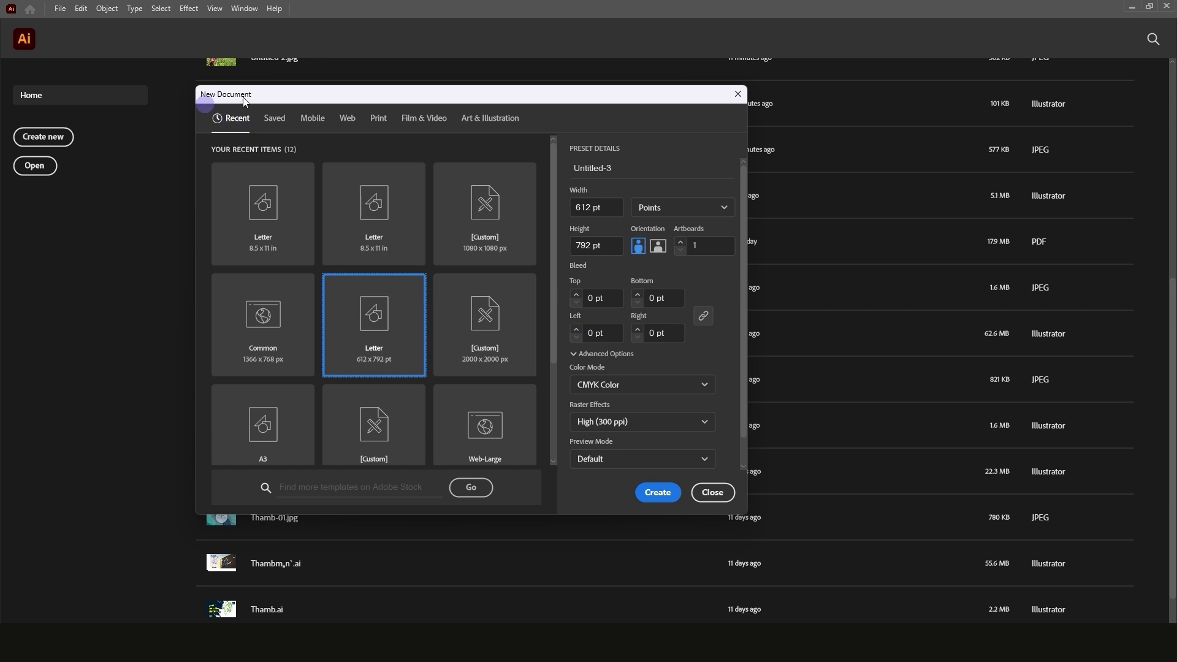
Choose the Letter print preset for the new document and set its units to inches
{"action": "left_click_drag", "start_coordinate": [263, 94], "coordinate": [222, 97]}
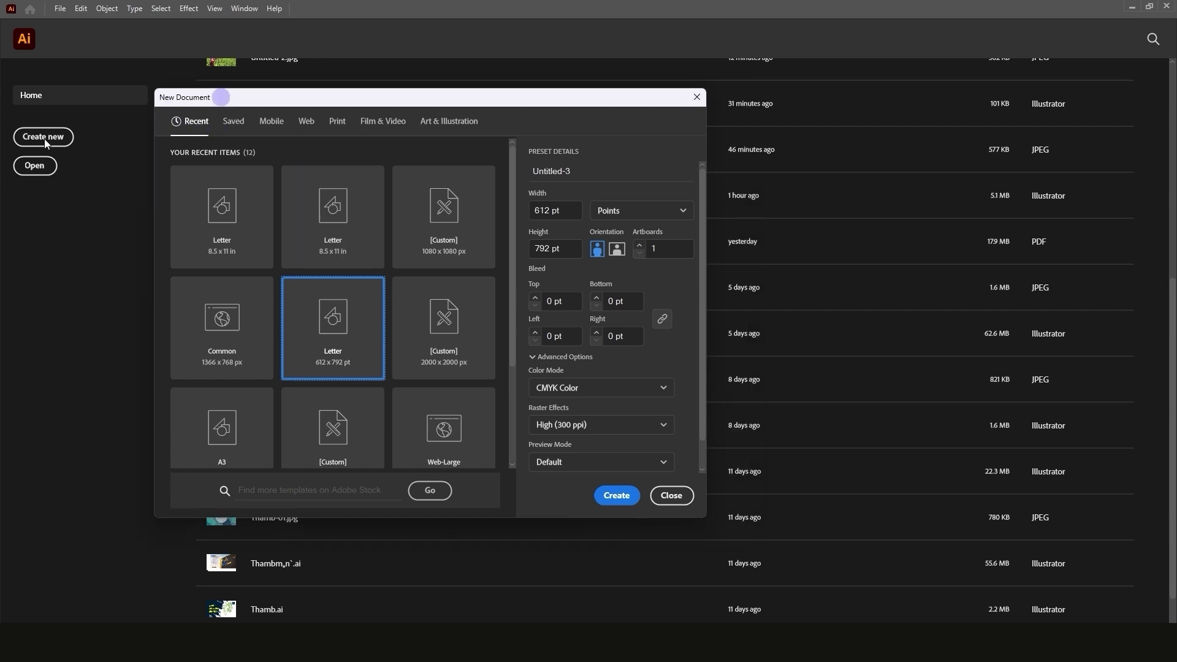
{"action": "left_click", "coordinate": [233, 122]}
{"action": "left_click", "coordinate": [198, 124]}
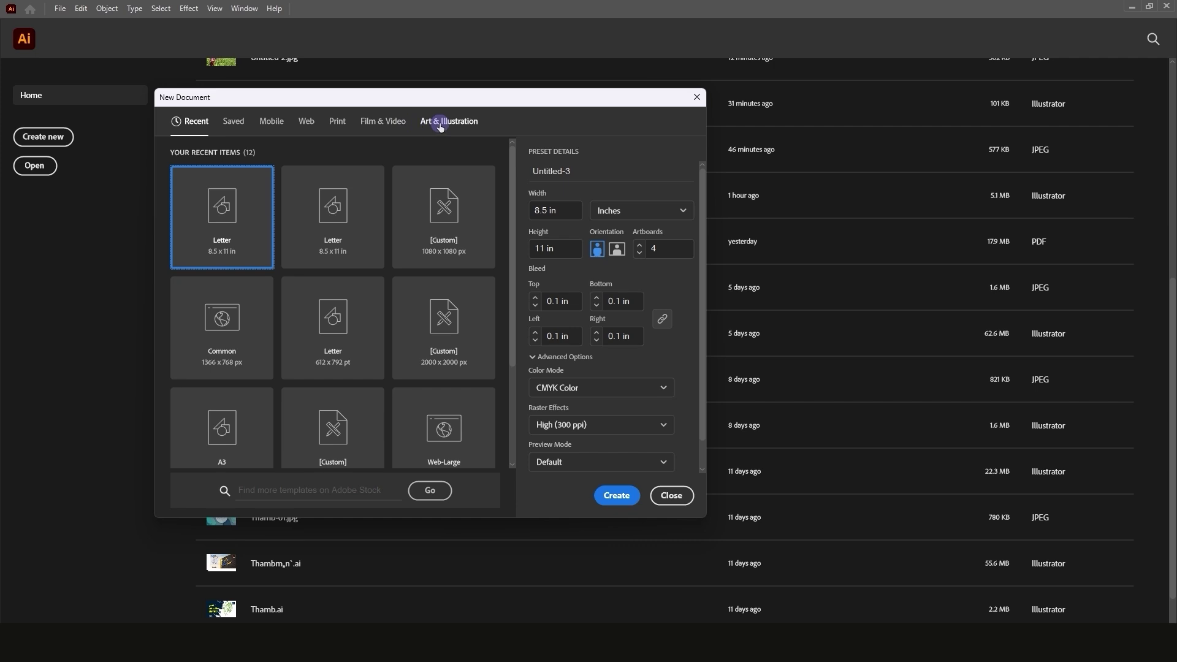
{"action": "left_click", "coordinate": [336, 123]}
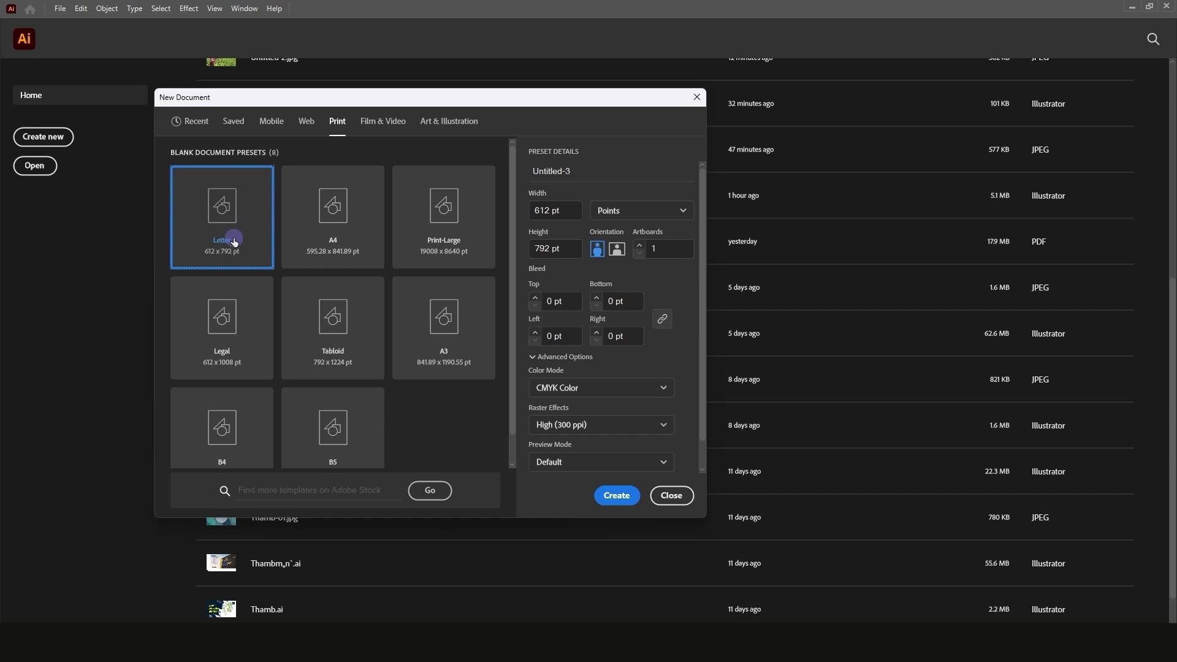
{"action": "left_click", "coordinate": [620, 212]}
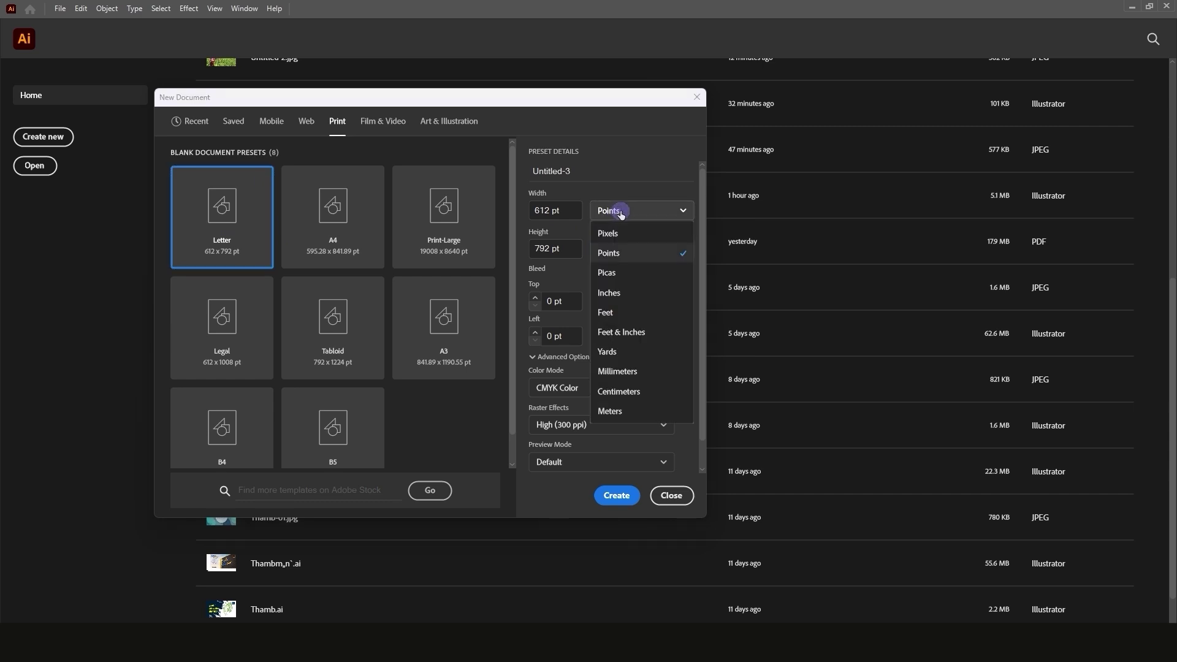
{"action": "left_click", "coordinate": [609, 292]}
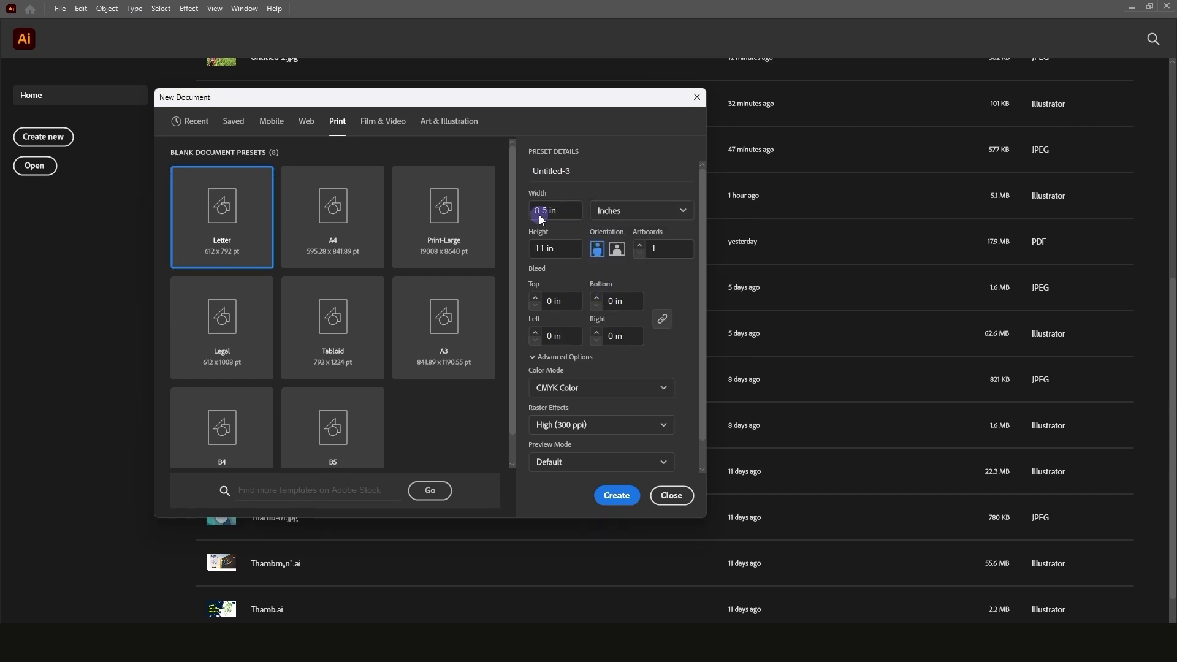
Set the number of artboards for the new document to 4
{"action": "left_click", "coordinate": [668, 247]}
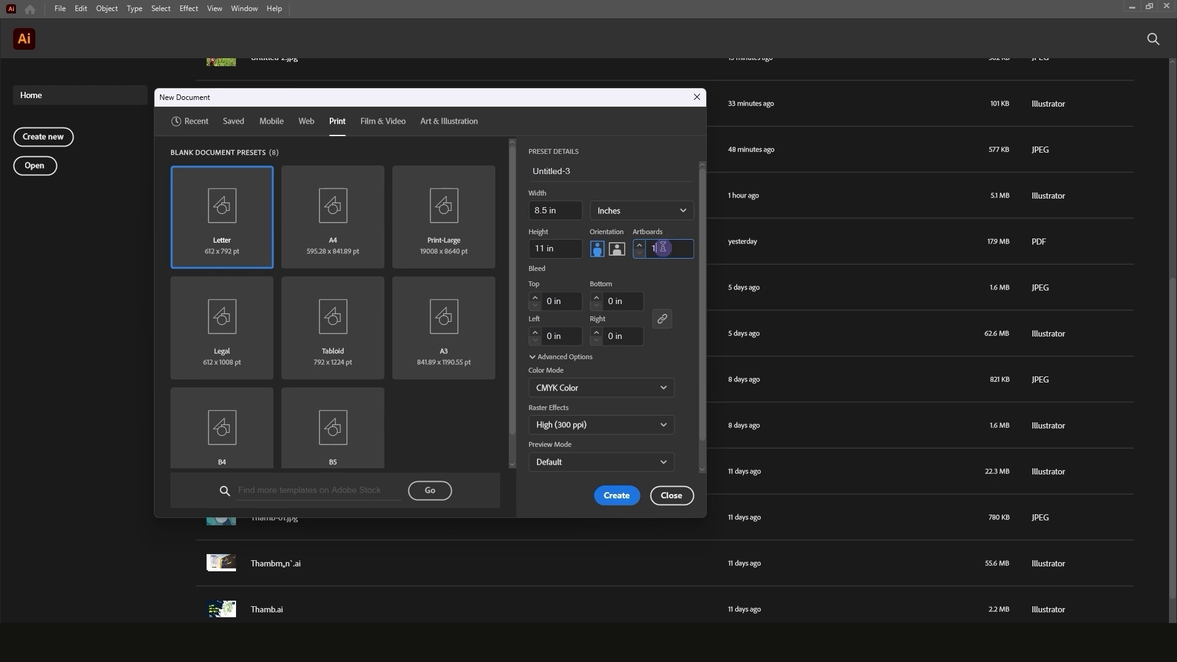
{"action": "left_click_drag", "start_coordinate": [661, 249], "coordinate": [651, 249]}
{"action": "type", "text": "4"}
Set the bleed to 0.1 in on all four sides of the document
{"action": "left_click", "coordinate": [542, 301]}
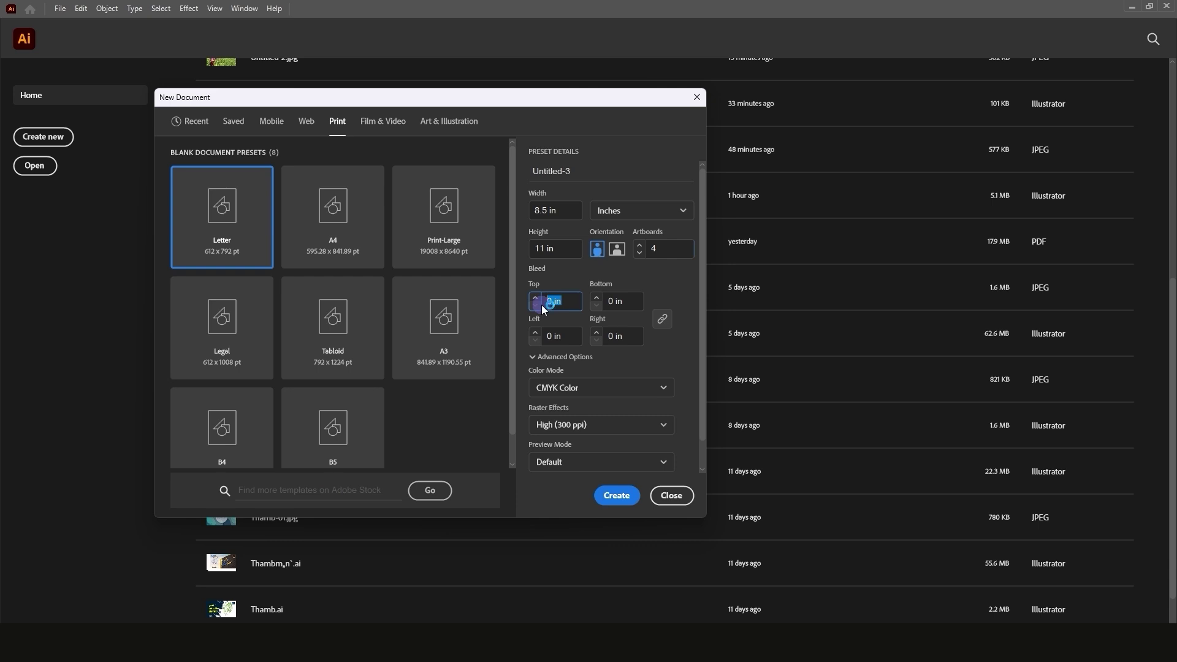
{"action": "left_click", "coordinate": [567, 300]}
{"action": "left_click_drag", "start_coordinate": [568, 302], "coordinate": [540, 305]}
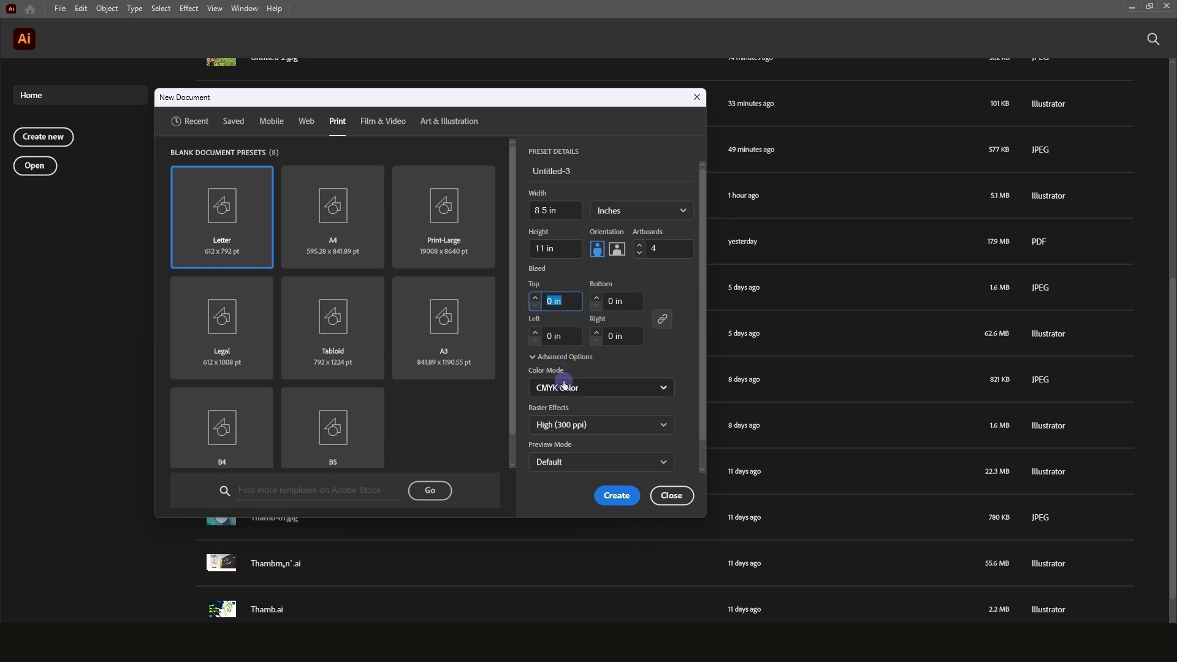
{"action": "type", "text": ".1"}
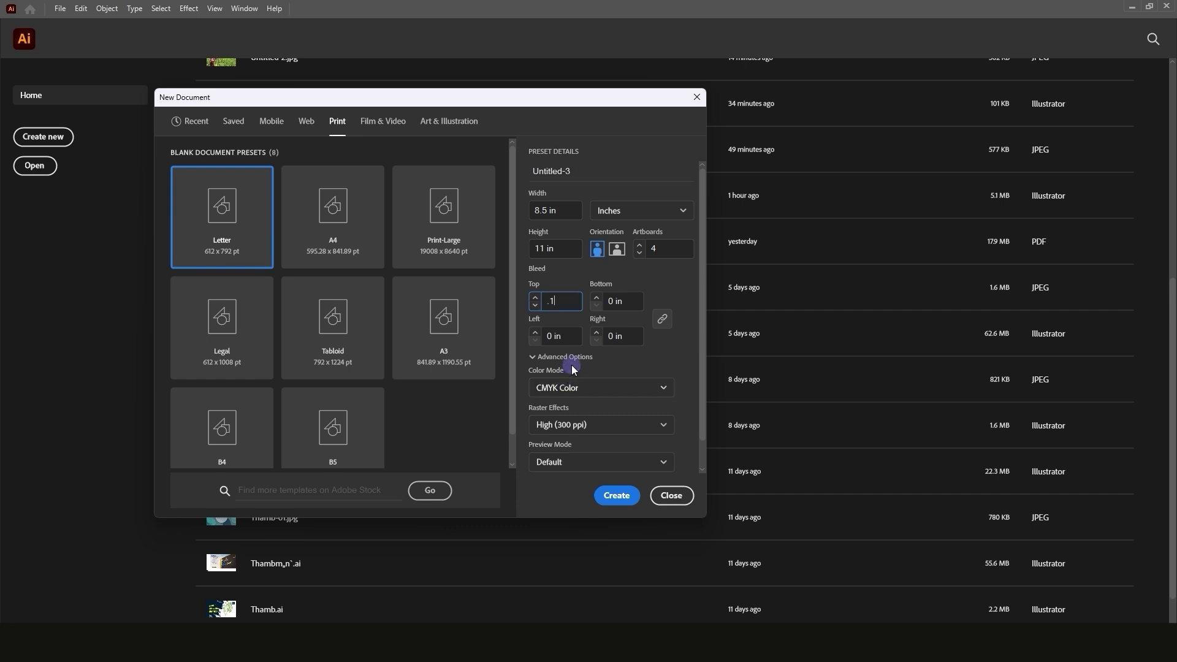
{"action": "type", "text": " i"}
{"action": "left_click", "coordinate": [649, 357]}
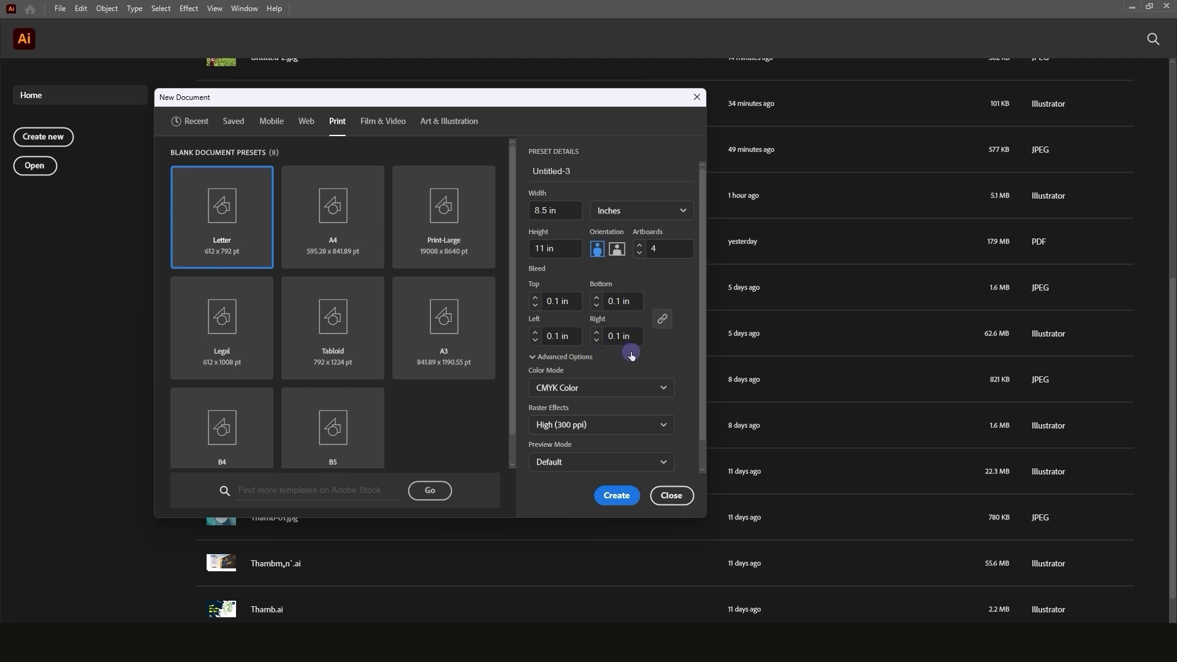
Check the advanced options and create the document with CMYK color and 300 ppi raster effects
{"action": "left_click", "coordinate": [562, 357]}
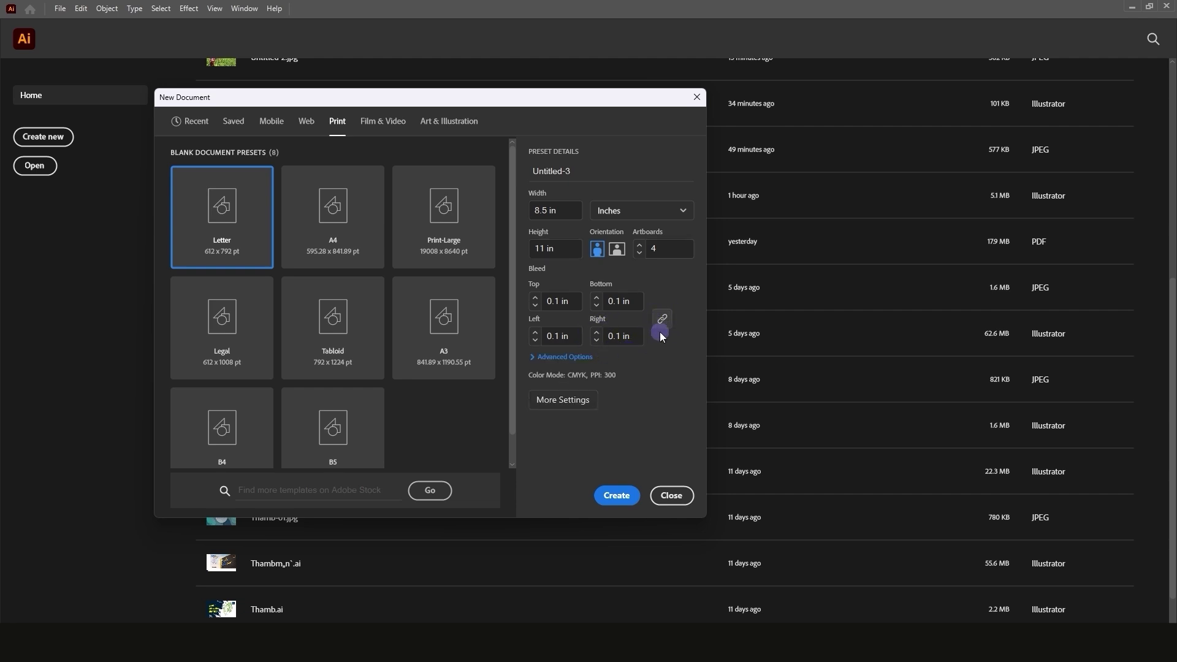
{"action": "left_click", "coordinate": [664, 320]}
{"action": "left_click", "coordinate": [532, 357]}
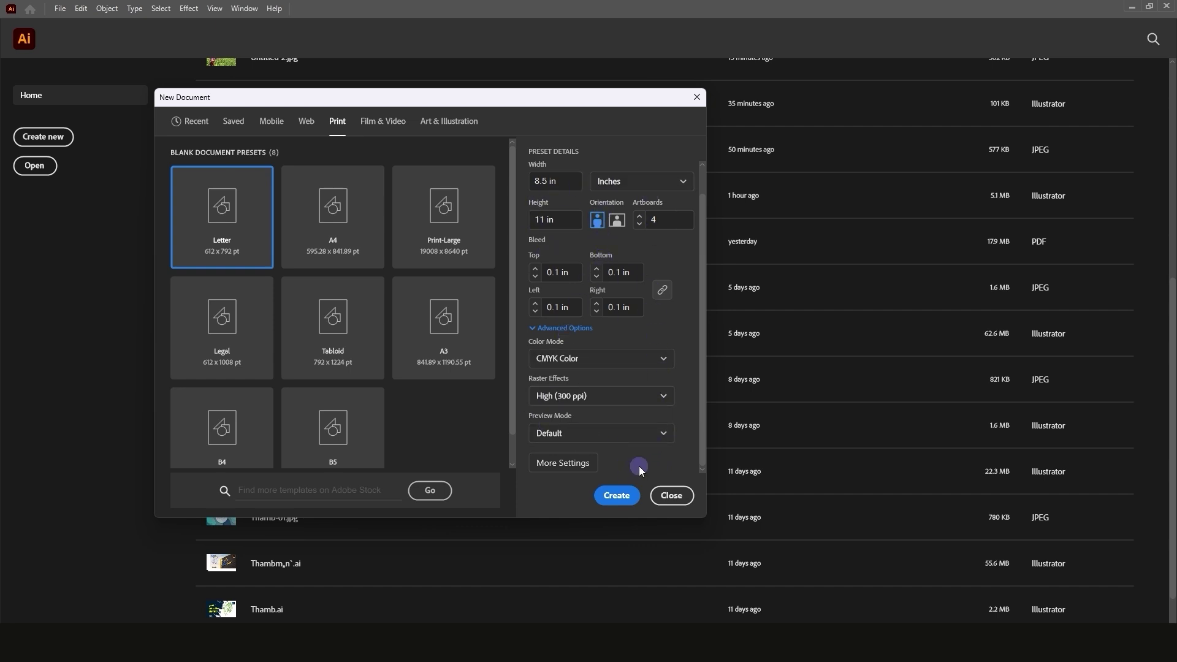
{"action": "left_click", "coordinate": [618, 497]}
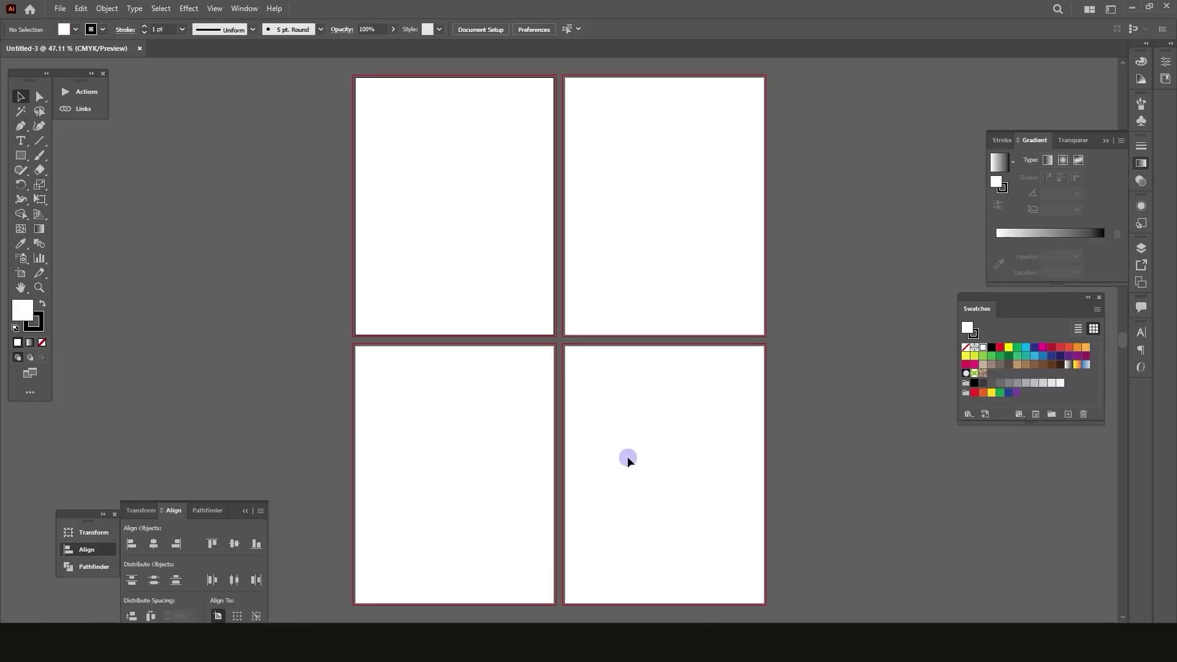
Open the reference images Sam.jpg and Sample.jpg
{"action": "key", "text": "ctrl+minus"}
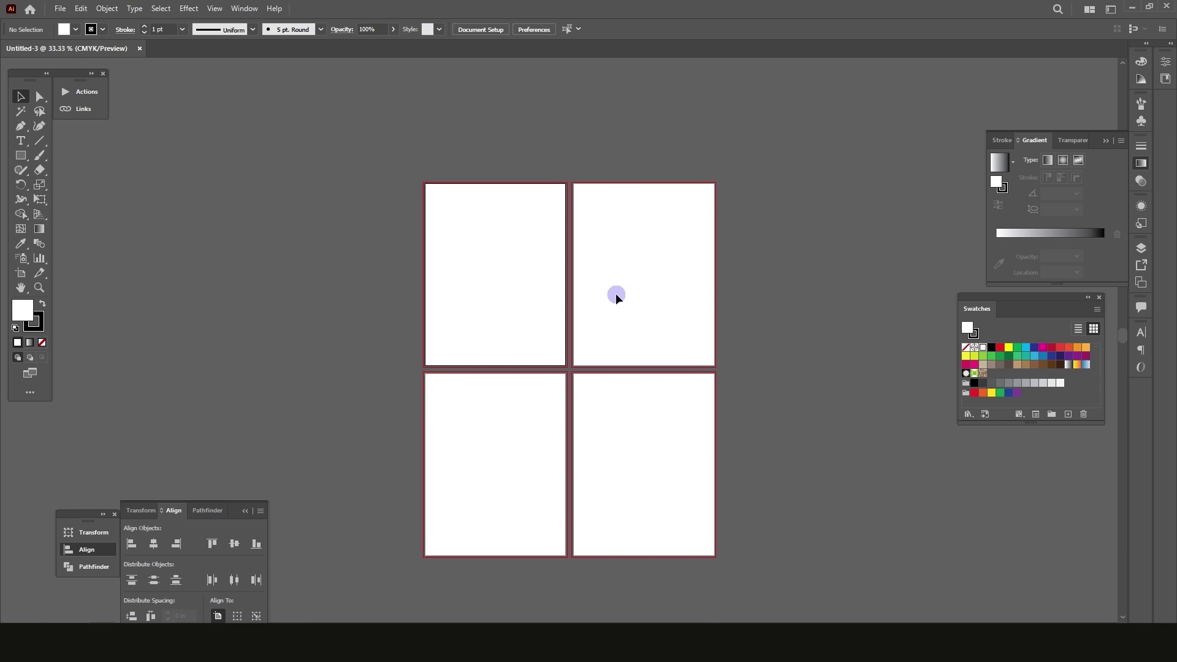
{"action": "left_click", "coordinate": [20, 274]}
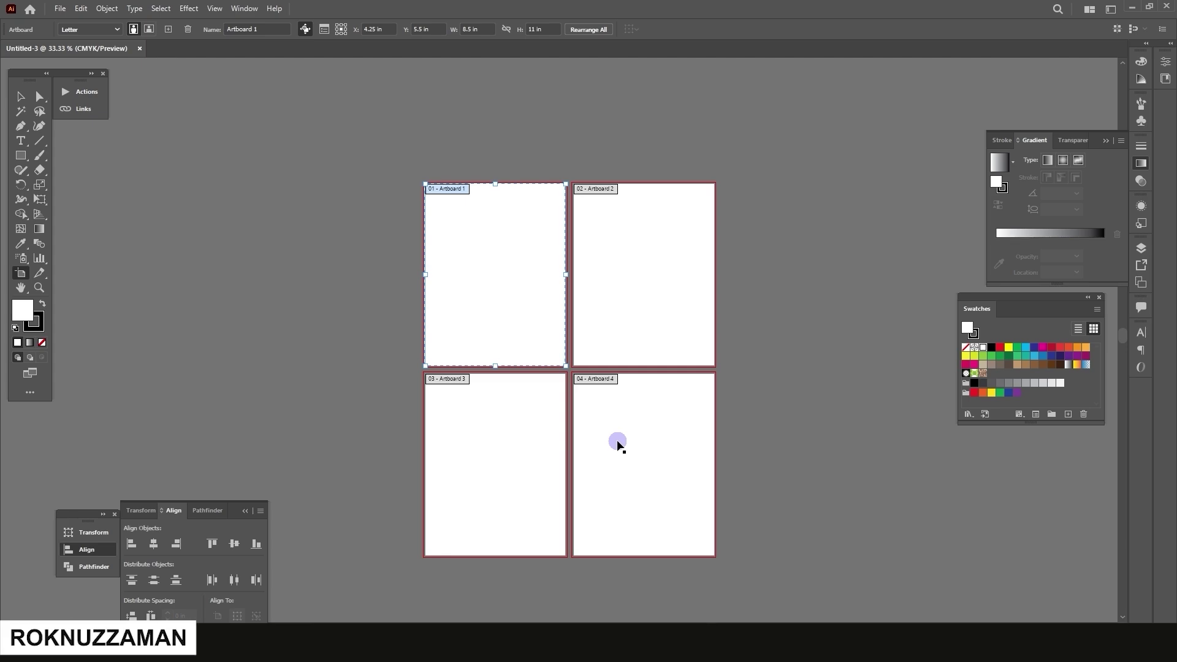
{"action": "key", "text": "ctrl+o"}
{"action": "left_click", "coordinate": [150, 202]}
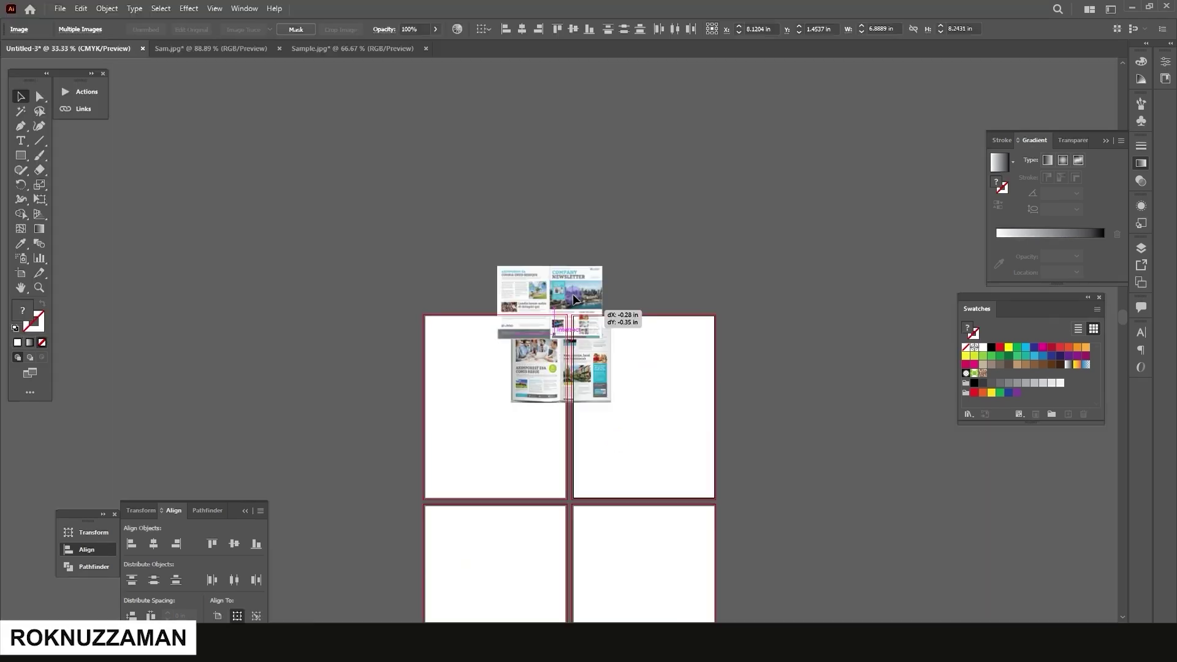
Arrange the two newsletter reference images side by side on the canvas above the upper pair of artboards
{"action": "left_click_drag", "start_coordinate": [573, 295], "coordinate": [639, 246]}
{"action": "left_click", "coordinate": [659, 245]}
{"action": "left_click_drag", "start_coordinate": [526, 322], "coordinate": [526, 269]}
{"action": "left_click_drag", "start_coordinate": [644, 245], "coordinate": [466, 275]}
{"action": "left_click_drag", "start_coordinate": [545, 254], "coordinate": [640, 254]}
{"action": "left_click_drag", "start_coordinate": [495, 273], "coordinate": [529, 265]}
Examine the layouts of the cover spread and the inside spread in the two newsletter reference images
{"action": "scroll", "coordinate": [492, 237], "scroll_direction": "up", "scroll_amount": 4}
{"action": "left_click", "coordinate": [442, 164]}
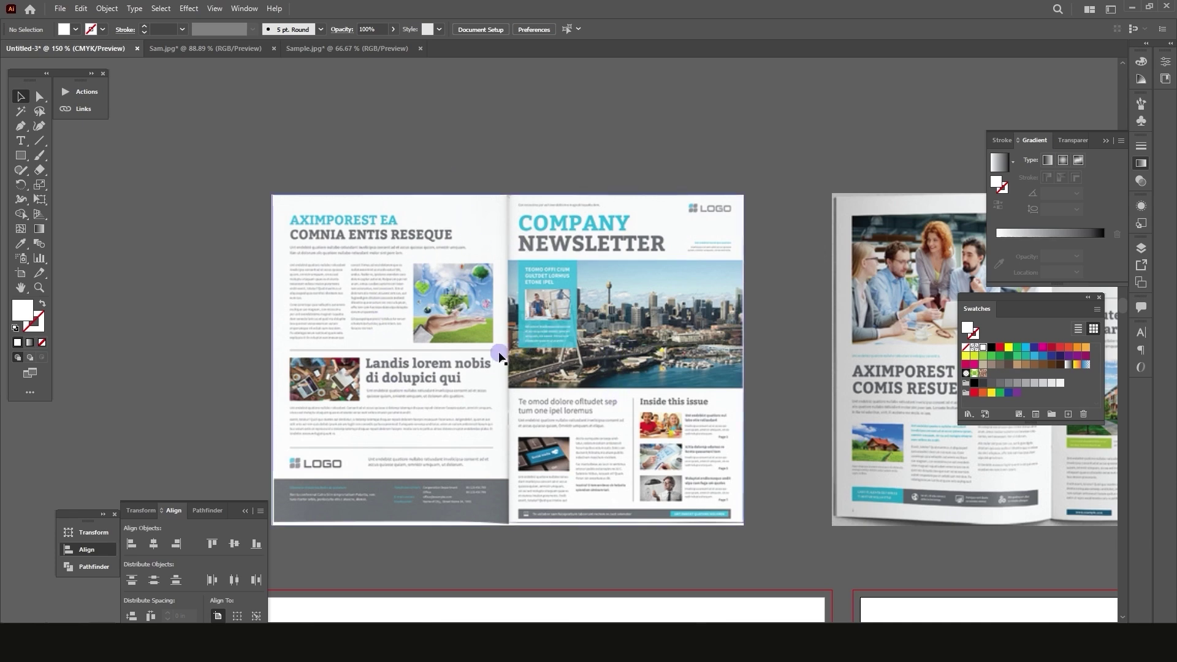
{"action": "scroll", "coordinate": [425, 385], "scroll_direction": "down", "scroll_amount": 1}
{"action": "scroll", "coordinate": [766, 362], "scroll_direction": "up", "scroll_amount": 2}
{"action": "left_click_drag", "start_coordinate": [765, 362], "coordinate": [513, 329]}
{"action": "scroll", "coordinate": [513, 329], "scroll_direction": "down", "scroll_amount": 1}
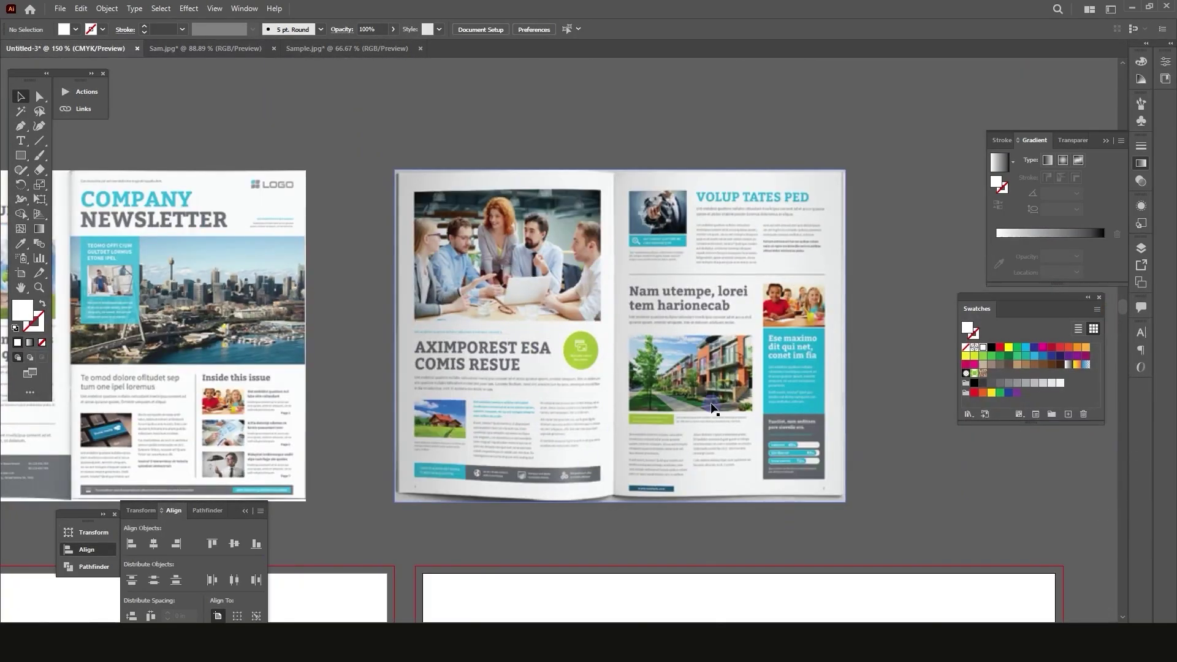
{"action": "scroll", "coordinate": [819, 254], "scroll_direction": "down", "scroll_amount": 1}
{"action": "scroll", "coordinate": [305, 247], "scroll_direction": "up", "scroll_amount": 2}
{"action": "left_click_drag", "start_coordinate": [305, 247], "coordinate": [464, 223]}
{"action": "scroll", "coordinate": [471, 224], "scroll_direction": "down", "scroll_amount": 1}
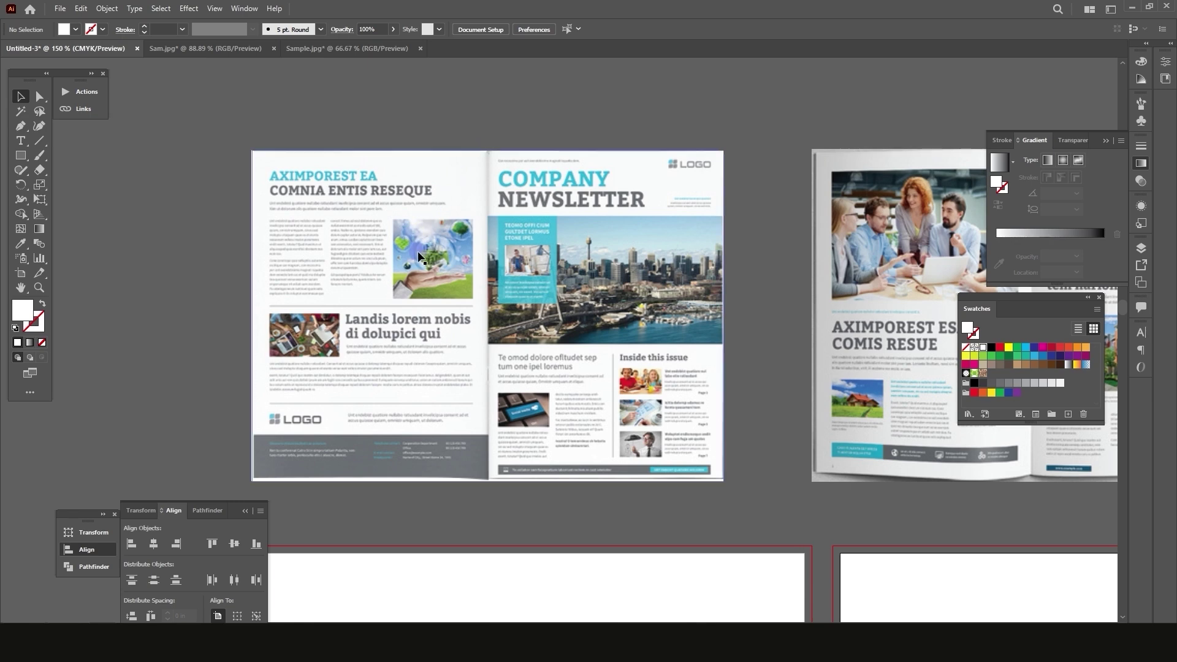
{"action": "scroll", "coordinate": [342, 268], "scroll_direction": "down", "scroll_amount": 1}
{"action": "scroll", "coordinate": [343, 270], "scroll_direction": "right", "scroll_amount": 3}
{"action": "scroll", "coordinate": [574, 404], "scroll_direction": "up", "scroll_amount": 1}
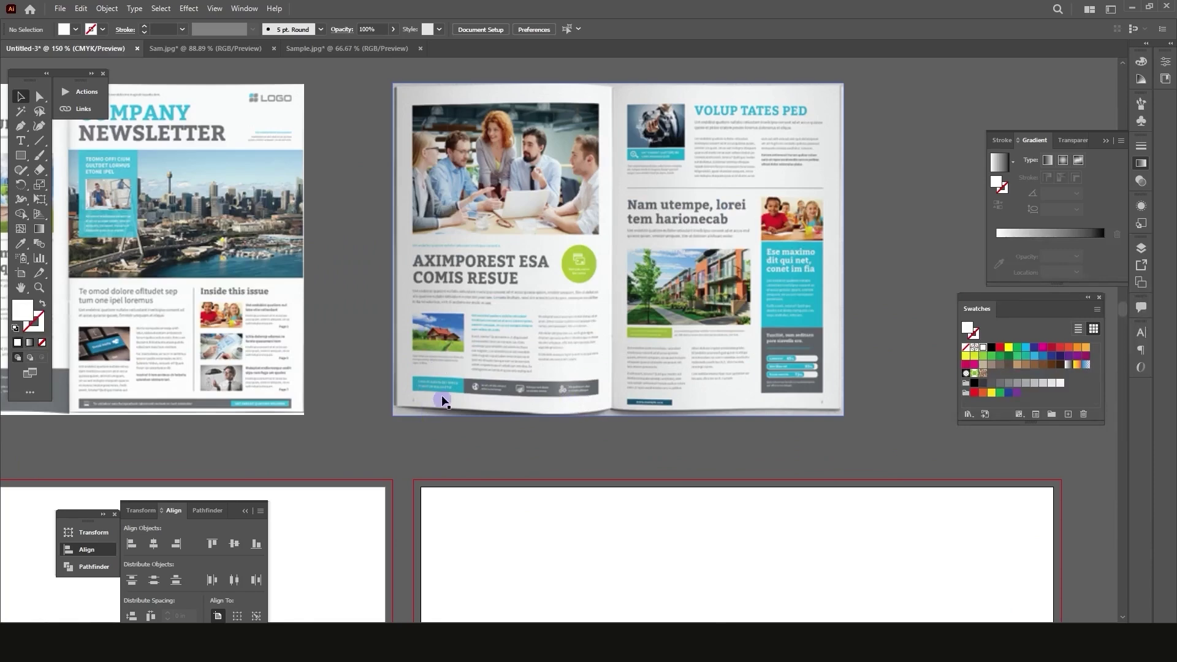
{"action": "scroll", "coordinate": [761, 258], "scroll_direction": "down", "scroll_amount": 2}
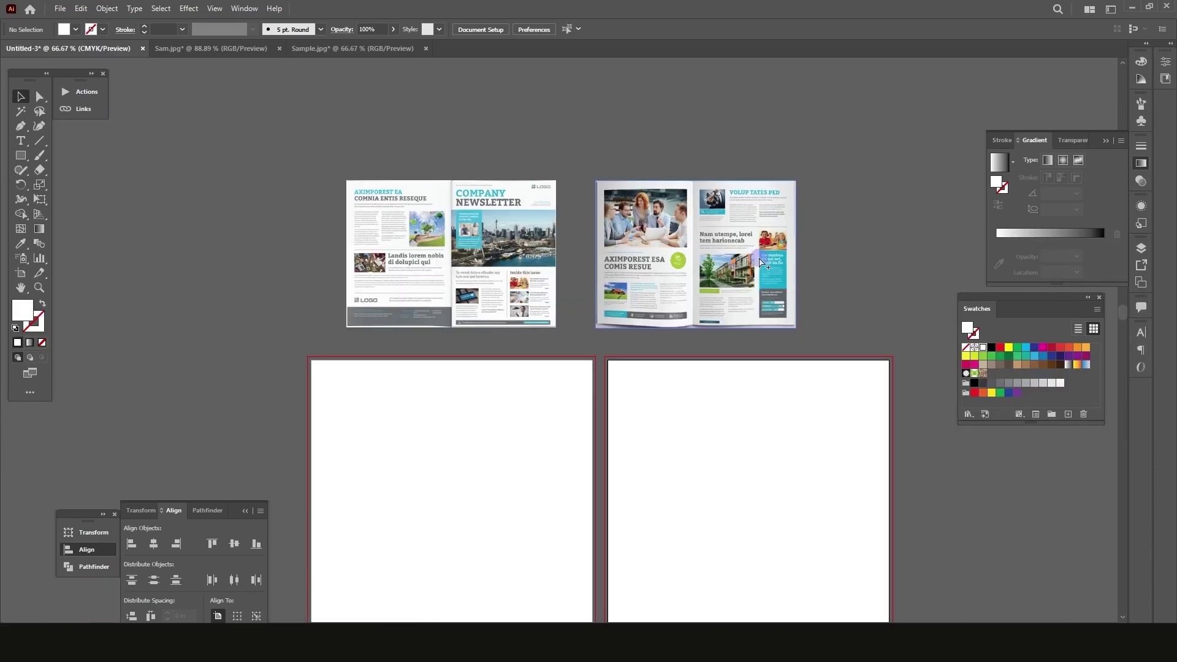
{"action": "scroll", "coordinate": [486, 238], "scroll_direction": "down", "scroll_amount": 1}
{"action": "scroll", "coordinate": [487, 238], "scroll_direction": "down", "scroll_amount": 1}
{"action": "scroll", "coordinate": [488, 236], "scroll_direction": "down", "scroll_amount": 1}
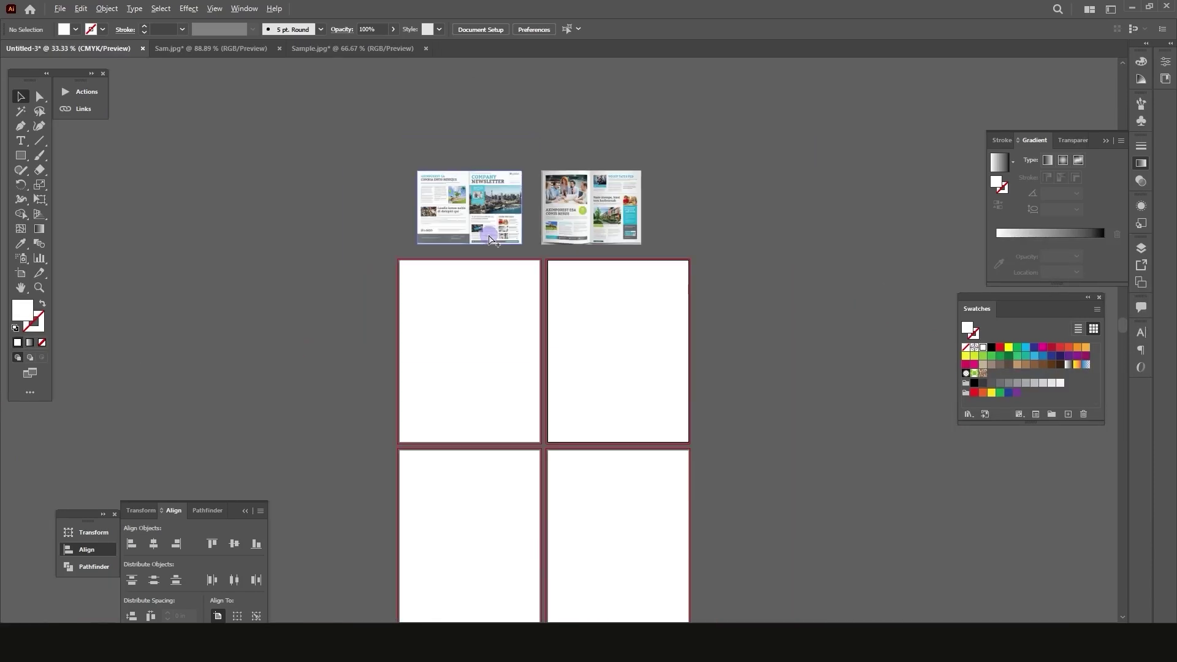
{"action": "scroll", "coordinate": [468, 288], "scroll_direction": "down", "scroll_amount": 1}
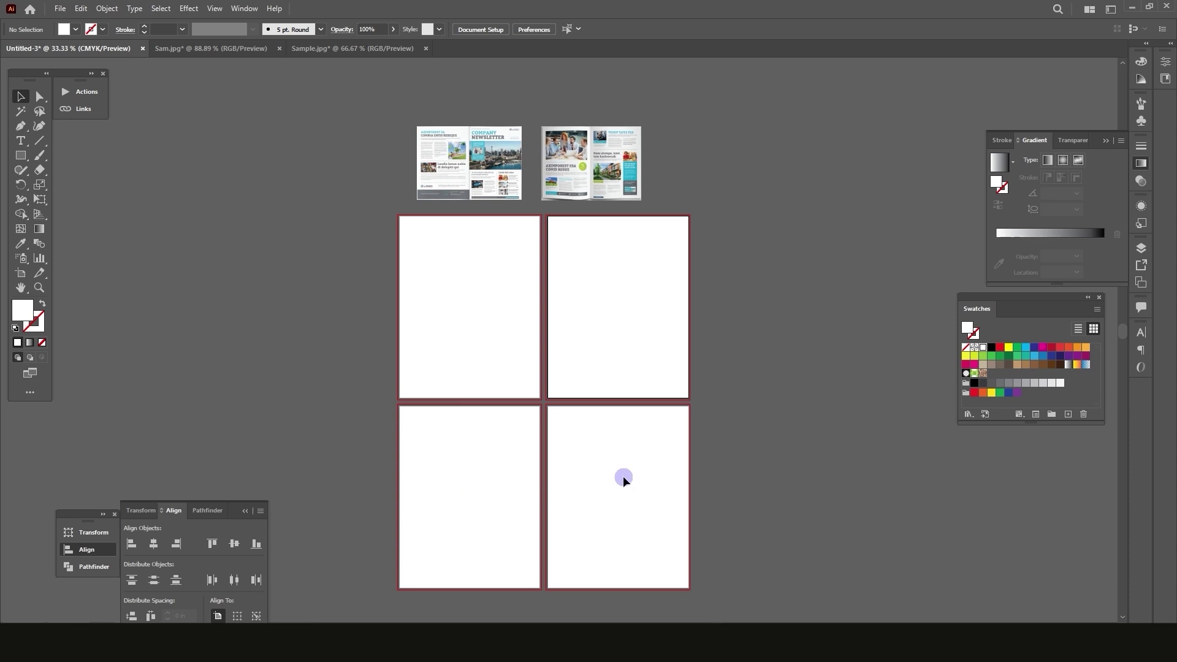
Display the list of artboards and move Artboard 1 to the fourth place in the page order
{"action": "left_click", "coordinate": [20, 276]}
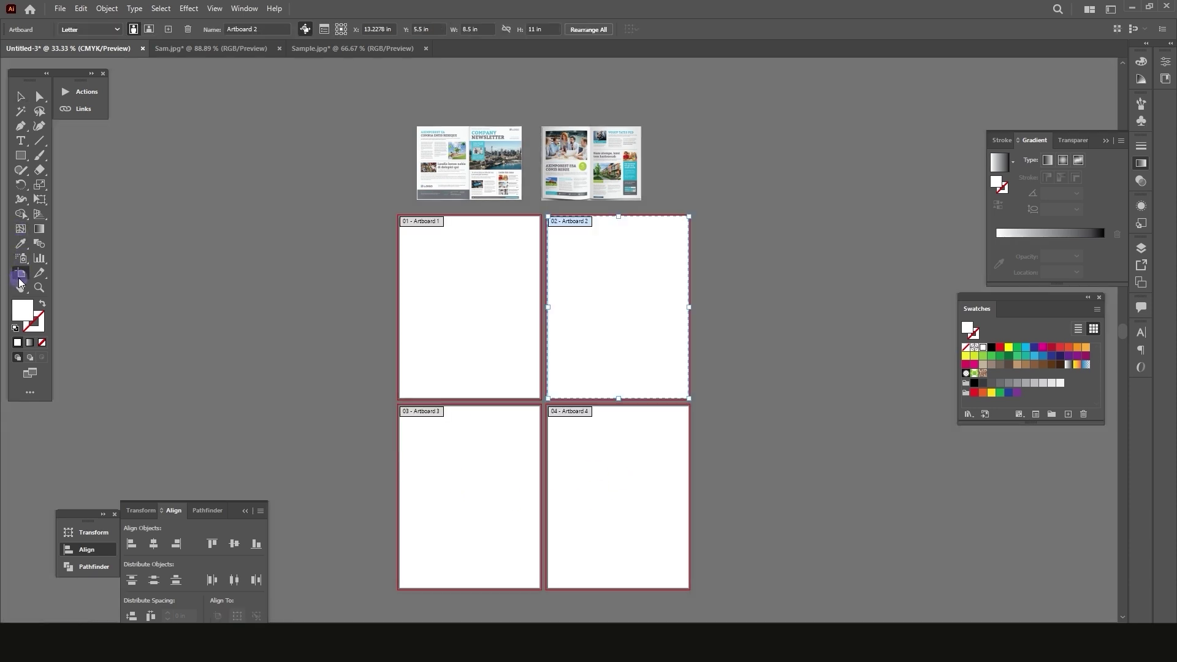
{"action": "left_click", "coordinate": [468, 279]}
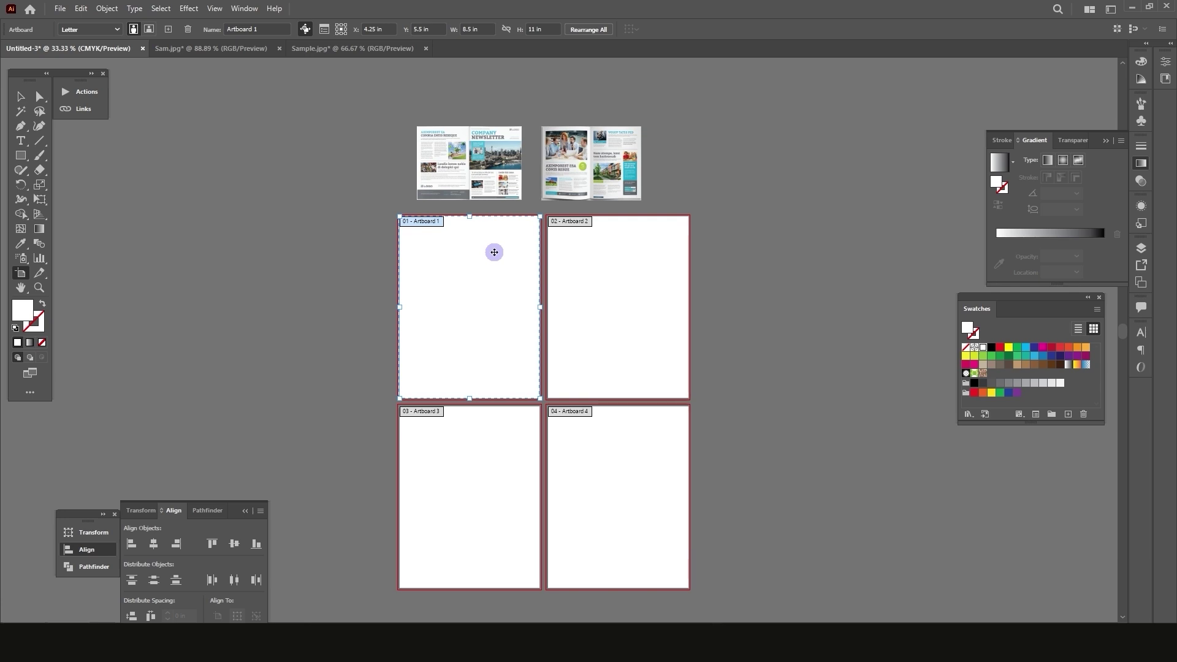
{"action": "left_click", "coordinate": [244, 9]}
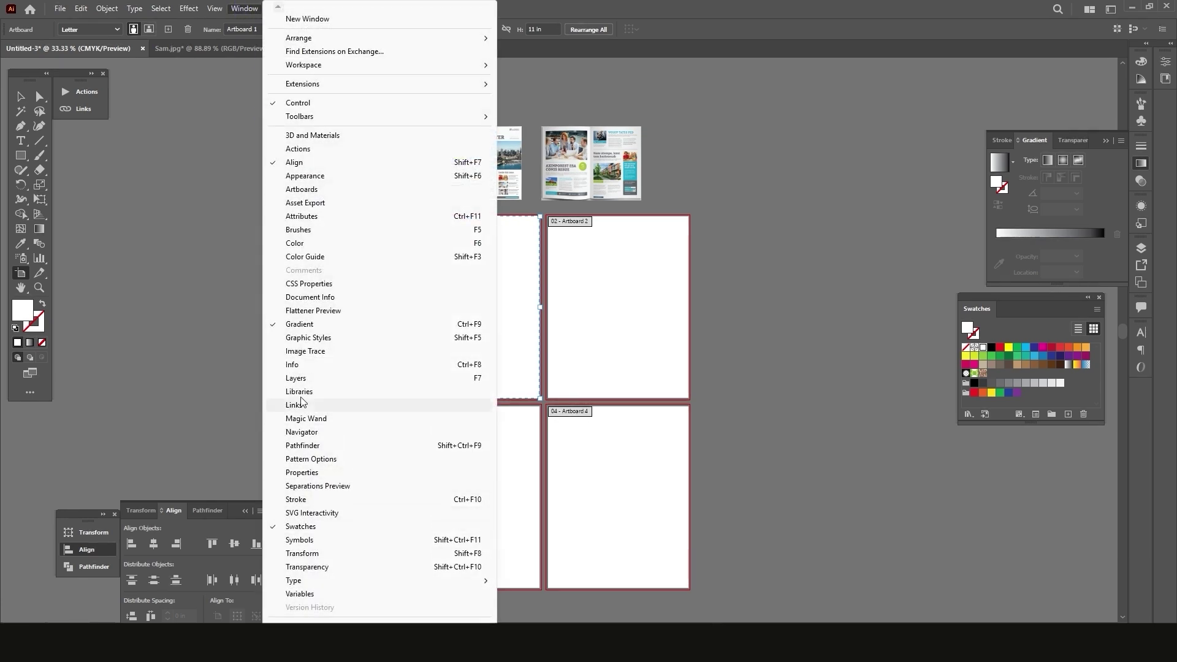
{"action": "left_click", "coordinate": [313, 191]}
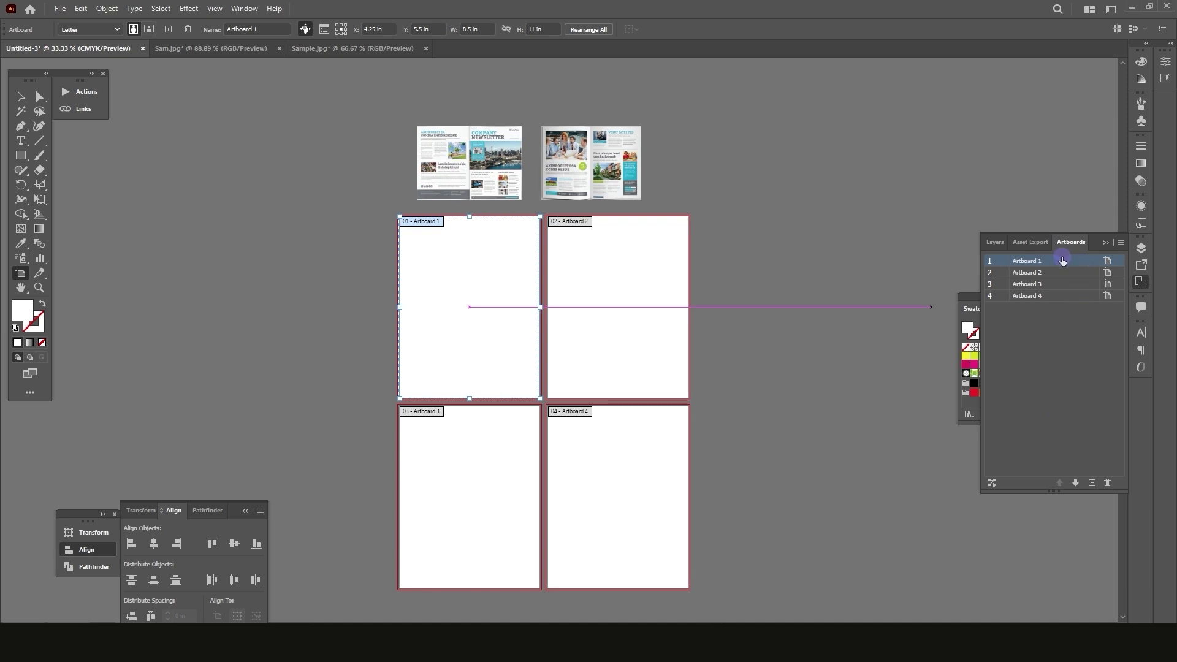
{"action": "double_click", "coordinate": [1060, 260]}
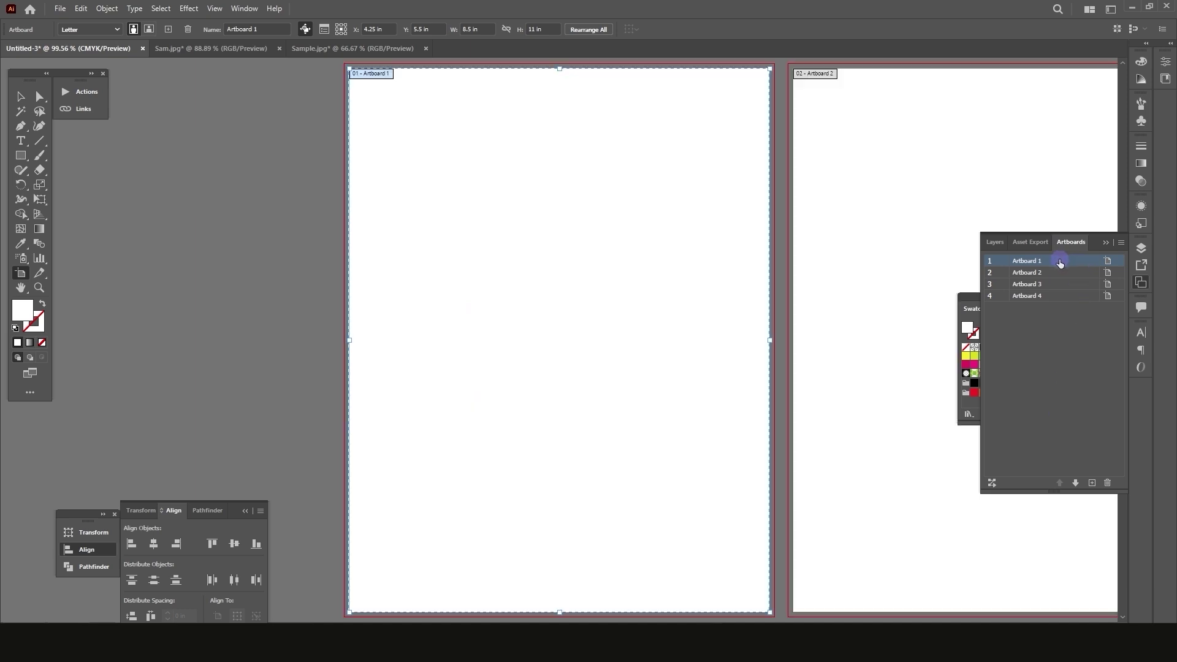
{"action": "left_click", "coordinate": [1076, 482]}
{"action": "left_click", "coordinate": [1076, 482]}
{"action": "left_click", "coordinate": [1076, 482]}
Examine the page order on the four artboards against the reference spreads and leave artboard editing
{"action": "scroll", "coordinate": [591, 362], "scroll_direction": "down", "scroll_amount": 2}
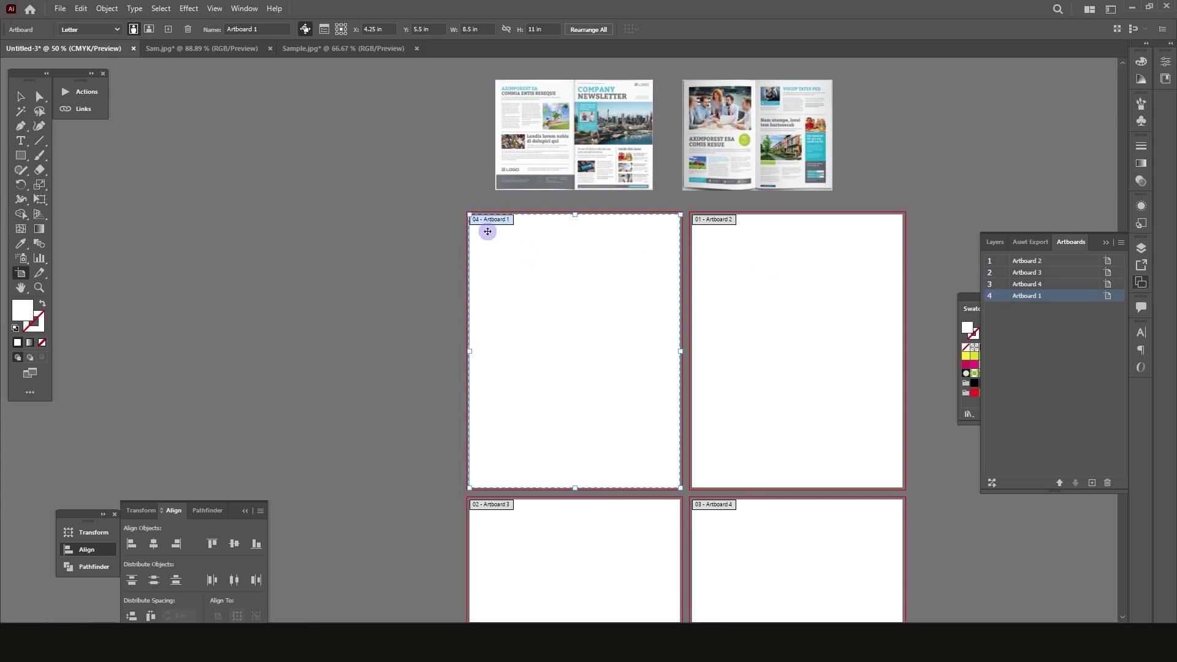
{"action": "left_click", "coordinate": [750, 257]}
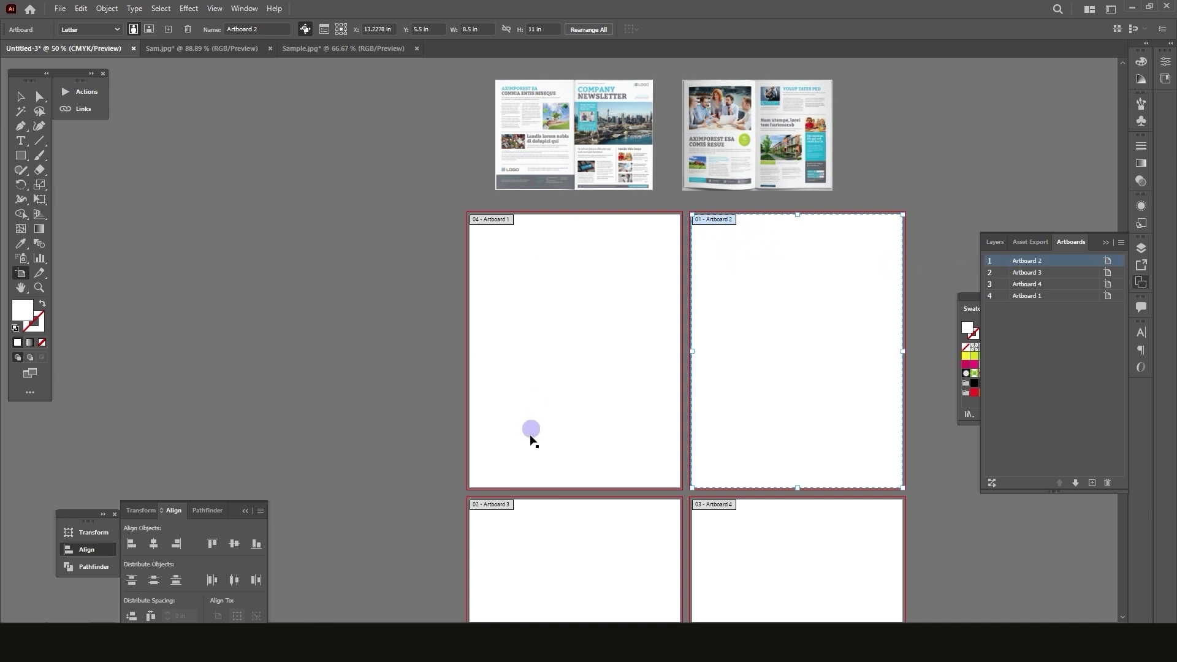
{"action": "scroll", "coordinate": [537, 412], "scroll_direction": "down", "scroll_amount": 1}
{"action": "scroll", "coordinate": [594, 339], "scroll_direction": "down", "scroll_amount": 1}
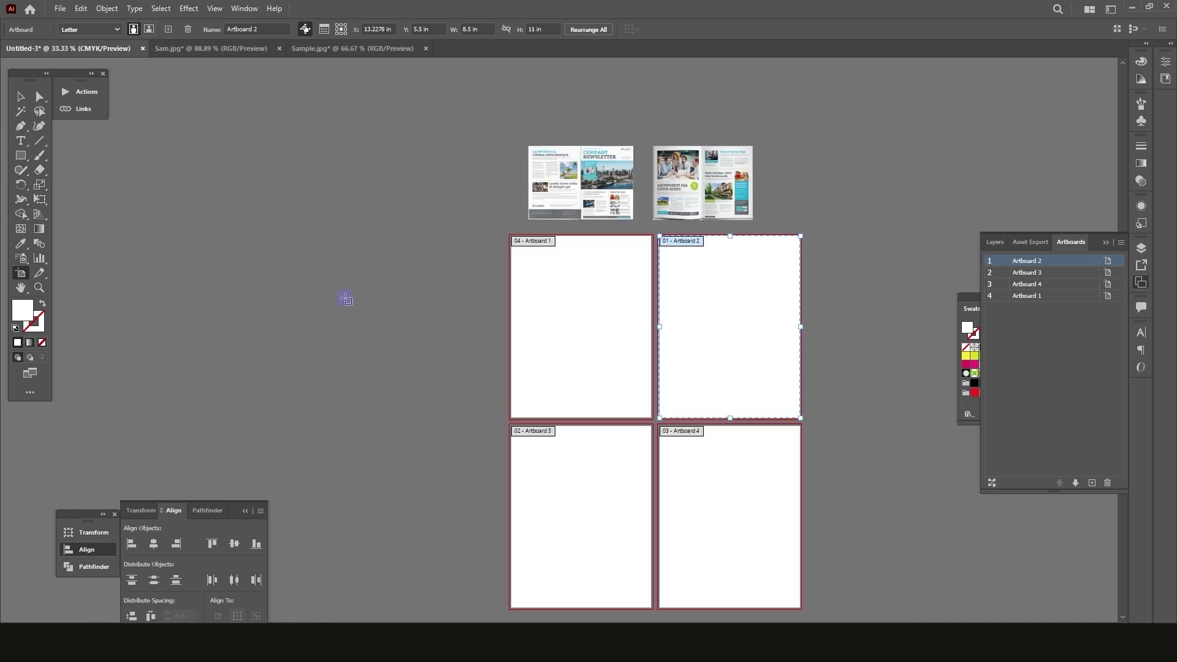
{"action": "scroll", "coordinate": [631, 197], "scroll_direction": "up", "scroll_amount": 1}
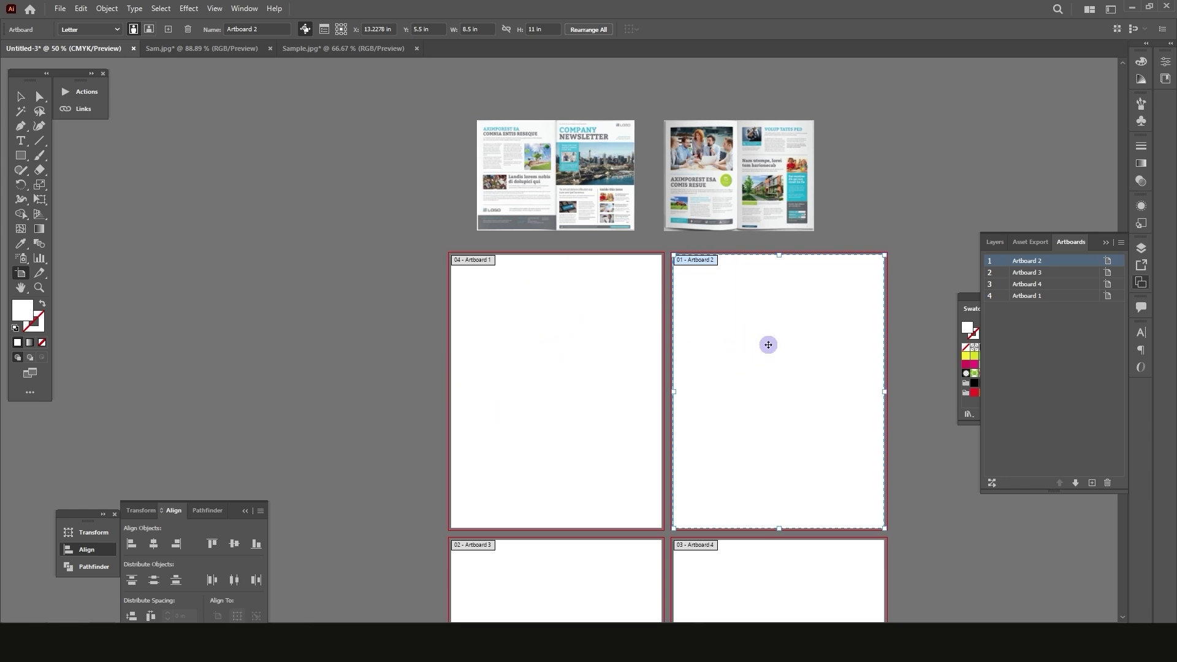
{"action": "scroll", "coordinate": [568, 486], "scroll_direction": "down", "scroll_amount": 3}
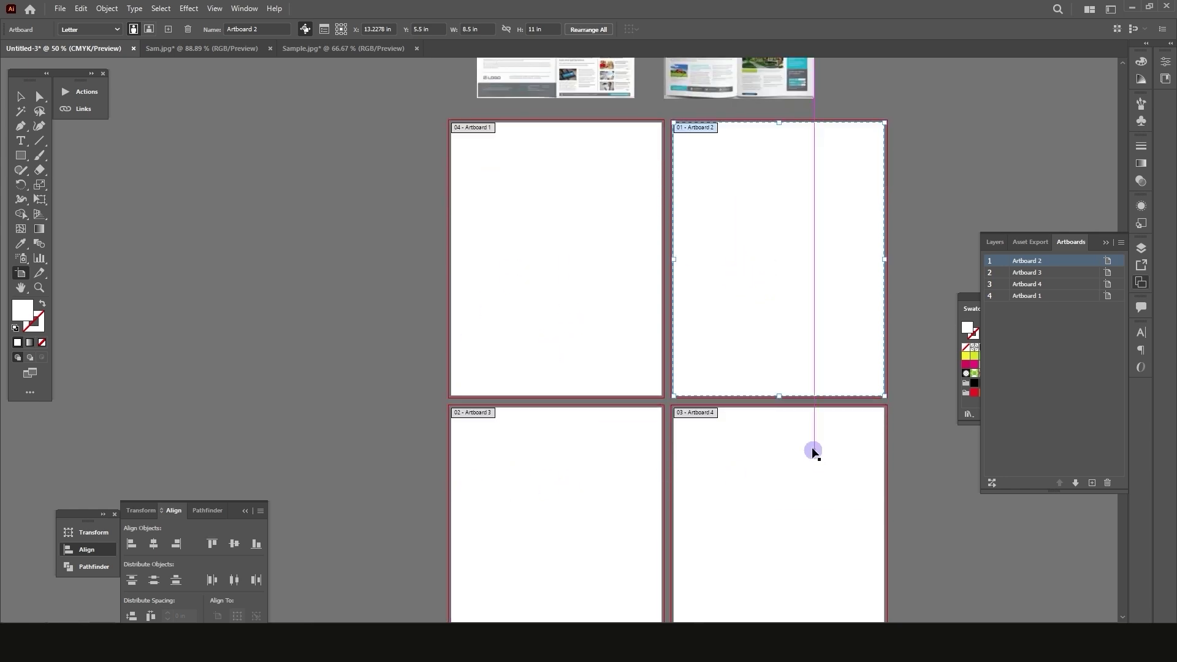
{"action": "scroll", "coordinate": [807, 423], "scroll_direction": "up", "scroll_amount": 1}
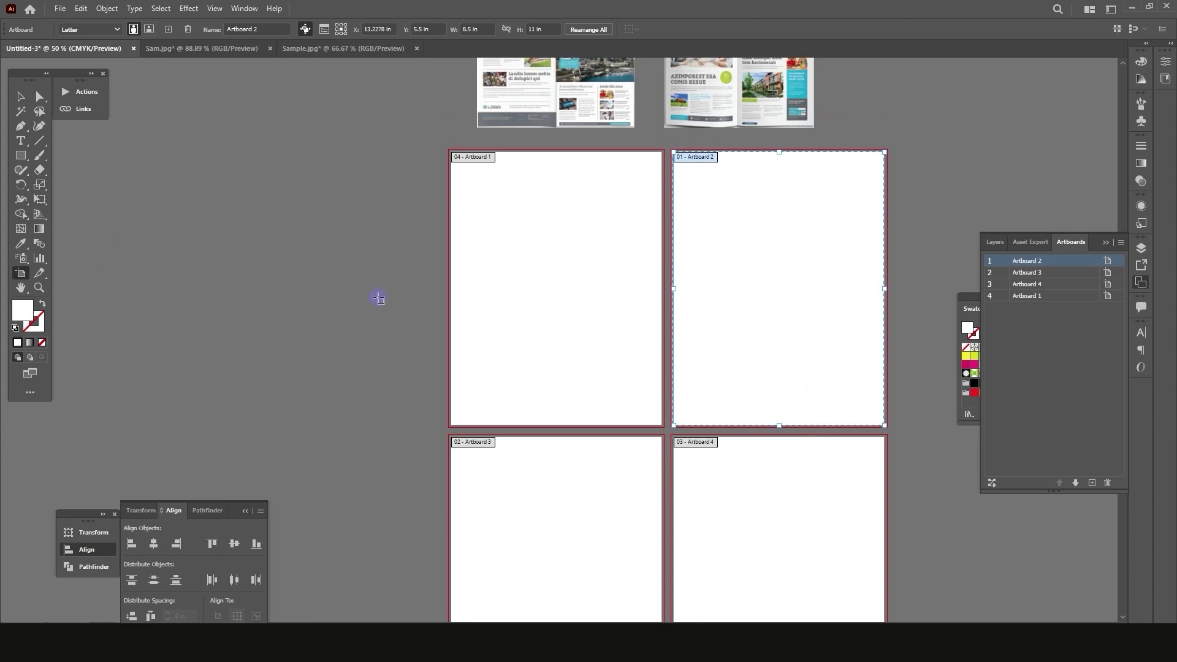
{"action": "left_click", "coordinate": [21, 98]}
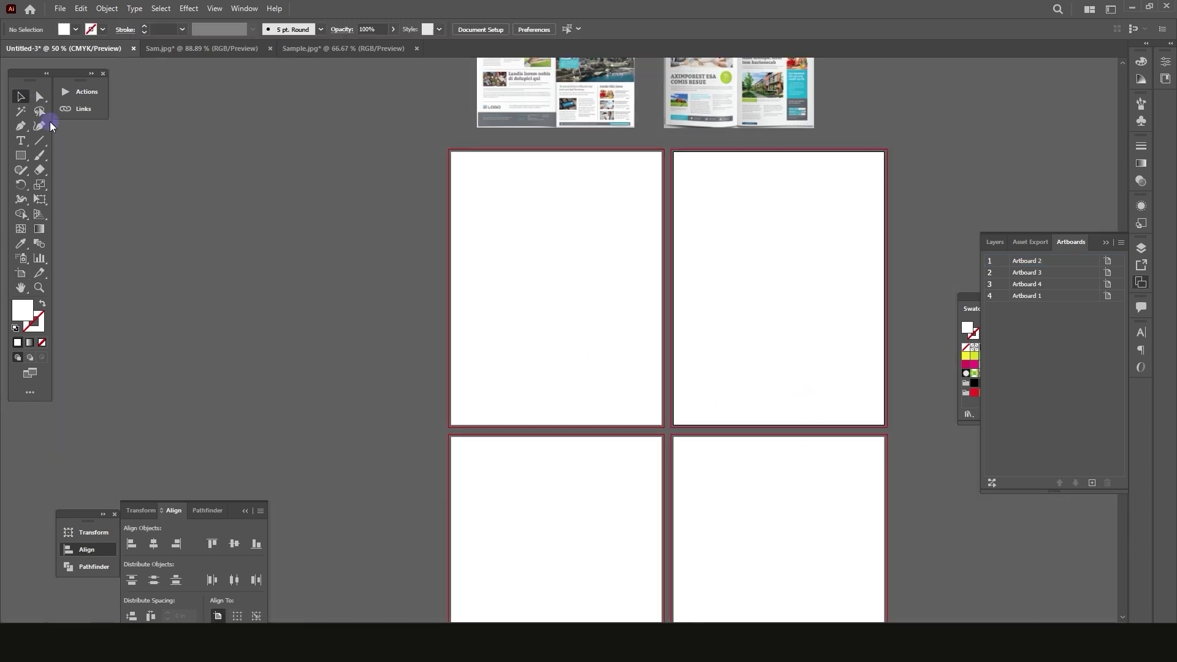
Draw a white rectangle of 8.7 × 11.2 in over the upper-right artboard, reaching out to its bleed lines
{"action": "left_click_drag", "start_coordinate": [705, 201], "coordinate": [520, 228]}
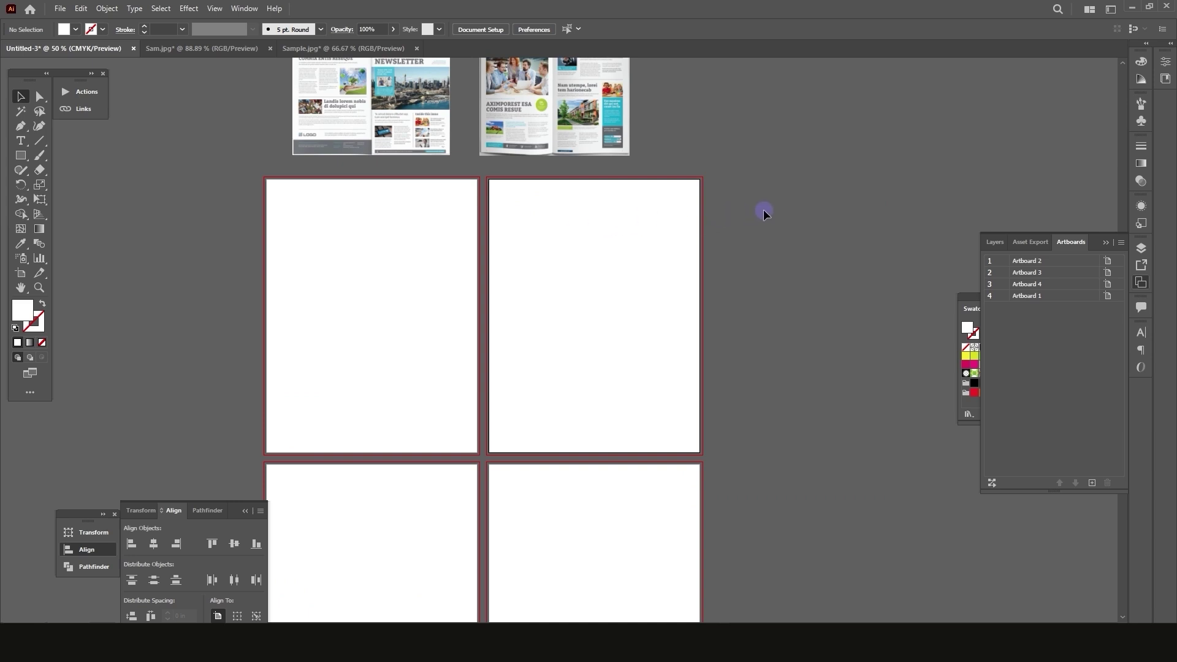
{"action": "left_click", "coordinate": [21, 156]}
{"action": "key", "text": "ctrl+plus"}
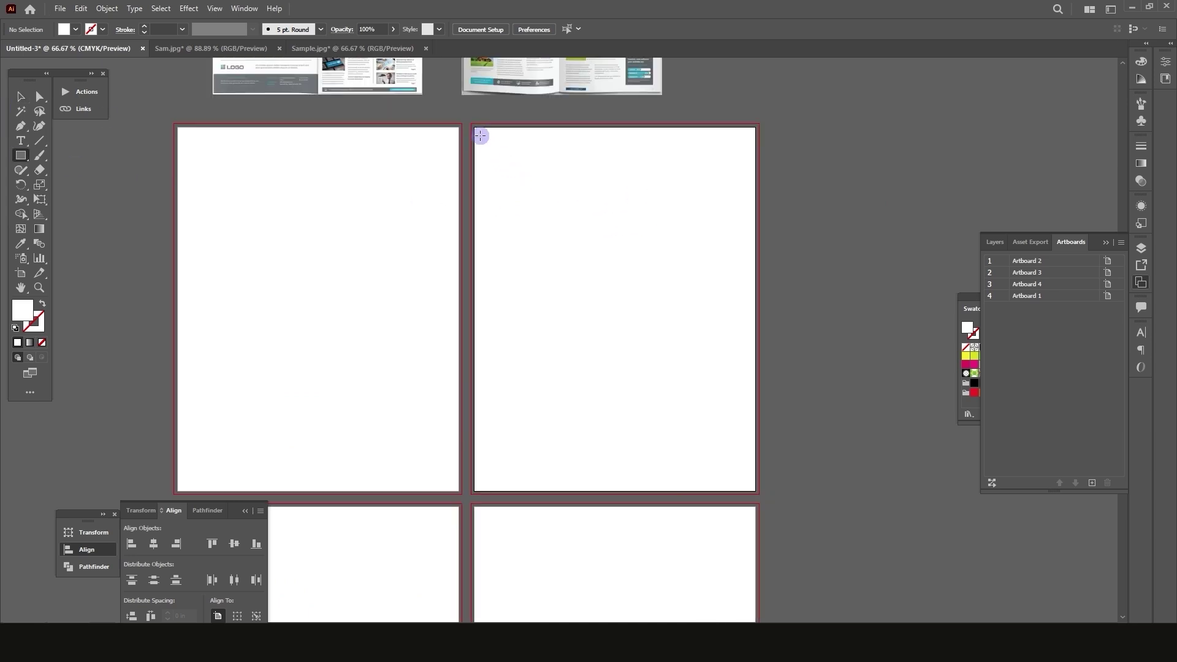
{"action": "scroll", "coordinate": [473, 126], "scroll_direction": "up", "scroll_amount": 3}
{"action": "left_click_drag", "start_coordinate": [468, 100], "coordinate": [806, 419]}
{"action": "scroll", "coordinate": [425, 250], "scroll_direction": "down", "scroll_amount": 4}
{"action": "left_click_drag", "start_coordinate": [559, 248], "coordinate": [736, 512]}
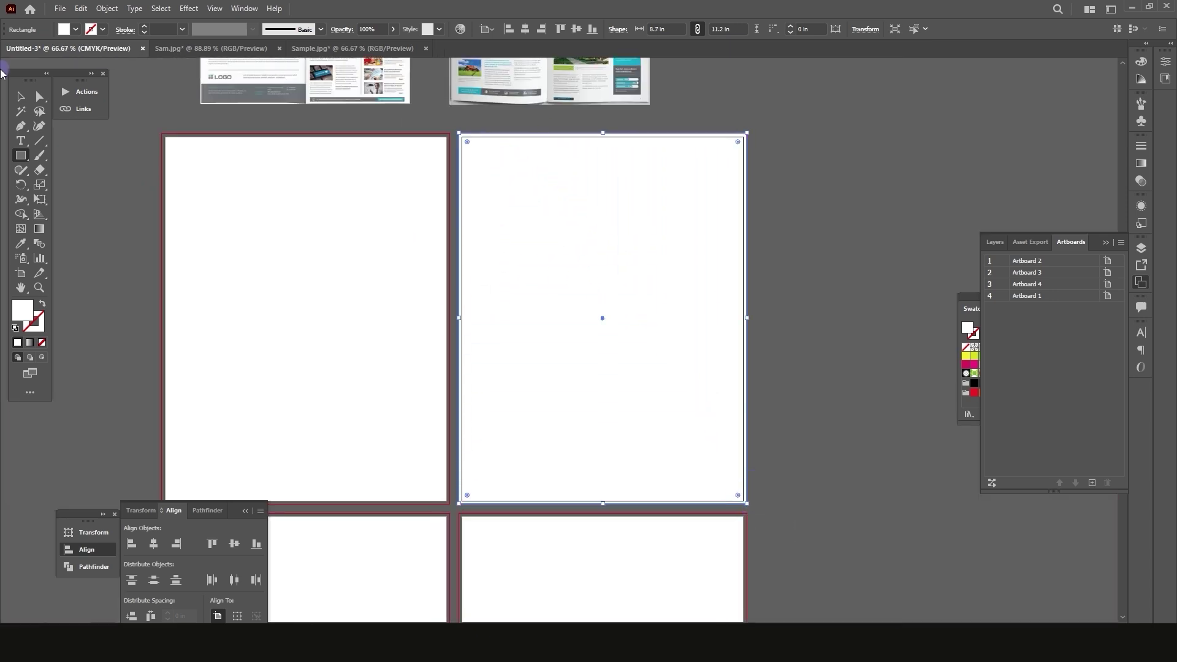
{"action": "left_click", "coordinate": [20, 96]}
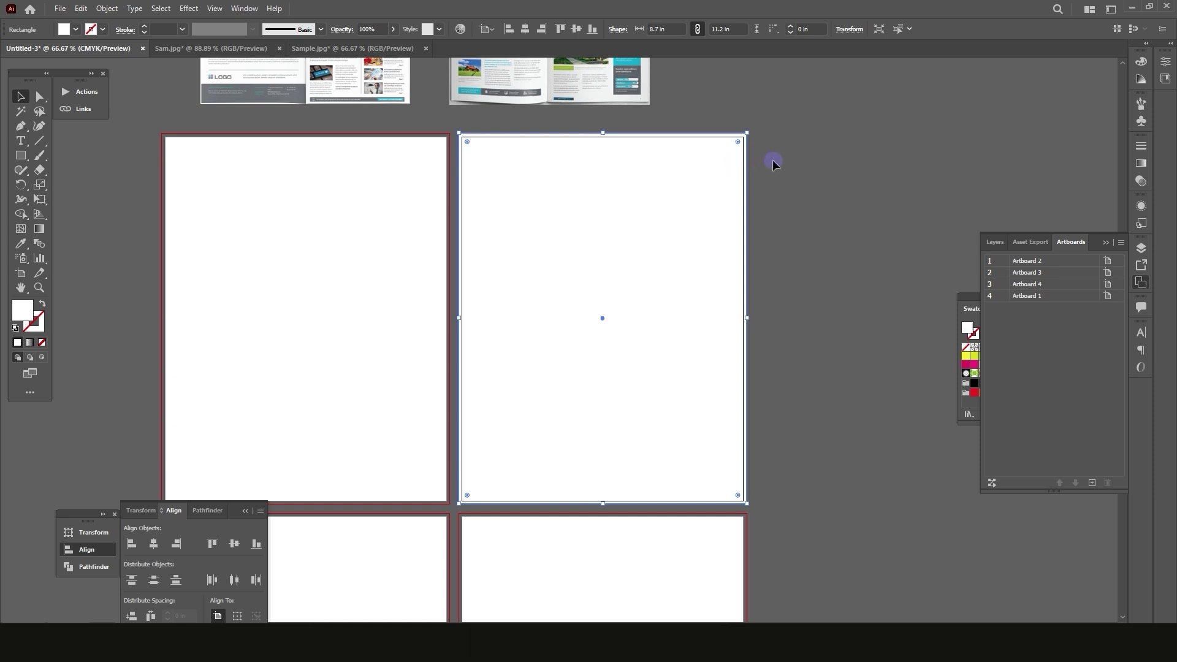
Fit the rectangle's corners to the artboard edges so that it measures 8.5 × 11 in
{"action": "scroll", "coordinate": [466, 161], "scroll_direction": "up", "scroll_amount": 2}
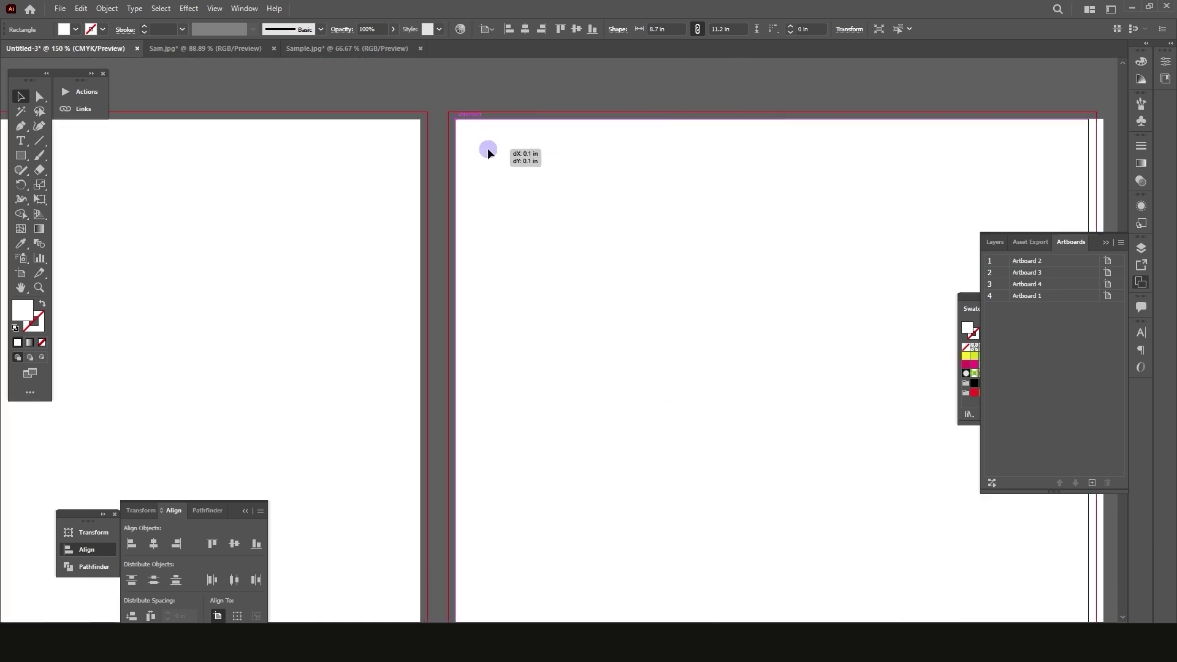
{"action": "scroll", "coordinate": [490, 159], "scroll_direction": "down", "scroll_amount": 5}
{"action": "scroll", "coordinate": [622, 299], "scroll_direction": "up", "scroll_amount": 5}
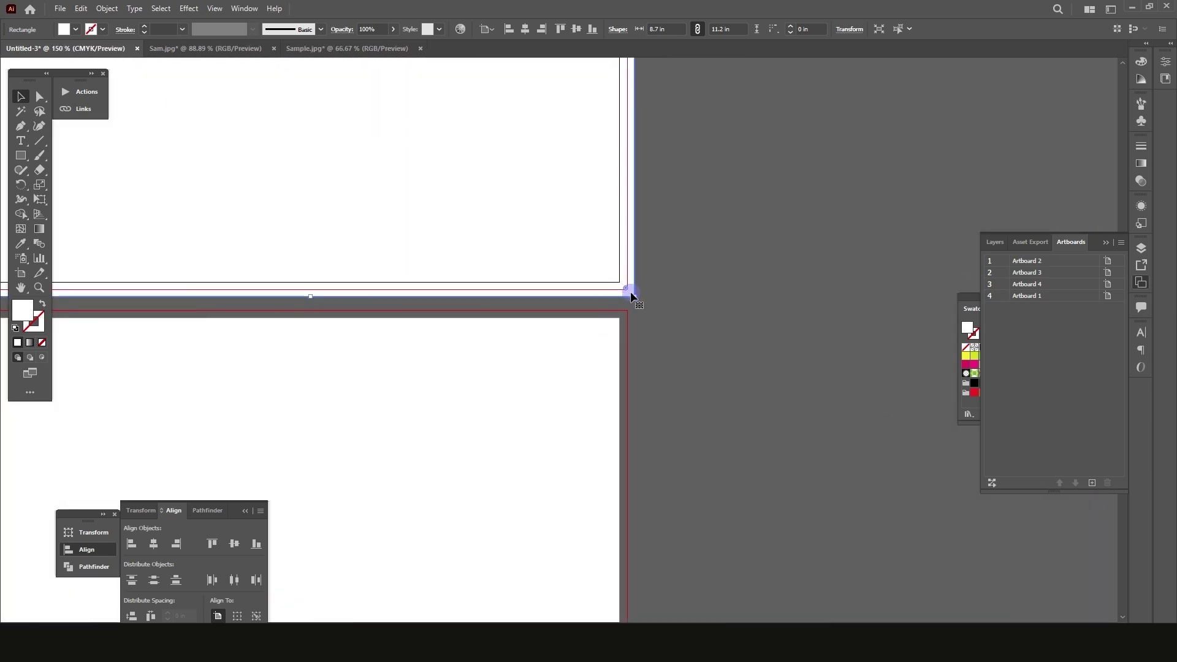
{"action": "left_click_drag", "start_coordinate": [635, 298], "coordinate": [620, 282]}
{"action": "scroll", "coordinate": [607, 294], "scroll_direction": "down", "scroll_amount": 4}
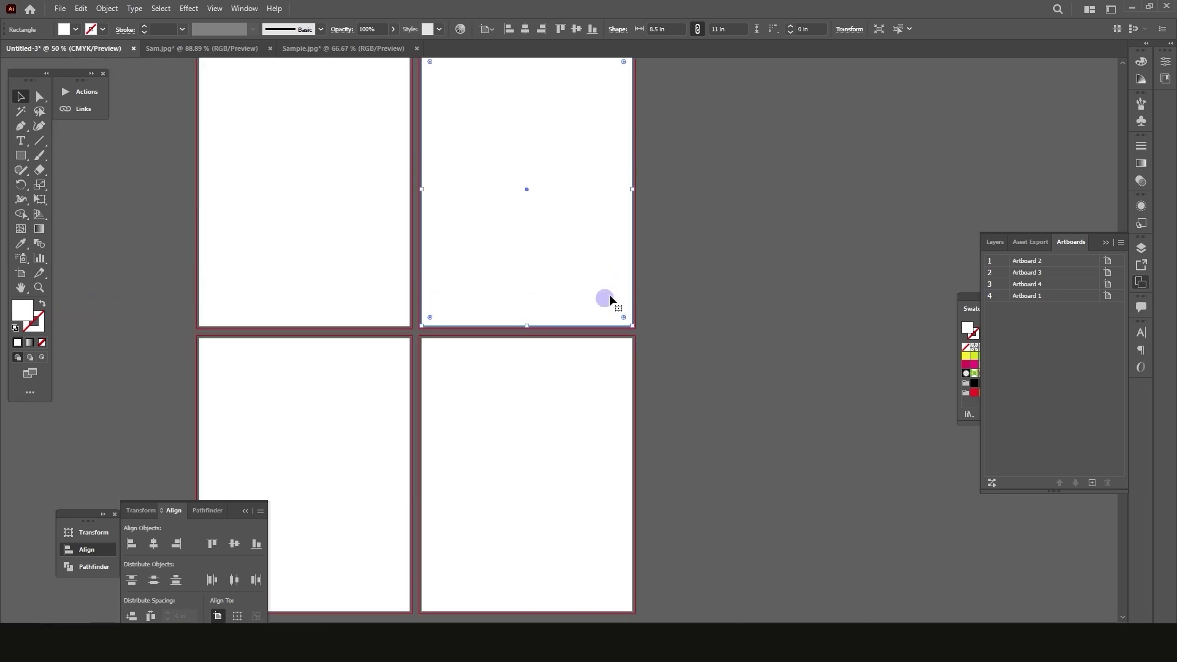
{"action": "scroll", "coordinate": [631, 196], "scroll_direction": "up", "scroll_amount": 1}
{"action": "scroll", "coordinate": [478, 163], "scroll_direction": "up", "scroll_amount": 6}
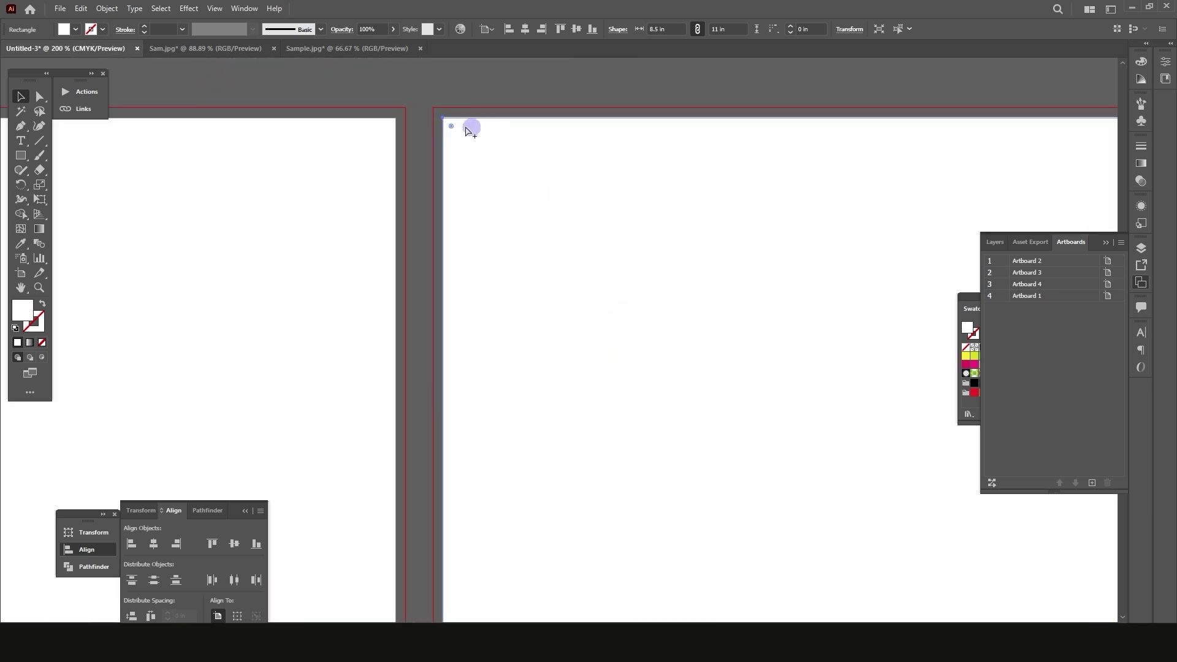
{"action": "scroll", "coordinate": [437, 156], "scroll_direction": "down", "scroll_amount": 6}
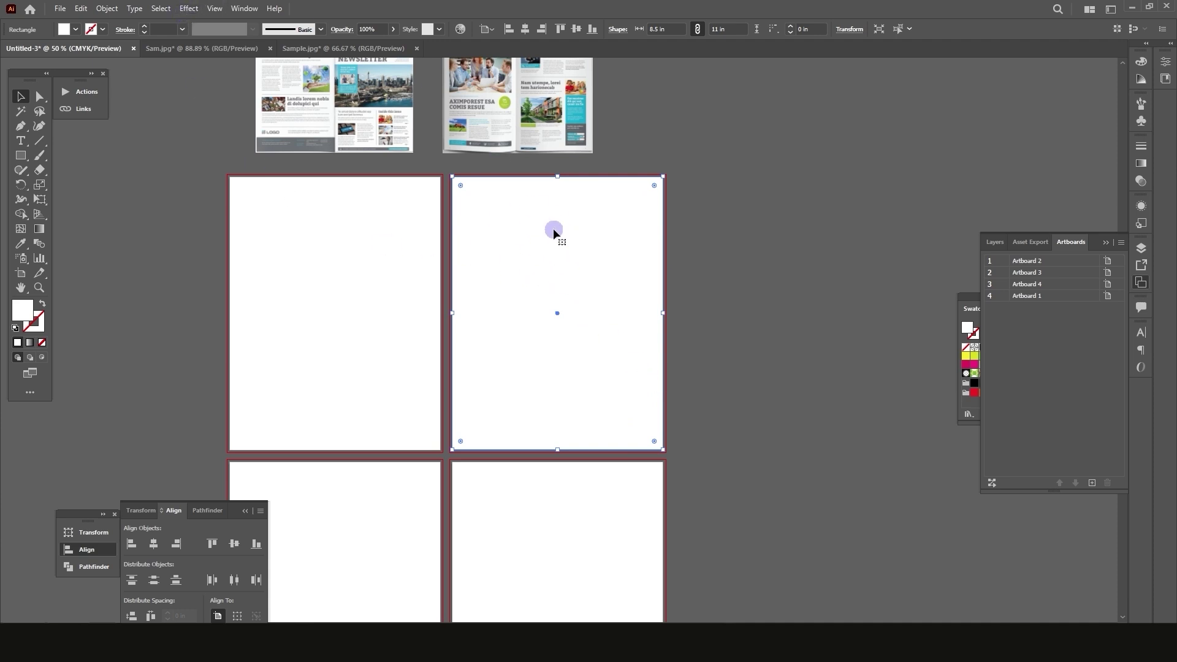
Offset the page-size rectangle's path by -0.25 in with preview on, keeping Miter joins and a miter limit of 4
{"action": "left_click", "coordinate": [107, 8]}
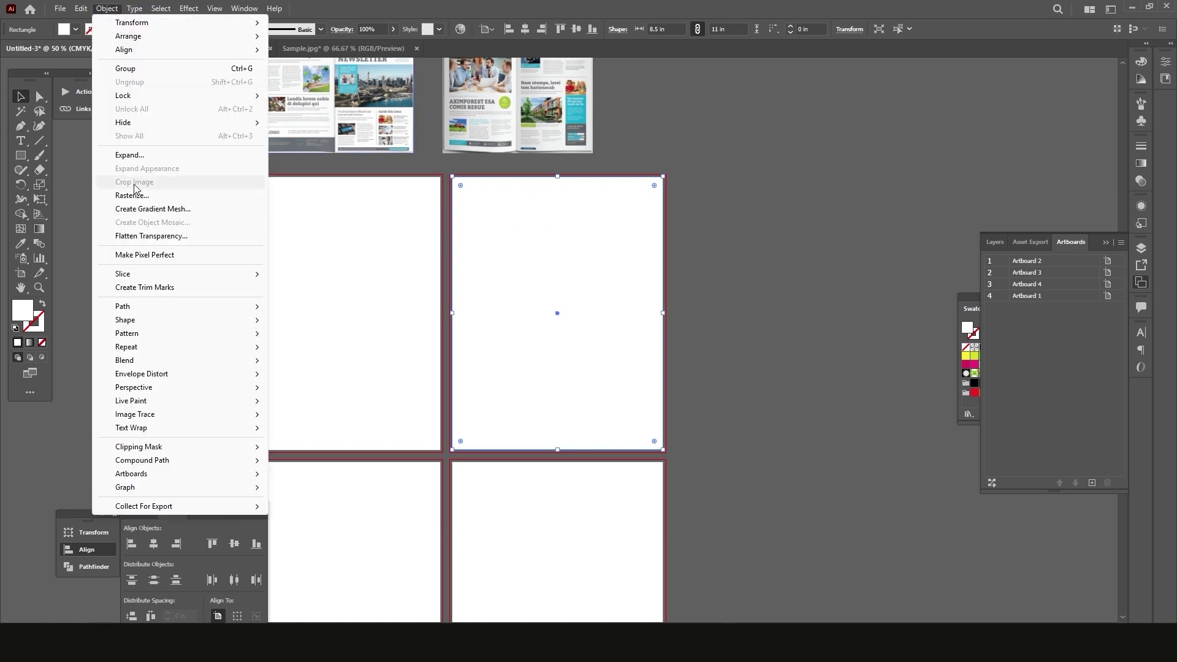
{"action": "mouse_move", "coordinate": [137, 309]}
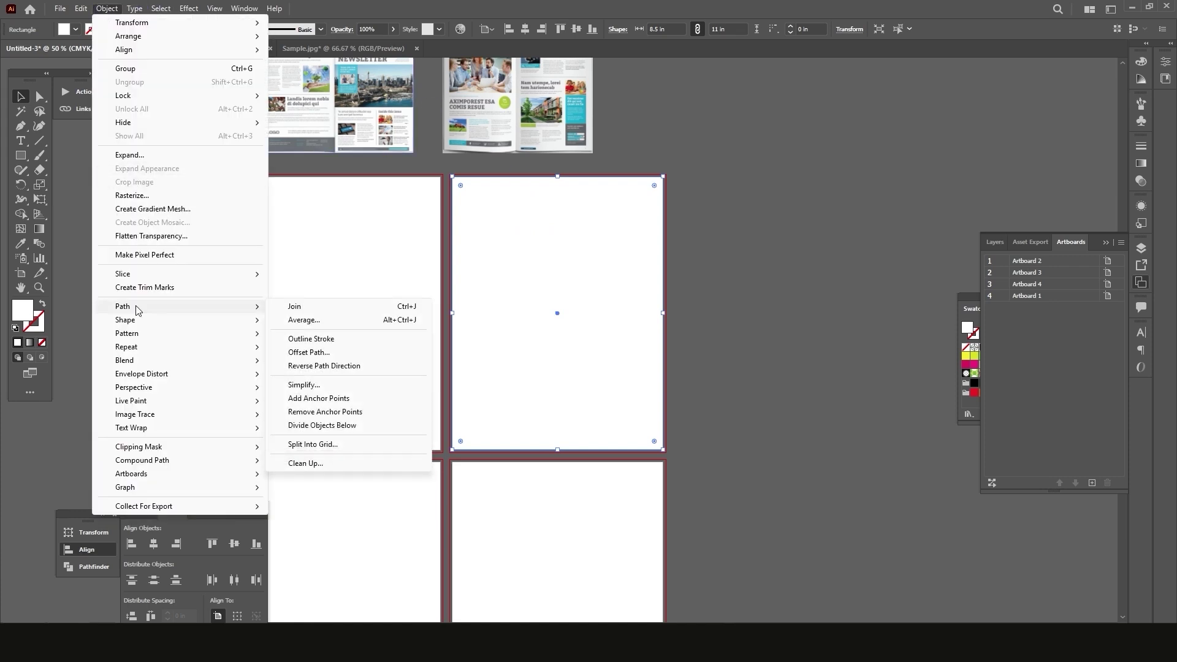
{"action": "left_click", "coordinate": [303, 352]}
{"action": "left_click", "coordinate": [771, 244]}
{"action": "left_click_drag", "start_coordinate": [746, 159], "coordinate": [750, 165]}
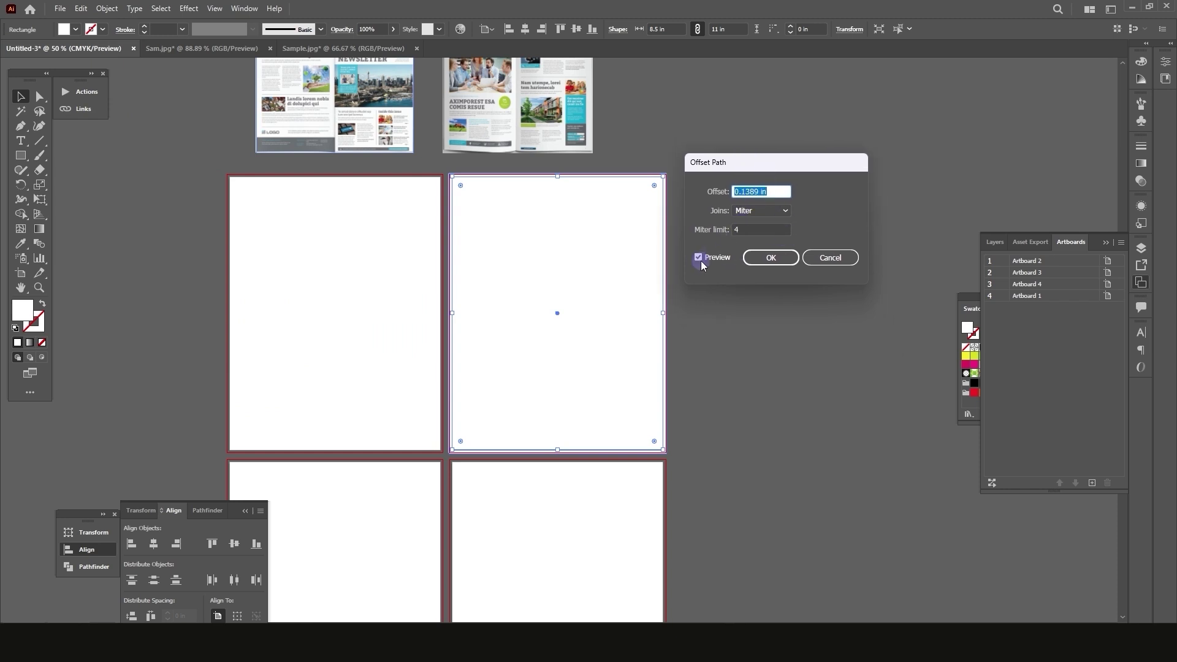
{"action": "key", "text": "BackSpace"}
{"action": "left_click_drag", "start_coordinate": [761, 190], "coordinate": [667, 193]}
{"action": "type", "text": "-"}
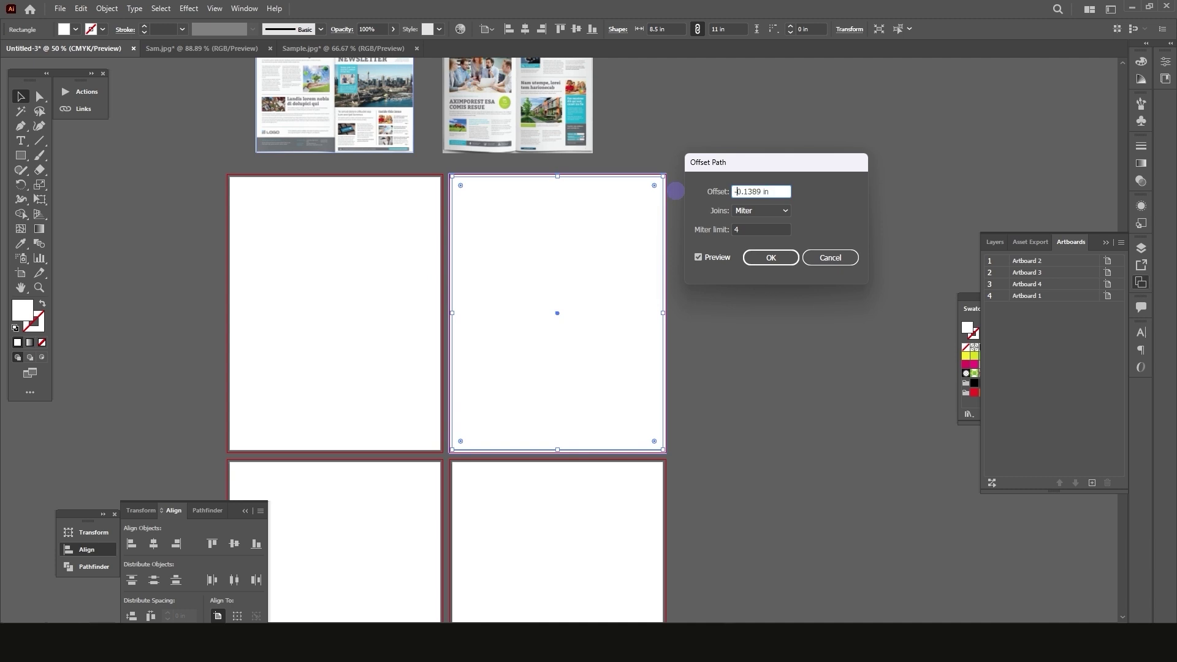
{"action": "left_click_drag", "start_coordinate": [764, 192], "coordinate": [745, 193]}
{"action": "type", "text": "25"}
{"action": "left_click", "coordinate": [707, 259]}
{"action": "left_click", "coordinate": [707, 258]}
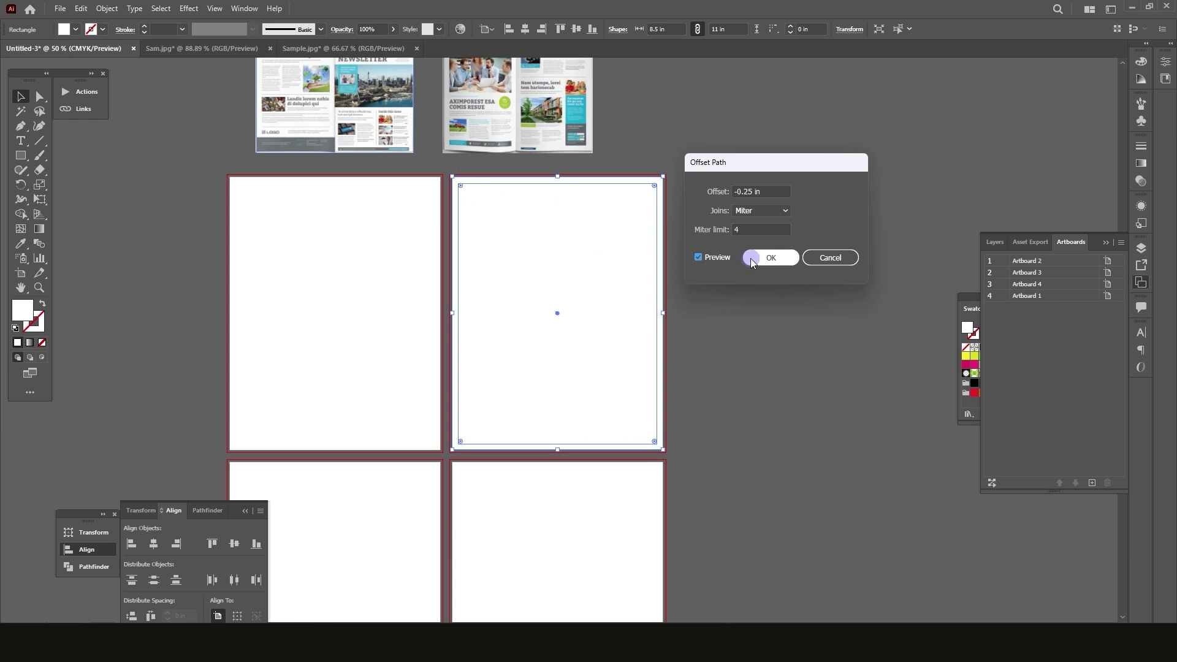
{"action": "left_click", "coordinate": [753, 192]}
{"action": "left_click", "coordinate": [753, 192]}
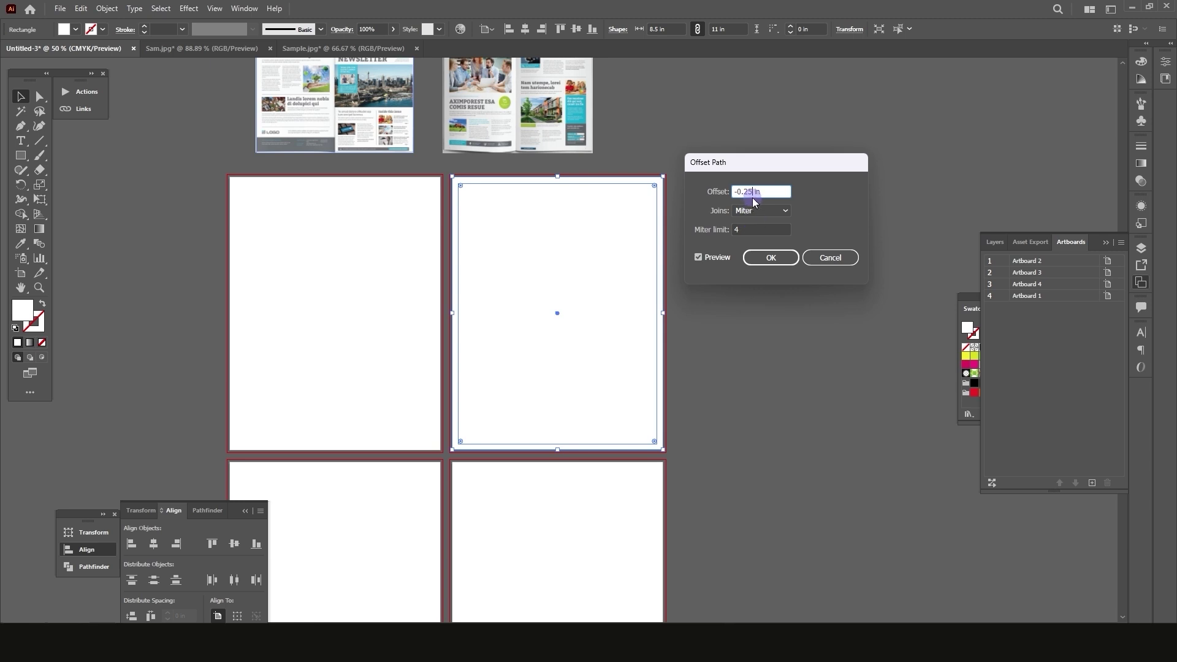
{"action": "left_click", "coordinate": [761, 258]}
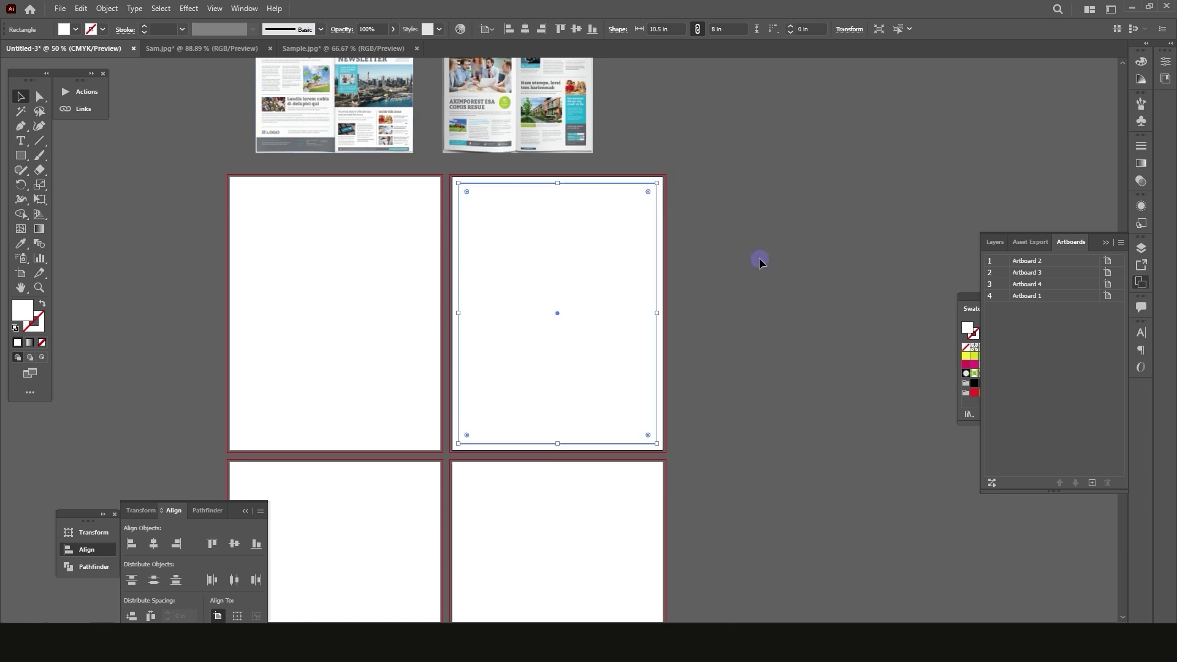
{"action": "left_click", "coordinate": [730, 254]}
{"action": "left_click", "coordinate": [590, 203]}
{"action": "left_click_drag", "start_coordinate": [531, 276], "coordinate": [765, 253]}
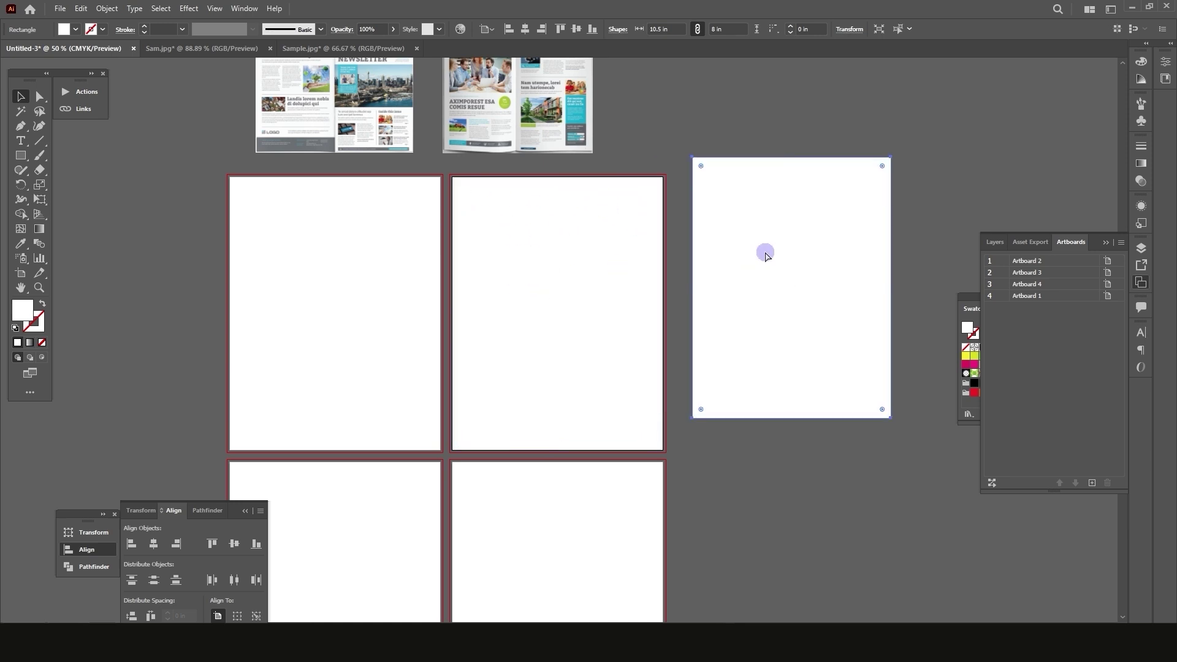
{"action": "key", "text": "ctrl+z"}
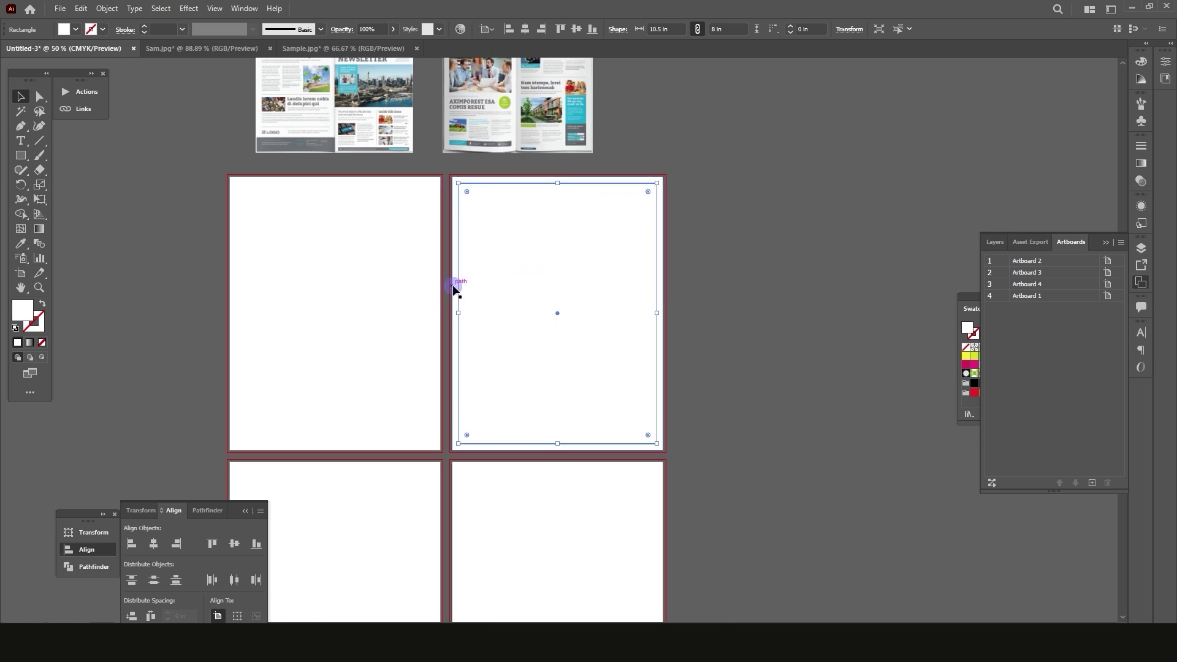
Convert the inner offset rectangle on the upper-right artboard into margin guides
{"action": "left_click", "coordinate": [762, 282]}
{"action": "left_click", "coordinate": [591, 272]}
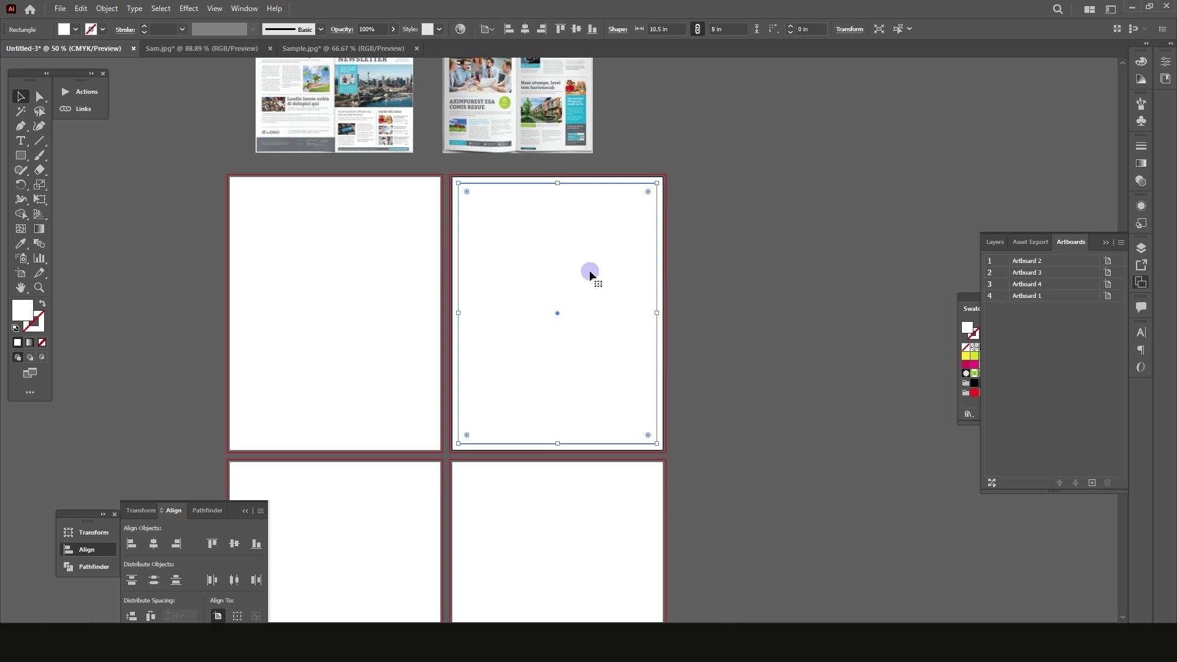
{"action": "right_click", "coordinate": [517, 249]}
{"action": "right_click", "coordinate": [493, 243]}
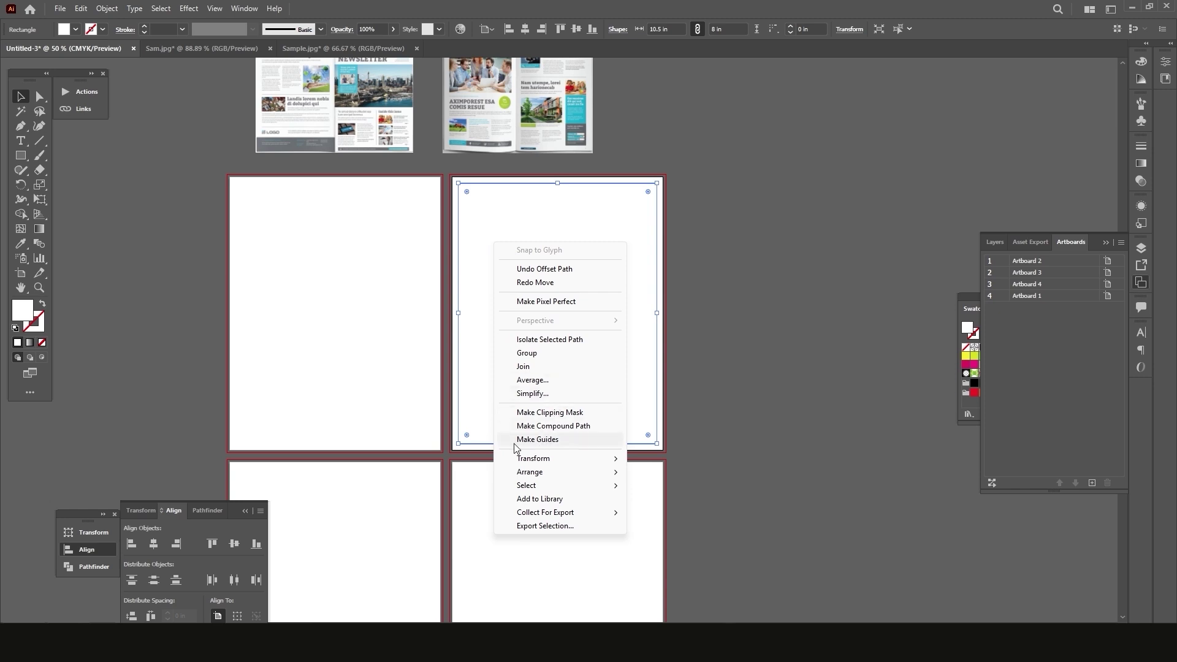
{"action": "left_click", "coordinate": [550, 440]}
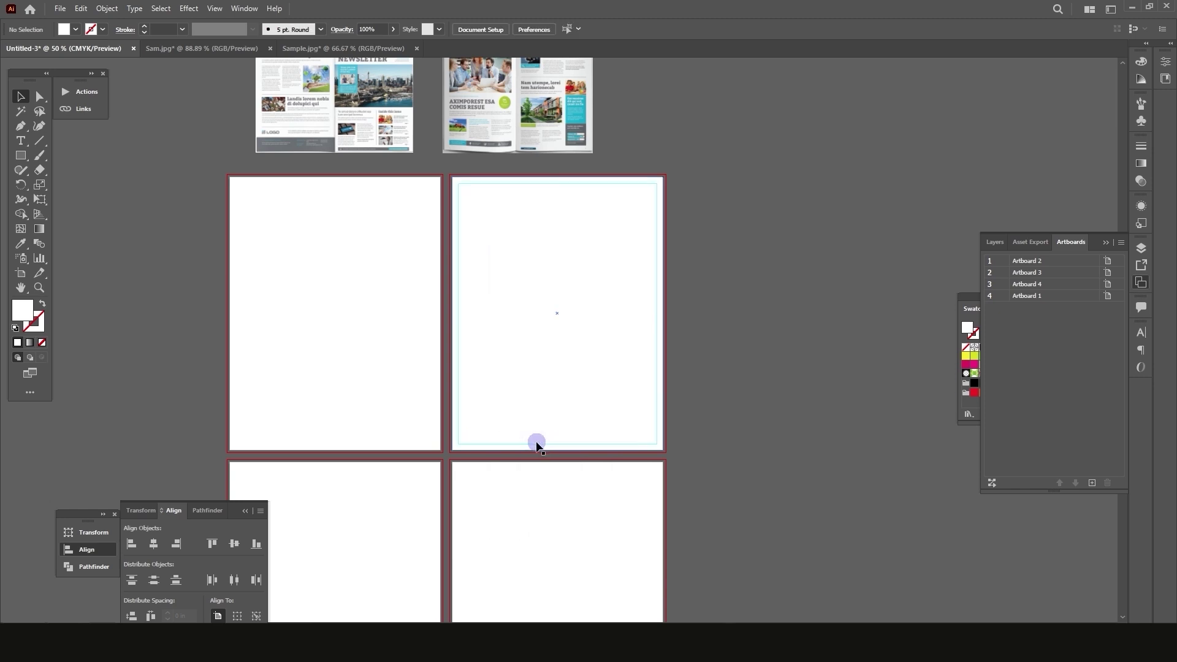
Unlock the guides and lock them again
{"action": "left_click_drag", "start_coordinate": [642, 446], "coordinate": [762, 427]}
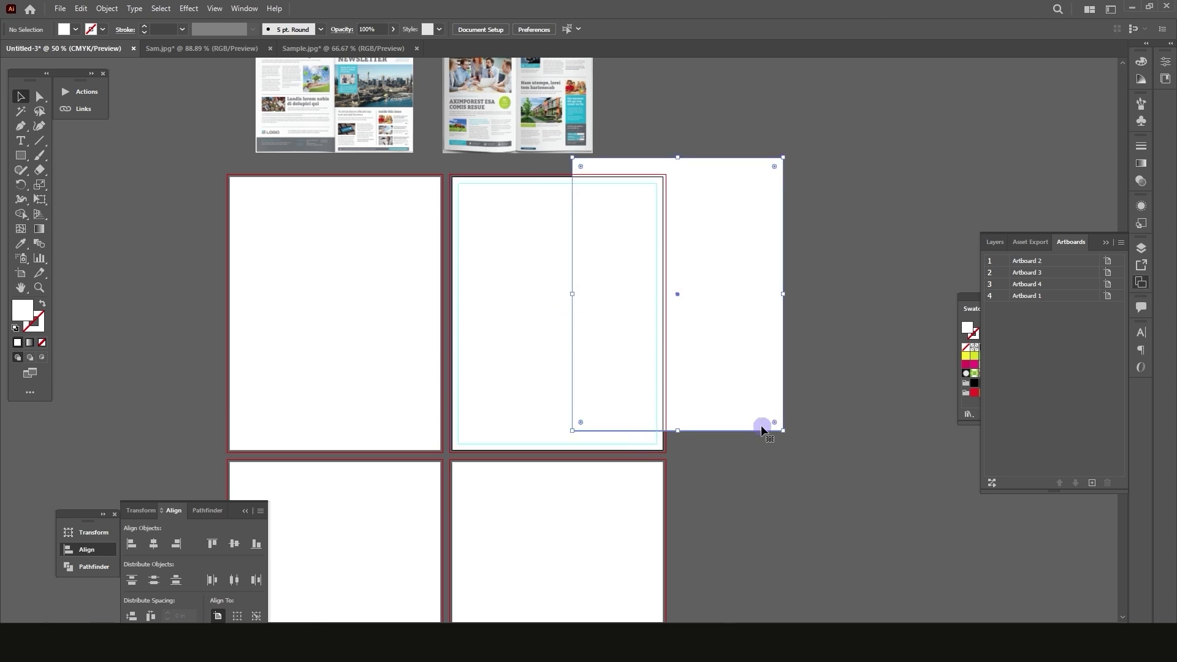
{"action": "key", "text": "ctrl+z"}
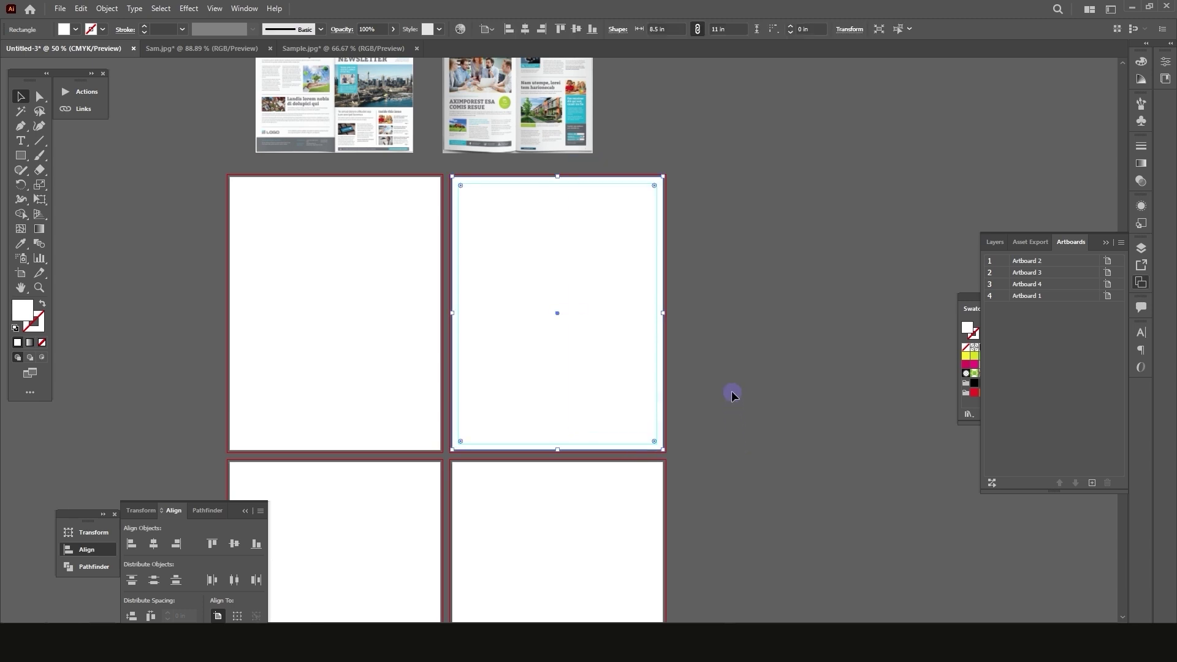
{"action": "right_click", "coordinate": [724, 238]}
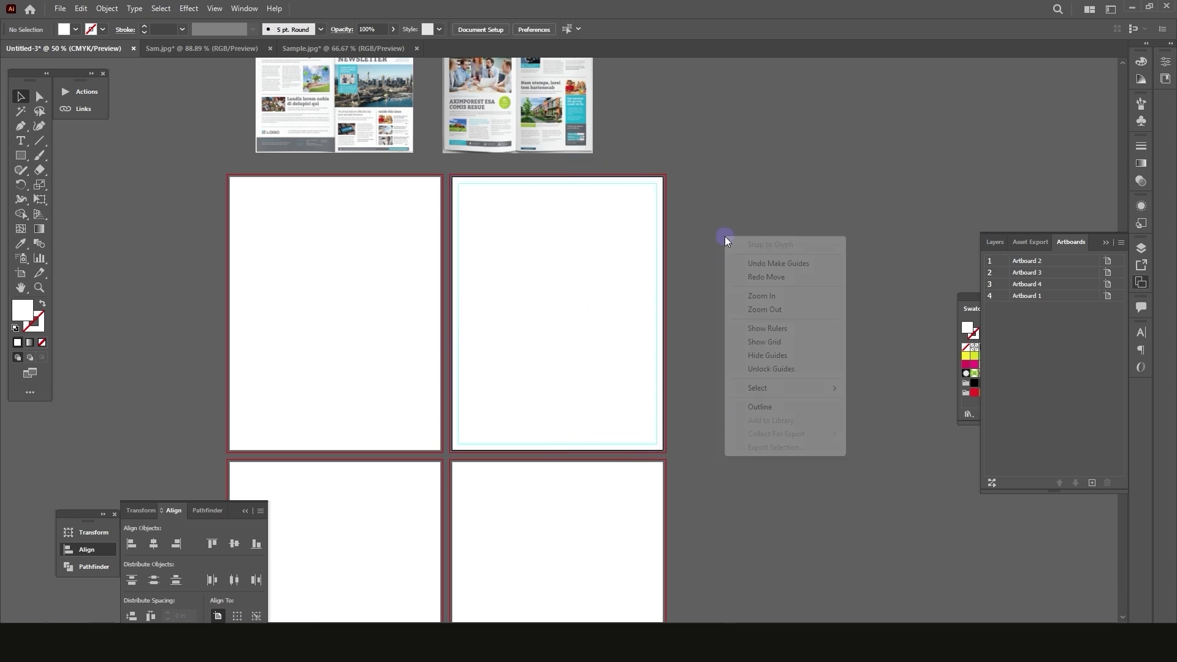
{"action": "left_click", "coordinate": [763, 370]}
{"action": "right_click", "coordinate": [686, 224]}
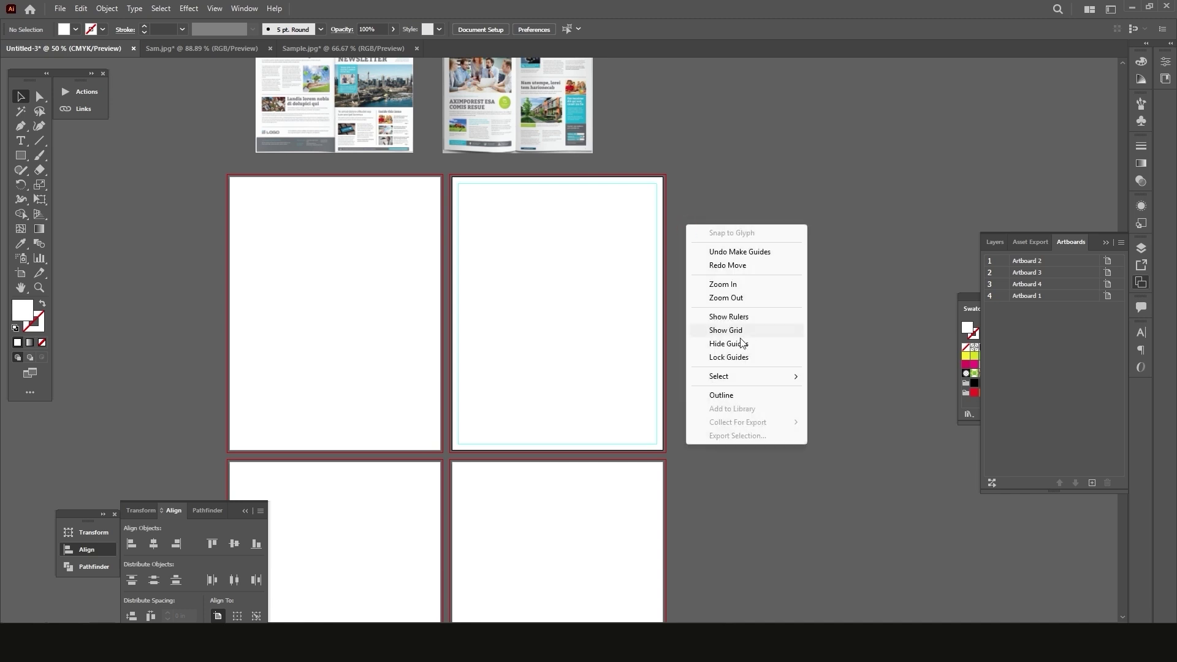
{"action": "left_click", "coordinate": [722, 360]}
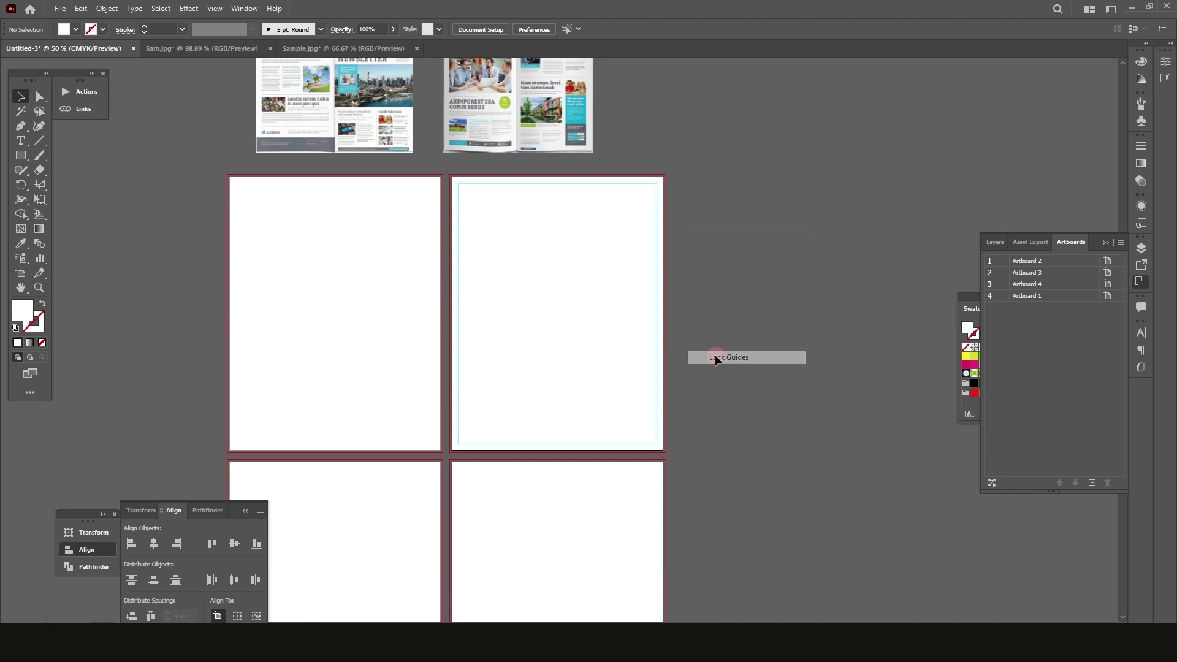
Delete the page-size white rectangle from the upper-right artboard, leaving only the margin guides
{"action": "left_click", "coordinate": [546, 432]}
{"action": "left_click", "coordinate": [751, 421]}
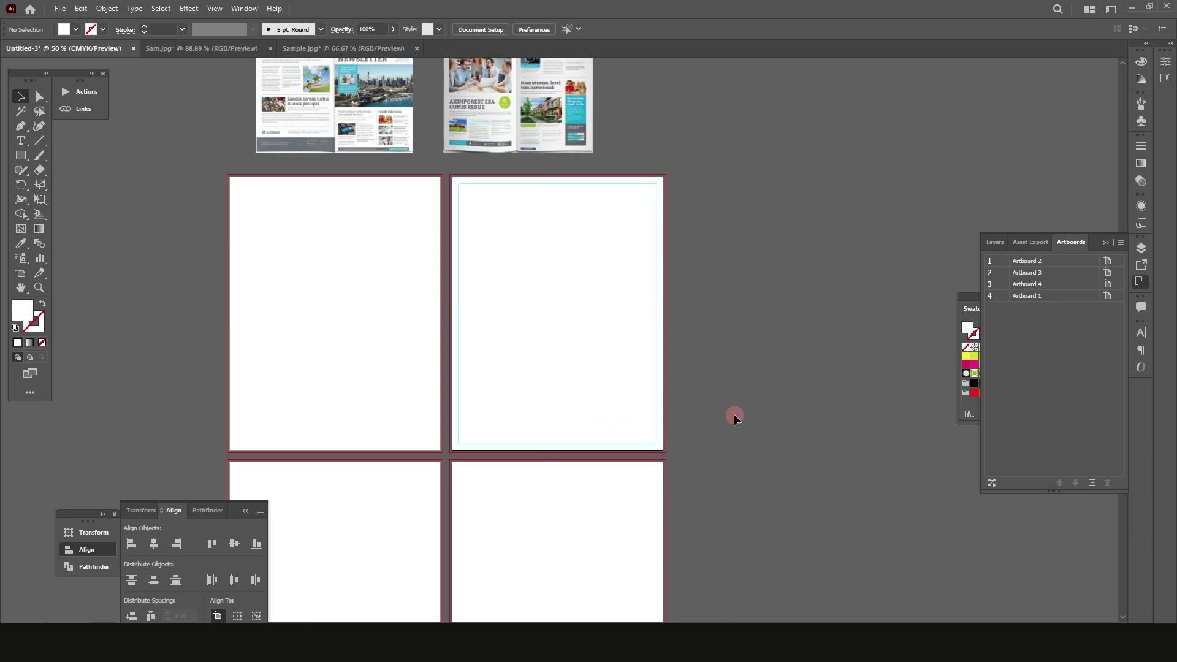
{"action": "left_click", "coordinate": [607, 380]}
{"action": "key", "text": "Delete"}
{"action": "left_click_drag", "start_coordinate": [705, 230], "coordinate": [272, 490]}
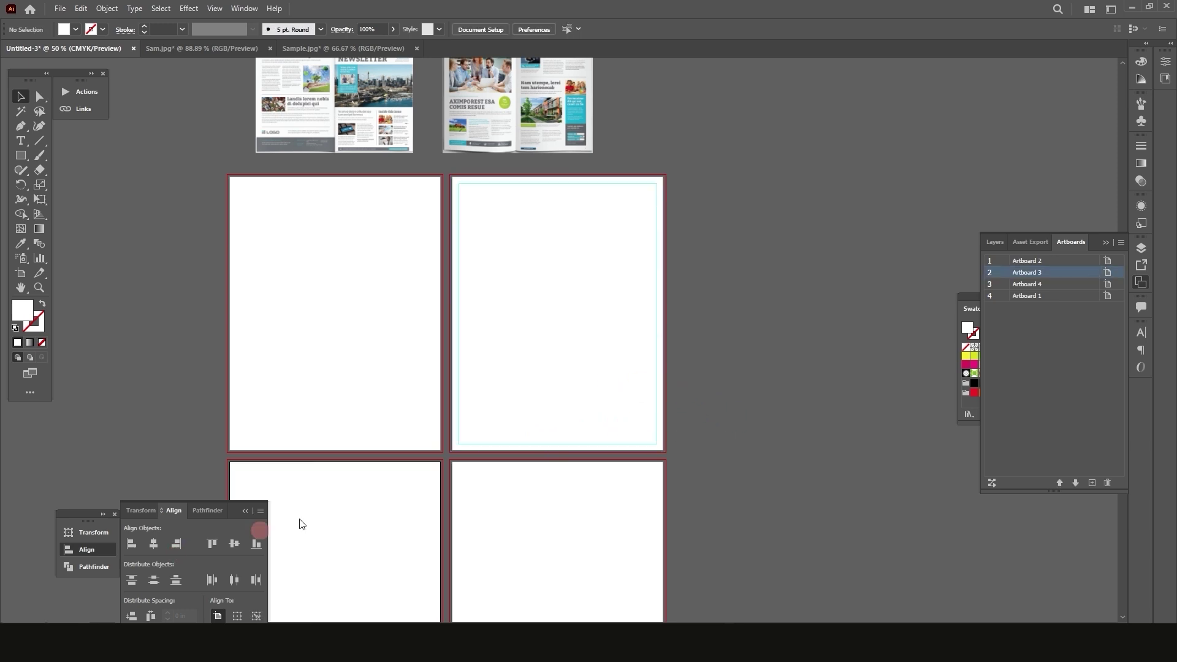
{"action": "left_click_drag", "start_coordinate": [712, 330], "coordinate": [609, 380]}
Draw a white background rectangle of 8.7 × 11.2 in over the upper-right artboard, from bleed corner to bleed corner
{"action": "scroll", "coordinate": [707, 253], "scroll_direction": "up", "scroll_amount": 1}
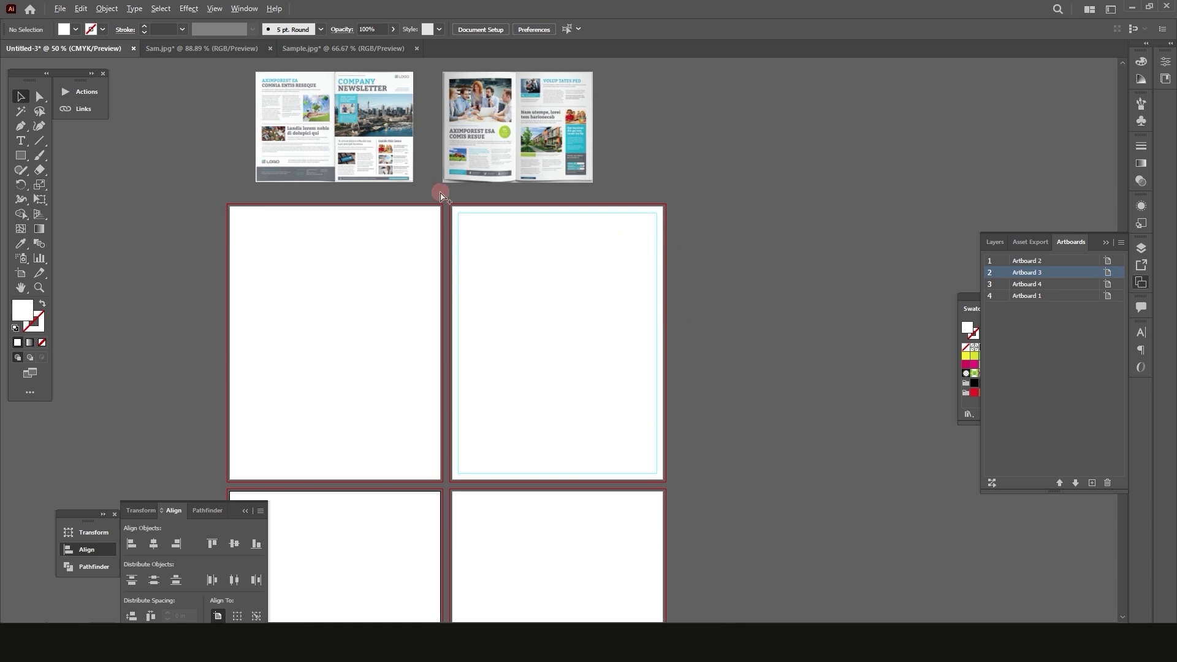
{"action": "scroll", "coordinate": [446, 198], "scroll_direction": "up", "scroll_amount": 3}
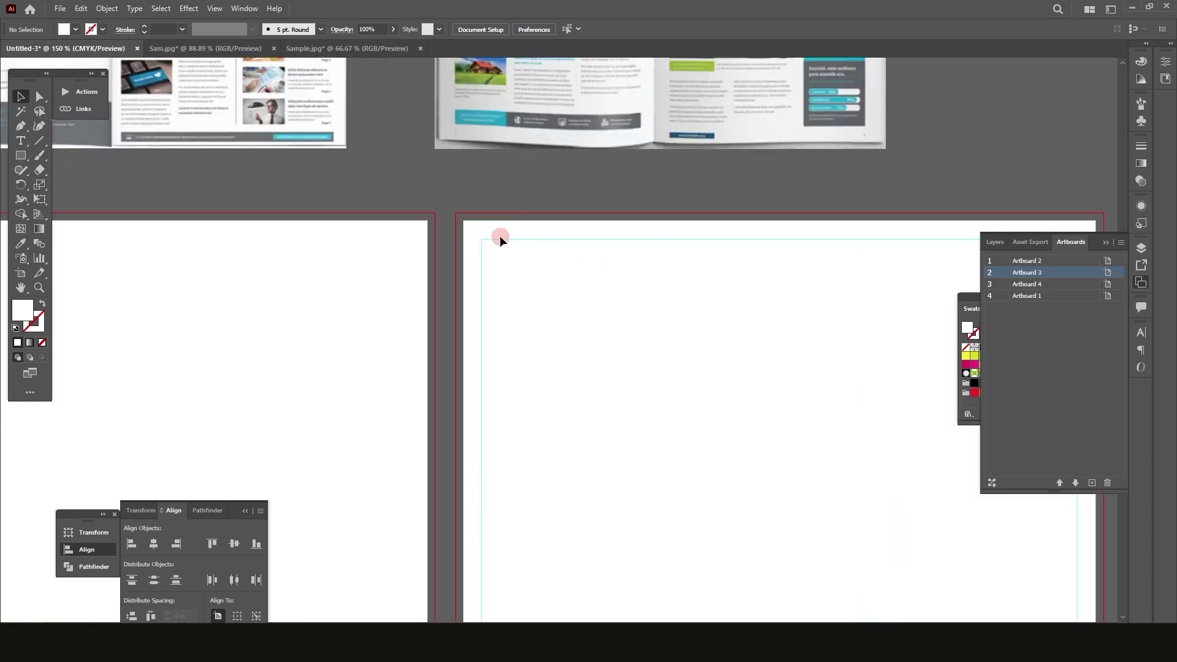
{"action": "scroll", "coordinate": [488, 245], "scroll_direction": "down", "scroll_amount": 2}
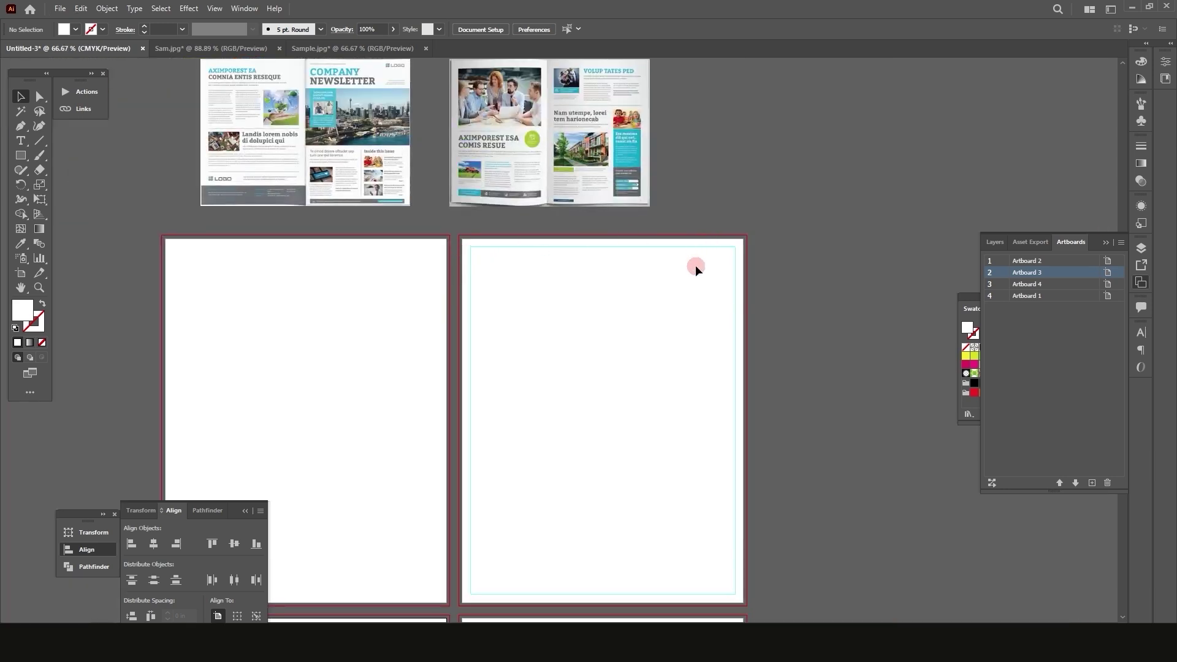
{"action": "scroll", "coordinate": [545, 263], "scroll_direction": "up", "scroll_amount": 2}
{"action": "scroll", "coordinate": [325, 195], "scroll_direction": "down", "scroll_amount": 1}
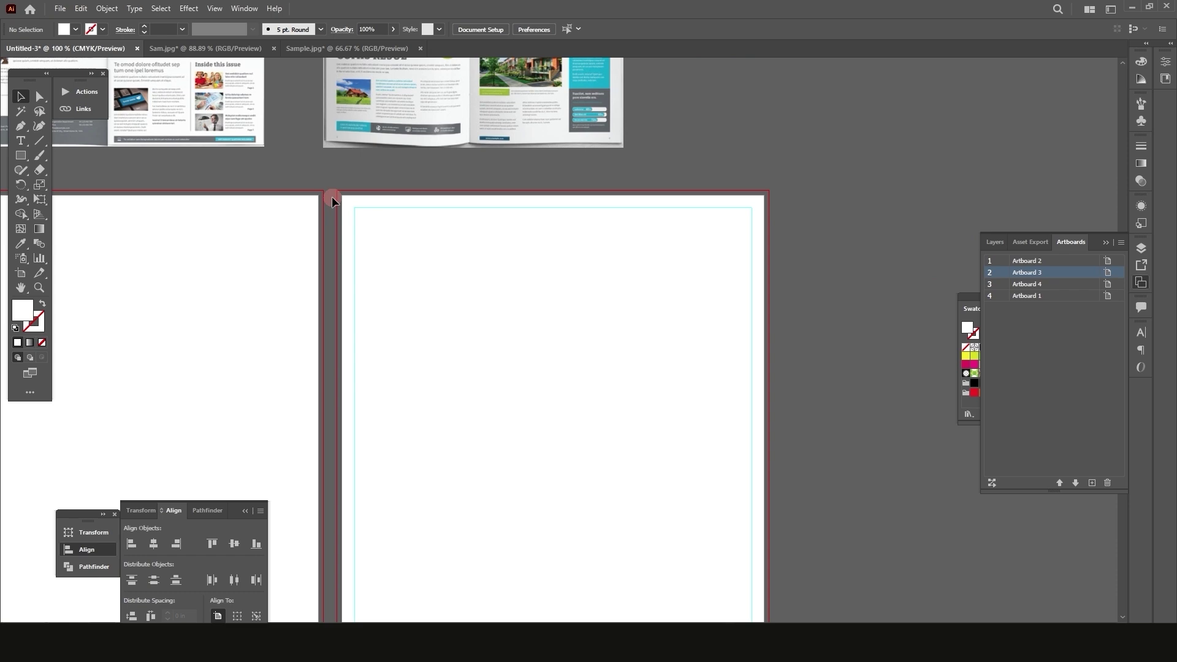
{"action": "left_click", "coordinate": [20, 155]}
{"action": "scroll", "coordinate": [524, 196], "scroll_direction": "down", "scroll_amount": 1}
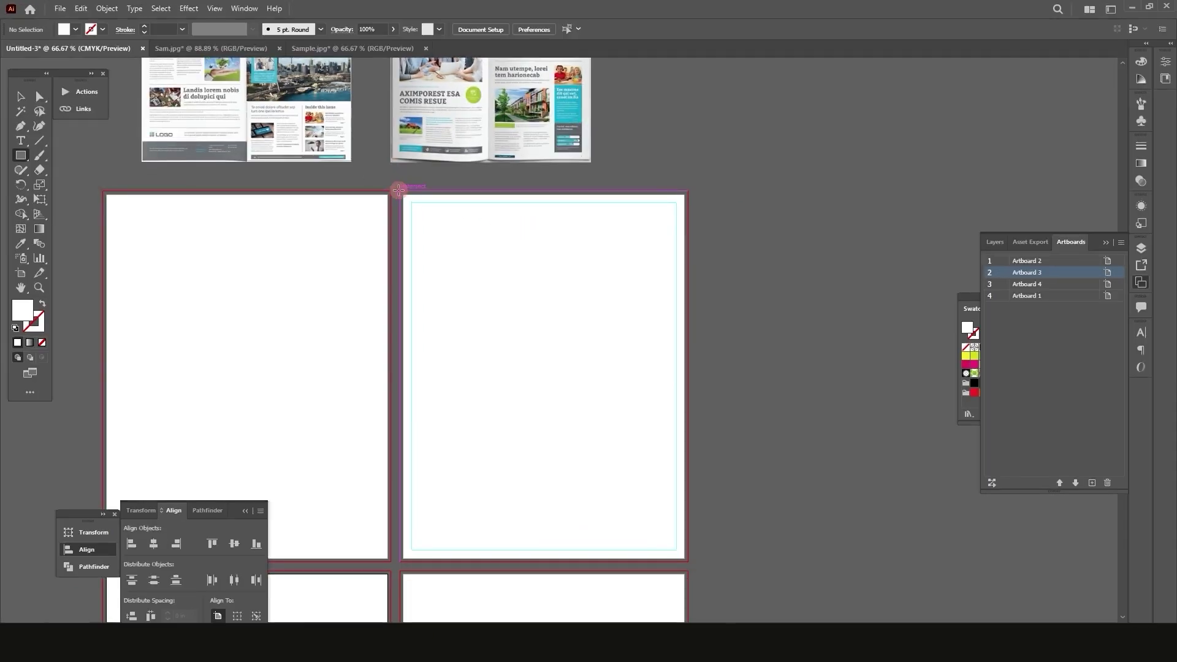
{"action": "left_click_drag", "start_coordinate": [399, 190], "coordinate": [687, 561]}
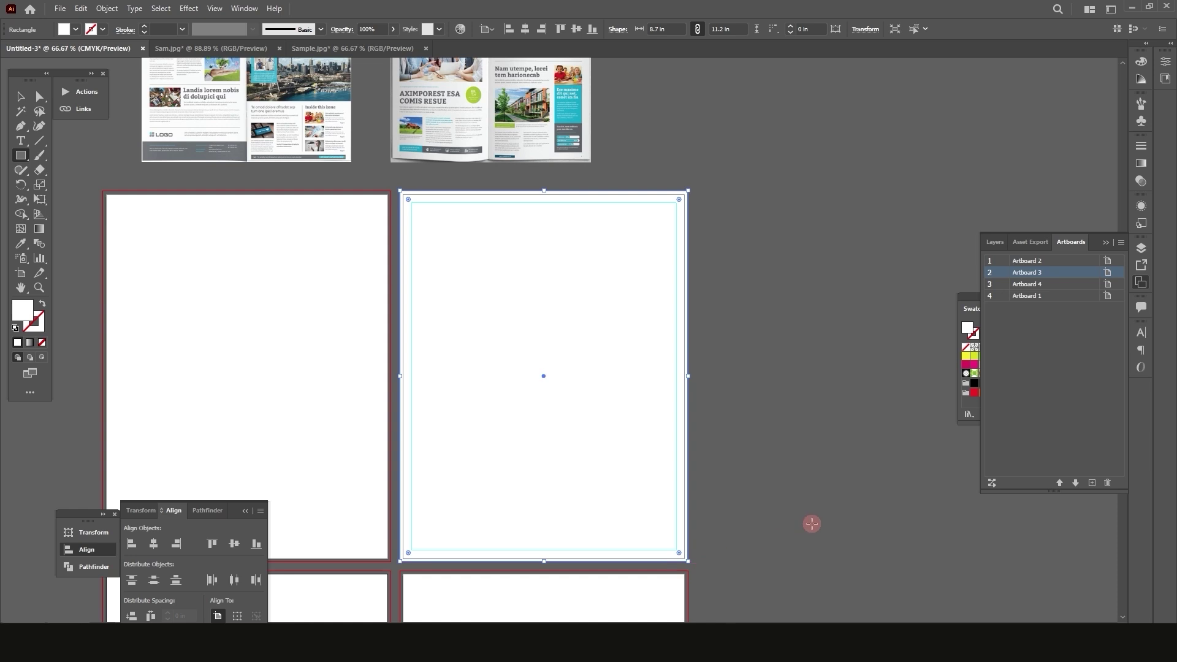
{"action": "left_click", "coordinate": [16, 99]}
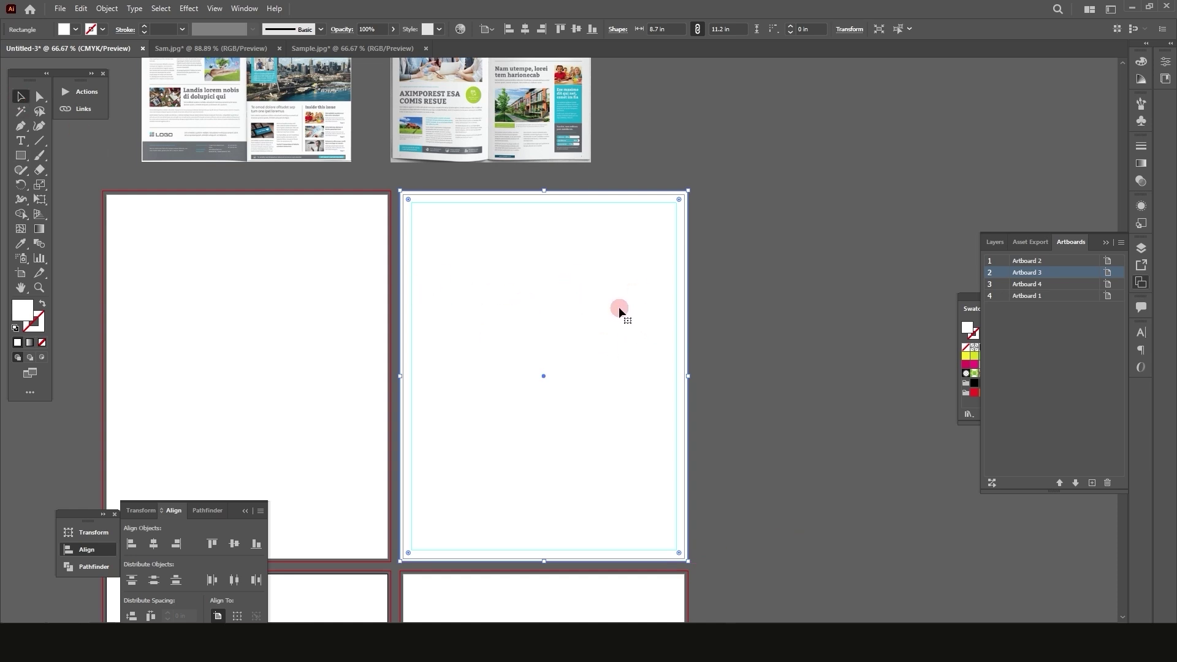
Fill the upper-right artboard's background rectangle with light cyan at C 12, M 0, Y 0, K 0
{"action": "left_click", "coordinate": [1140, 61]}
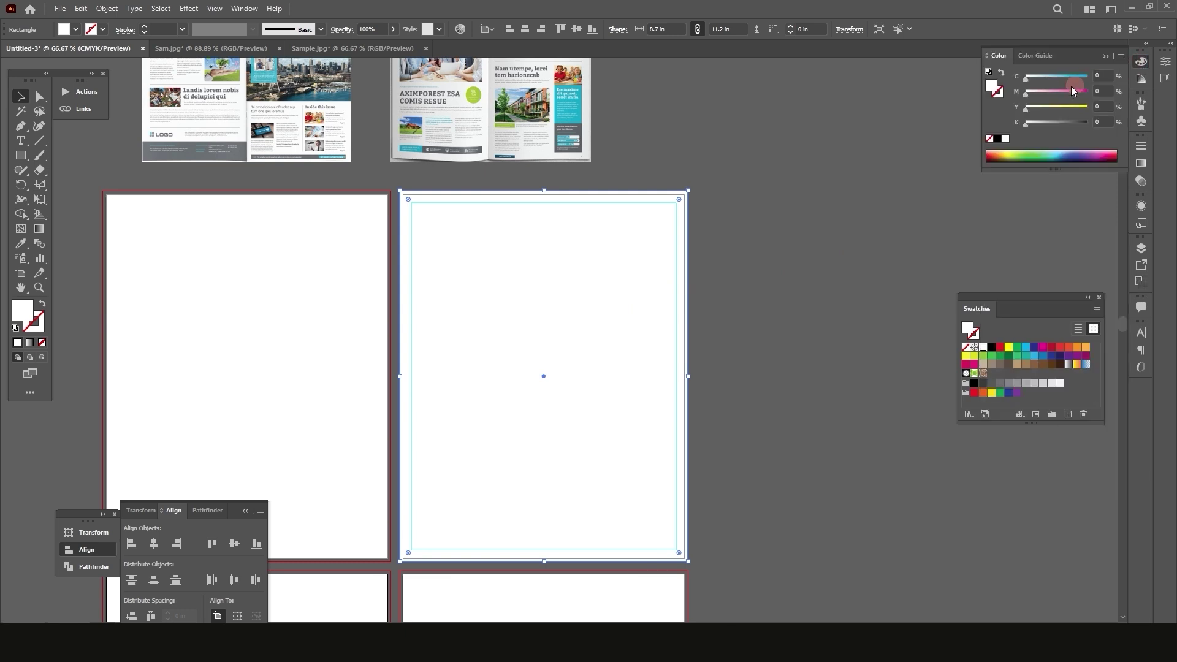
{"action": "left_click", "coordinate": [1032, 80]}
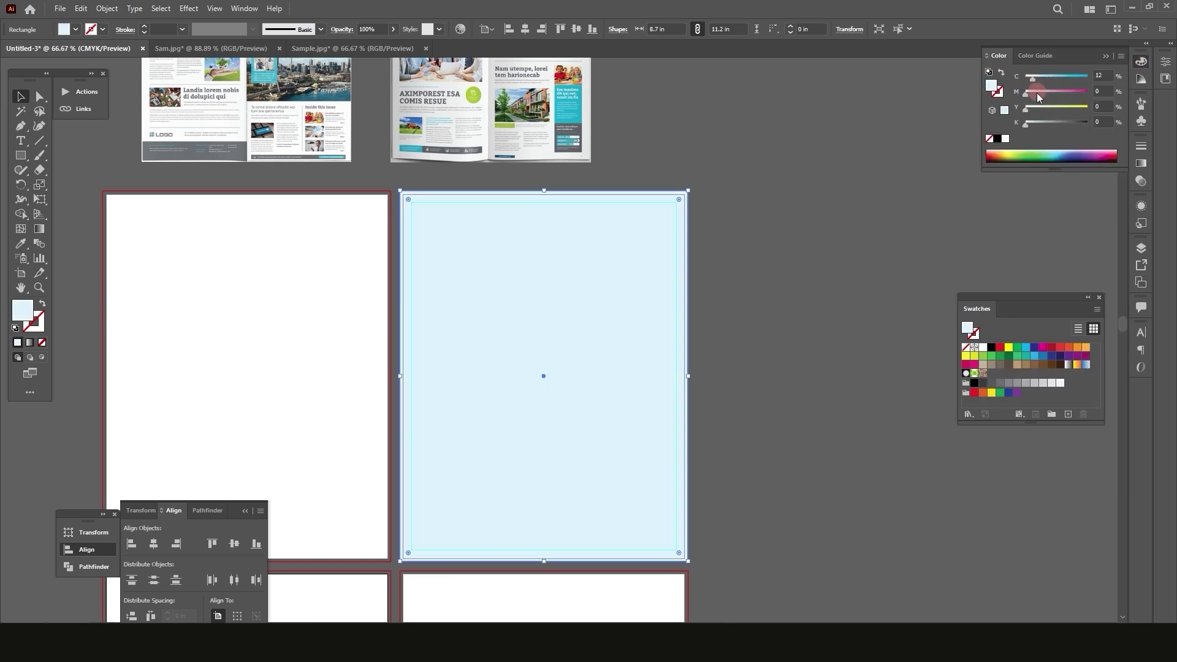
{"action": "left_click", "coordinate": [743, 271]}
Apply a white-to-black linear gradient fill to the upper-right artboard's background rectangle, keeping the rectangle selected
{"action": "left_click", "coordinate": [615, 271]}
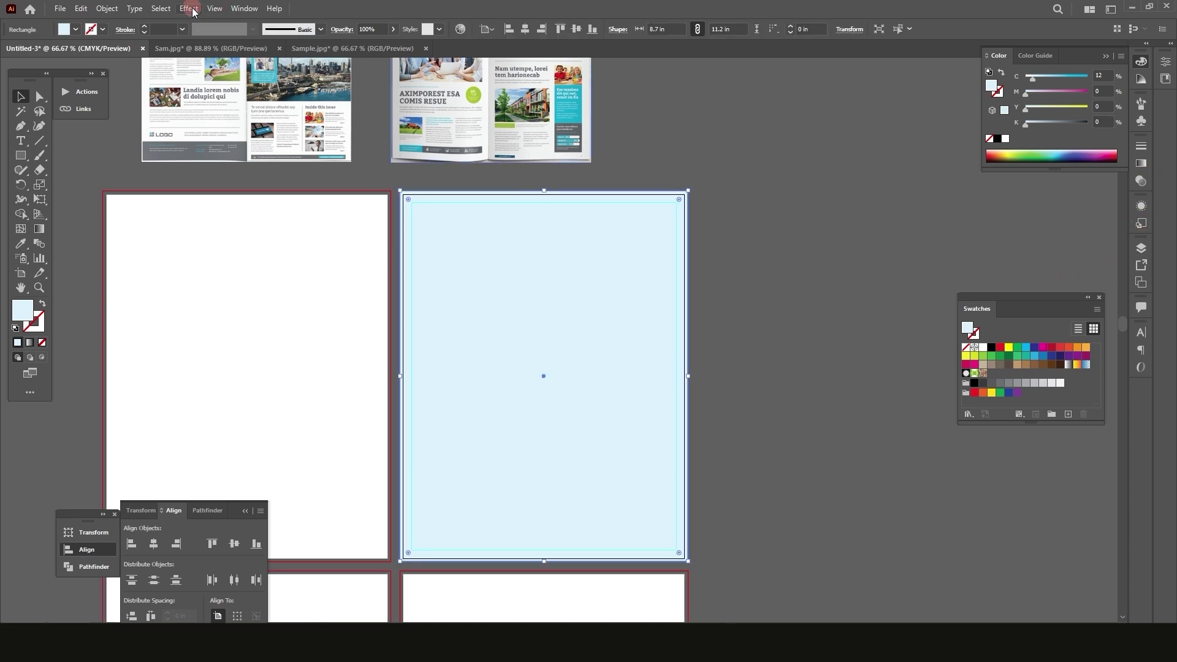
{"action": "left_click", "coordinate": [242, 9]}
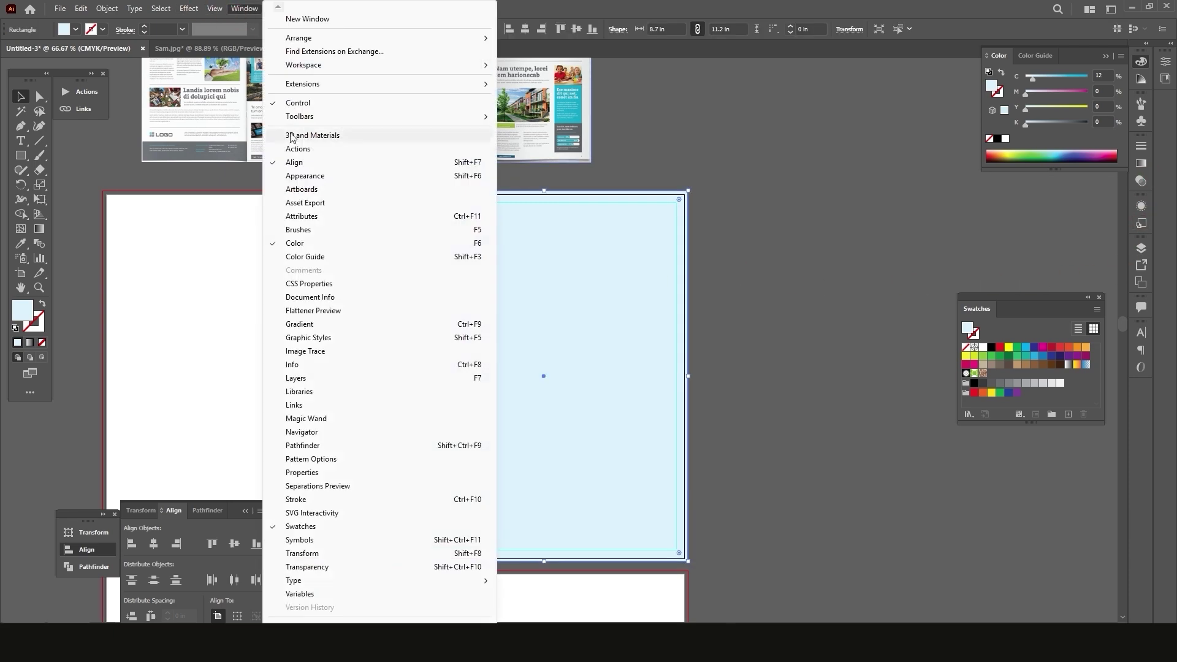
{"action": "left_click", "coordinate": [324, 330]}
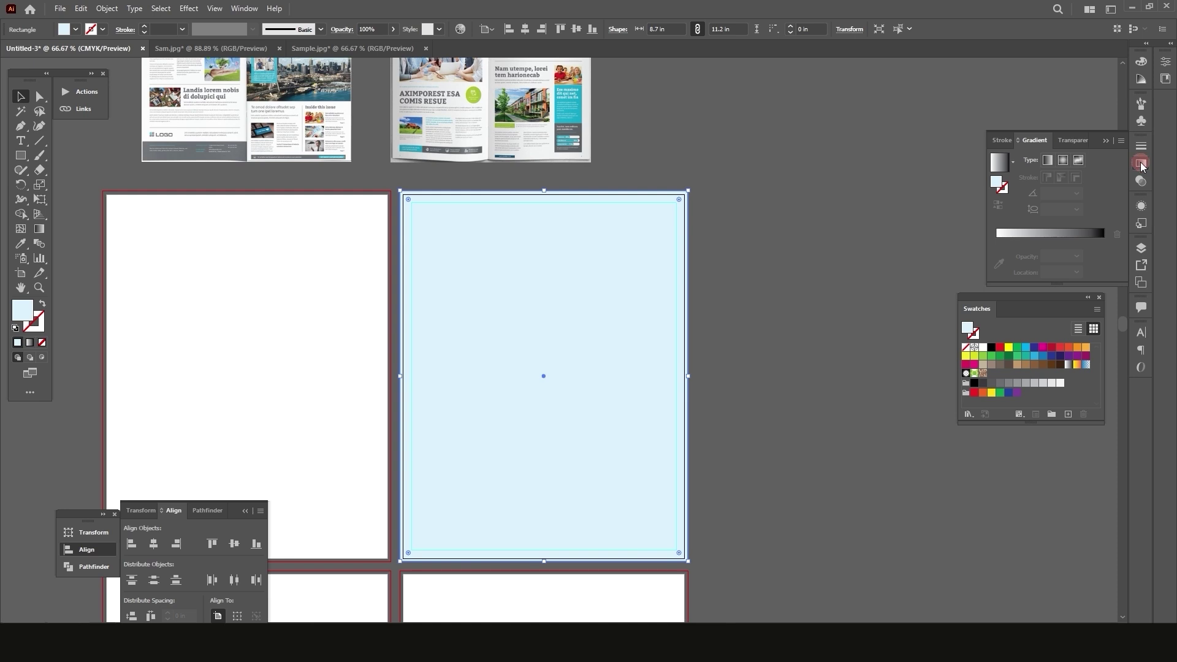
{"action": "left_click", "coordinate": [1034, 143]}
{"action": "left_click", "coordinate": [1142, 164]}
{"action": "left_click", "coordinate": [999, 164]}
{"action": "left_click", "coordinate": [726, 276]}
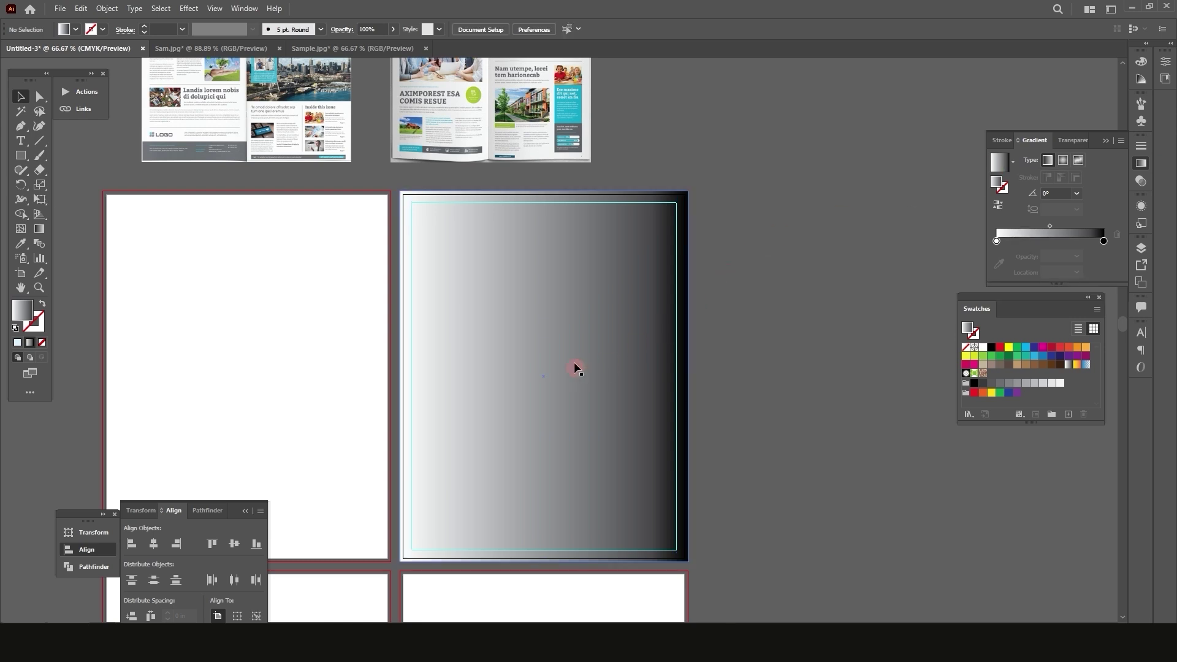
{"action": "left_click", "coordinate": [588, 303]}
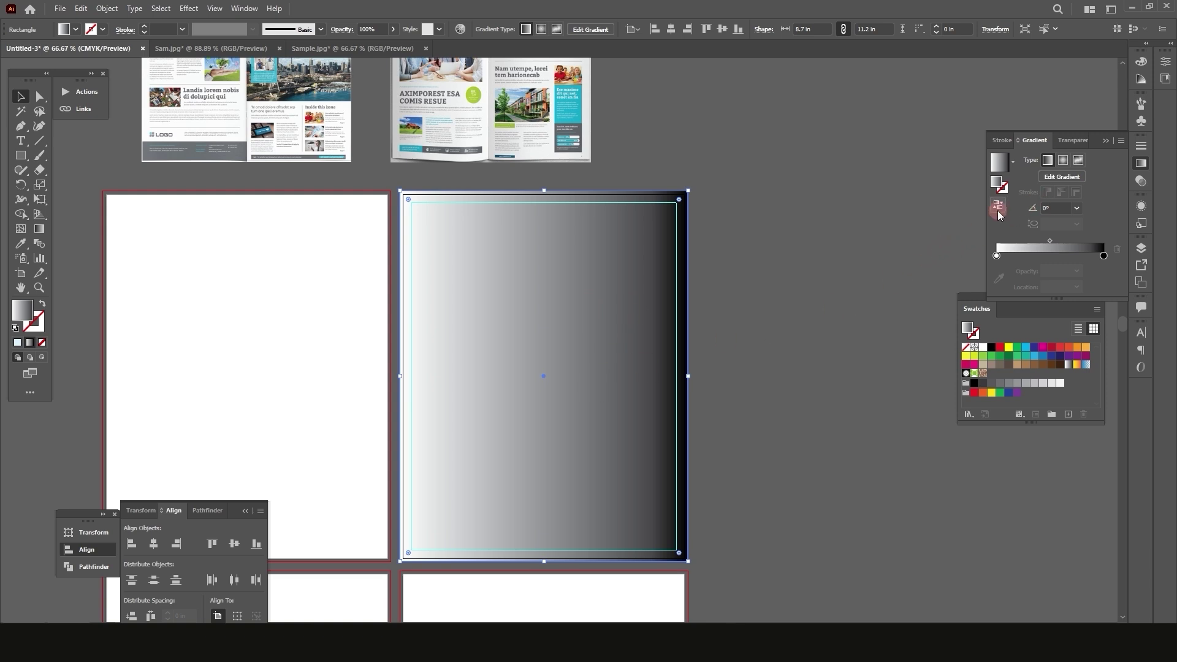
Reverse the background gradient's colours and reverse them back again
{"action": "left_click", "coordinate": [1050, 208]}
{"action": "left_click", "coordinate": [999, 206]}
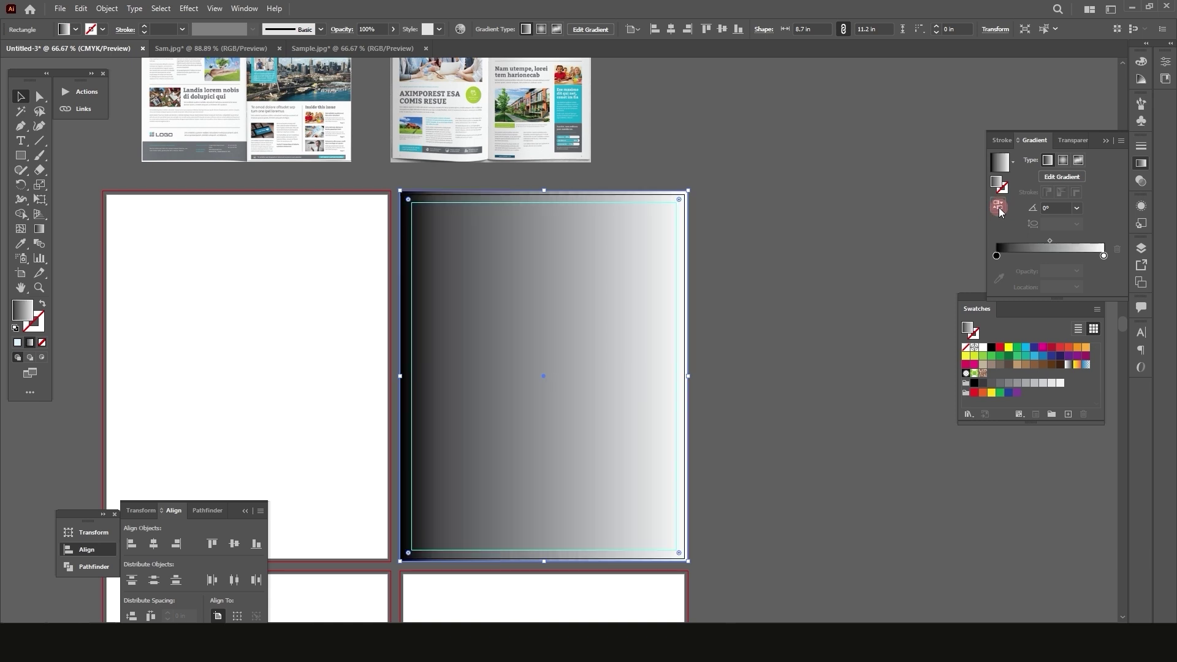
{"action": "left_click", "coordinate": [1001, 207]}
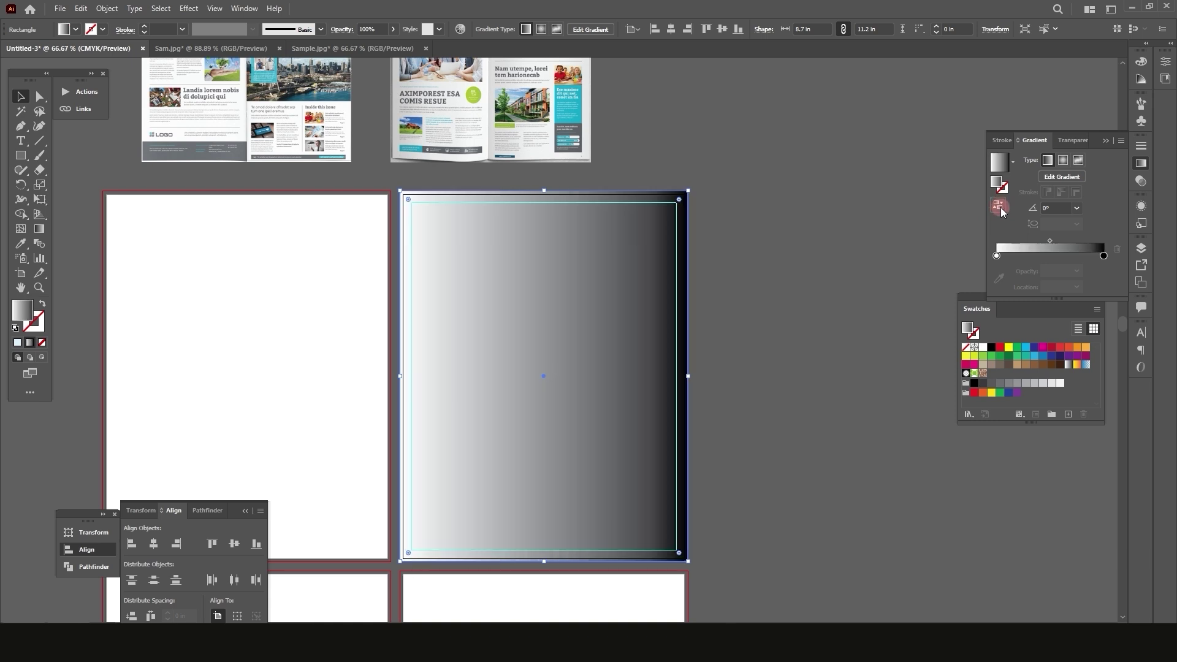
Set the background gradient's angle to 90° and reverse it so the black end is at the page's bottom
{"action": "left_click", "coordinate": [1056, 208]}
{"action": "left_click_drag", "start_coordinate": [1053, 209], "coordinate": [1031, 210]}
{"action": "type", "text": "90"}
{"action": "key", "text": "Return"}
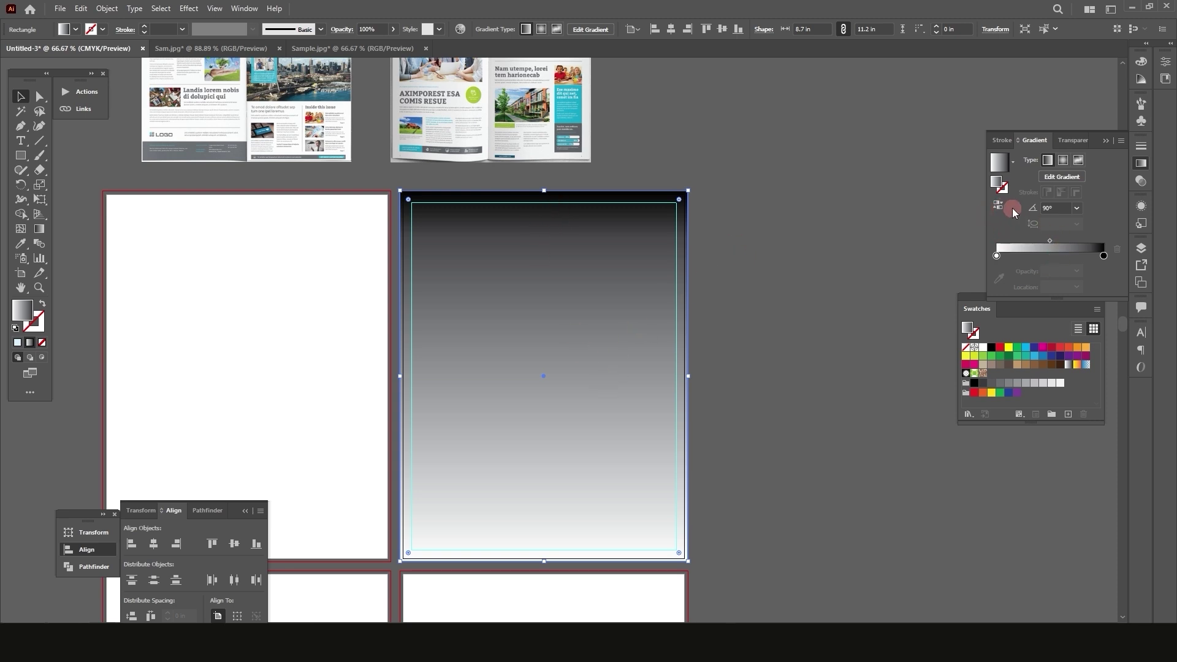
{"action": "left_click", "coordinate": [1000, 206]}
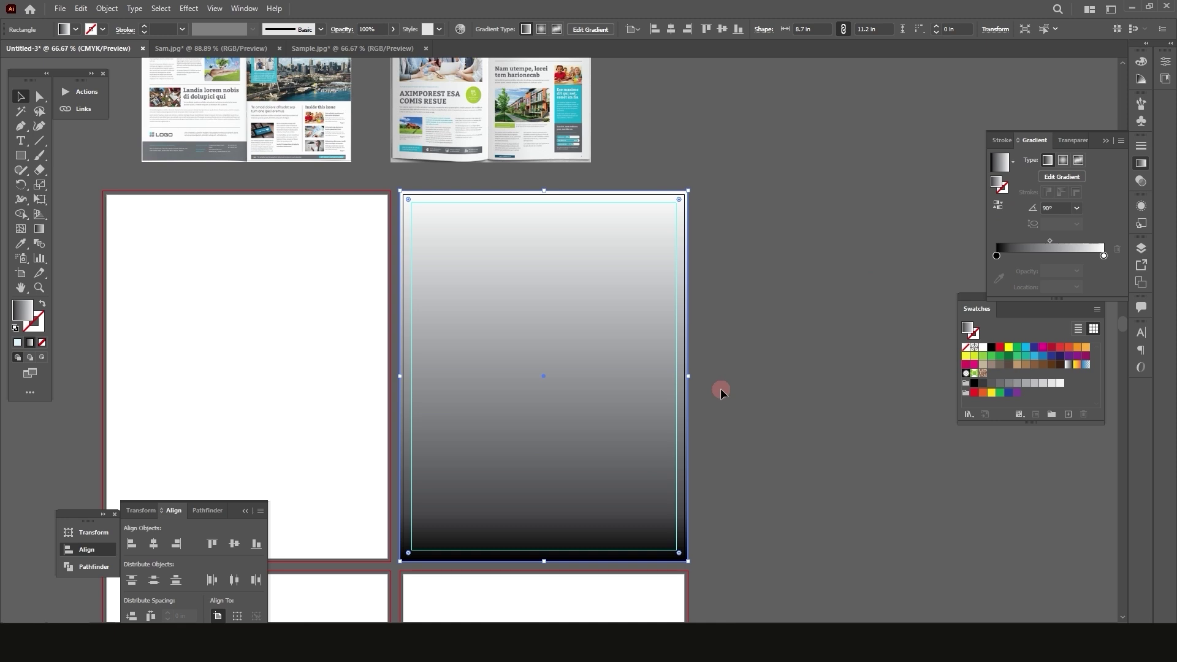
Switch the gradient's black stop to CMYK and colour it C 15, M 0, Y 0, K 0
{"action": "double_click", "coordinate": [997, 256]}
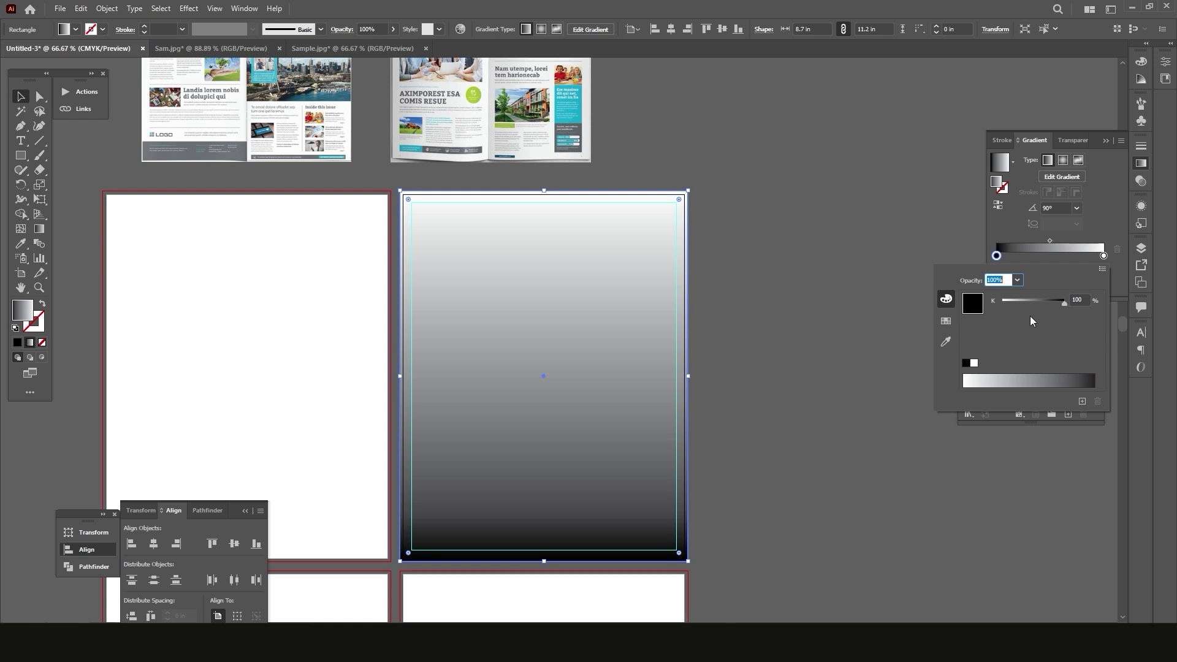
{"action": "left_click", "coordinate": [1102, 270]}
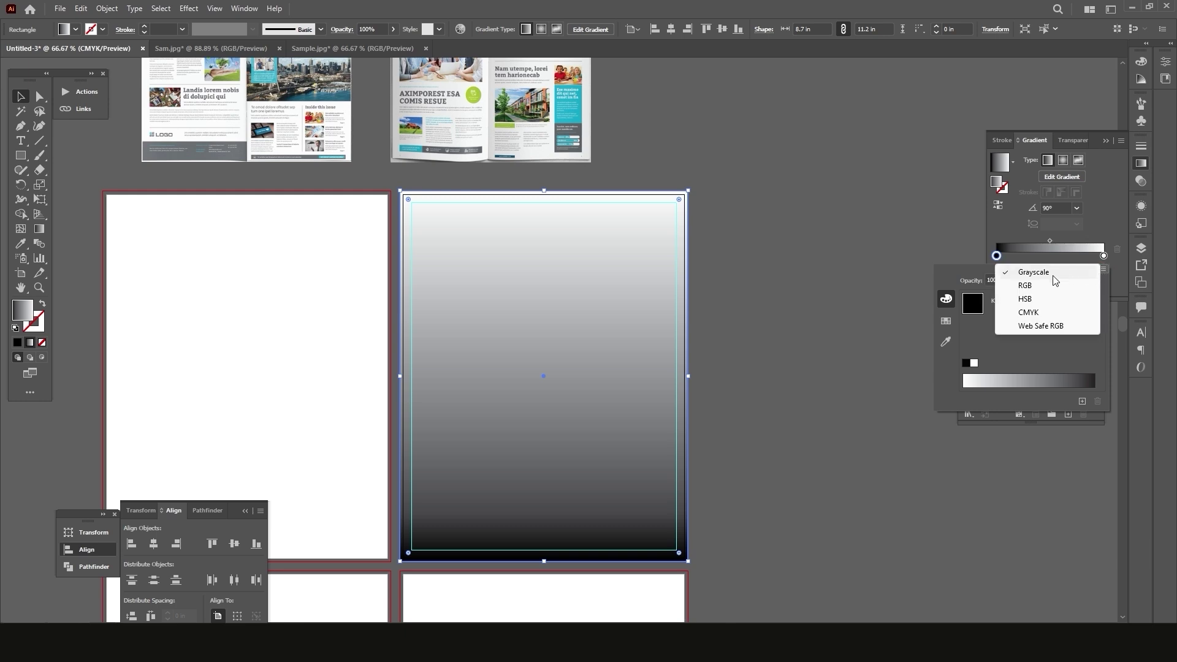
{"action": "left_click", "coordinate": [1028, 313]}
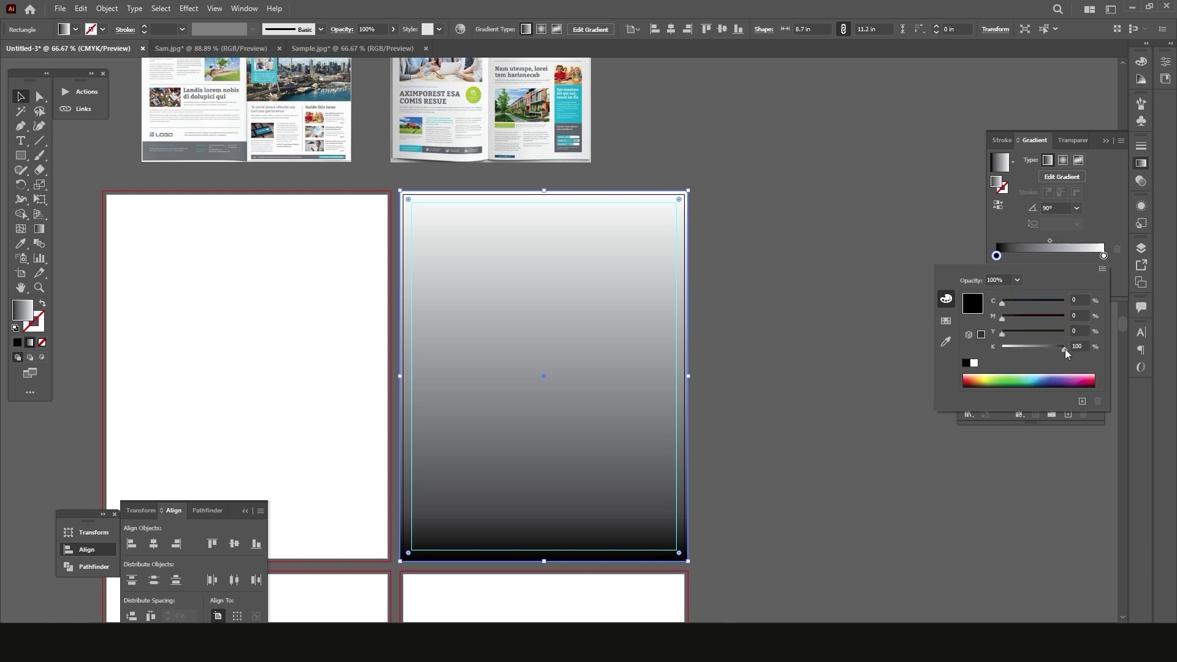
{"action": "left_click_drag", "start_coordinate": [1065, 349], "coordinate": [957, 359]}
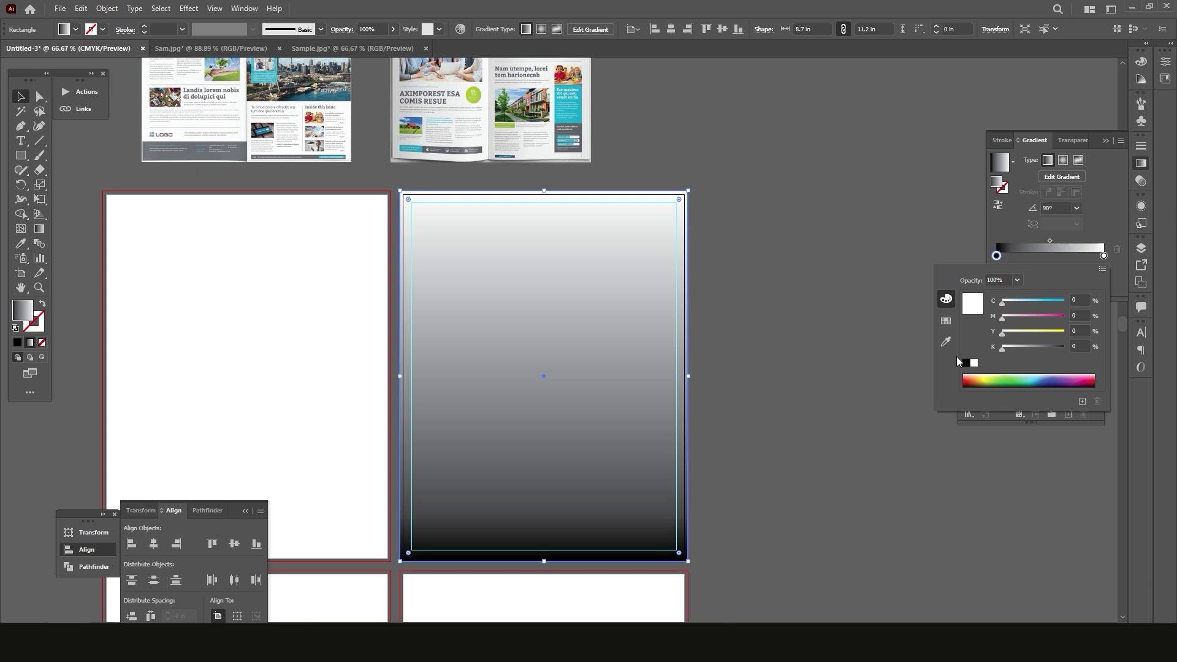
{"action": "left_click", "coordinate": [1074, 300]}
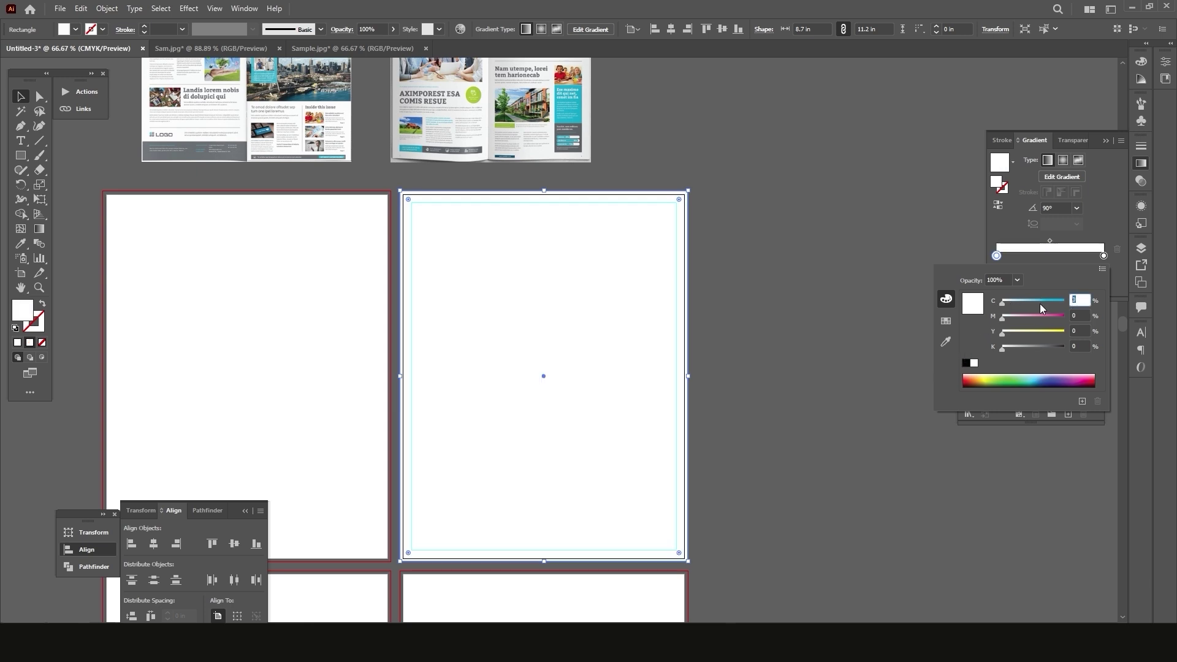
{"action": "type", "text": "15"}
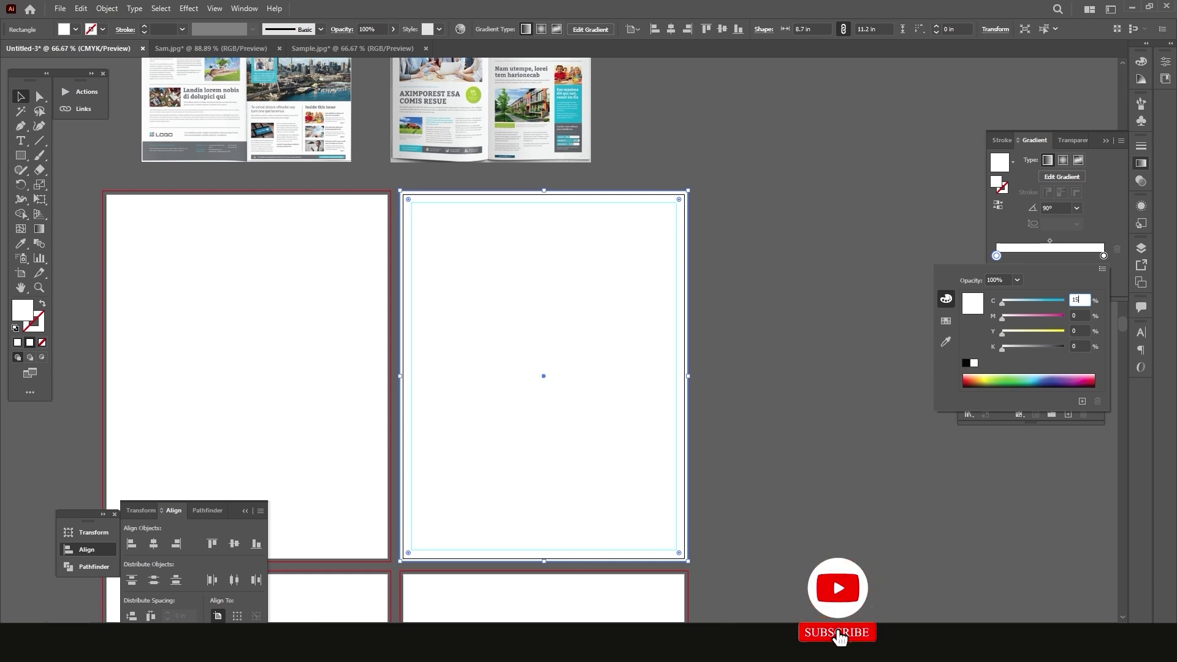
{"action": "left_click", "coordinate": [546, 561]}
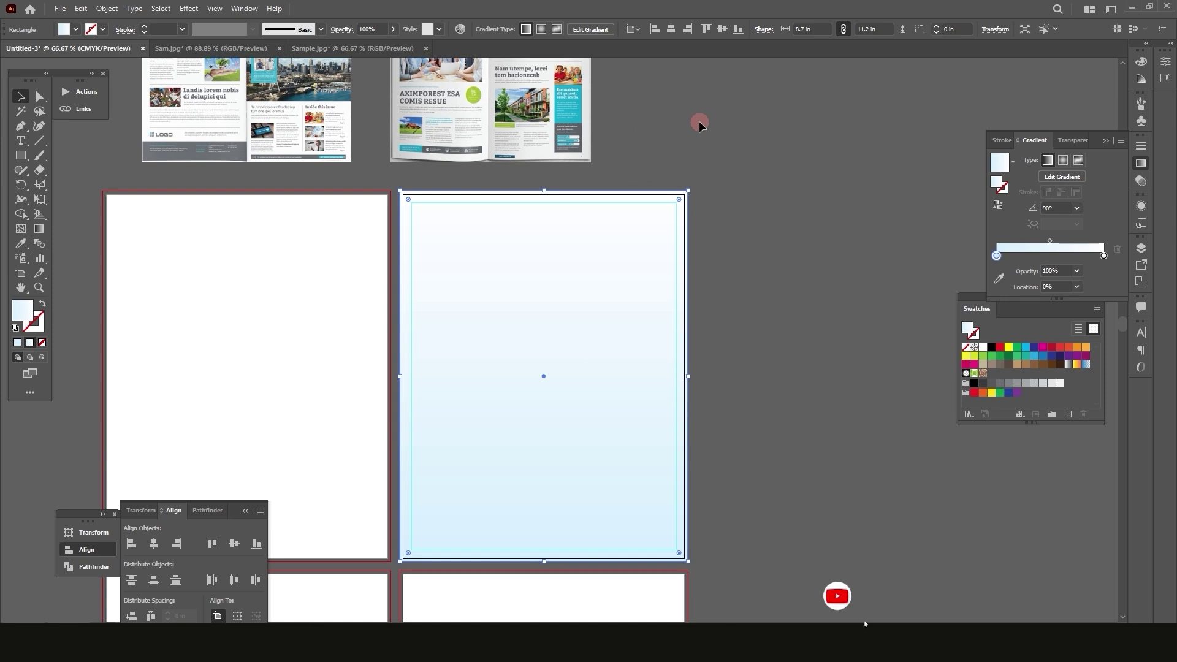
{"action": "left_click", "coordinate": [824, 218]}
{"action": "scroll", "coordinate": [826, 217], "scroll_direction": "down", "scroll_amount": 1}
{"action": "left_click", "coordinate": [648, 439]}
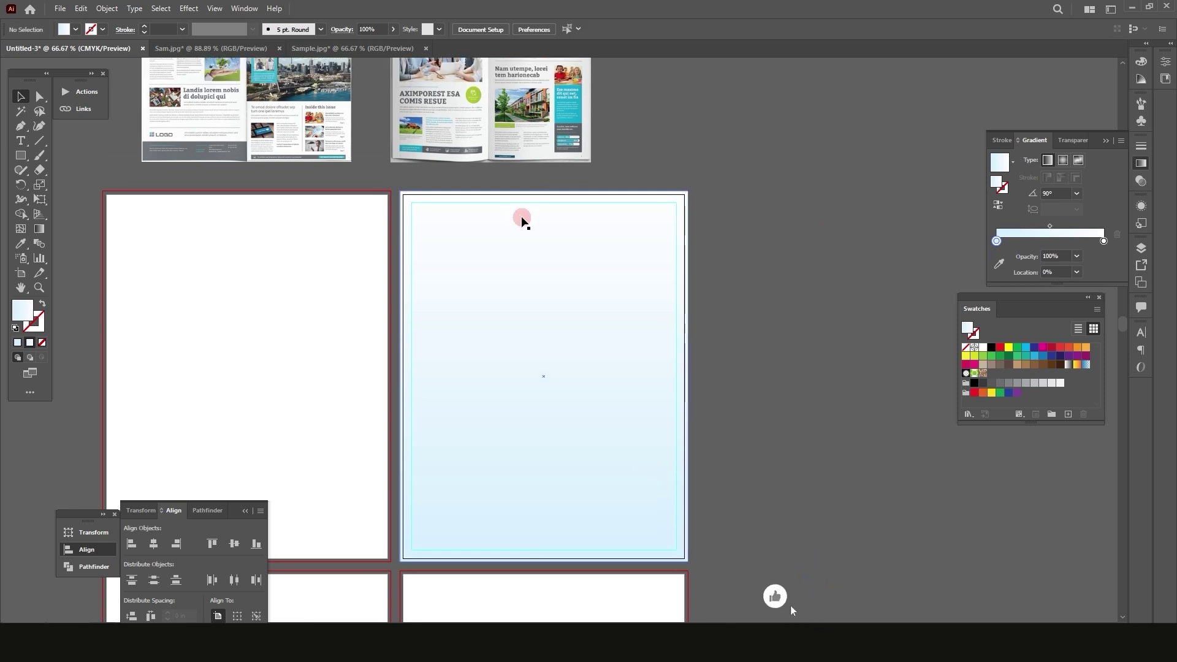
Add the title text "Newsletter" near the top of the upper-right artboard
{"action": "scroll", "coordinate": [518, 202], "scroll_direction": "up", "scroll_amount": 1}
{"action": "key", "text": "t"}
{"action": "scroll", "coordinate": [347, 245], "scroll_direction": "up", "scroll_amount": 1}
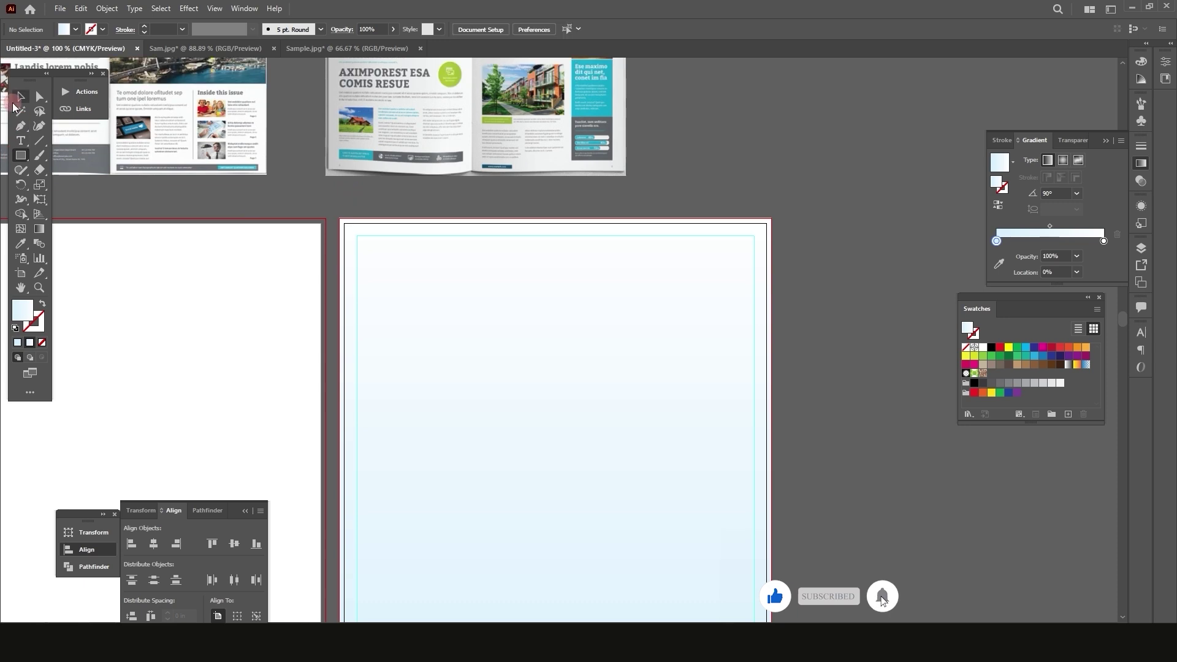
{"action": "scroll", "coordinate": [420, 328], "scroll_direction": "up", "scroll_amount": 1}
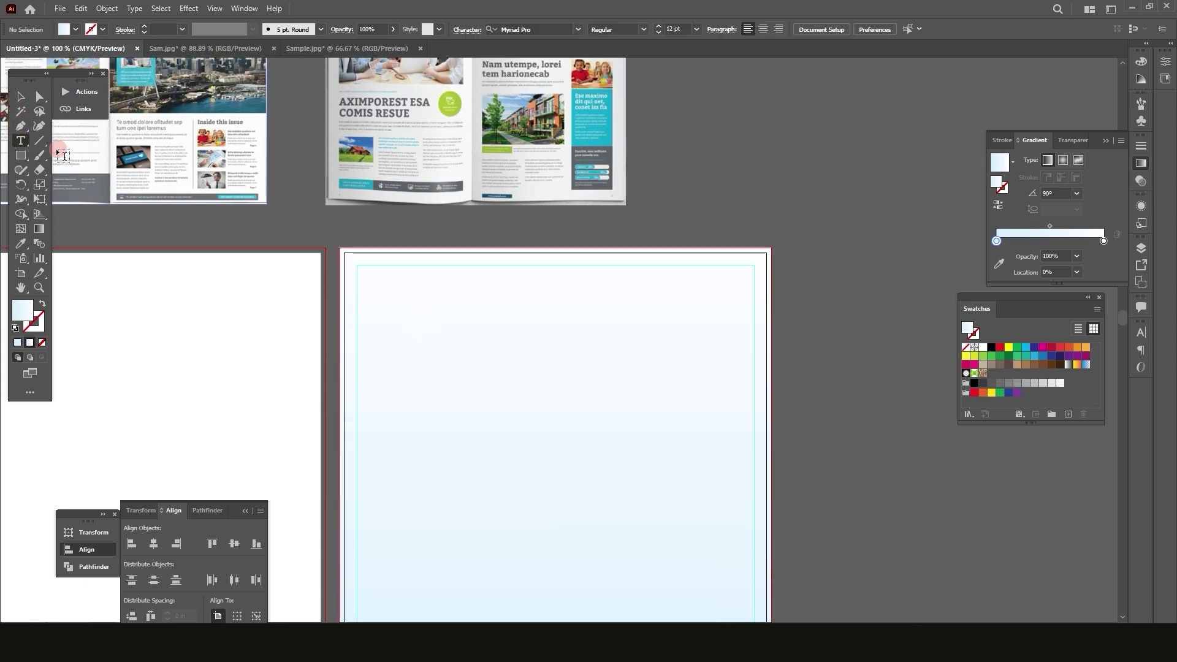
{"action": "left_click_drag", "start_coordinate": [22, 142], "coordinate": [71, 145]}
{"action": "left_click", "coordinate": [417, 325]}
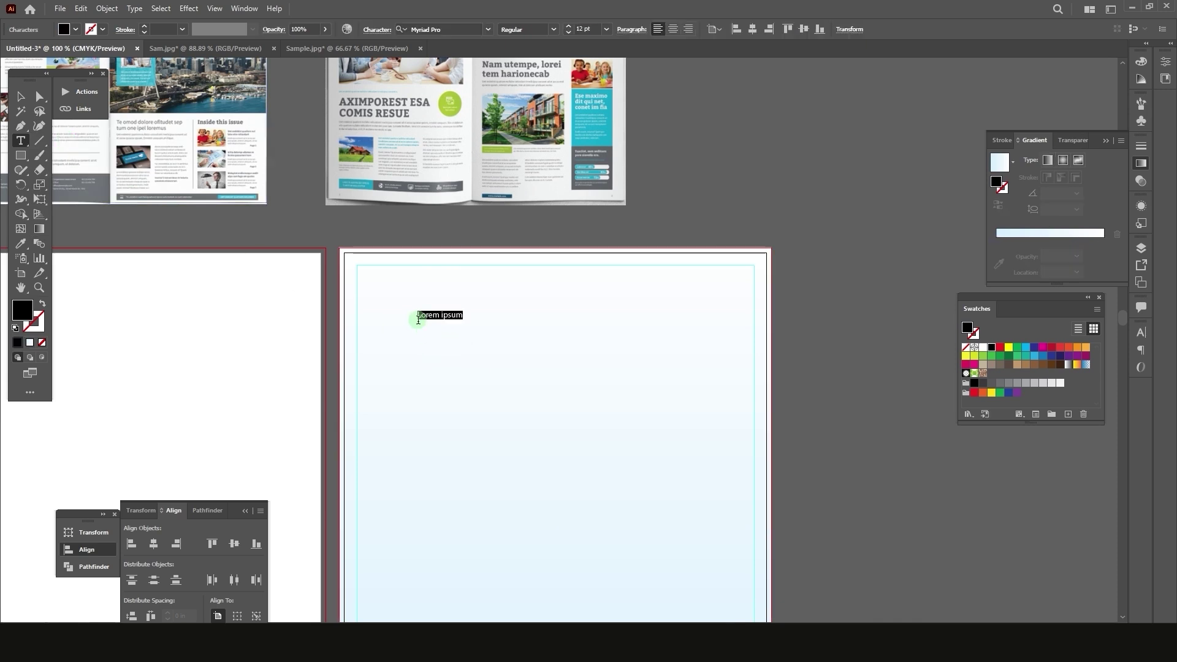
{"action": "type", "text": "News"}
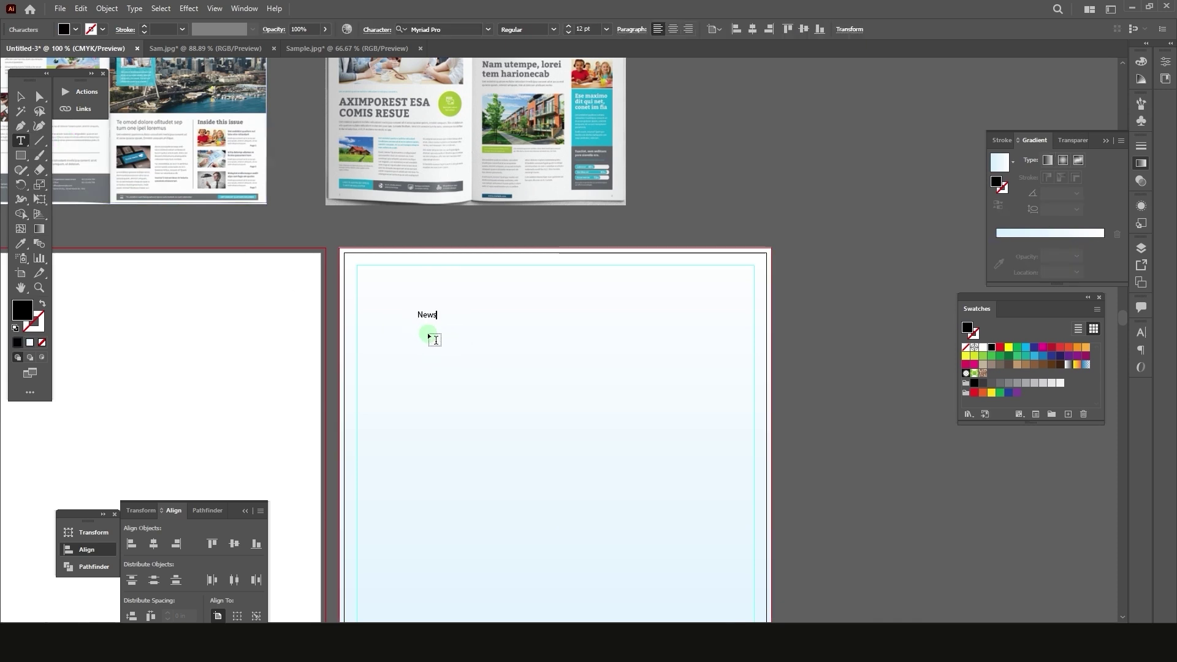
{"action": "type", "text": "letter"}
{"action": "scroll", "coordinate": [430, 334], "scroll_direction": "up", "scroll_amount": 1}
{"action": "key", "text": "Escape"}
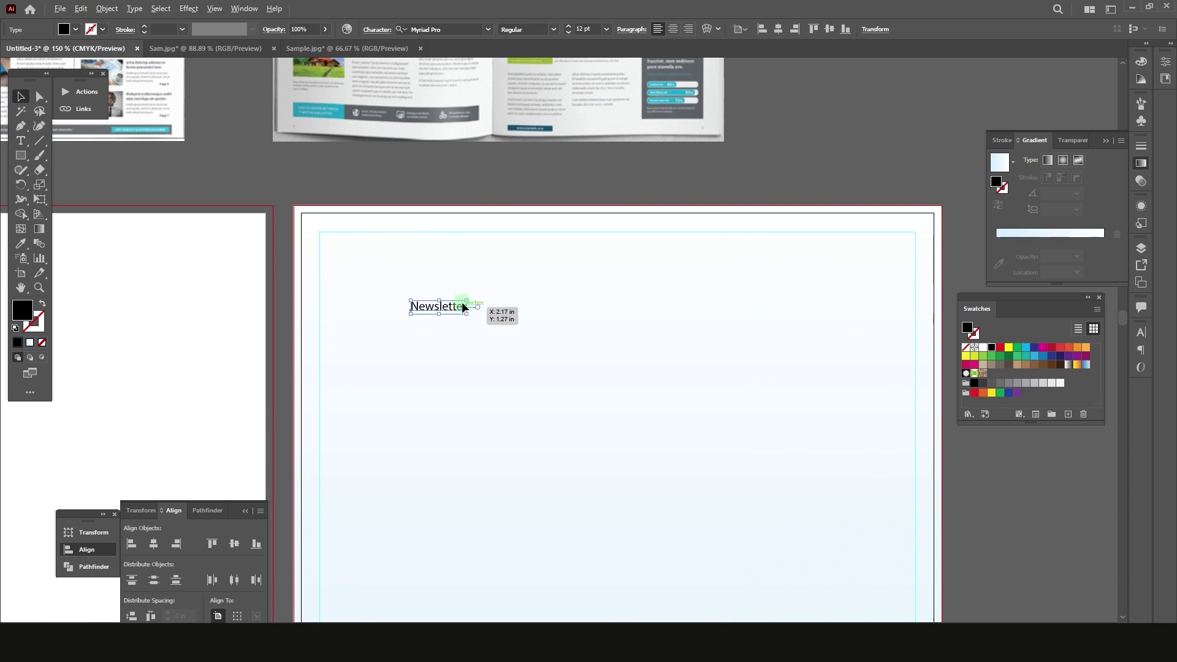
Enlarge the "Newsletter" title to about 84 pt and place it at the top-left corner of the margin guides
{"action": "left_click_drag", "start_coordinate": [468, 300], "coordinate": [595, 249]}
{"action": "left_click_drag", "start_coordinate": [508, 329], "coordinate": [559, 277]}
{"action": "left_click_drag", "start_coordinate": [647, 305], "coordinate": [705, 318]}
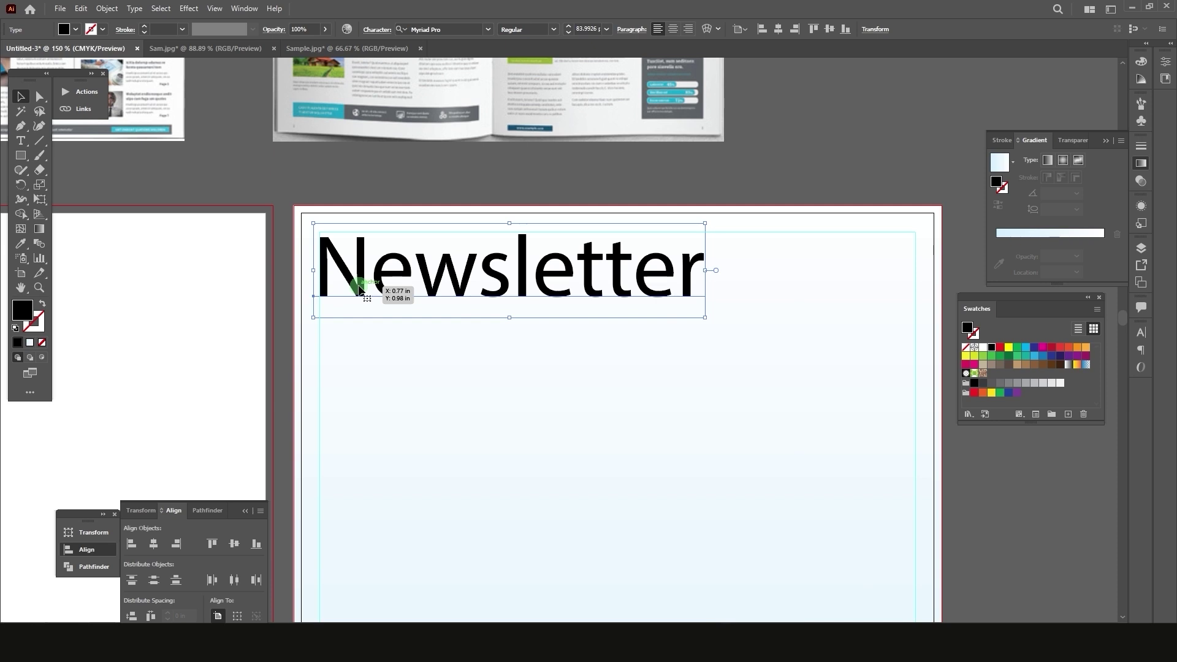
Change the "Newsletter" title's font to Poppins ExtraBold
{"action": "left_click", "coordinate": [22, 142]}
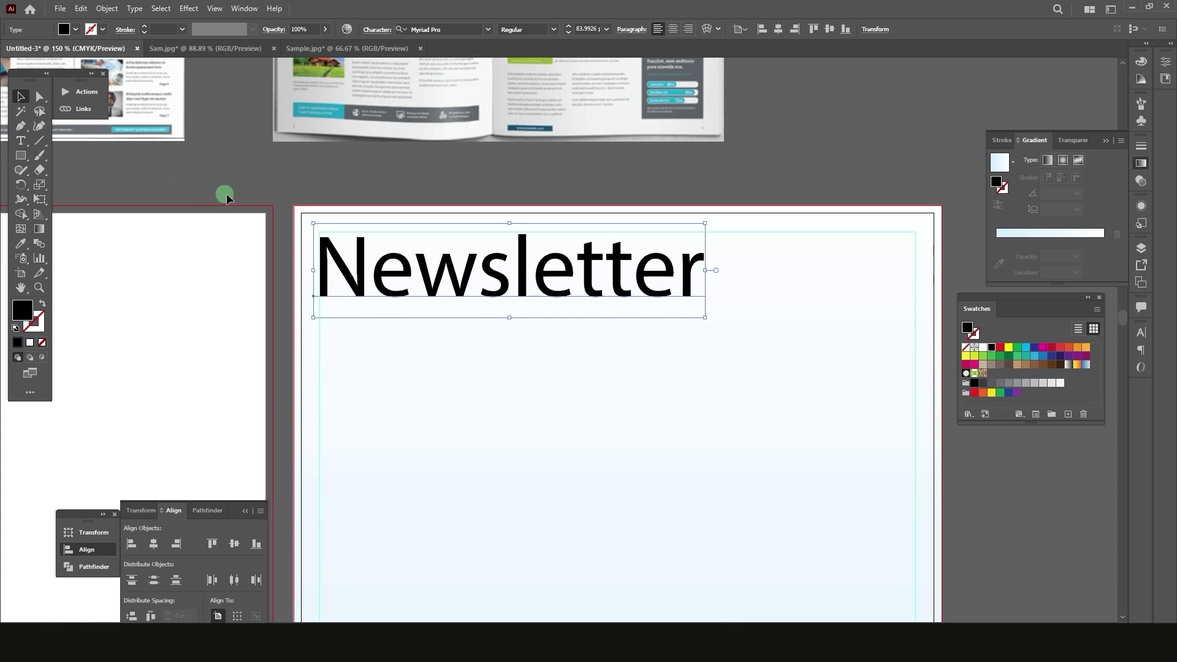
{"action": "left_click", "coordinate": [495, 293]}
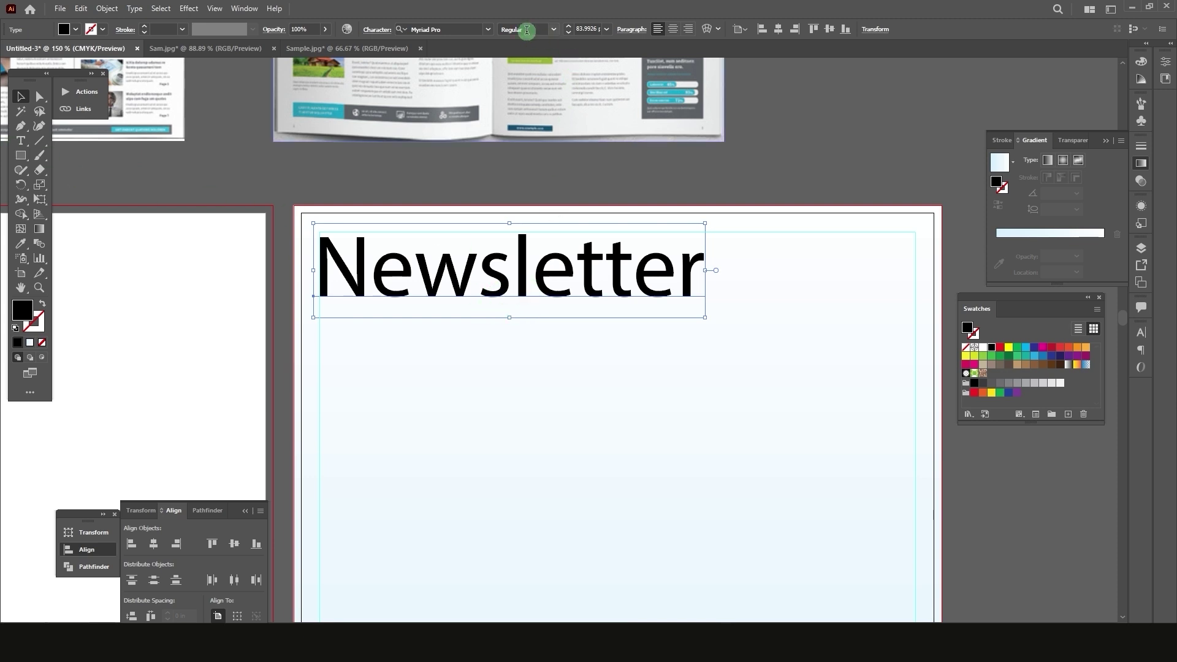
{"action": "left_click", "coordinate": [454, 30]}
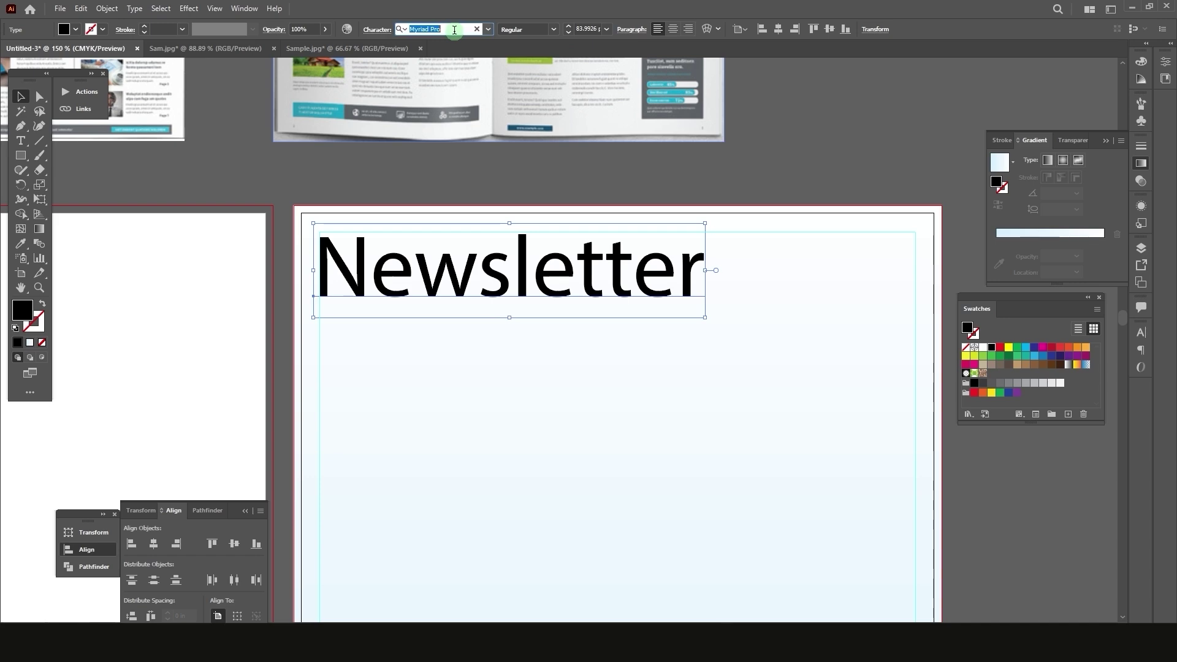
{"action": "type", "text": "popl"}
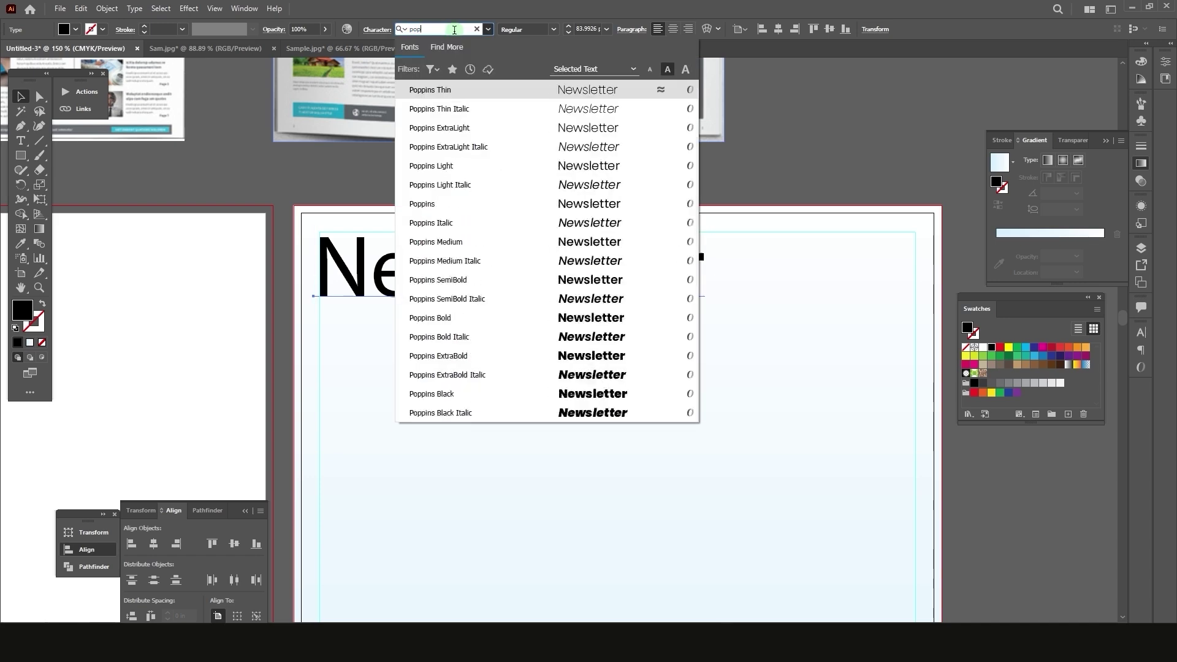
{"action": "key", "text": "BackSpace"}
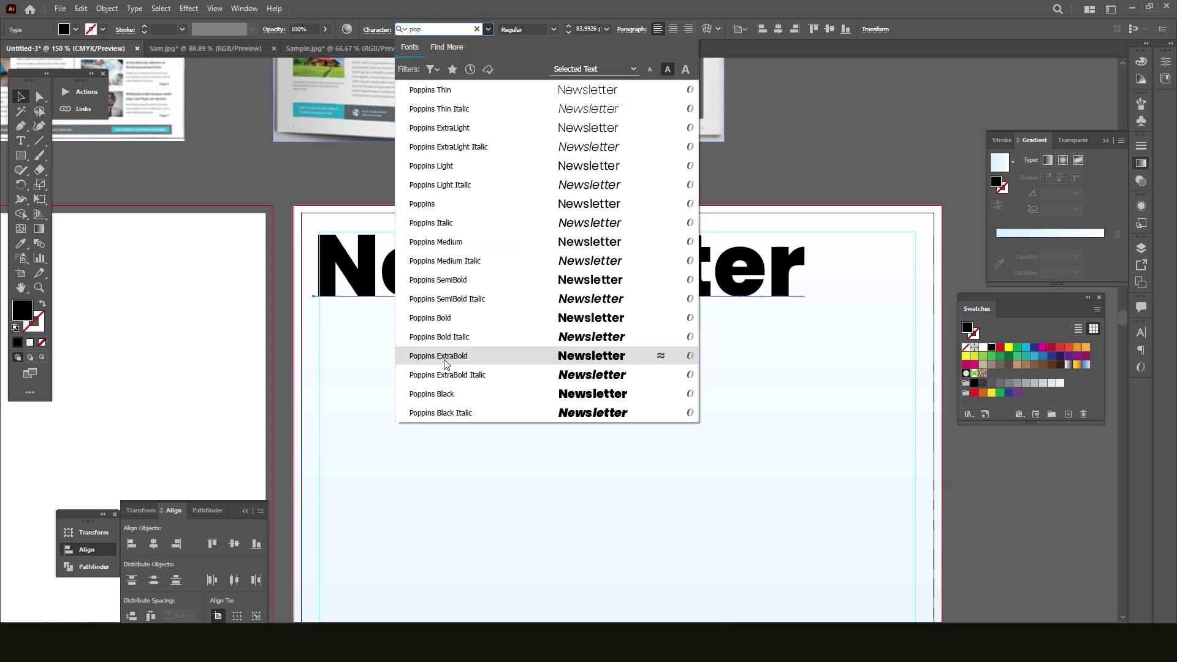
{"action": "left_click", "coordinate": [440, 349]}
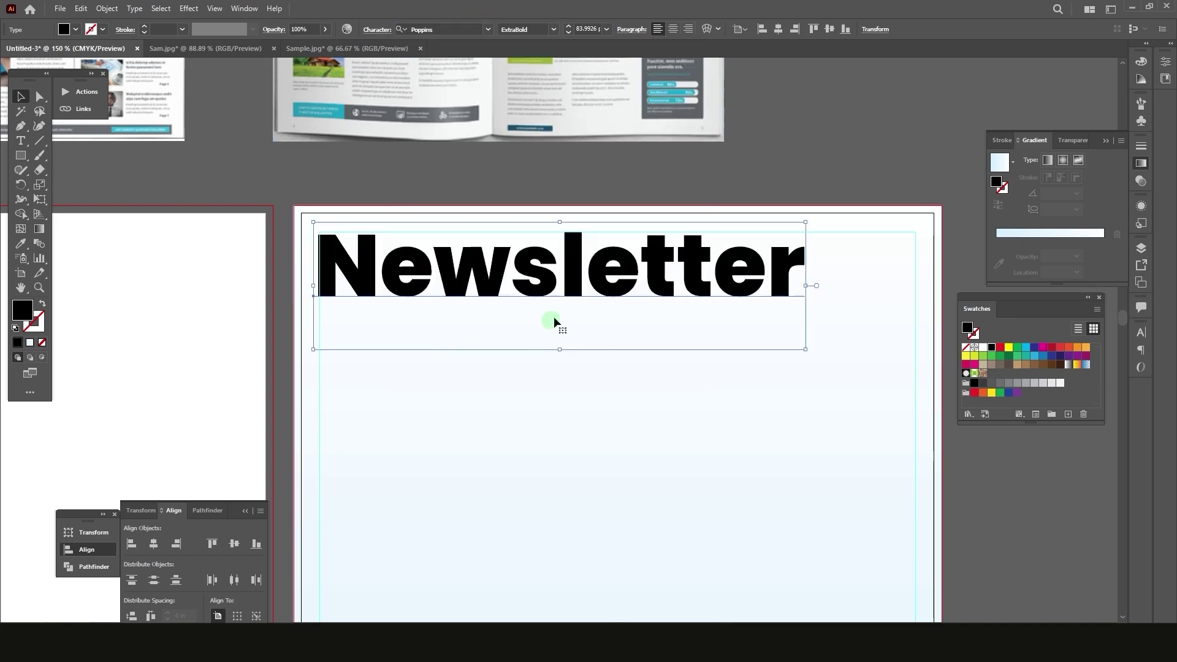
Set the "letter" part of the "Newsletter" title to the Poppins Light style
{"action": "left_click", "coordinate": [21, 140]}
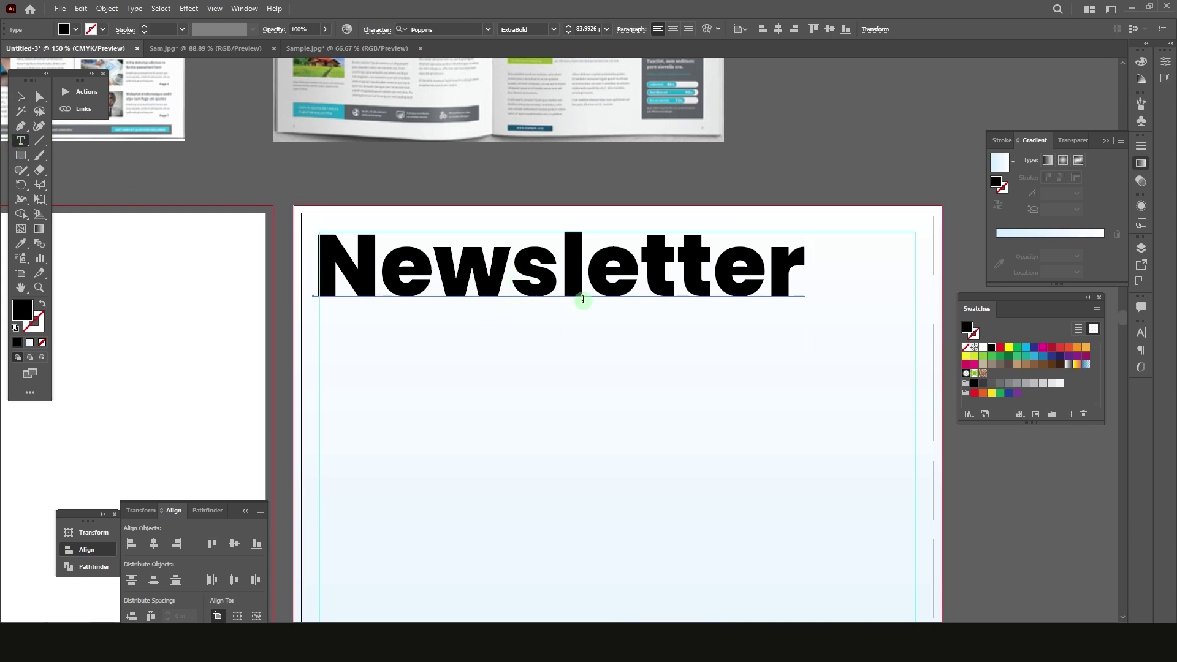
{"action": "left_click_drag", "start_coordinate": [563, 271], "coordinate": [888, 275]}
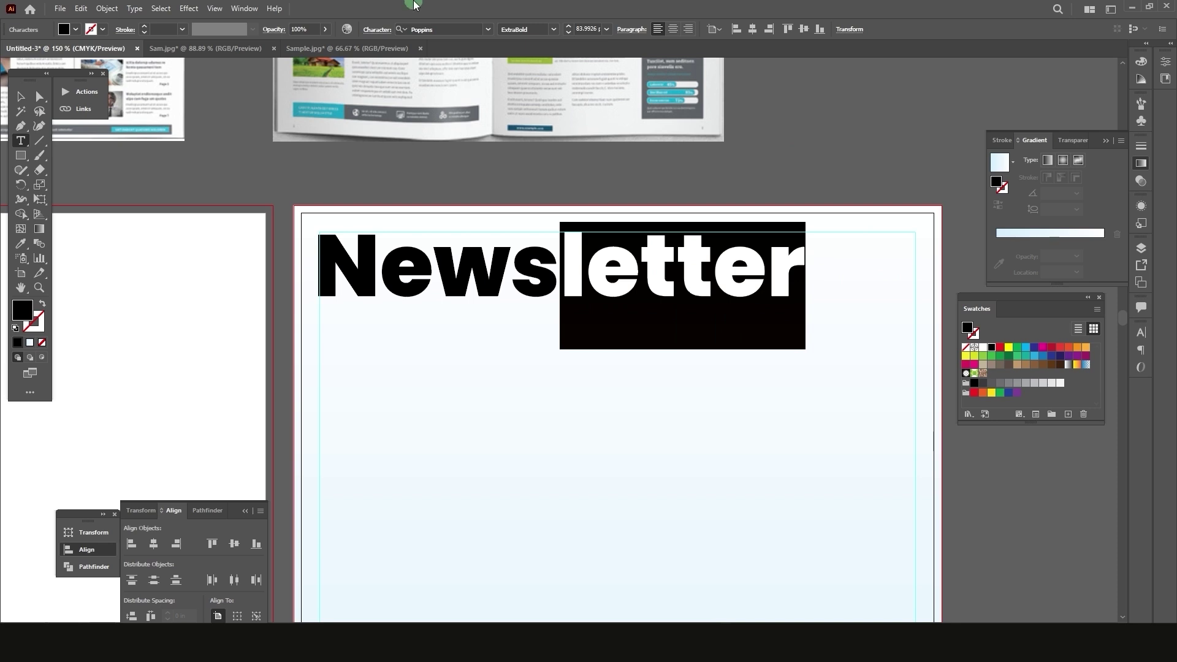
{"action": "left_click", "coordinate": [552, 30]}
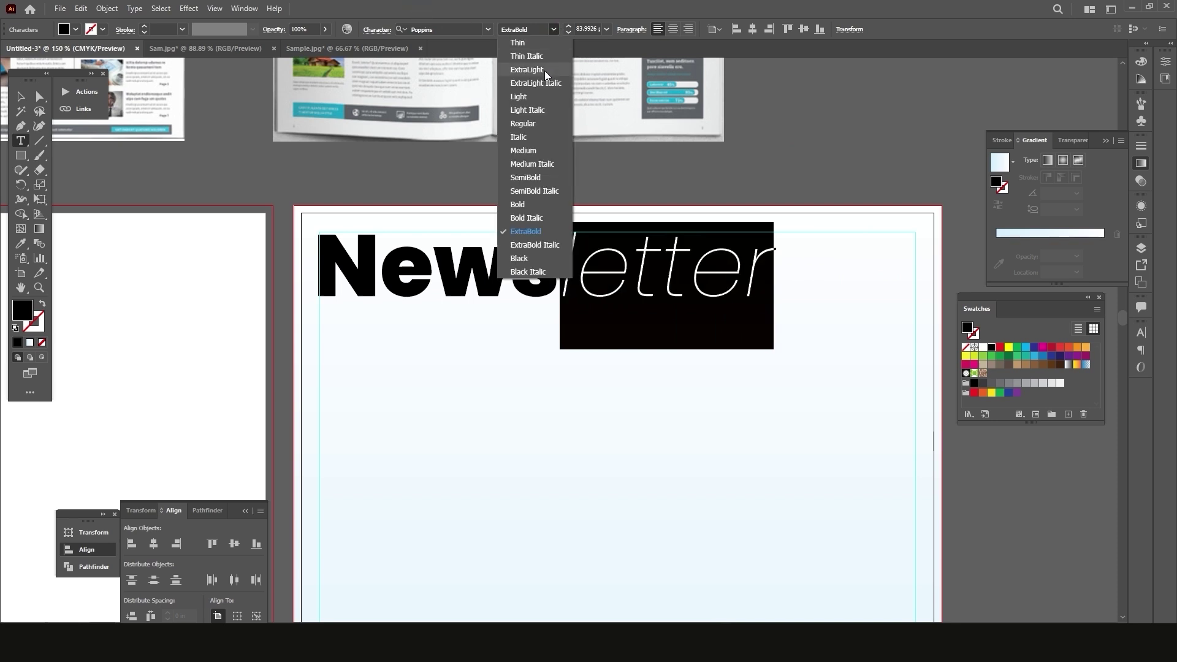
{"action": "left_click", "coordinate": [522, 97]}
{"action": "left_click", "coordinate": [564, 313]}
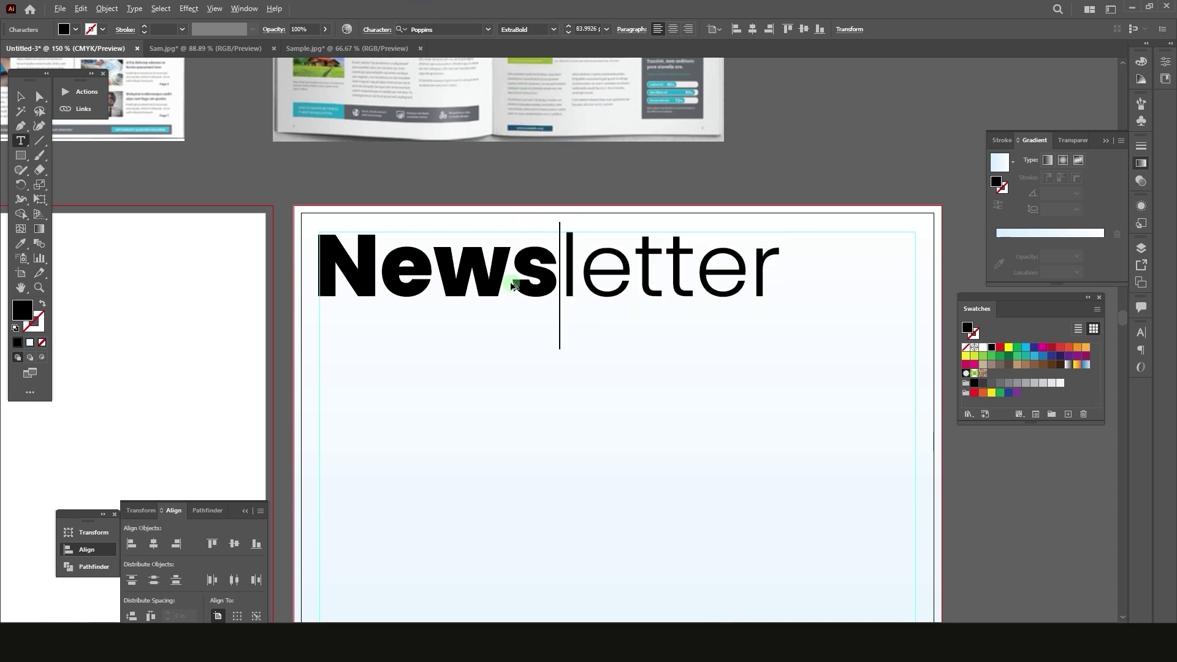
Nudge the "Newsletter" title slightly right so its "N" lines up with the left margin guide
{"action": "scroll", "coordinate": [514, 283], "scroll_direction": "down", "scroll_amount": 2}
{"action": "scroll", "coordinate": [533, 280], "scroll_direction": "up", "scroll_amount": 2}
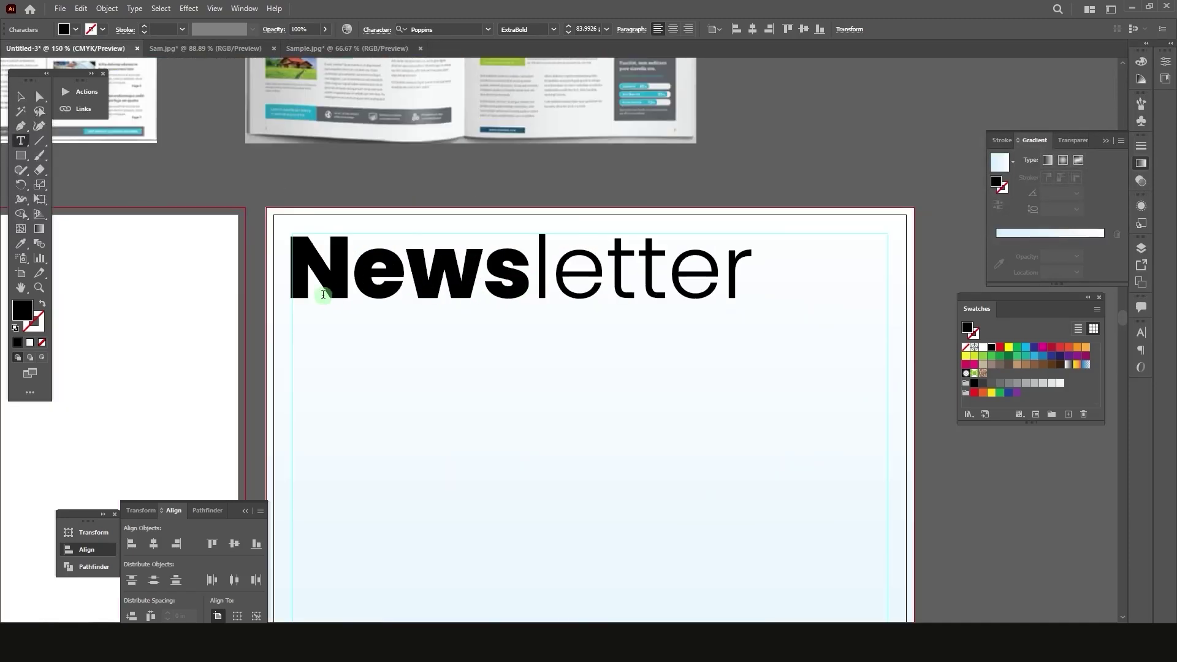
{"action": "left_click", "coordinate": [20, 97]}
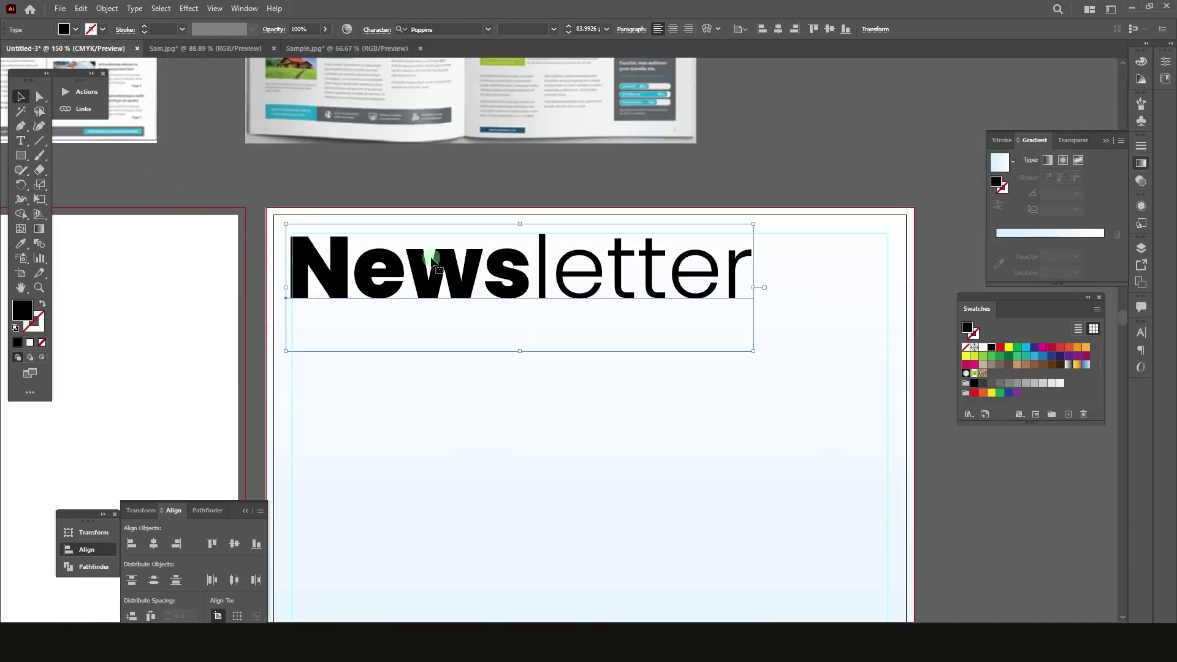
{"action": "left_click", "coordinate": [499, 294]}
{"action": "scroll", "coordinate": [299, 283], "scroll_direction": "up", "scroll_amount": 2}
{"action": "left_click_drag", "start_coordinate": [299, 283], "coordinate": [307, 281]}
{"action": "left_click", "coordinate": [329, 315]}
{"action": "scroll", "coordinate": [329, 315], "scroll_direction": "down", "scroll_amount": 2}
{"action": "left_click", "coordinate": [448, 312]}
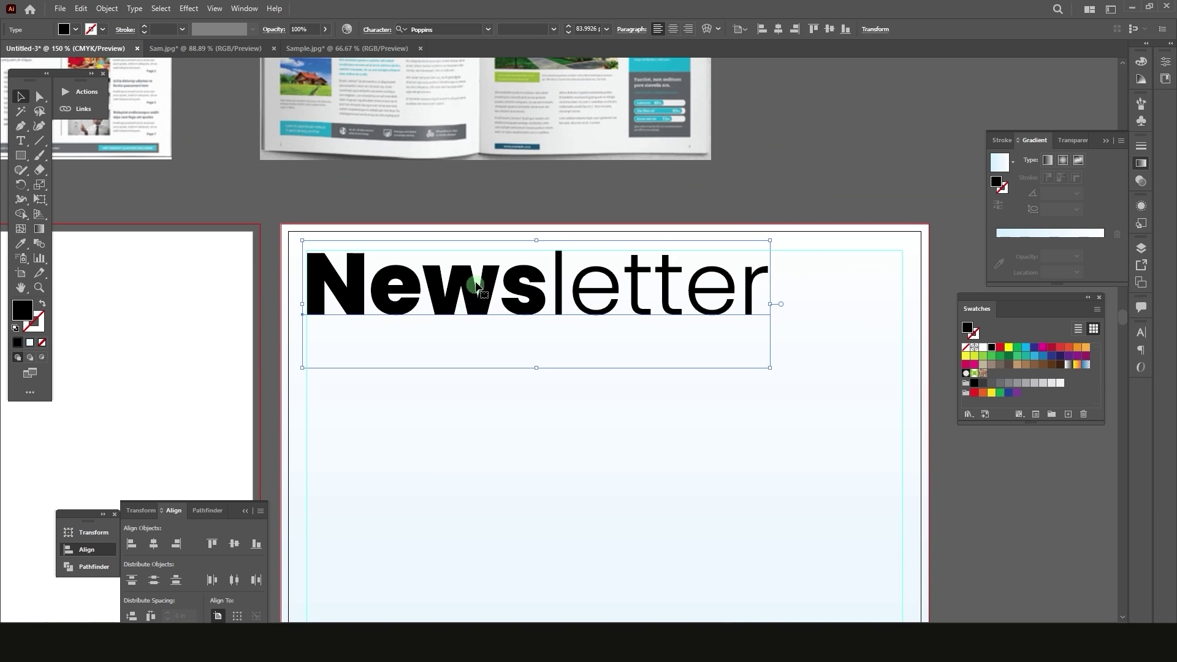
Fill the "Newsletter" title with orange, C 0, M 40, Y 100, K 0
{"action": "left_click", "coordinate": [1143, 62]}
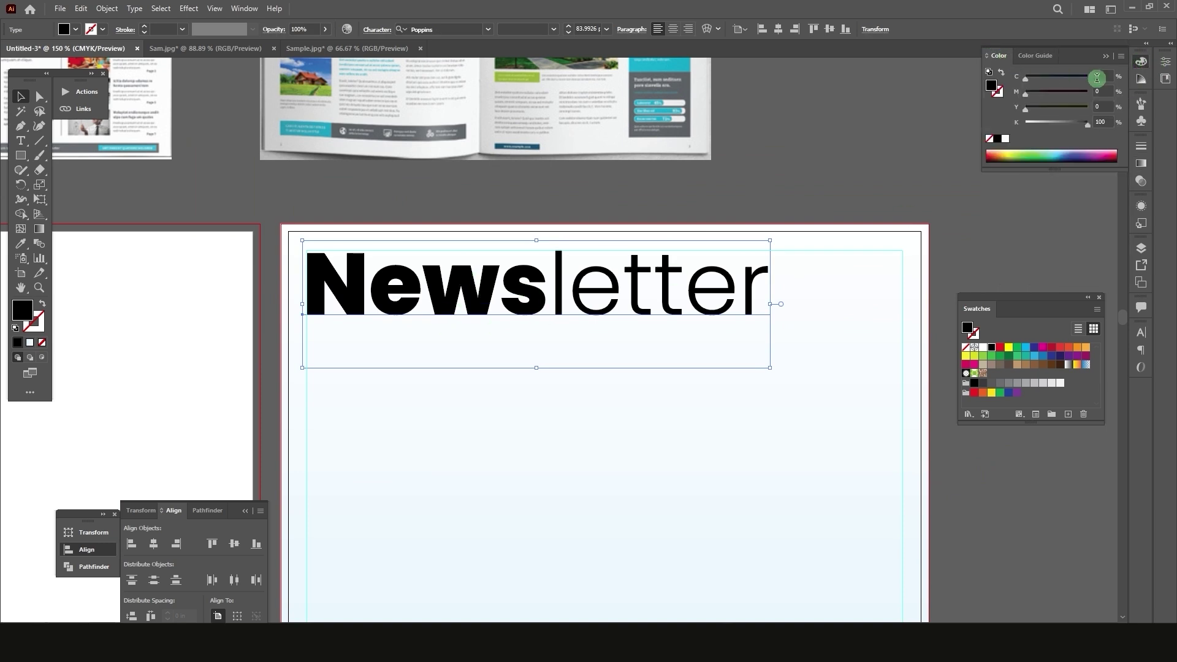
{"action": "left_click_drag", "start_coordinate": [1081, 111], "coordinate": [942, 125]}
{"action": "left_click_drag", "start_coordinate": [1053, 96], "coordinate": [1046, 94]}
{"action": "left_click", "coordinate": [1100, 98]}
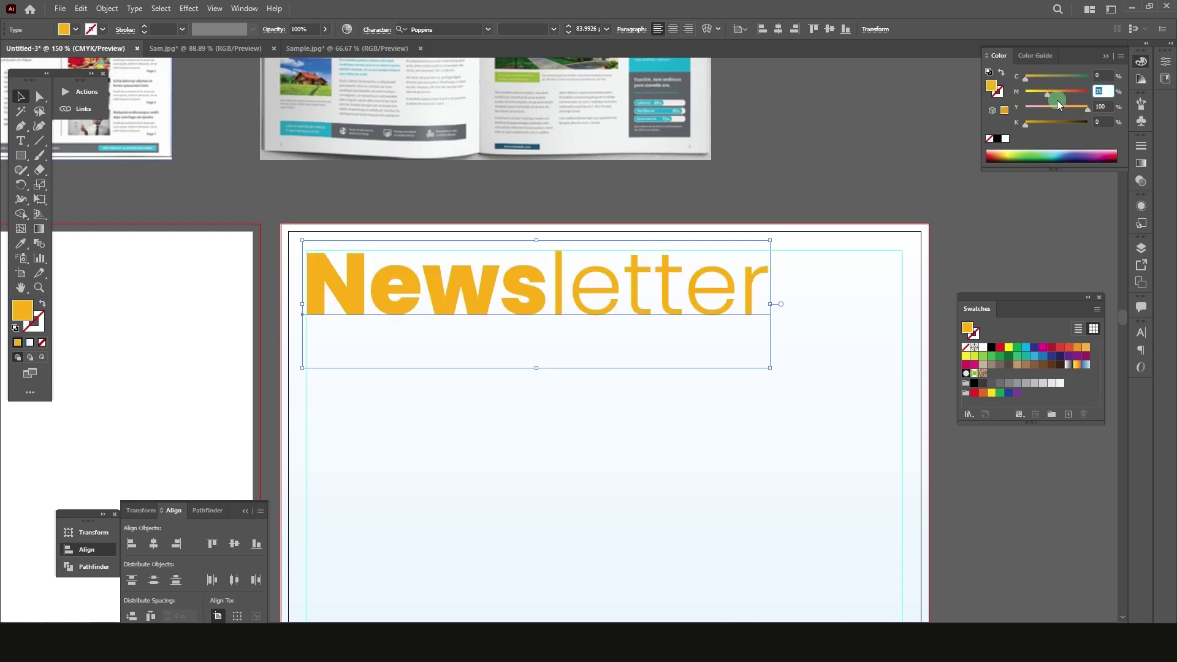
{"action": "type", "text": "40"}
{"action": "key", "text": "Return"}
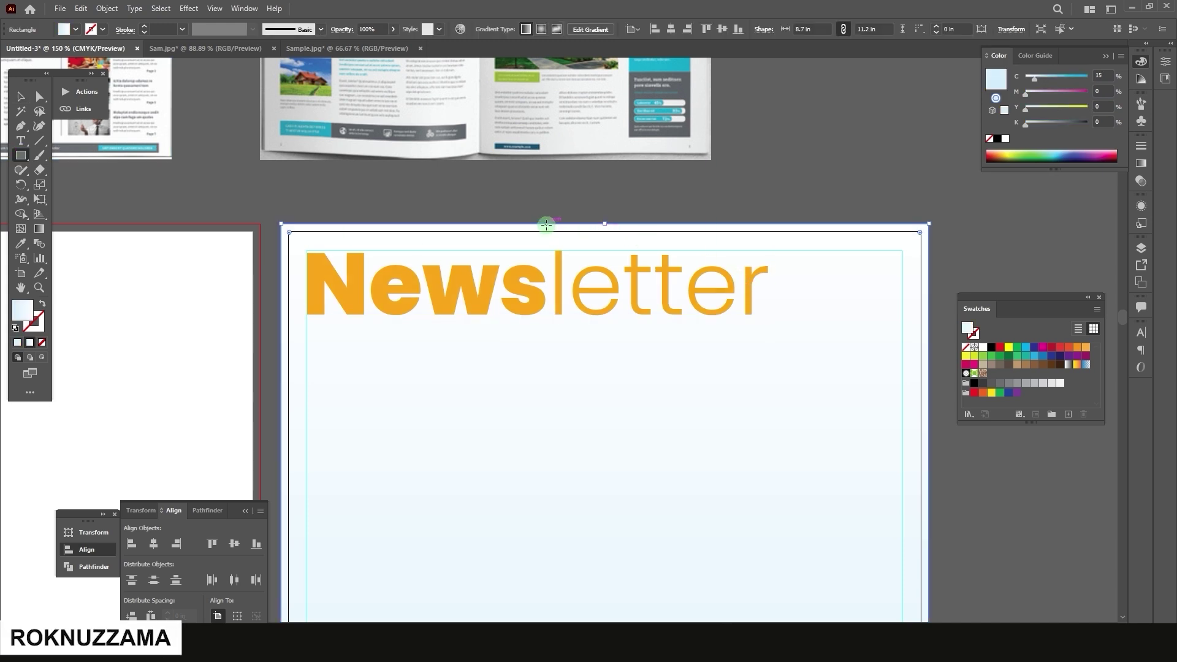
Draw a rectangle about 5.15 by 1.35 in from the end of "News" to the bleed's upper-right corner and fill it with the title's orange
{"action": "mouse_move", "coordinate": [545, 225]}
{"action": "left_mouse_down"}
{"action": "mouse_move", "coordinate": [610, 271]}
{"action": "mouse_move", "coordinate": [750, 311]}
{"action": "mouse_move", "coordinate": [923, 307]}
{"action": "mouse_move", "coordinate": [940, 263]}
{"action": "mouse_move", "coordinate": [946, 329]}
{"action": "mouse_move", "coordinate": [928, 340]}
{"action": "left_mouse_up"}
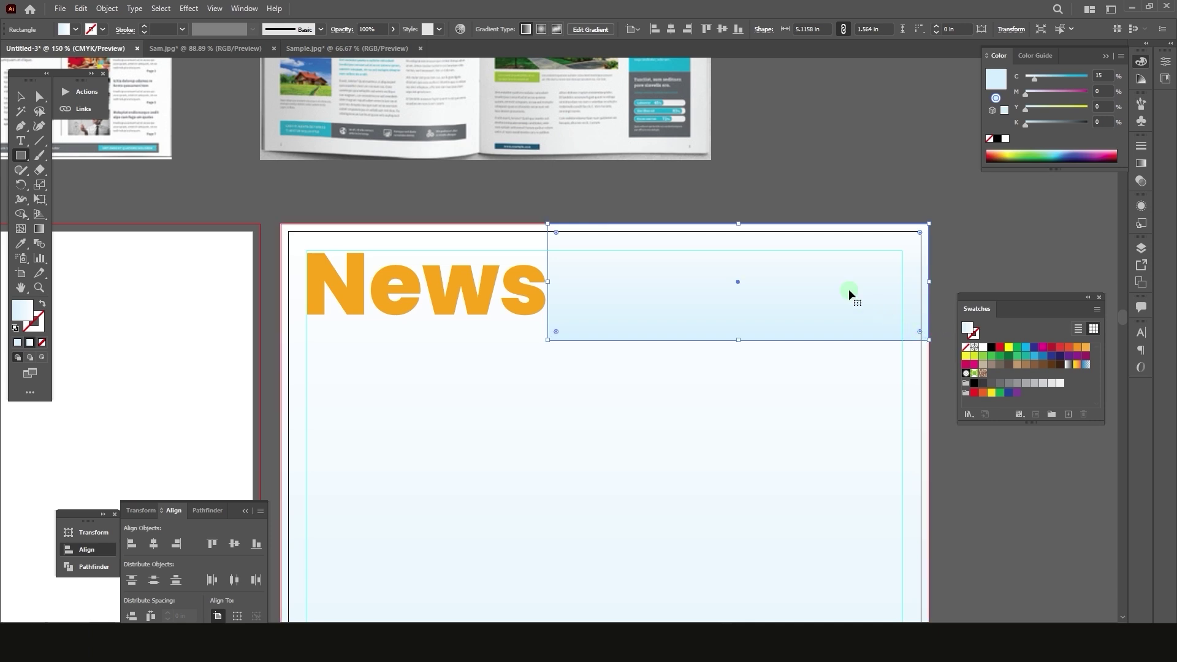
{"action": "key", "text": "ctrl+z"}
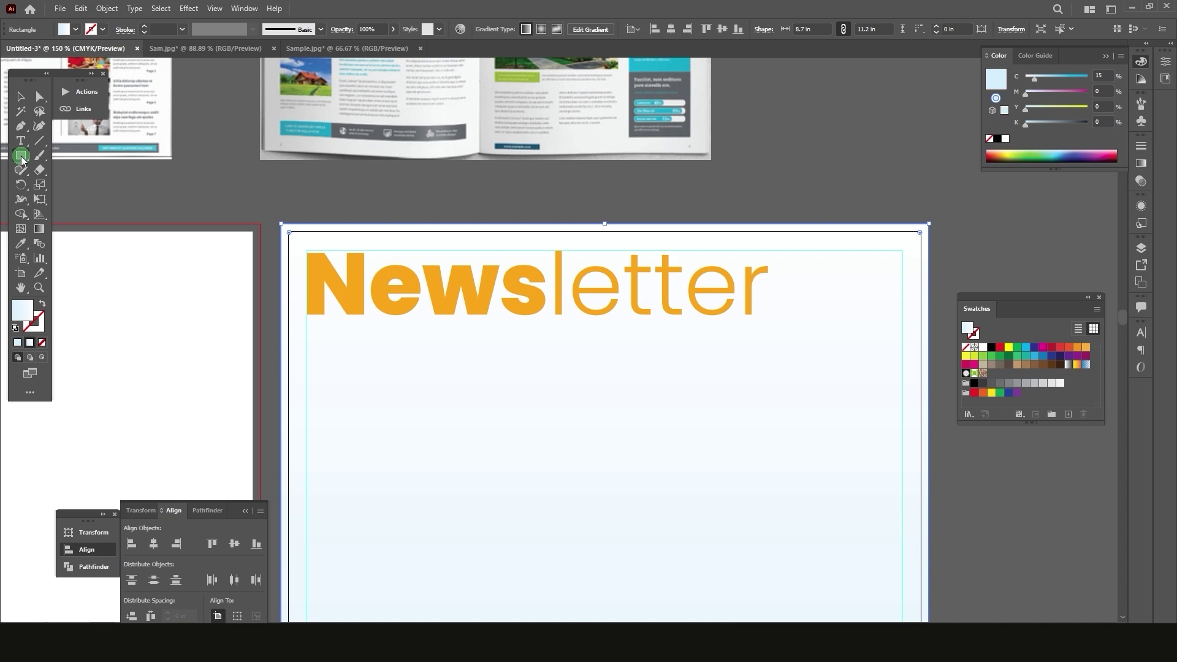
{"action": "left_click_drag", "start_coordinate": [545, 223], "coordinate": [929, 323]}
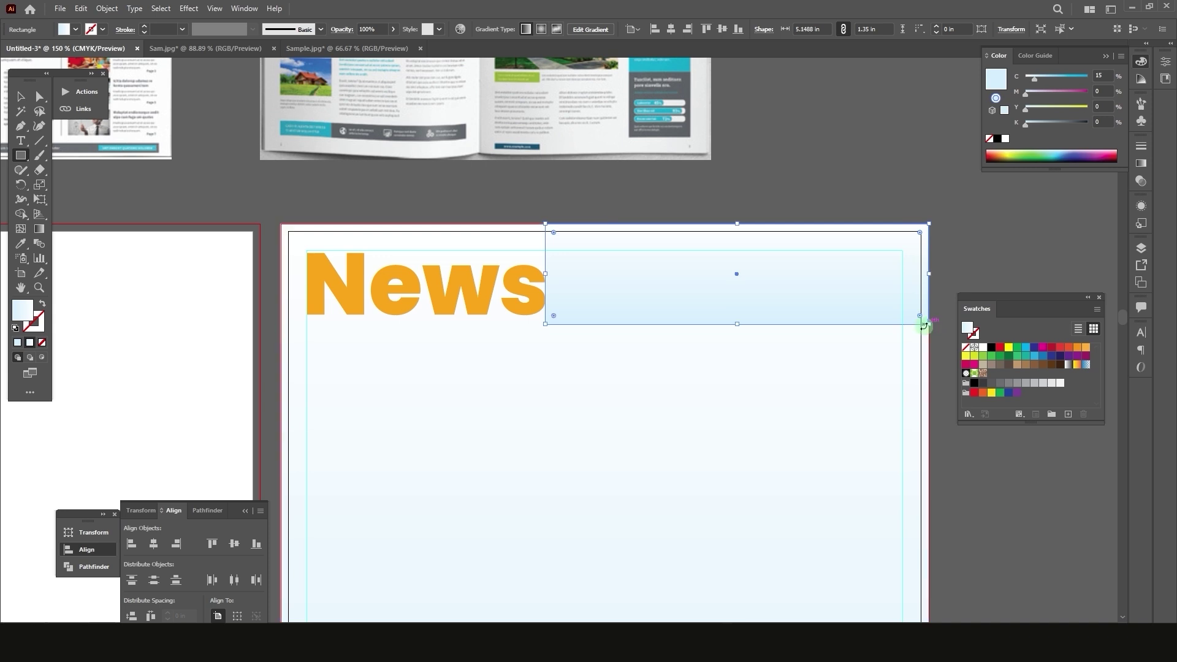
{"action": "left_click", "coordinate": [18, 246]}
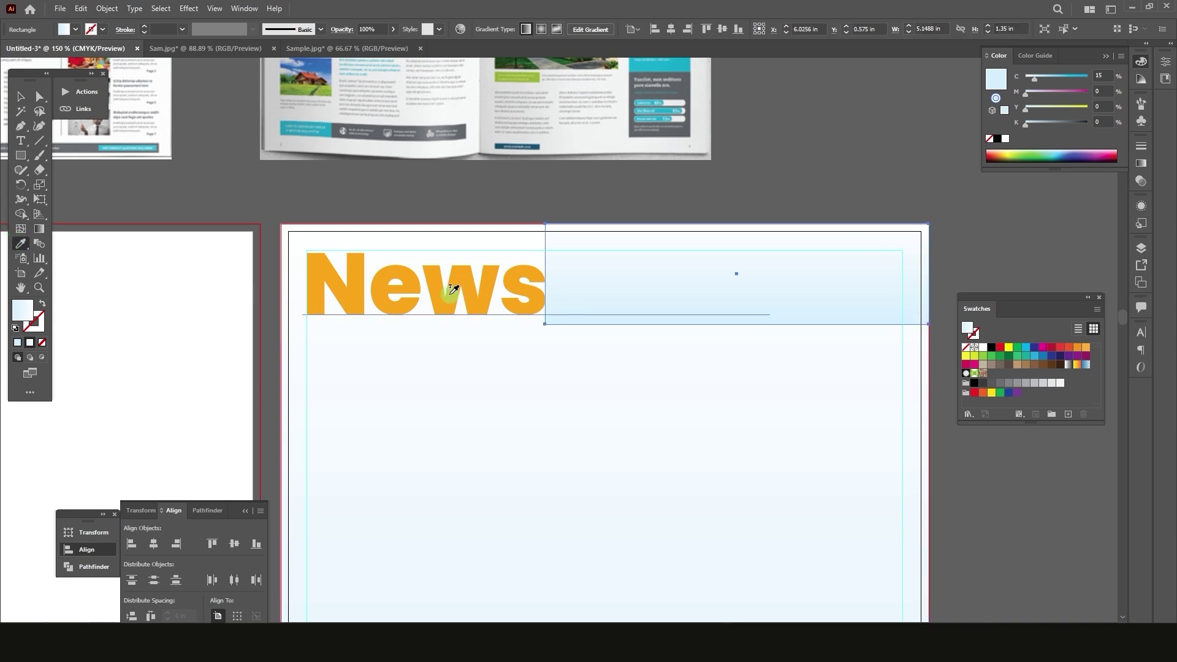
{"action": "left_click", "coordinate": [488, 285]}
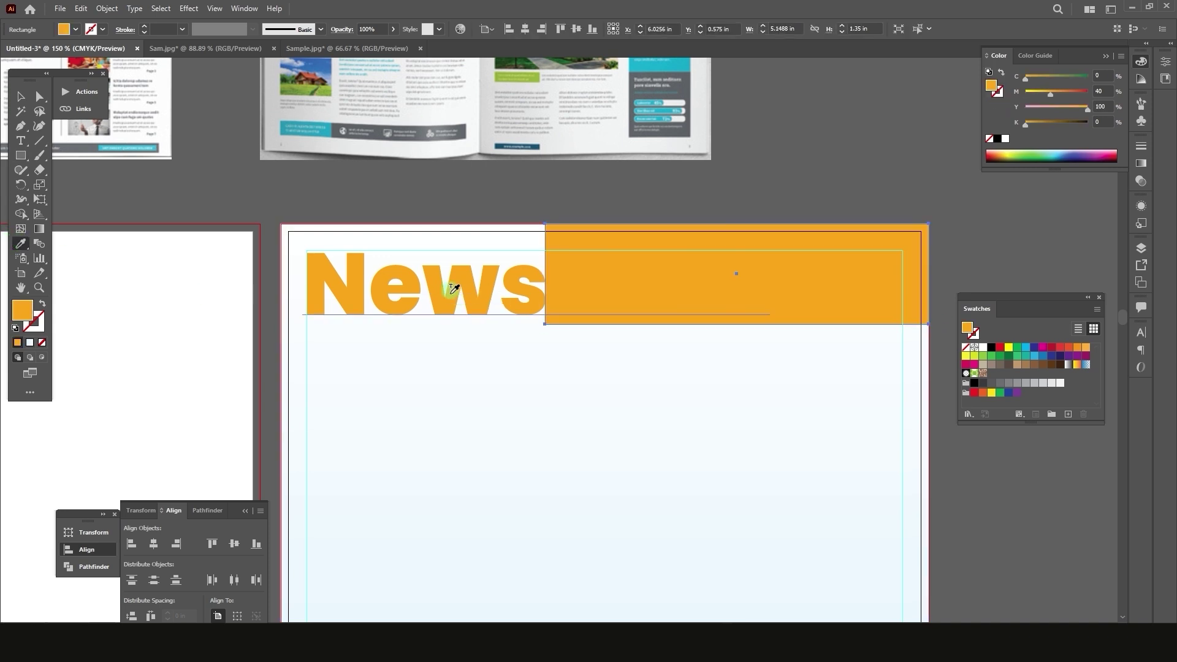
Move the orange rectangle slightly right of the "s" in "News" and bring the "Newsletter" title in front of it
{"action": "left_click", "coordinate": [20, 97]}
{"action": "scroll", "coordinate": [562, 282], "scroll_direction": "up", "scroll_amount": 2}
{"action": "left_click_drag", "start_coordinate": [521, 268], "coordinate": [528, 269]}
{"action": "left_click", "coordinate": [464, 307]}
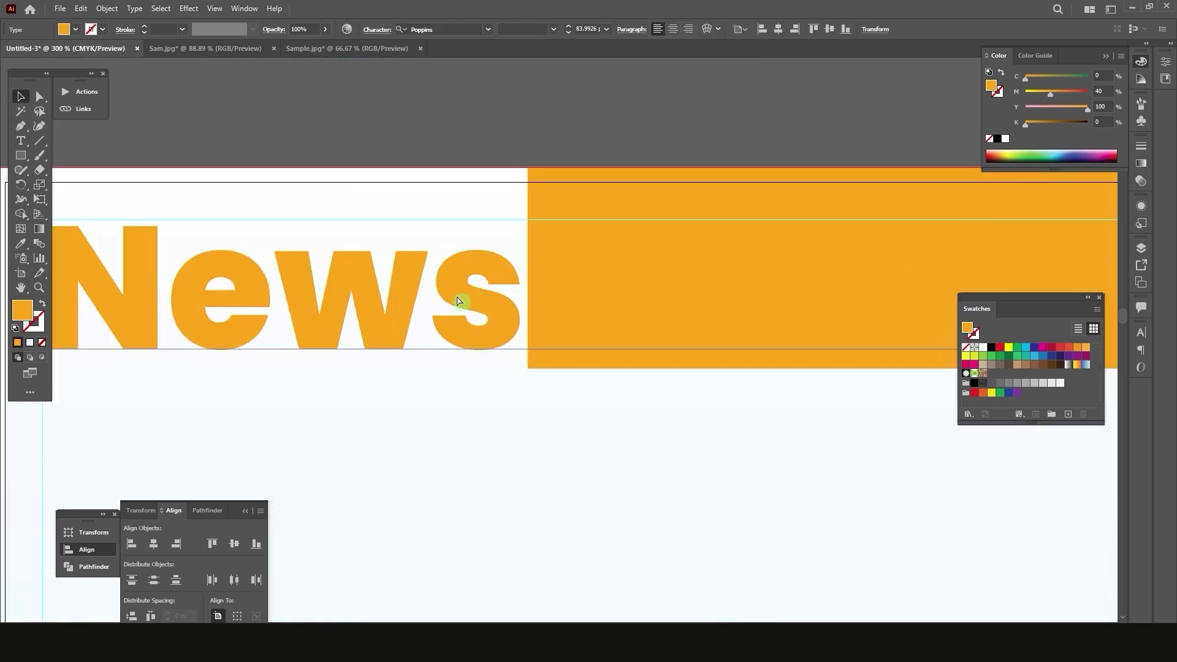
Color the "letter" part of the "Newsletter" title white over the orange rectangle
{"action": "scroll", "coordinate": [456, 291], "scroll_direction": "down", "scroll_amount": 1}
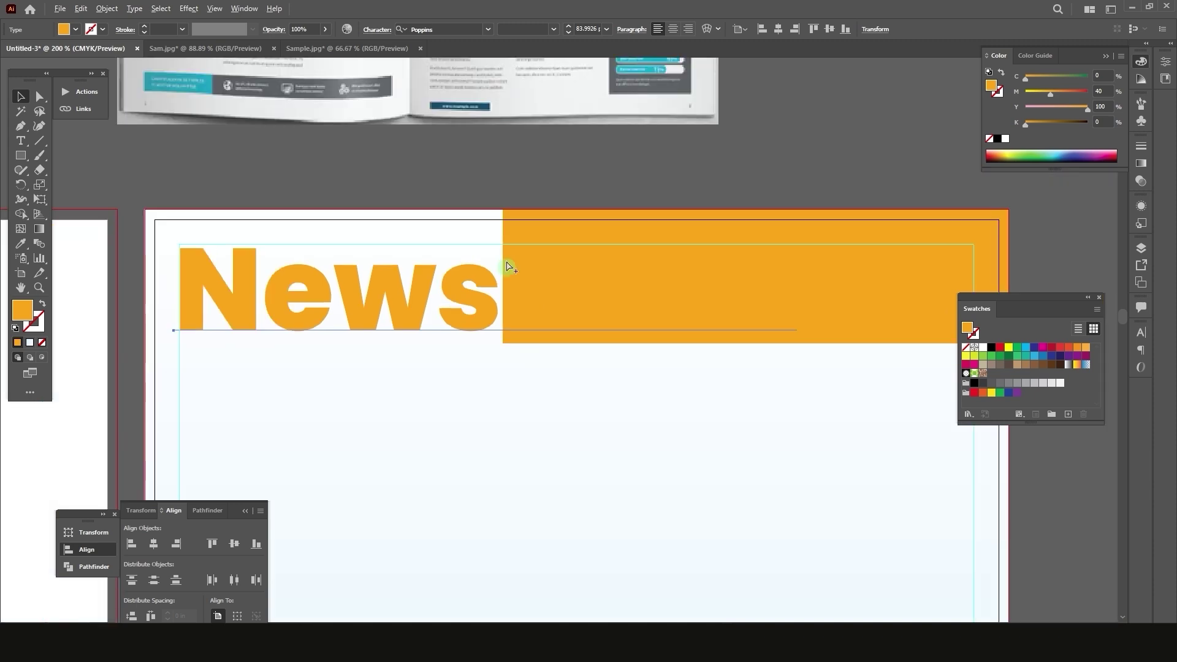
{"action": "left_click", "coordinate": [20, 142]}
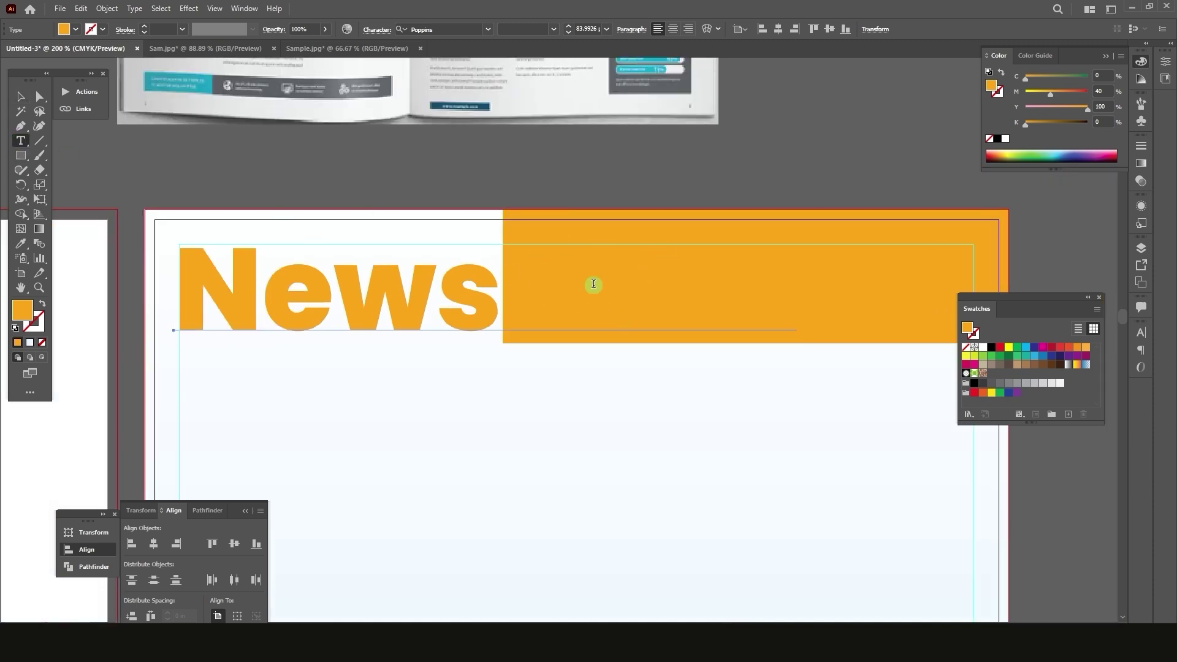
{"action": "left_click_drag", "start_coordinate": [506, 302], "coordinate": [903, 298]}
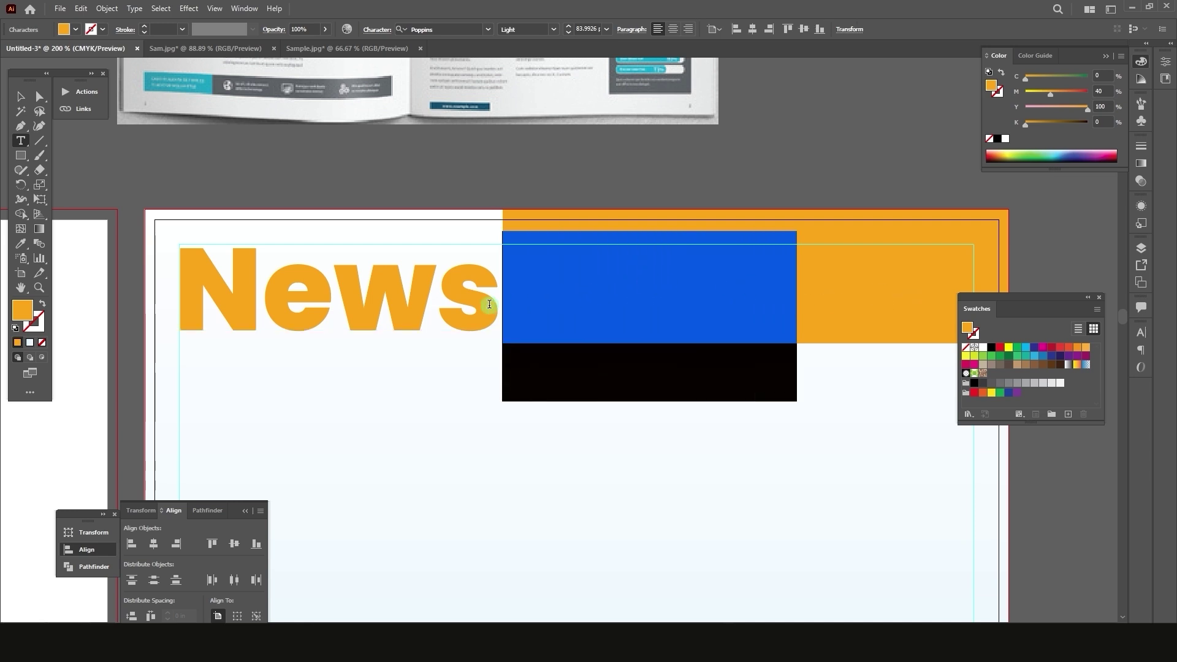
{"action": "left_click", "coordinate": [1005, 139]}
{"action": "left_click", "coordinate": [607, 357]}
{"action": "scroll", "coordinate": [557, 363], "scroll_direction": "down", "scroll_amount": 2}
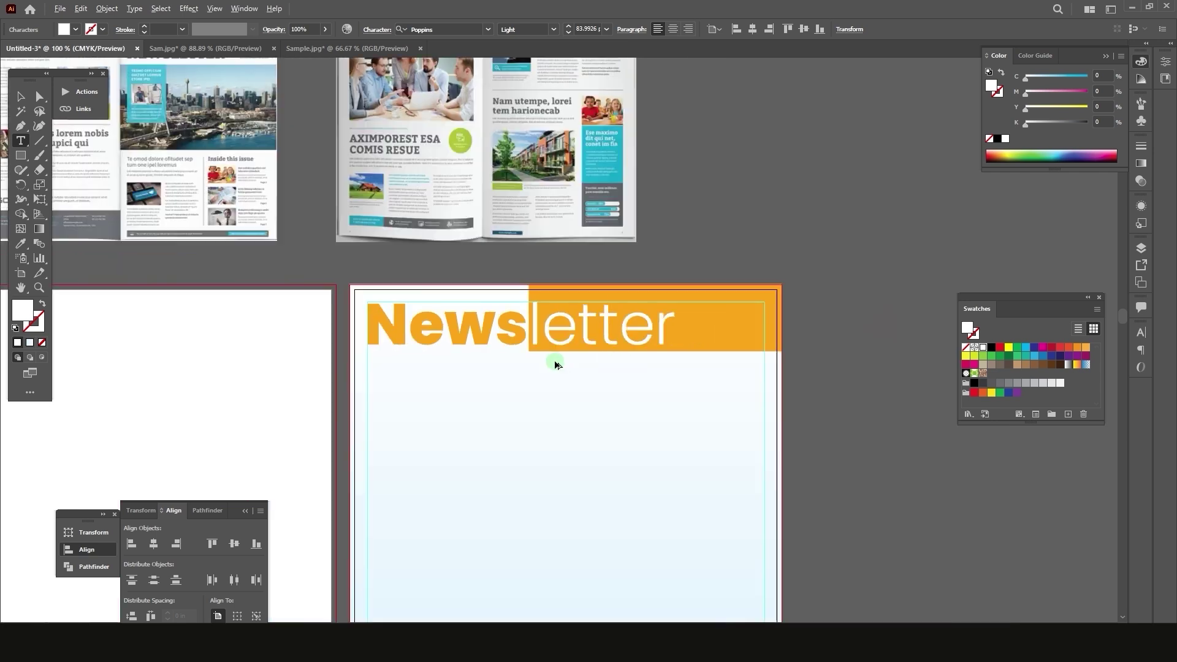
{"action": "left_click", "coordinate": [20, 97]}
{"action": "left_click", "coordinate": [812, 325]}
Add a text line reading "1st Year 1st Issue January-March 2025" below the "Newsletter" title
{"action": "left_click_drag", "start_coordinate": [728, 326], "coordinate": [656, 293]}
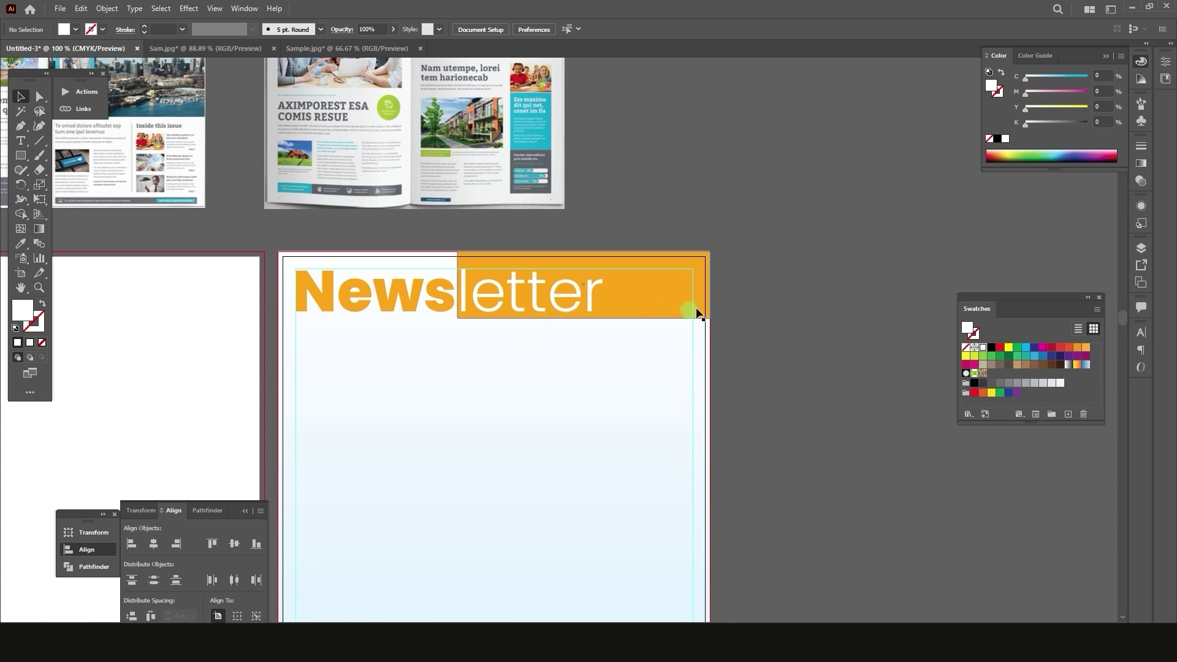
{"action": "scroll", "coordinate": [415, 307], "scroll_direction": "up", "scroll_amount": 1}
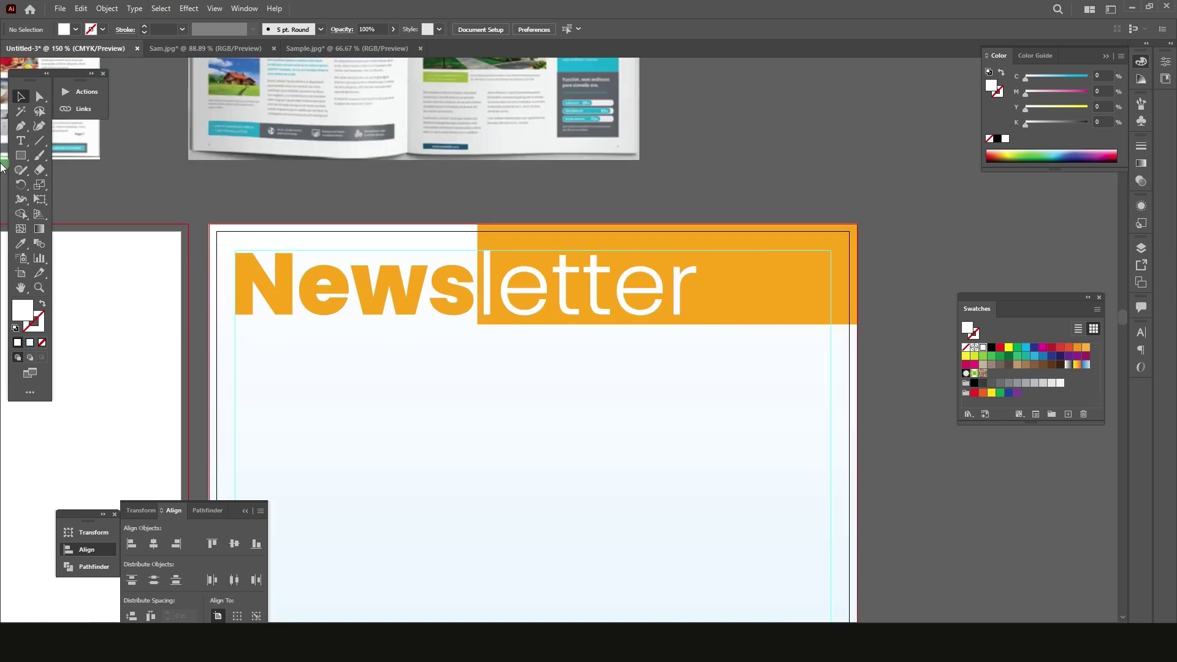
{"action": "left_click", "coordinate": [20, 142]}
{"action": "scroll", "coordinate": [425, 382], "scroll_direction": "up", "scroll_amount": 2}
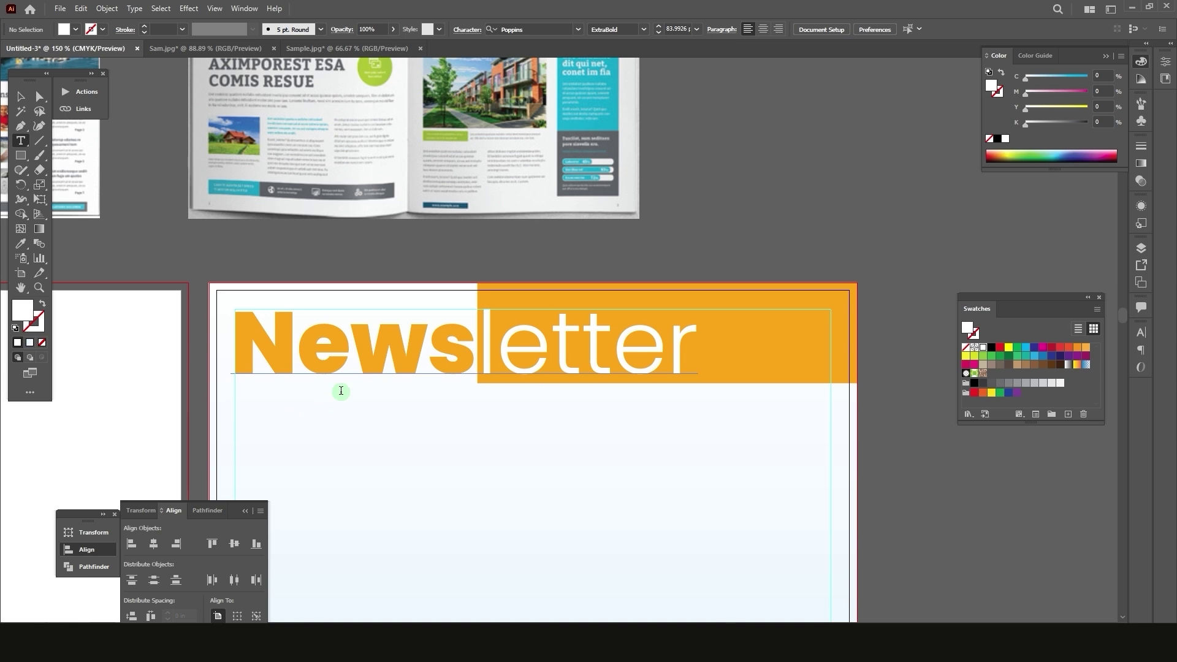
{"action": "left_click", "coordinate": [303, 487]}
{"action": "type", "text": "1st Issue"}
{"action": "left_click", "coordinate": [305, 476]}
{"action": "type", "text": "1st Year"}
{"action": "key", "text": "ctrl+minus"}
{"action": "key", "text": "ctrl+minus"}
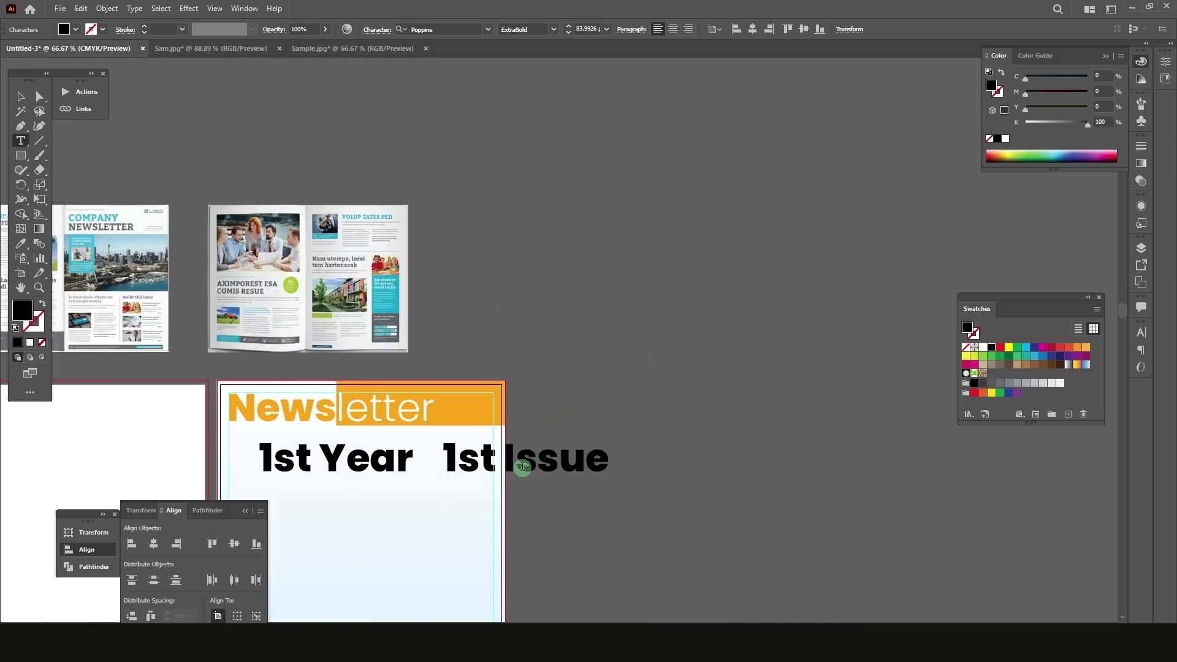
{"action": "key", "text": "End"}
{"action": "type", "text": "January-"}
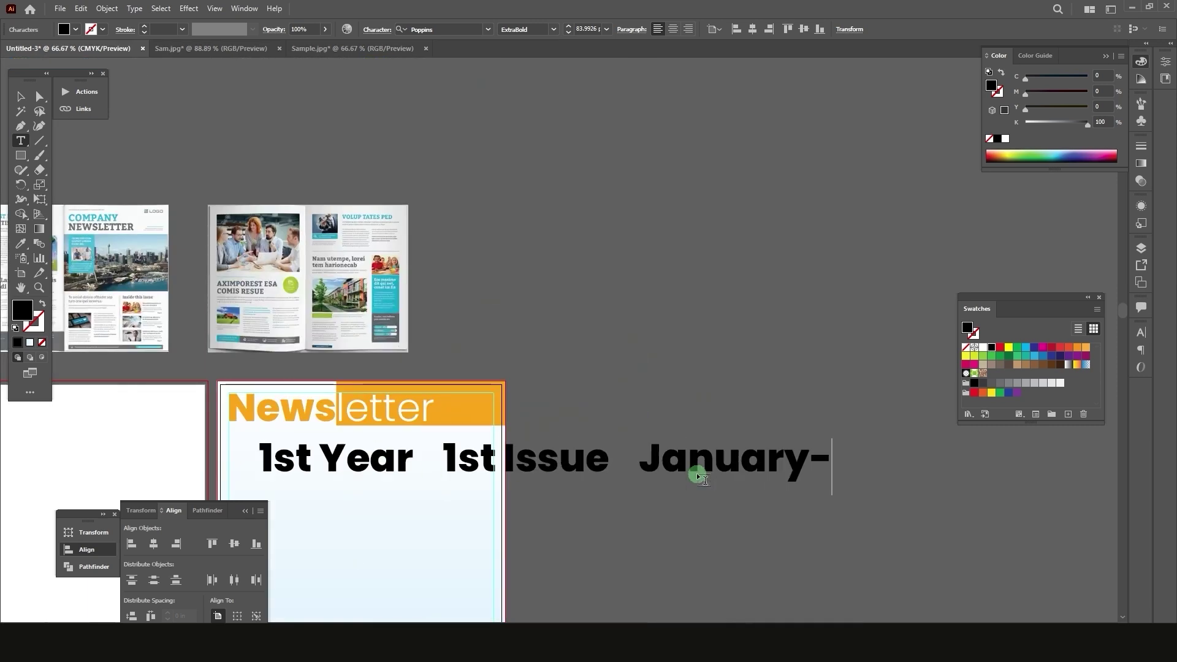
{"action": "type", "text": "March 2025"}
{"action": "key", "text": "Escape"}
Scale the issue line down to about 13.6 pt and place it directly beneath "News" at the left margin guide
{"action": "key", "text": "ctrl+minus"}
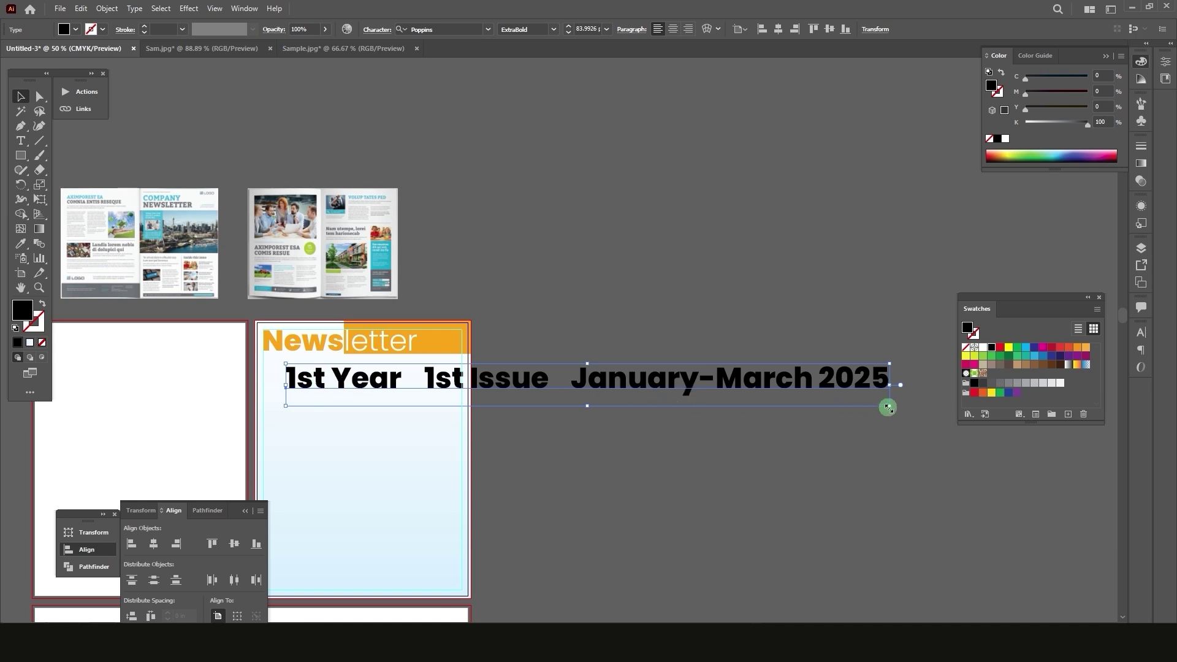
{"action": "left_click_drag", "start_coordinate": [888, 407], "coordinate": [277, 342]}
{"action": "scroll", "coordinate": [277, 371], "scroll_direction": "up", "scroll_amount": 3}
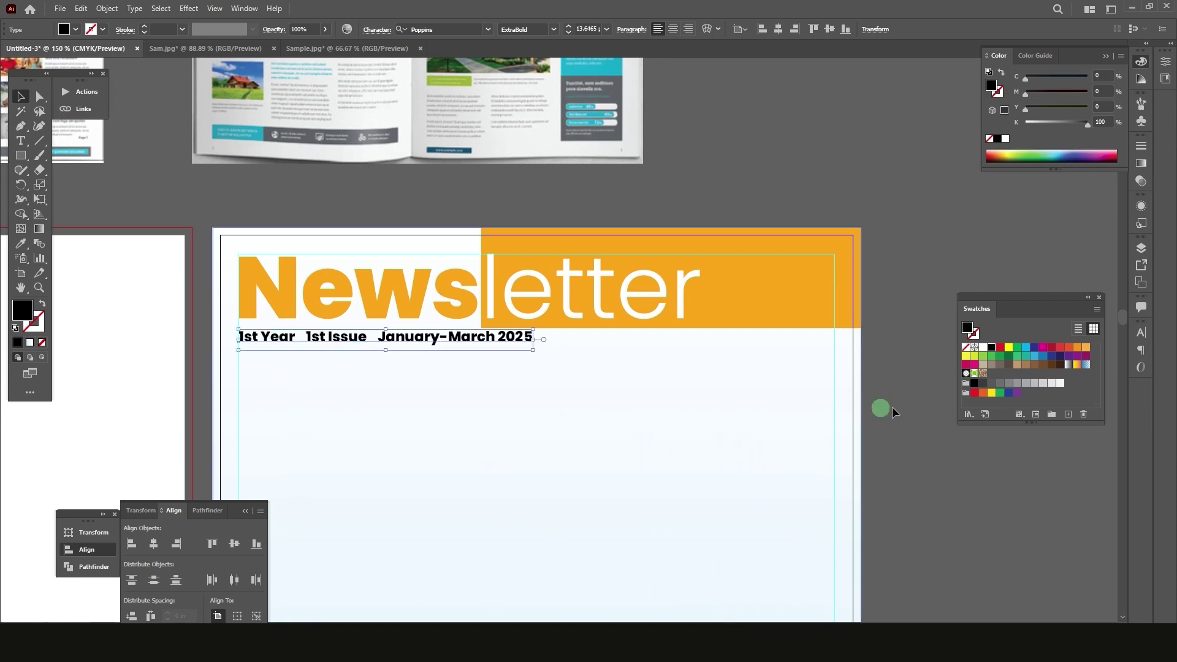
Set the issue line's font size to 14 pt
{"action": "left_click", "coordinate": [1133, 336]}
{"action": "left_click", "coordinate": [1015, 385]}
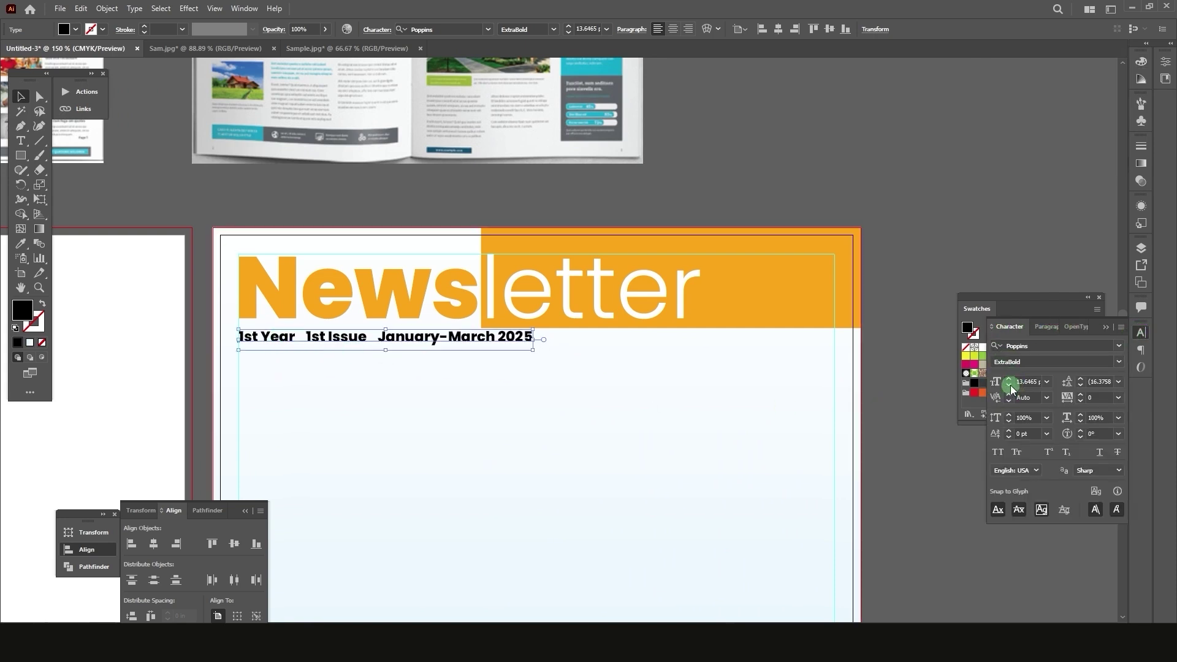
{"action": "left_click", "coordinate": [1010, 388]}
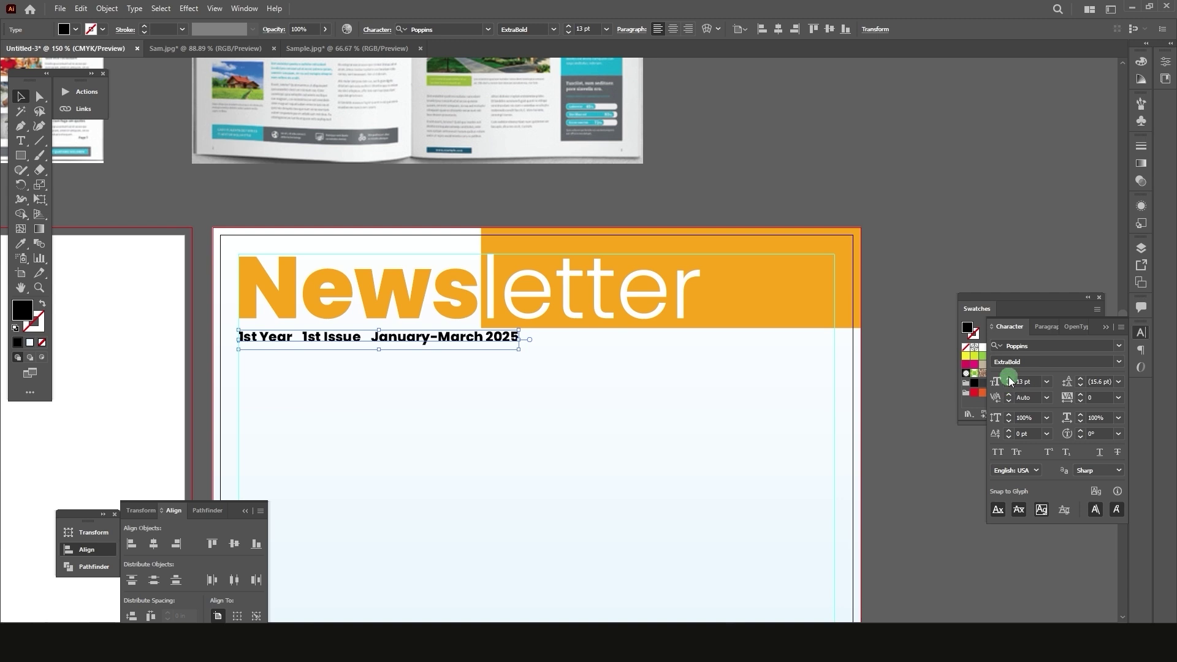
{"action": "left_click", "coordinate": [1010, 379]}
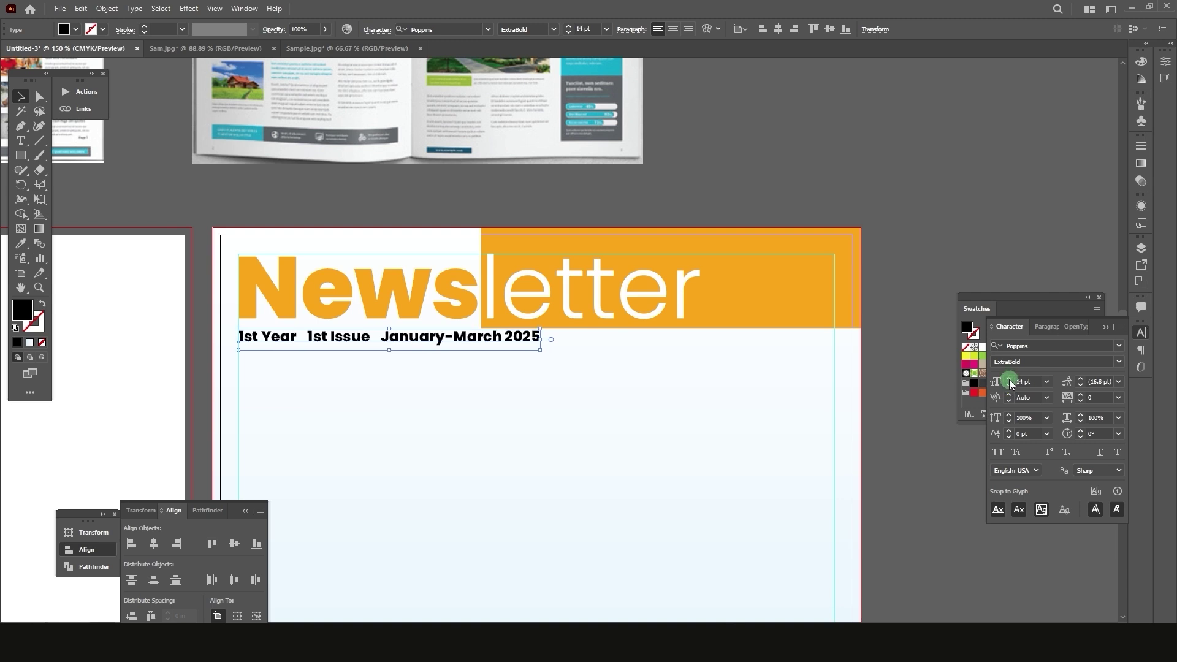
Nudge the issue line slightly down from the title and change its style to Poppins Regular
{"action": "scroll", "coordinate": [266, 340], "scroll_direction": "up", "scroll_amount": 2}
{"action": "left_click_drag", "start_coordinate": [268, 338], "coordinate": [273, 344]}
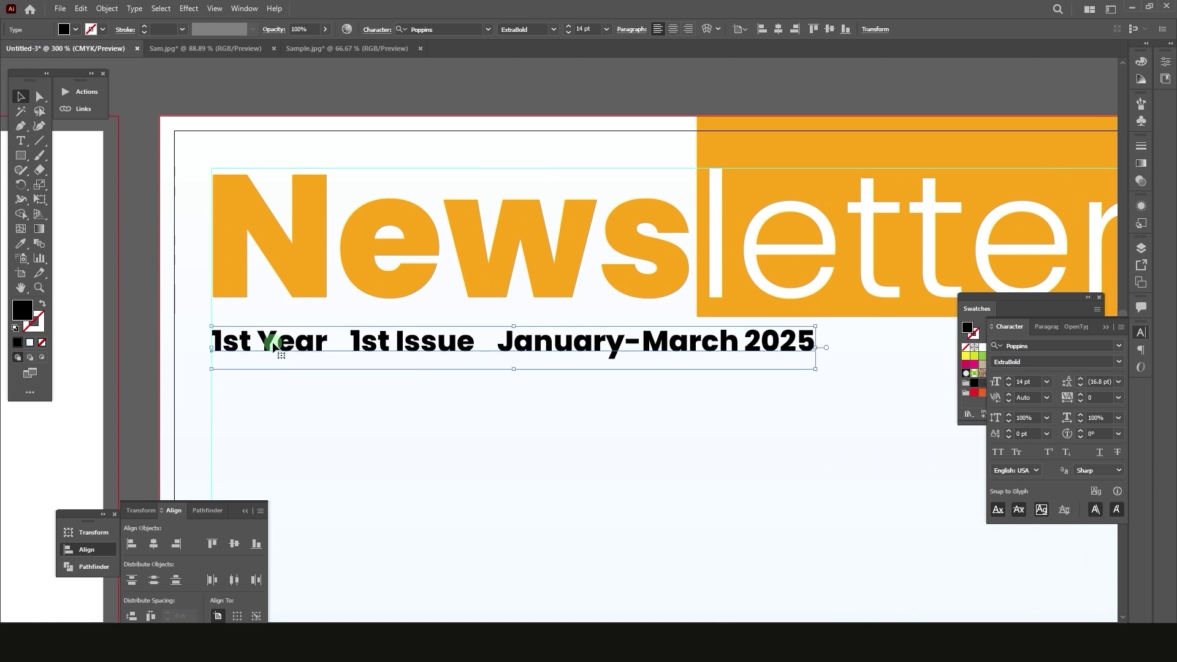
{"action": "left_click", "coordinate": [536, 29]}
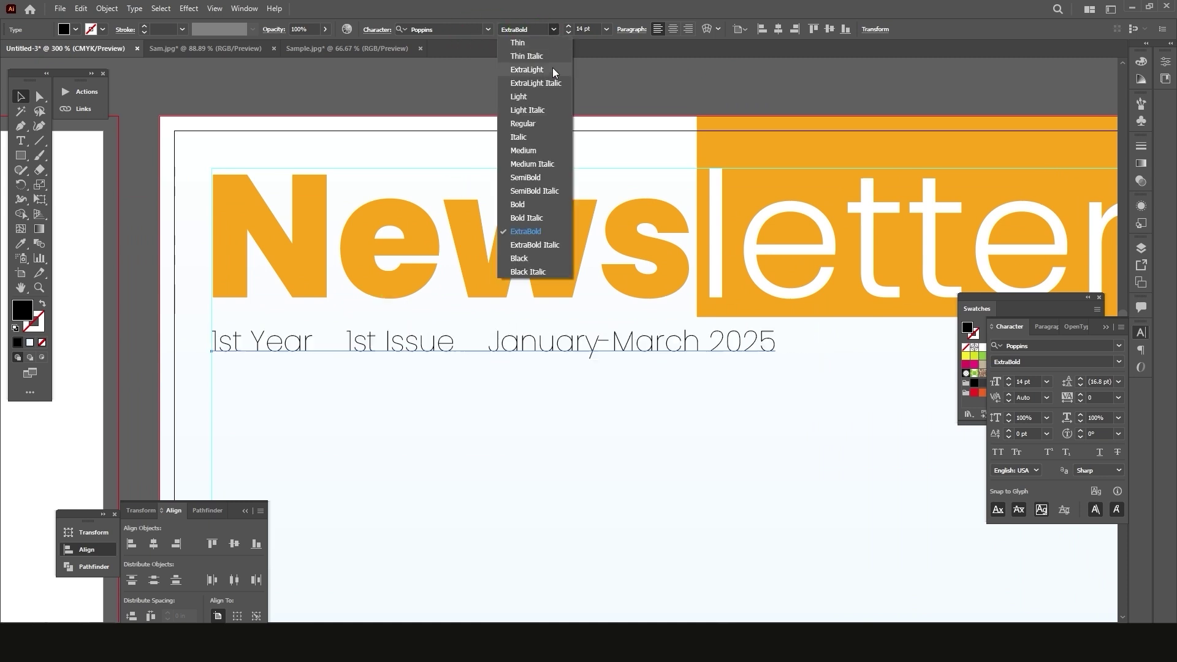
{"action": "left_click", "coordinate": [527, 124]}
Set the issue line's fill to dark gray with K at 75%, and deselect it
{"action": "scroll", "coordinate": [481, 421], "scroll_direction": "down", "scroll_amount": 2}
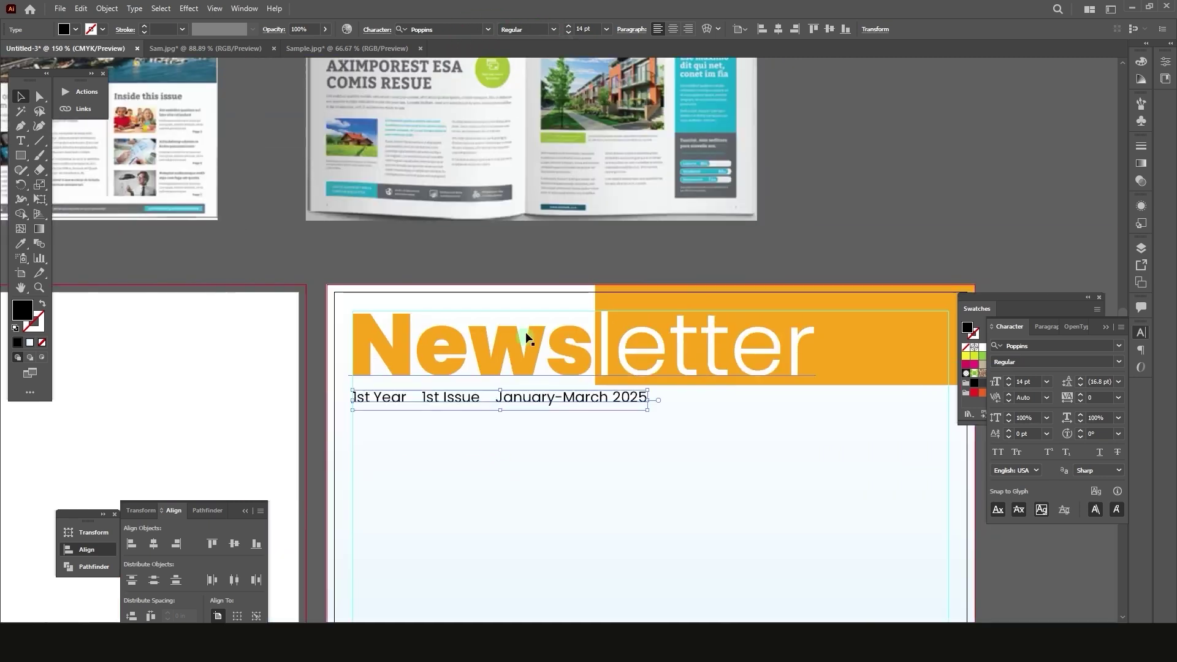
{"action": "left_click", "coordinate": [20, 243]}
{"action": "left_click", "coordinate": [1141, 61]}
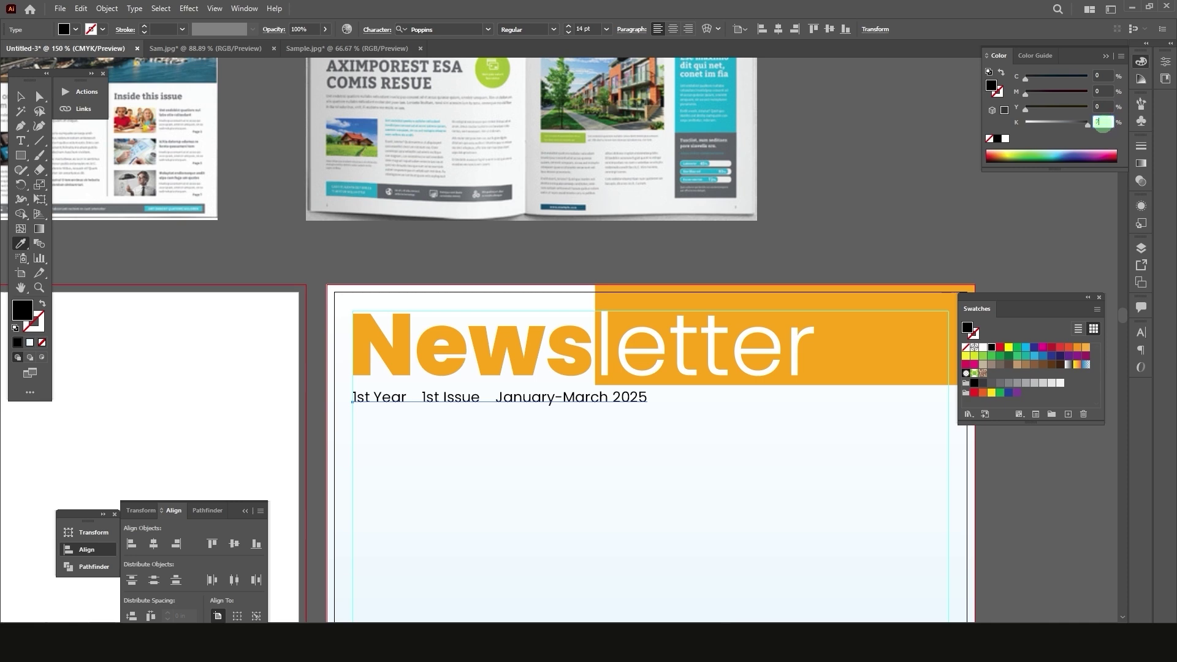
{"action": "left_click", "coordinate": [1103, 123]}
{"action": "type", "text": "75"}
{"action": "key", "text": "Return"}
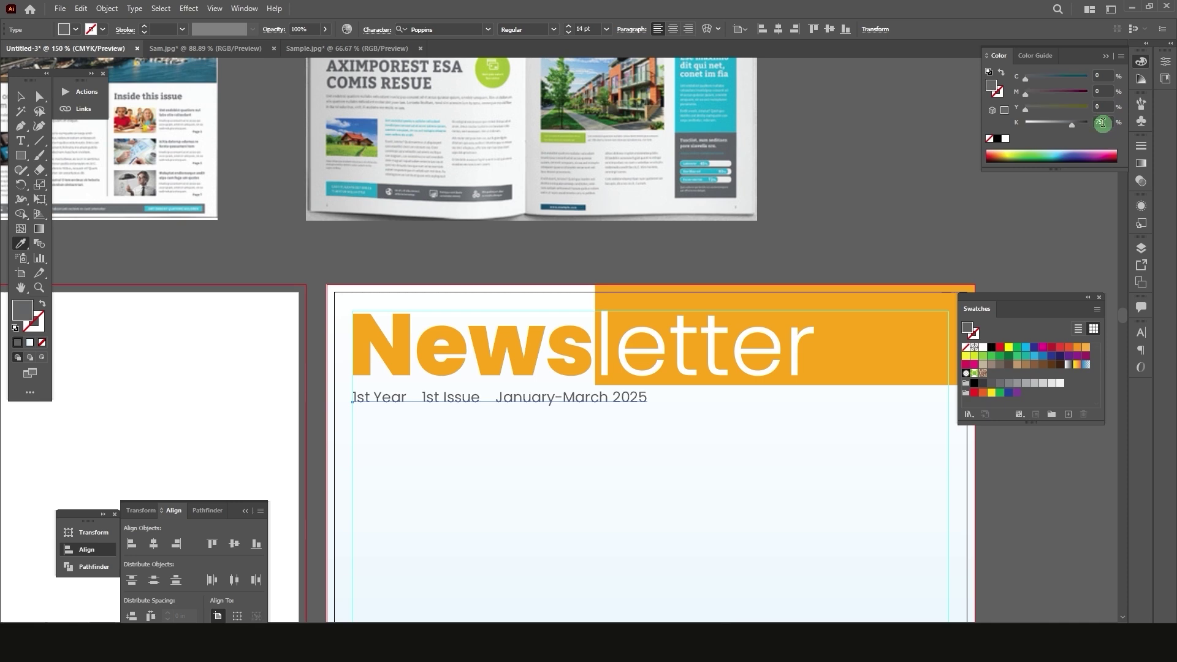
{"action": "left_click", "coordinate": [21, 96]}
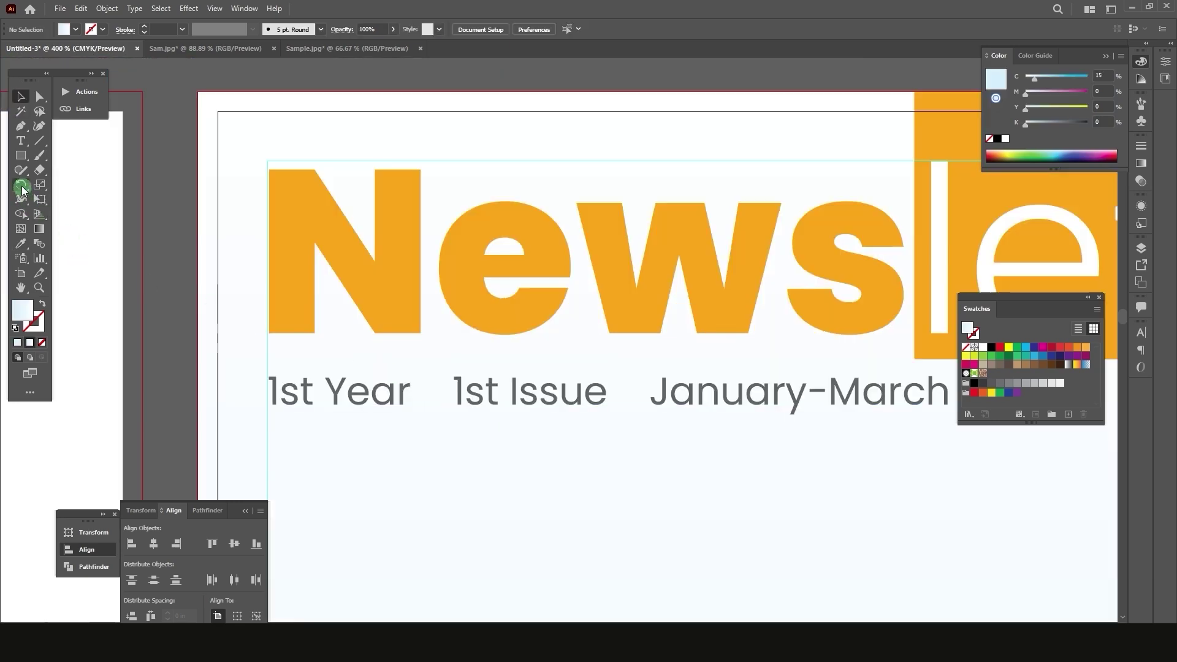
Draw a thin vertical divider about 0.02 × 0.21 in between "1st Year" and "1st Issue" and fill it with the title's orange
{"action": "left_click", "coordinate": [20, 155]}
{"action": "scroll", "coordinate": [394, 399], "scroll_direction": "up", "scroll_amount": 2}
{"action": "left_click", "coordinate": [469, 361]}
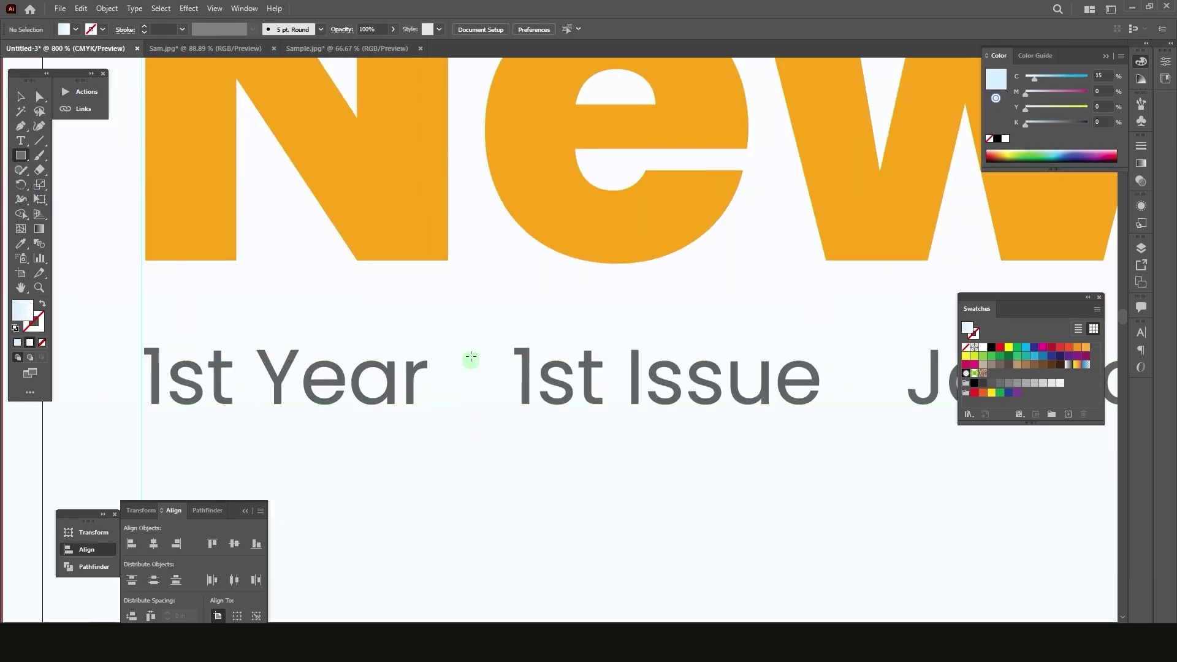
{"action": "left_click_drag", "start_coordinate": [466, 335], "coordinate": [473, 419]}
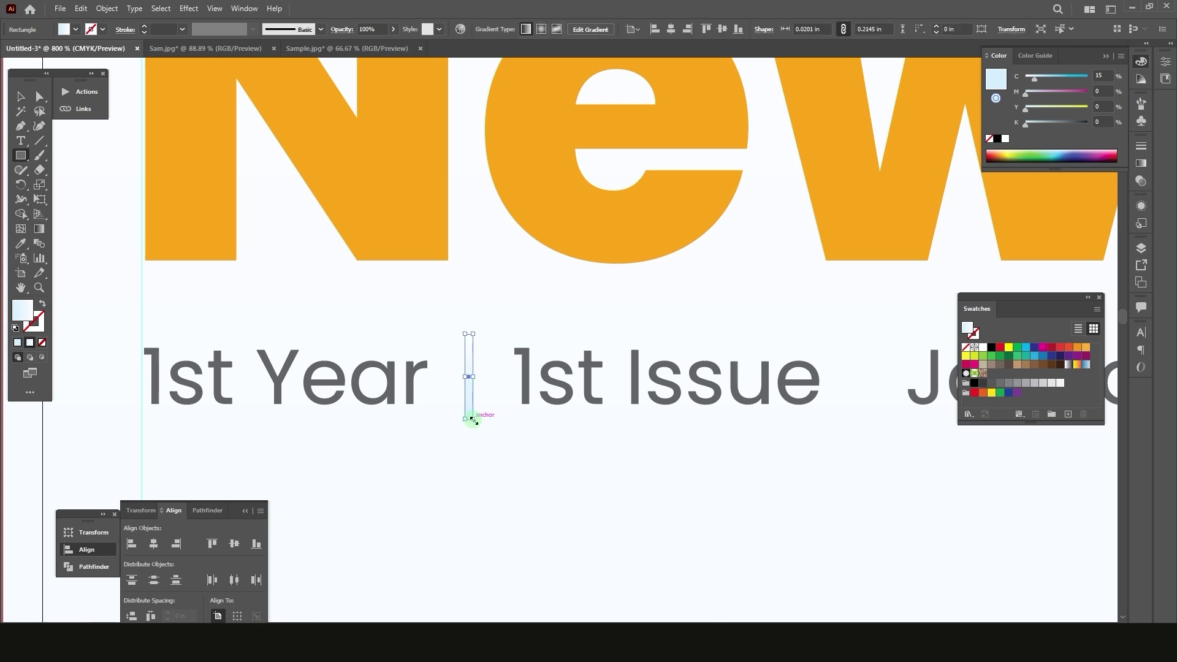
{"action": "left_click", "coordinate": [20, 243]}
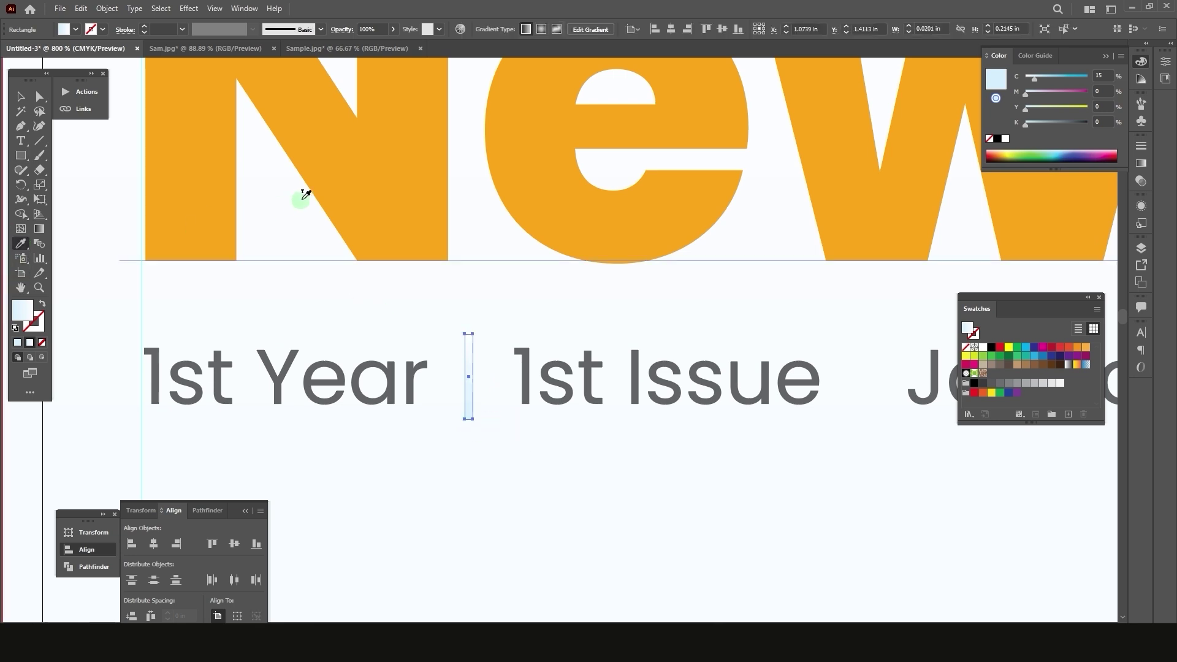
{"action": "left_click", "coordinate": [354, 168]}
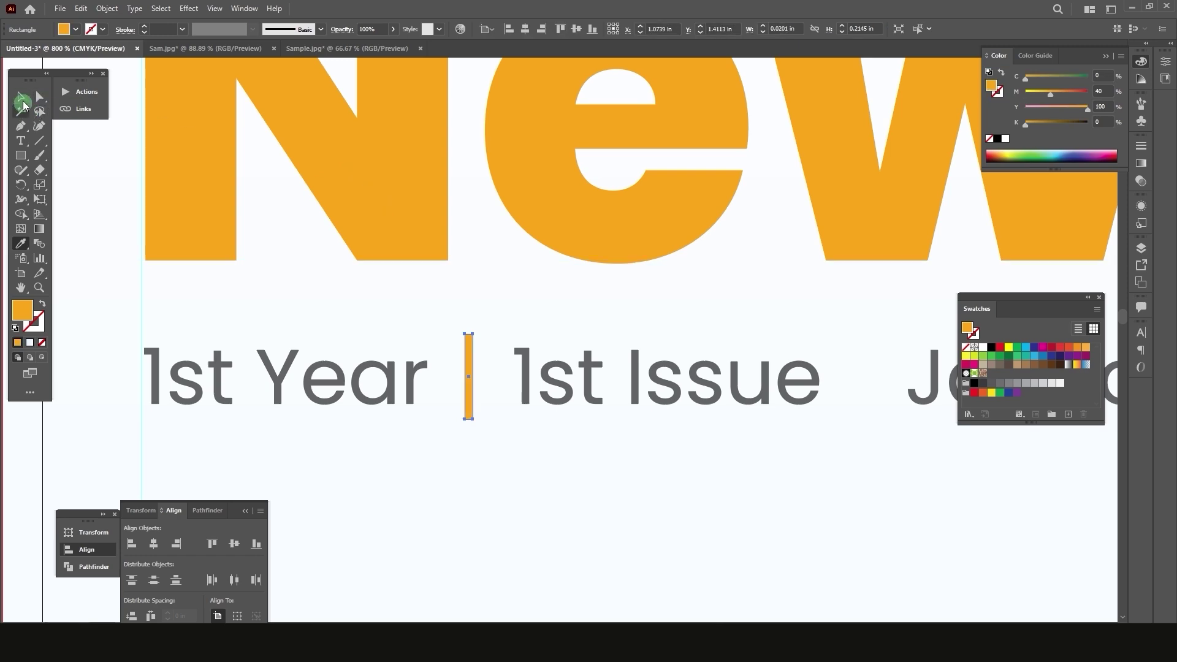
Duplicate the orange divider into the gap between "1st Issue" and "January-March 2025"
{"action": "left_click", "coordinate": [21, 96]}
{"action": "scroll", "coordinate": [206, 317], "scroll_direction": "down", "scroll_amount": 2}
{"action": "left_click", "coordinate": [231, 386]}
{"action": "scroll", "coordinate": [231, 386], "scroll_direction": "up", "scroll_amount": 1}
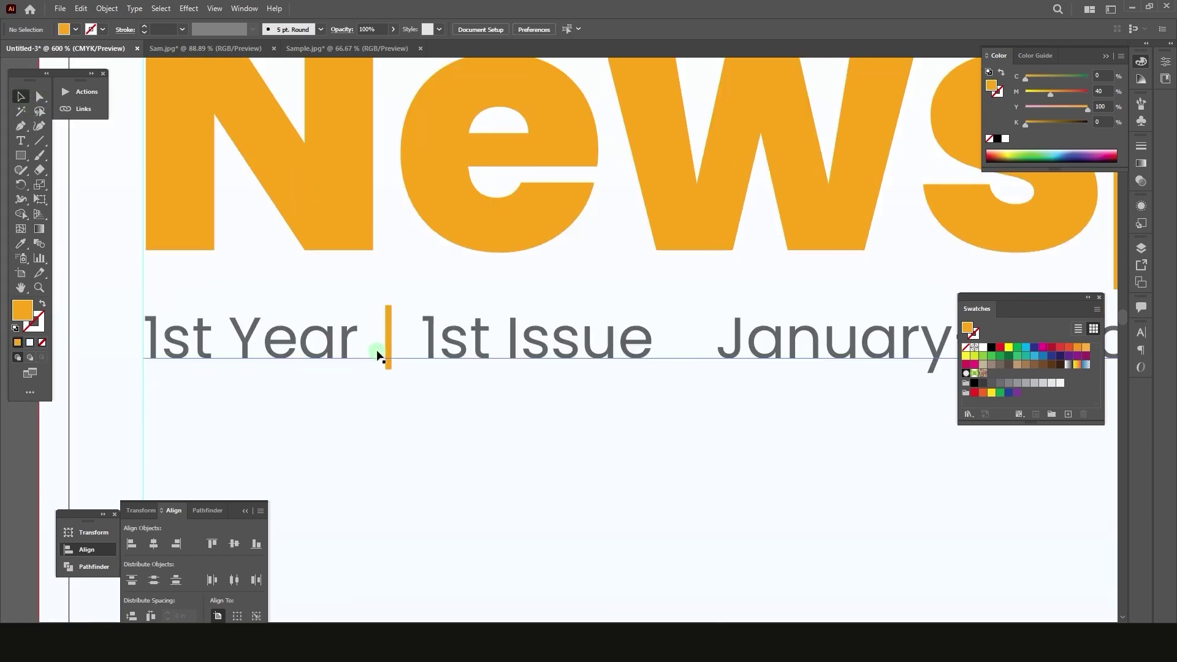
{"action": "left_click_drag", "start_coordinate": [390, 341], "coordinate": [693, 347]}
{"action": "scroll", "coordinate": [539, 355], "scroll_direction": "down", "scroll_amount": 2}
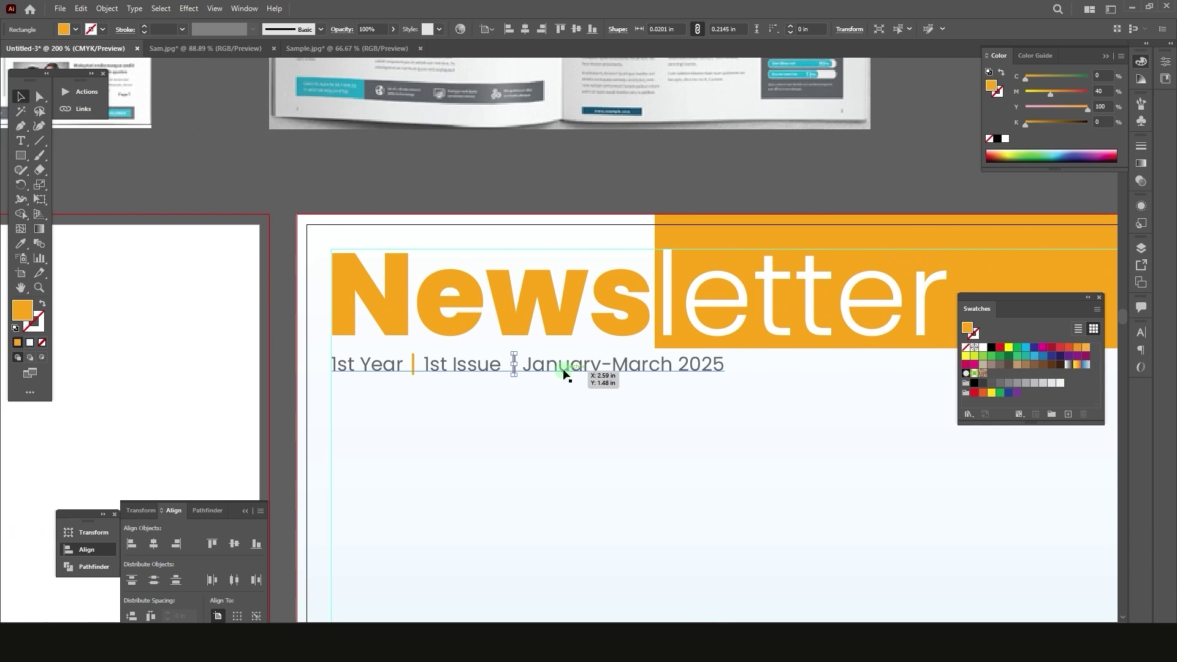
{"action": "scroll", "coordinate": [563, 373], "scroll_direction": "up", "scroll_amount": 1}
{"action": "scroll", "coordinate": [504, 367], "scroll_direction": "down", "scroll_amount": 4}
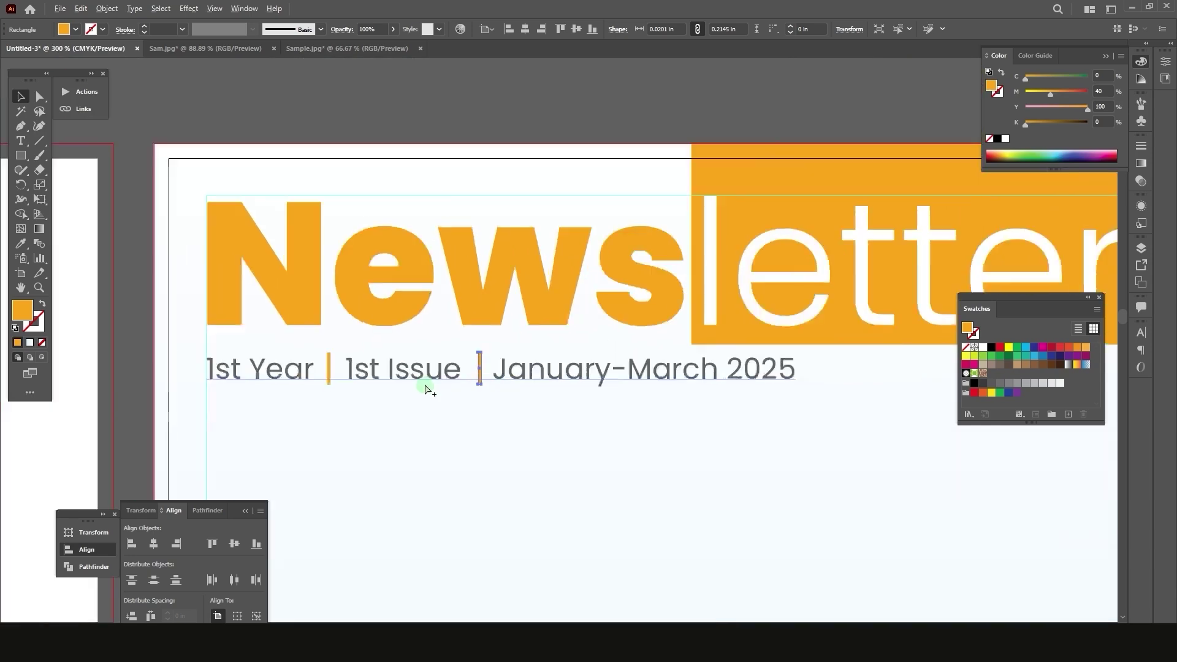
{"action": "left_click", "coordinate": [279, 435]}
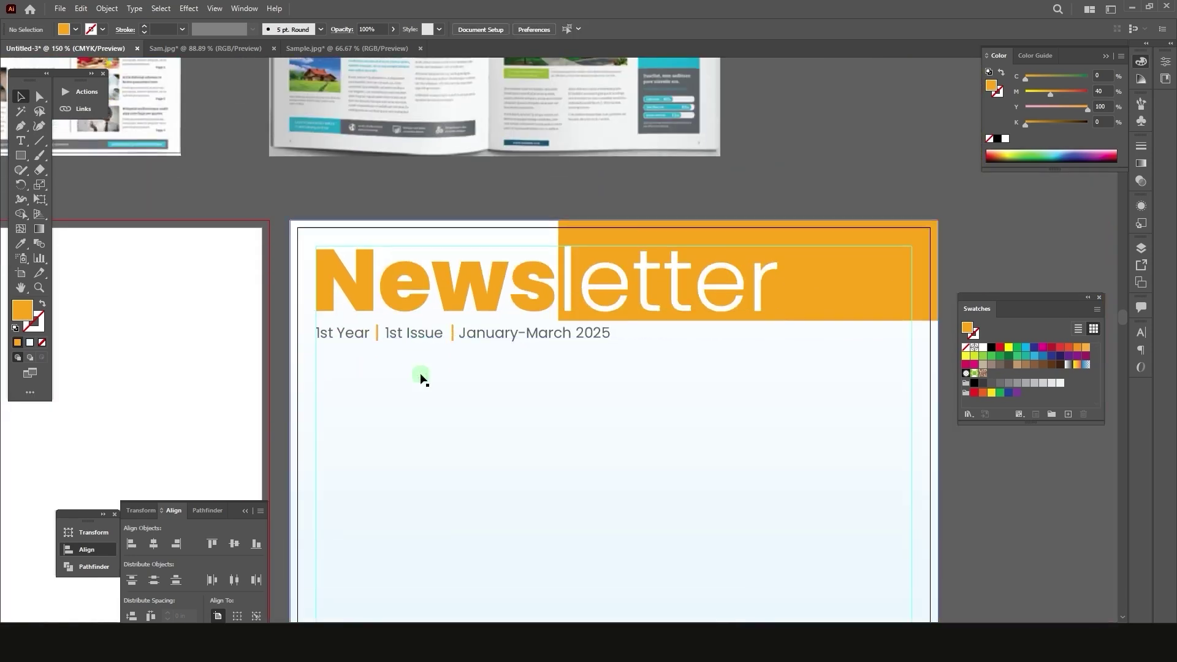
Move the "Newsletter" title and its orange block together to the right so the title ends at the right margin guide
{"action": "scroll", "coordinate": [392, 373], "scroll_direction": "down", "scroll_amount": 2}
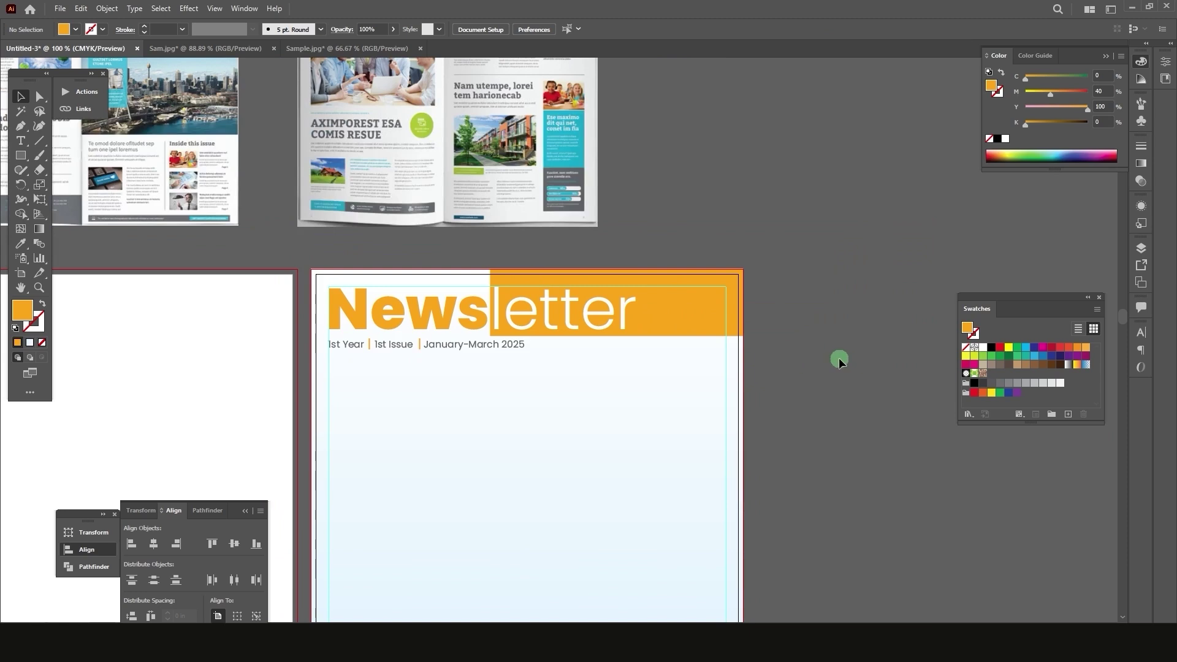
{"action": "scroll", "coordinate": [785, 333], "scroll_direction": "up", "scroll_amount": 2}
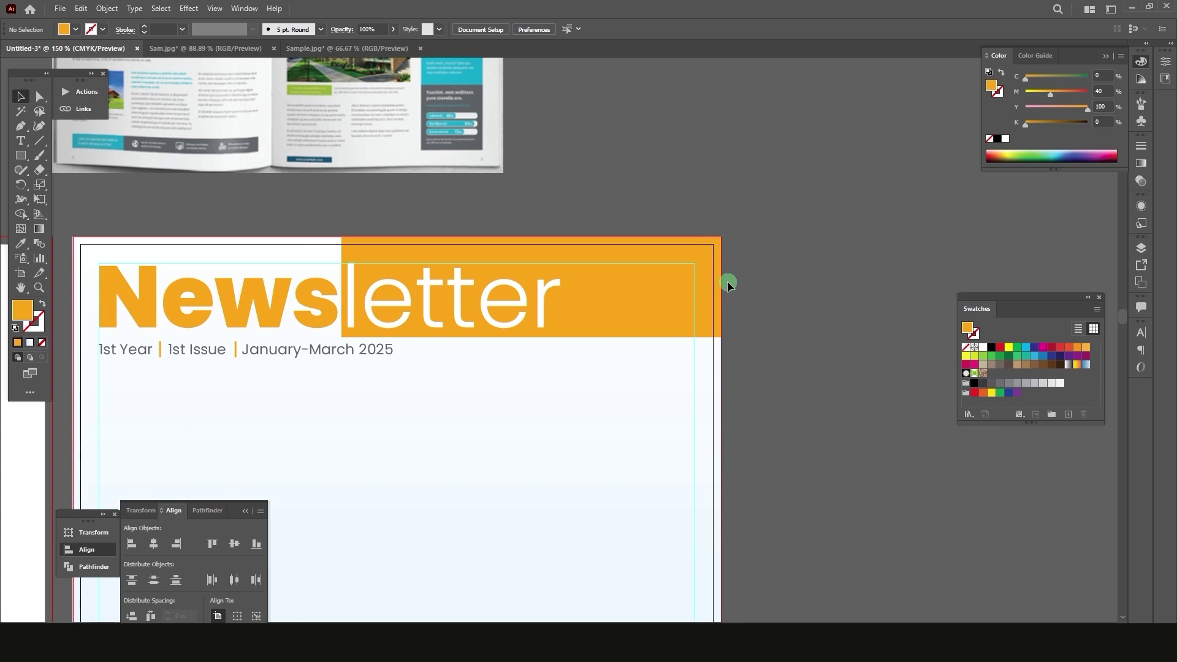
{"action": "left_click_drag", "start_coordinate": [728, 281], "coordinate": [751, 279]}
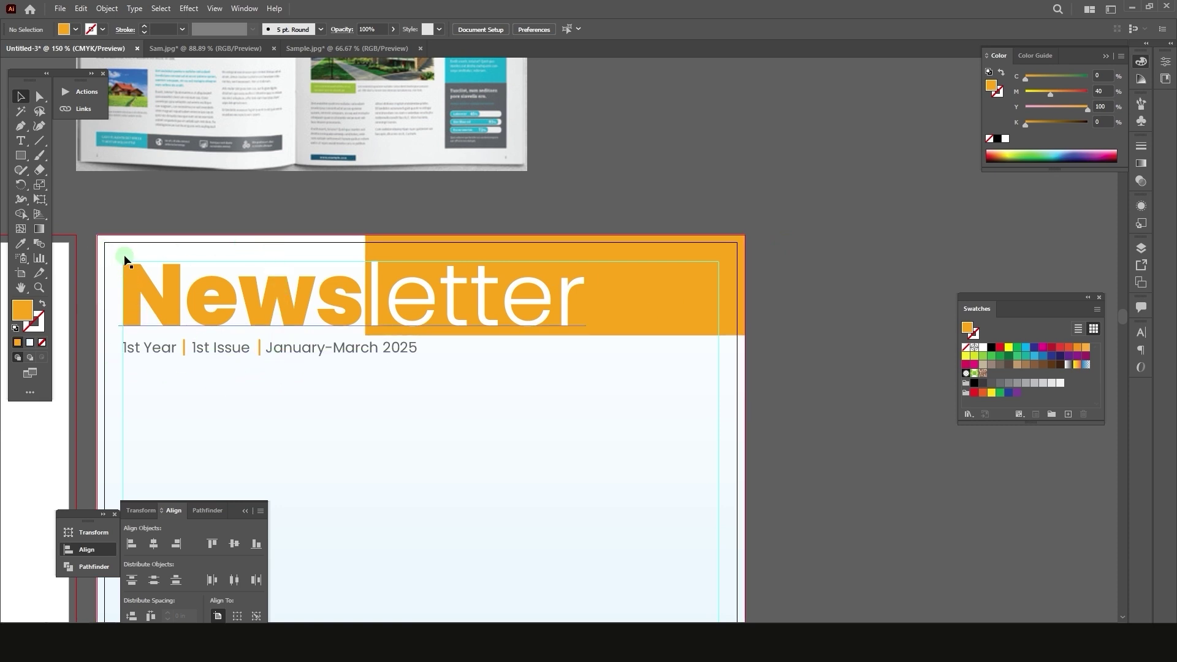
{"action": "left_click", "coordinate": [648, 299]}
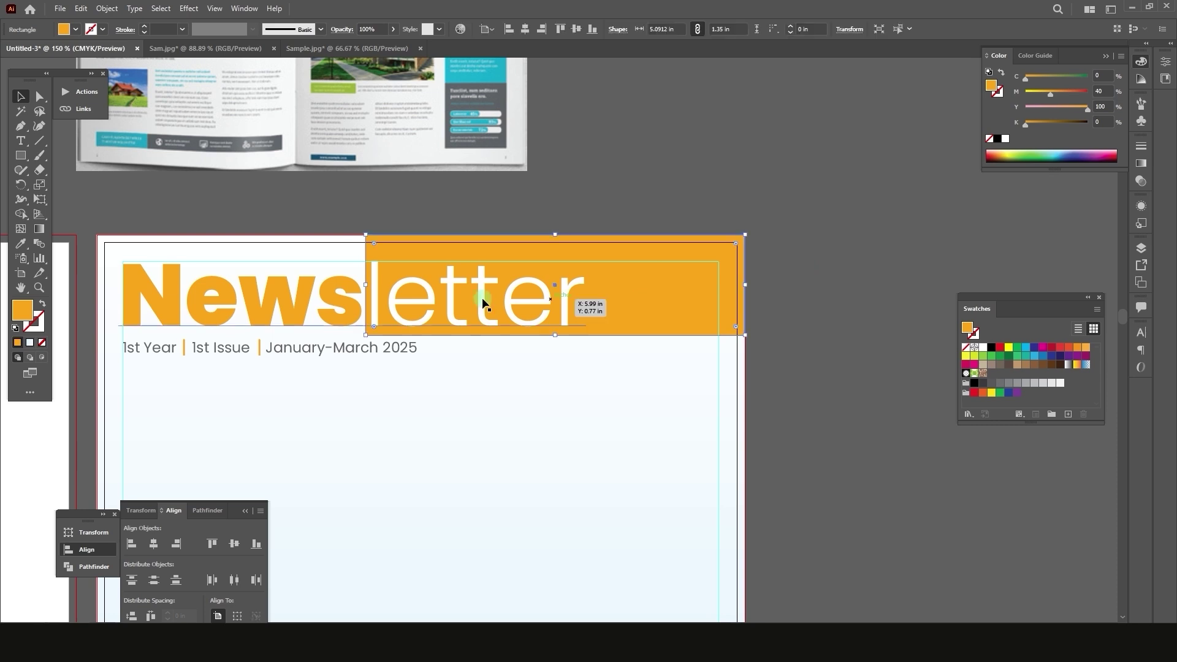
{"action": "left_click", "coordinate": [310, 300], "text": "shift"}
{"action": "left_click_drag", "start_coordinate": [283, 304], "coordinate": [414, 307]}
{"action": "left_click", "coordinate": [231, 387]}
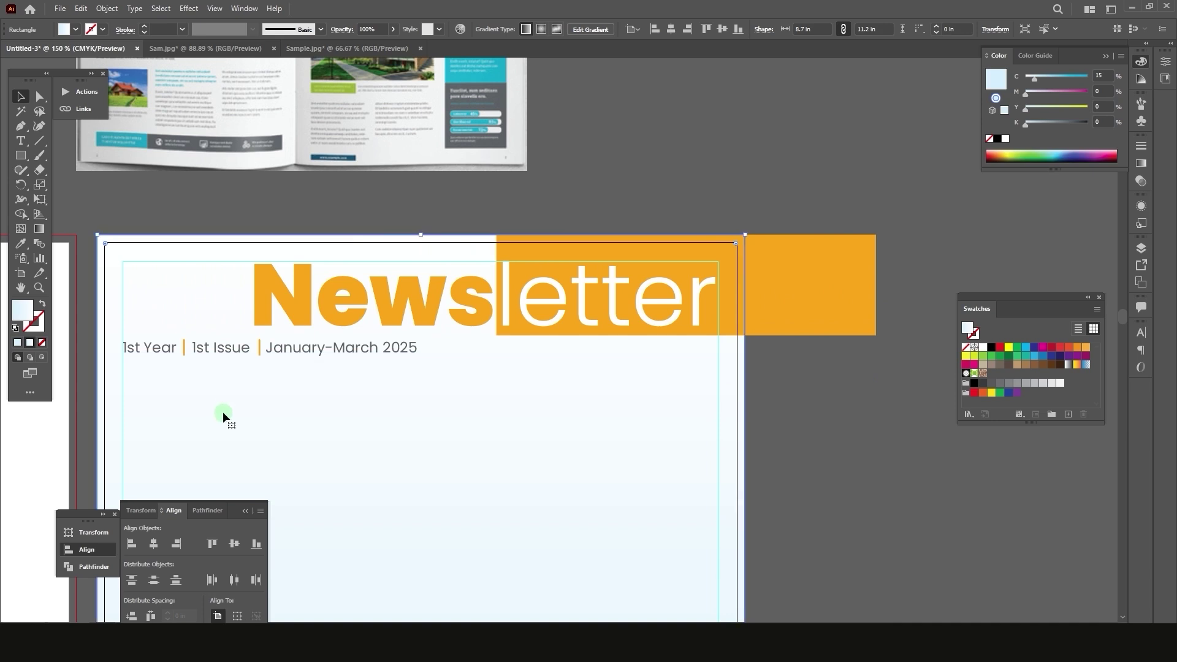
Move the issue line and its two dividers together so the line ends at the right margin guide
{"action": "left_click", "coordinate": [167, 351]}
{"action": "left_click", "coordinate": [184, 348], "text": "shift"}
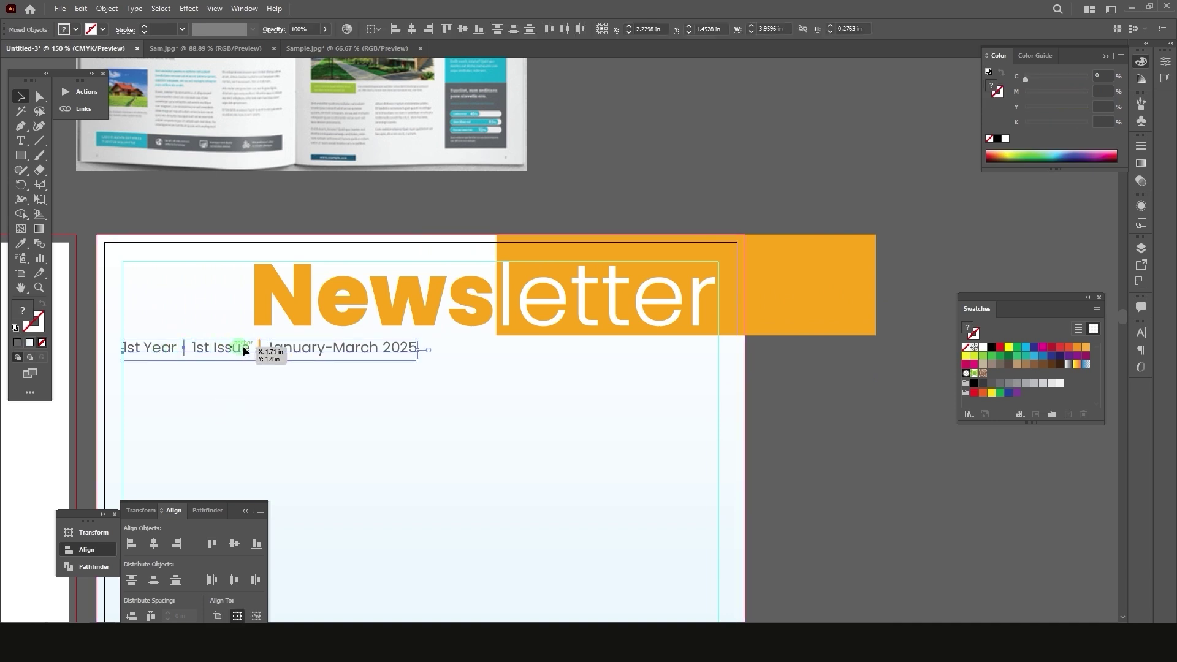
{"action": "left_click_drag", "start_coordinate": [231, 347], "coordinate": [258, 347]}
{"action": "left_click_drag", "start_coordinate": [365, 357], "coordinate": [621, 355]}
{"action": "left_click", "coordinate": [841, 376]}
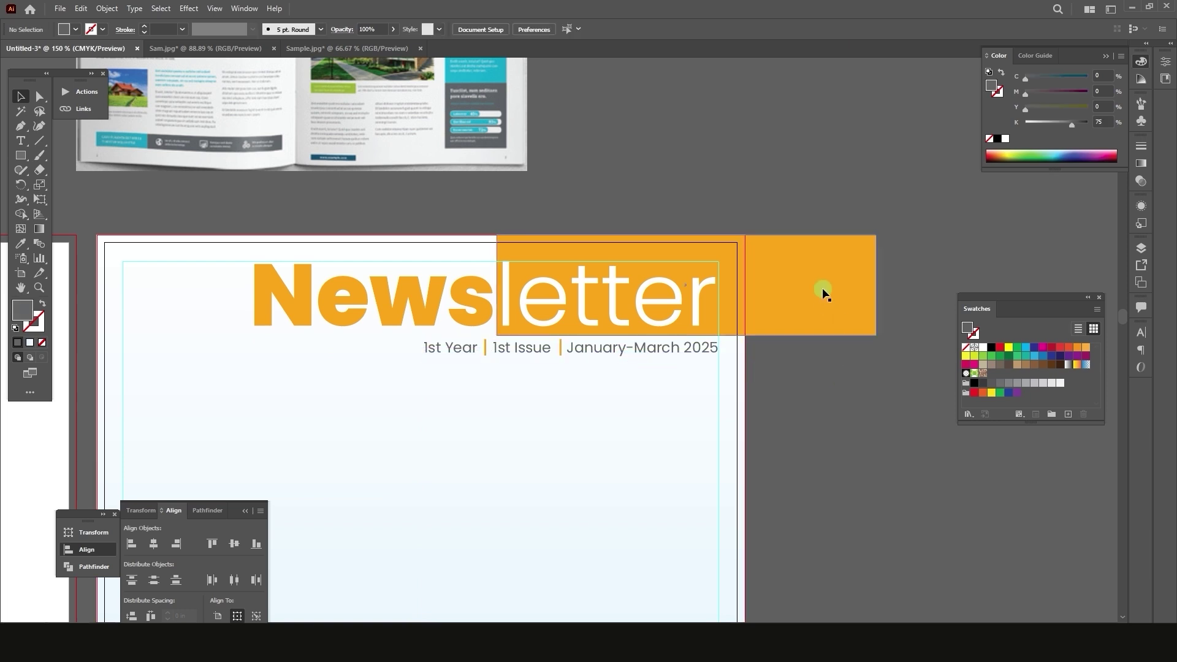
Narrow the orange block from its right side so it ends at the page's right bleed edge
{"action": "left_click", "coordinate": [823, 289]}
{"action": "left_click_drag", "start_coordinate": [877, 285], "coordinate": [746, 303]}
{"action": "left_click", "coordinate": [809, 338]}
{"action": "scroll", "coordinate": [491, 325], "scroll_direction": "up", "scroll_amount": 1}
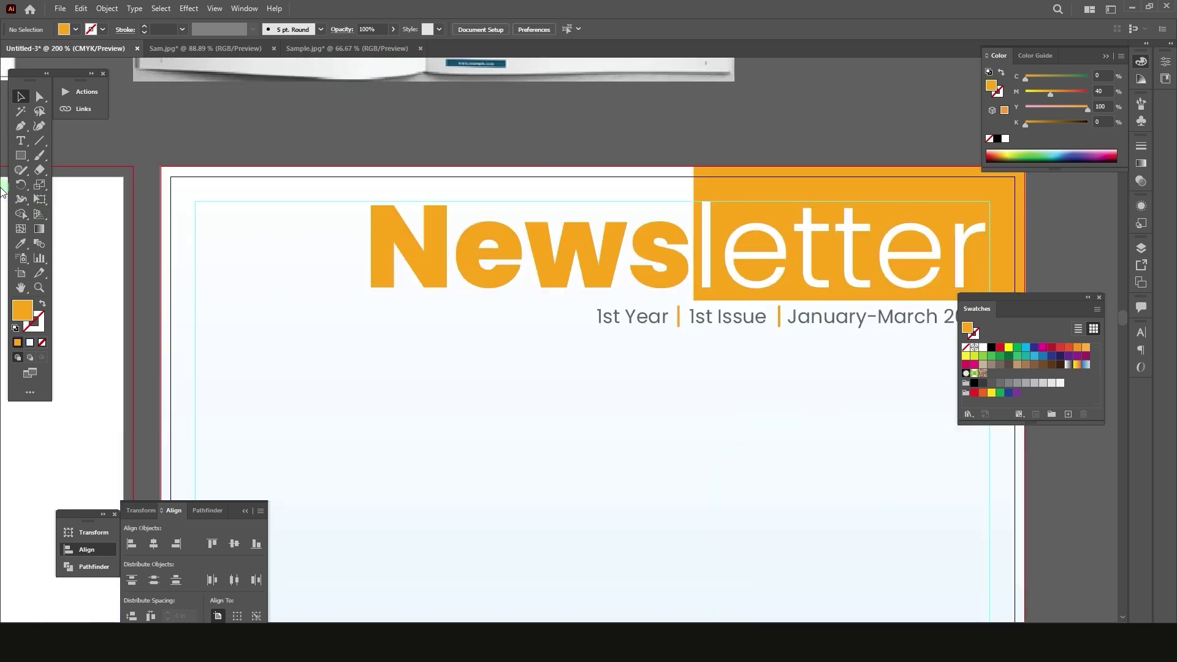
Draw a horizontal line about 2.17 in long beneath "News", left of the issue line, with a 0.75 pt stroke
{"action": "left_click", "coordinate": [40, 141]}
{"action": "scroll", "coordinate": [557, 312], "scroll_direction": "up", "scroll_amount": 1}
{"action": "left_click_drag", "start_coordinate": [600, 319], "coordinate": [279, 328]}
{"action": "left_click", "coordinate": [144, 28]}
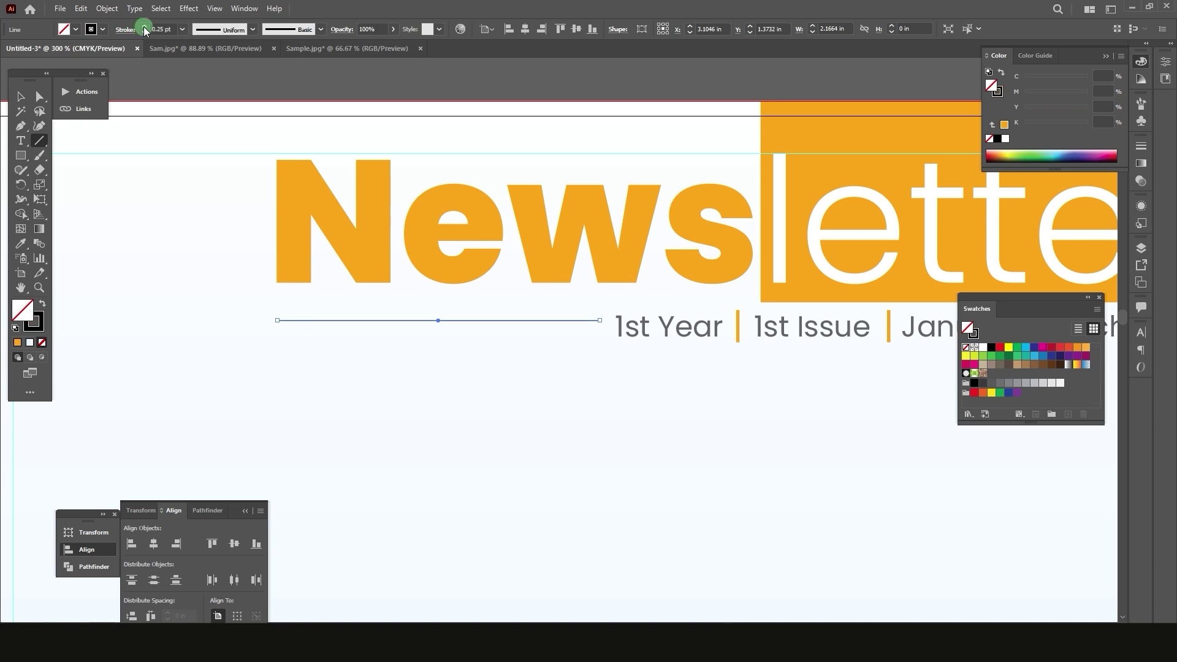
{"action": "left_click", "coordinate": [180, 30]}
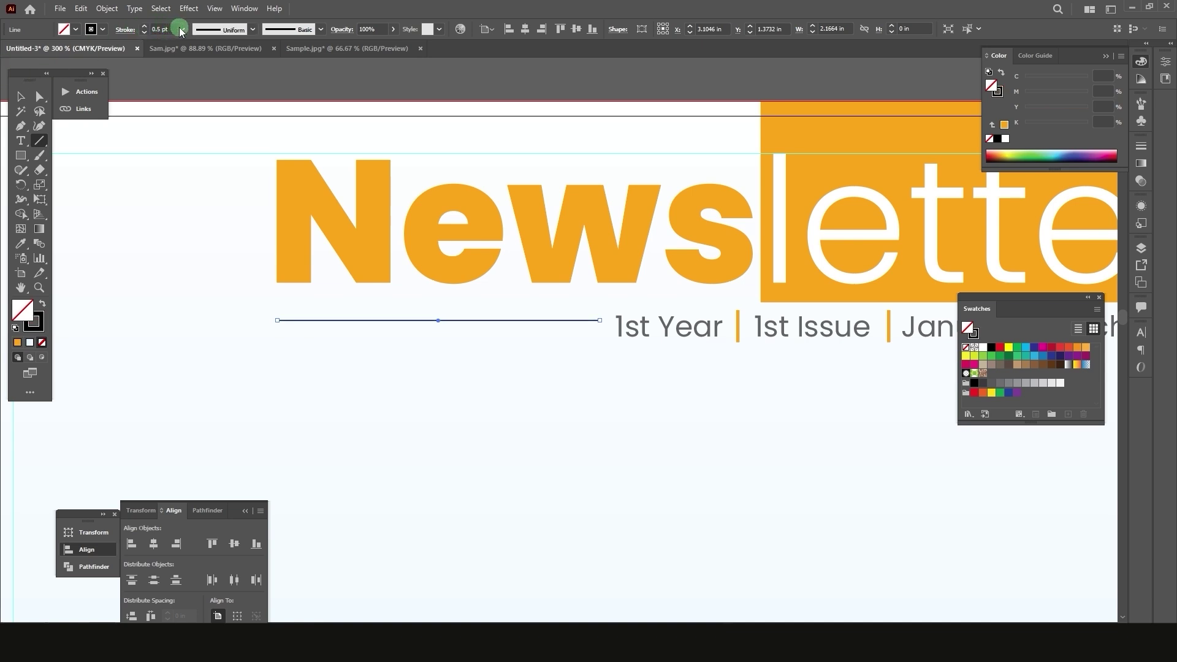
{"action": "left_click", "coordinate": [144, 25]}
{"action": "left_click", "coordinate": [19, 105]}
{"action": "left_click", "coordinate": [483, 318]}
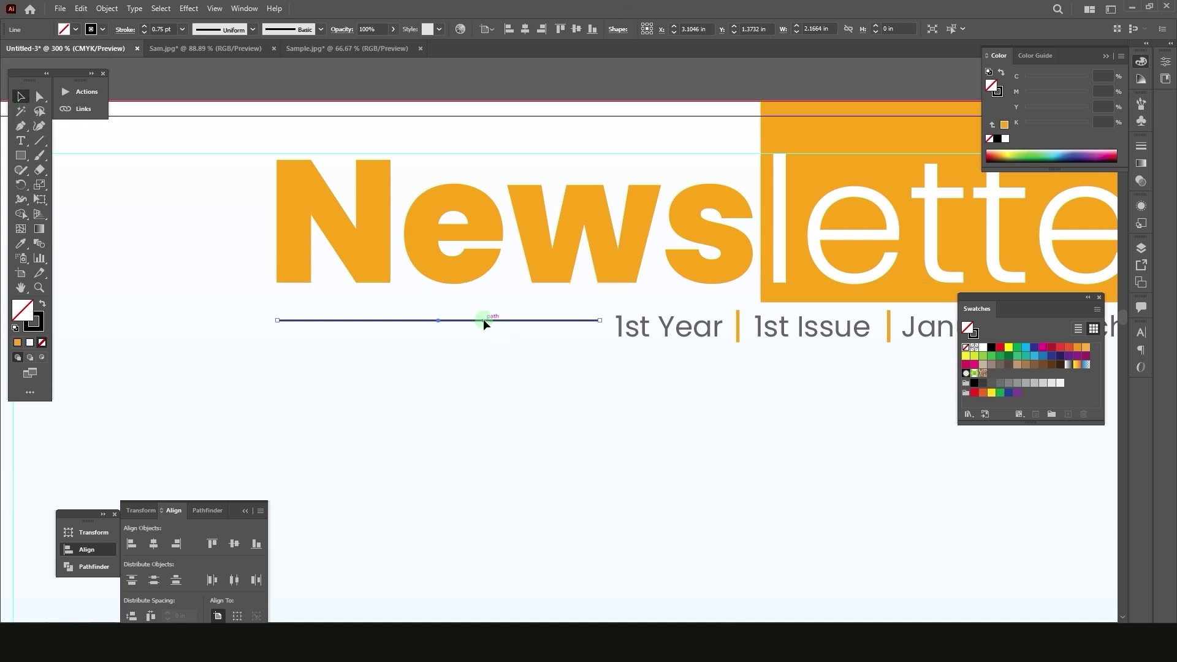
Duplicate the line downward into four evenly spaced lines, group them, and center them on the issue line
{"action": "left_click_drag", "start_coordinate": [483, 319], "coordinate": [483, 325]}
{"action": "key", "text": "ctrl+d"}
{"action": "key", "text": "ctrl+d"}
{"action": "key", "text": "ctrl+a"}
{"action": "key", "text": "ctrl+g"}
{"action": "scroll", "coordinate": [596, 335], "scroll_direction": "up", "scroll_amount": 2}
{"action": "left_click_drag", "start_coordinate": [604, 319], "coordinate": [605, 316]}
Color the stroke of the four-line group with the title's orange and deselect it
{"action": "left_click", "coordinate": [35, 322]}
{"action": "left_click", "coordinate": [20, 243]}
{"action": "left_click", "coordinate": [168, 160]}
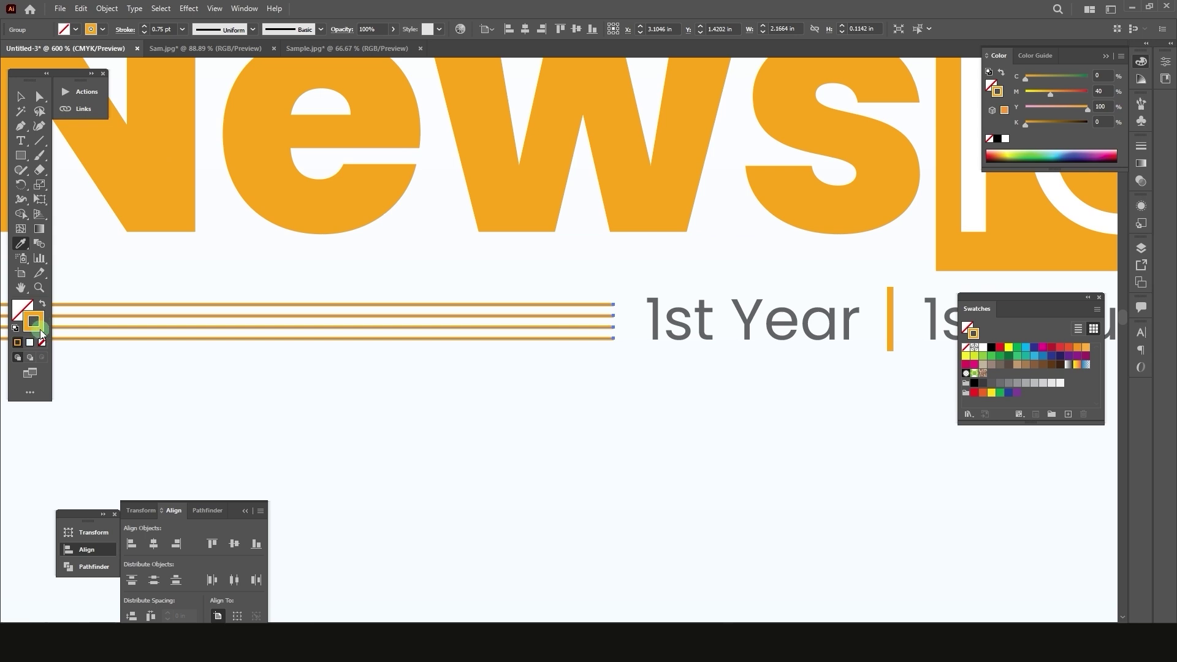
{"action": "left_click", "coordinate": [21, 245]}
{"action": "left_click_drag", "start_coordinate": [21, 244], "coordinate": [68, 241]}
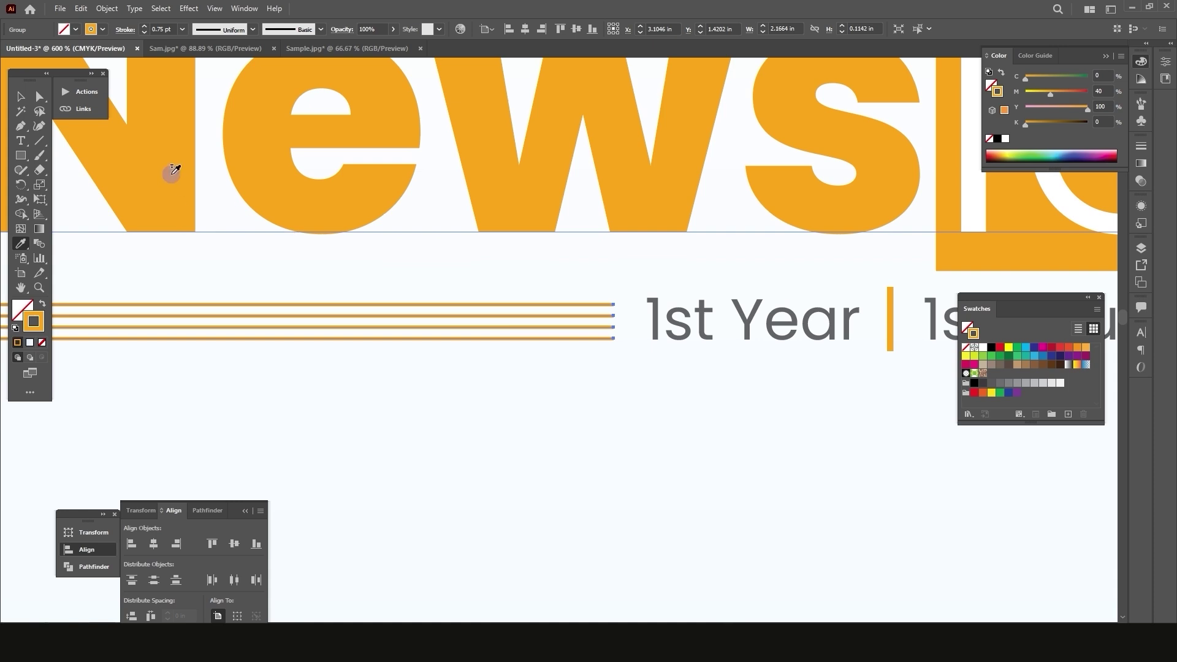
{"action": "scroll", "coordinate": [600, 343], "scroll_direction": "down", "scroll_amount": 3}
{"action": "left_click", "coordinate": [18, 97]}
{"action": "left_click", "coordinate": [247, 140]}
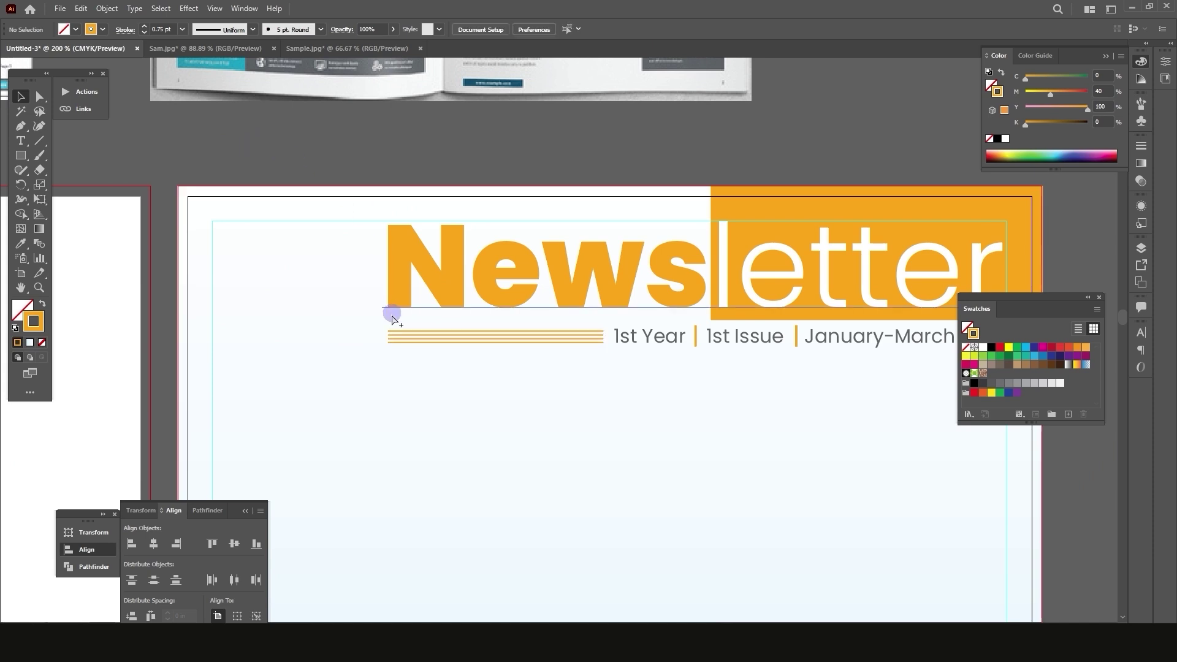
Draw a circle about 1.36 in in diameter at the left margin guide, beside the "Newsletter" title
{"action": "scroll", "coordinate": [394, 306], "scroll_direction": "down", "scroll_amount": 2}
{"action": "scroll", "coordinate": [795, 311], "scroll_direction": "down", "scroll_amount": 1}
{"action": "scroll", "coordinate": [412, 303], "scroll_direction": "up", "scroll_amount": 3}
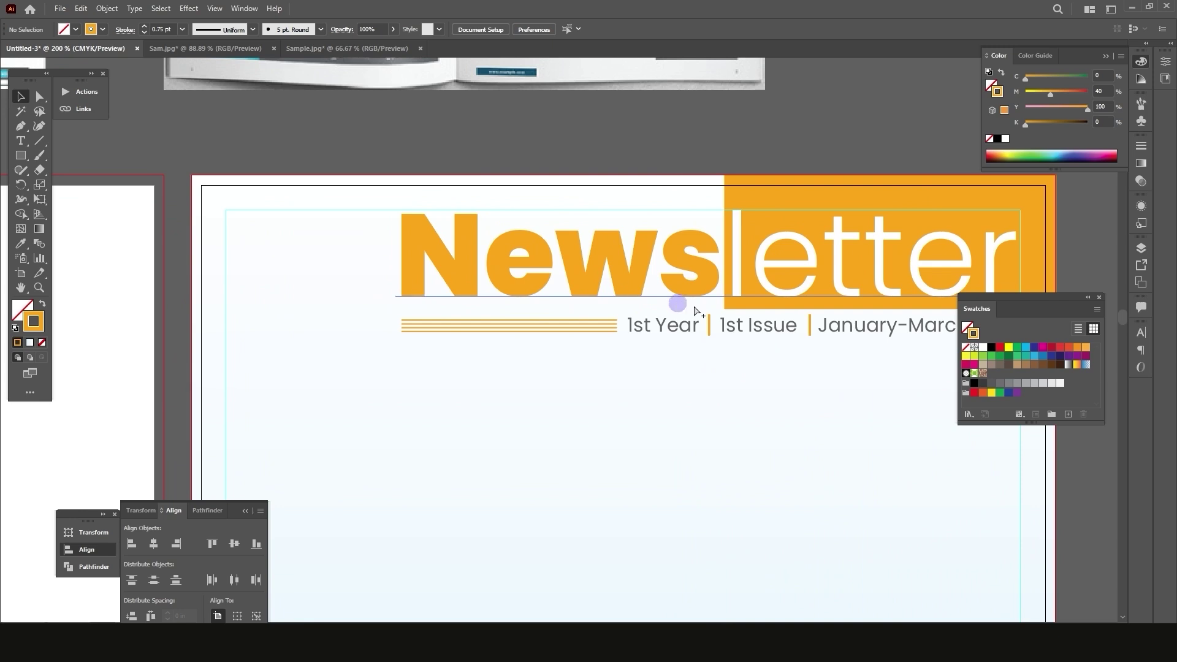
{"action": "left_click", "coordinate": [364, 258]}
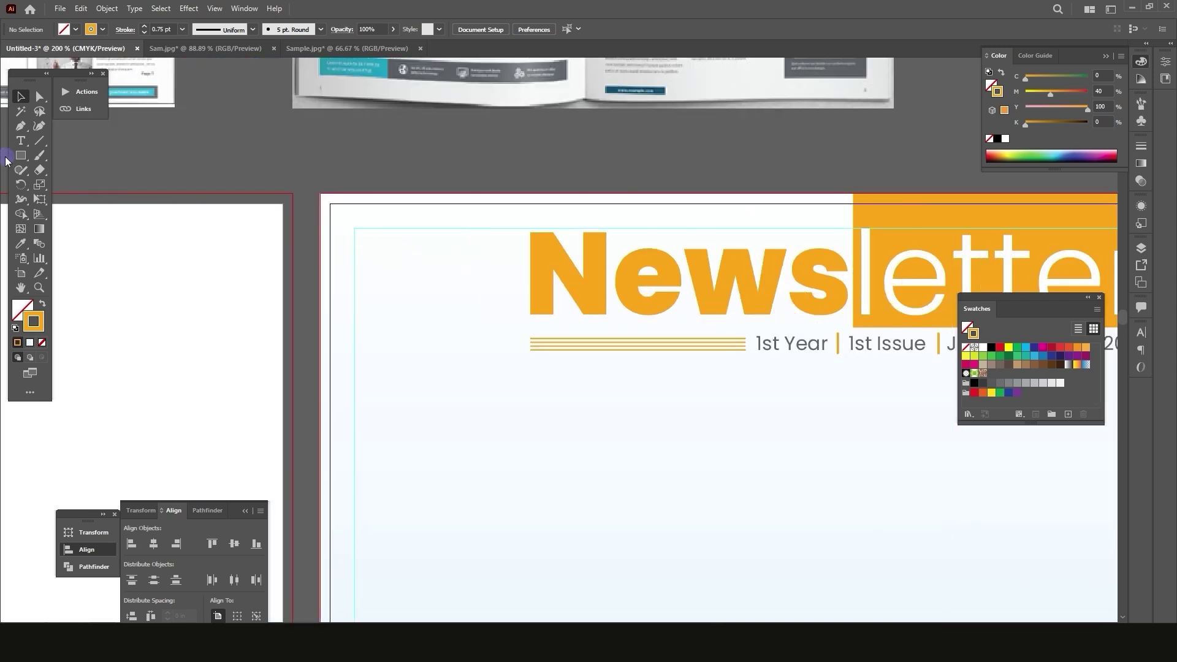
{"action": "left_click_drag", "start_coordinate": [23, 158], "coordinate": [62, 189]}
{"action": "mouse_move", "coordinate": [356, 215]}
{"action": "left_mouse_down"}
{"action": "mouse_move", "coordinate": [491, 326]}
{"action": "mouse_move", "coordinate": [501, 314]}
{"action": "left_mouse_up"}
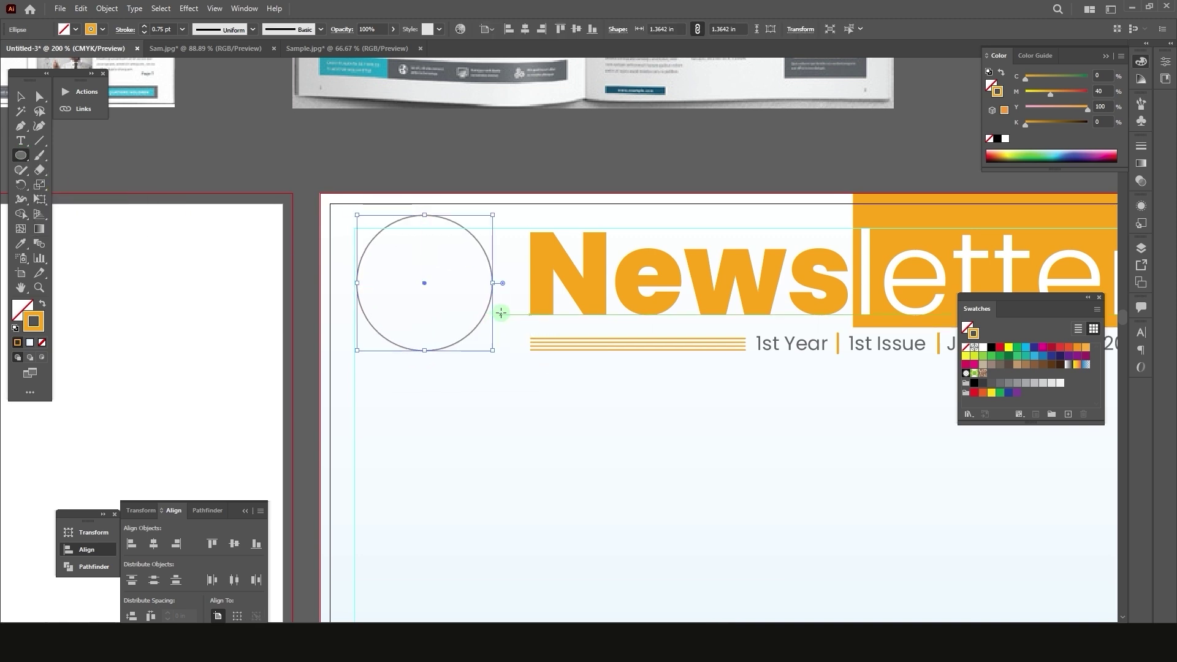
Set the circle's stroke to 15 pt, align it to the inside, and position the ring within the left margin
{"action": "left_click", "coordinate": [144, 27]}
{"action": "left_click", "coordinate": [1142, 148]}
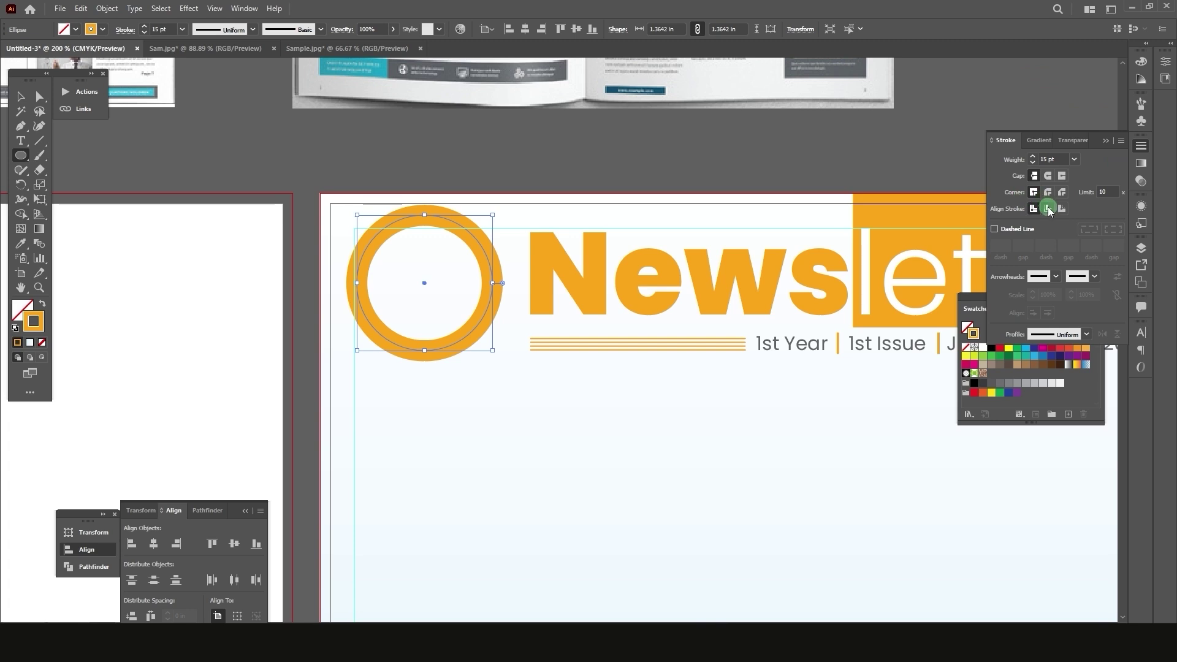
{"action": "left_click", "coordinate": [1049, 207]}
{"action": "left_click", "coordinate": [19, 94]}
{"action": "left_click", "coordinate": [412, 313]}
Draw a vertical orange bar about 0.26 × 0.80 in across the top of the ring and center it on the ring
{"action": "scroll", "coordinate": [412, 313], "scroll_direction": "up", "scroll_amount": 2}
{"action": "left_click_drag", "start_coordinate": [22, 158], "coordinate": [55, 157]}
{"action": "left_click_drag", "start_coordinate": [417, 145], "coordinate": [469, 304]}
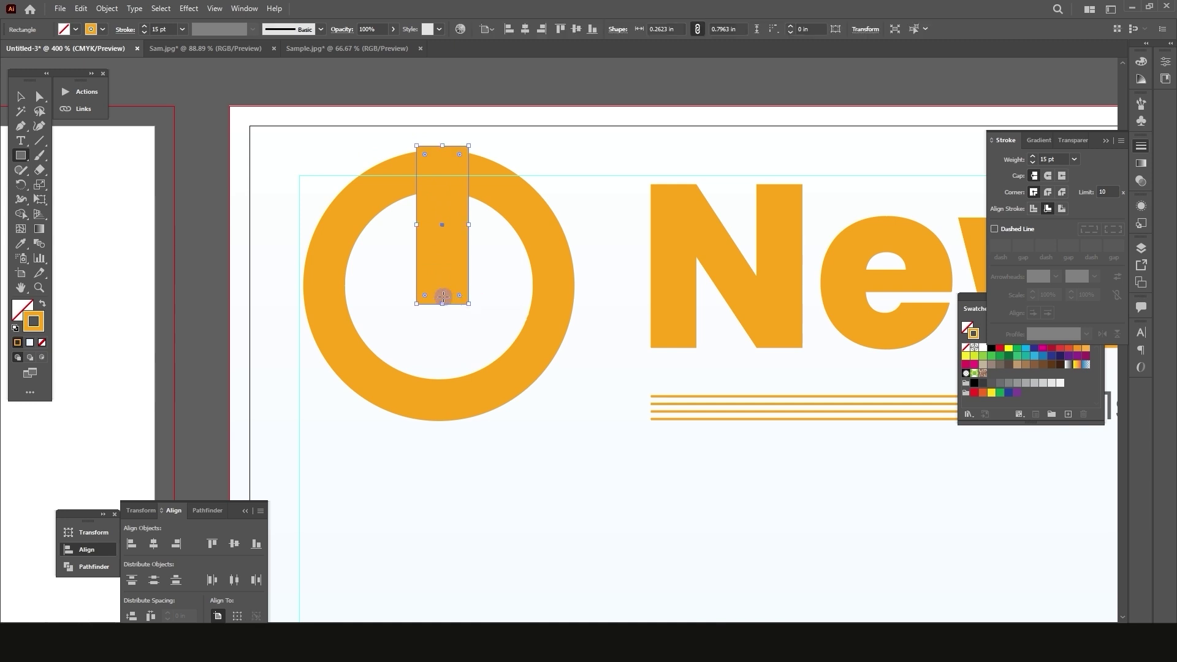
{"action": "left_click", "coordinate": [20, 96]}
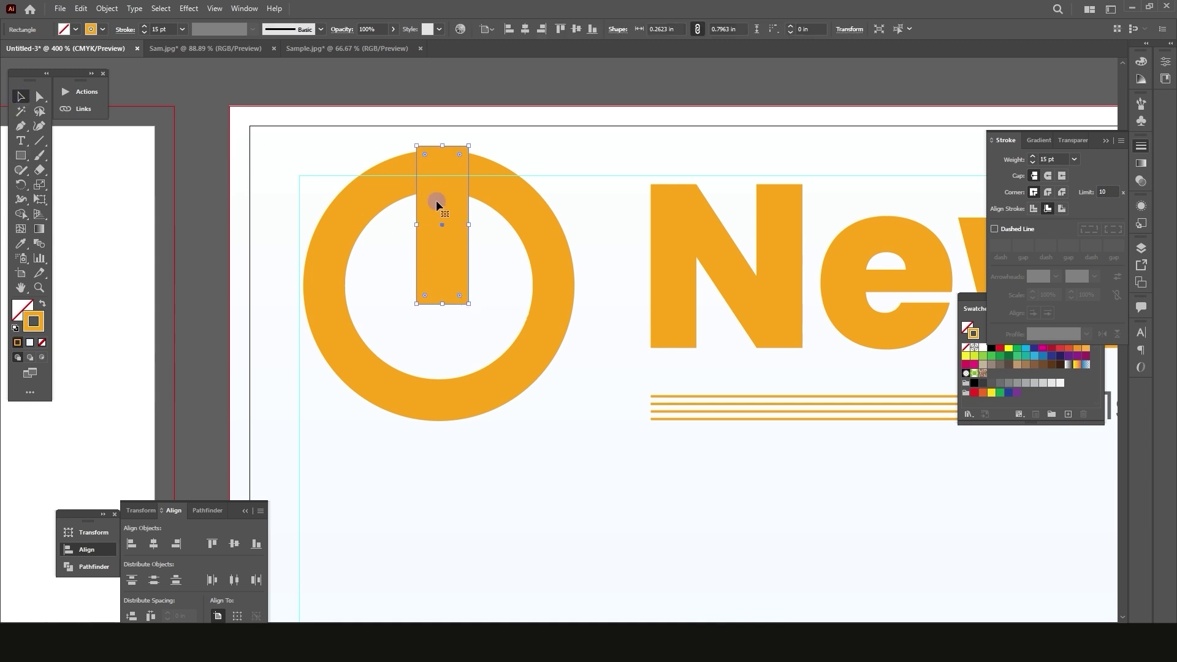
{"action": "scroll", "coordinate": [440, 197], "scroll_direction": "up", "scroll_amount": 1}
{"action": "mouse_move", "coordinate": [438, 217]}
{"action": "left_mouse_down"}
{"action": "mouse_move", "coordinate": [435, 235]}
{"action": "mouse_move", "coordinate": [443, 200]}
{"action": "left_mouse_up"}
Duplicate the vertical bar to the bottom of the ring and group the two bars
{"action": "scroll", "coordinate": [435, 227], "scroll_direction": "down", "scroll_amount": 2}
{"action": "left_click_drag", "start_coordinate": [447, 230], "coordinate": [448, 375]}
{"action": "left_click", "coordinate": [443, 258], "text": "shift"}
{"action": "key", "text": "ctrl+g"}
{"action": "left_click_drag", "start_coordinate": [441, 427], "coordinate": [440, 387]}
{"action": "scroll", "coordinate": [466, 288], "scroll_direction": "down", "scroll_amount": 2}
Round the inner ends of the upper and lower bars inside the ring
{"action": "left_click", "coordinate": [468, 213]}
{"action": "scroll", "coordinate": [441, 291], "scroll_direction": "up", "scroll_amount": 4}
{"action": "key", "text": "a"}
{"action": "left_click_drag", "start_coordinate": [429, 345], "coordinate": [514, 320]}
{"action": "left_click_drag", "start_coordinate": [439, 254], "coordinate": [556, 214]}
{"action": "left_click_drag", "start_coordinate": [529, 224], "coordinate": [513, 189]}
{"action": "left_click", "coordinate": [552, 260]}
{"action": "scroll", "coordinate": [513, 348], "scroll_direction": "down", "scroll_amount": 2}
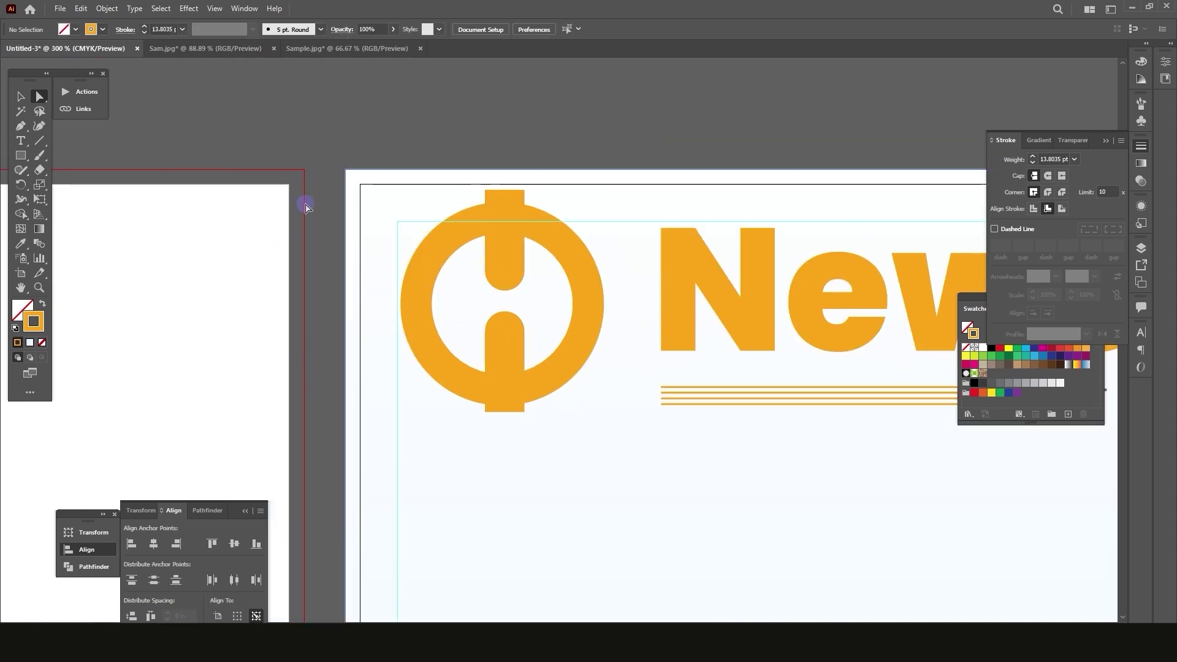
Shorten the two rounded bars to widen the gap between them in the middle of the ring
{"action": "left_click", "coordinate": [21, 96]}
{"action": "left_click", "coordinate": [514, 347]}
{"action": "scroll", "coordinate": [502, 329], "scroll_direction": "up", "scroll_amount": 1}
{"action": "left_click_drag", "start_coordinate": [506, 144], "coordinate": [512, 185]}
{"action": "left_click", "coordinate": [39, 96]}
{"action": "left_click", "coordinate": [552, 288]}
Add the text "Logo" in Poppins ExtraBold and scale it to fit between the bars at the center of the ring
{"action": "left_click", "coordinate": [20, 141]}
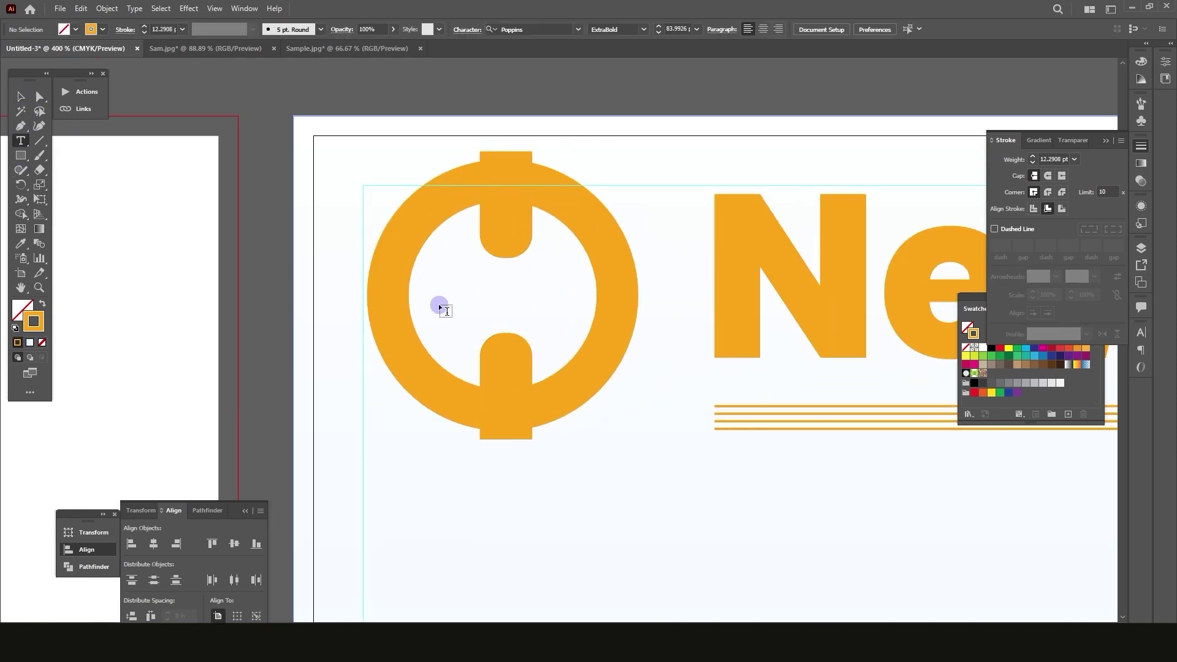
{"action": "left_click", "coordinate": [460, 314]}
{"action": "type", "text": "Logo"}
{"action": "left_click", "coordinate": [21, 96]}
{"action": "scroll", "coordinate": [461, 262], "scroll_direction": "down", "scroll_amount": 1}
{"action": "left_click_drag", "start_coordinate": [881, 149], "coordinate": [571, 336]}
{"action": "left_click_drag", "start_coordinate": [556, 371], "coordinate": [537, 290]}
{"action": "left_click", "coordinate": [392, 335]}
{"action": "scroll", "coordinate": [393, 331], "scroll_direction": "down", "scroll_amount": 2}
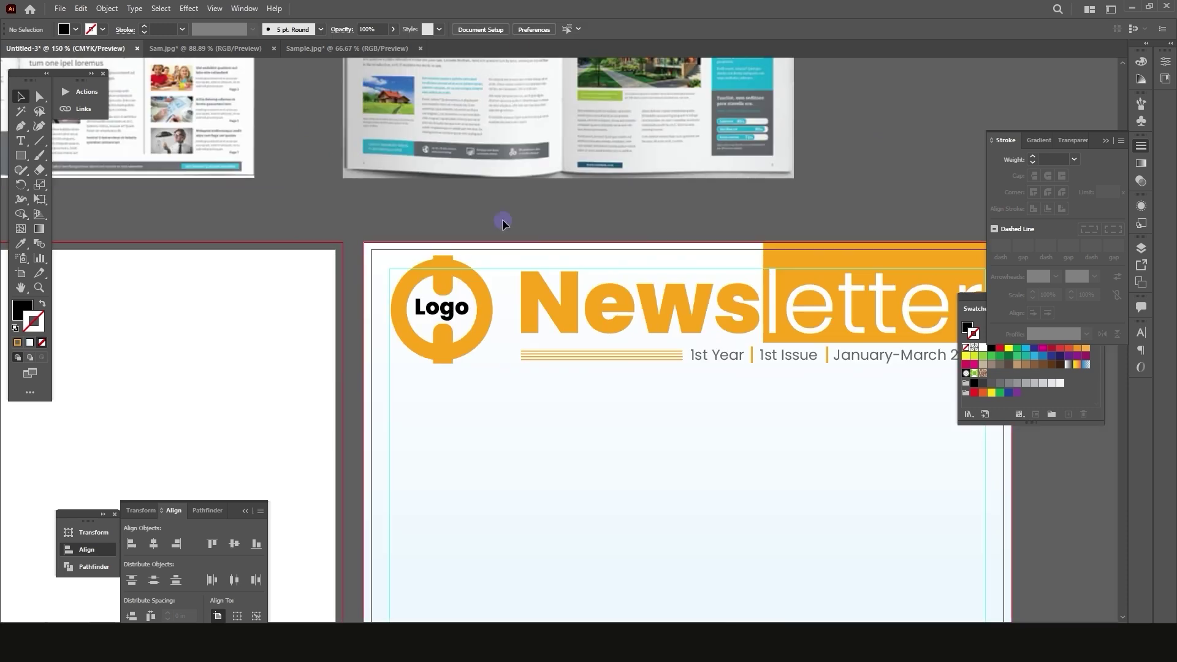
Group the logo parts and scale the logo down to about 1.04 in wide near the left margin guide
{"action": "scroll", "coordinate": [403, 340], "scroll_direction": "up", "scroll_amount": 2}
{"action": "key", "text": "ctrl+g"}
{"action": "left_click_drag", "start_coordinate": [381, 355], "coordinate": [559, 195]}
{"action": "left_click_drag", "start_coordinate": [528, 339], "coordinate": [505, 336]}
{"action": "scroll", "coordinate": [371, 362], "scroll_direction": "down", "scroll_amount": 2}
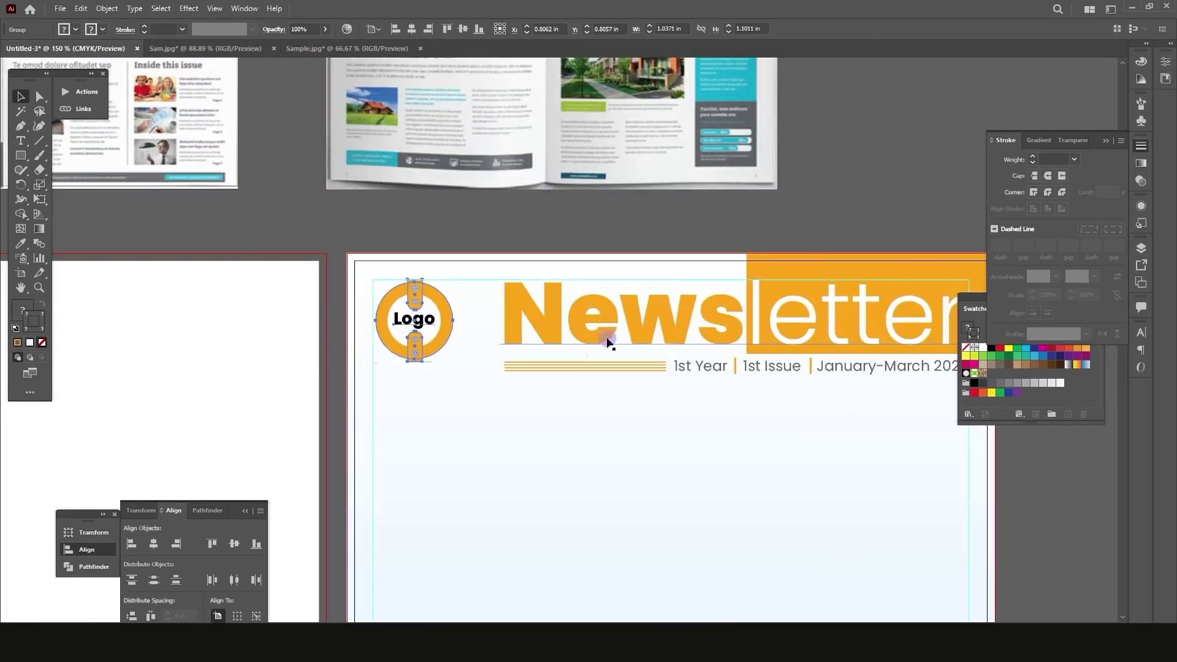
Enlarge the logo to about 1.13 in wide and scale up the title and issue line to fill the width between the margin guides
{"action": "scroll", "coordinate": [424, 300], "scroll_direction": "down", "scroll_amount": 1}
{"action": "left_click_drag", "start_coordinate": [384, 370], "coordinate": [814, 288]}
{"action": "left_click_drag", "start_coordinate": [393, 351], "coordinate": [517, 354]}
{"action": "left_click", "coordinate": [368, 386]}
{"action": "scroll", "coordinate": [378, 316], "scroll_direction": "up", "scroll_amount": 3}
{"action": "scroll", "coordinate": [454, 359], "scroll_direction": "down", "scroll_amount": 2}
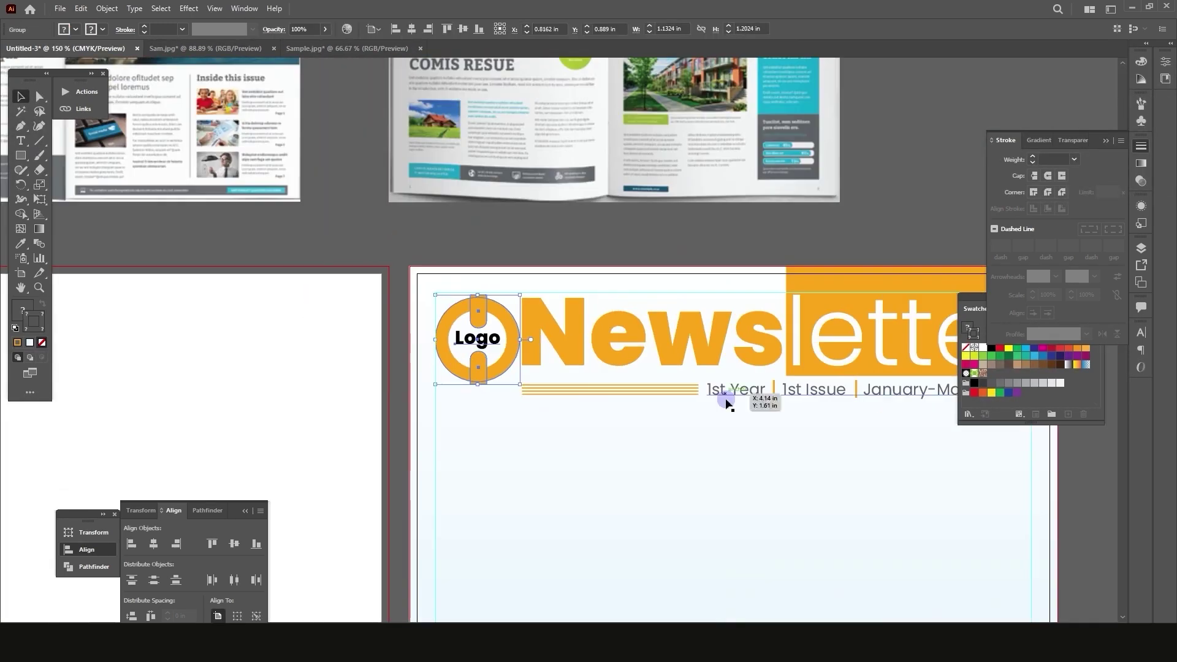
{"action": "scroll", "coordinate": [583, 349], "scroll_direction": "down", "scroll_amount": 1}
{"action": "left_click", "coordinate": [949, 457]}
{"action": "scroll", "coordinate": [981, 500], "scroll_direction": "down", "scroll_amount": 2}
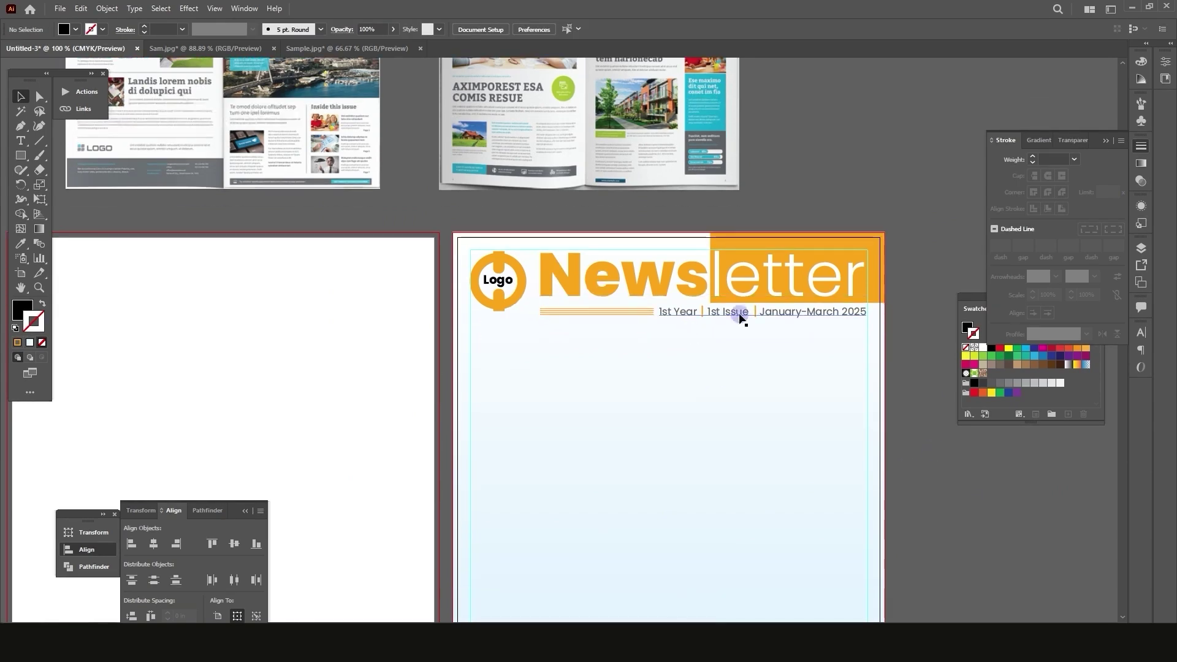
{"action": "scroll", "coordinate": [498, 258], "scroll_direction": "up", "scroll_amount": 3}
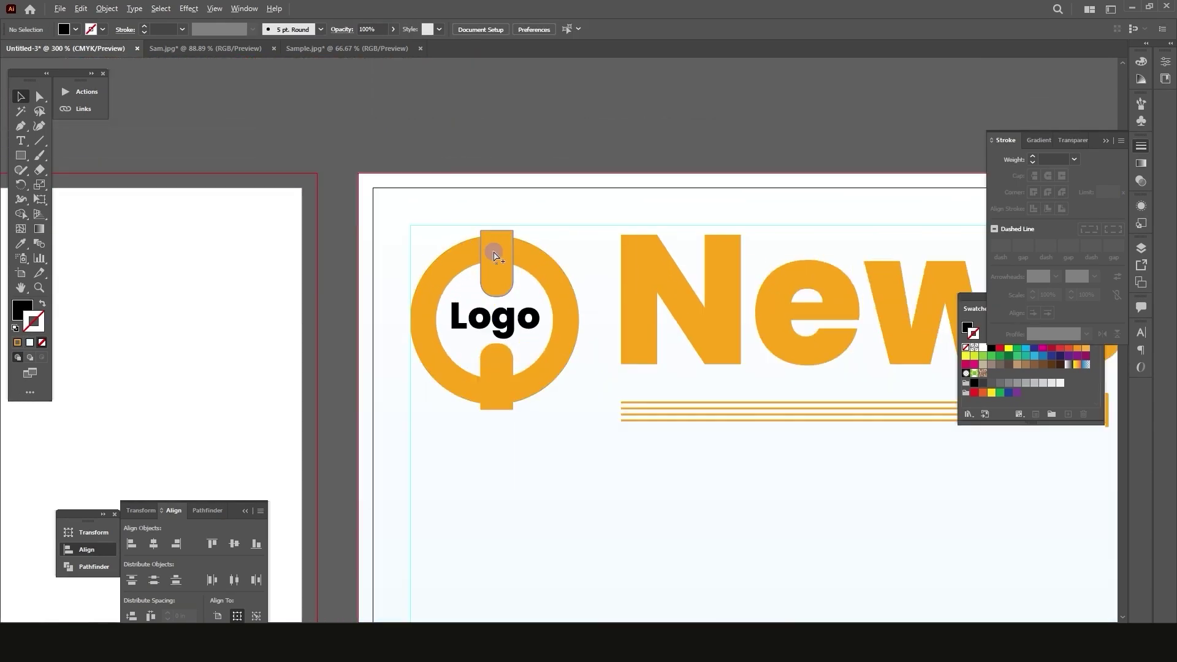
Nudge the logo group up so its upper edge meets the top margin guide
{"action": "scroll", "coordinate": [493, 252], "scroll_direction": "up", "scroll_amount": 1}
{"action": "left_click_drag", "start_coordinate": [497, 260], "coordinate": [498, 252]}
{"action": "scroll", "coordinate": [295, 283], "scroll_direction": "down", "scroll_amount": 2}
{"action": "scroll", "coordinate": [358, 281], "scroll_direction": "down", "scroll_amount": 2}
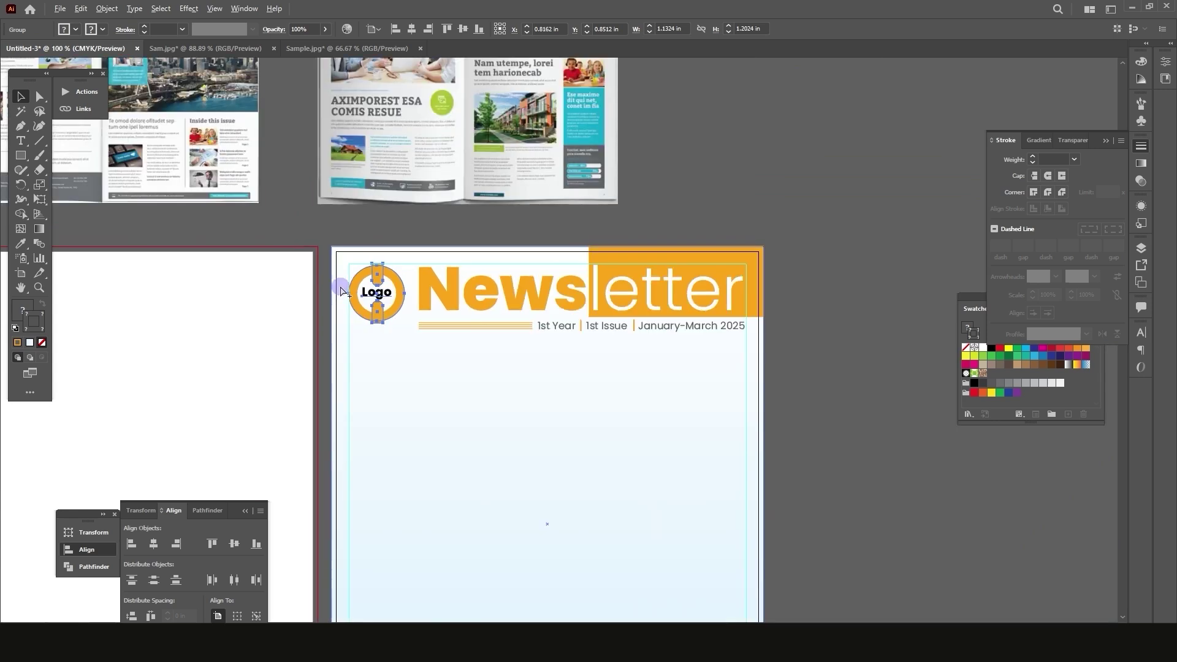
Try moving the front page's background rectangle and undo each move
{"action": "left_click", "coordinate": [674, 445]}
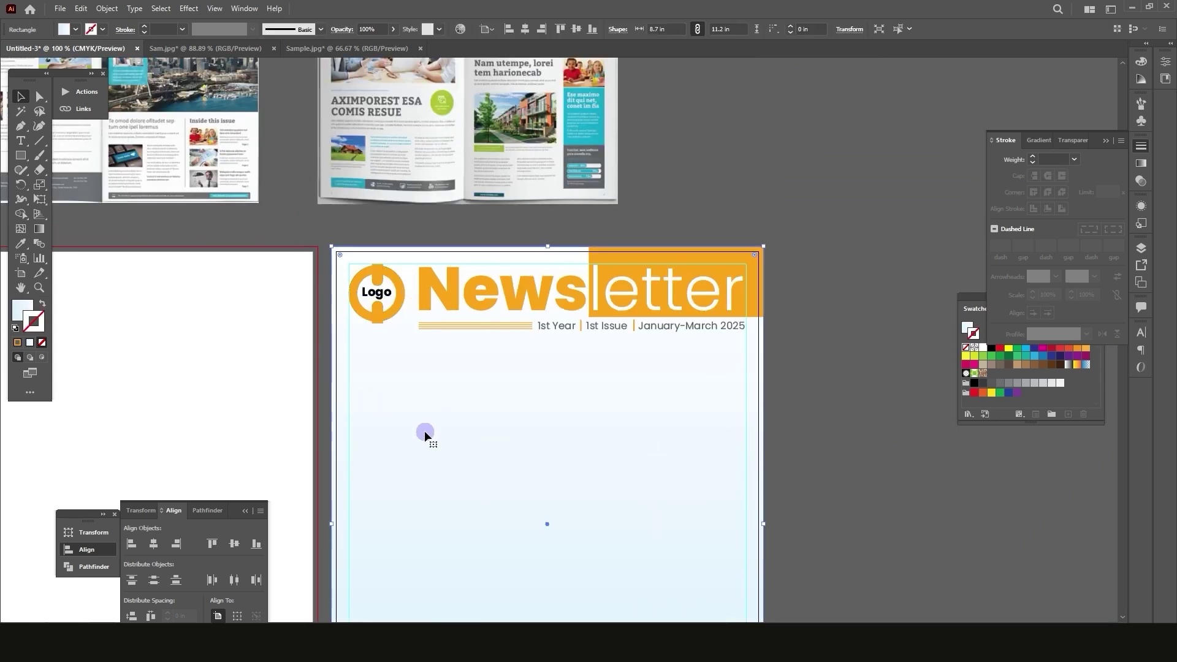
{"action": "left_click_drag", "start_coordinate": [433, 451], "coordinate": [585, 443]}
{"action": "key", "text": "ctrl+z"}
{"action": "left_click_drag", "start_coordinate": [421, 447], "coordinate": [426, 446]}
{"action": "key", "text": "ctrl+z"}
{"action": "left_click", "coordinate": [829, 452]}
{"action": "scroll", "coordinate": [593, 373], "scroll_direction": "down", "scroll_amount": 1}
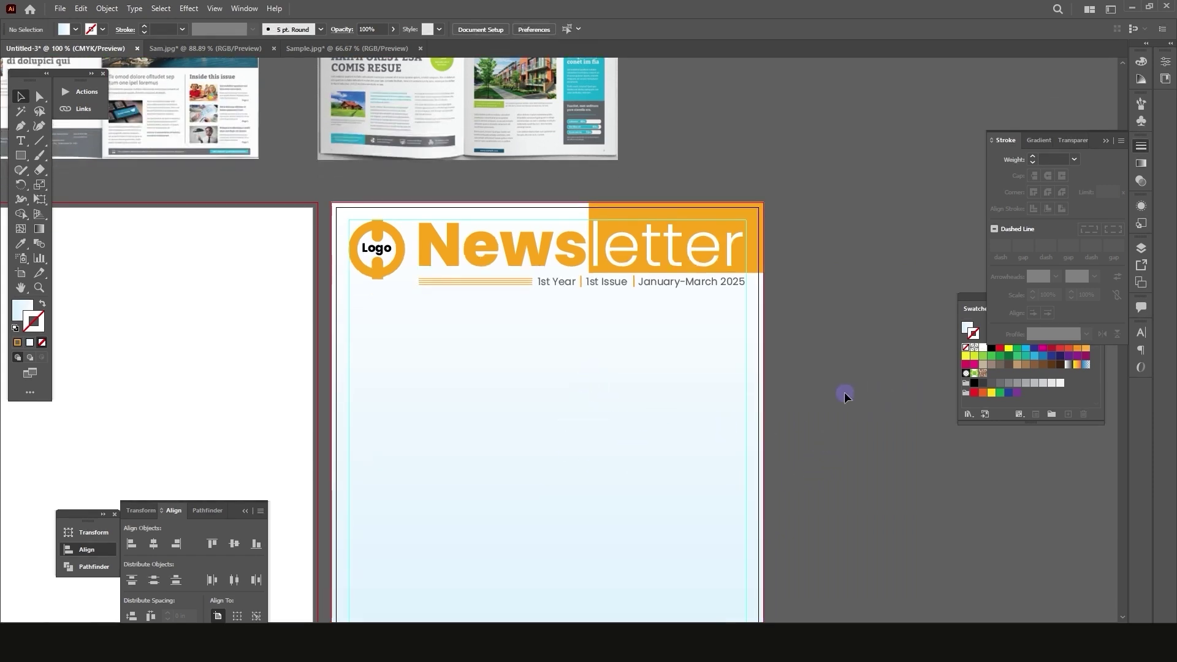
{"action": "left_click", "coordinate": [487, 392]}
{"action": "scroll", "coordinate": [493, 387], "scroll_direction": "down", "scroll_amount": 3}
{"action": "scroll", "coordinate": [493, 387], "scroll_direction": "down", "scroll_amount": 2}
{"action": "scroll", "coordinate": [493, 387], "scroll_direction": "up", "scroll_amount": 3}
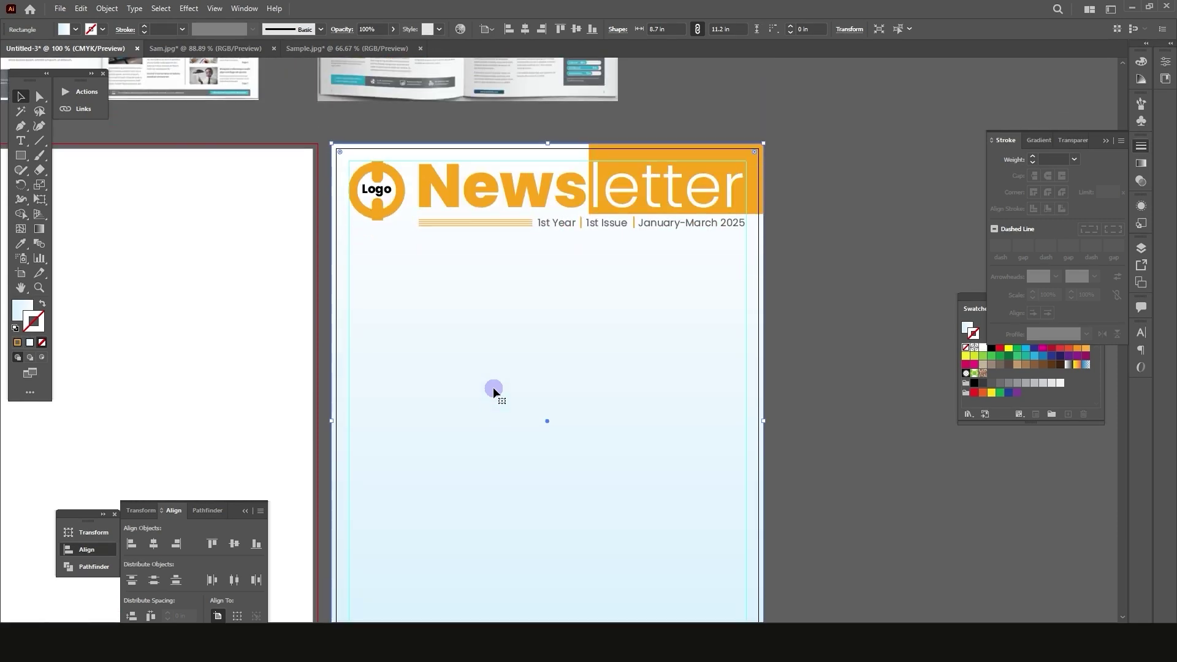
{"action": "key", "text": "ctrl"}
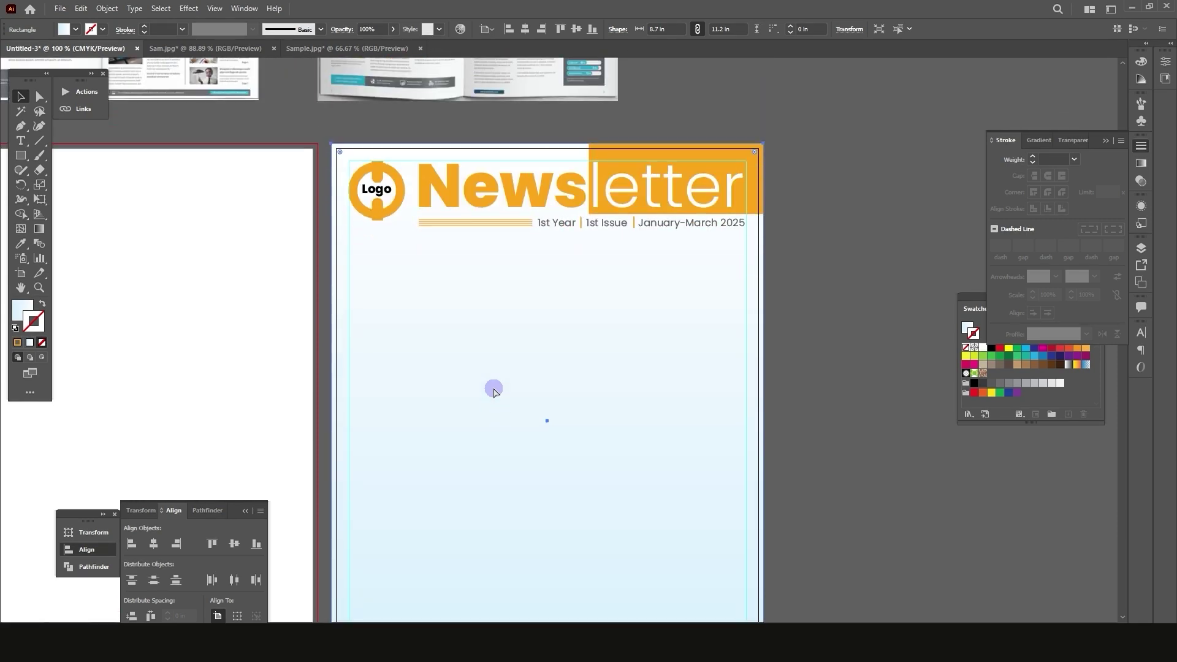
{"action": "key", "text": "ctrl+shift+a"}
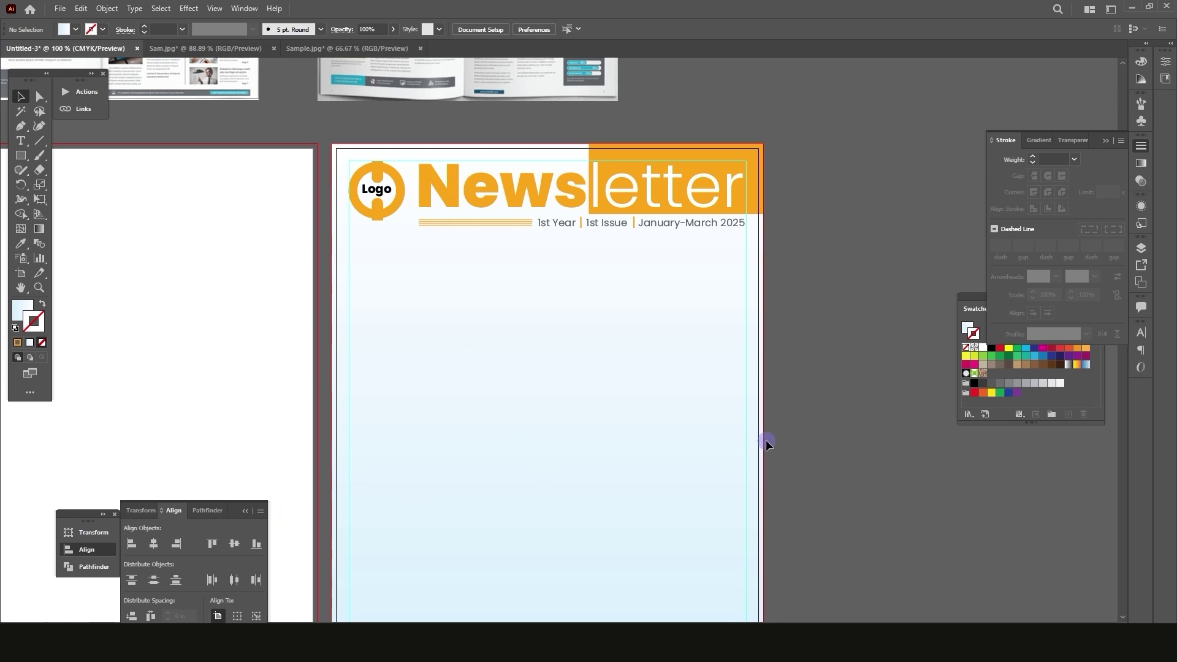
{"action": "scroll", "coordinate": [529, 250], "scroll_direction": "down", "scroll_amount": 2}
{"action": "scroll", "coordinate": [576, 253], "scroll_direction": "up", "scroll_amount": 2}
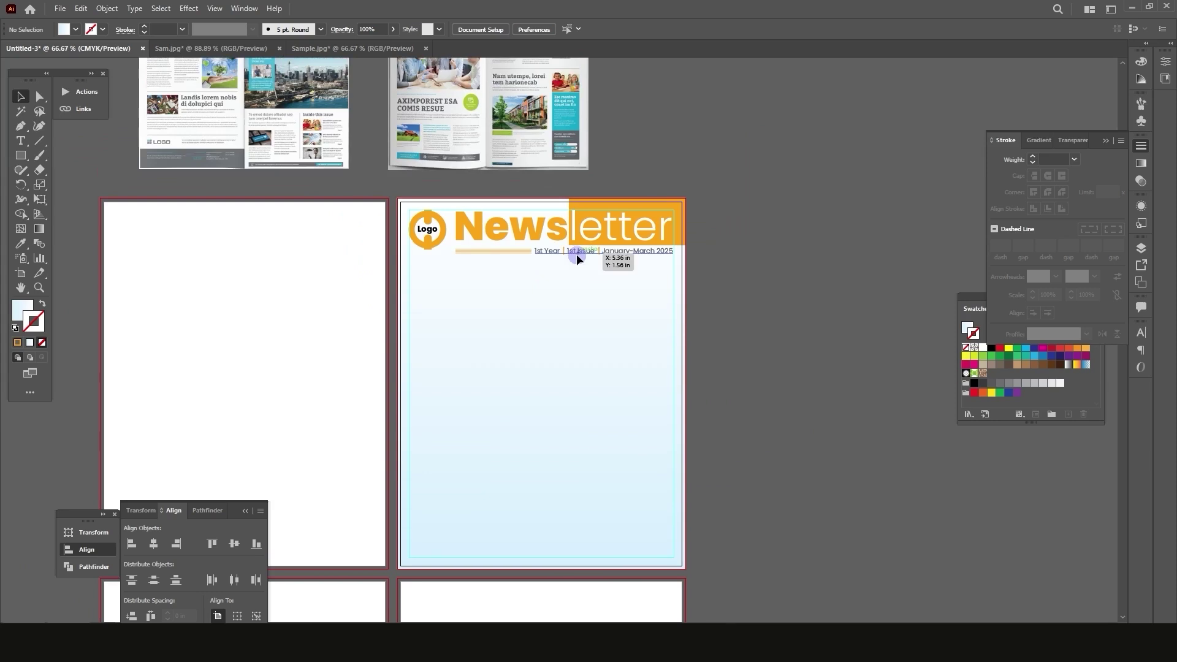
{"action": "scroll", "coordinate": [442, 277], "scroll_direction": "up", "scroll_amount": 1}
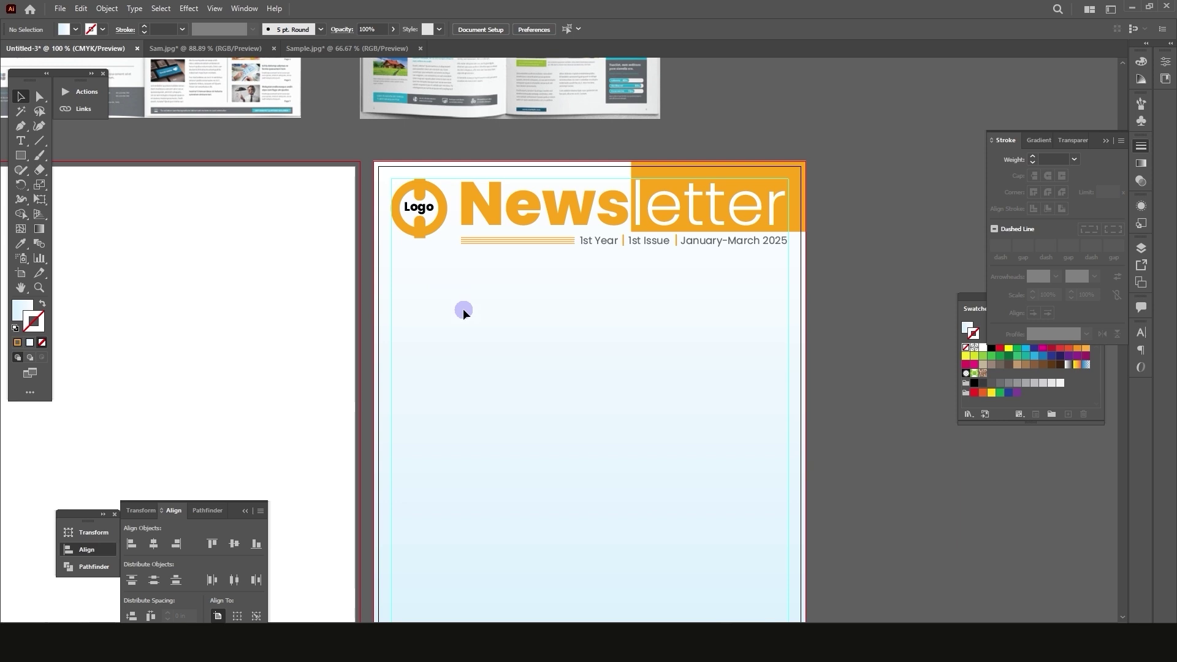
{"action": "scroll", "coordinate": [462, 308], "scroll_direction": "down", "scroll_amount": 1}
{"action": "scroll", "coordinate": [463, 307], "scroll_direction": "up", "scroll_amount": 1}
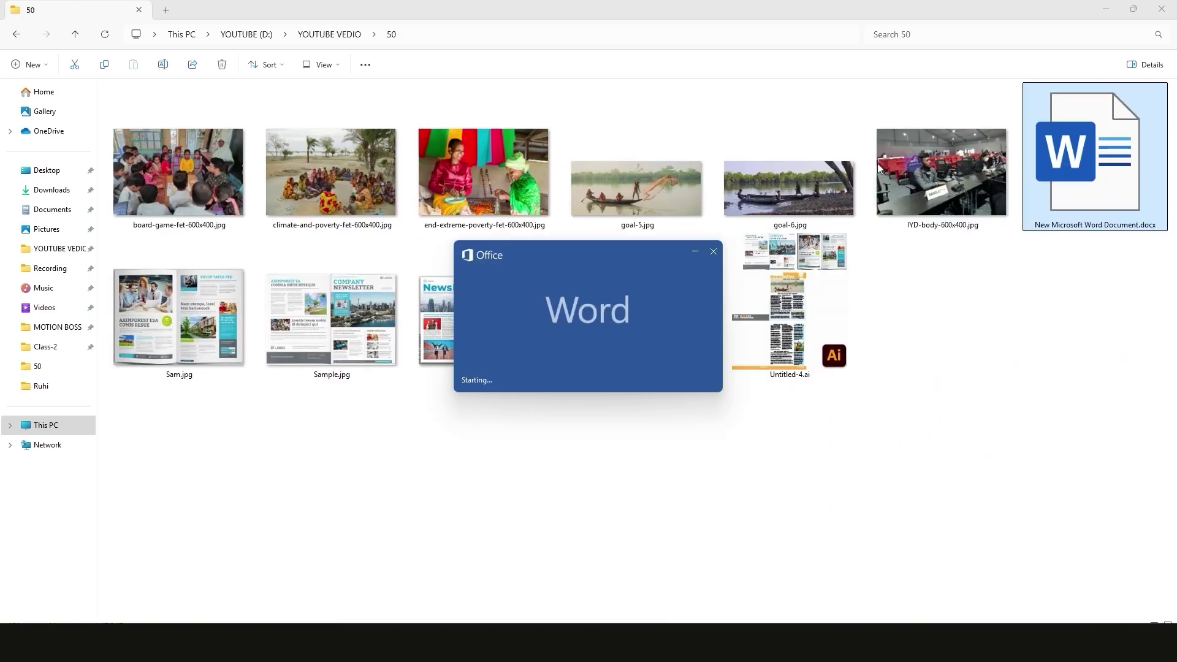
Copy the heading "Youth reboot Bangladesh" from the Word document New Microsoft Word Document.docx
{"action": "scroll", "coordinate": [362, 213], "scroll_direction": "down", "scroll_amount": 3}
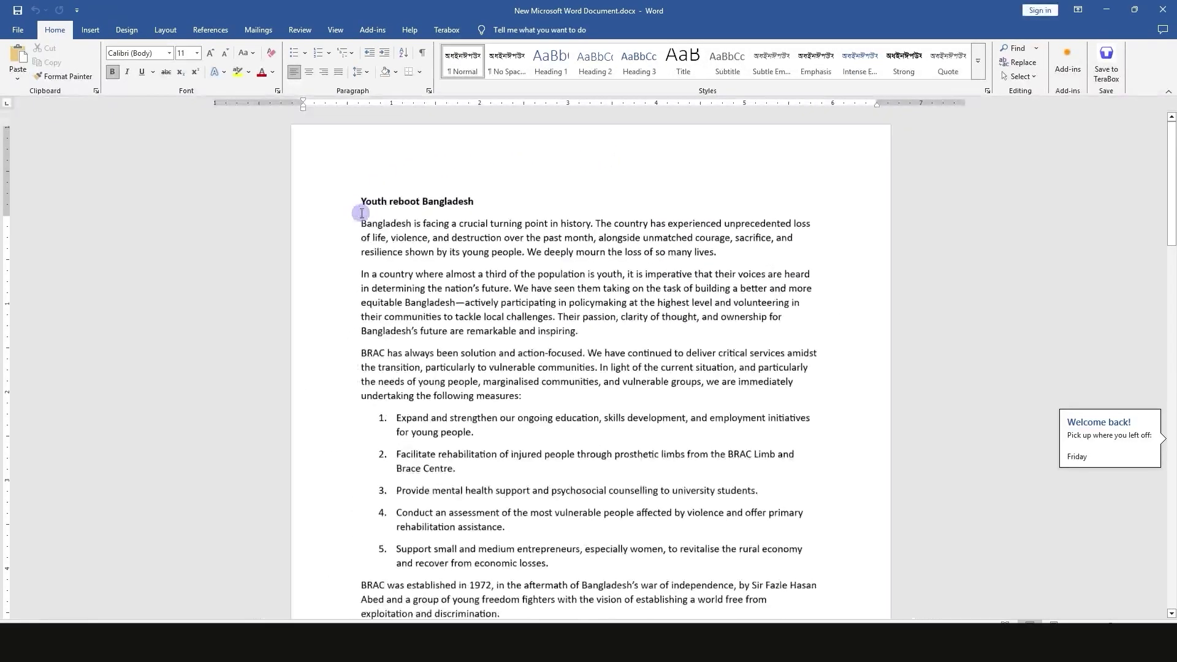
{"action": "left_click_drag", "start_coordinate": [504, 199], "coordinate": [365, 199]}
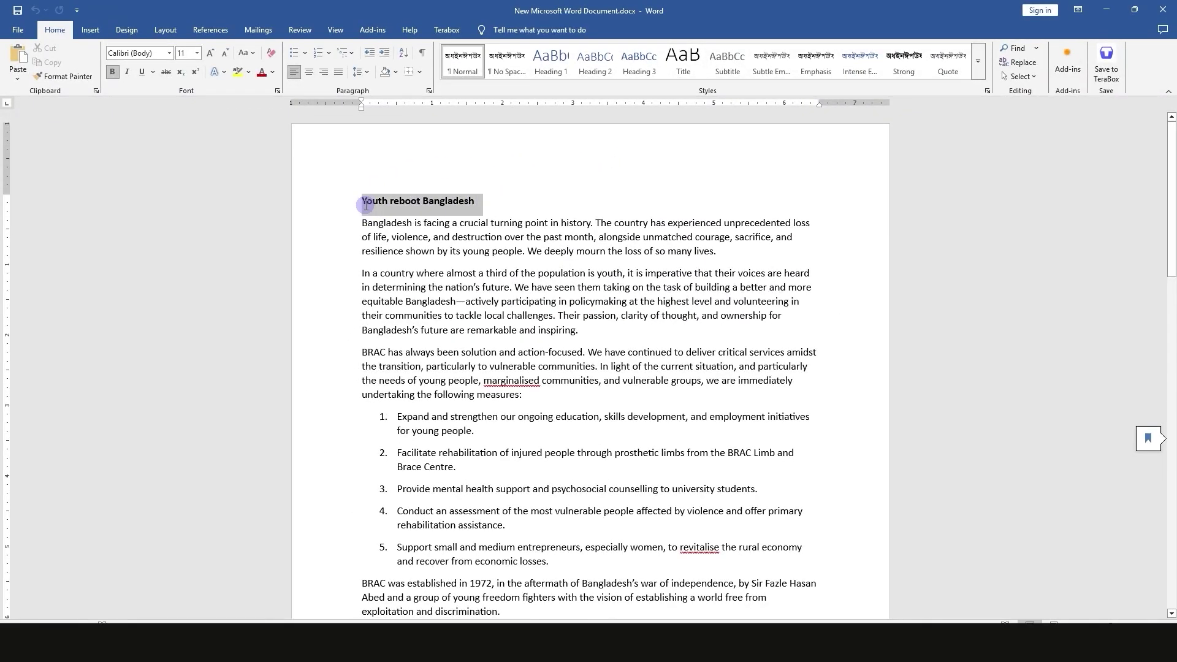
{"action": "key", "text": "ctrl+c"}
Switch to Illustrator and paste the copied heading as point text on the front page below the masthead
{"action": "left_click", "coordinate": [791, 644]}
{"action": "key", "text": "t"}
{"action": "left_click", "coordinate": [526, 397]}
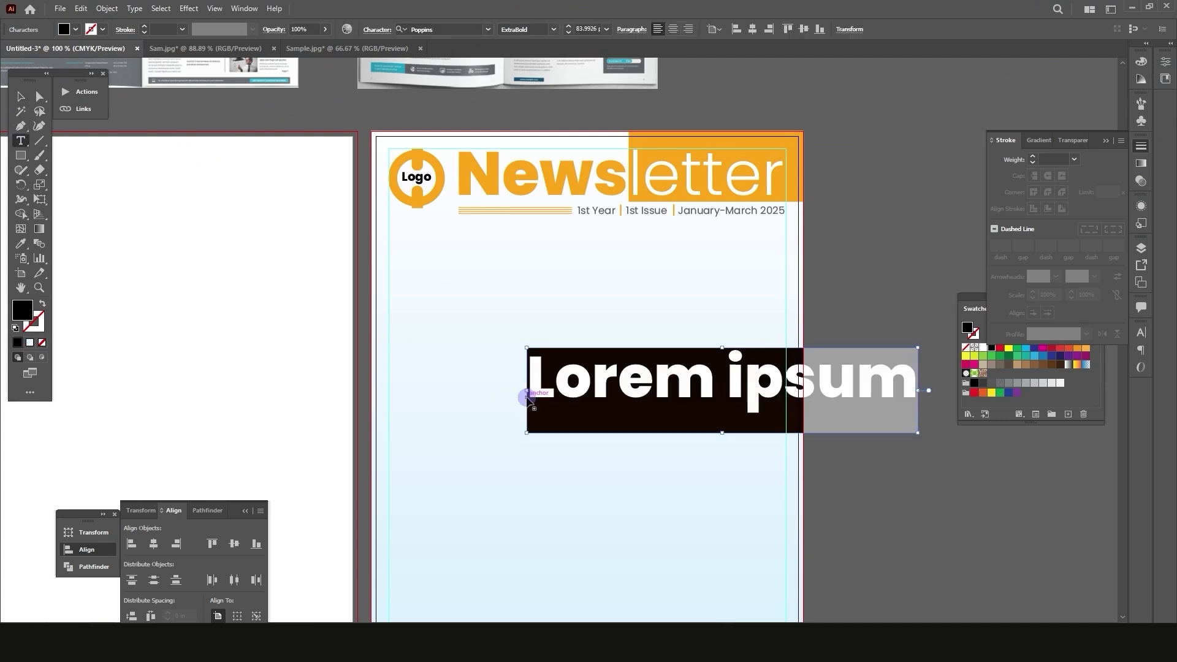
{"action": "key", "text": "ctrl+v"}
{"action": "left_click", "coordinate": [26, 96]}
Set the pasted heading to Poppins Medium at 24 pt and move it near the horizontal center of the page, leaving space below the masthead
{"action": "left_click", "coordinate": [1116, 140]}
{"action": "left_click", "coordinate": [553, 29]}
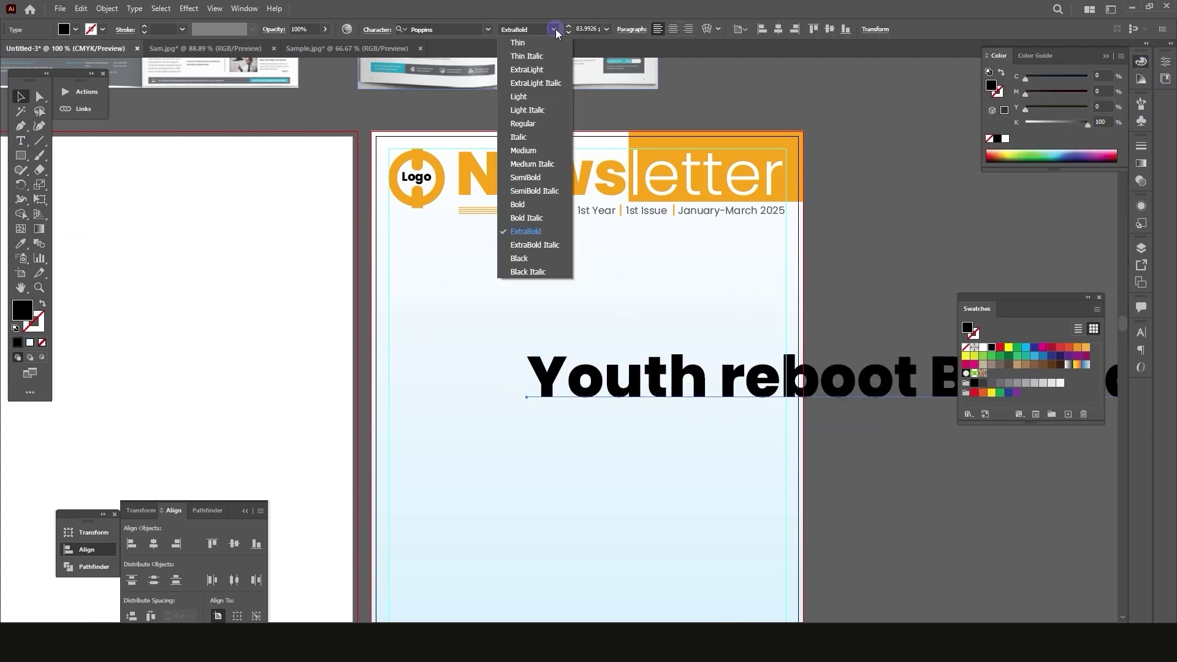
{"action": "left_click", "coordinate": [523, 150]}
{"action": "left_click", "coordinate": [605, 29]}
{"action": "left_click", "coordinate": [613, 181]}
{"action": "left_click_drag", "start_coordinate": [631, 394], "coordinate": [600, 351]}
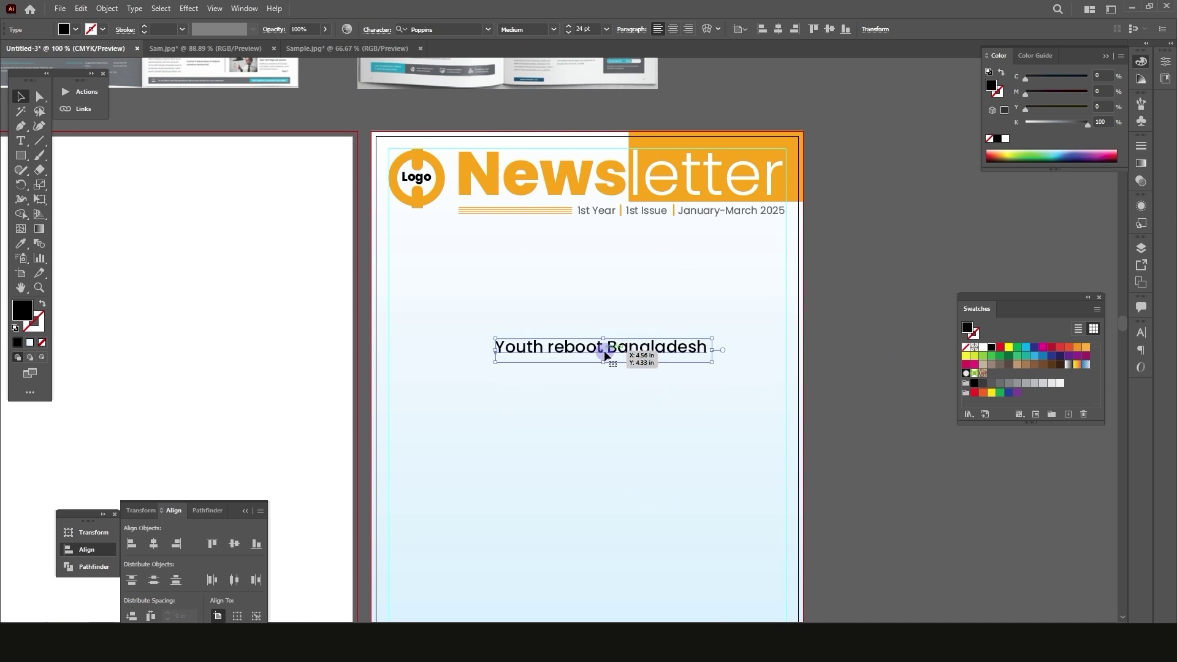
{"action": "left_click_drag", "start_coordinate": [605, 351], "coordinate": [604, 369]}
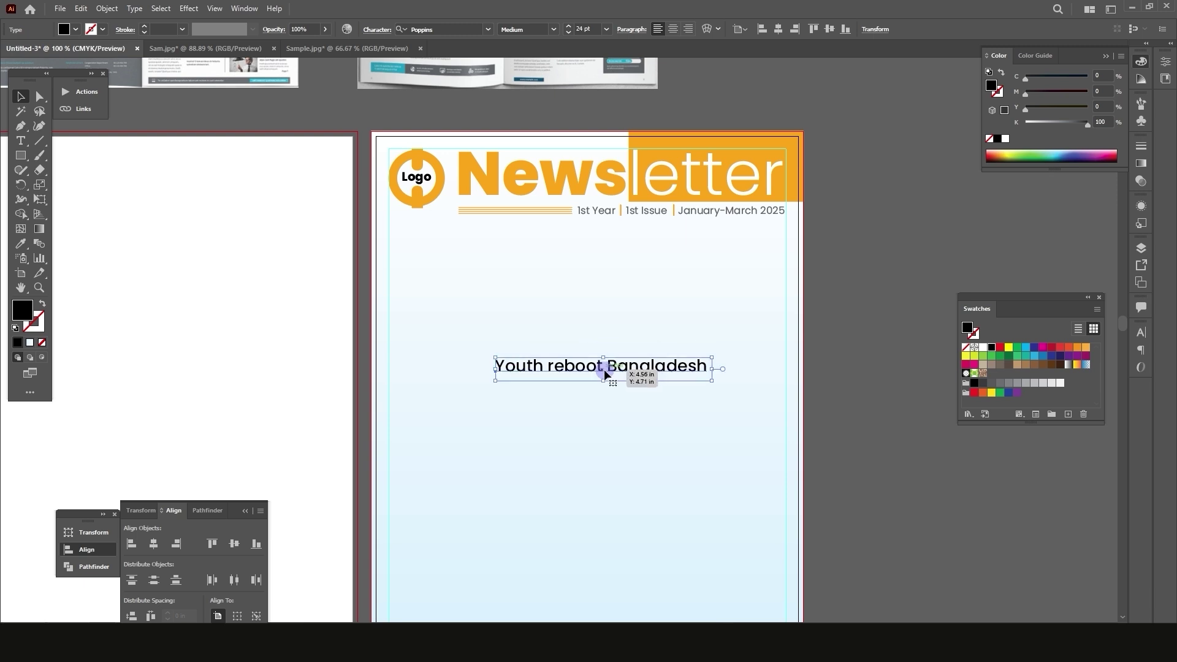
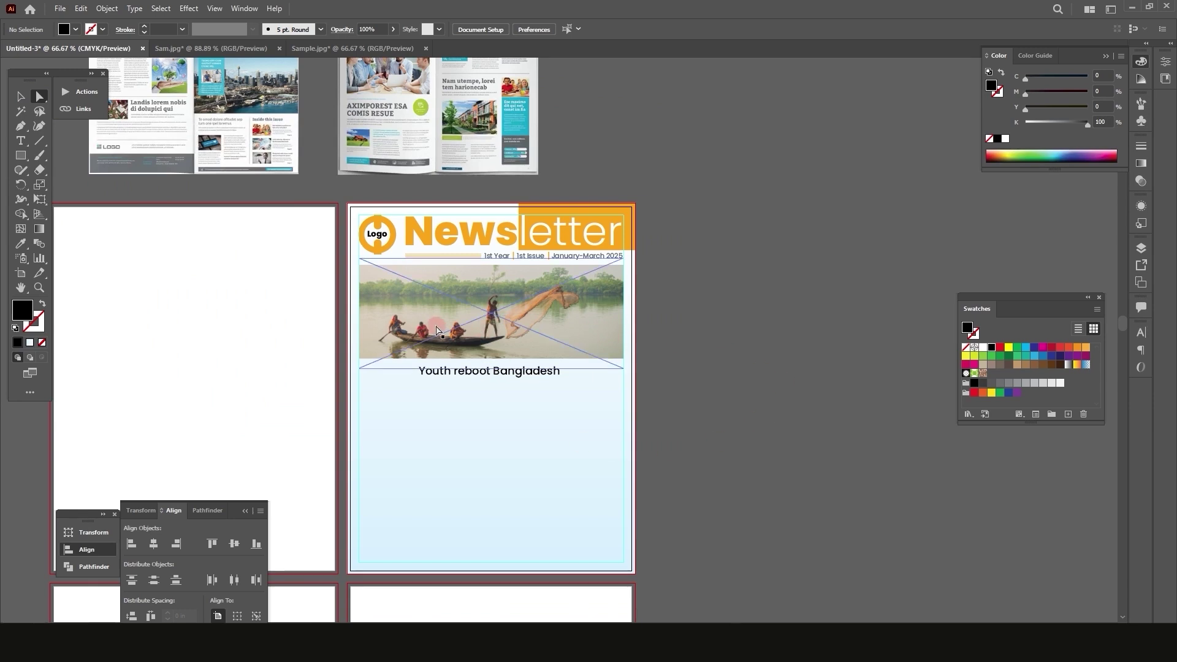
Embed the linked boat photo goal-5.jpg below the masthead into the document
{"action": "left_click", "coordinate": [79, 114]}
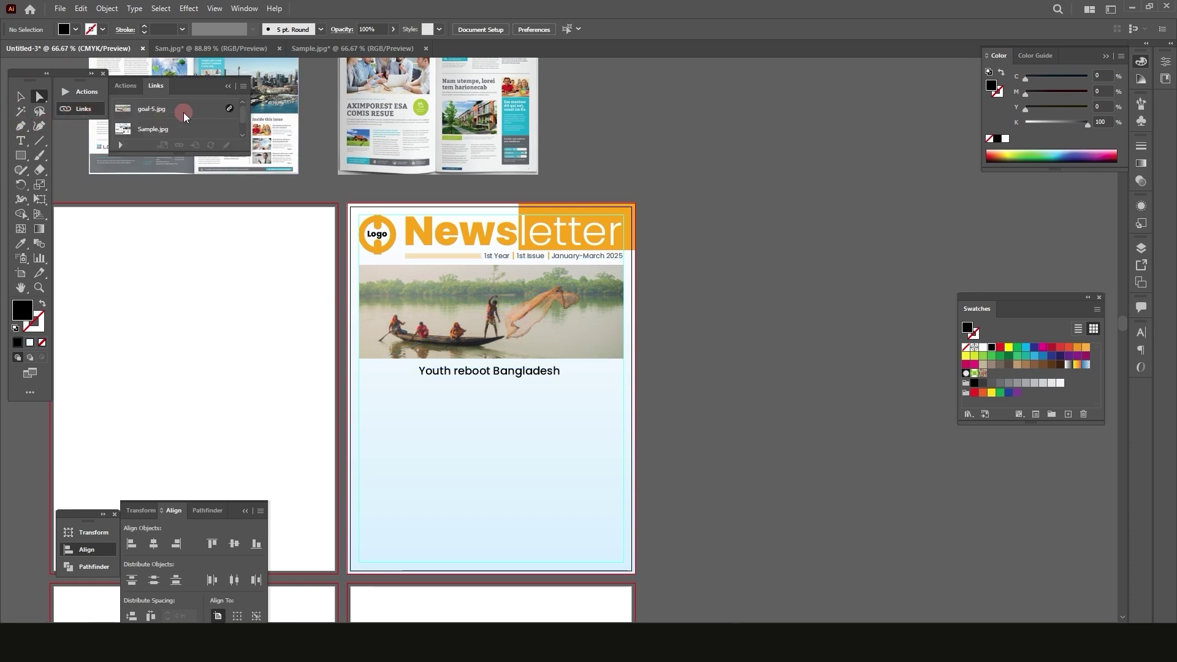
{"action": "left_click", "coordinate": [228, 108]}
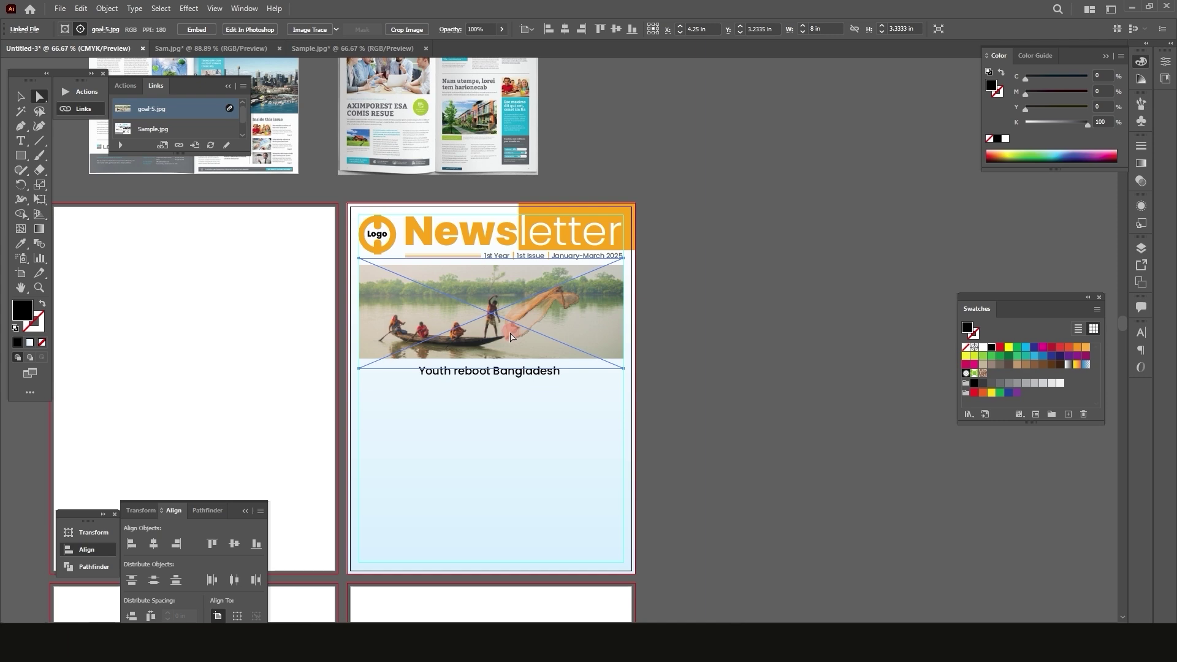
{"action": "scroll", "coordinate": [484, 314], "scroll_direction": "up", "scroll_amount": 2}
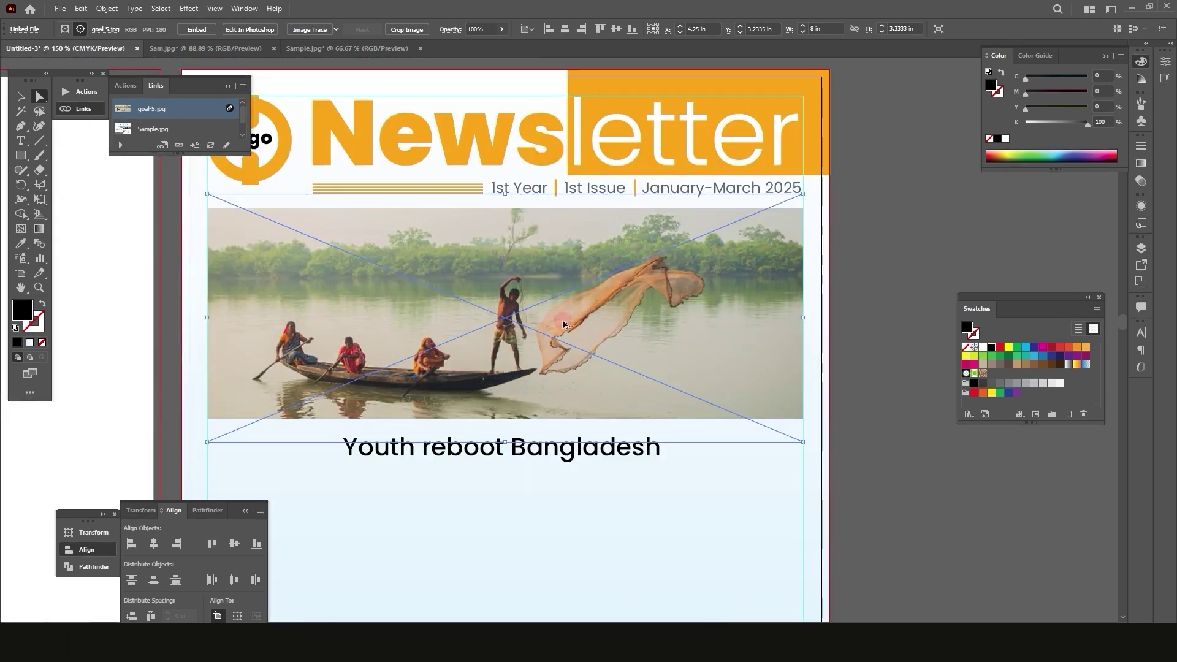
{"action": "scroll", "coordinate": [491, 319], "scroll_direction": "down", "scroll_amount": 1}
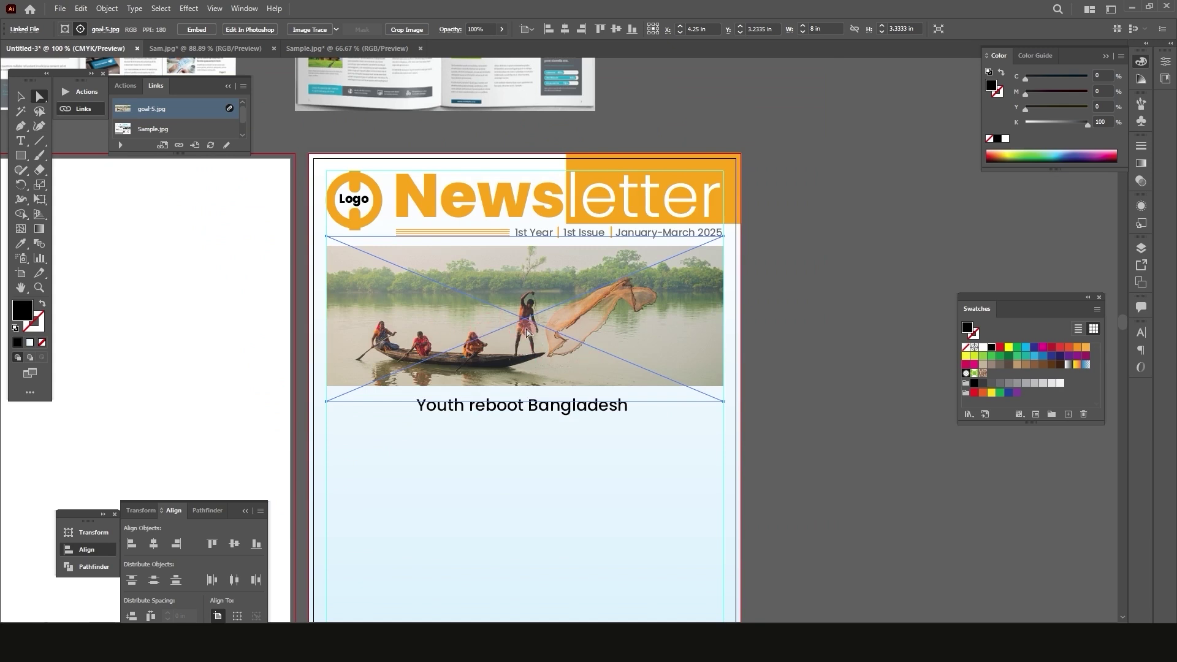
{"action": "left_click", "coordinate": [202, 28]}
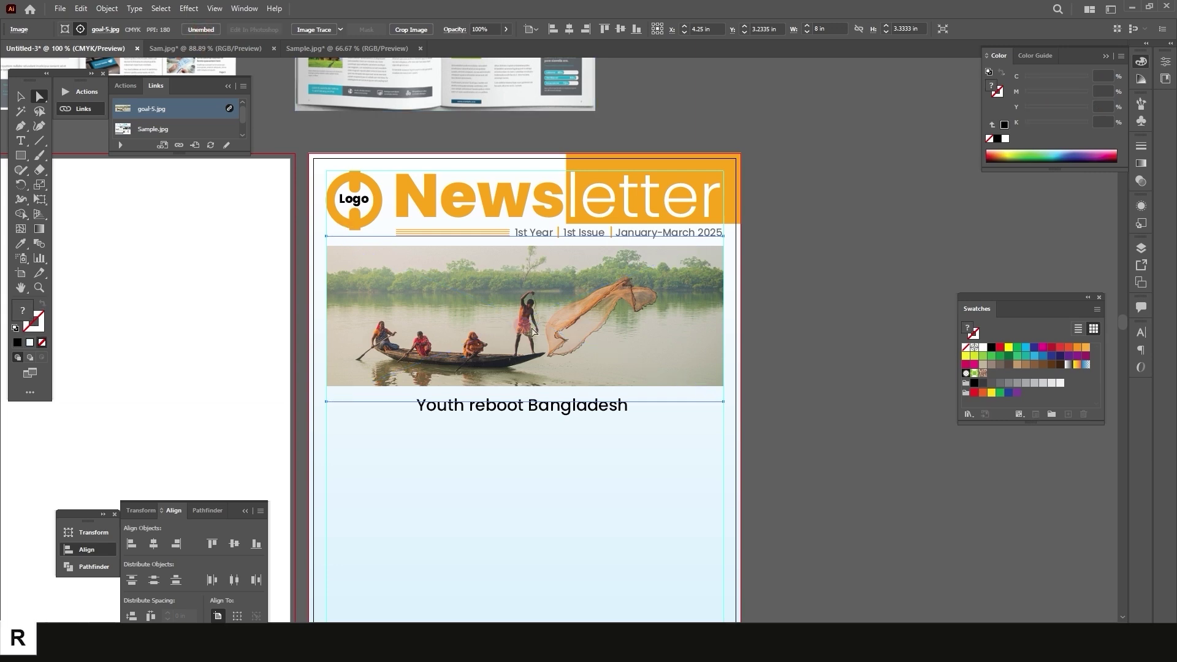
{"action": "left_click", "coordinate": [826, 326]}
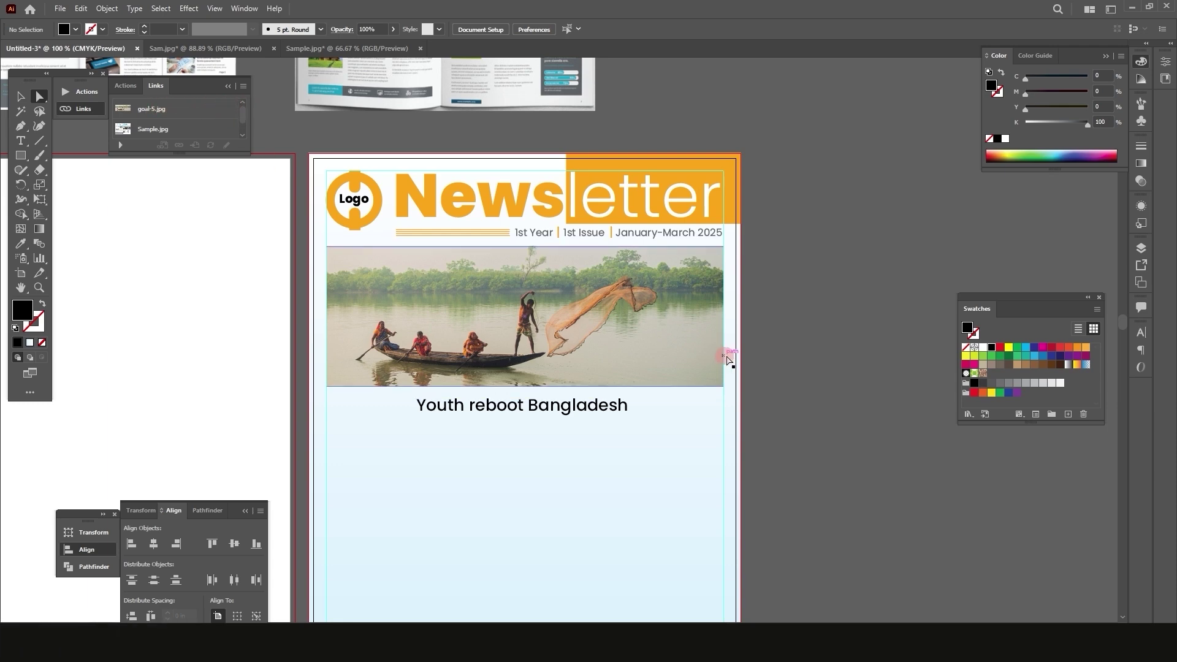
{"action": "left_click", "coordinate": [658, 342]}
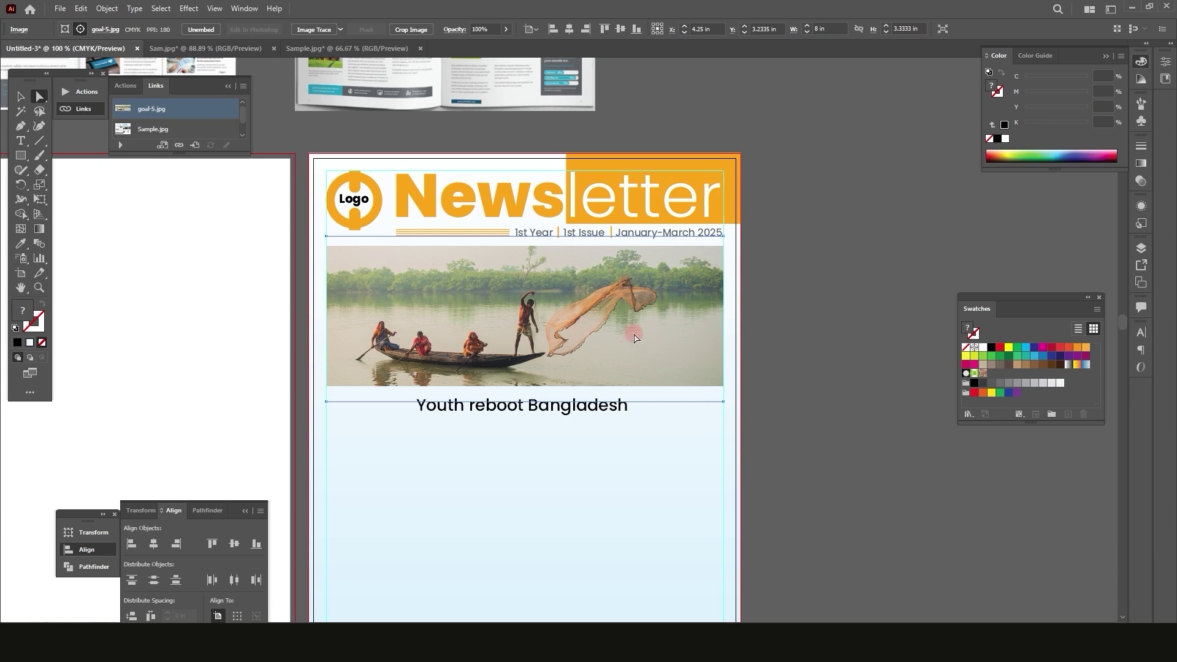
{"action": "left_click", "coordinate": [743, 377]}
{"action": "scroll", "coordinate": [745, 379], "scroll_direction": "down", "scroll_amount": 3}
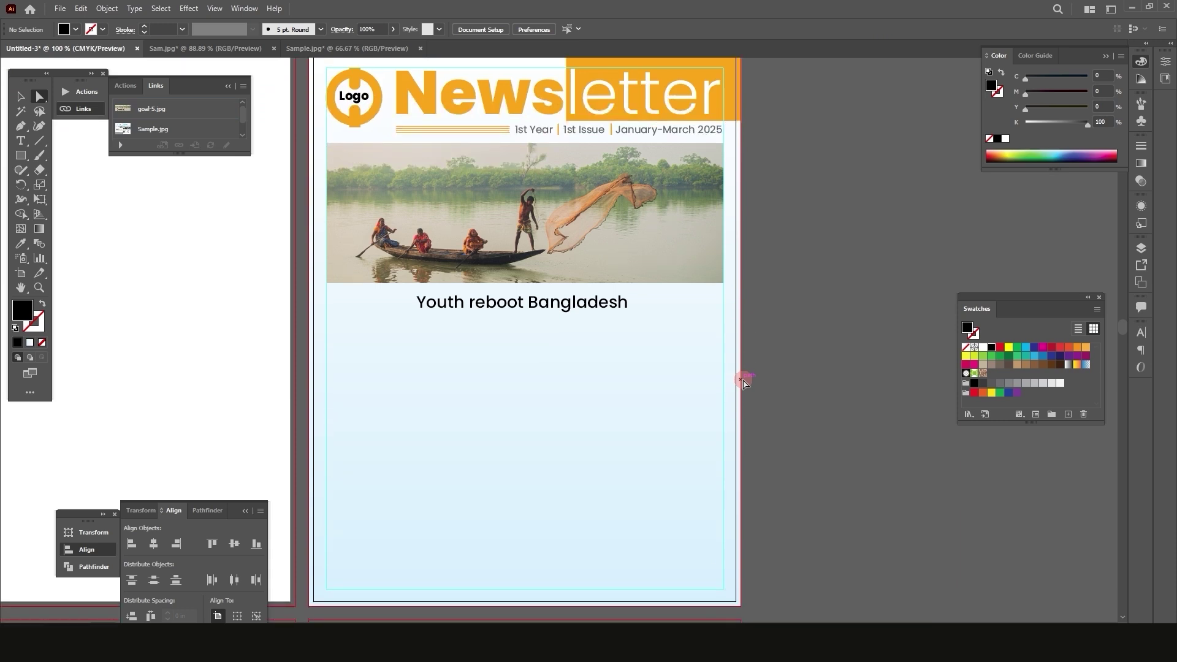
Nudge the heading "Youth reboot Bangladesh" up slightly, closer beneath the boat photo
{"action": "left_click", "coordinate": [20, 96]}
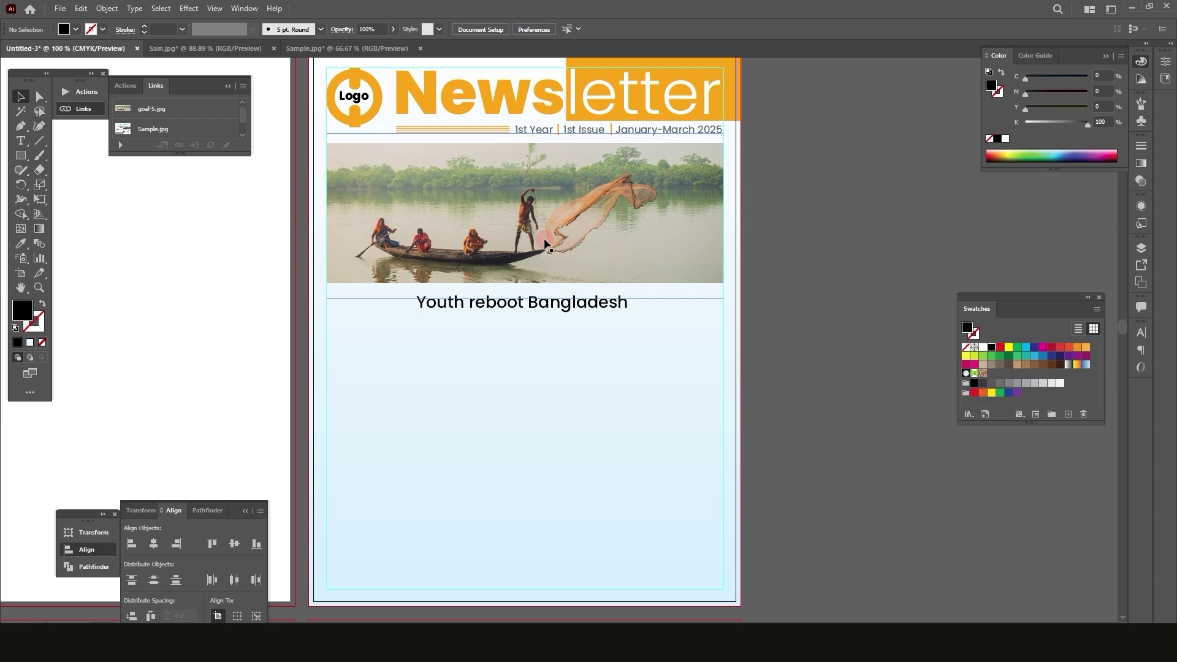
{"action": "key", "text": "ctrl+plus"}
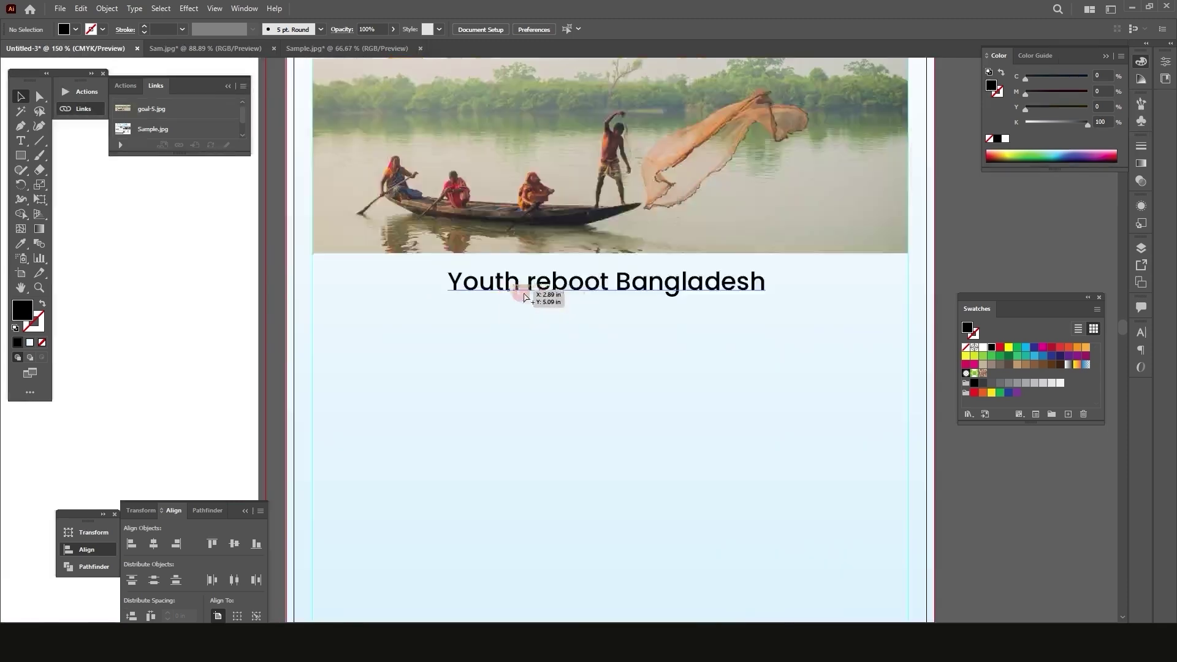
{"action": "left_click_drag", "start_coordinate": [579, 291], "coordinate": [580, 287]}
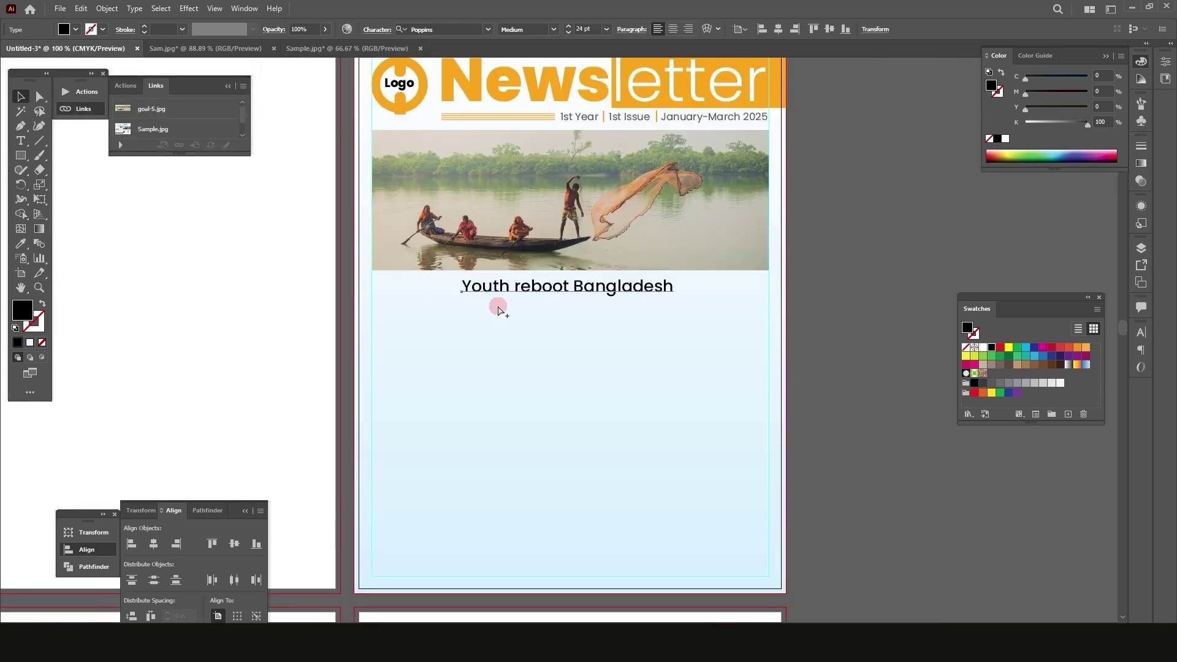
{"action": "key", "text": "ctrl+minus"}
{"action": "left_click", "coordinate": [889, 296]}
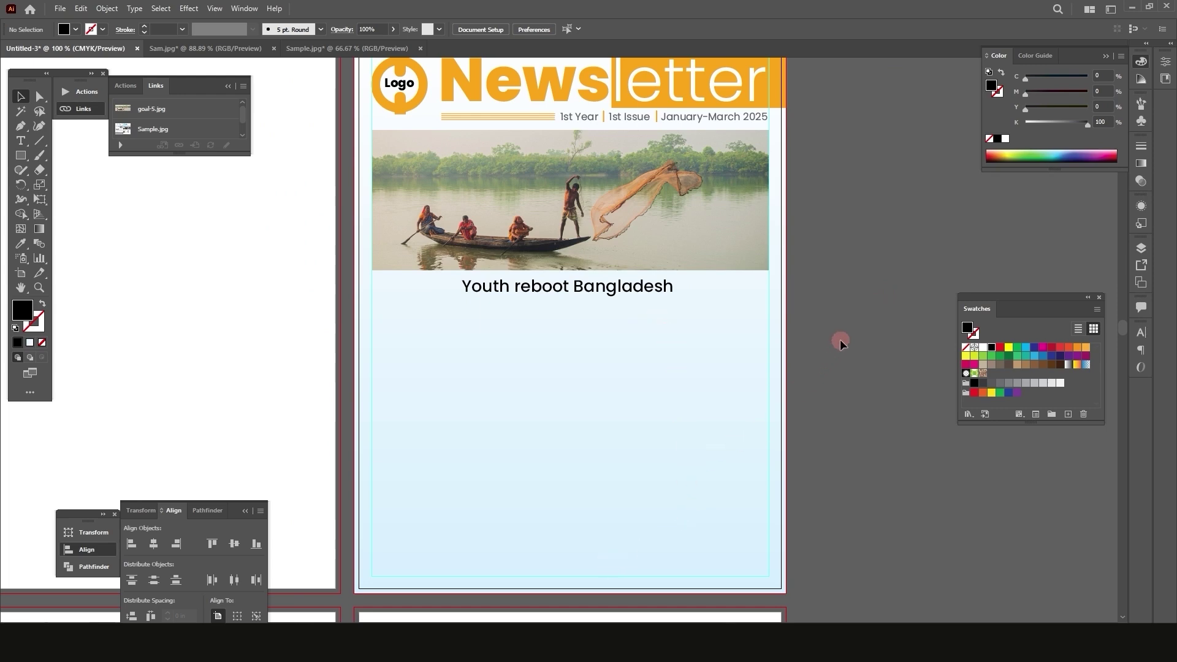
Switch to Word and copy the article's body text, starting from "Bangladesh is facing a crucial turning point in history"
{"action": "scroll", "coordinate": [478, 425], "scroll_direction": "down", "scroll_amount": 1}
{"action": "left_click", "coordinate": [575, 644]}
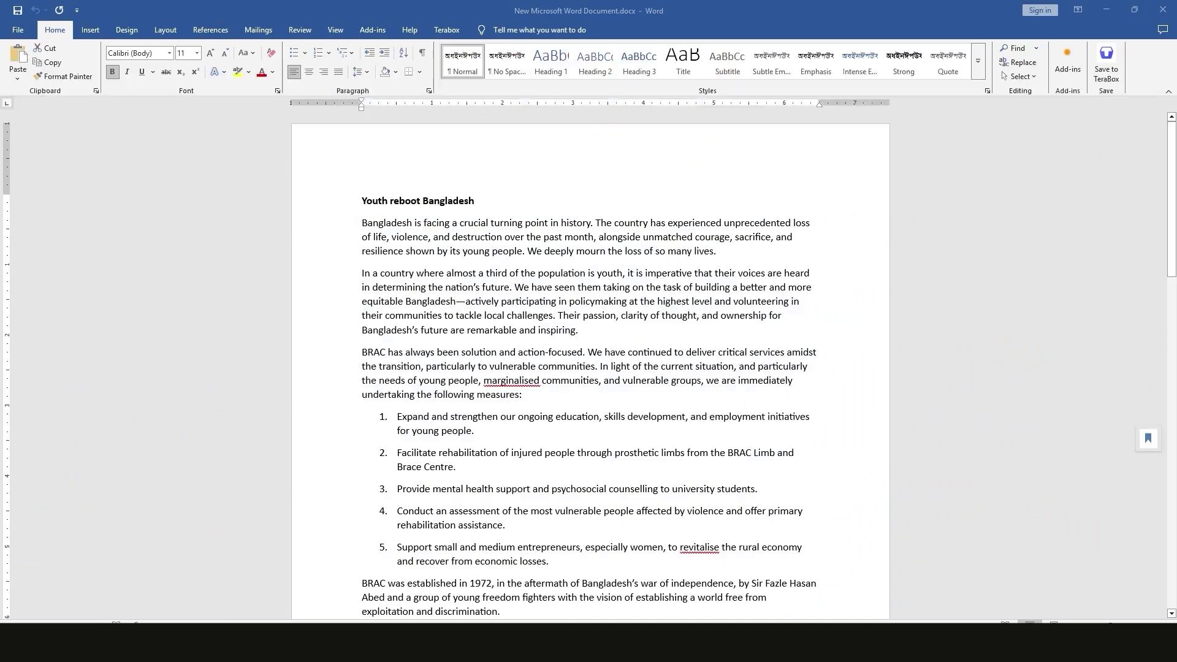
{"action": "left_click_drag", "start_coordinate": [361, 222], "coordinate": [552, 561]}
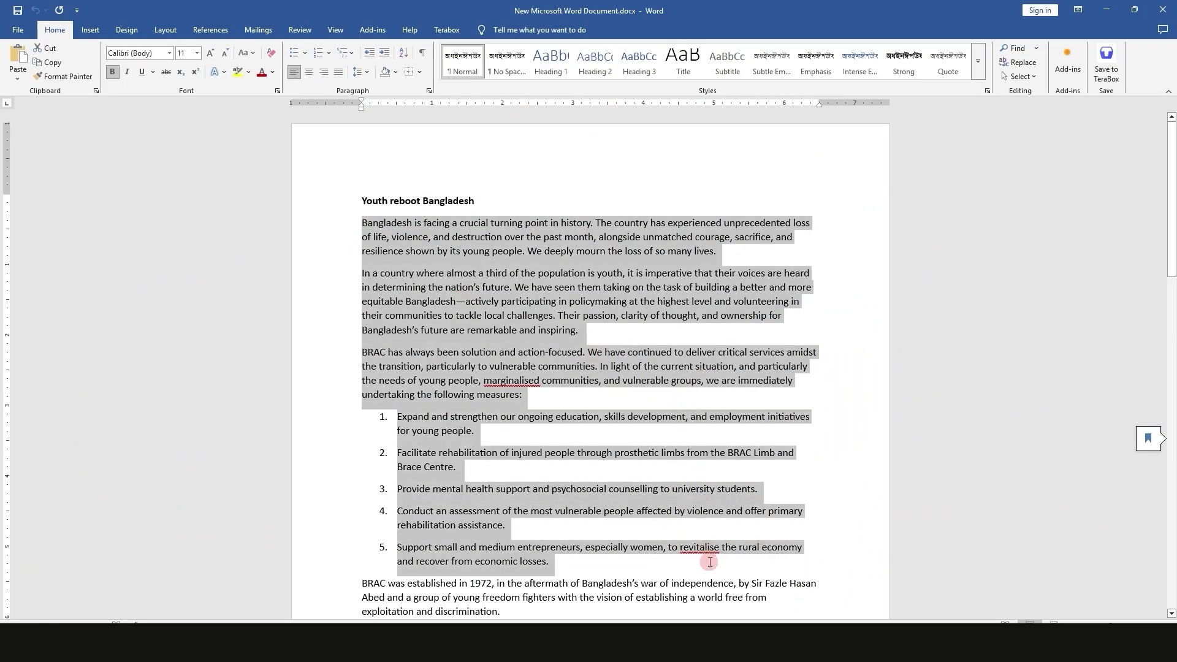
{"action": "scroll", "coordinate": [544, 532], "scroll_direction": "down", "scroll_amount": 5}
Switch to Illustrator, create an area text frame below the heading spanning the side margin guides, and paste the copied article text into it
{"action": "key", "text": "alt+Tab"}
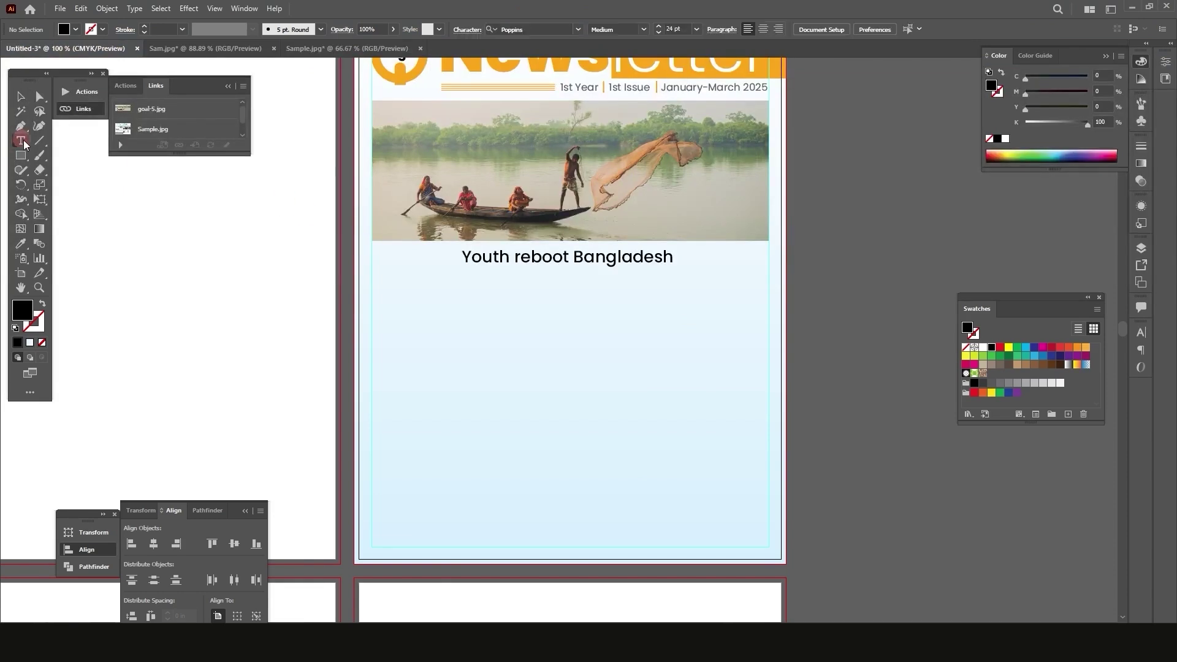
{"action": "key", "text": "t"}
{"action": "left_click_drag", "start_coordinate": [372, 277], "coordinate": [768, 476]}
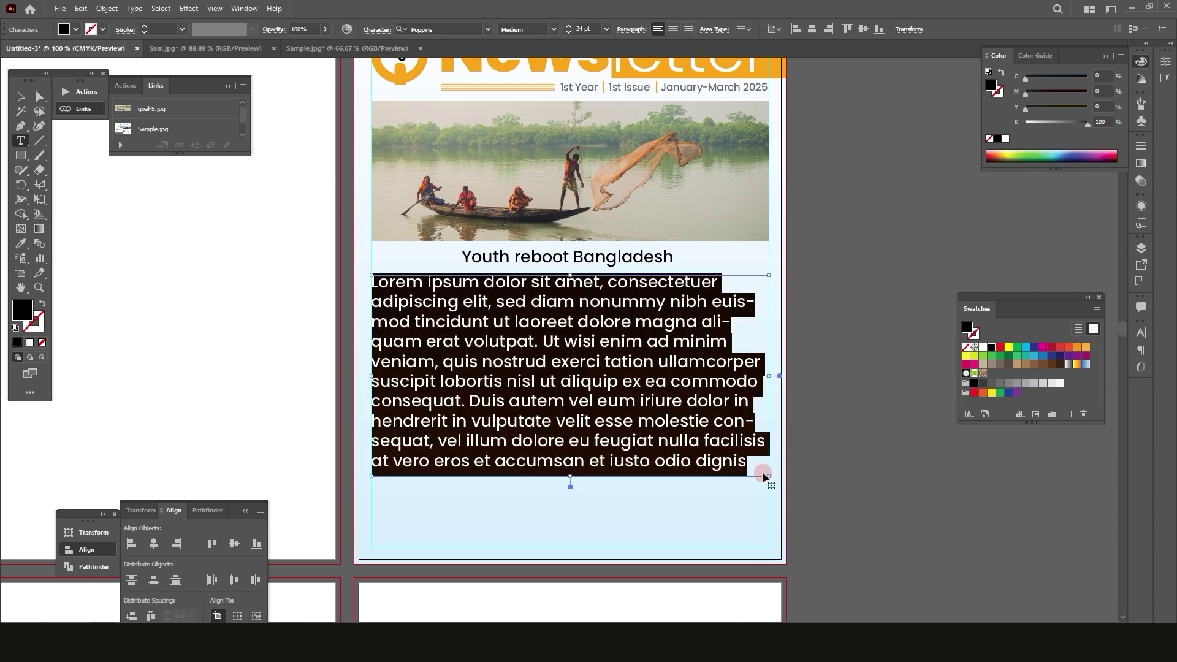
{"action": "type", "text": "Bangladesh is facing a crucial turning point in history. The country has experienced unprecedented loss of life, violence, and destruction over the past month, alongside unmatched courage, sacrifice, and resilience shown by its young people. We deeply mourn the loss of so many lives. In a country where almost a third of the population is youth, it is imperative that their voices are heard in determining the nation’s future."}
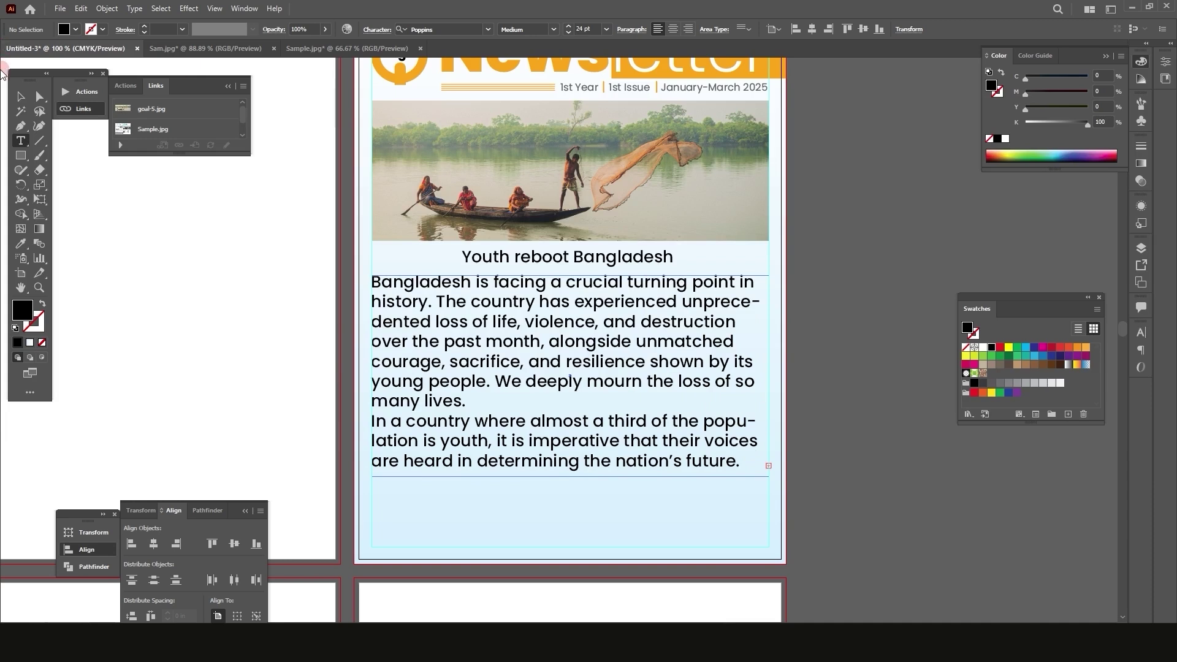
Set the article text below the heading to 10 pt so the whole article fits its frame
{"action": "left_click", "coordinate": [20, 97]}
{"action": "left_click", "coordinate": [481, 377]}
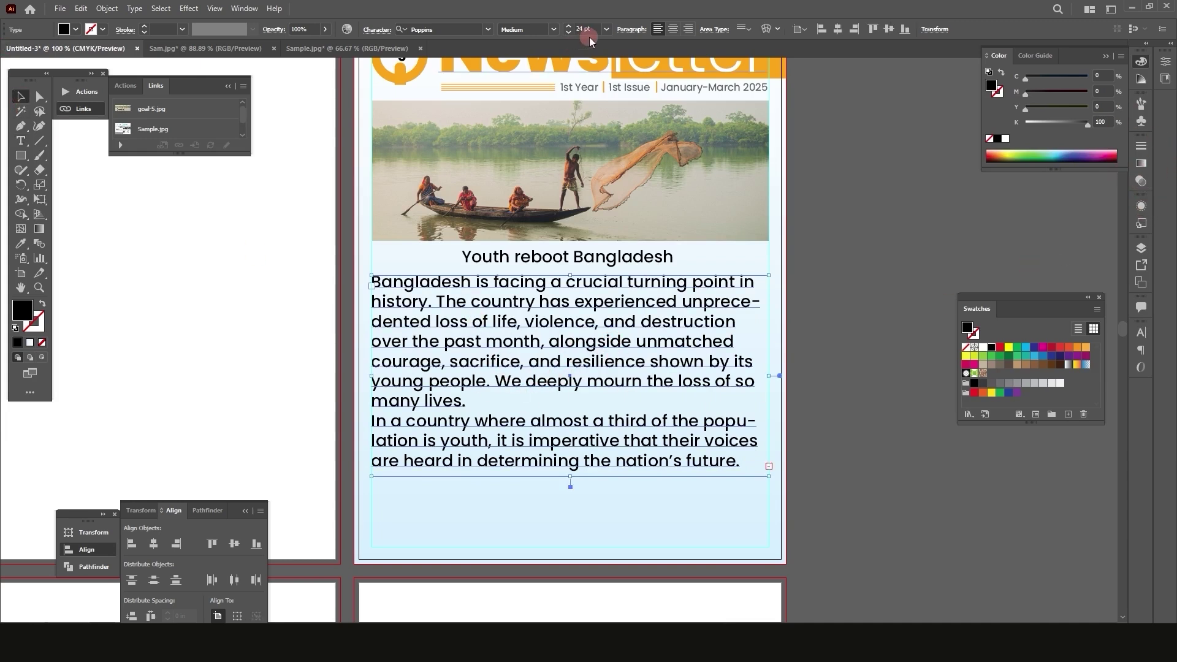
{"action": "left_click", "coordinate": [605, 32]}
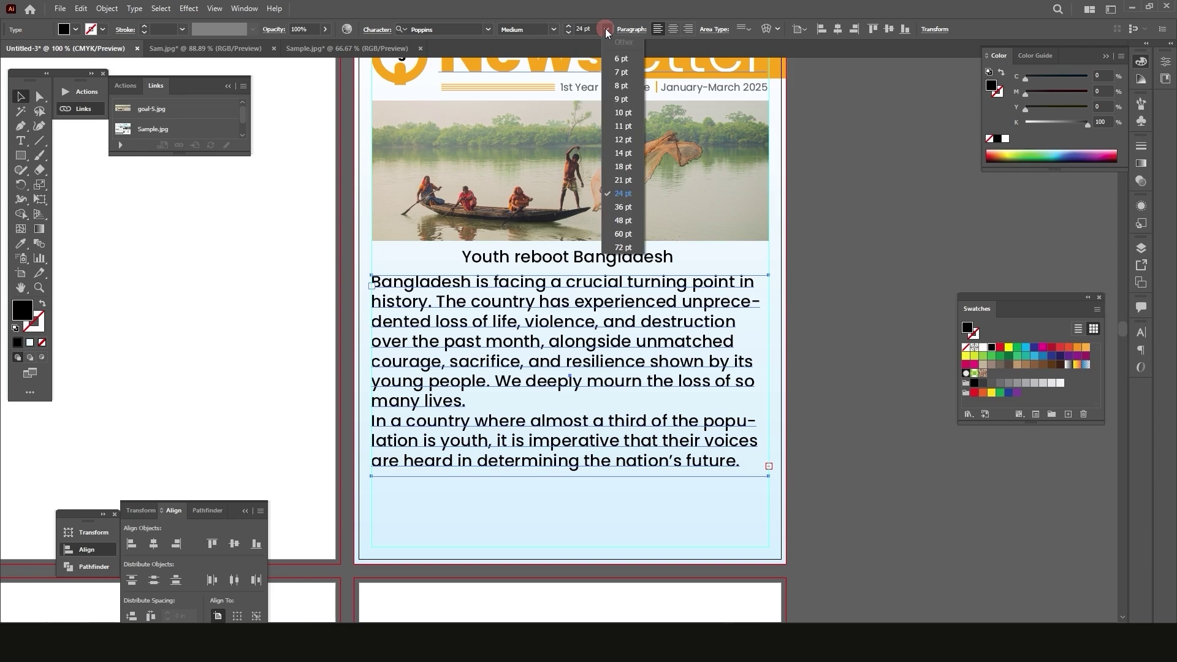
{"action": "left_click", "coordinate": [623, 113]}
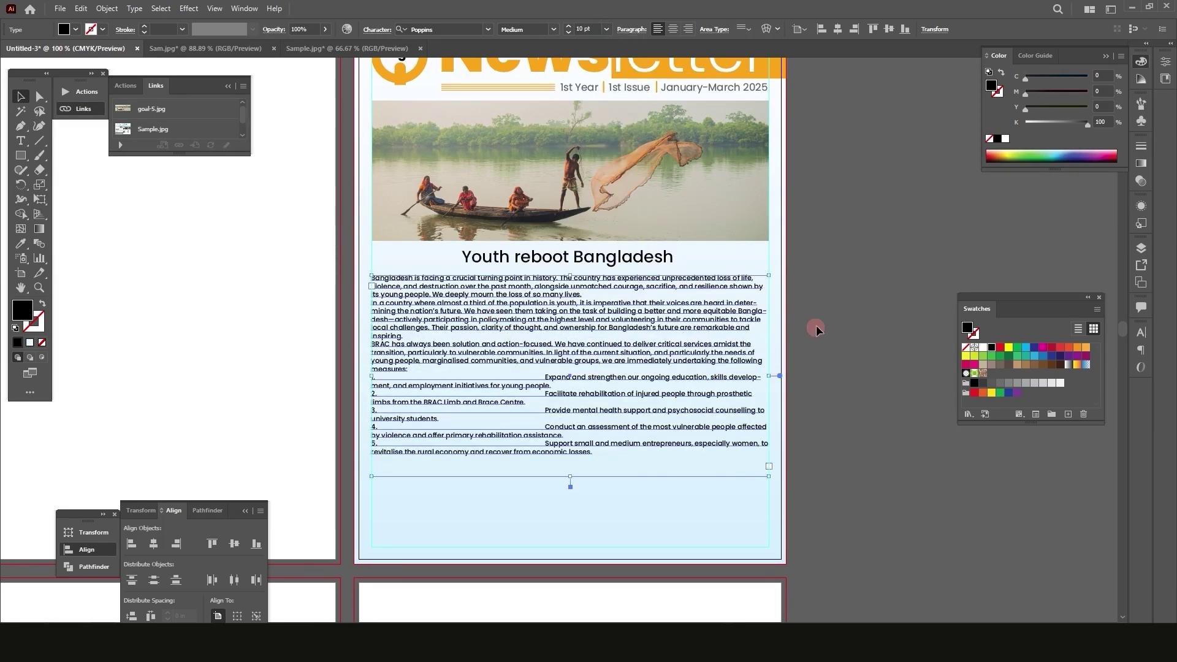
{"action": "left_click", "coordinate": [866, 293]}
{"action": "scroll", "coordinate": [588, 318], "scroll_direction": "up", "scroll_amount": 1}
{"action": "left_click", "coordinate": [589, 319]}
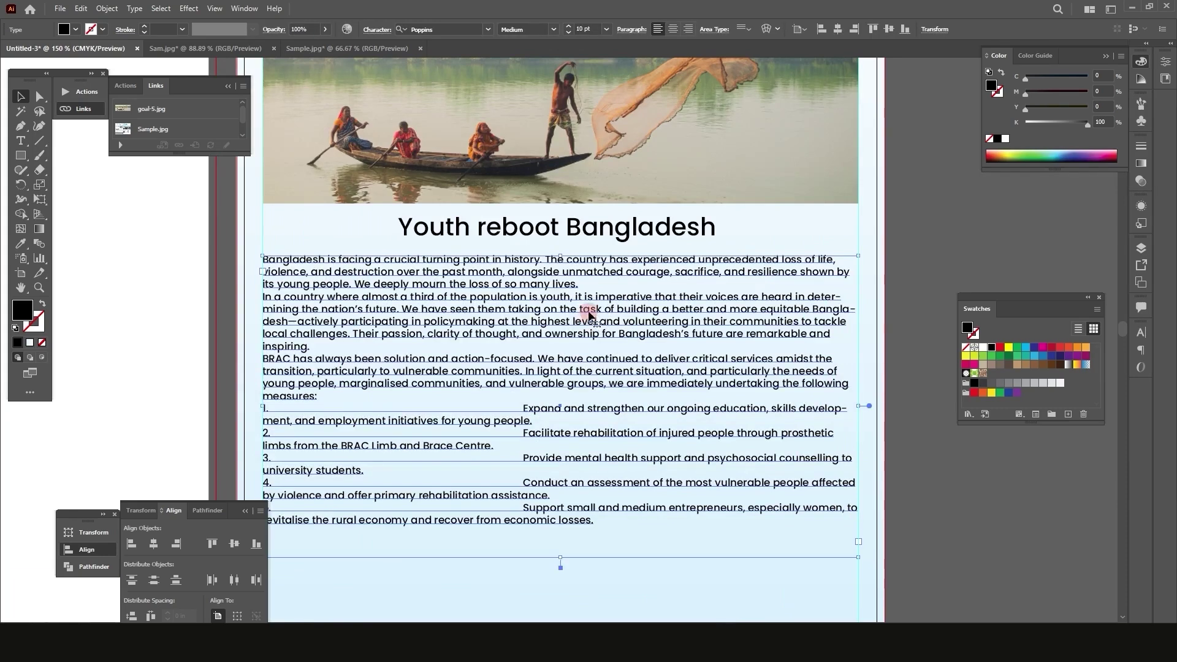
Set the heading "Youth reboot Bangladesh" to 20 pt and center it horizontally on the page
{"action": "left_click", "coordinate": [594, 239]}
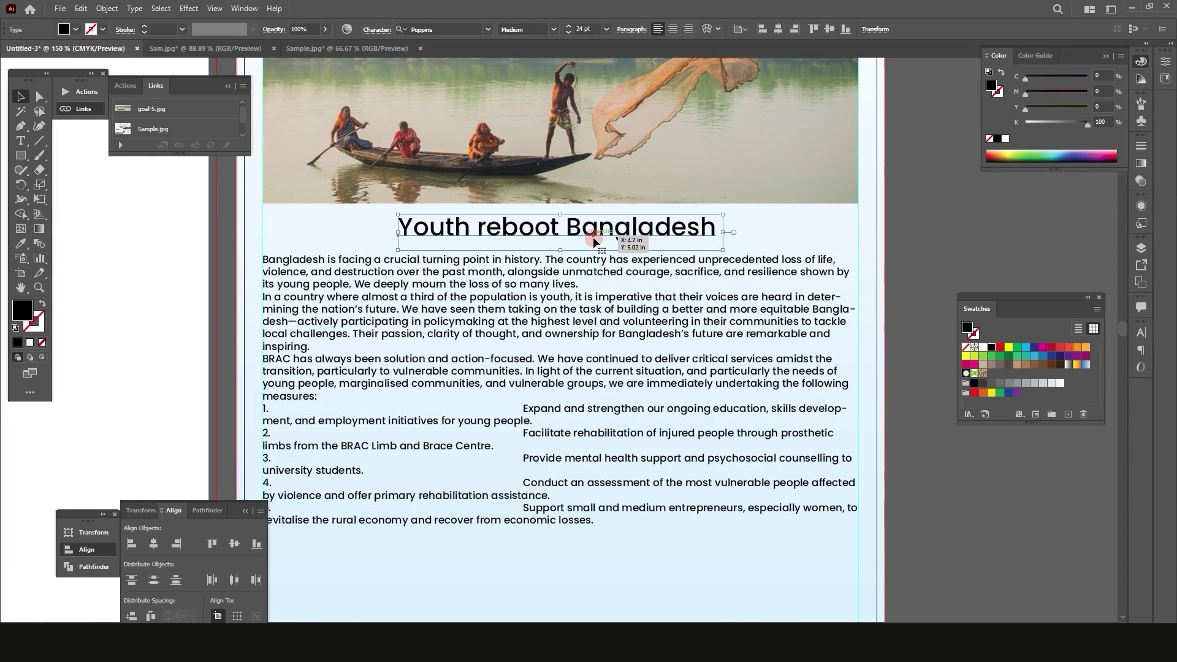
{"action": "left_click", "coordinate": [569, 33]}
{"action": "left_click", "coordinate": [569, 33]}
{"action": "left_click", "coordinate": [569, 33]}
{"action": "left_click", "coordinate": [569, 33]}
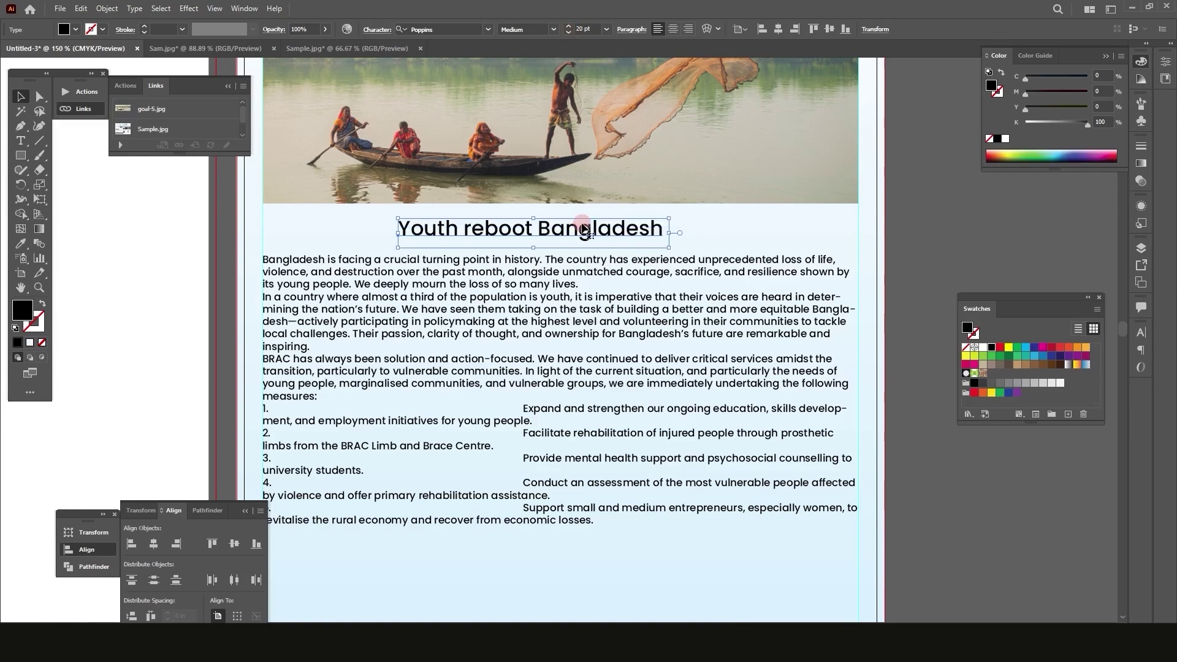
{"action": "left_click", "coordinate": [673, 30]}
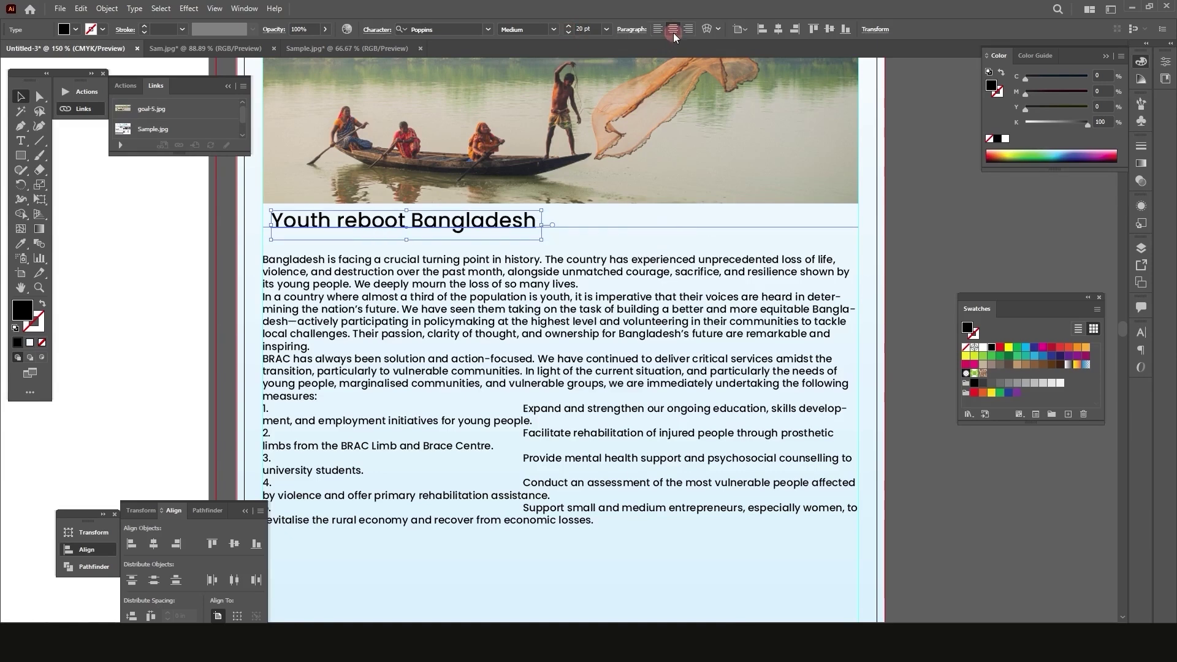
{"action": "left_click", "coordinate": [153, 544]}
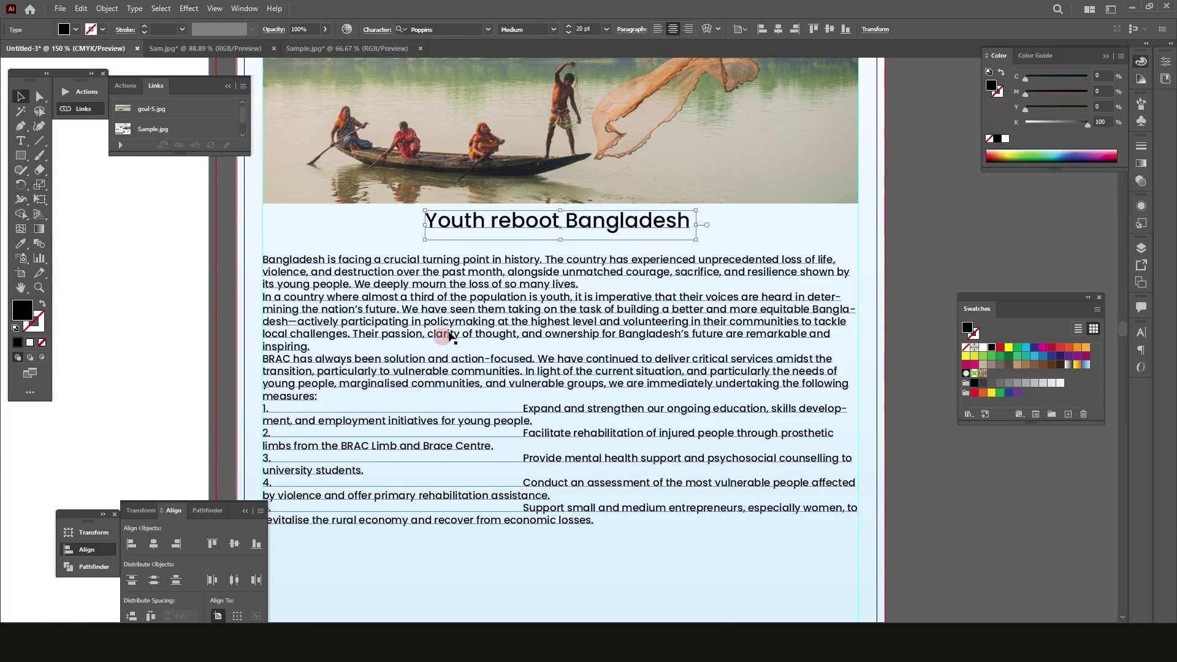
Move the article text frame straight up by about 0.22 in, closer beneath the heading
{"action": "scroll", "coordinate": [539, 223], "scroll_direction": "up", "scroll_amount": 1}
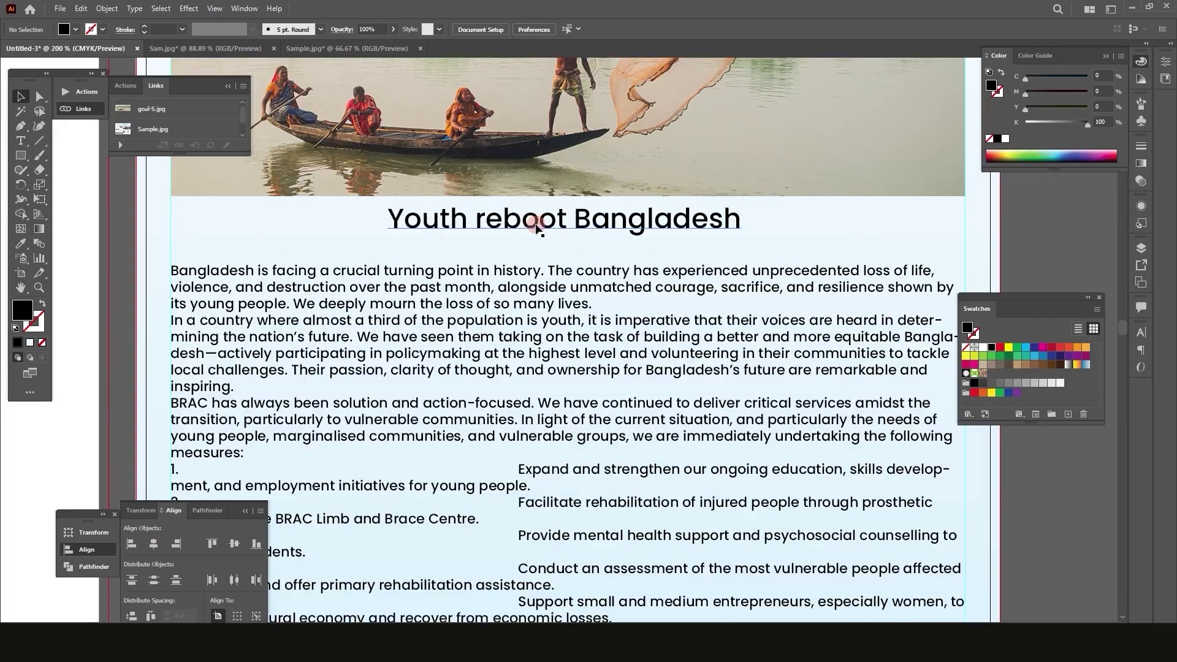
{"action": "left_click_drag", "start_coordinate": [545, 337], "coordinate": [551, 315]}
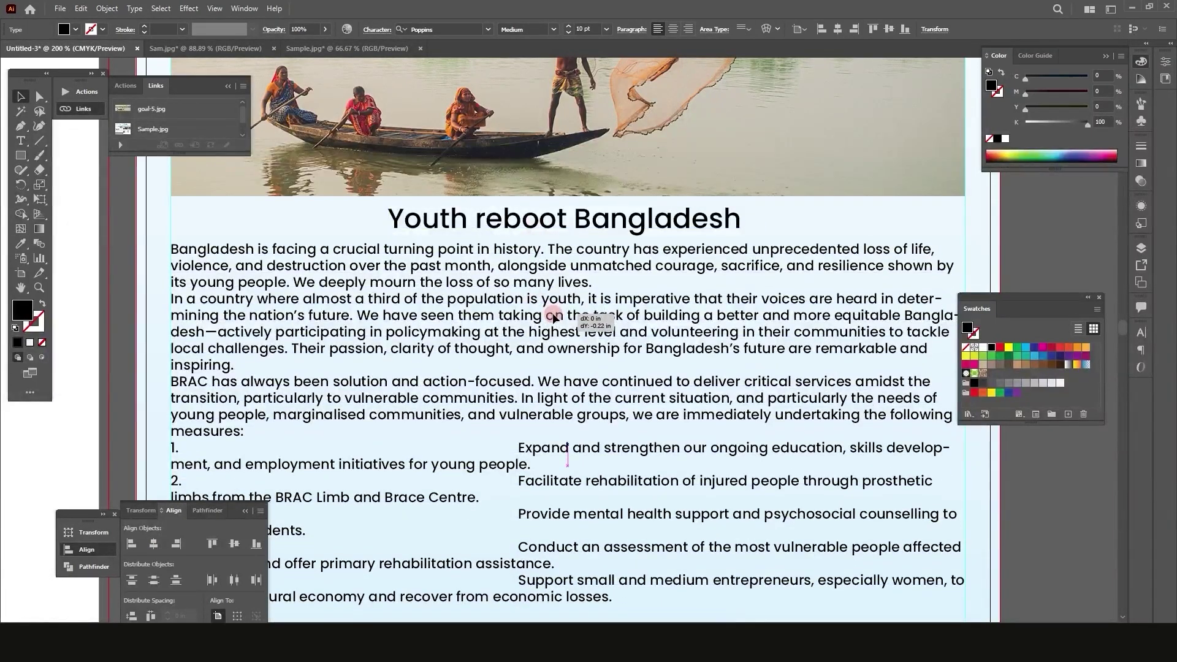
{"action": "scroll", "coordinate": [550, 314], "scroll_direction": "down", "scroll_amount": 1}
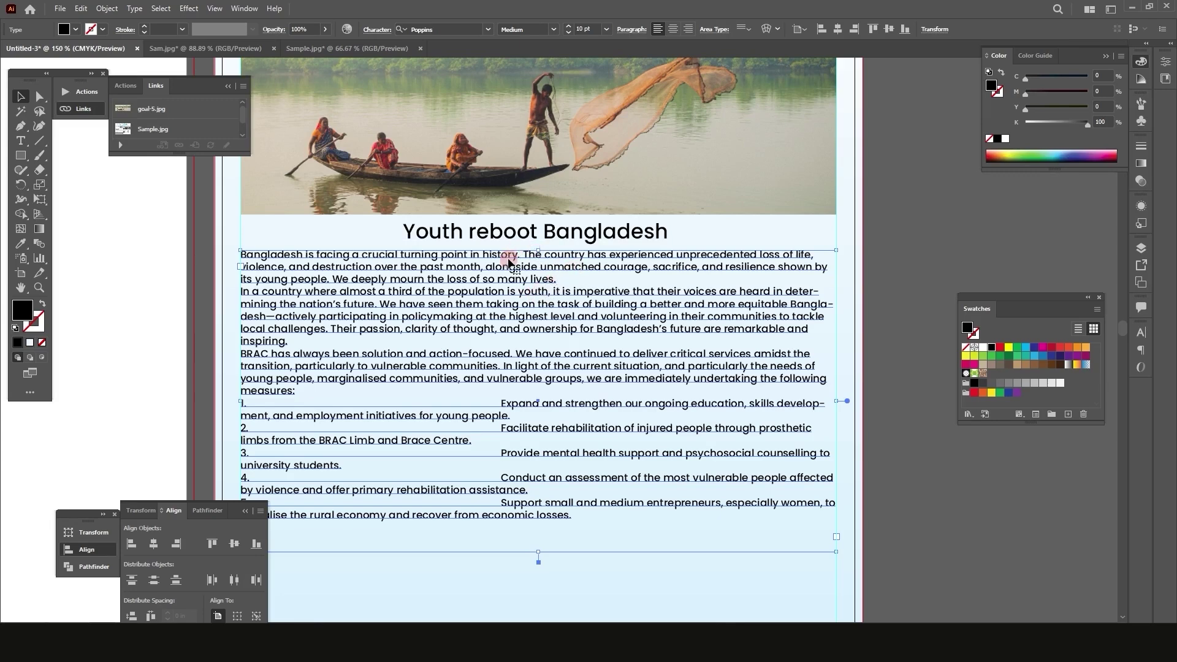
{"action": "scroll", "coordinate": [509, 263], "scroll_direction": "up", "scroll_amount": 1}
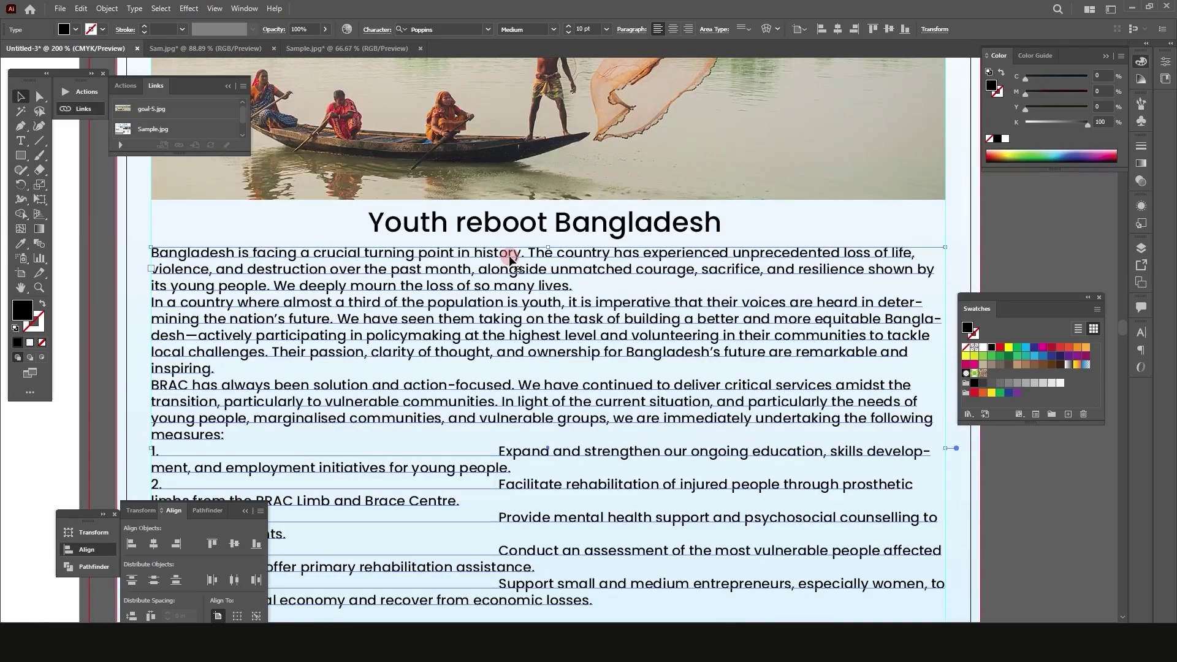
{"action": "scroll", "coordinate": [509, 260], "scroll_direction": "down", "scroll_amount": 1}
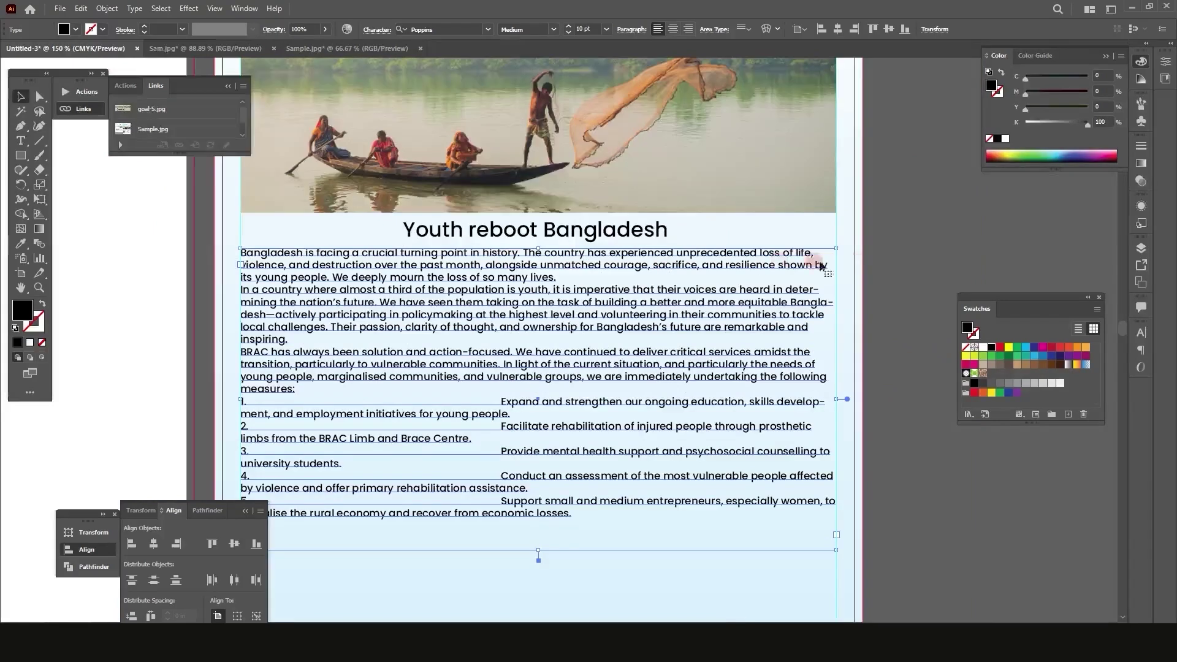
{"action": "left_click", "coordinate": [901, 256]}
{"action": "left_click", "coordinate": [604, 279]}
{"action": "scroll", "coordinate": [511, 282], "scroll_direction": "down", "scroll_amount": 2}
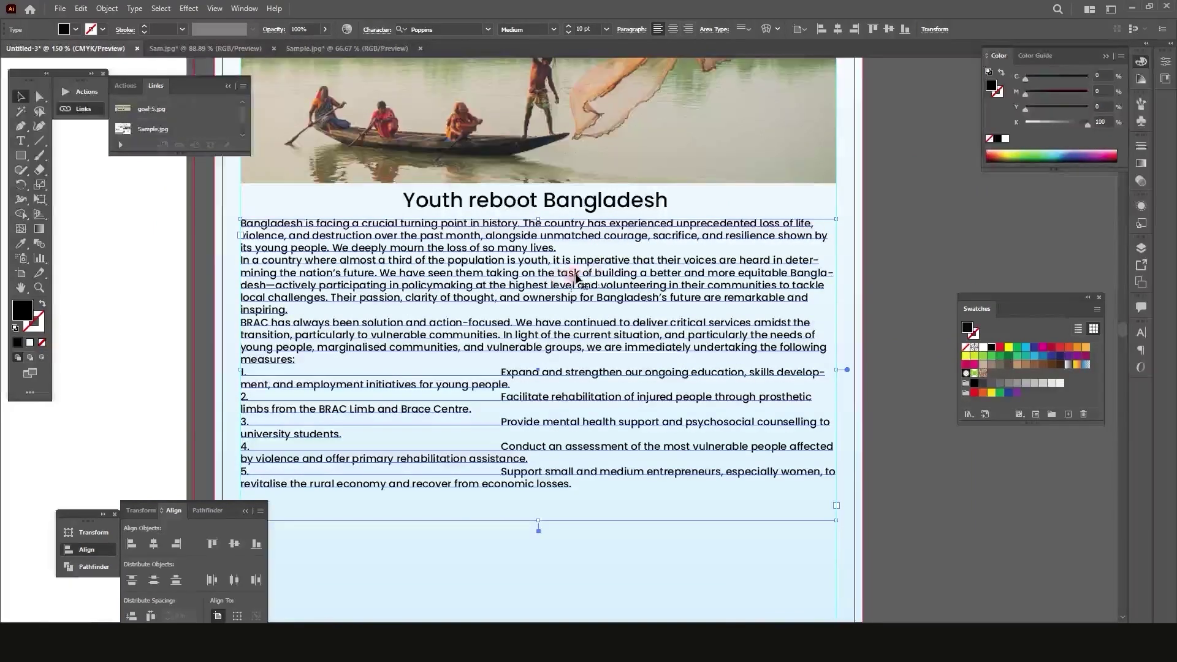
{"action": "scroll", "coordinate": [478, 307], "scroll_direction": "down", "scroll_amount": 1}
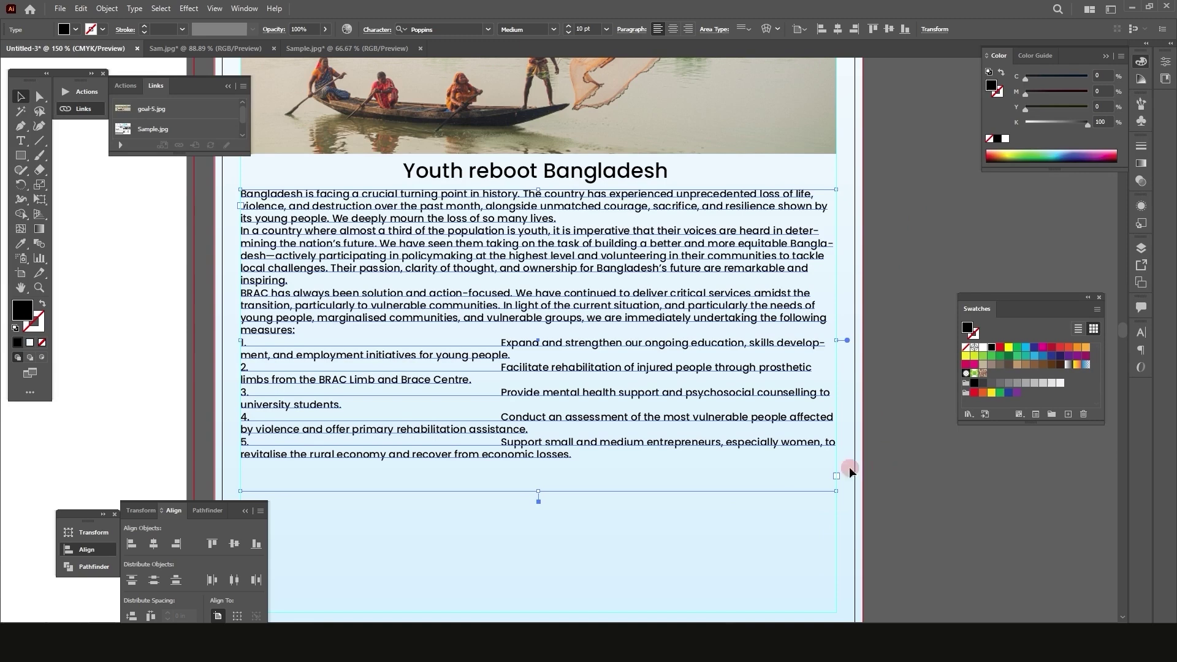
{"action": "scroll", "coordinate": [596, 387], "scroll_direction": "down", "scroll_amount": 1}
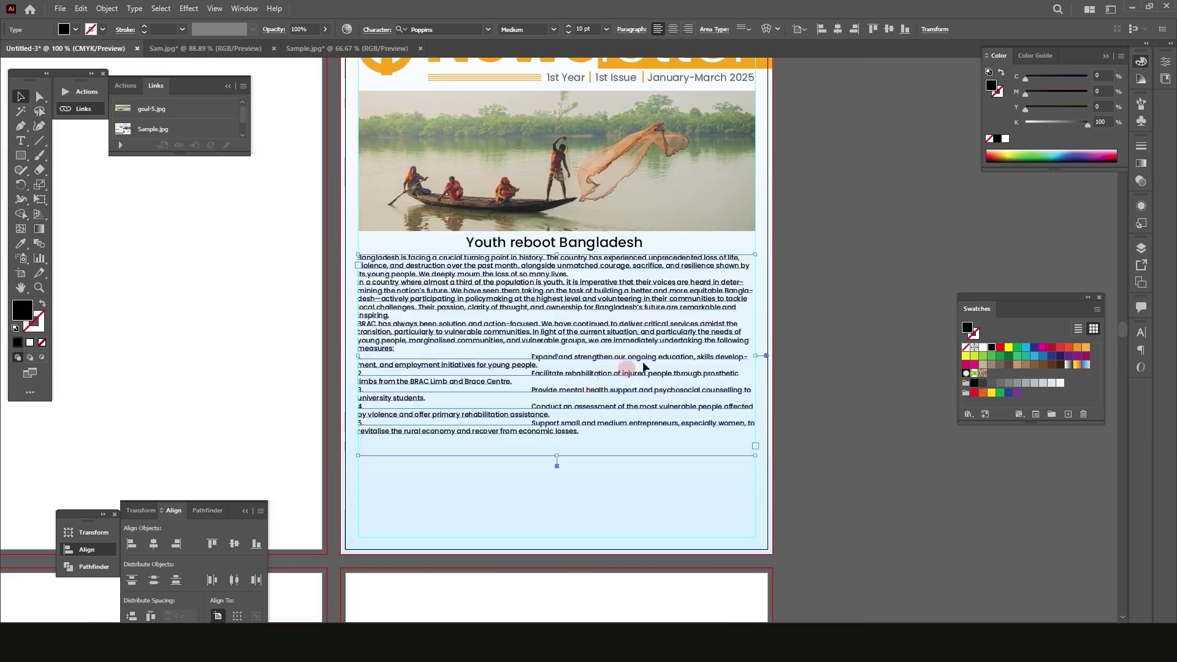
{"action": "left_click", "coordinate": [841, 282]}
Open the Area Type Options for the article text and divide it into 3 columns
{"action": "left_click", "coordinate": [630, 299]}
{"action": "left_click", "coordinate": [136, 9]}
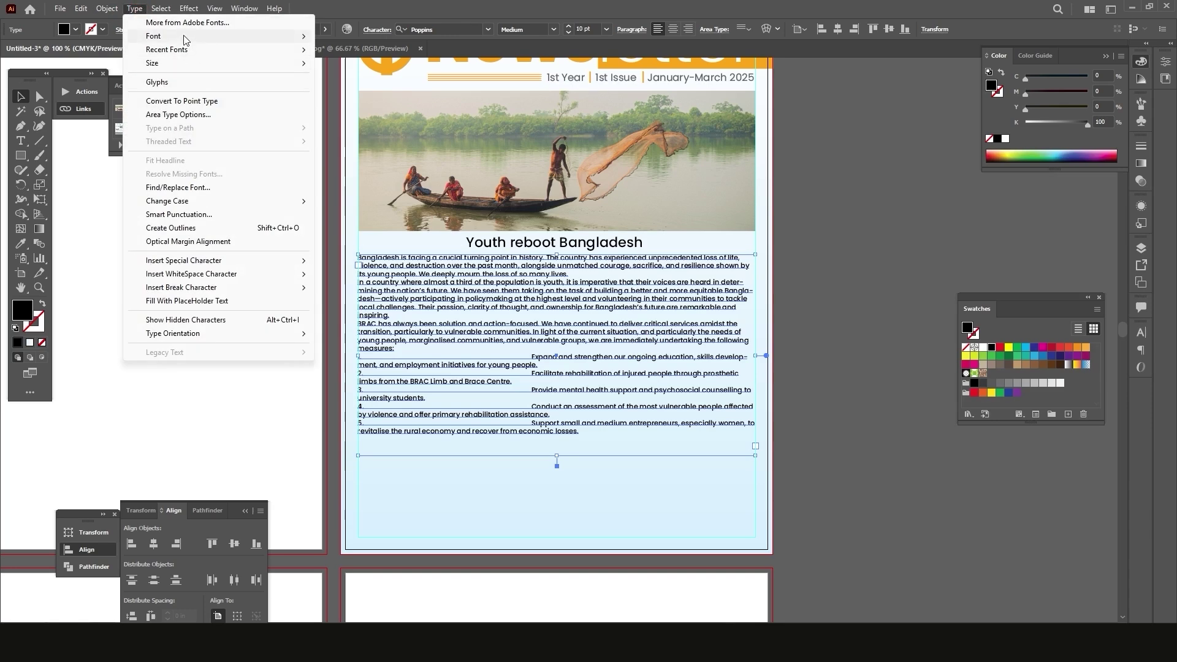
{"action": "left_click", "coordinate": [173, 115]}
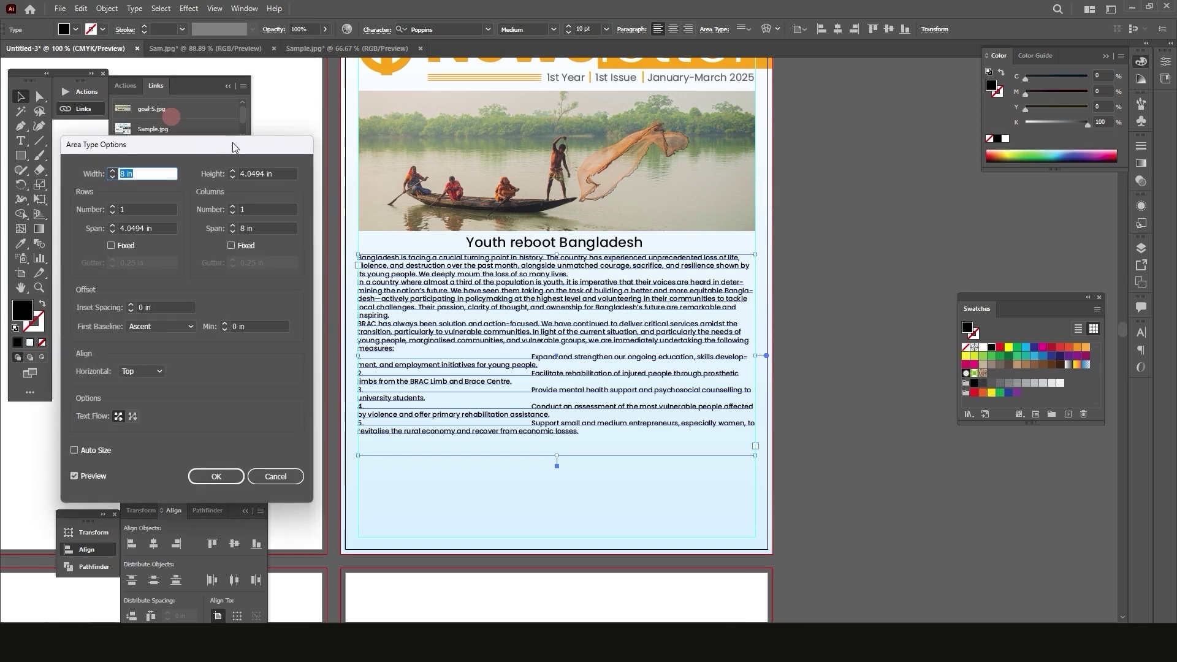
{"action": "left_click_drag", "start_coordinate": [229, 150], "coordinate": [848, 125]}
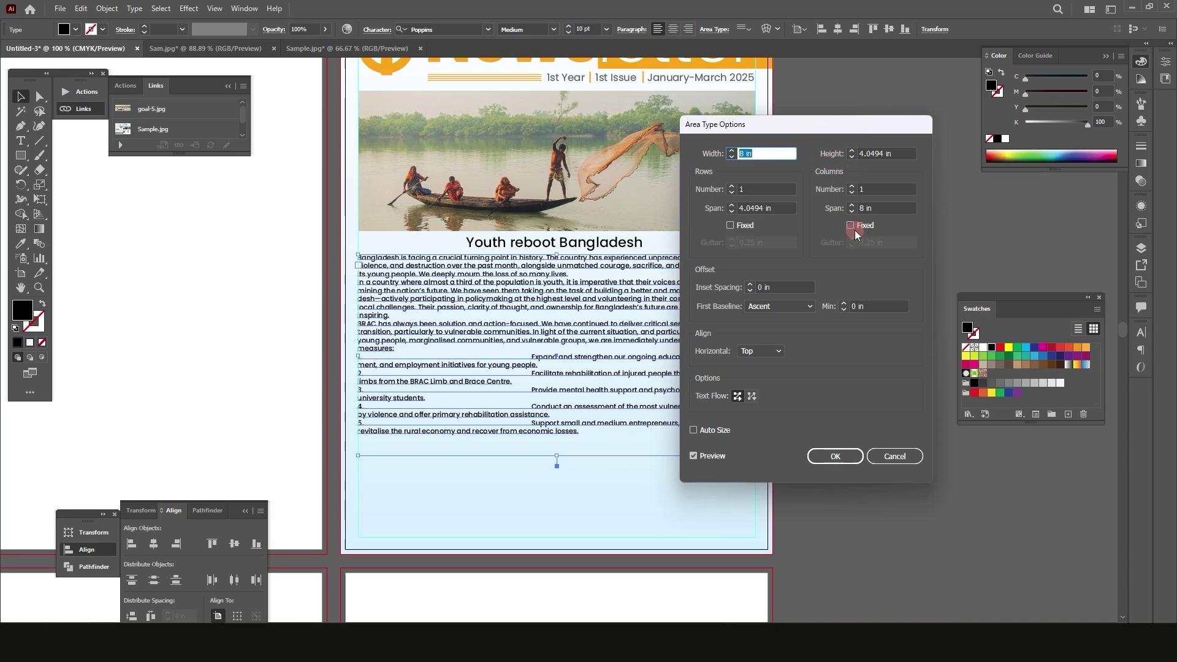
{"action": "left_click", "coordinate": [876, 191]}
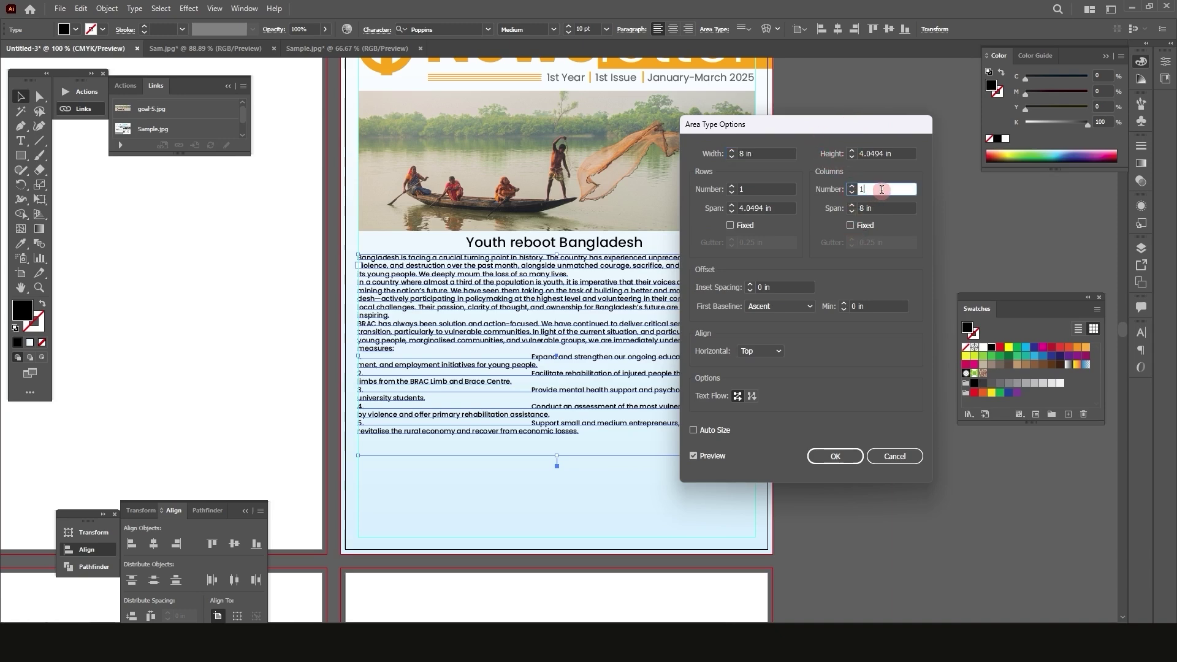
{"action": "left_click", "coordinate": [753, 189]}
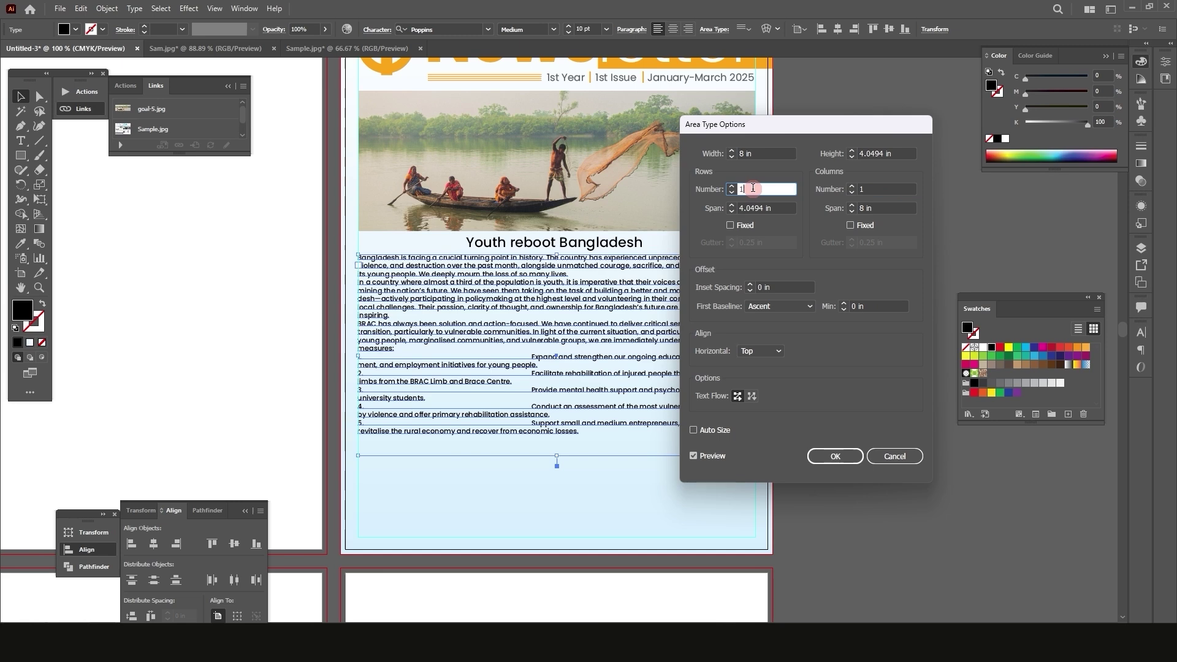
{"action": "left_click", "coordinate": [854, 190]}
{"action": "type", "text": "2"}
{"action": "left_click_drag", "start_coordinate": [836, 130], "coordinate": [897, 107]}
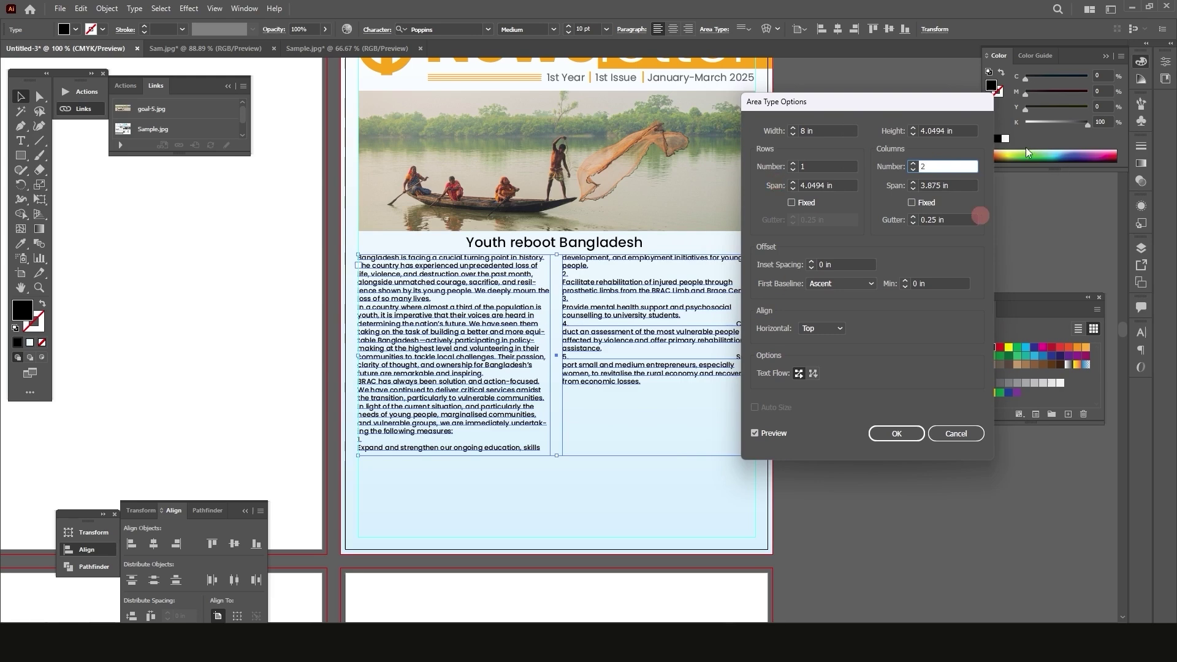
{"action": "left_click", "coordinate": [914, 163]}
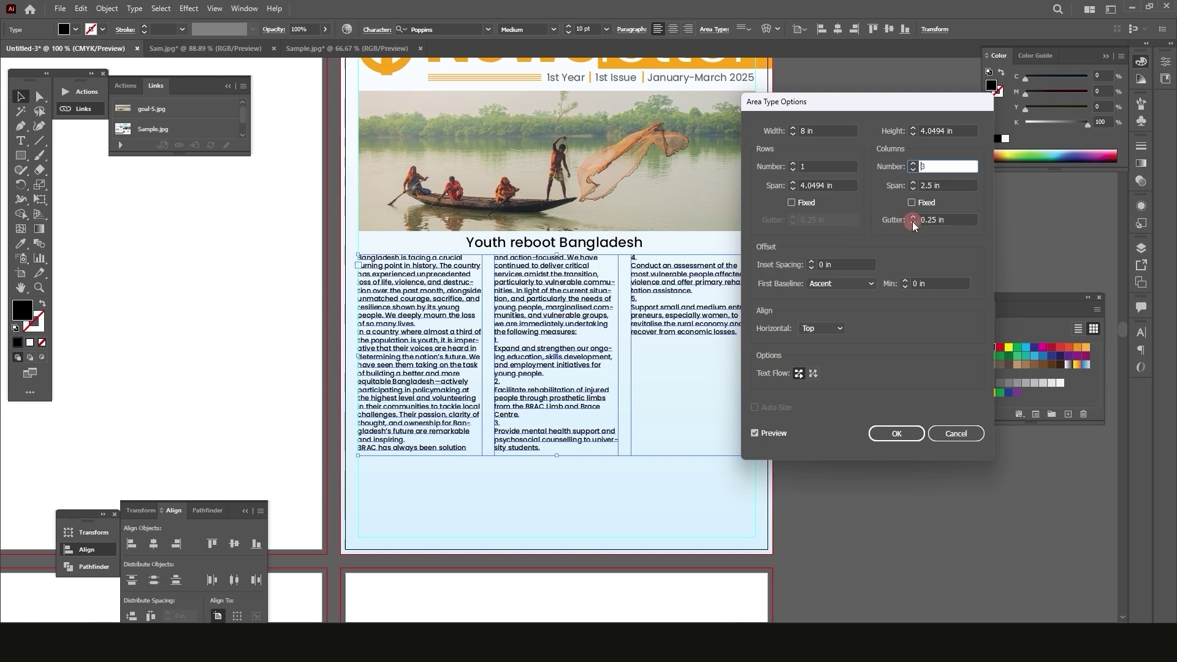
Set the gutter between the article's columns to 0.2 in and apply the area type options
{"action": "left_click", "coordinate": [934, 220]}
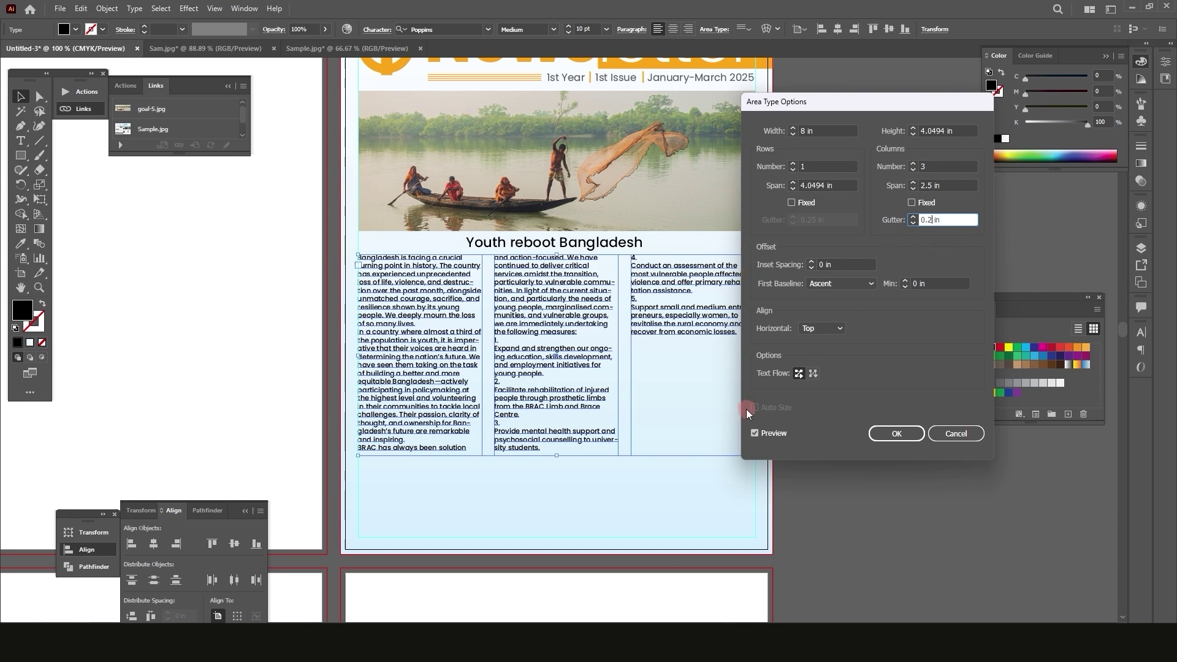
{"action": "left_click", "coordinate": [742, 433]}
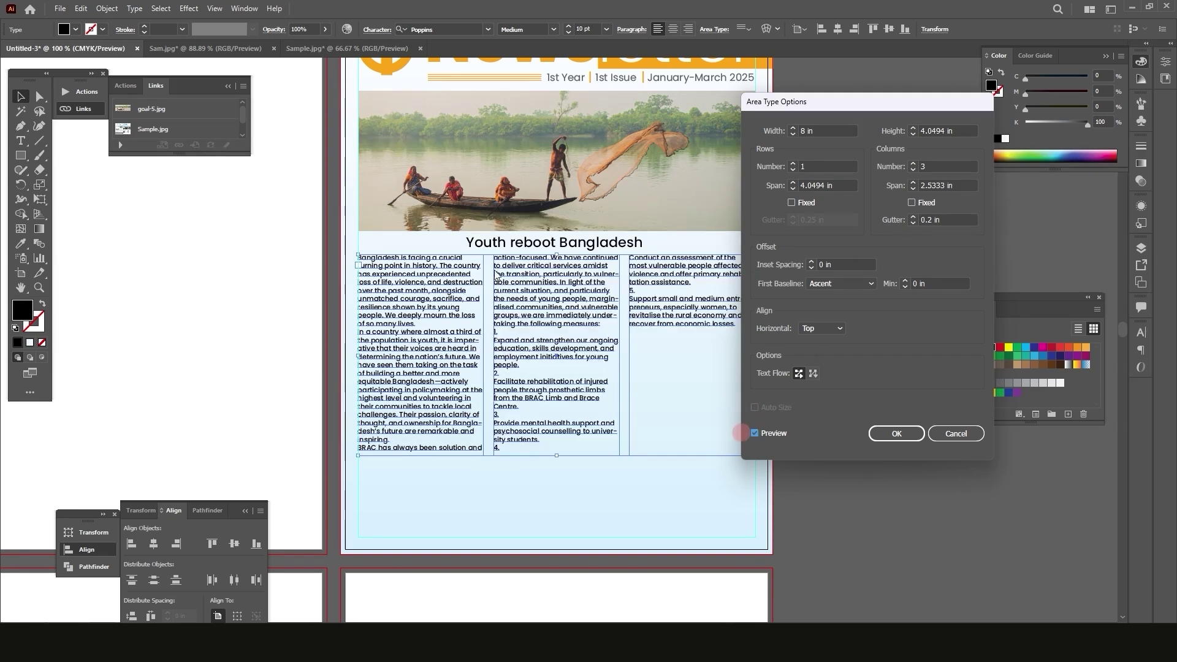
{"action": "left_click", "coordinate": [933, 220]}
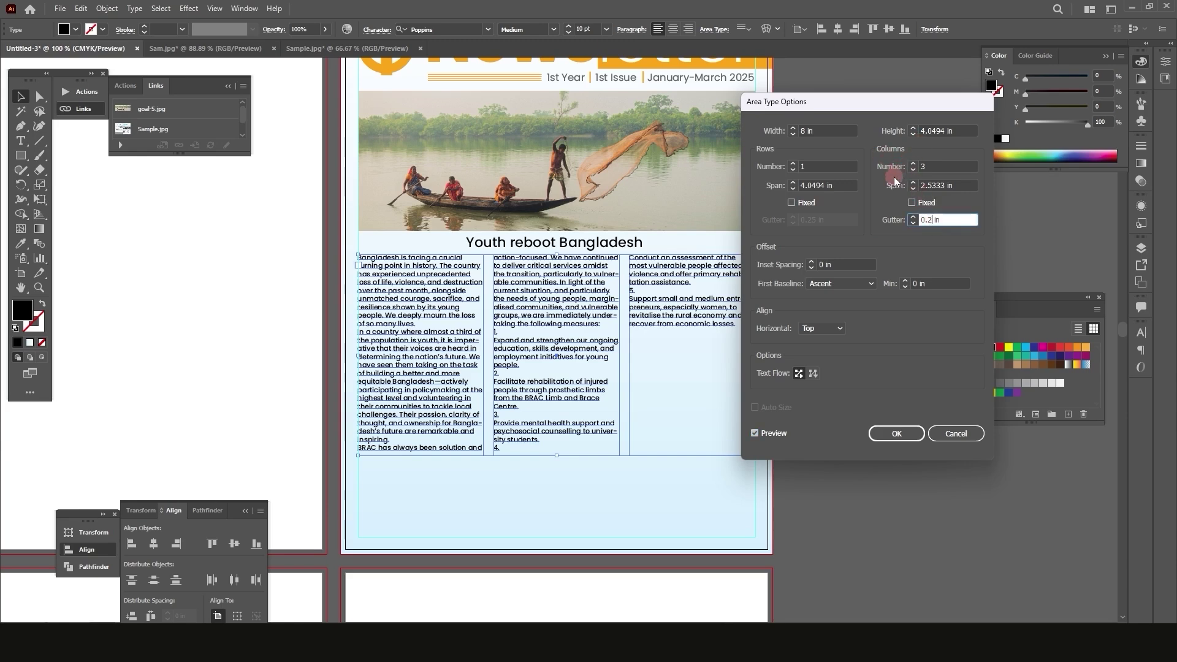
{"action": "left_click", "coordinate": [895, 434]}
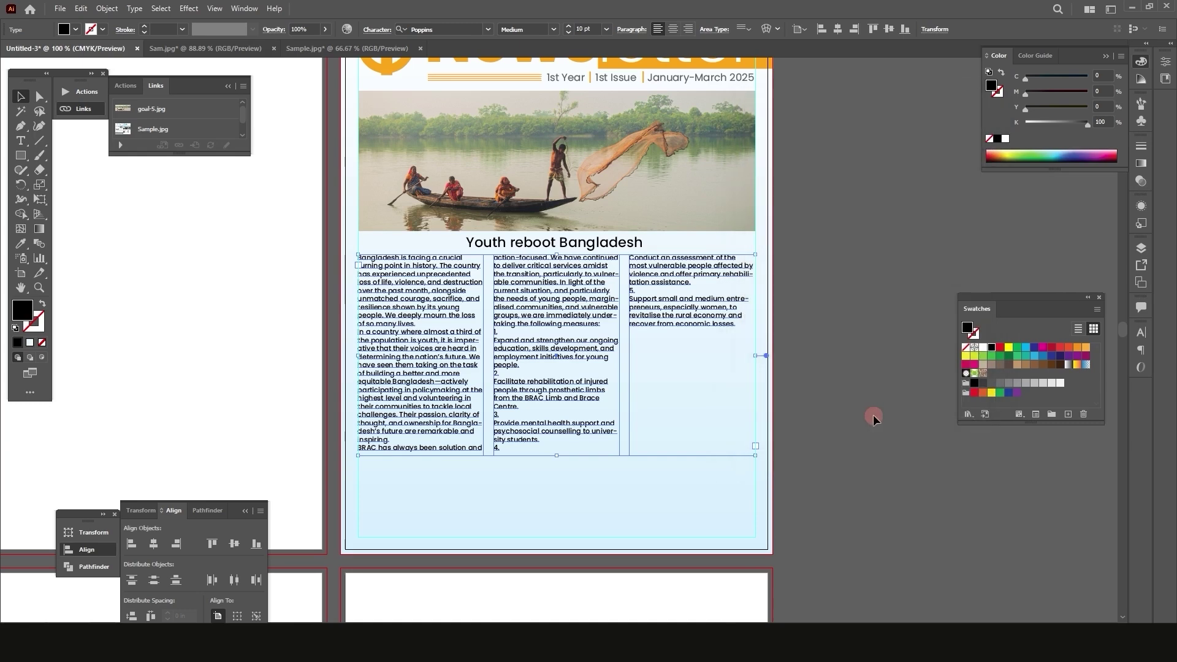
Shorten the article text frame from its lower edge so the text fills all three columns evenly
{"action": "left_click", "coordinate": [429, 422]}
{"action": "left_click_drag", "start_coordinate": [558, 457], "coordinate": [557, 417]}
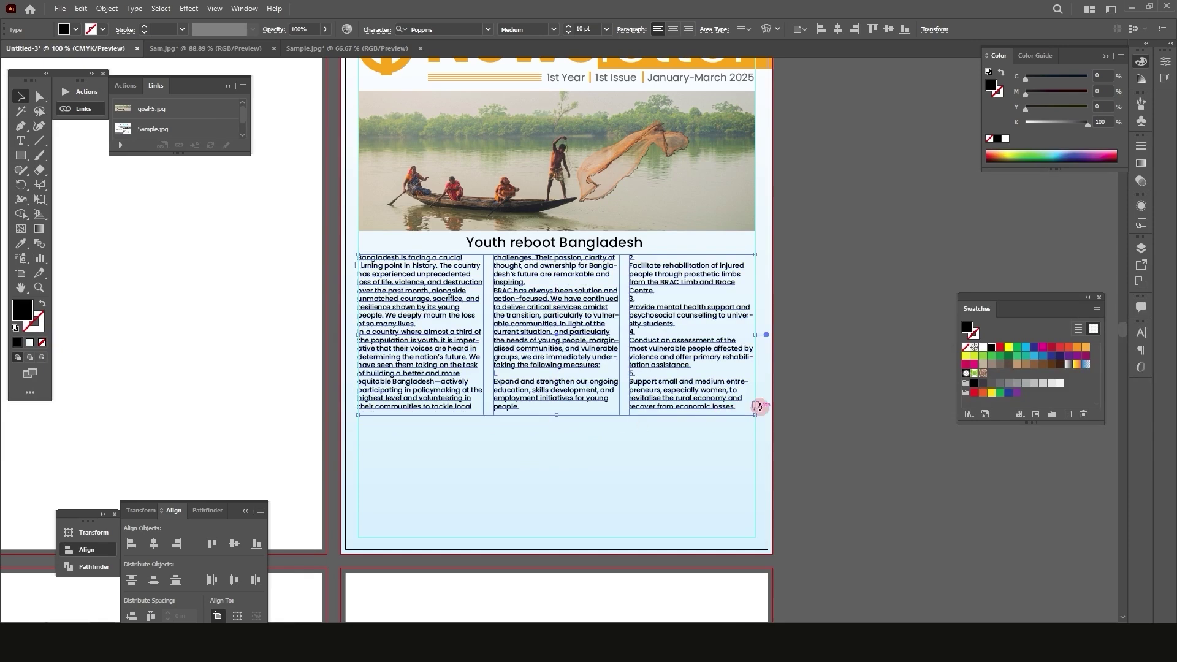
{"action": "left_click", "coordinate": [844, 377]}
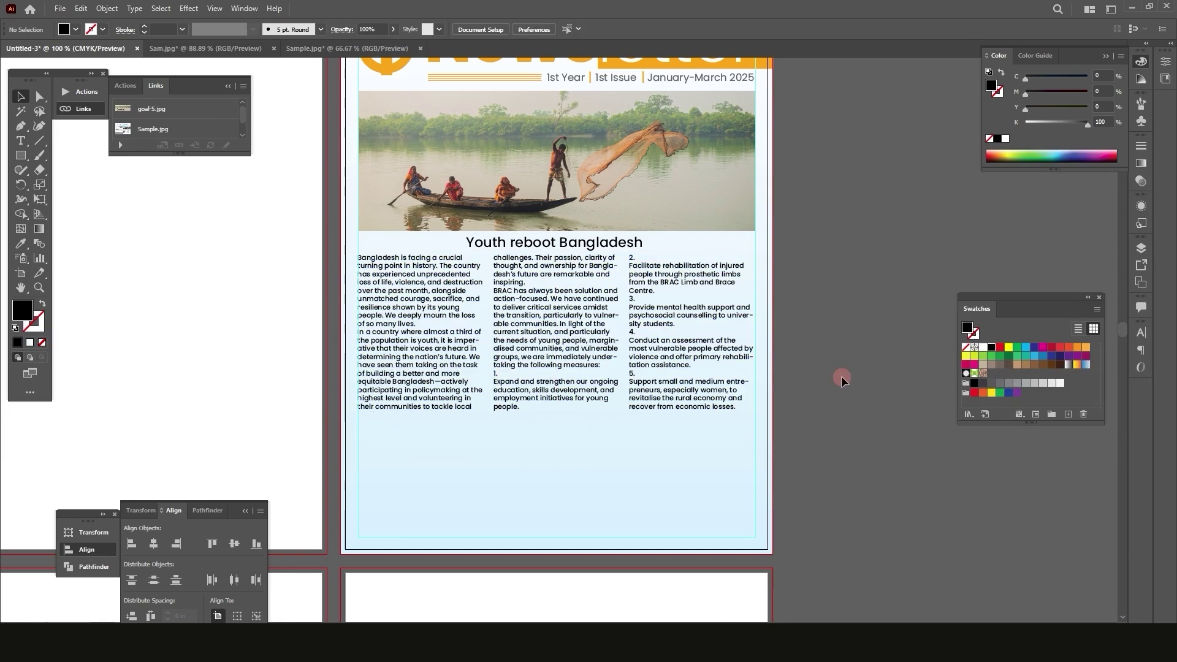
Try justifying the article text with the last line aligned left, and return it to left alignment
{"action": "left_click", "coordinate": [555, 377]}
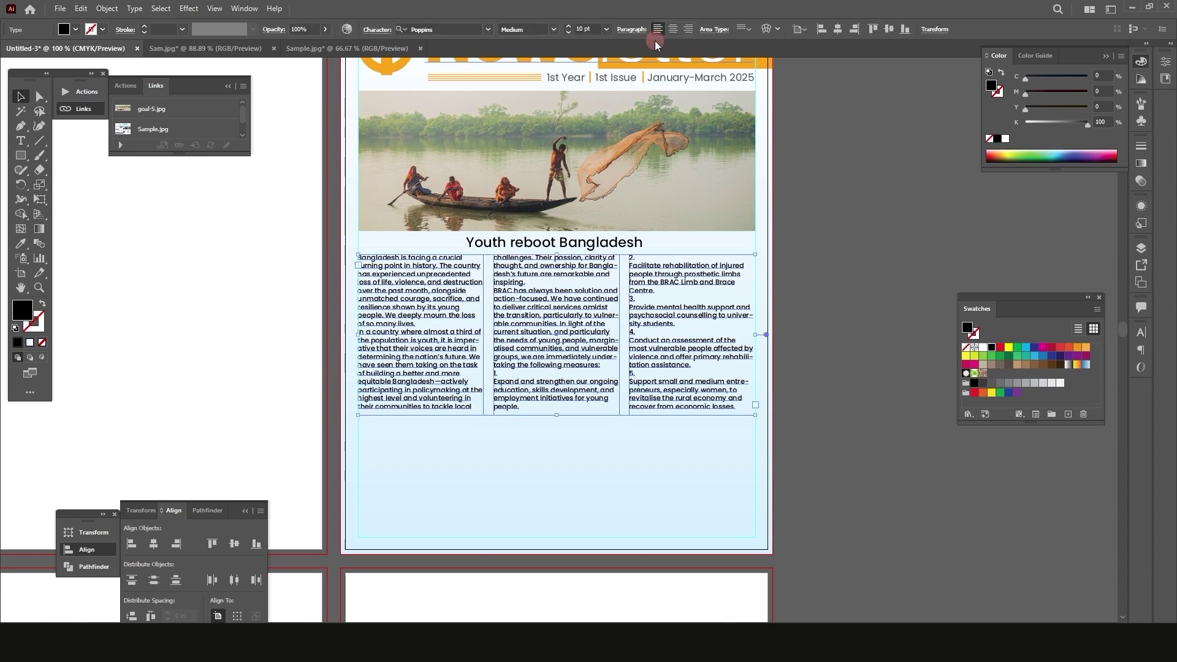
{"action": "left_click", "coordinate": [635, 32]}
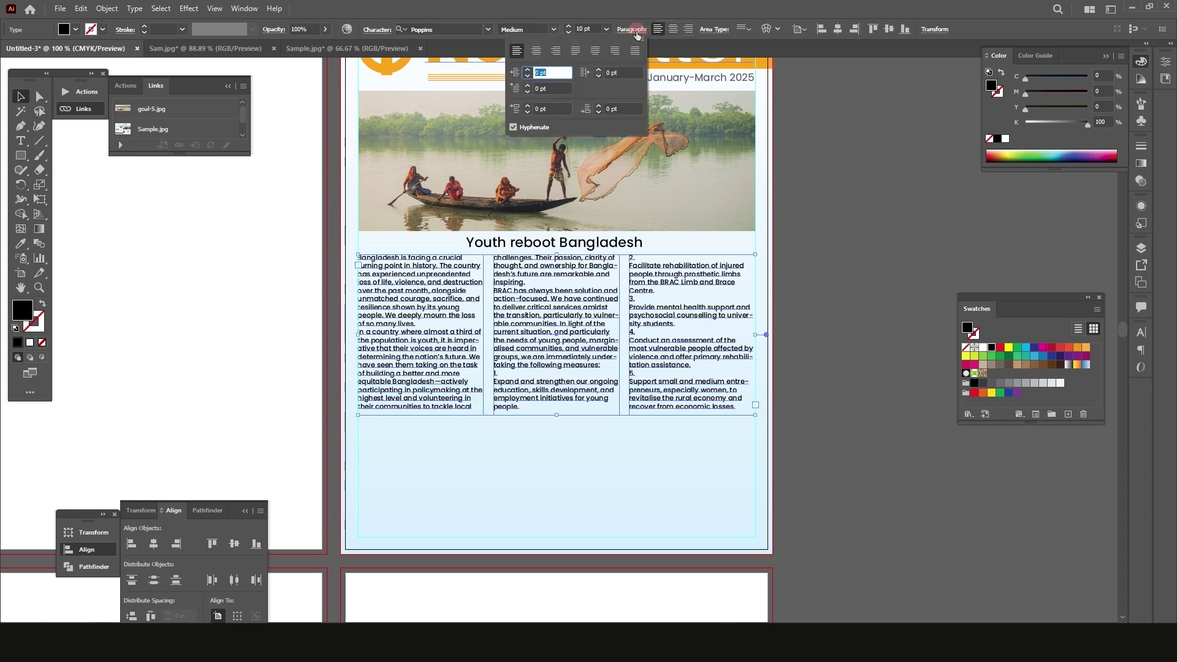
{"action": "left_click", "coordinate": [577, 53]}
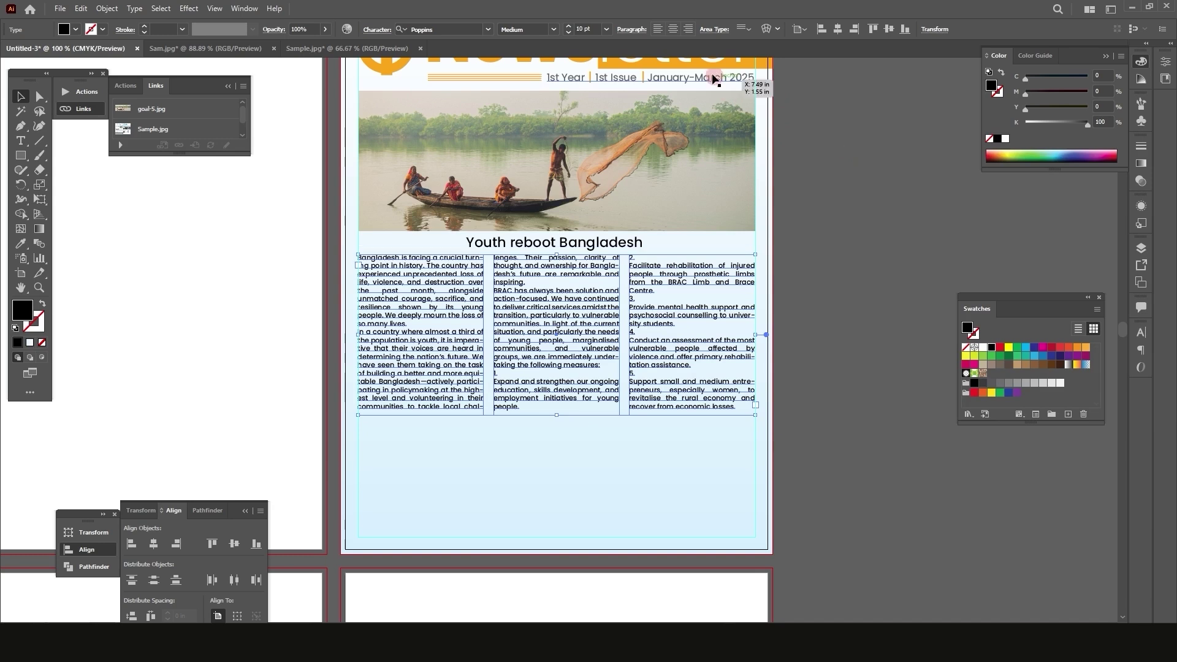
{"action": "left_click", "coordinate": [657, 29]}
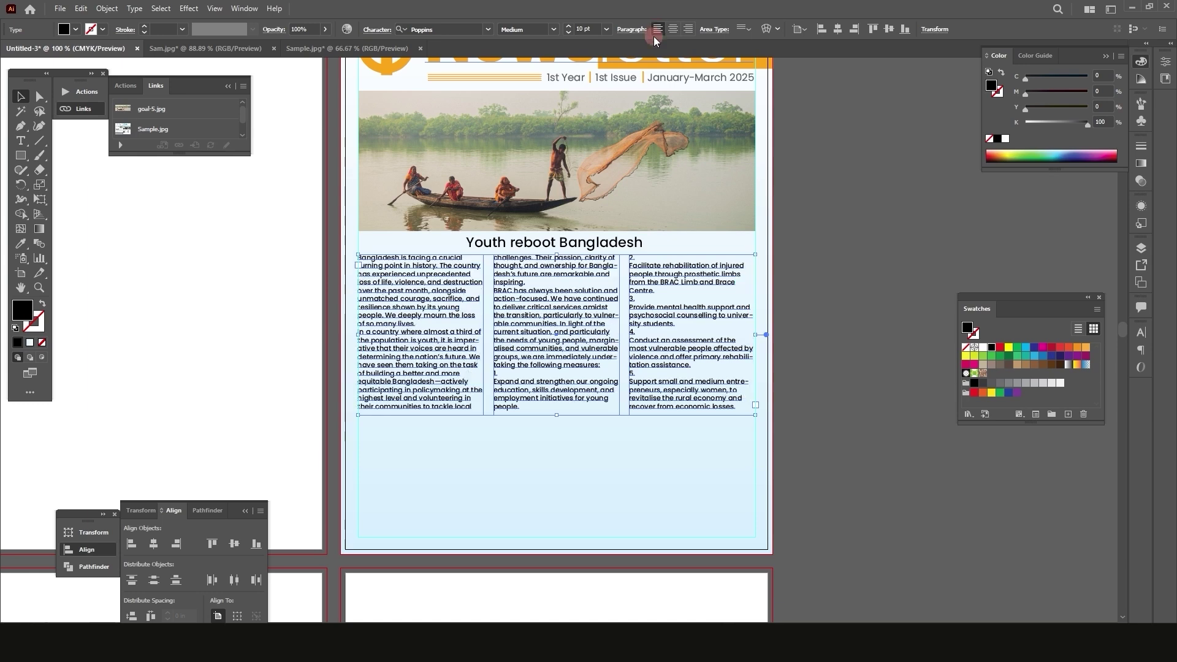
{"action": "left_click", "coordinate": [839, 342]}
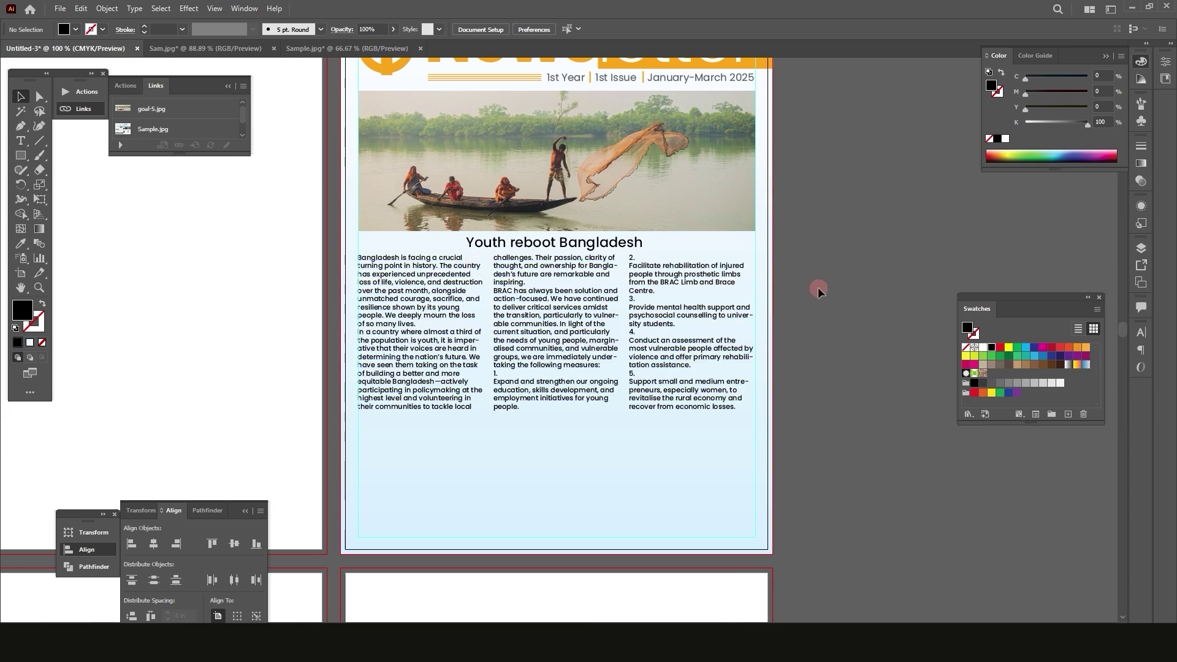
Duplicate the "Youth reboot Bangladesh" heading below the three-column article, starting at the page's left margin guide
{"action": "scroll", "coordinate": [818, 288], "scroll_direction": "down", "scroll_amount": 1}
{"action": "left_click", "coordinate": [594, 320]}
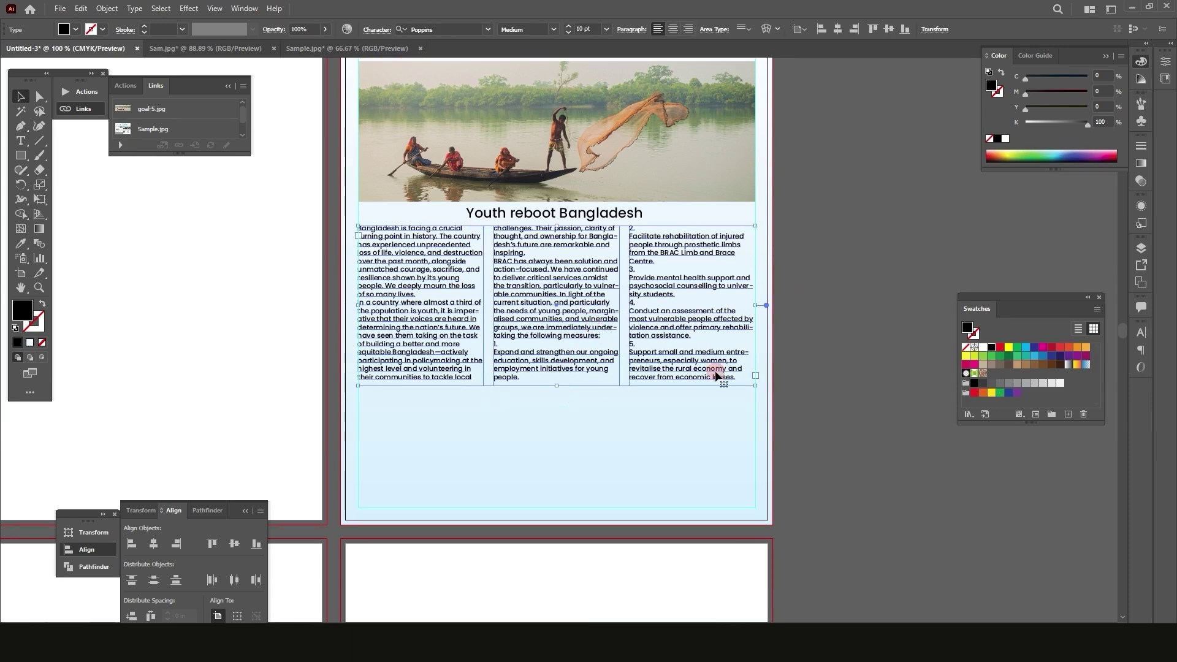
{"action": "left_click", "coordinate": [821, 332]}
{"action": "scroll", "coordinate": [821, 330], "scroll_direction": "down", "scroll_amount": 1}
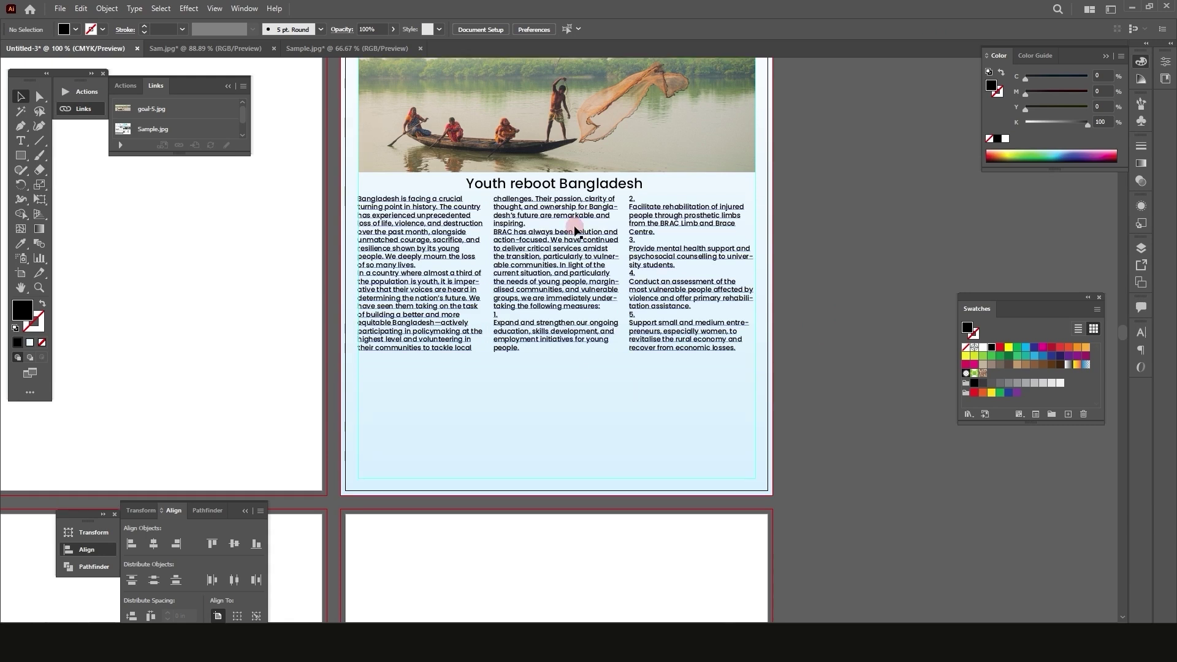
{"action": "left_click", "coordinate": [566, 191]}
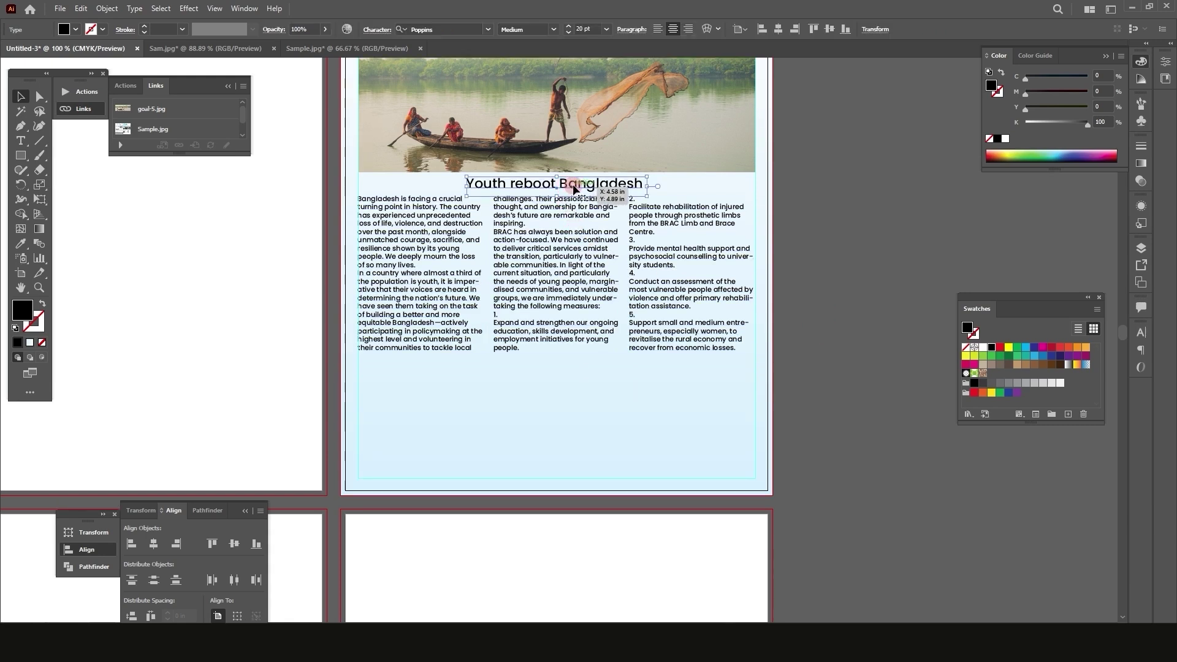
{"action": "left_click_drag", "start_coordinate": [574, 189], "coordinate": [465, 376]}
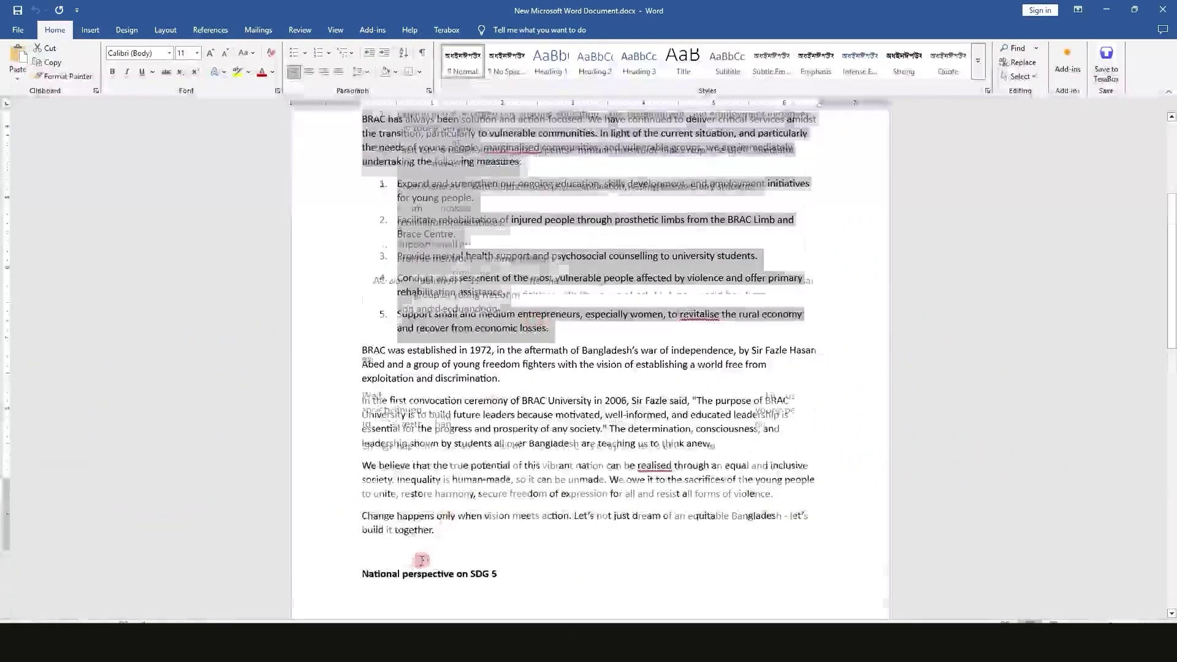
Copy the title "National perspective on SDG 5" from the Word document and replace the duplicated heading's text in Illustrator with it
{"action": "left_click_drag", "start_coordinate": [494, 455], "coordinate": [363, 455]}
{"action": "key", "text": "ctrl+c"}
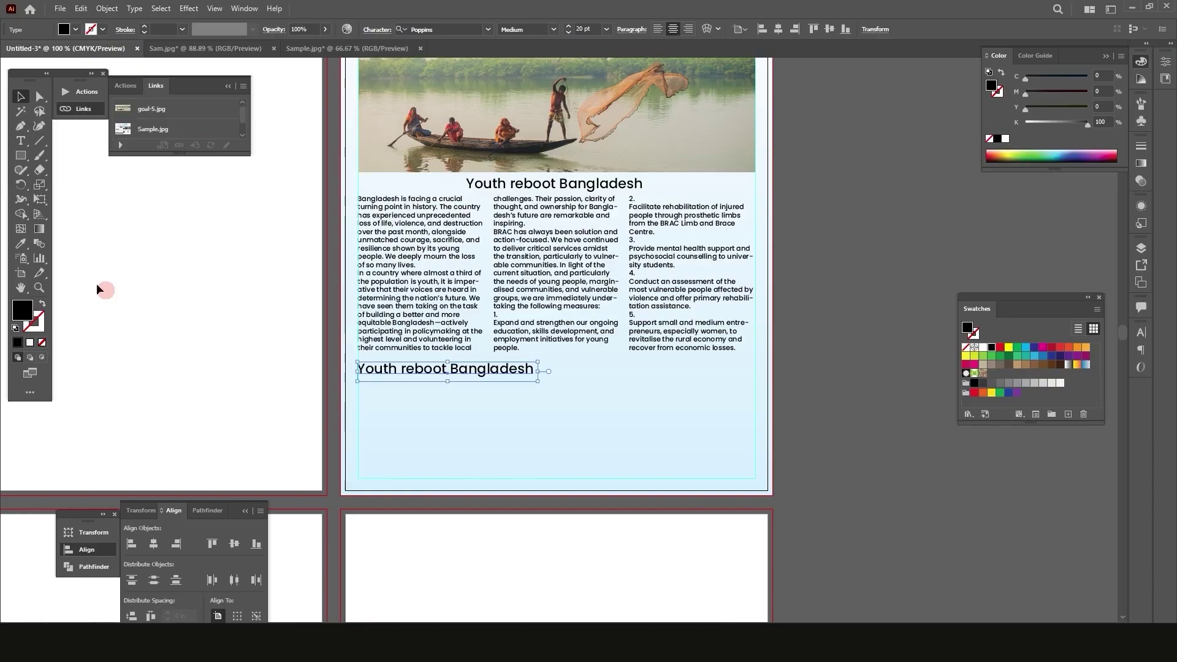
{"action": "double_click", "coordinate": [406, 371]}
{"action": "key", "text": "ctrl+a"}
{"action": "key", "text": "ctrl+v"}
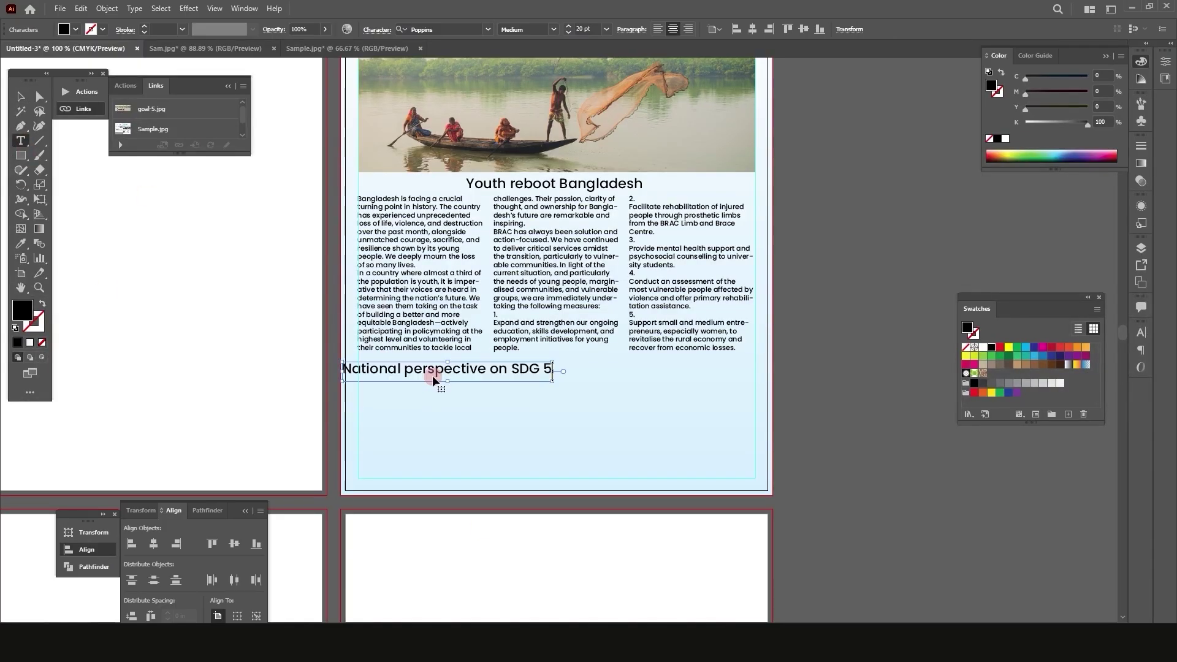
Move the "National perspective on SDG 5" heading so it starts at the page's left margin guide
{"action": "left_click", "coordinate": [21, 97]}
{"action": "scroll", "coordinate": [343, 331], "scroll_direction": "up", "scroll_amount": 2}
{"action": "left_click_drag", "start_coordinate": [453, 414], "coordinate": [481, 413]}
{"action": "scroll", "coordinate": [475, 334], "scroll_direction": "down", "scroll_amount": 2}
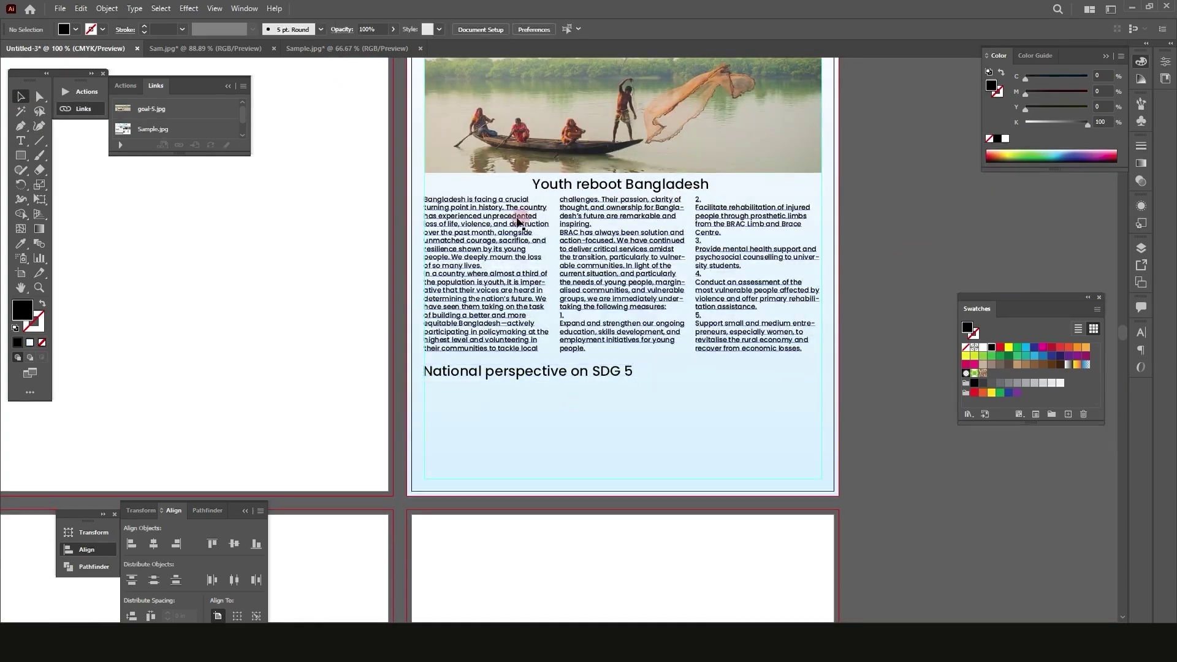
Duplicate the three-column article frame below the new heading and shorten it to end at the bottom margin guide
{"action": "left_click", "coordinate": [487, 225]}
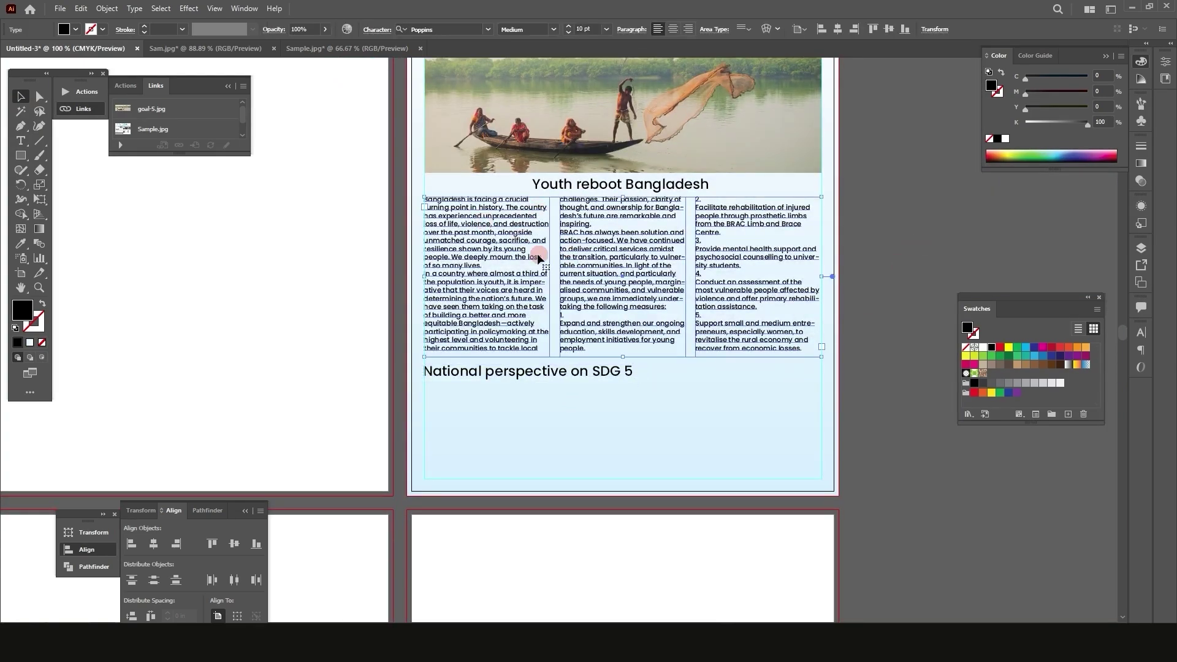
{"action": "left_click_drag", "start_coordinate": [507, 213], "coordinate": [514, 402]}
{"action": "left_click_drag", "start_coordinate": [512, 399], "coordinate": [512, 400]}
{"action": "scroll", "coordinate": [589, 465], "scroll_direction": "down", "scroll_amount": 1}
{"action": "left_click_drag", "start_coordinate": [623, 501], "coordinate": [619, 434]}
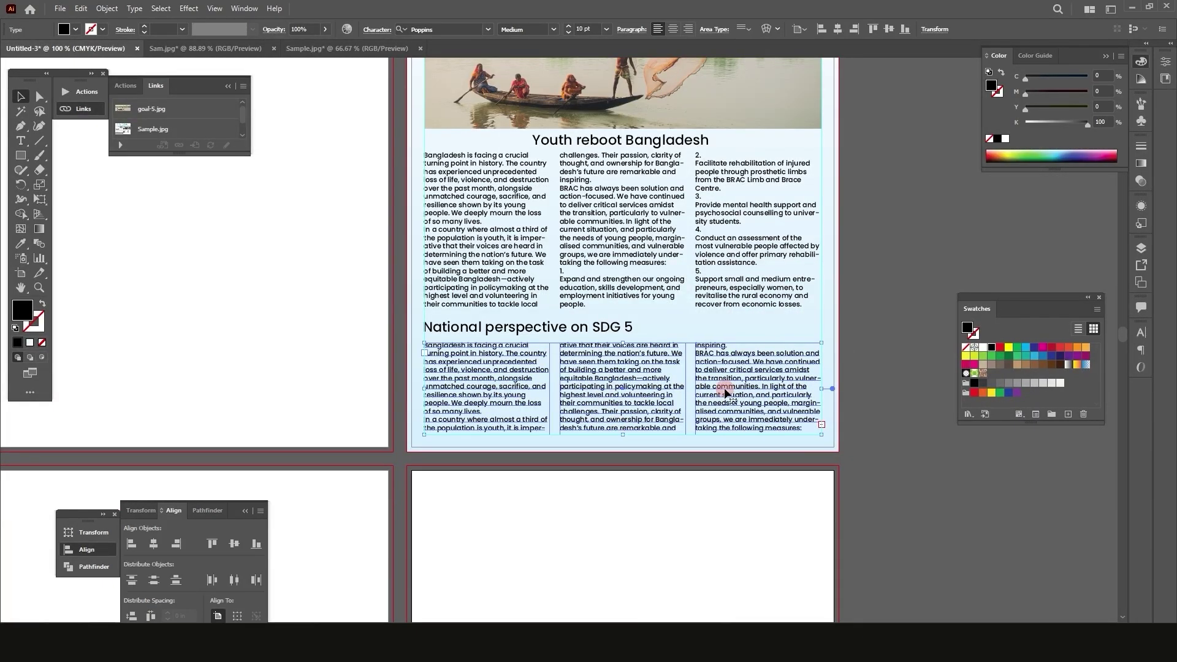
Copy the first two body paragraphs of the SDG 5 article from Word and replace the duplicated frame's text in Illustrator with them
{"action": "mouse_move", "coordinate": [575, 643]}
{"action": "left_click", "coordinate": [575, 586]}
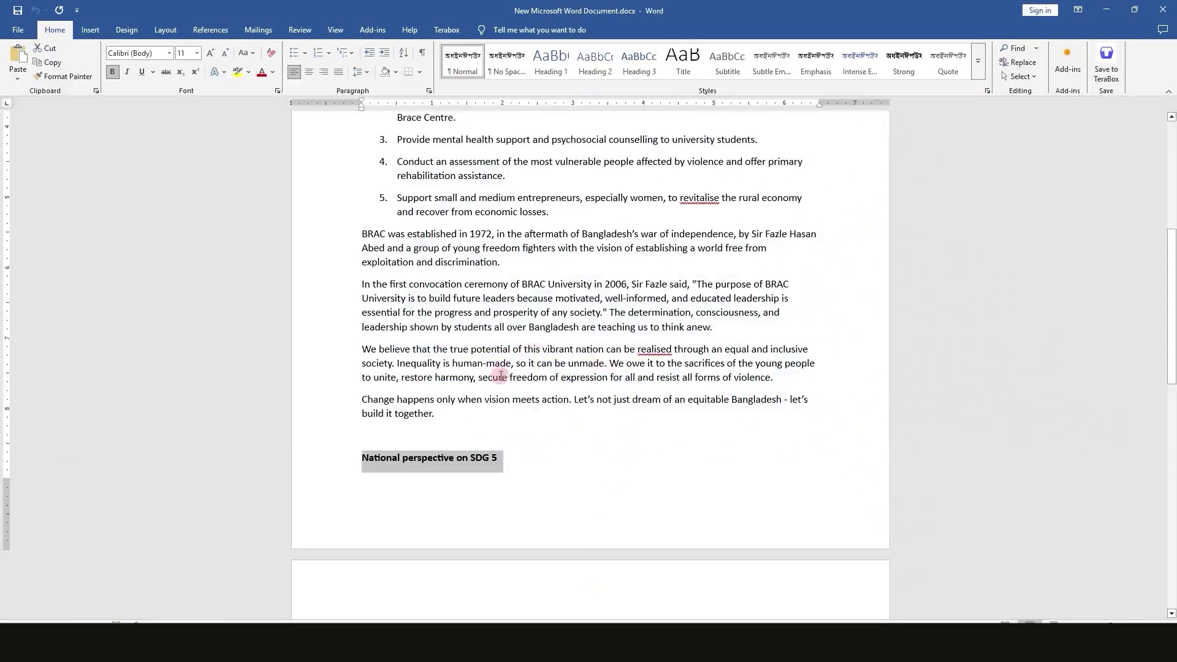
{"action": "scroll", "coordinate": [501, 376], "scroll_direction": "down", "scroll_amount": 6}
{"action": "left_click_drag", "start_coordinate": [366, 171], "coordinate": [806, 349]}
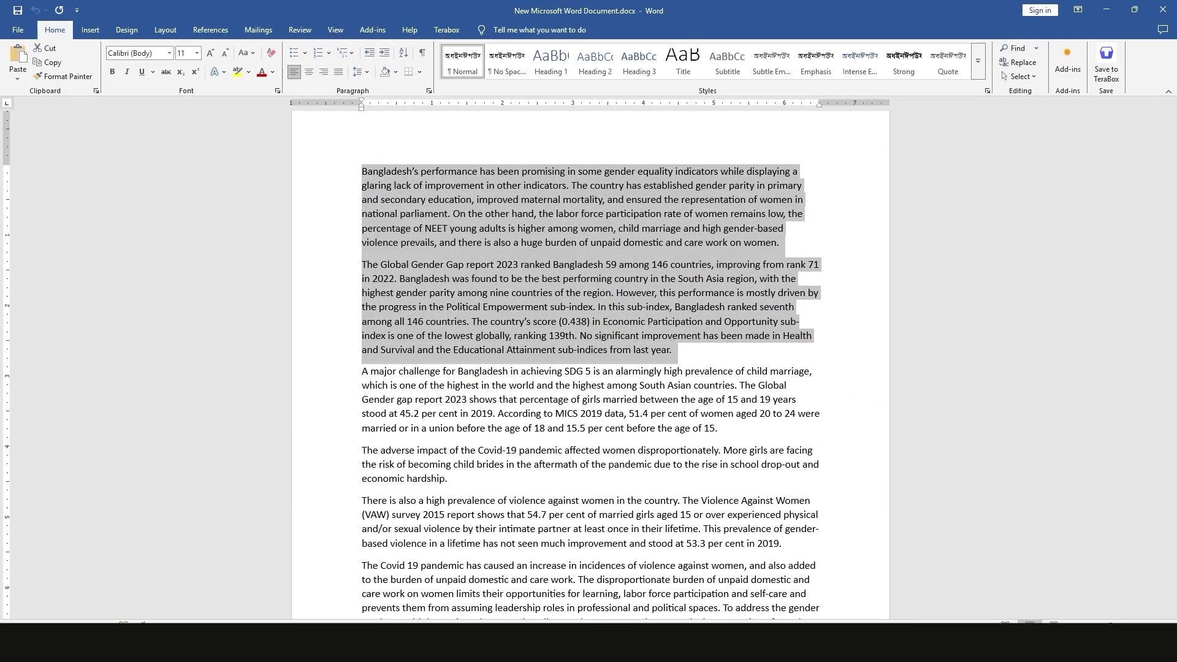
{"action": "key", "text": "alt+Tab"}
{"action": "key", "text": "t"}
{"action": "left_click_drag", "start_coordinate": [502, 404], "coordinate": [529, 412]}
{"action": "key", "text": "ctrl+a"}
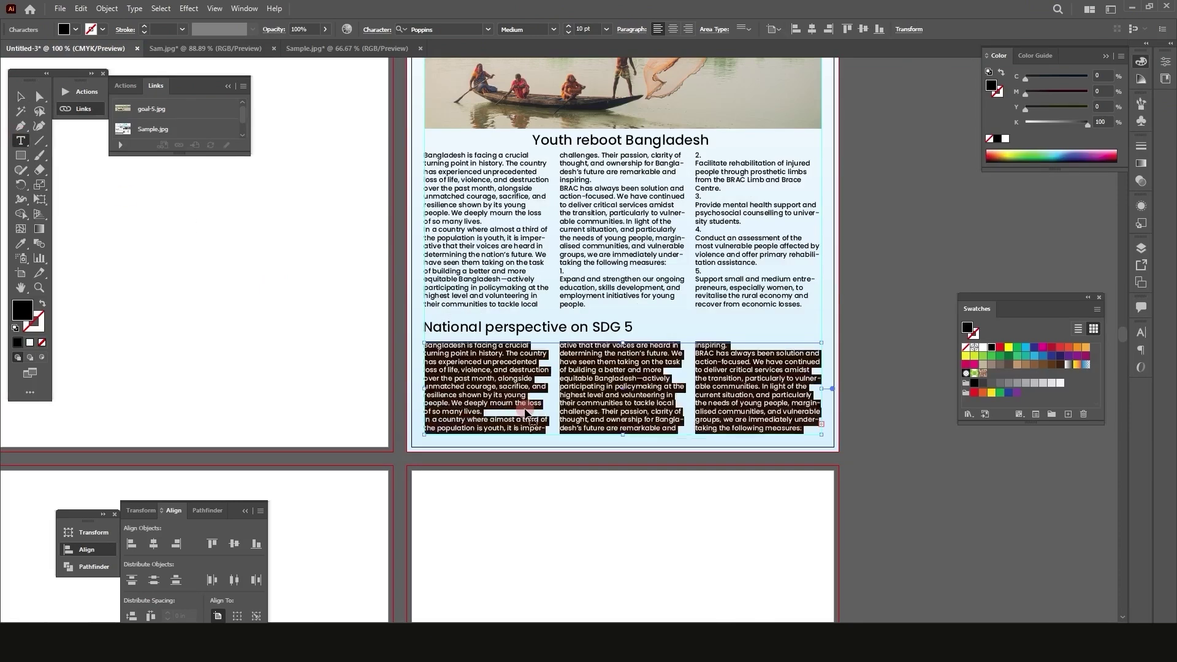
{"action": "key", "text": "ctrl+v"}
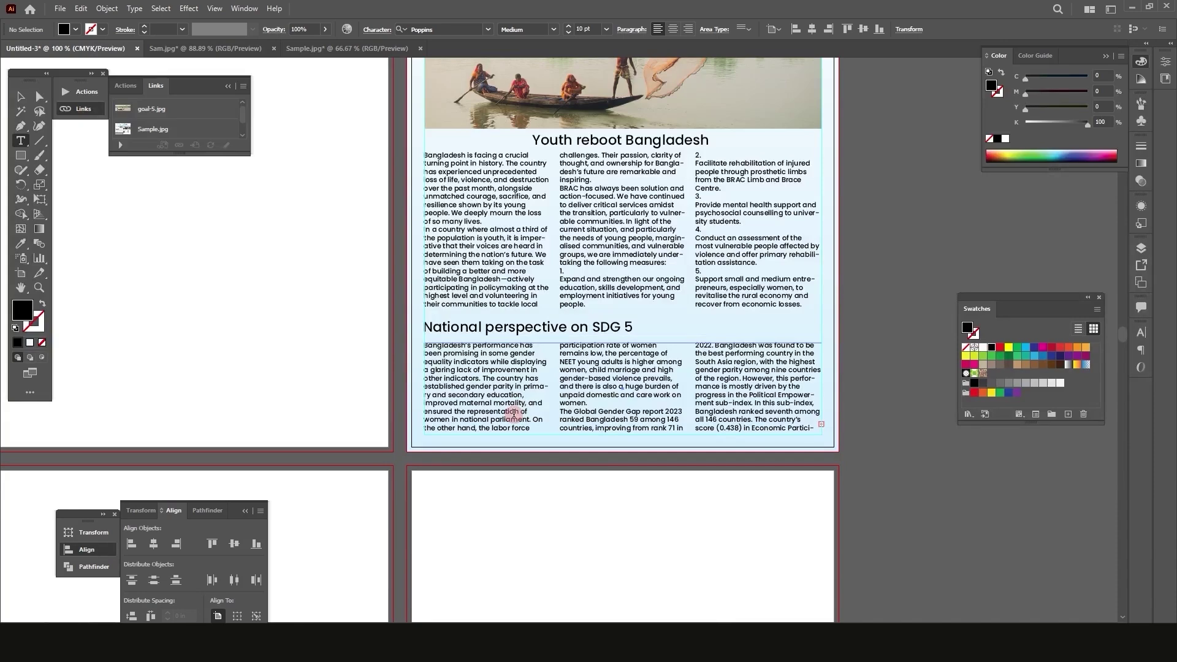
{"action": "scroll", "coordinate": [513, 453], "scroll_direction": "down", "scroll_amount": 1}
{"action": "left_click", "coordinate": [514, 489]}
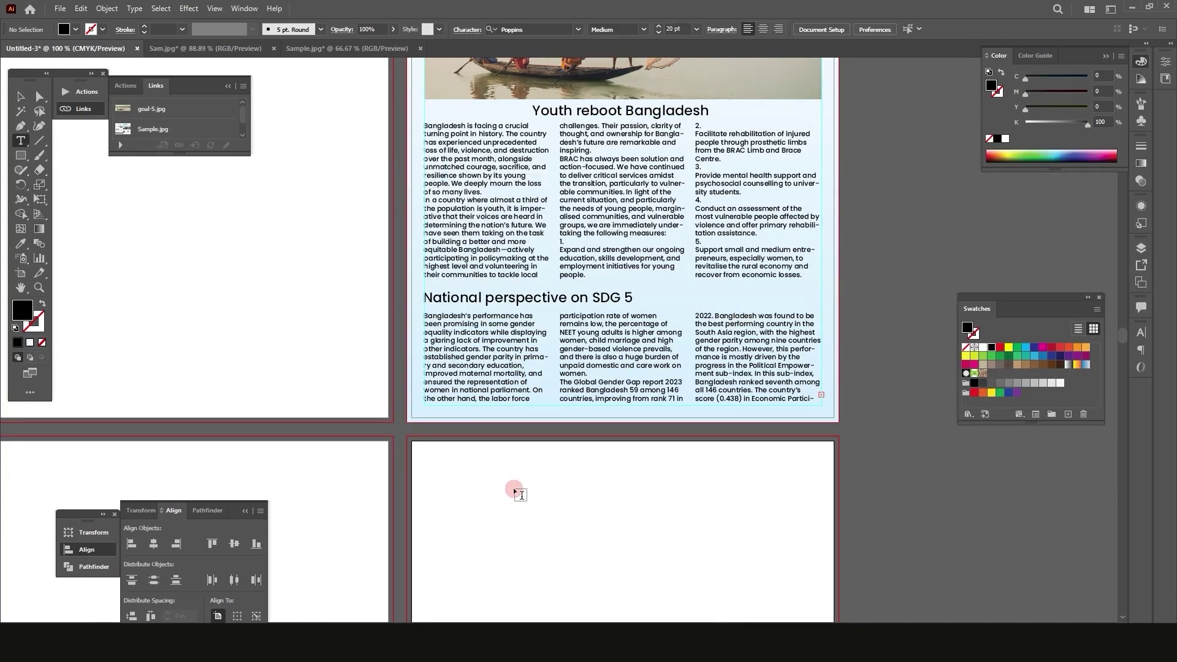
{"action": "left_click", "coordinate": [546, 301]}
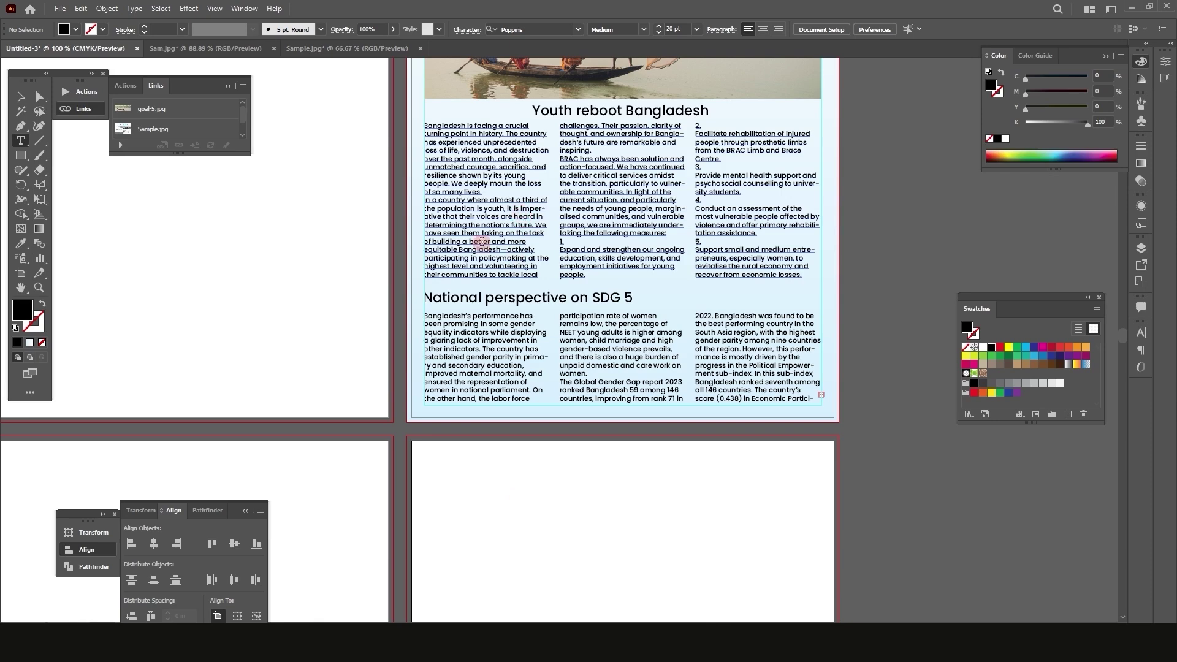
{"action": "left_click_drag", "start_coordinate": [501, 356], "coordinate": [520, 356]}
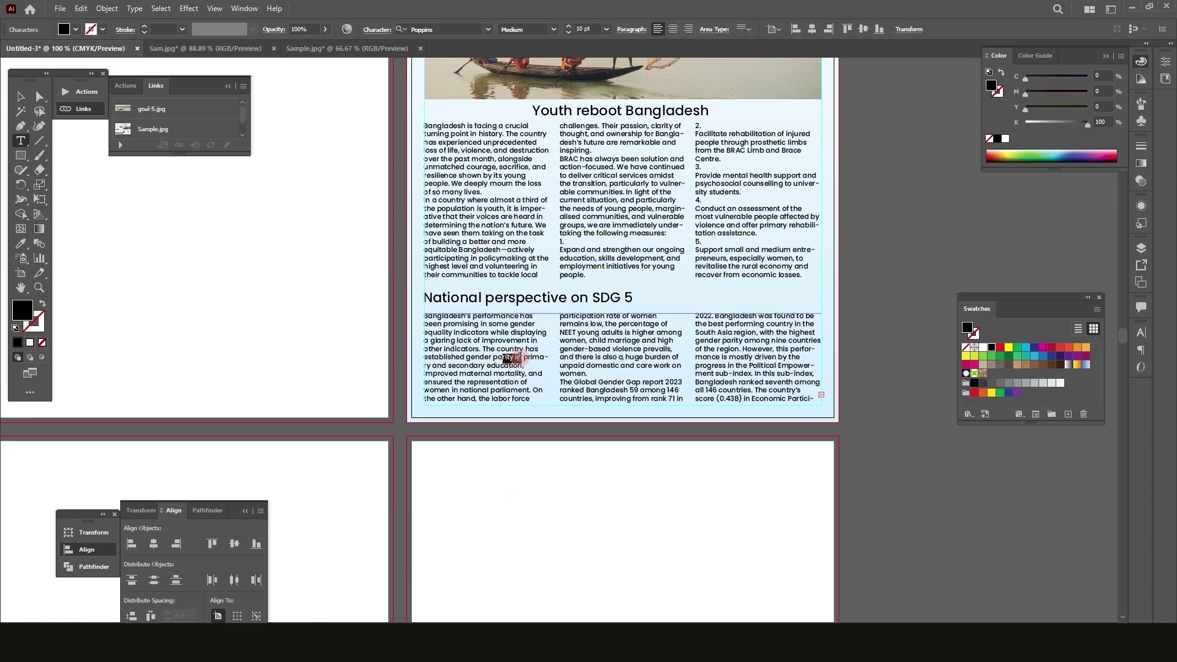
{"action": "key", "text": "ctrl+a"}
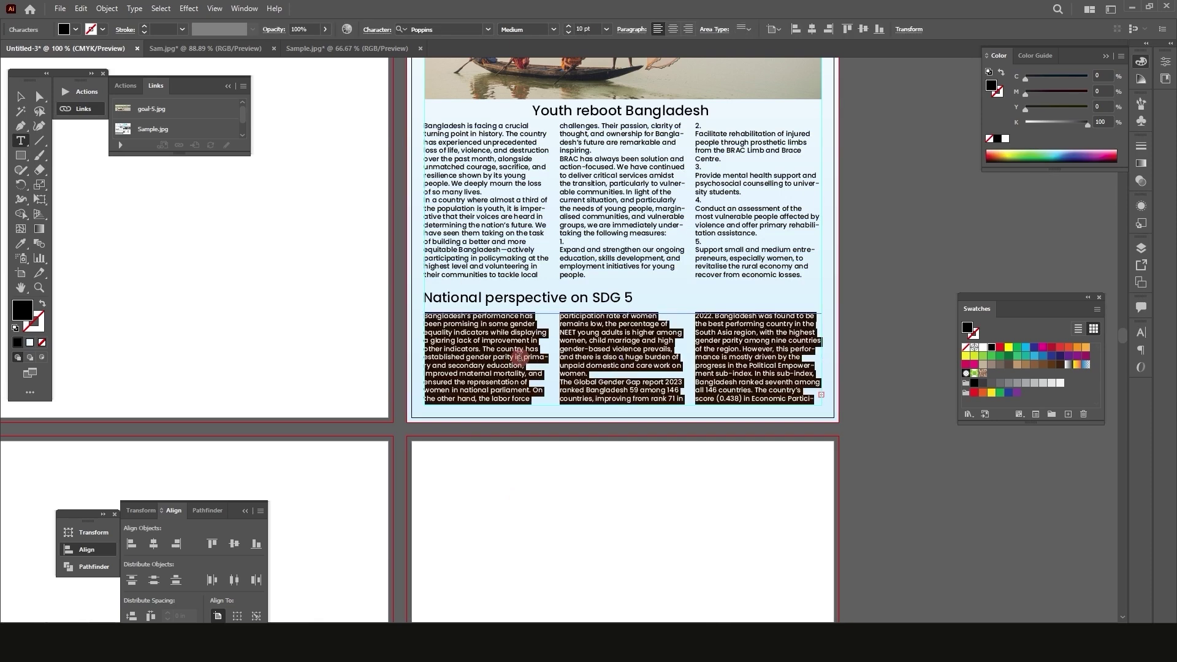
{"action": "key", "text": "BackSpace"}
{"action": "key", "text": "ctrl+z"}
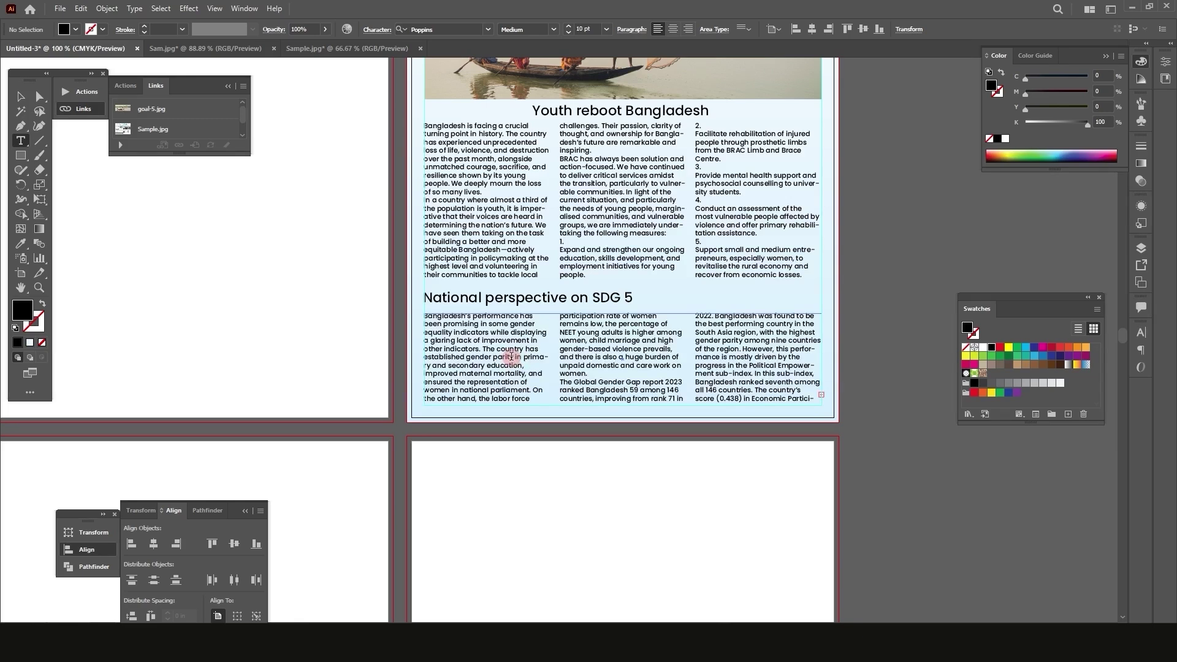
{"action": "scroll", "coordinate": [484, 234], "scroll_direction": "up", "scroll_amount": 1}
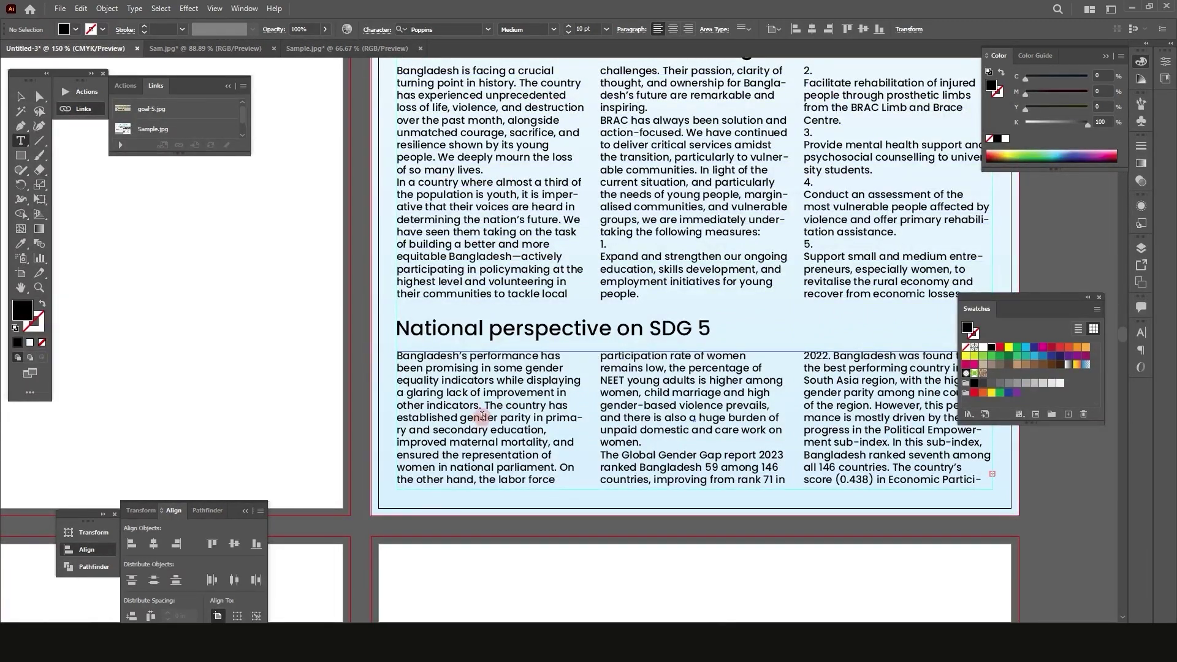
{"action": "scroll", "coordinate": [482, 416], "scroll_direction": "down", "scroll_amount": 1}
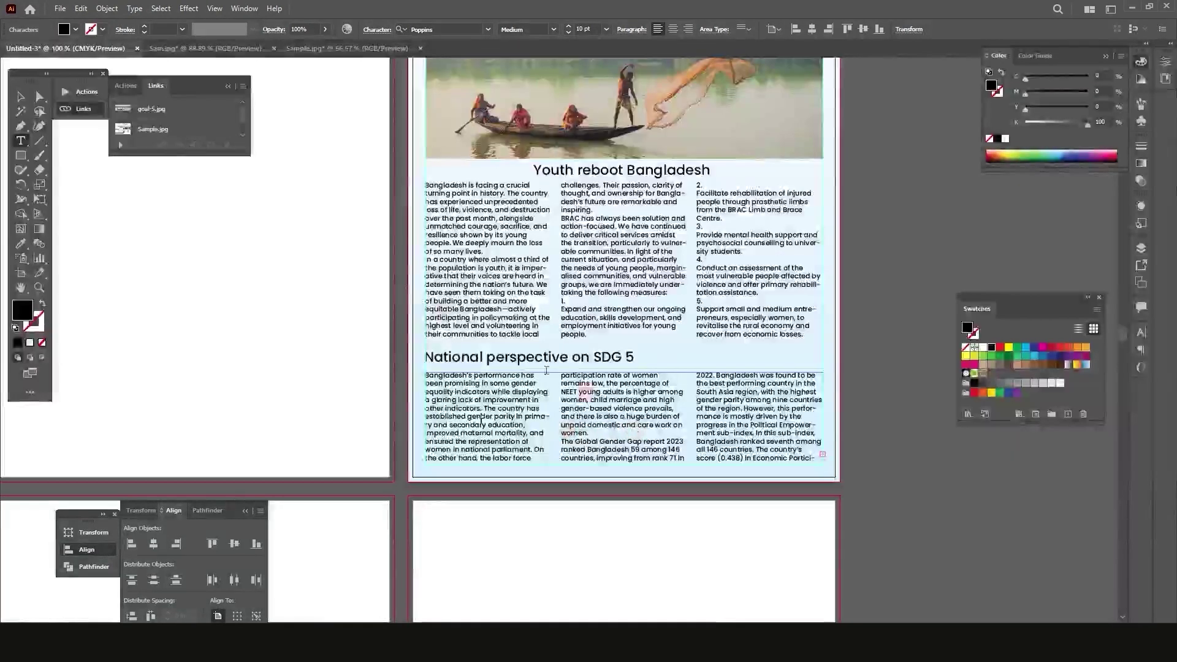
Narrow the SDG 5 article frame so its right edge lines up with the second column of the article above
{"action": "key", "text": "Escape"}
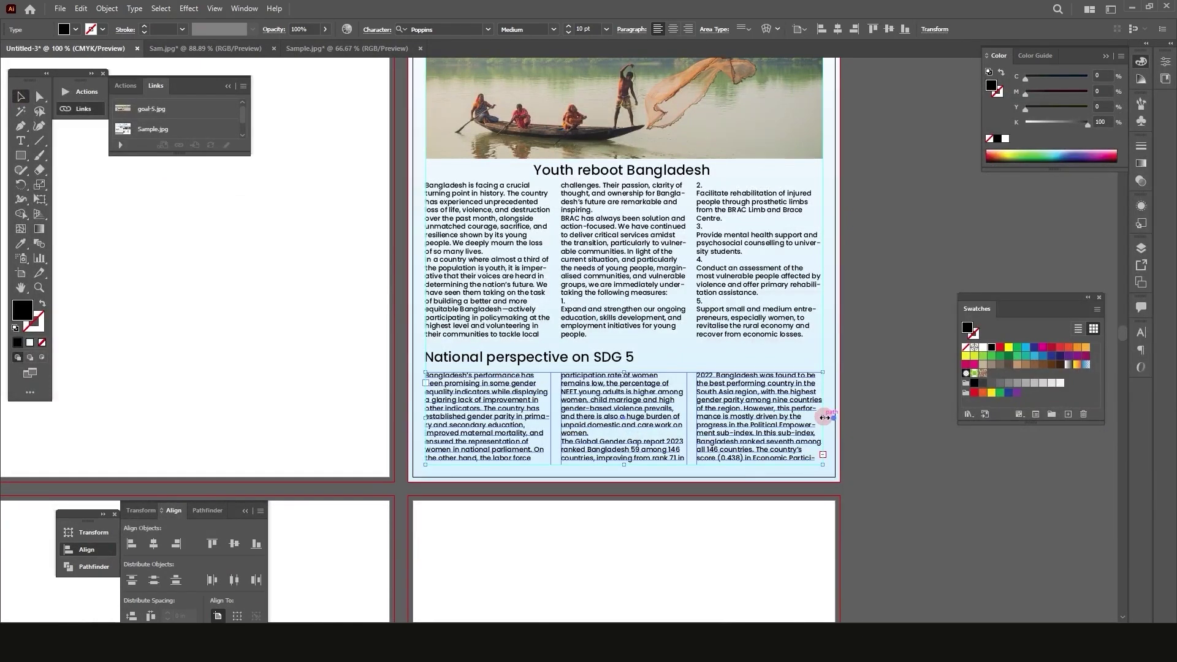
{"action": "left_click_drag", "start_coordinate": [823, 418], "coordinate": [686, 418]}
{"action": "left_click", "coordinate": [655, 294], "text": "shift"}
{"action": "left_click", "coordinate": [702, 553]}
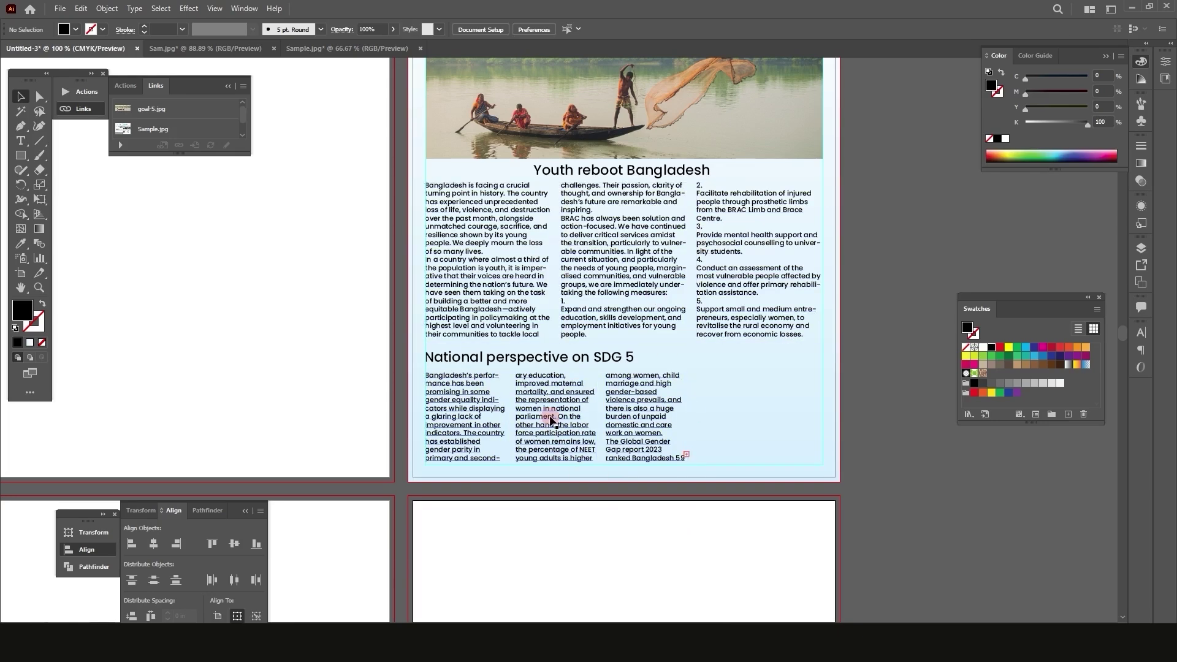
Reduce the SDG 5 article frame to 2 columns in the Area Type Options and apply the change
{"action": "left_click", "coordinate": [550, 417]}
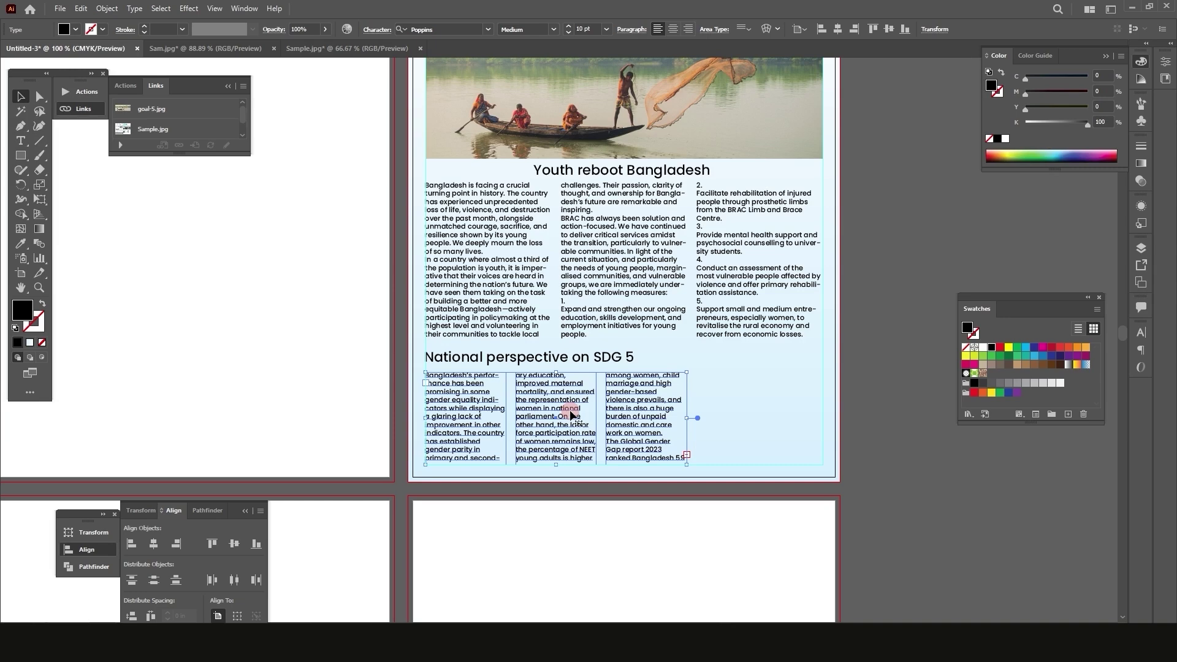
{"action": "left_click", "coordinate": [135, 8]}
{"action": "left_click", "coordinate": [198, 117]}
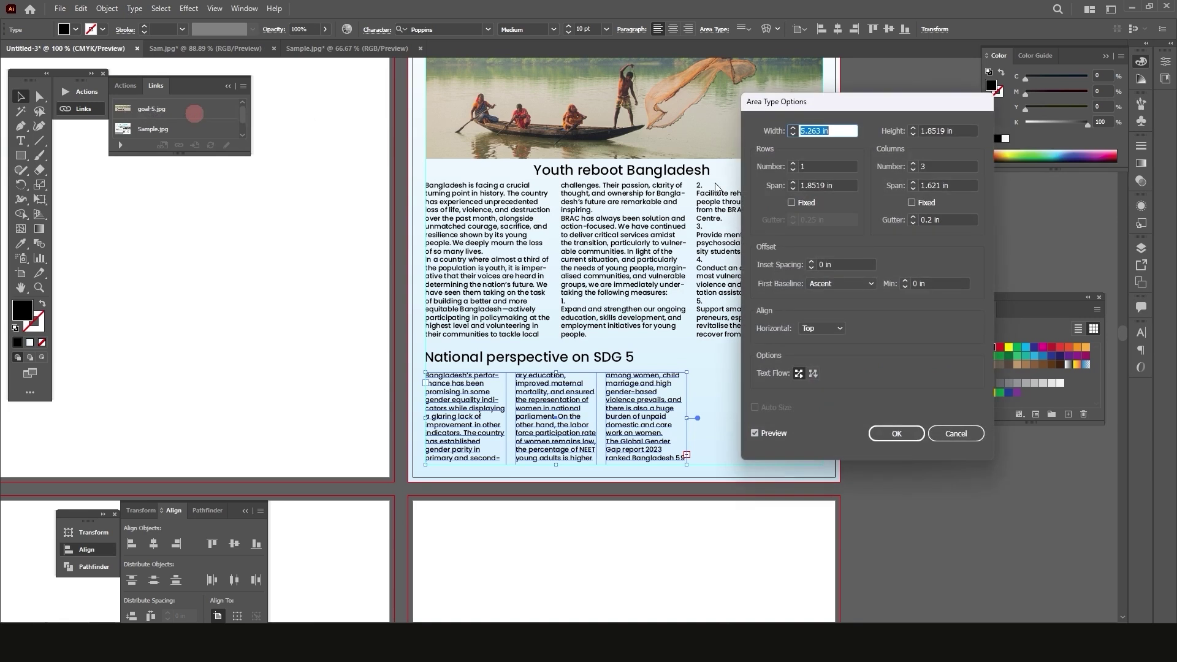
{"action": "left_click", "coordinate": [918, 172]}
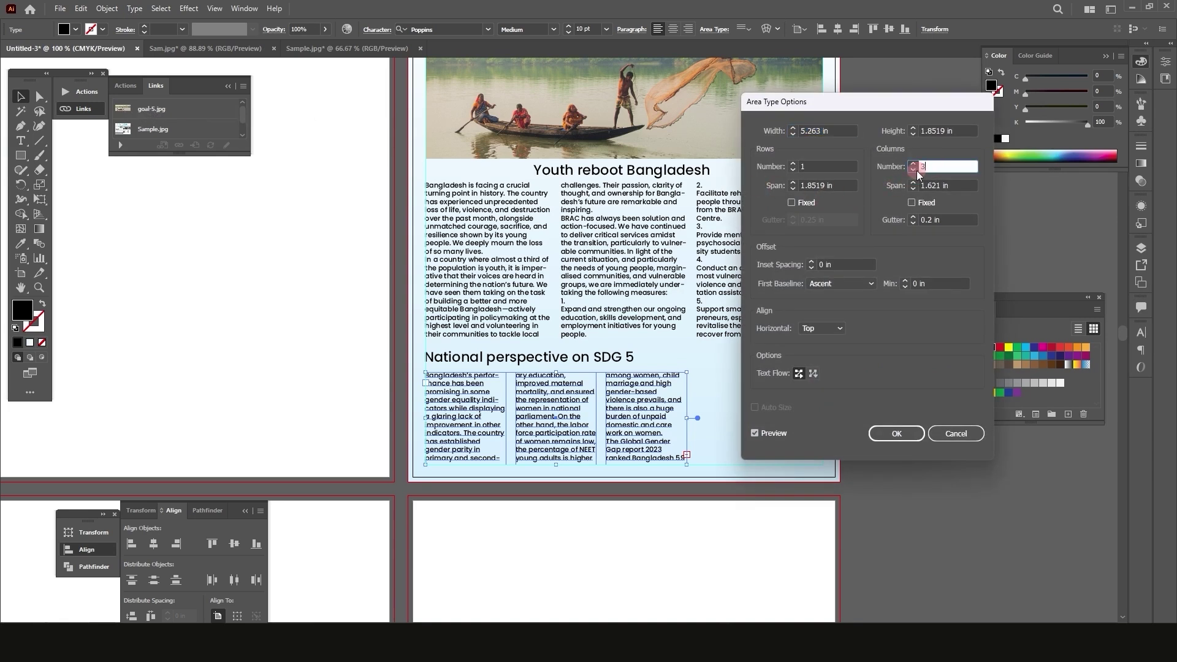
{"action": "left_click", "coordinate": [913, 170]}
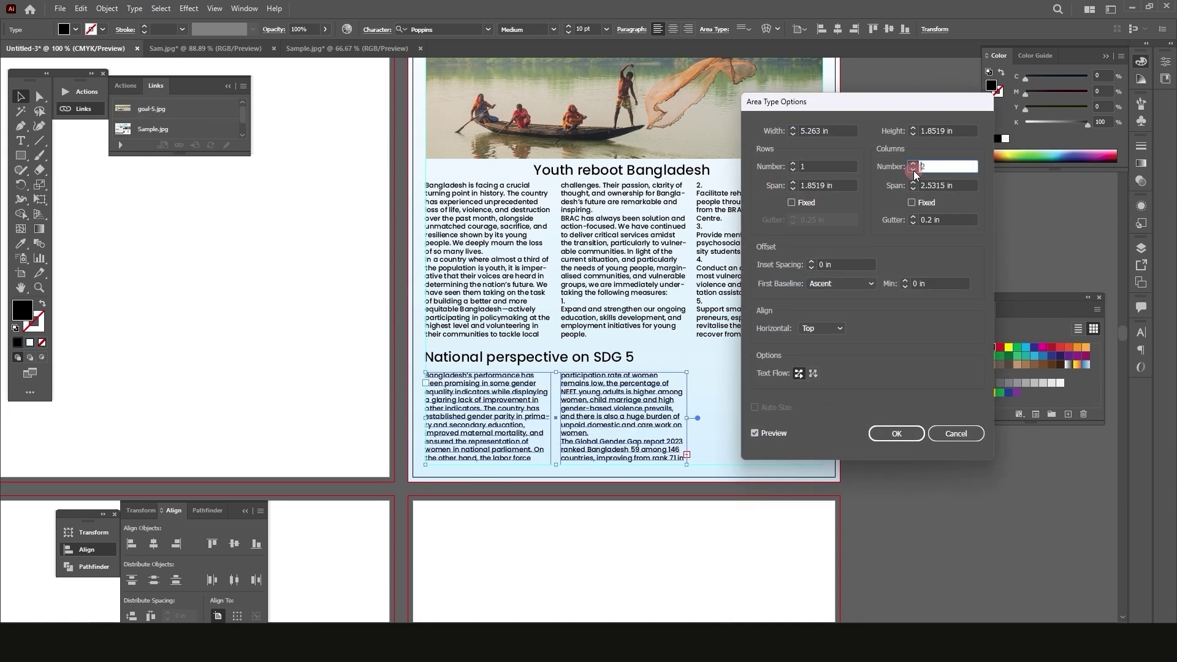
{"action": "left_click", "coordinate": [914, 432]}
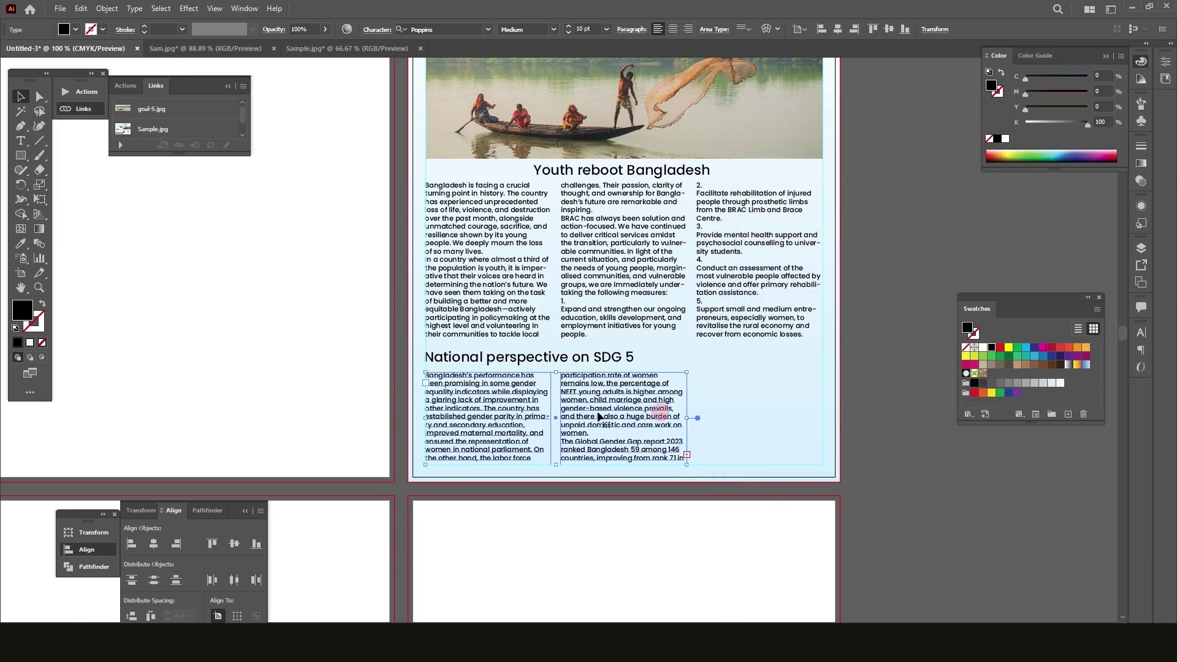
Move the SDG 5 heading closer to its article, and extend the lower edge of the "Youth reboot Bangladesh" article frame slightly
{"action": "scroll", "coordinate": [531, 425], "scroll_direction": "up", "scroll_amount": 1}
{"action": "left_click_drag", "start_coordinate": [580, 353], "coordinate": [580, 350]}
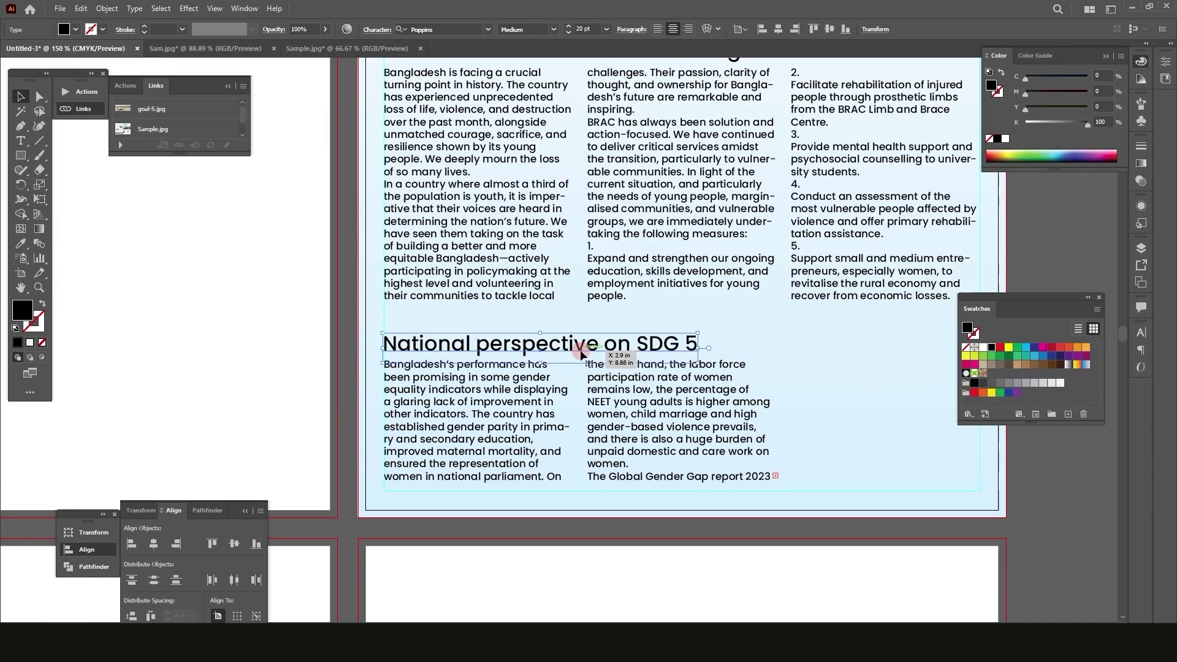
{"action": "left_click", "coordinate": [513, 293]}
{"action": "scroll", "coordinate": [445, 249], "scroll_direction": "up", "scroll_amount": 2}
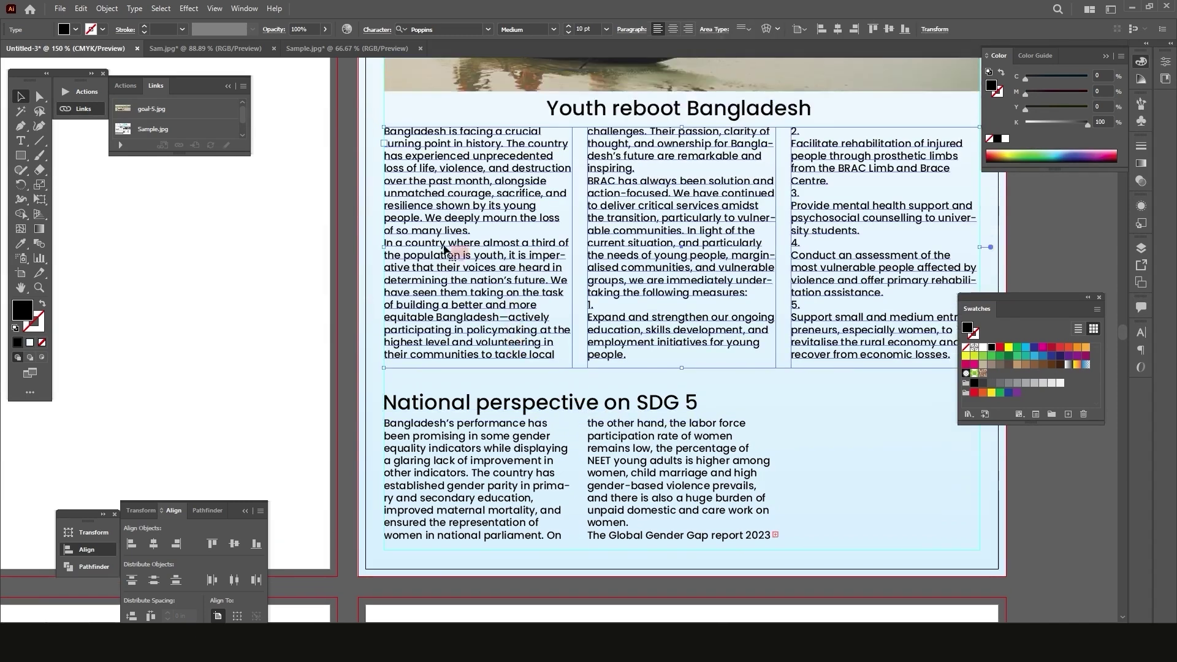
{"action": "left_click", "coordinate": [20, 141]}
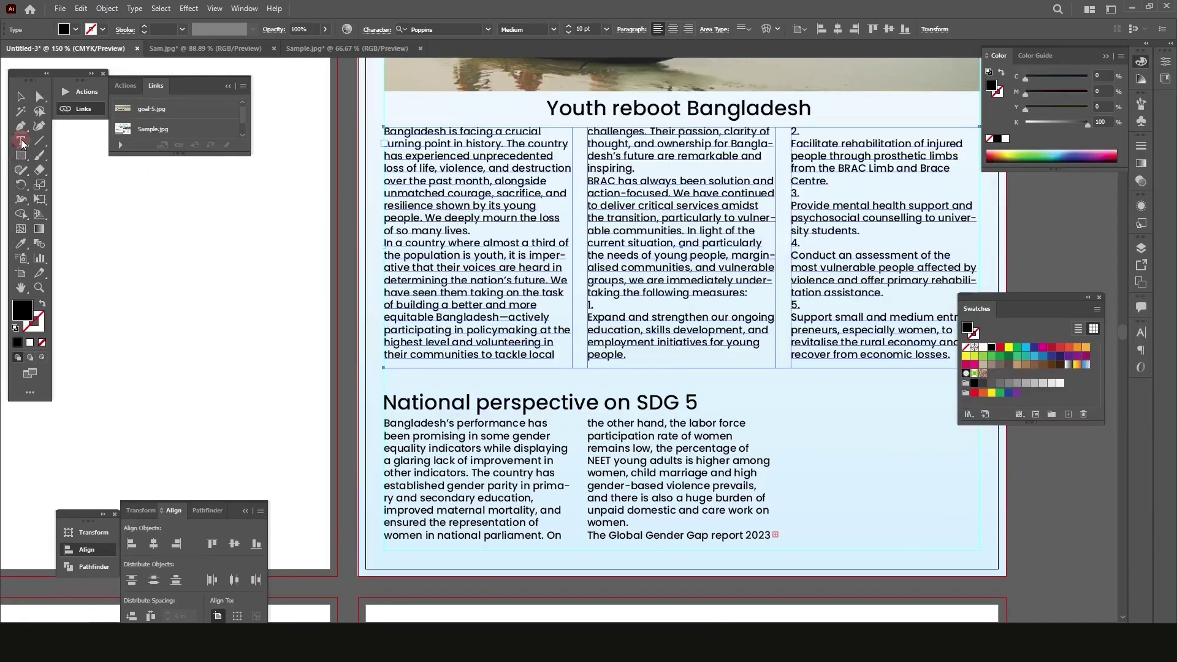
{"action": "left_click", "coordinate": [470, 230]}
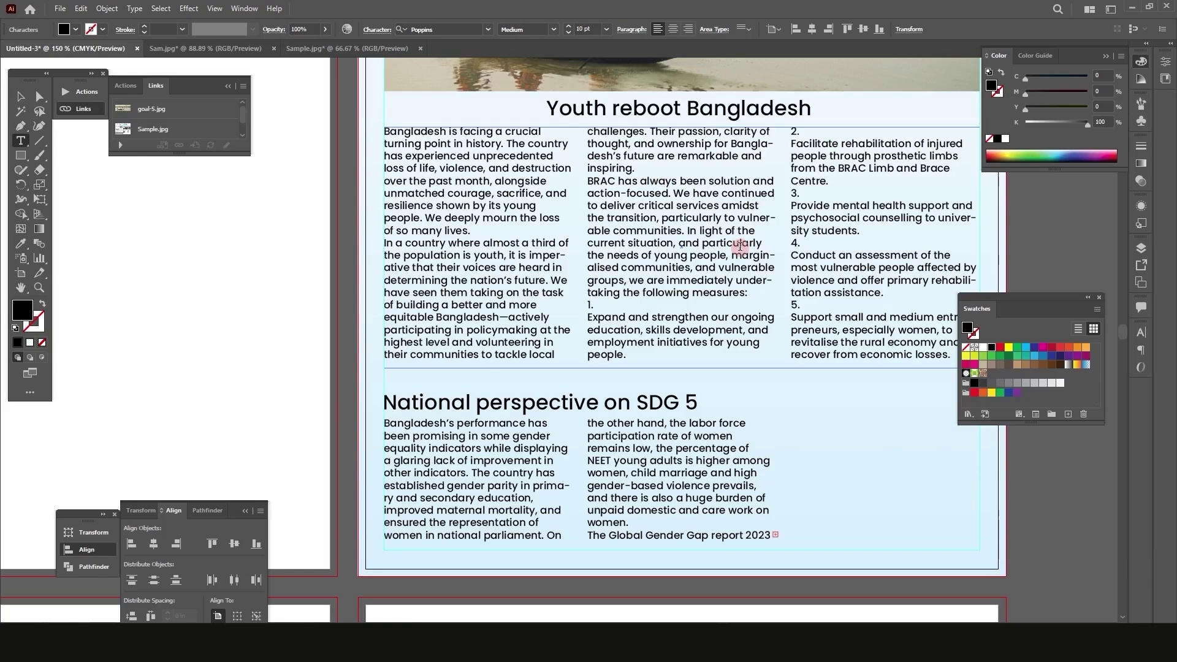
{"action": "left_click", "coordinate": [638, 167]}
{"action": "left_click", "coordinate": [21, 96]}
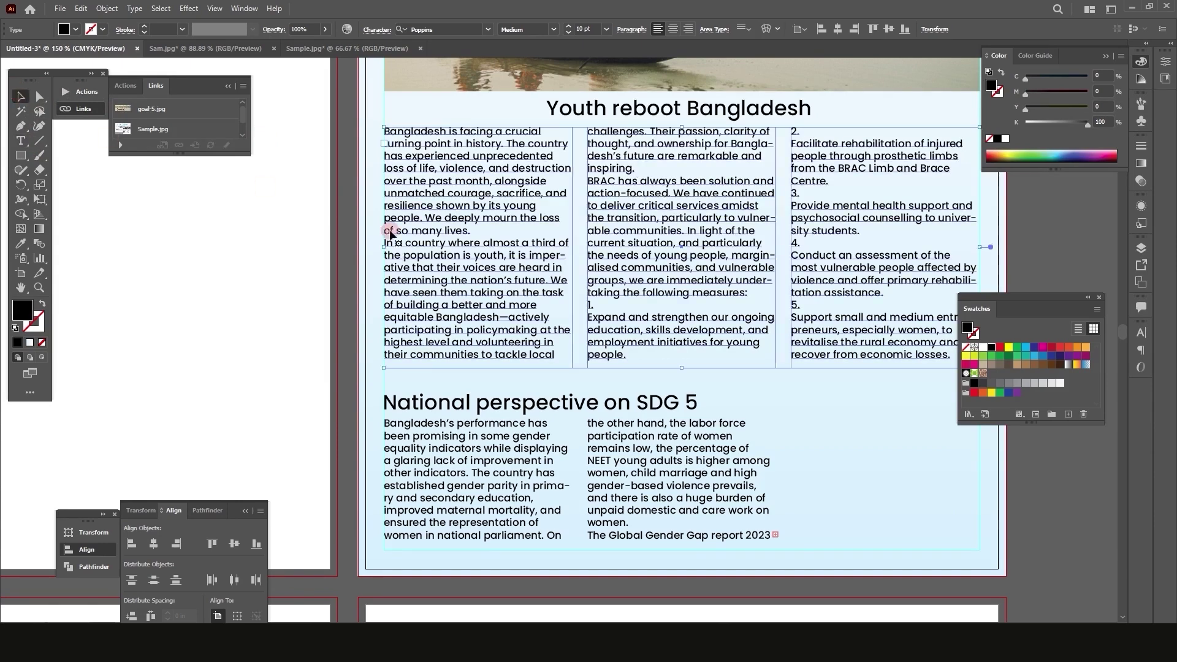
{"action": "left_click_drag", "start_coordinate": [681, 368], "coordinate": [684, 383]}
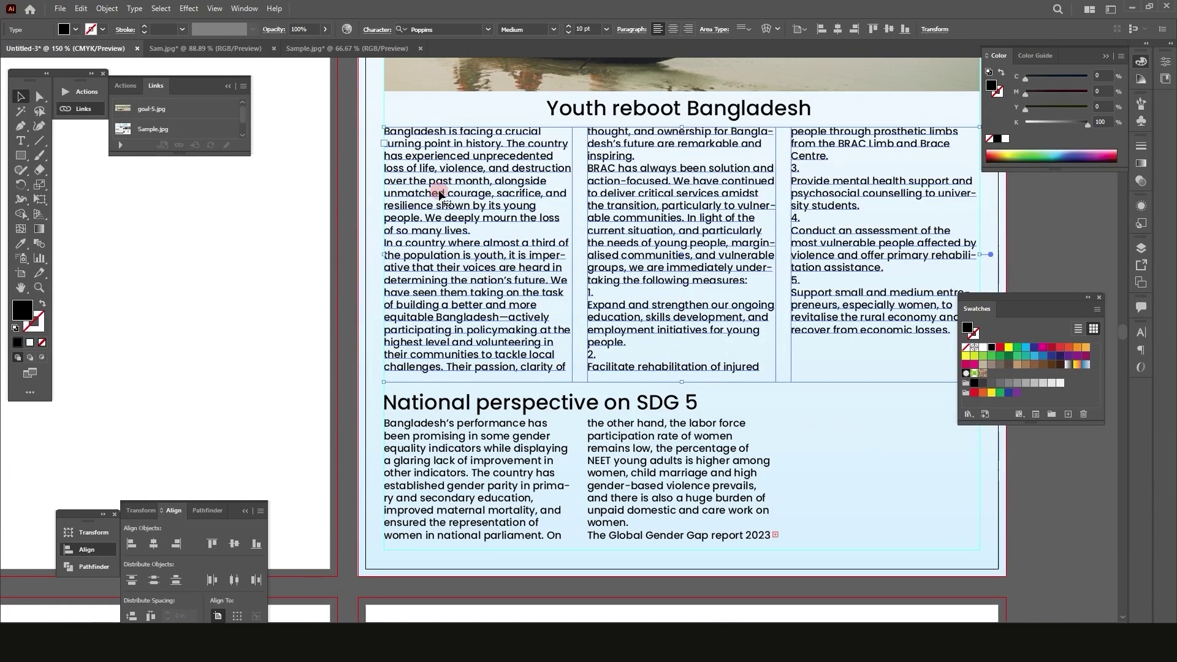
Set the space before paragraphs to 10 pt in the "Youth reboot Bangladesh" article and extend its frame's lower edge slightly downward
{"action": "left_click", "coordinate": [471, 244]}
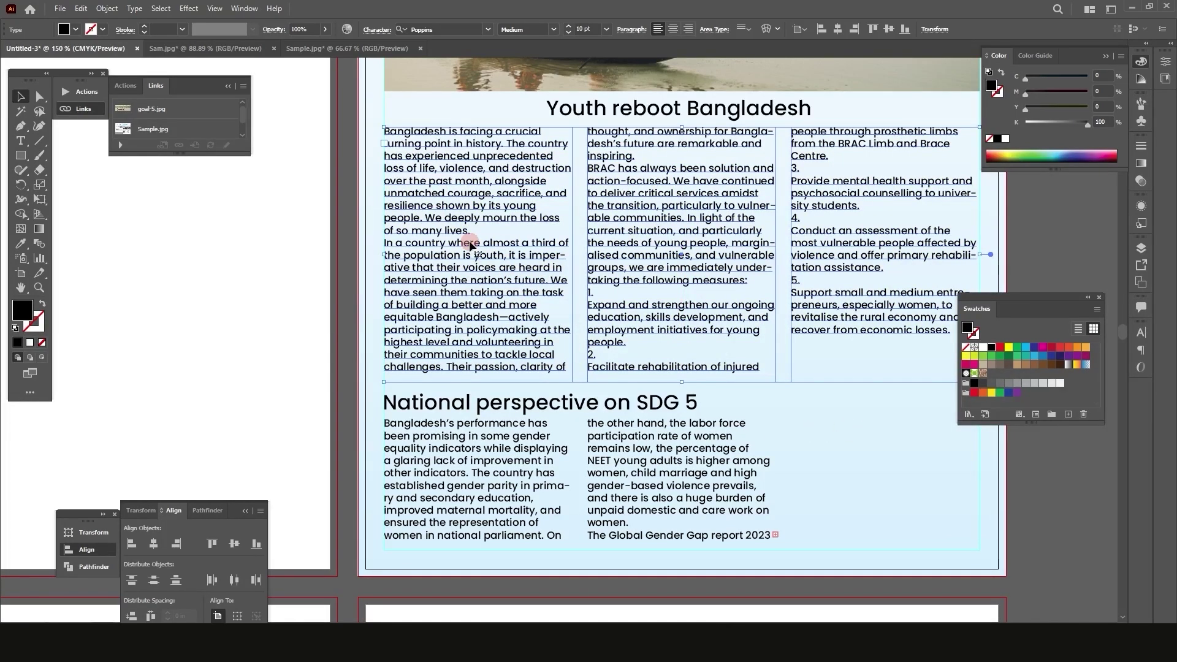
{"action": "left_click", "coordinate": [243, 10]}
{"action": "mouse_move", "coordinate": [307, 582]}
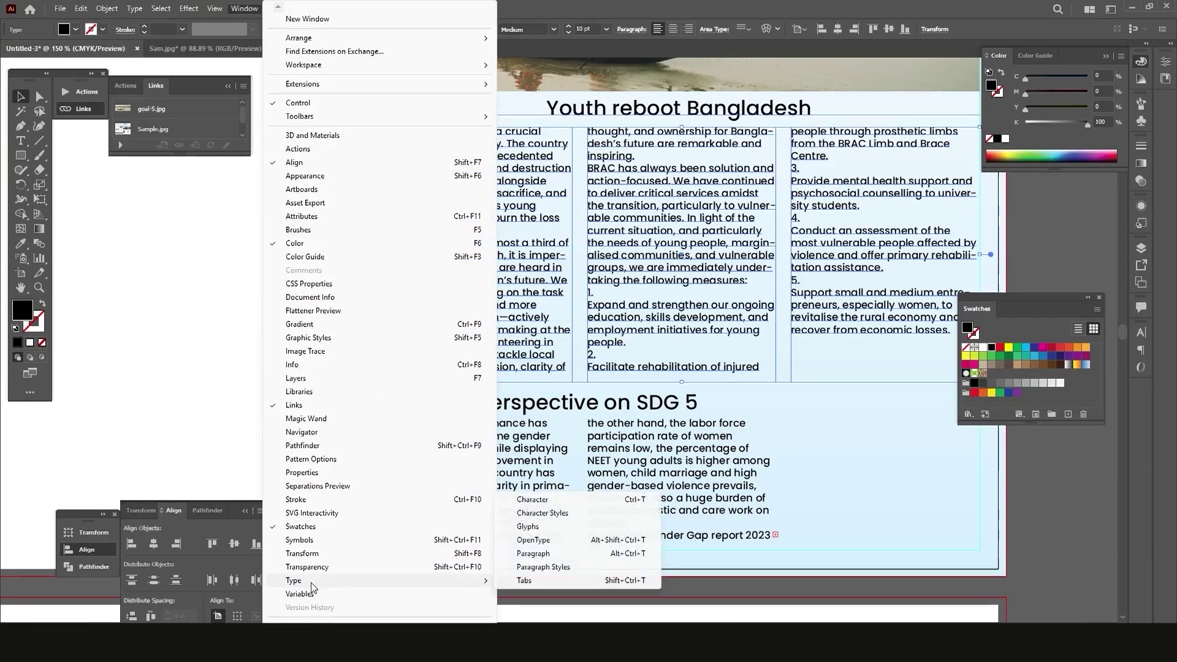
{"action": "left_click", "coordinate": [534, 554]}
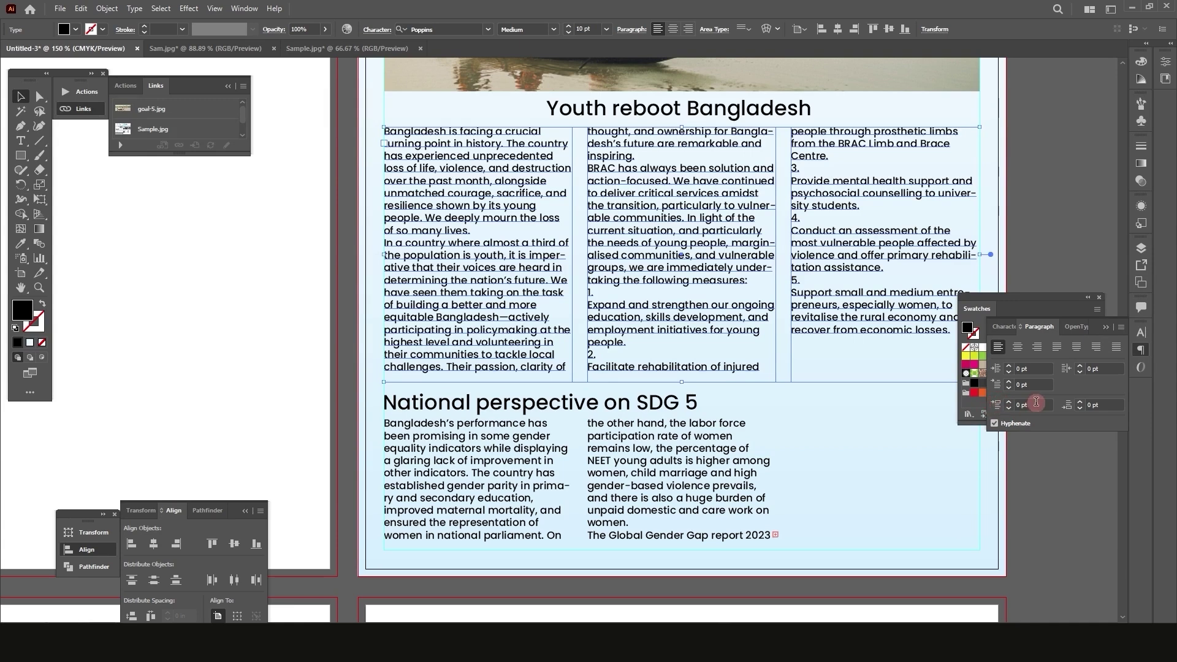
{"action": "left_click", "coordinate": [999, 406]}
{"action": "type", "text": "10"}
{"action": "key", "text": "Return"}
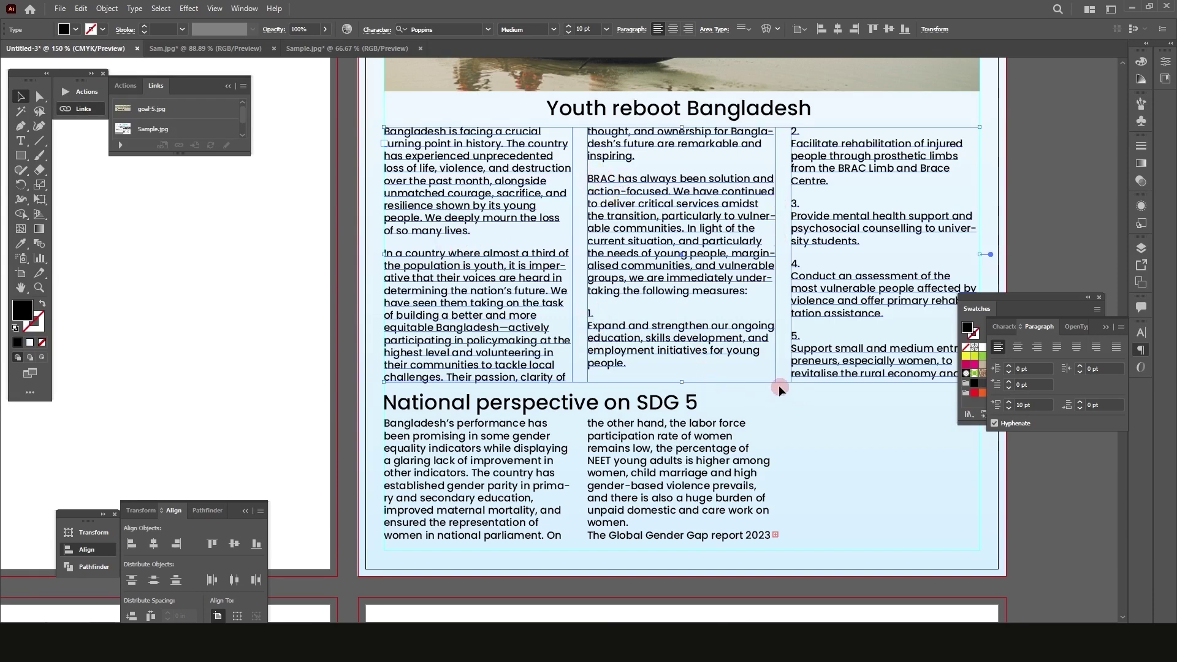
{"action": "scroll", "coordinate": [677, 316], "scroll_direction": "down", "scroll_amount": 1}
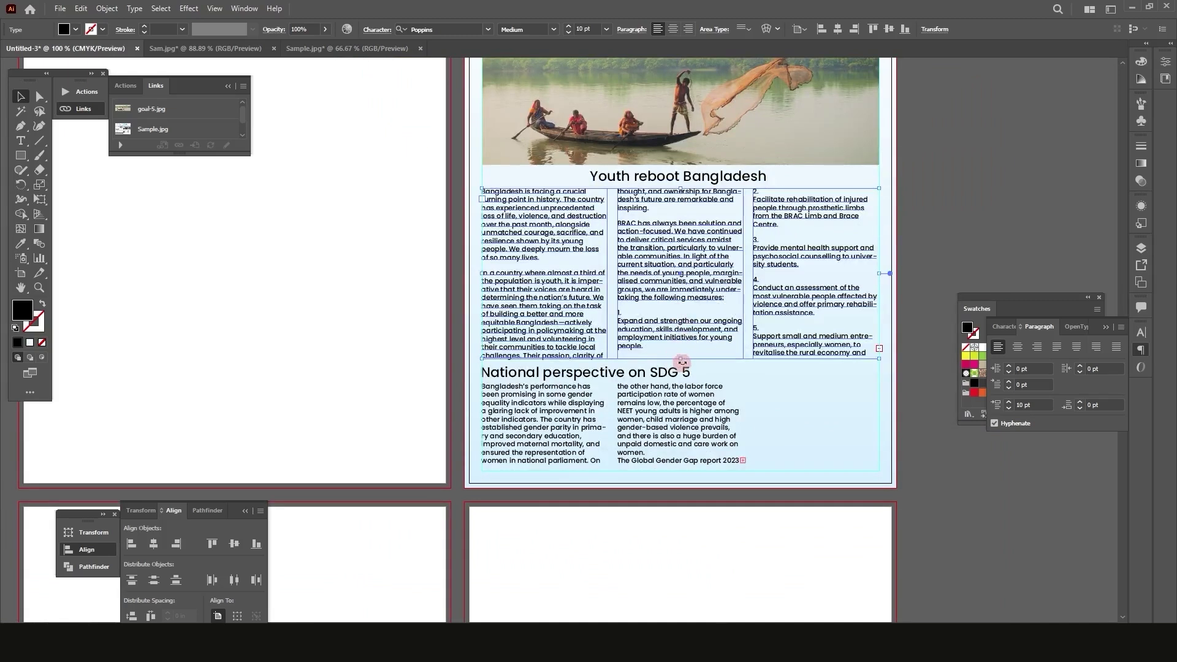
{"action": "left_click_drag", "start_coordinate": [681, 360], "coordinate": [682, 369]}
Set the leading of the "Youth reboot Bangladesh" article text to 13 pt
{"action": "left_click", "coordinate": [1141, 333]}
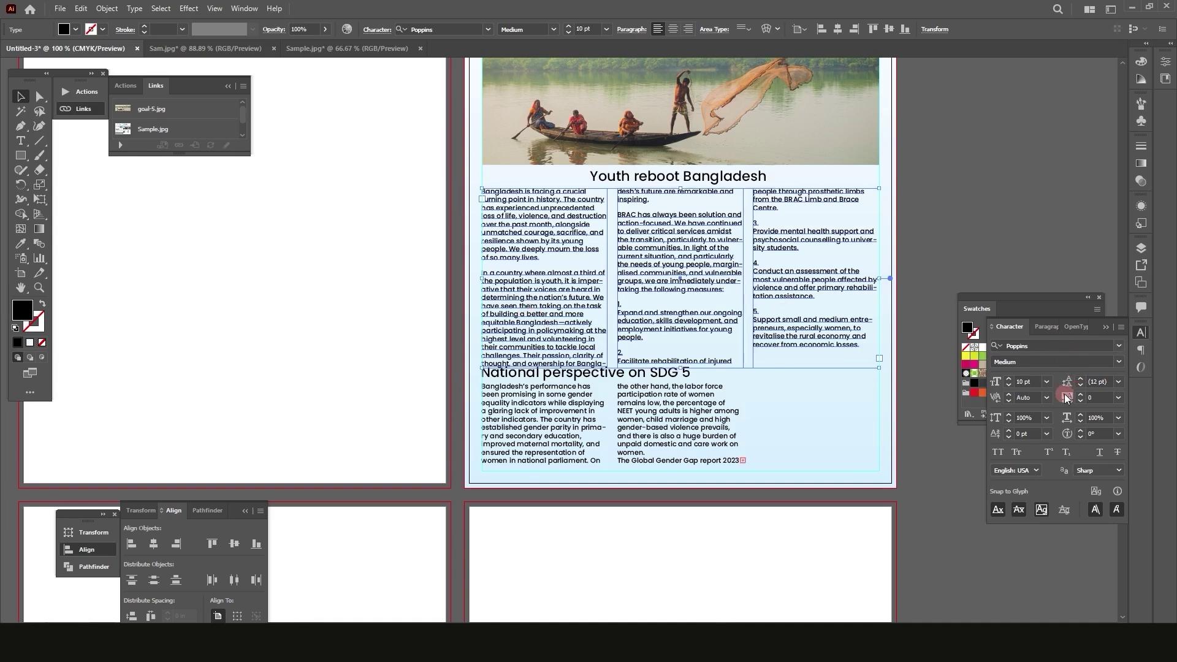
{"action": "left_click", "coordinate": [1141, 333]}
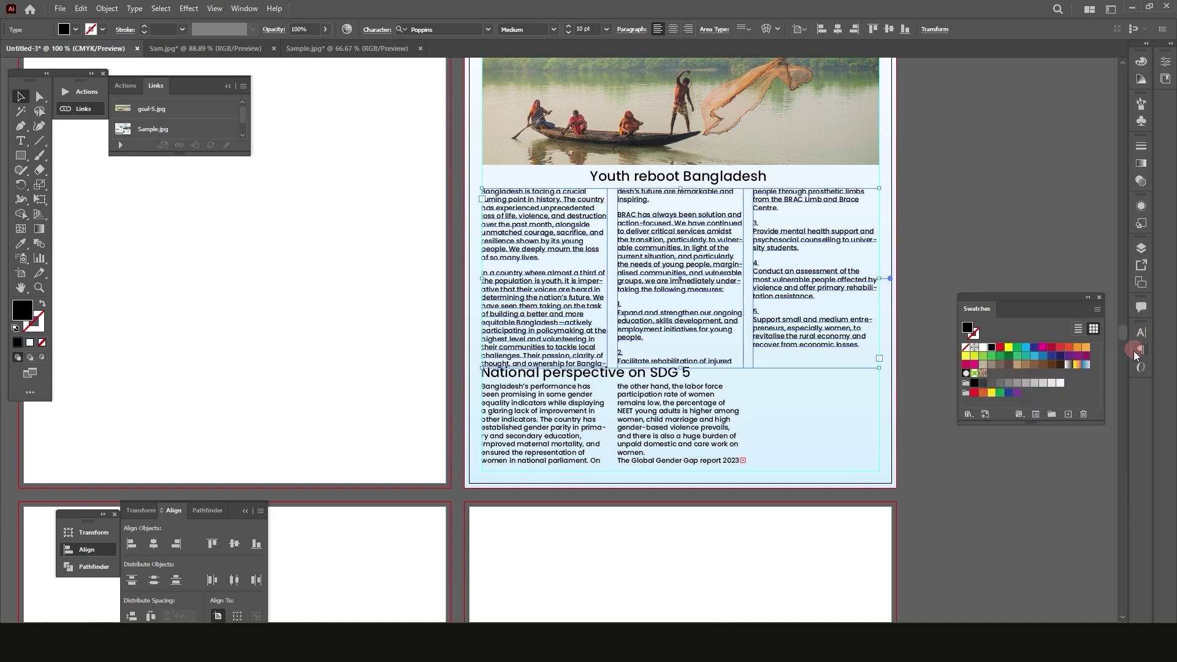
{"action": "left_click", "coordinate": [1141, 332]}
{"action": "left_click", "coordinate": [1093, 382]}
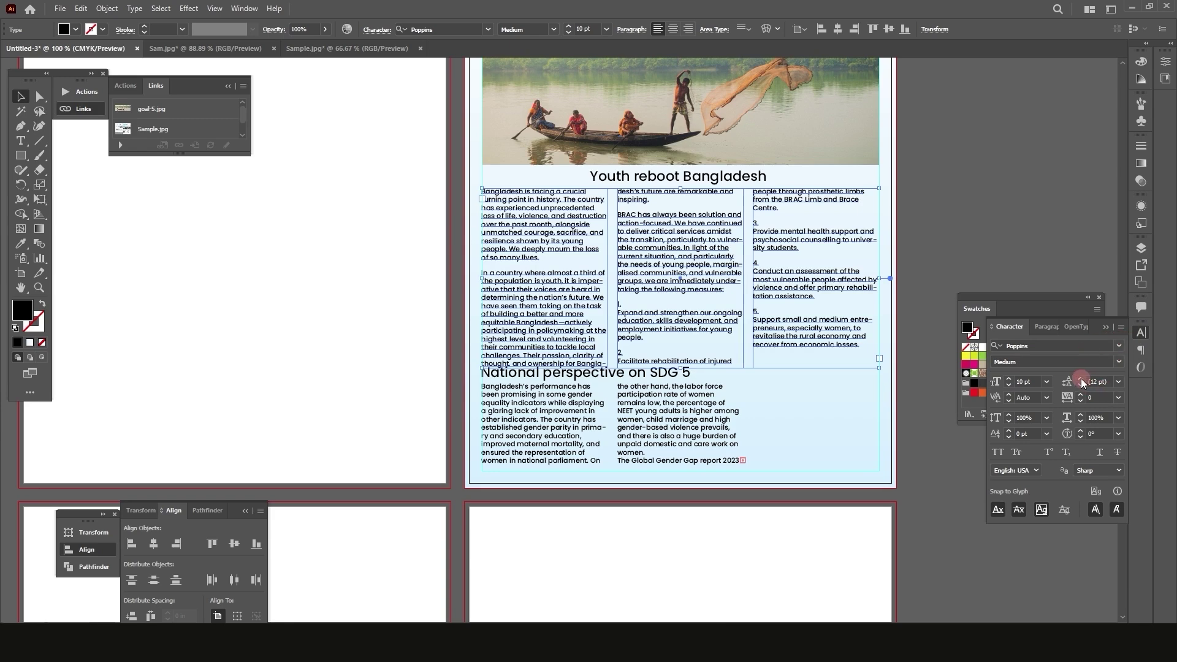
{"action": "left_click", "coordinate": [1081, 379]}
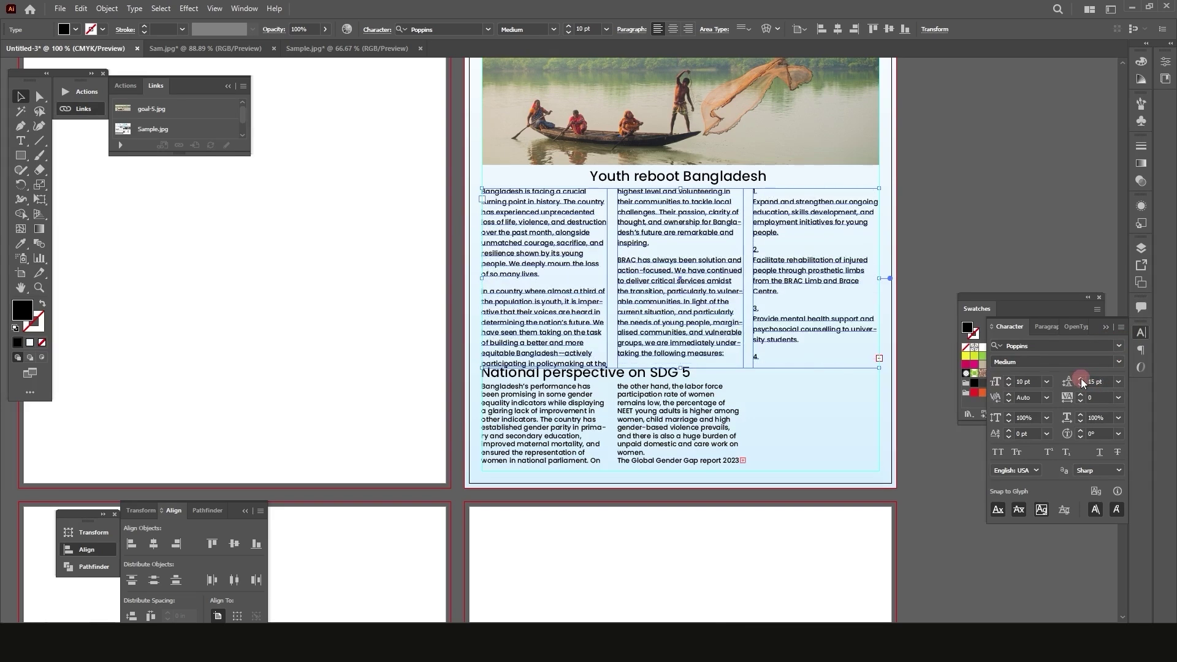
{"action": "left_click", "coordinate": [1080, 385]}
{"action": "left_click", "coordinate": [1081, 385]}
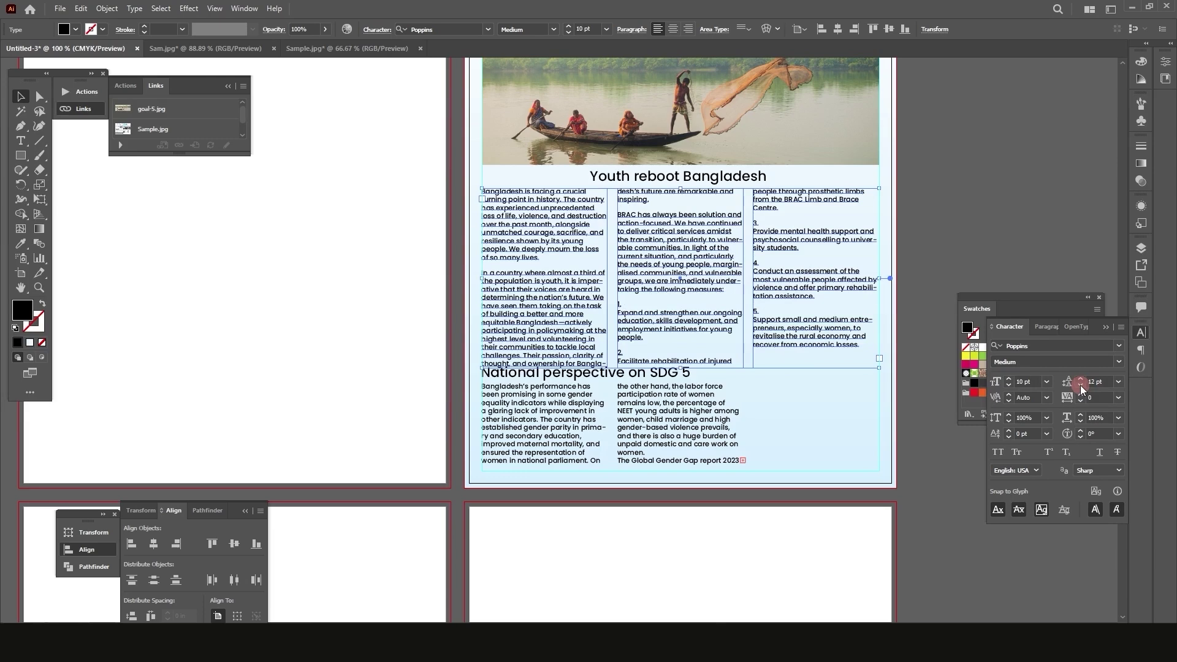
{"action": "left_click", "coordinate": [1080, 379]}
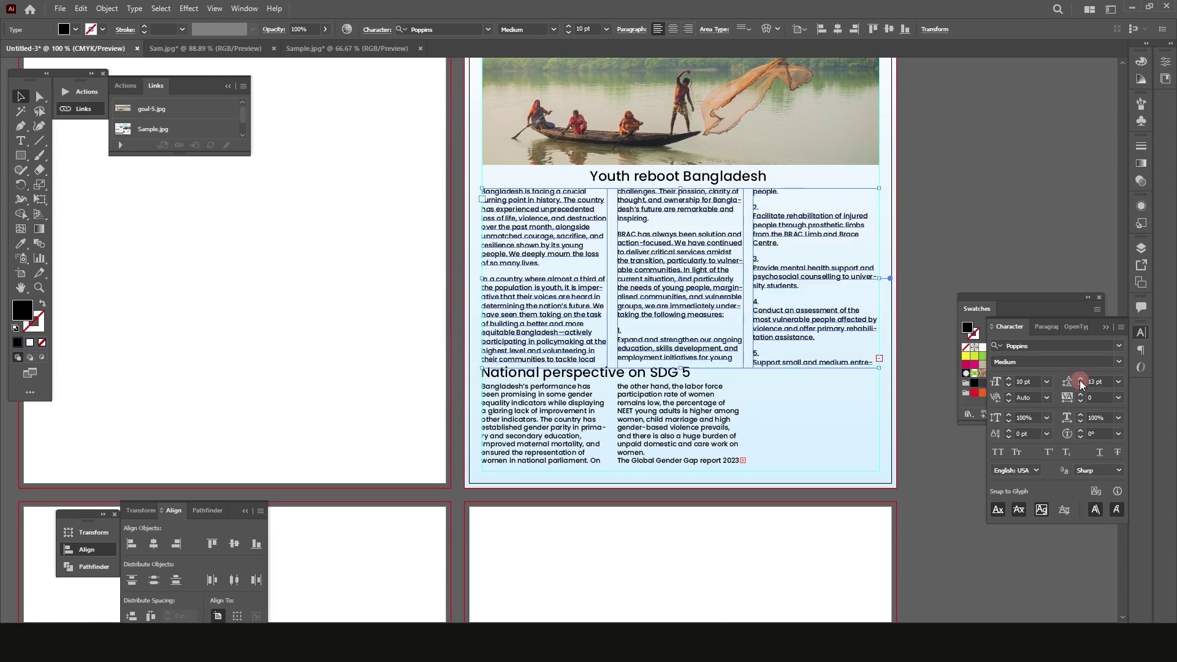
Select the two-column SDG 5 article frame and open its leading value for editing
{"action": "left_click", "coordinate": [537, 397]}
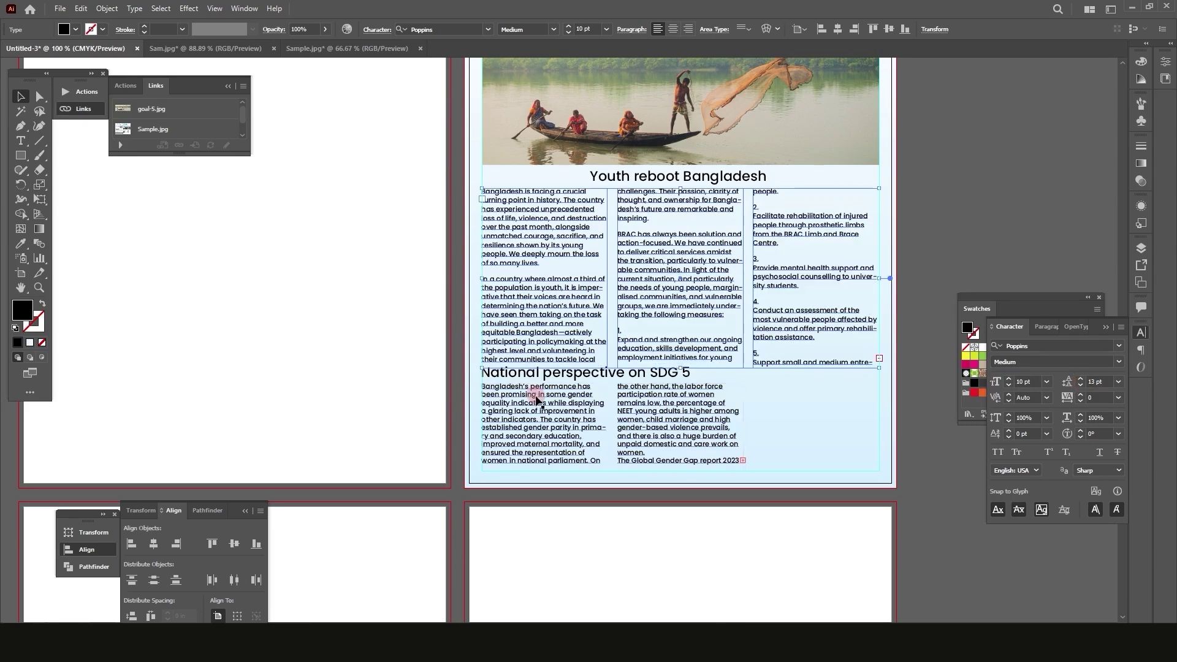
{"action": "left_click", "coordinate": [683, 432]}
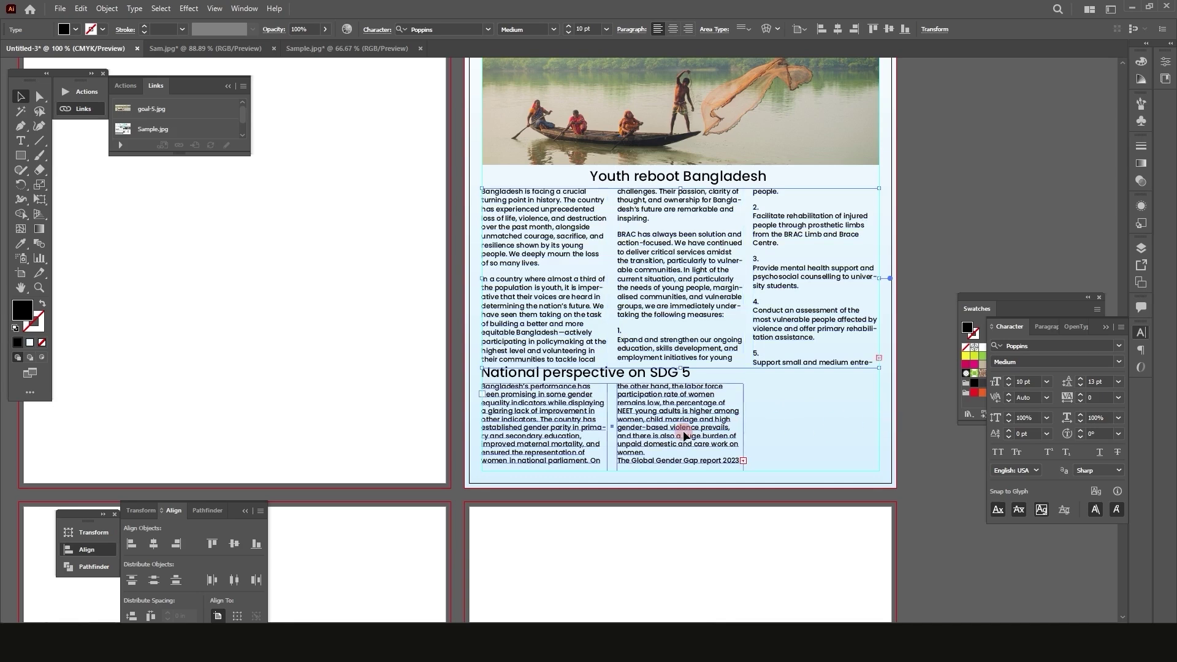
{"action": "left_click", "coordinate": [1100, 382]}
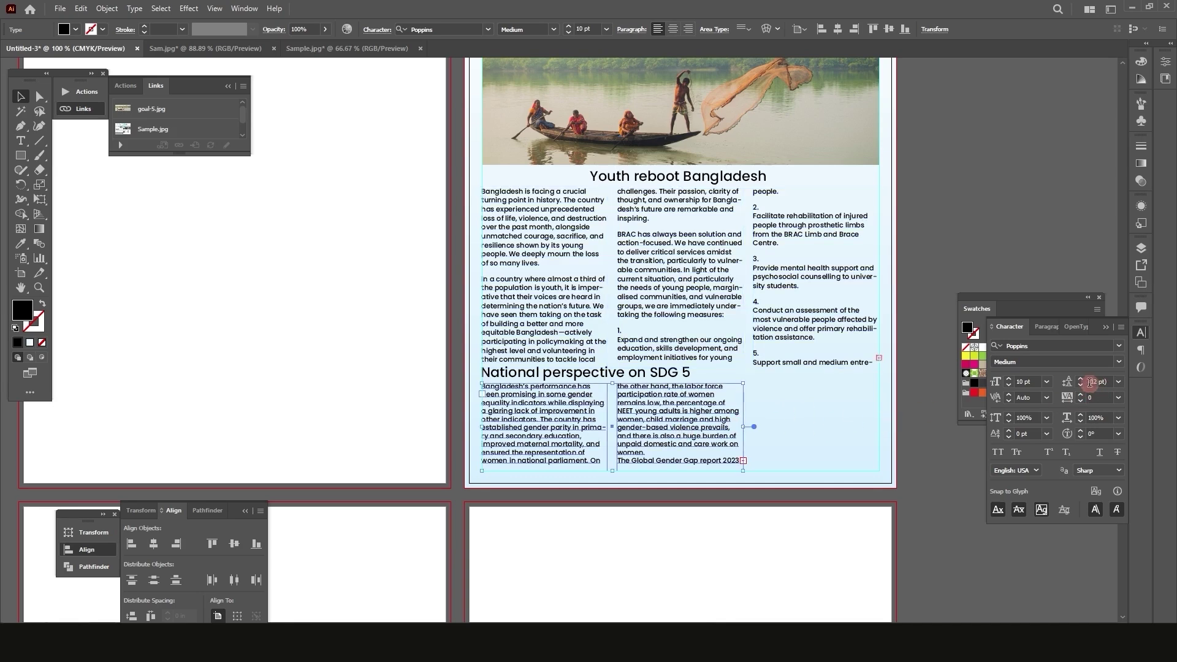
Set the body text under "National perspective on SDG 5" to a 10 pt font size with 13 pt leading
{"action": "left_click", "coordinate": [1080, 381]}
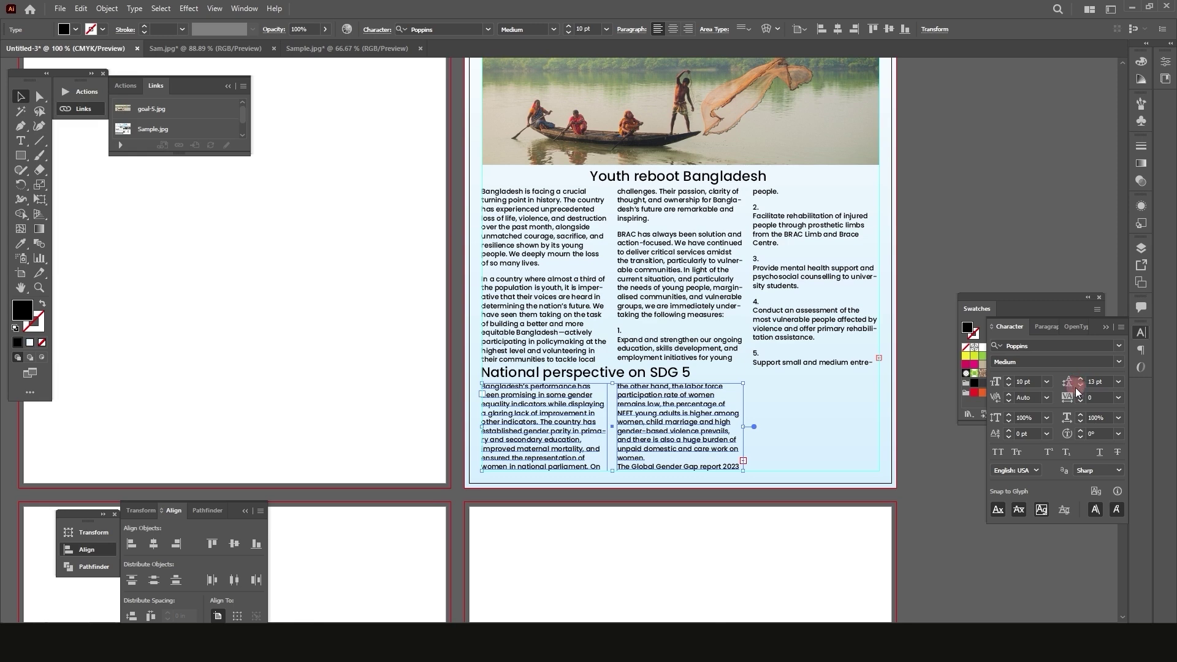
{"action": "left_click", "coordinate": [1009, 385]}
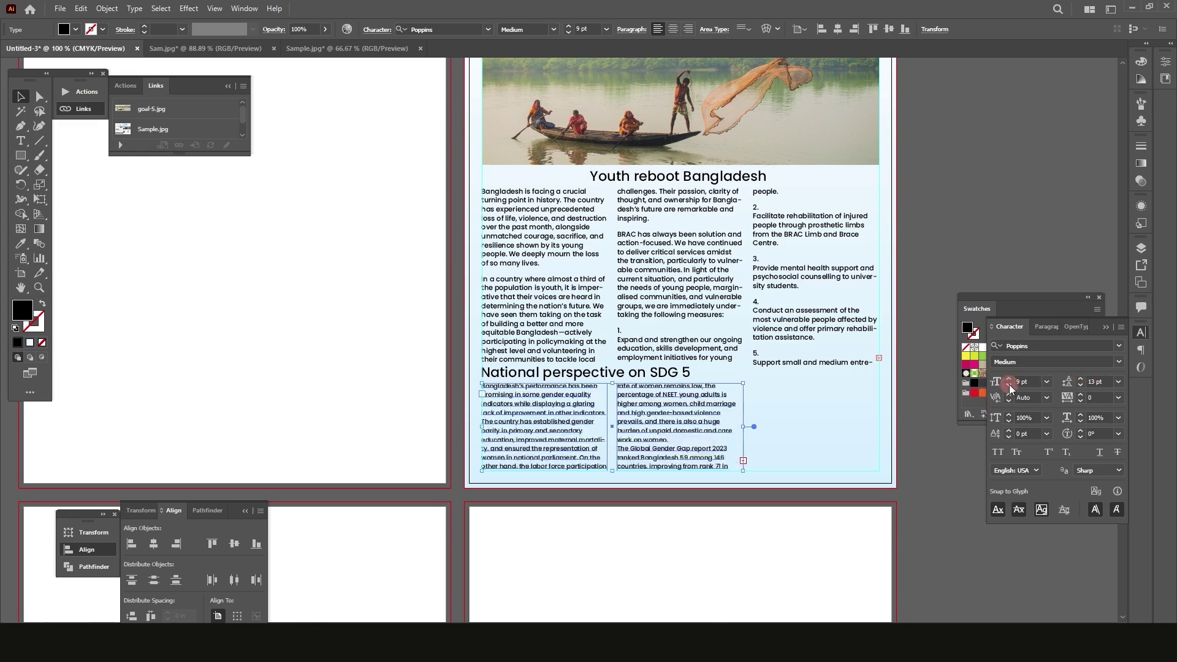
{"action": "left_click", "coordinate": [1009, 380]}
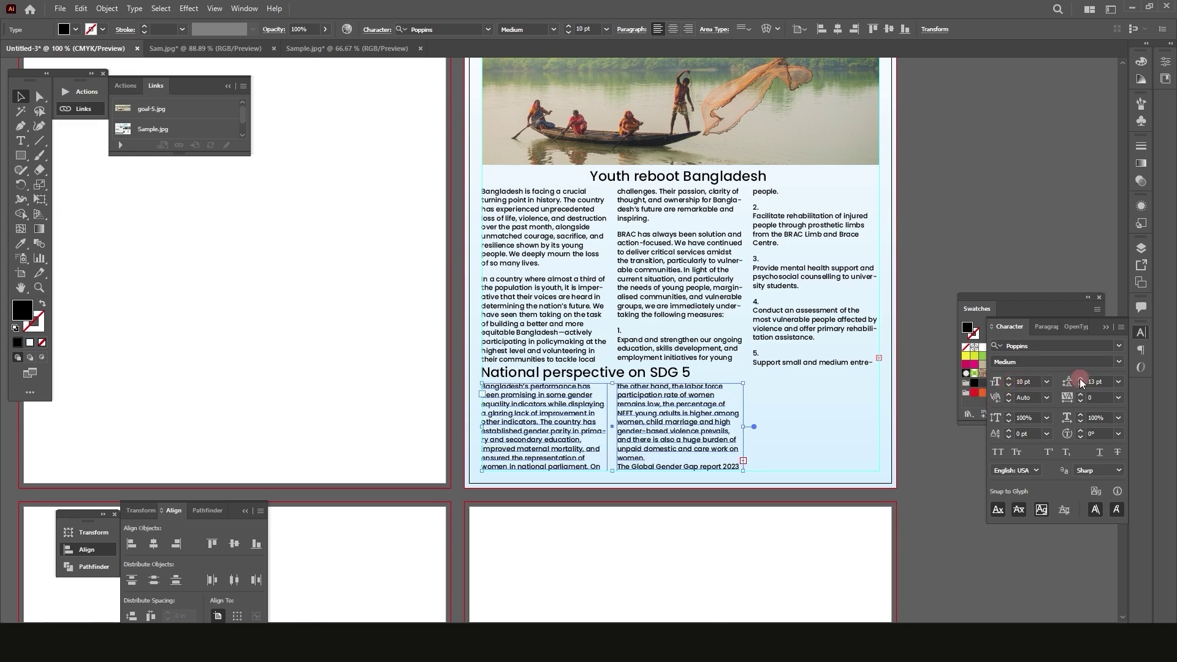
{"action": "left_click", "coordinate": [1079, 381]}
{"action": "left_click", "coordinate": [1080, 385]}
Set the horizontal scale of "the transition, particularly to vulnerable" in the Youth reboot Bangladesh article to 91%
{"action": "key", "text": "ctrl+="}
{"action": "left_click", "coordinate": [640, 263]}
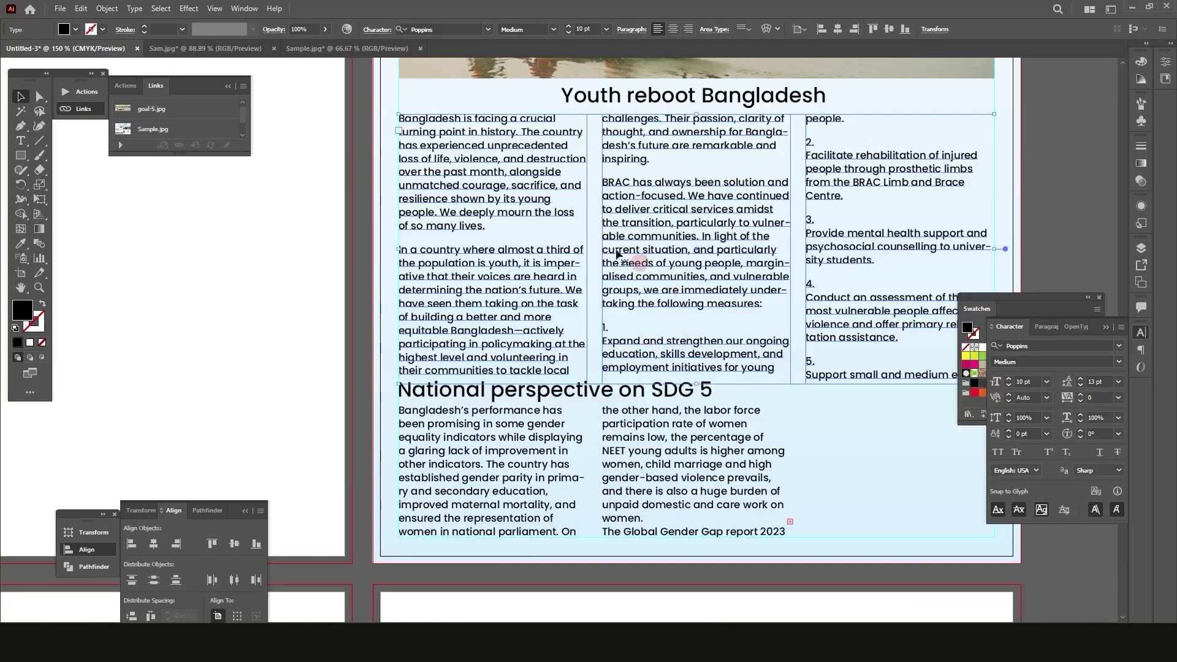
{"action": "left_click", "coordinate": [20, 140]}
{"action": "scroll", "coordinate": [674, 233], "scroll_direction": "up", "scroll_amount": 1}
{"action": "scroll", "coordinate": [831, 272], "scroll_direction": "up", "scroll_amount": 1}
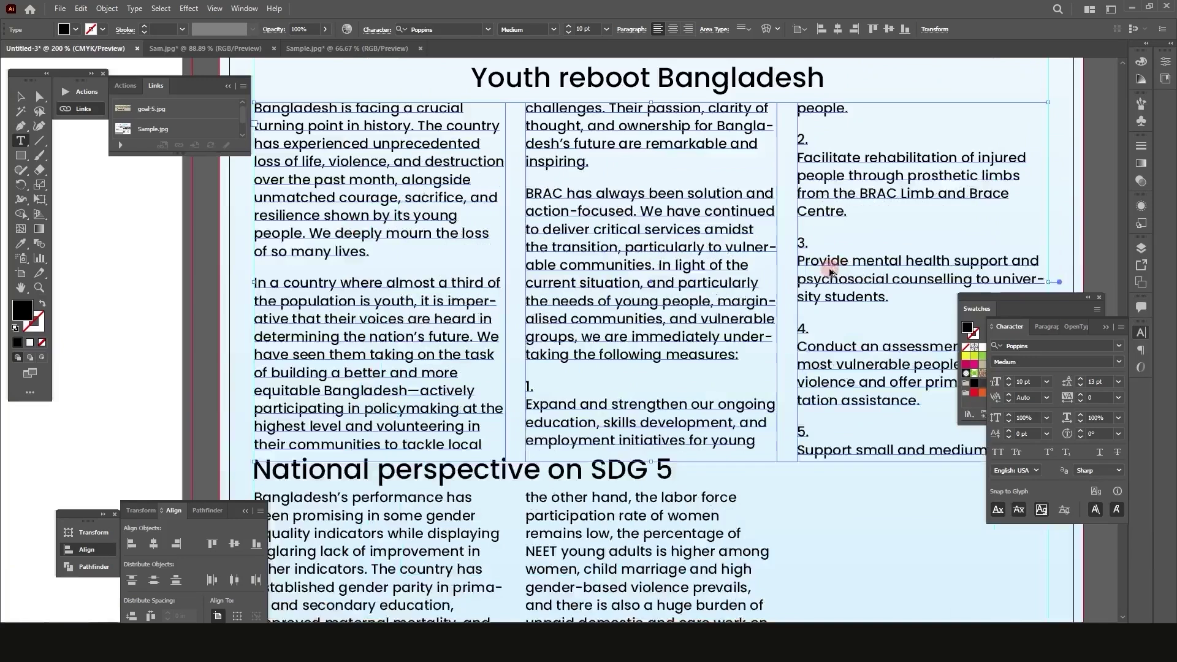
{"action": "double_click", "coordinate": [736, 249]}
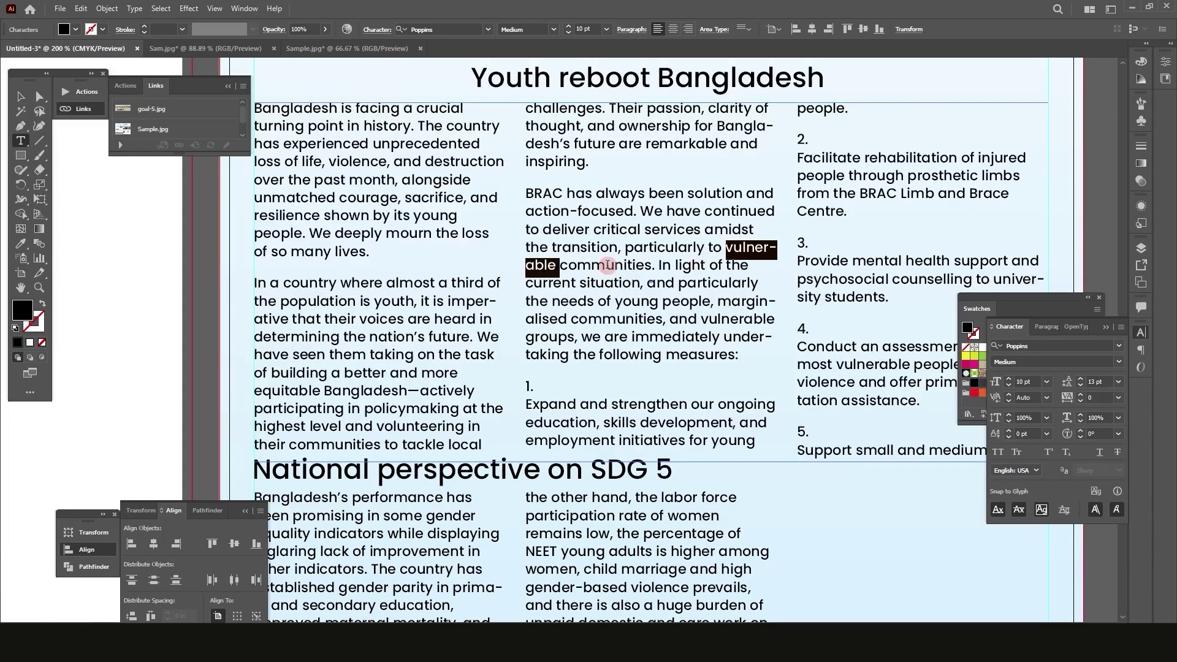
{"action": "left_click_drag", "start_coordinate": [558, 265], "coordinate": [535, 247]}
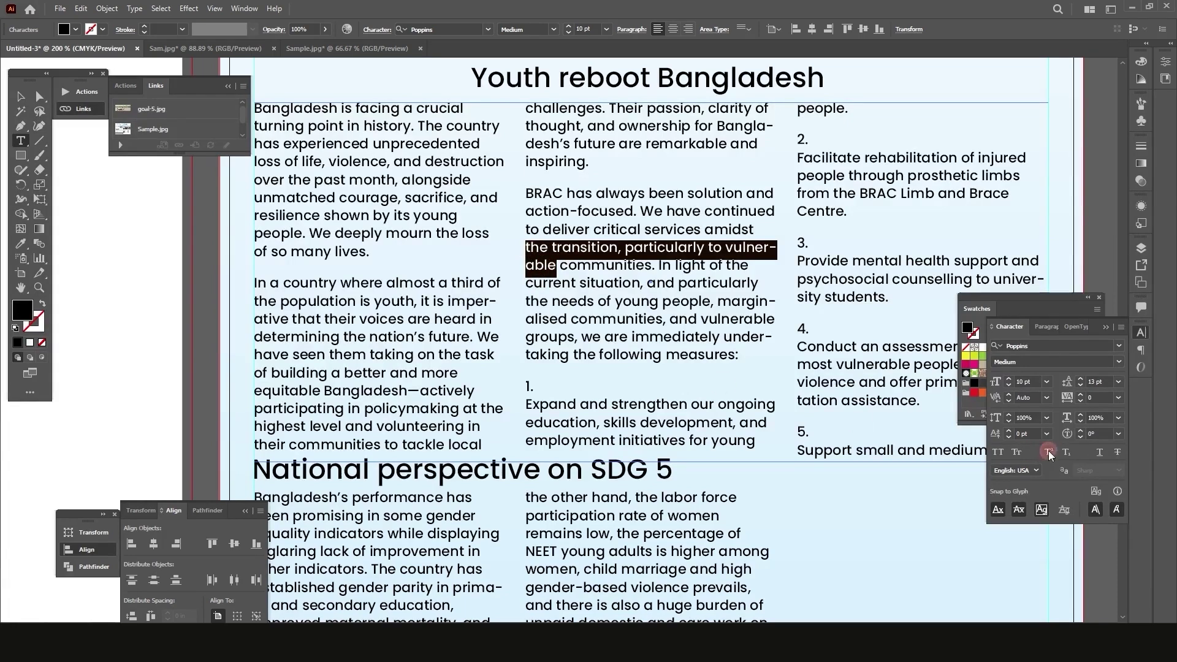
{"action": "left_click", "coordinate": [1080, 422]}
{"action": "left_click", "coordinate": [1080, 422]}
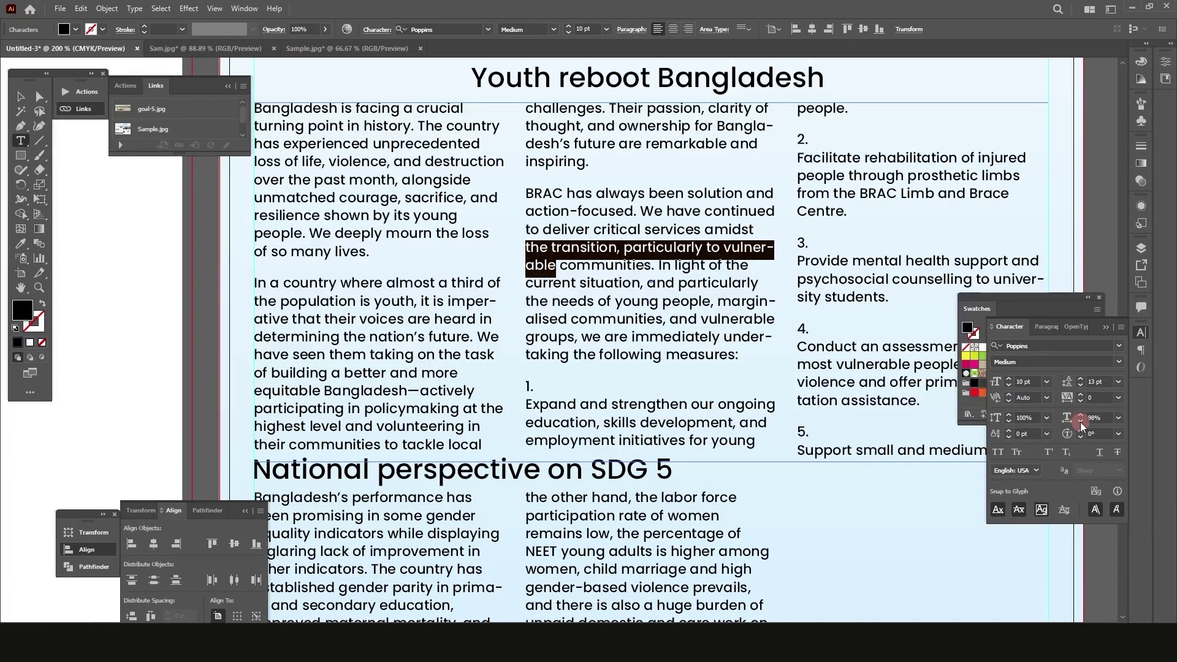
{"action": "left_click", "coordinate": [1081, 422]}
{"action": "left_click", "coordinate": [1080, 421]}
{"action": "left_click", "coordinate": [1080, 421]}
{"action": "left_click", "coordinate": [1080, 422]}
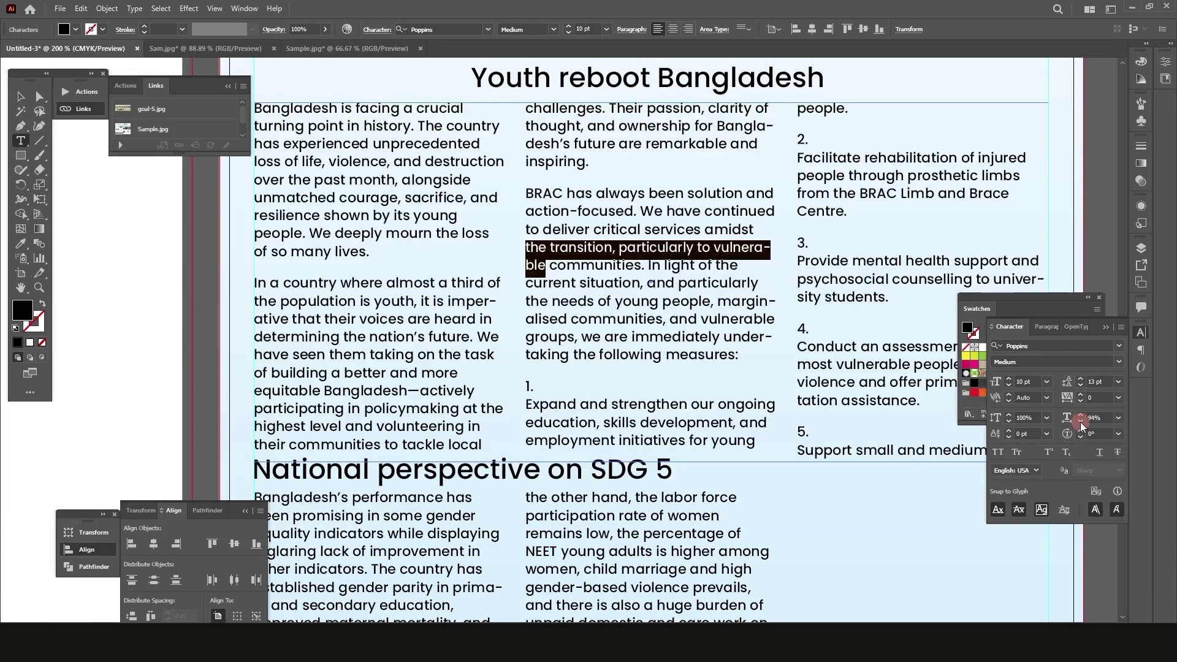
{"action": "left_click", "coordinate": [1080, 422]}
{"action": "left_click", "coordinate": [1080, 422]}
{"action": "left_click", "coordinate": [1081, 421]}
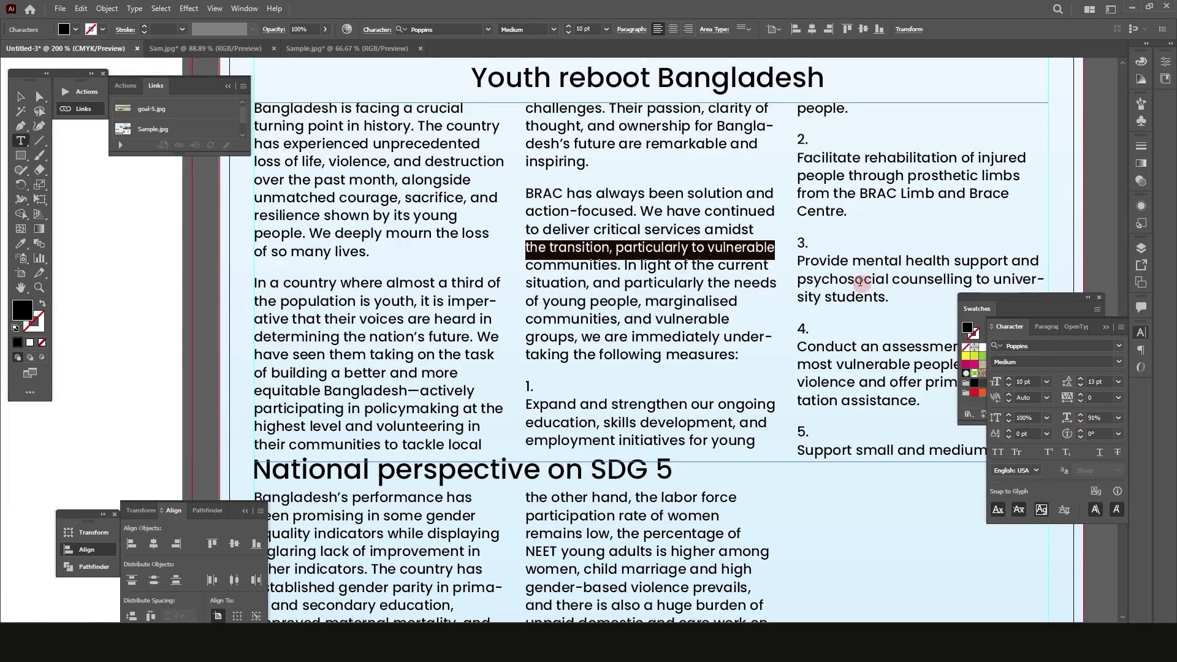
{"action": "left_click", "coordinate": [721, 246]}
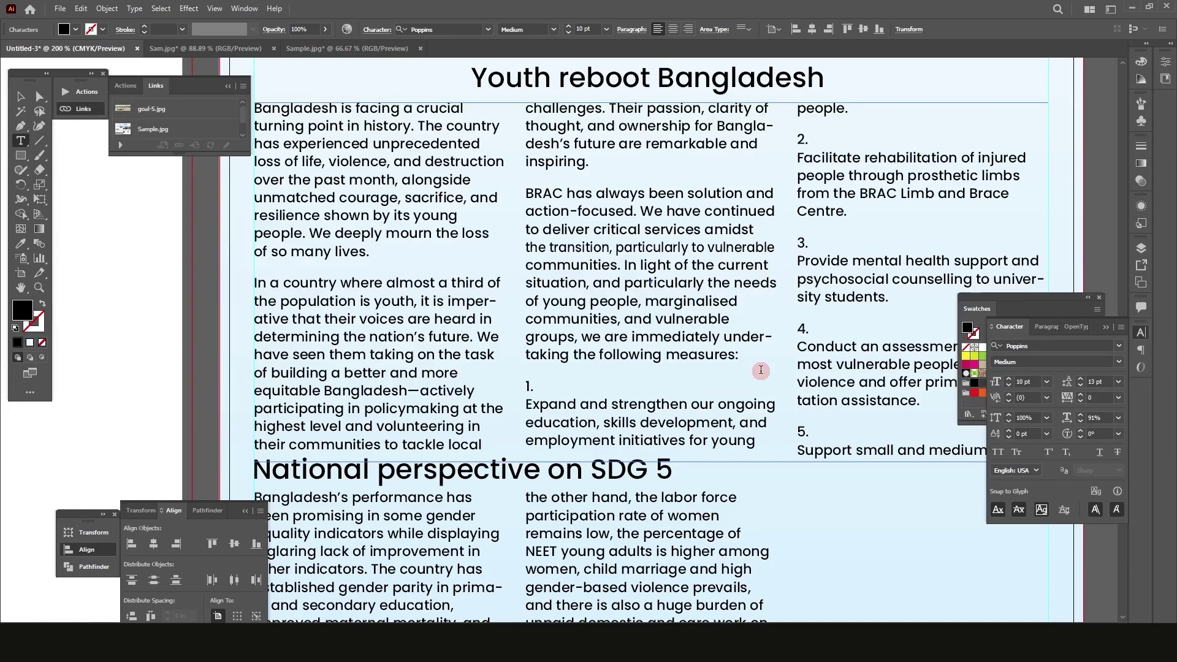
Lower the "National perspective on SDG 5" heading and the upper edge of its body text frame slightly, away from the article above
{"action": "scroll", "coordinate": [581, 255], "scroll_direction": "down", "scroll_amount": 1}
{"action": "scroll", "coordinate": [598, 254], "scroll_direction": "down", "scroll_amount": 1}
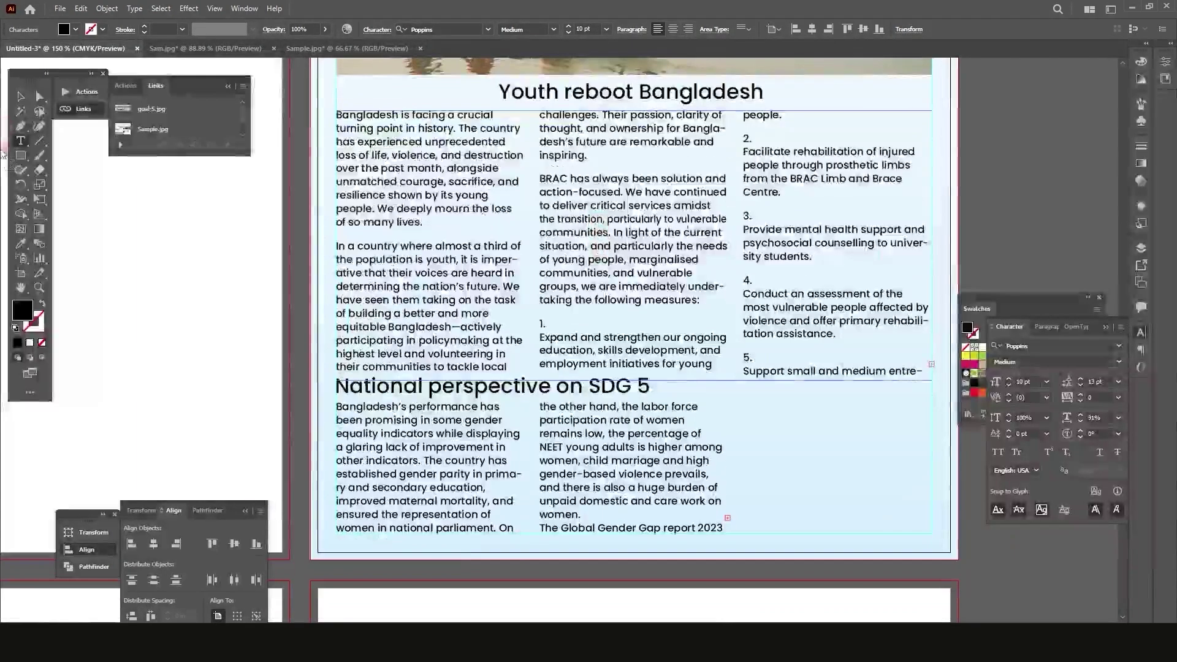
{"action": "left_click", "coordinate": [20, 97]}
{"action": "scroll", "coordinate": [454, 358], "scroll_direction": "down", "scroll_amount": 2}
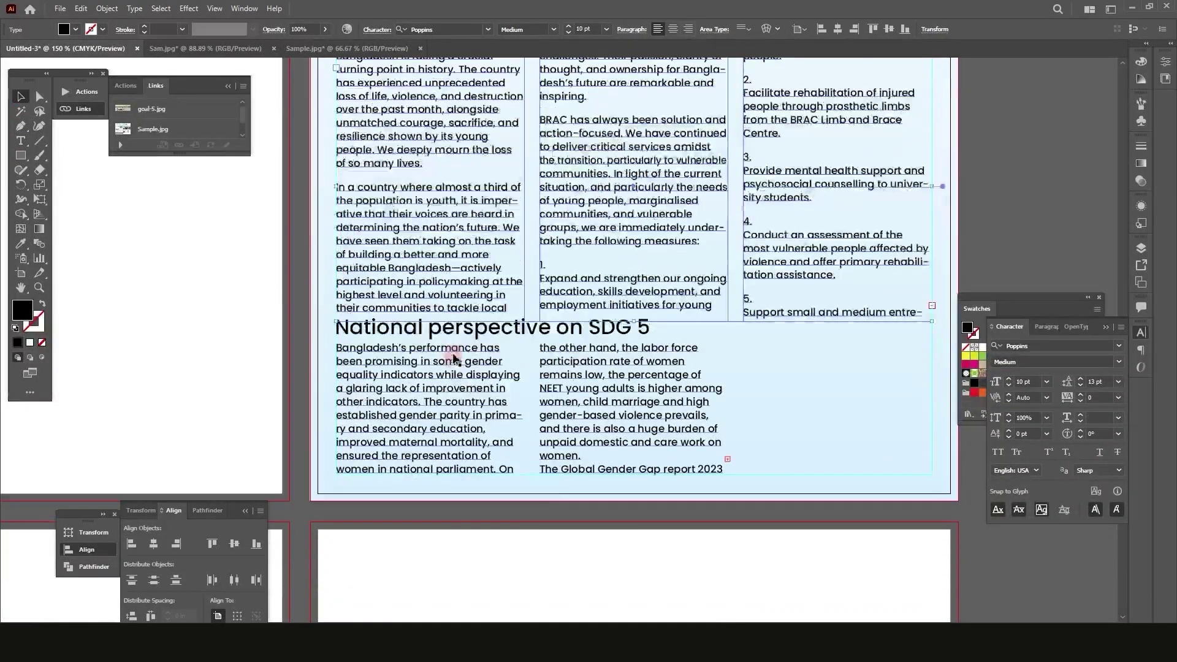
{"action": "left_click", "coordinate": [454, 357]}
{"action": "mouse_move", "coordinate": [537, 341]}
{"action": "left_mouse_down"}
{"action": "mouse_move", "coordinate": [536, 354]}
{"action": "mouse_move", "coordinate": [528, 341]}
{"action": "left_mouse_up"}
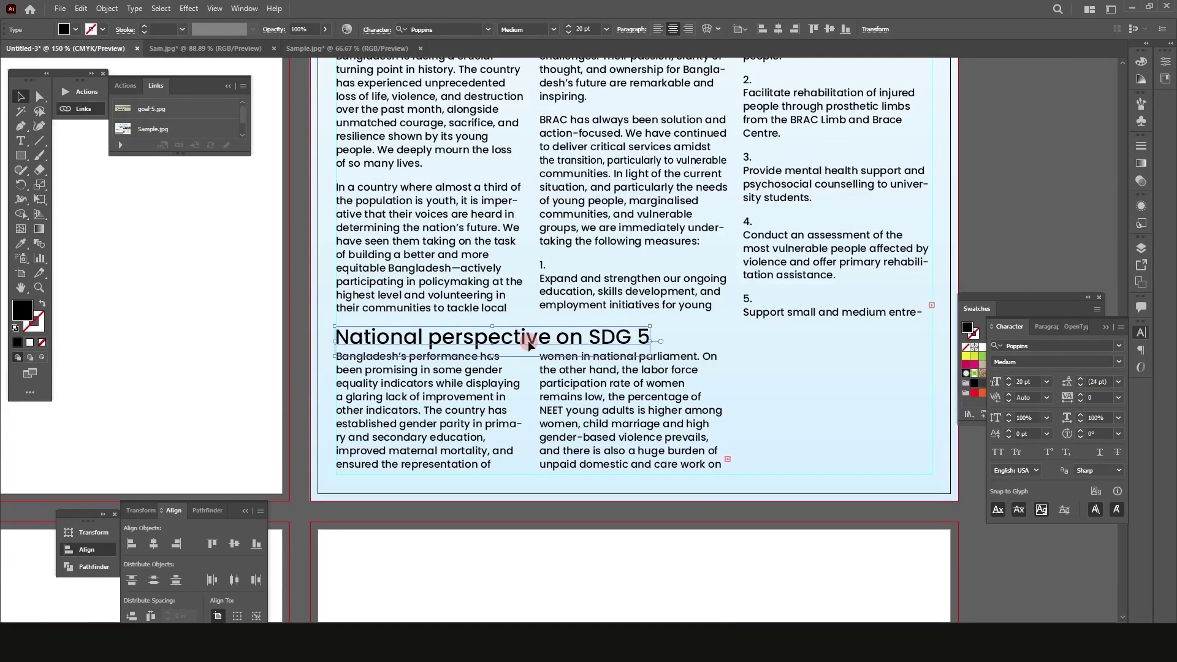
{"action": "scroll", "coordinate": [528, 341], "scroll_direction": "down", "scroll_amount": 2}
{"action": "left_click", "coordinate": [556, 402]}
{"action": "left_click_drag", "start_coordinate": [511, 450], "coordinate": [493, 440]}
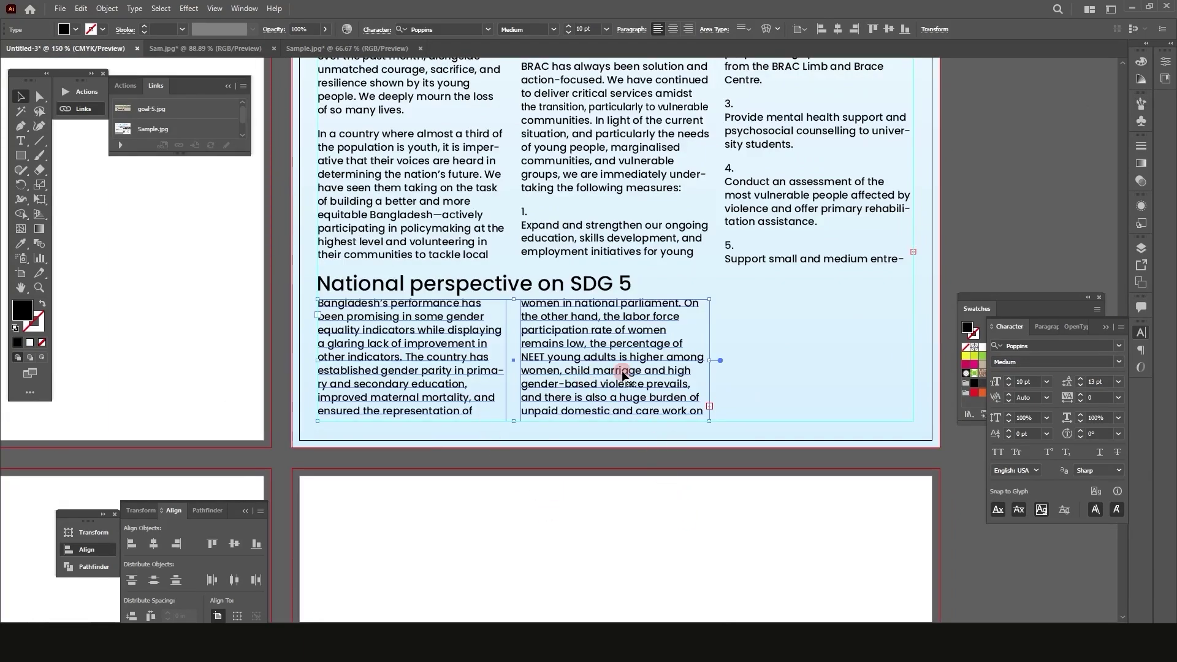
{"action": "left_click", "coordinate": [620, 501]}
Draw a black rectangle about 2.55 by 1.68 in in the empty third column beside the SDG 5 text
{"action": "key", "text": "ctrl+minus"}
{"action": "key", "text": "ctrl+minus"}
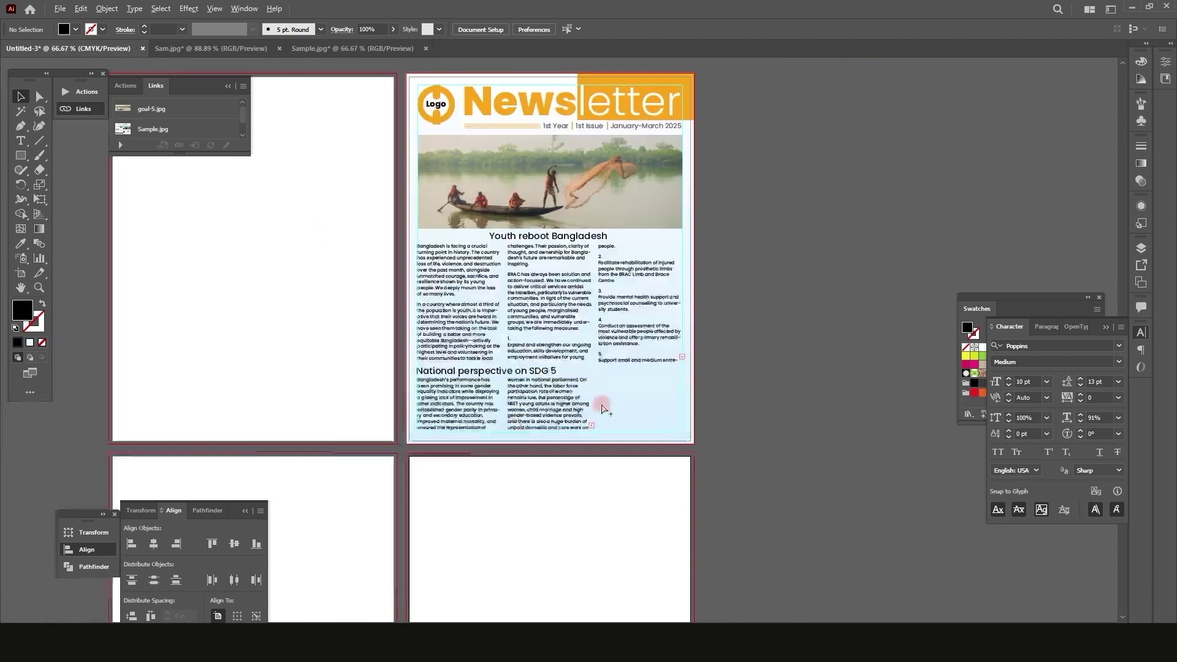
{"action": "key", "text": "ctrl+plus"}
{"action": "key", "text": "ctrl+plus"}
{"action": "key", "text": "m"}
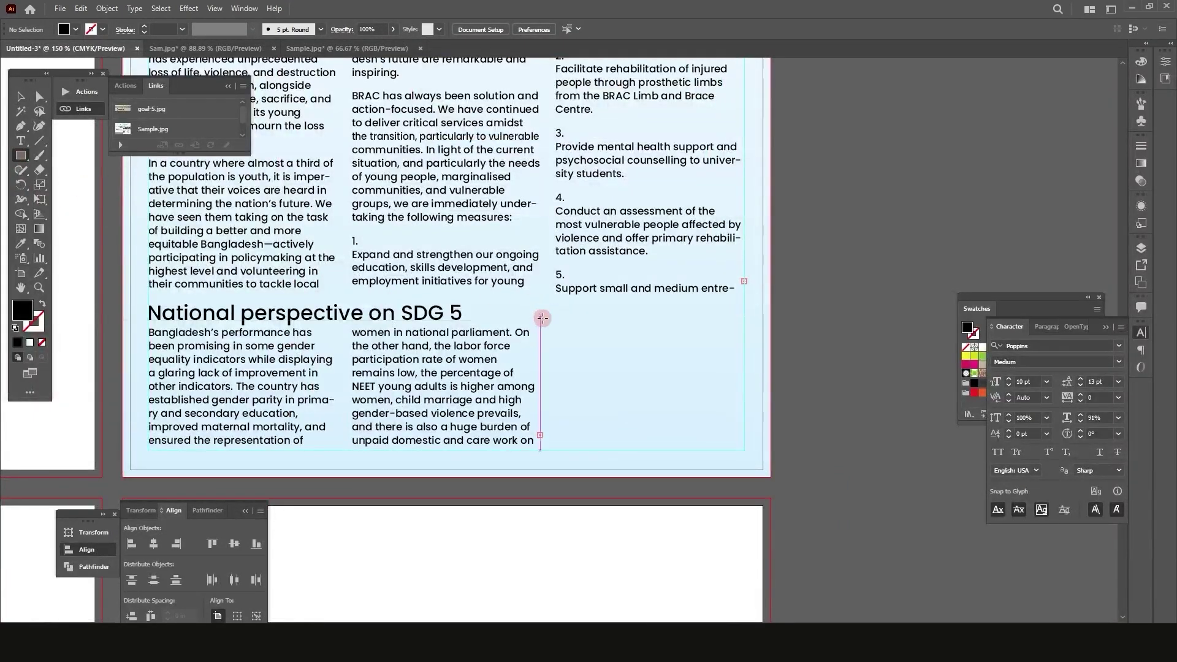
{"action": "left_click_drag", "start_coordinate": [554, 325], "coordinate": [744, 451]}
{"action": "key", "text": "v"}
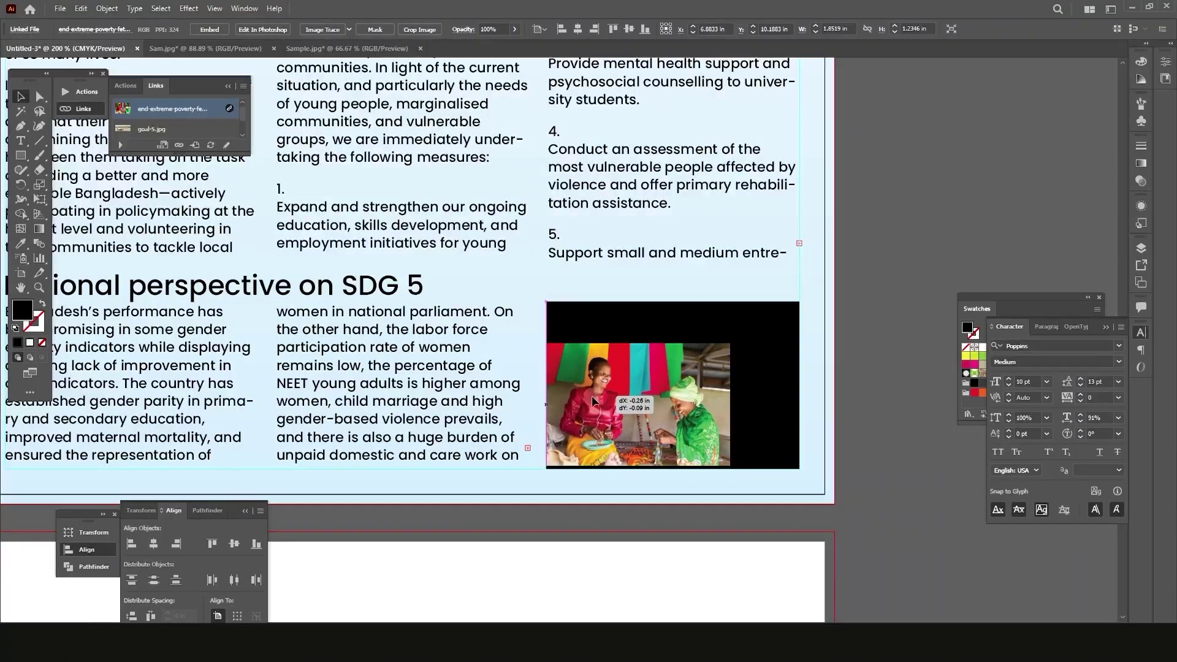
Align the picture of the two women with the rectangle's lower-left corner and enlarge it to about 2.74 by 1.83 in
{"action": "left_click_drag", "start_coordinate": [591, 395], "coordinate": [592, 398]}
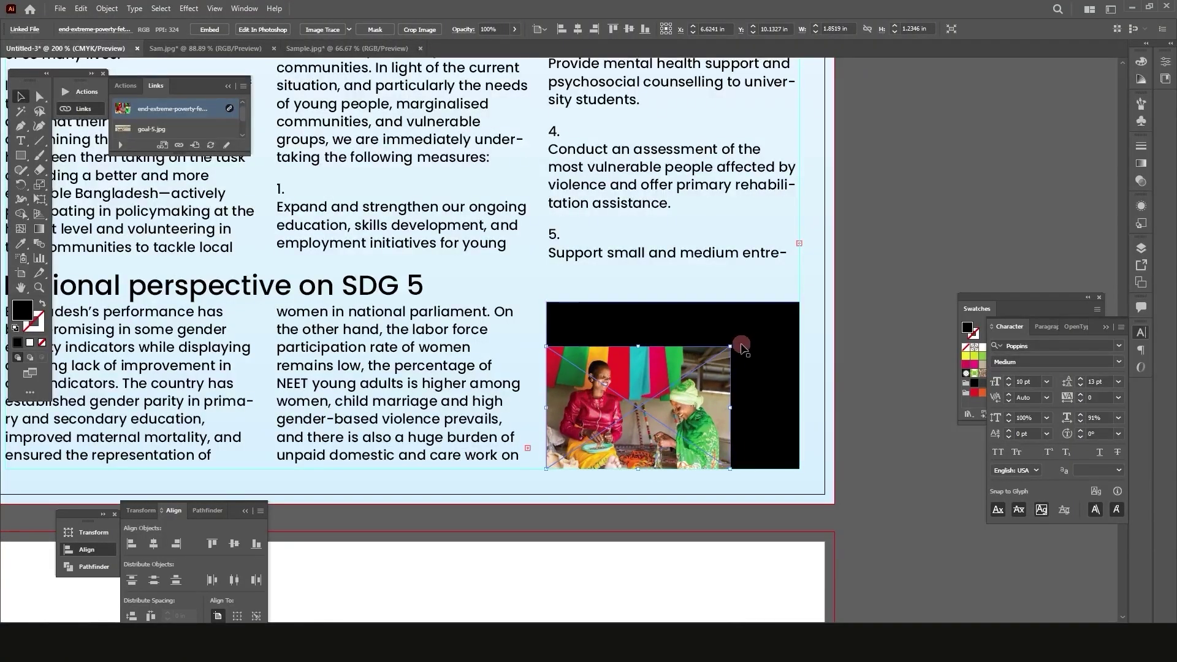
{"action": "left_click_drag", "start_coordinate": [729, 347], "coordinate": [818, 267]}
{"action": "scroll", "coordinate": [816, 304], "scroll_direction": "up", "scroll_amount": 2}
{"action": "scroll", "coordinate": [819, 258], "scroll_direction": "down", "scroll_amount": 2}
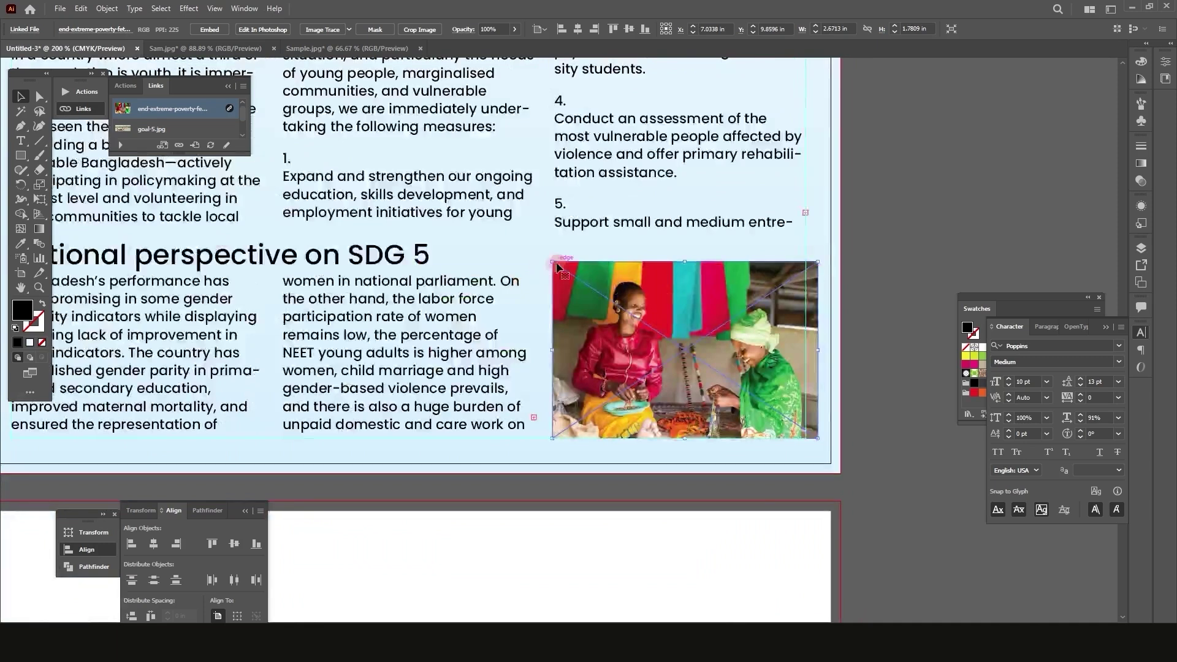
{"action": "left_click_drag", "start_coordinate": [557, 267], "coordinate": [551, 262]}
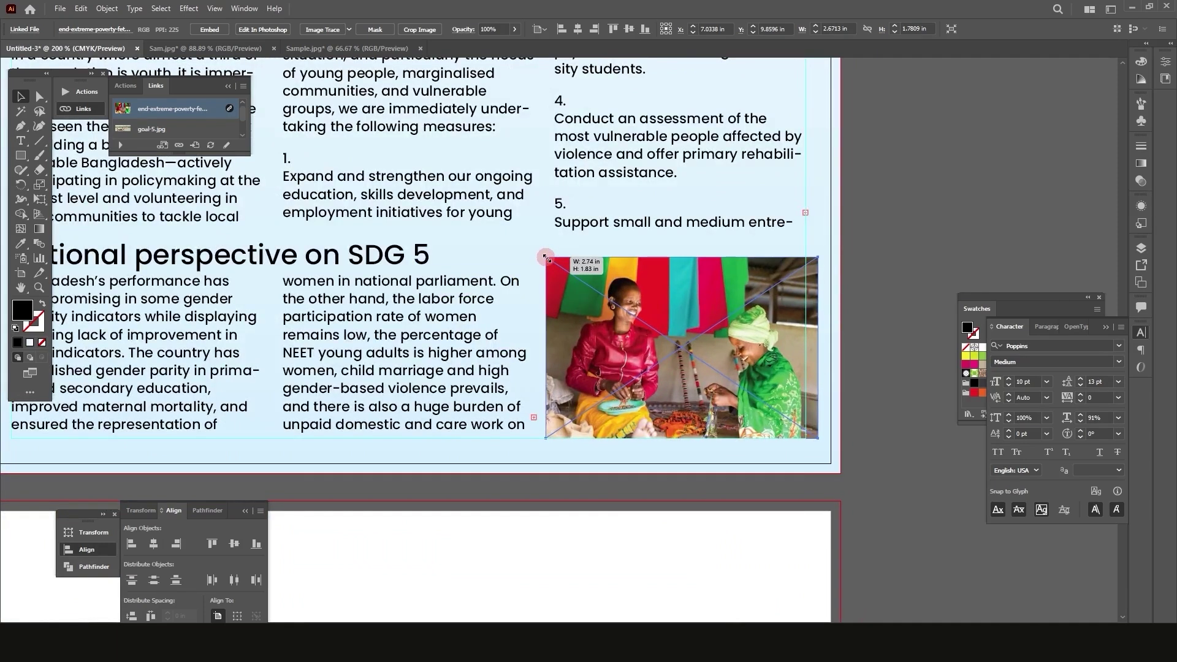
{"action": "left_click", "coordinate": [672, 332]}
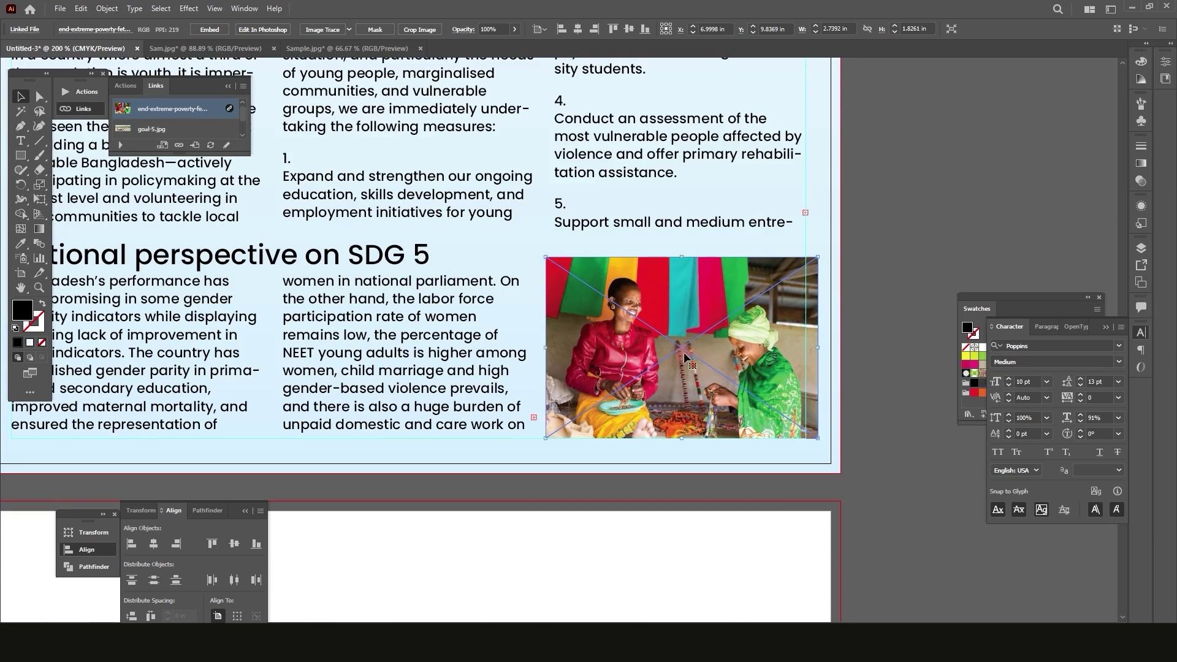
Move the picture partly off the black rectangle and bring the rectangle to the front
{"action": "left_click_drag", "start_coordinate": [685, 357], "coordinate": [775, 354]}
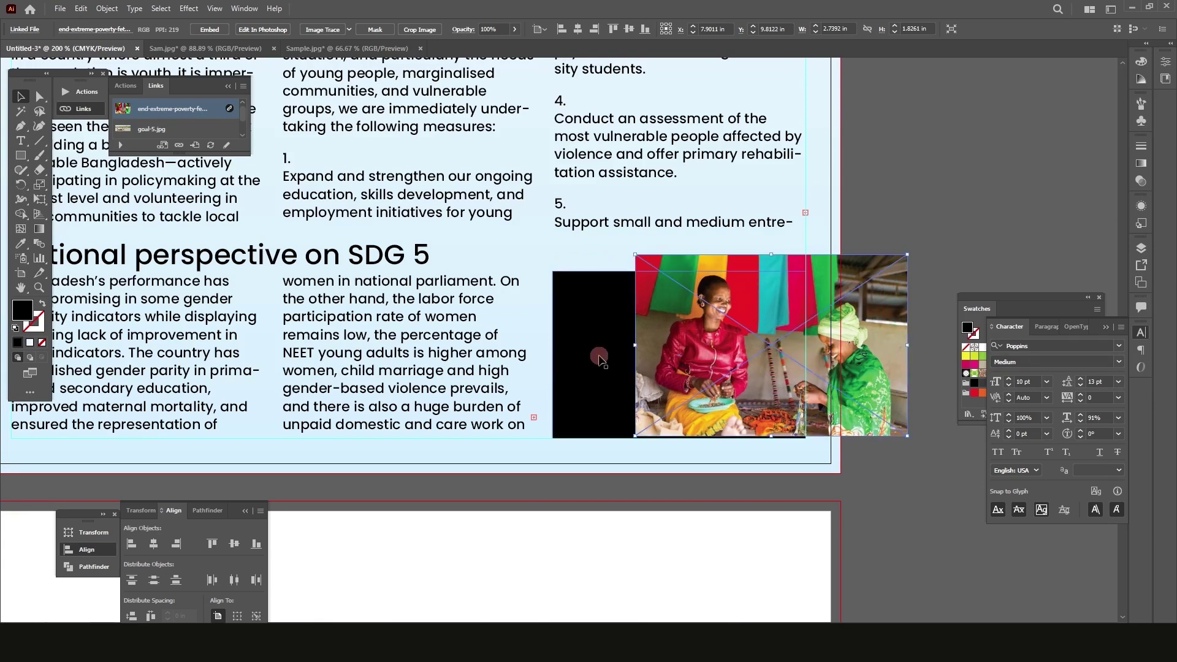
{"action": "left_click", "coordinate": [575, 345]}
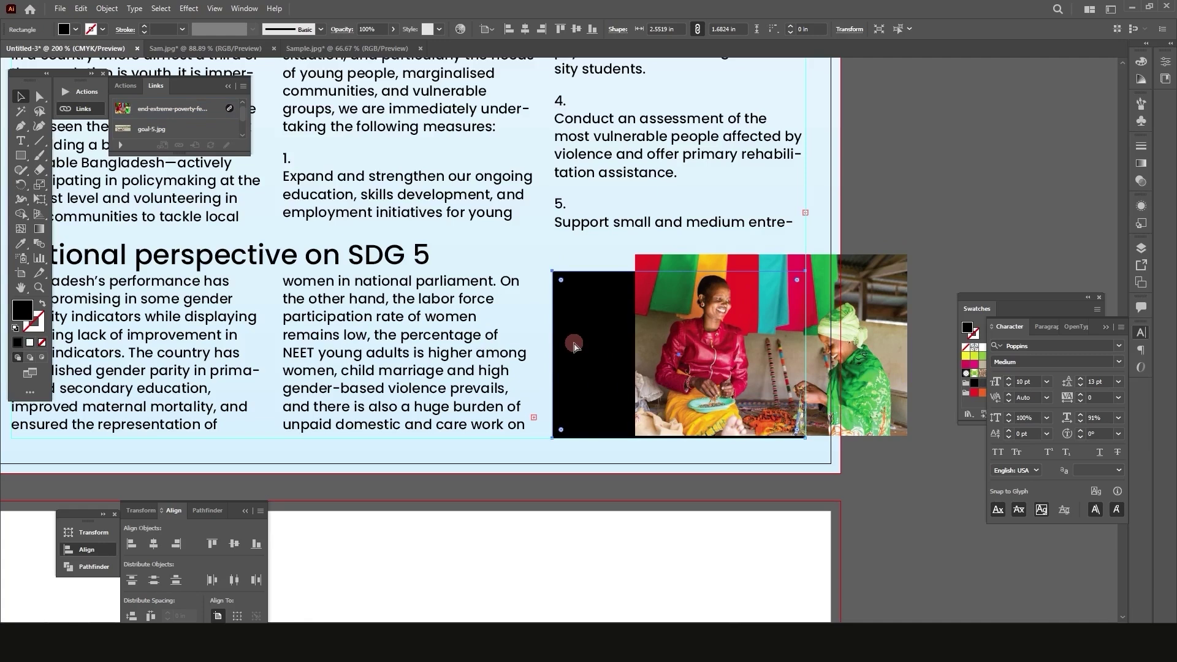
{"action": "key", "text": "ctrl+shift+bracketright"}
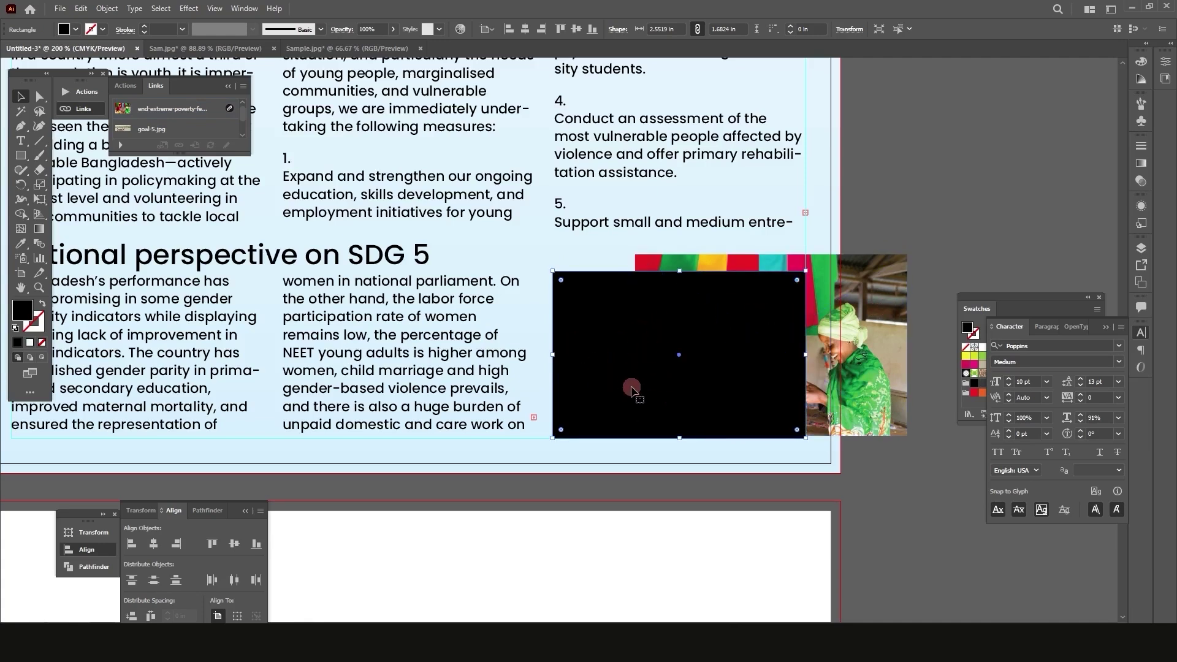
{"action": "key", "text": "ctrl+shift+bracketleft"}
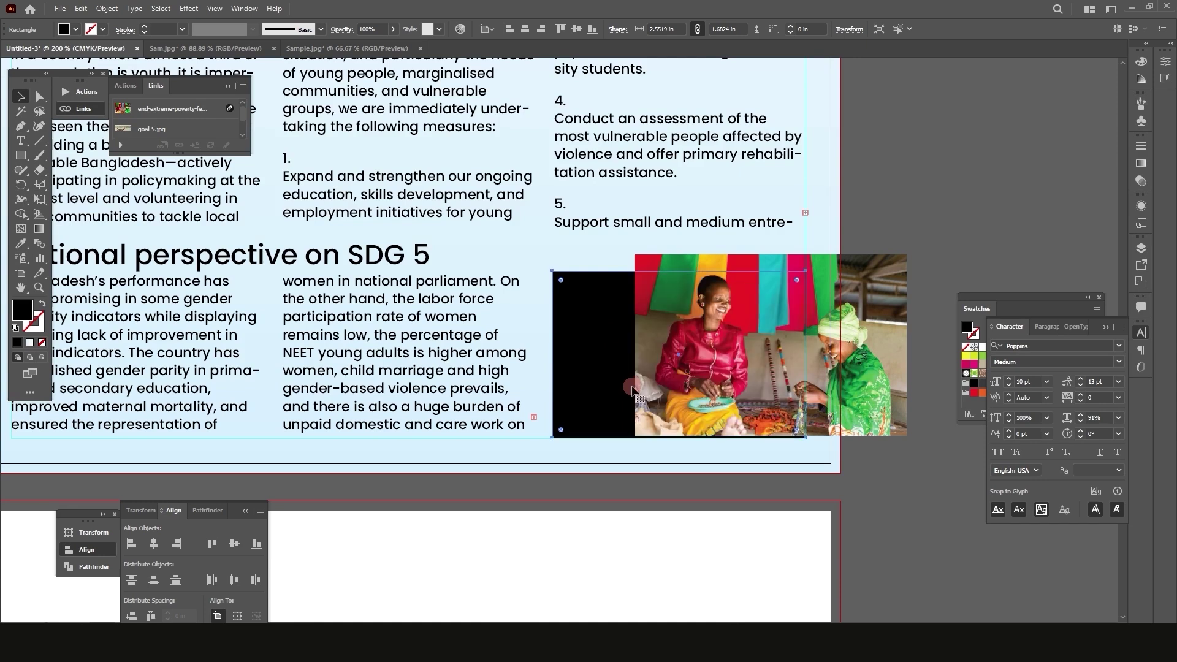
{"action": "left_click", "coordinate": [639, 505]}
{"action": "left_click", "coordinate": [580, 374]}
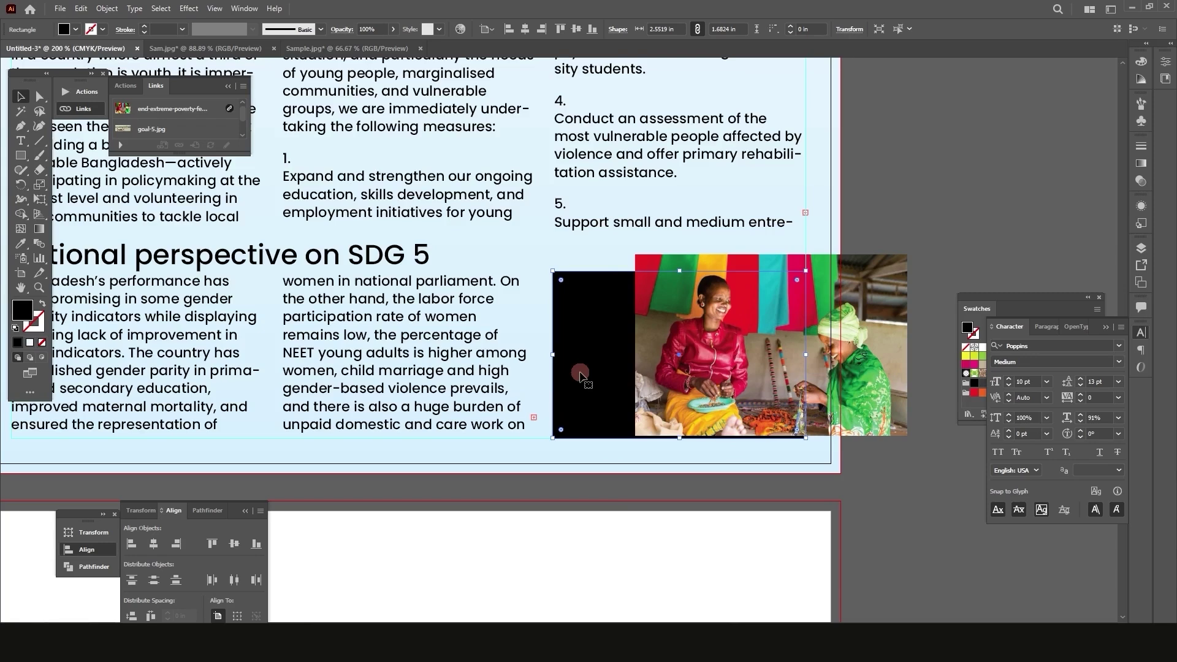
{"action": "right_click", "coordinate": [588, 346]}
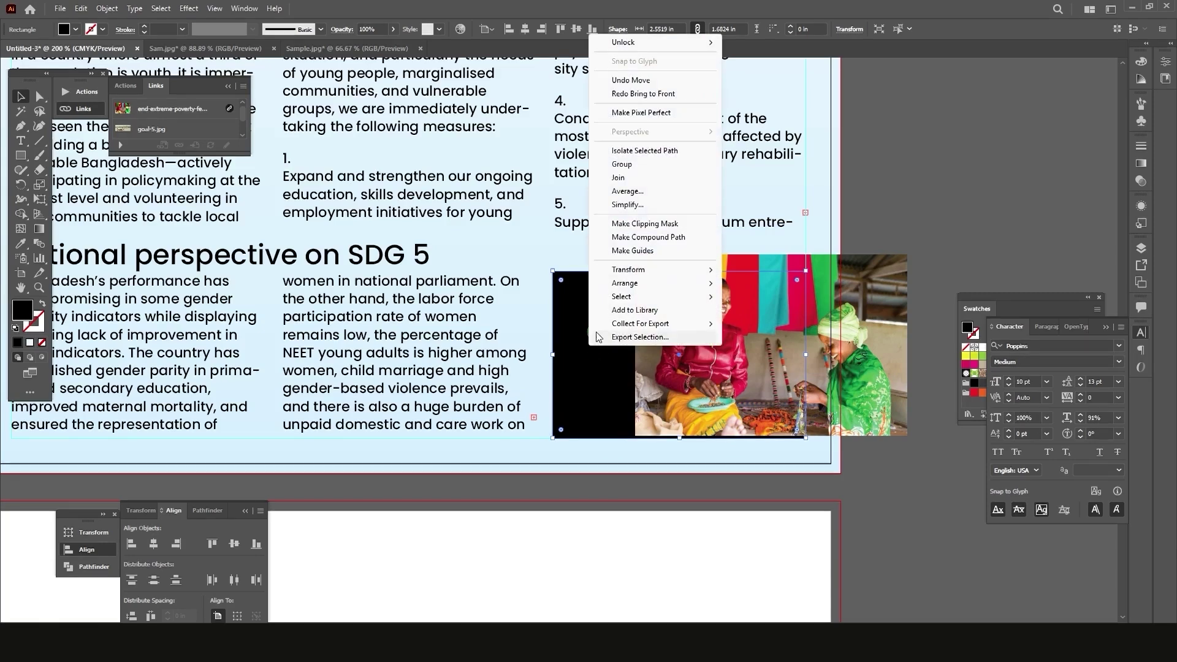
{"action": "mouse_move", "coordinate": [650, 286]}
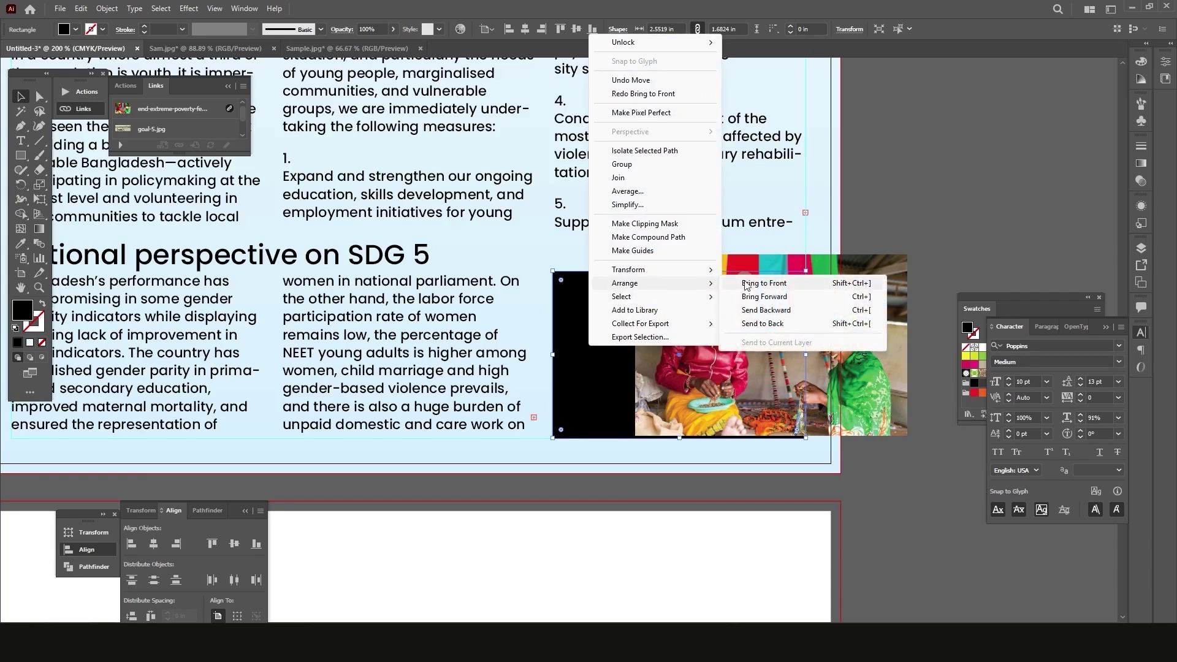
{"action": "left_click", "coordinate": [792, 285]}
Move the picture back behind the black rectangle so it extends past every edge, and make a clipping mask from both
{"action": "left_click", "coordinate": [877, 322]}
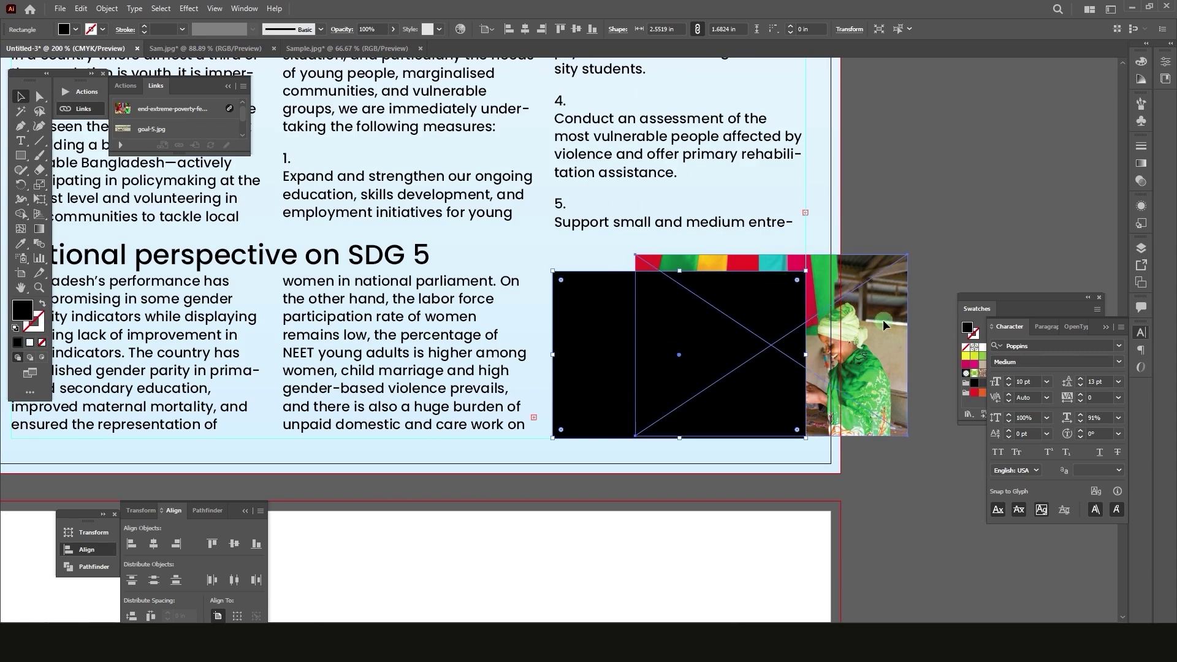
{"action": "left_click_drag", "start_coordinate": [875, 336], "coordinate": [785, 345]}
{"action": "left_click", "coordinate": [609, 324]}
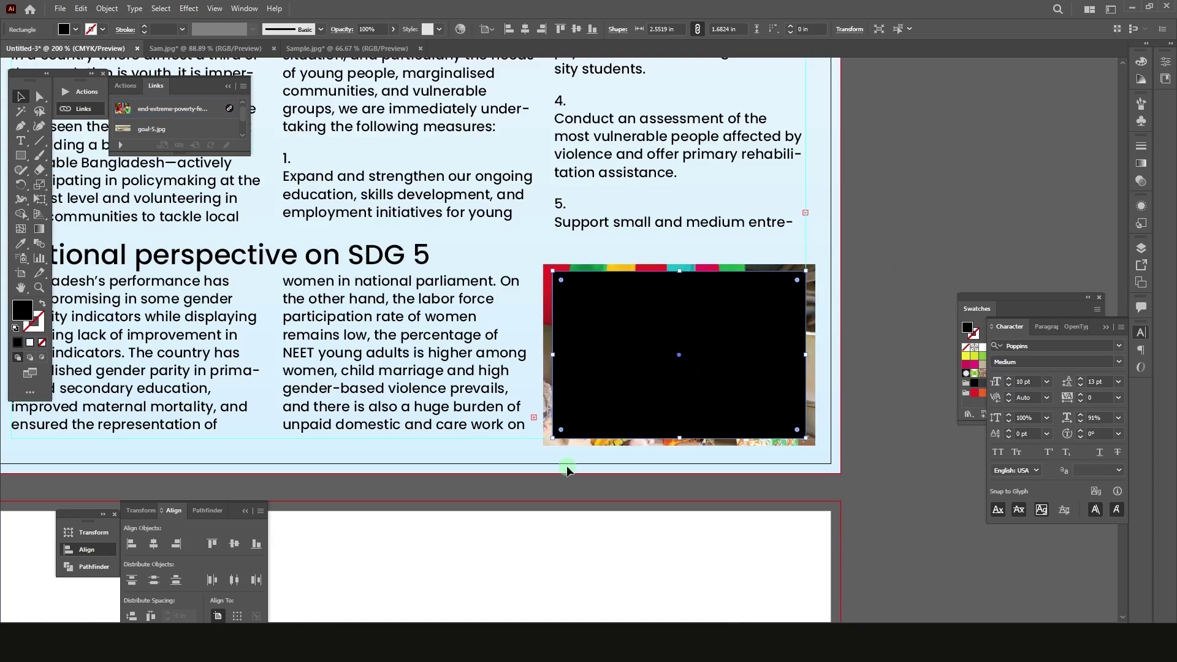
{"action": "left_click_drag", "start_coordinate": [567, 471], "coordinate": [583, 439]}
{"action": "right_click", "coordinate": [615, 360]}
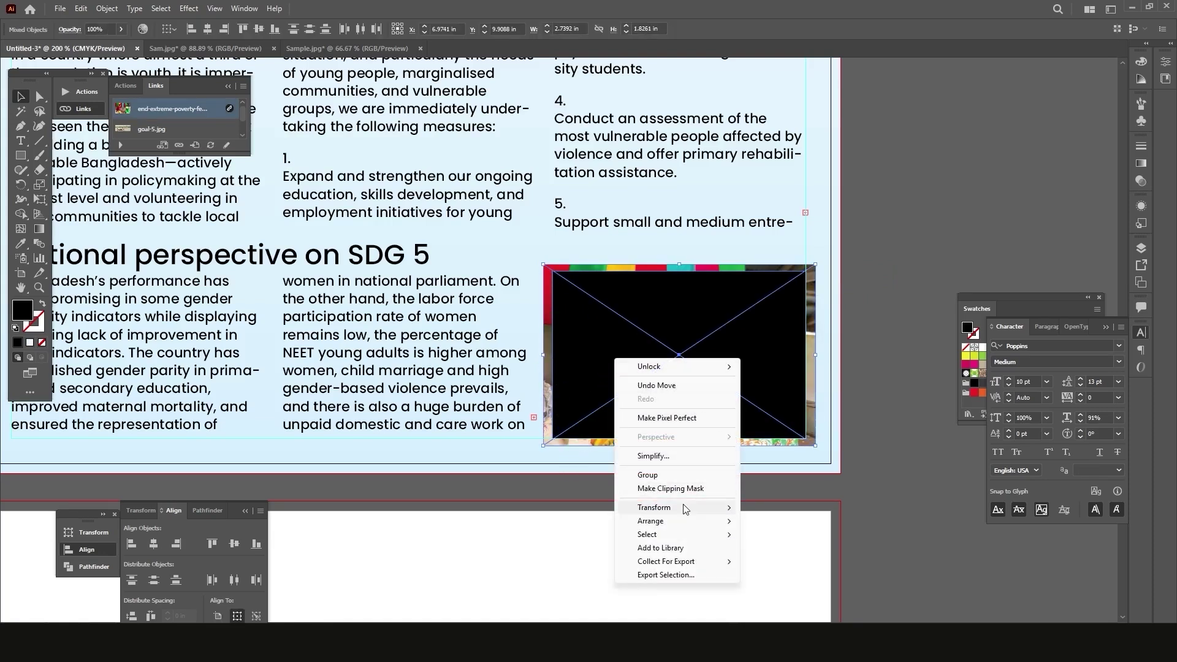
{"action": "left_click", "coordinate": [671, 488]}
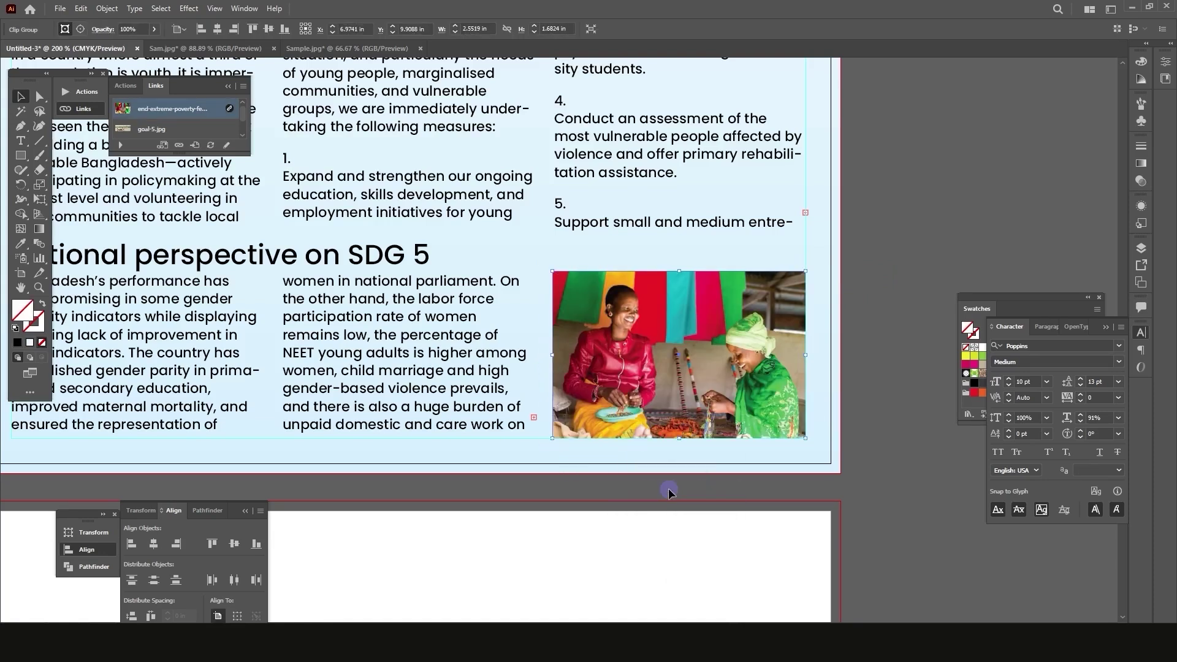
{"action": "left_click", "coordinate": [862, 255]}
{"action": "scroll", "coordinate": [862, 255], "scroll_direction": "down", "scroll_amount": 1}
{"action": "scroll", "coordinate": [615, 470], "scroll_direction": "down", "scroll_amount": 1}
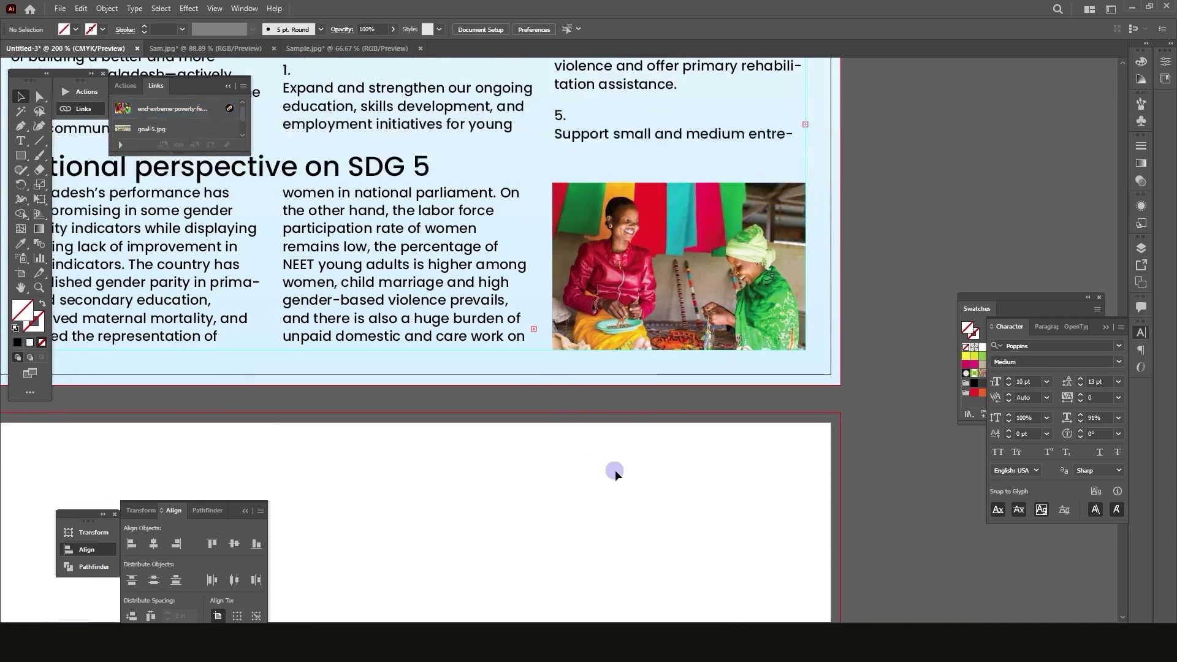
{"action": "scroll", "coordinate": [719, 439], "scroll_direction": "down", "scroll_amount": 2}
{"action": "scroll", "coordinate": [720, 453], "scroll_direction": "up", "scroll_amount": 2}
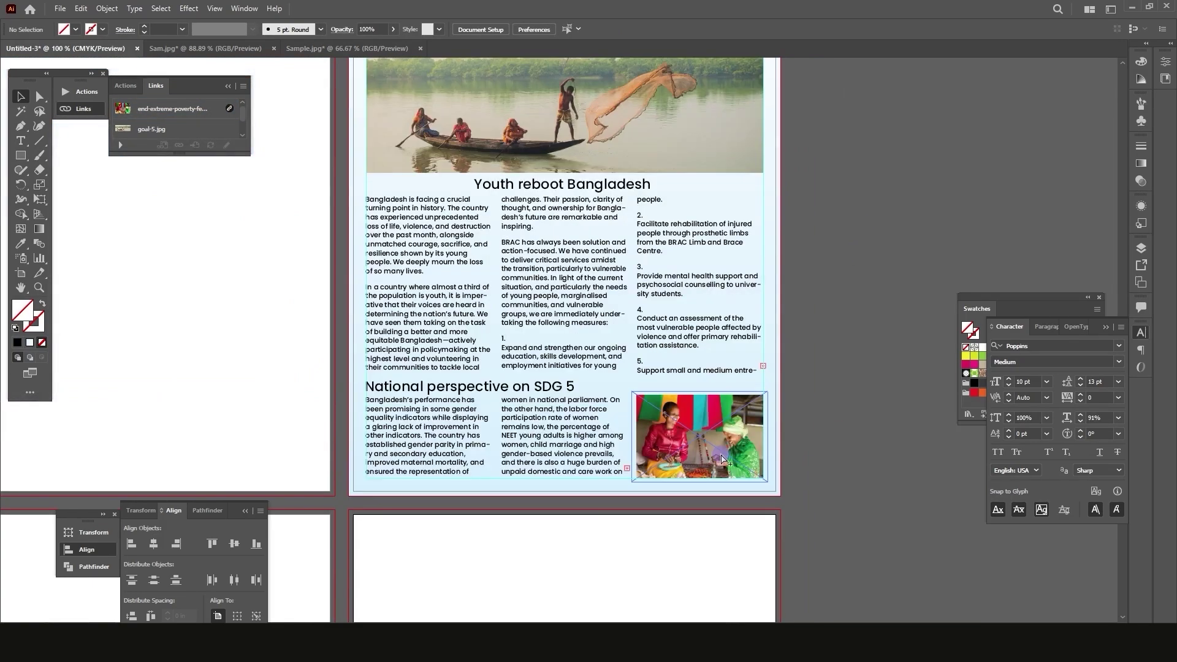
Draw a rectangle about 8.7 by 1.75 in across the foot of the blank page beside the finished front page
{"action": "scroll", "coordinate": [699, 485], "scroll_direction": "down", "scroll_amount": 1}
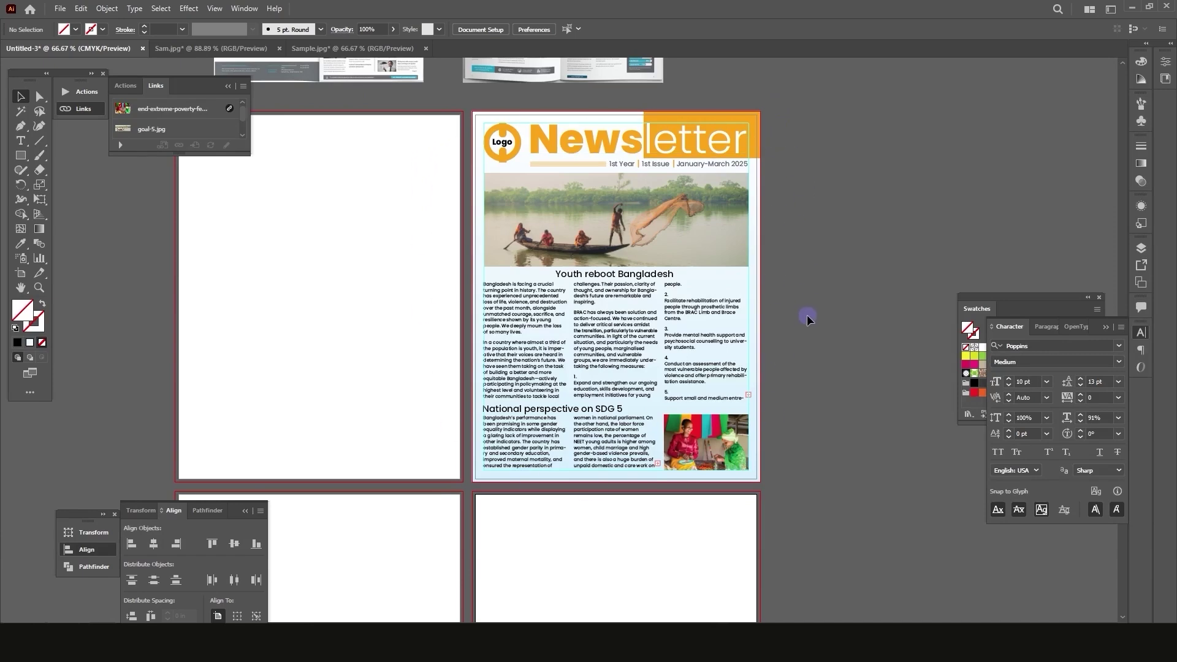
{"action": "scroll", "coordinate": [791, 331], "scroll_direction": "up", "scroll_amount": 2}
{"action": "scroll", "coordinate": [791, 343], "scroll_direction": "down", "scroll_amount": 2}
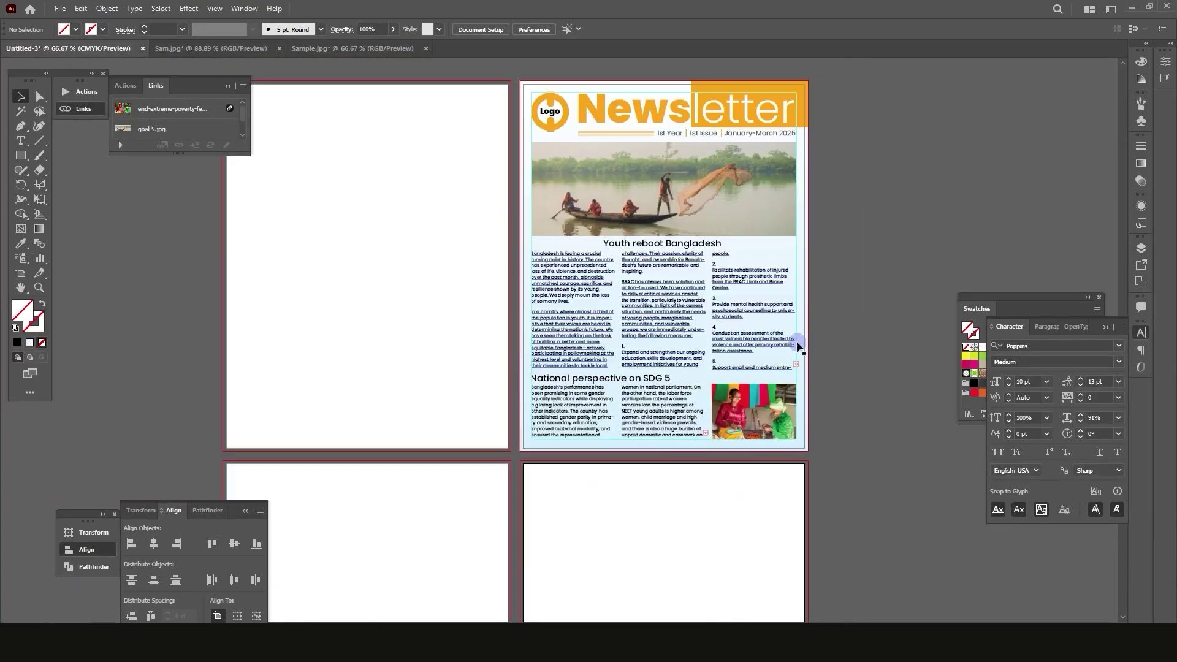
{"action": "scroll", "coordinate": [878, 294], "scroll_direction": "down", "scroll_amount": 1}
{"action": "scroll", "coordinate": [805, 289], "scroll_direction": "down", "scroll_amount": 1}
{"action": "scroll", "coordinate": [797, 291], "scroll_direction": "up", "scroll_amount": 3}
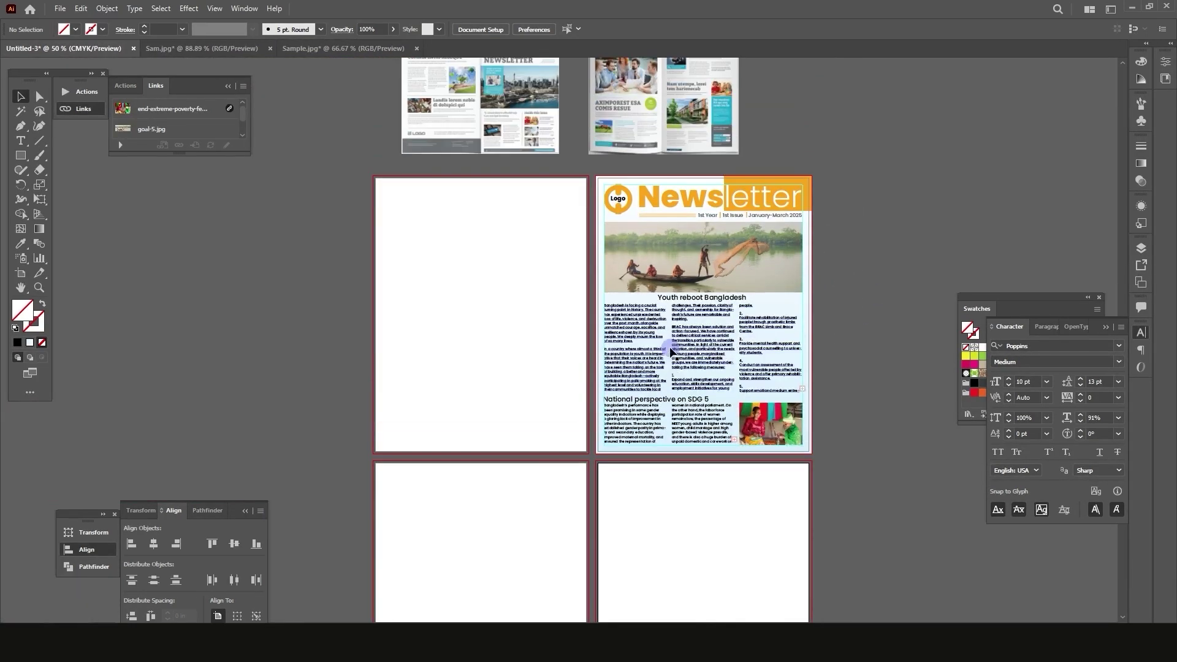
{"action": "left_click", "coordinate": [11, 159]}
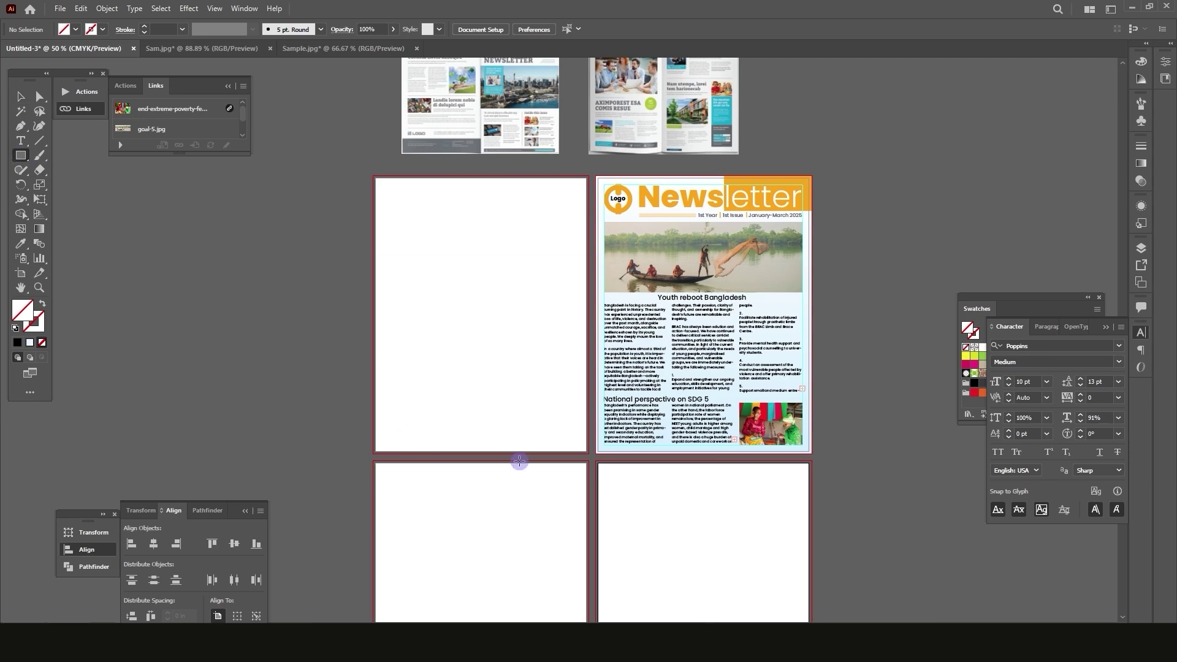
{"action": "scroll", "coordinate": [405, 469], "scroll_direction": "up", "scroll_amount": 2}
{"action": "left_click_drag", "start_coordinate": [321, 417], "coordinate": [754, 329]}
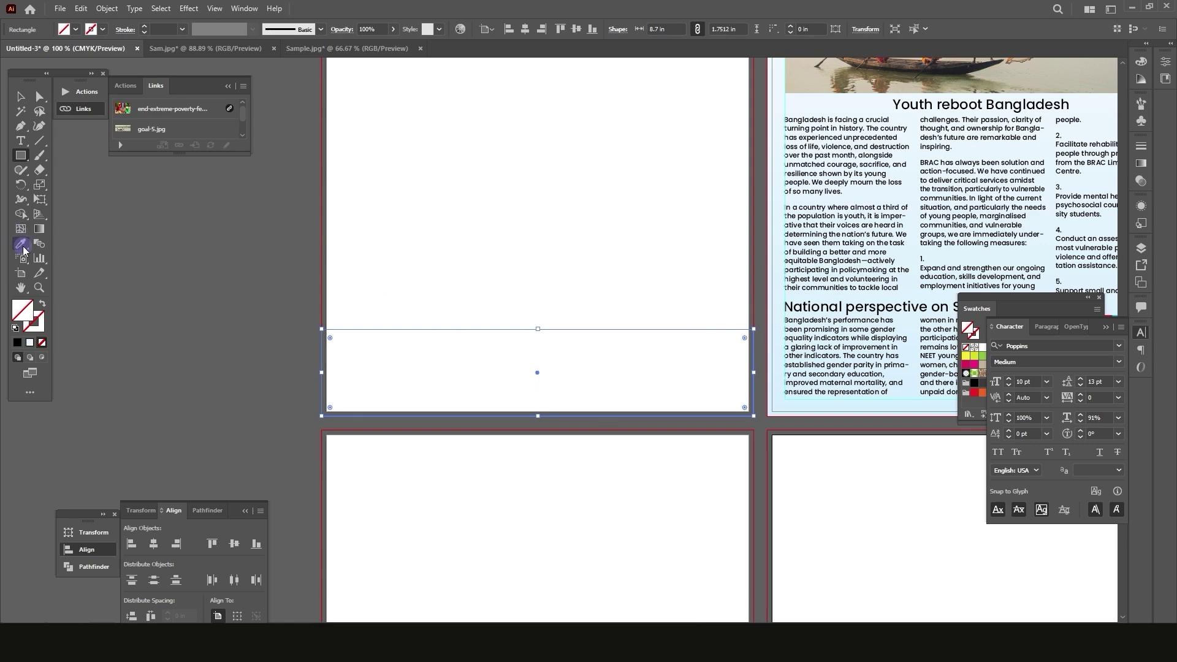
Fill the foot rectangle with dark grey and place a copy of the masthead logo near its left end
{"action": "scroll", "coordinate": [580, 310], "scroll_direction": "up", "scroll_amount": 2}
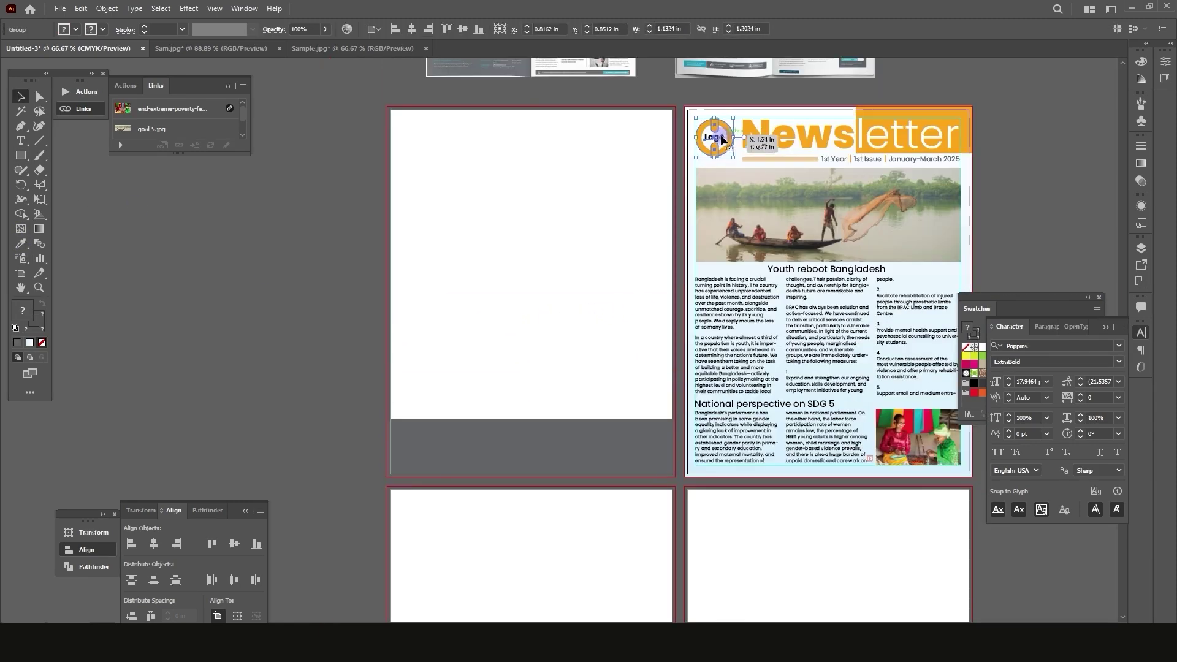
{"action": "left_click_drag", "start_coordinate": [722, 140], "coordinate": [419, 433]}
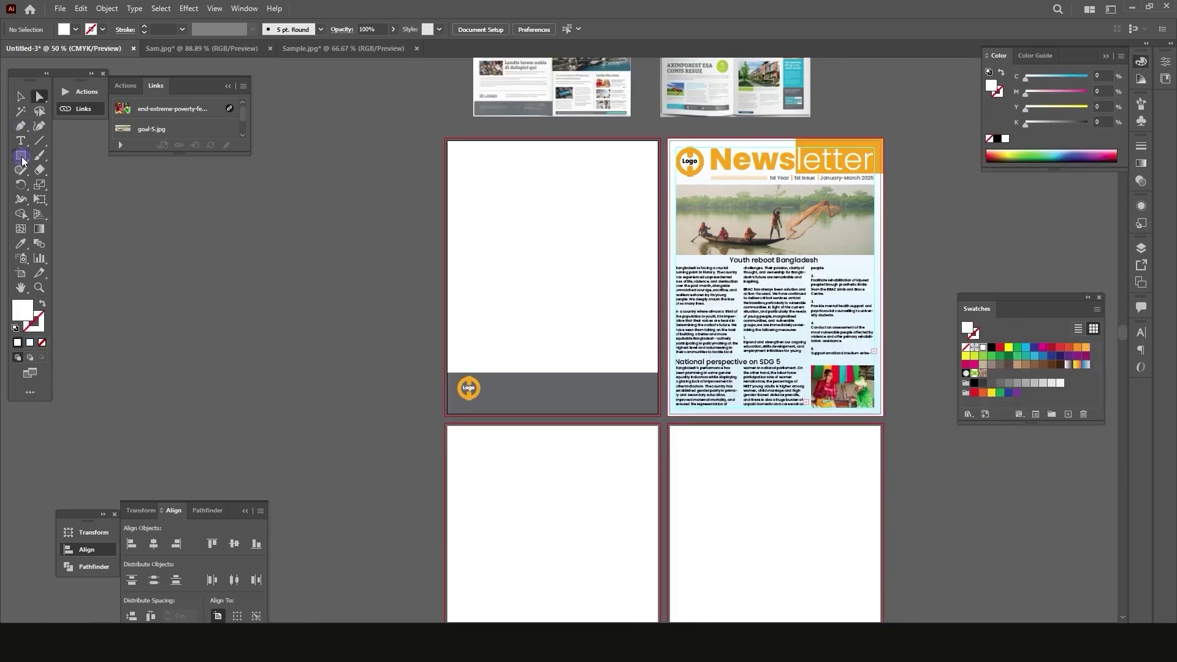
Draw an 8.5 by 11 in rectangle over the whole page with the grey band and offset its path by -0.25 in
{"action": "left_click", "coordinate": [22, 159]}
{"action": "left_click", "coordinate": [16, 98]}
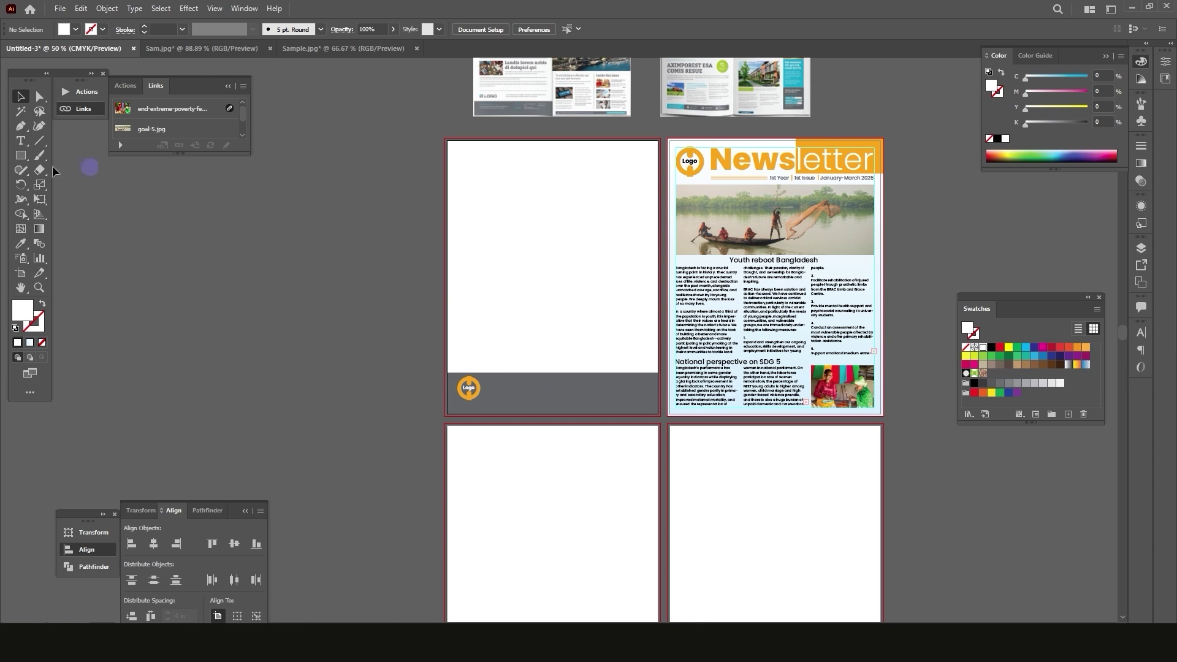
{"action": "left_click", "coordinate": [26, 161]}
{"action": "left_click_drag", "start_coordinate": [446, 141], "coordinate": [660, 414]}
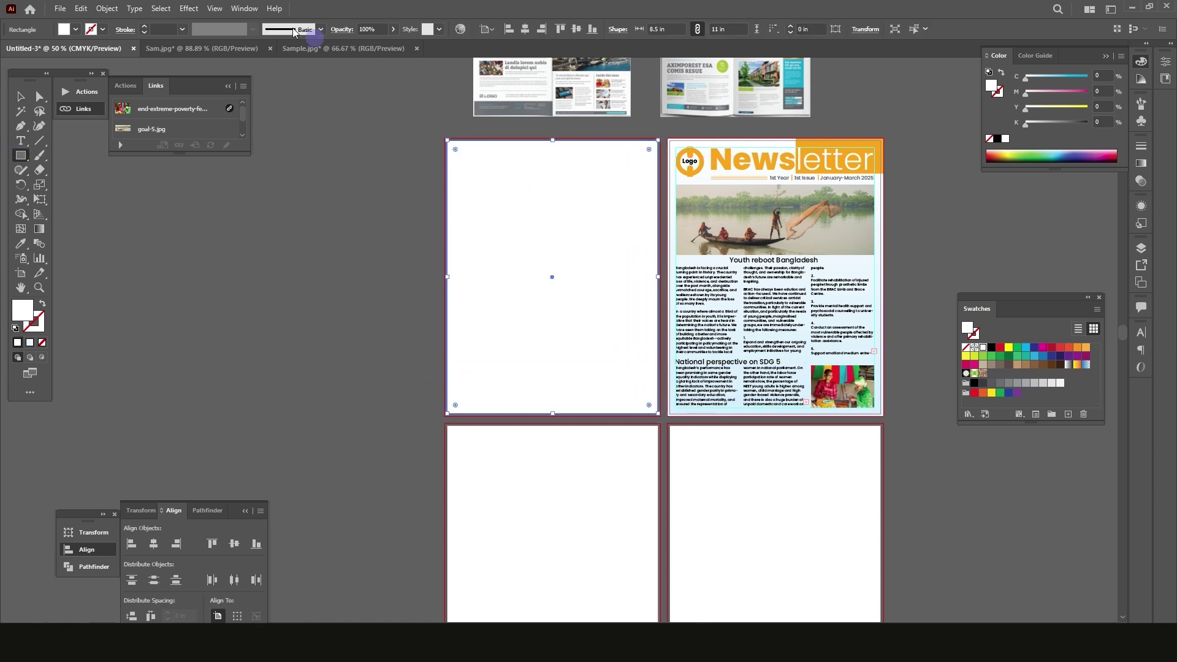
{"action": "left_click", "coordinate": [107, 9]}
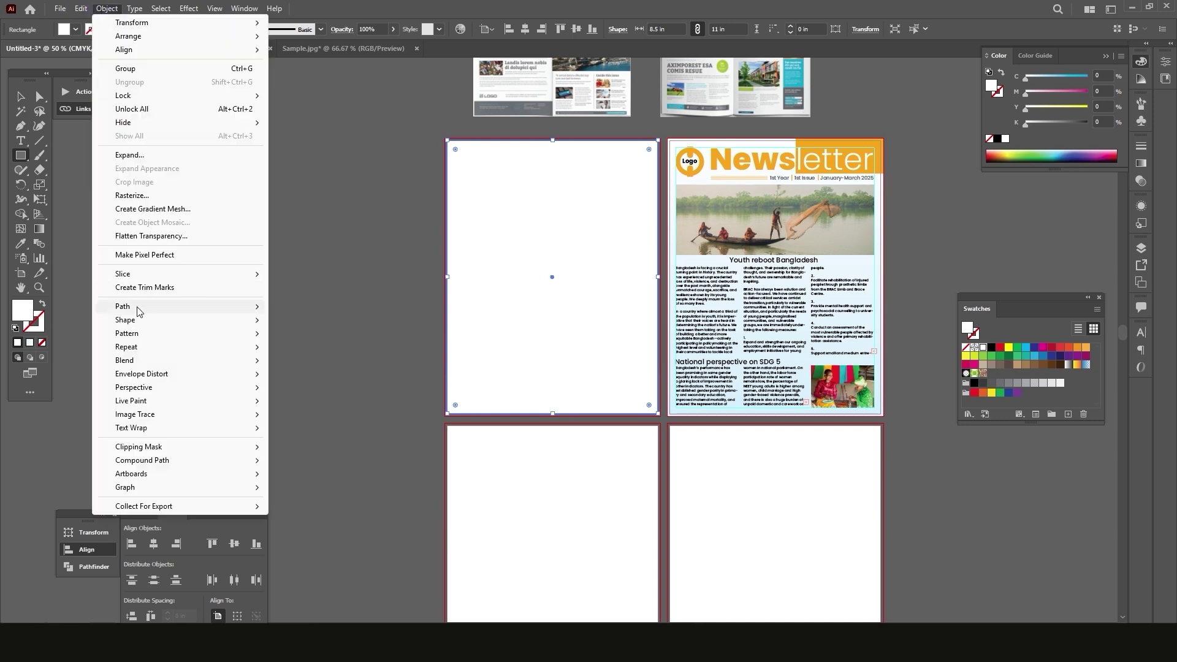
{"action": "mouse_move", "coordinate": [219, 311]}
{"action": "left_click", "coordinate": [314, 353]}
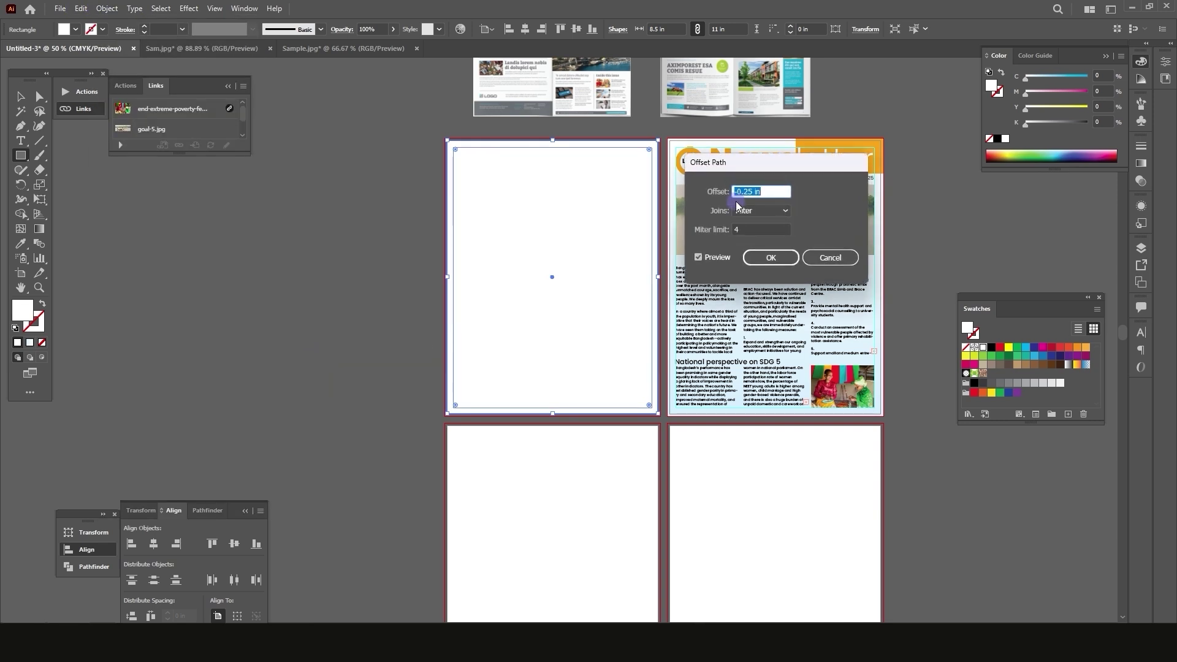
{"action": "left_click", "coordinate": [770, 258]}
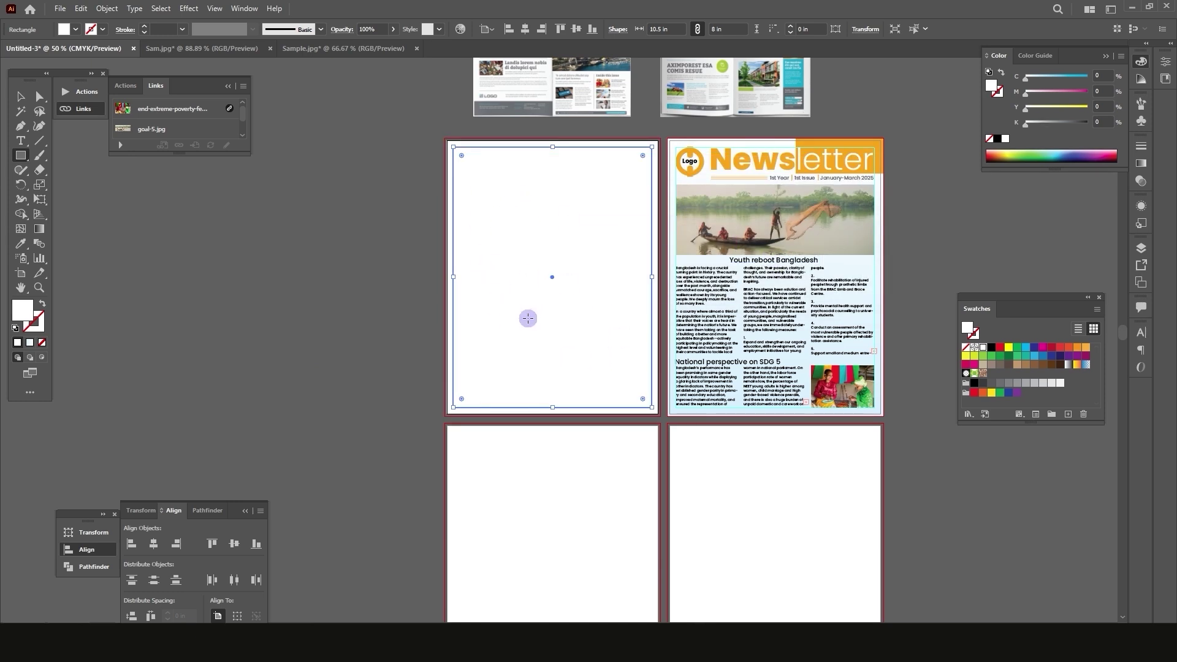
Convert the inset rectangle into a guide and move the full-page white rectangle off the artboard
{"action": "key", "text": "v"}
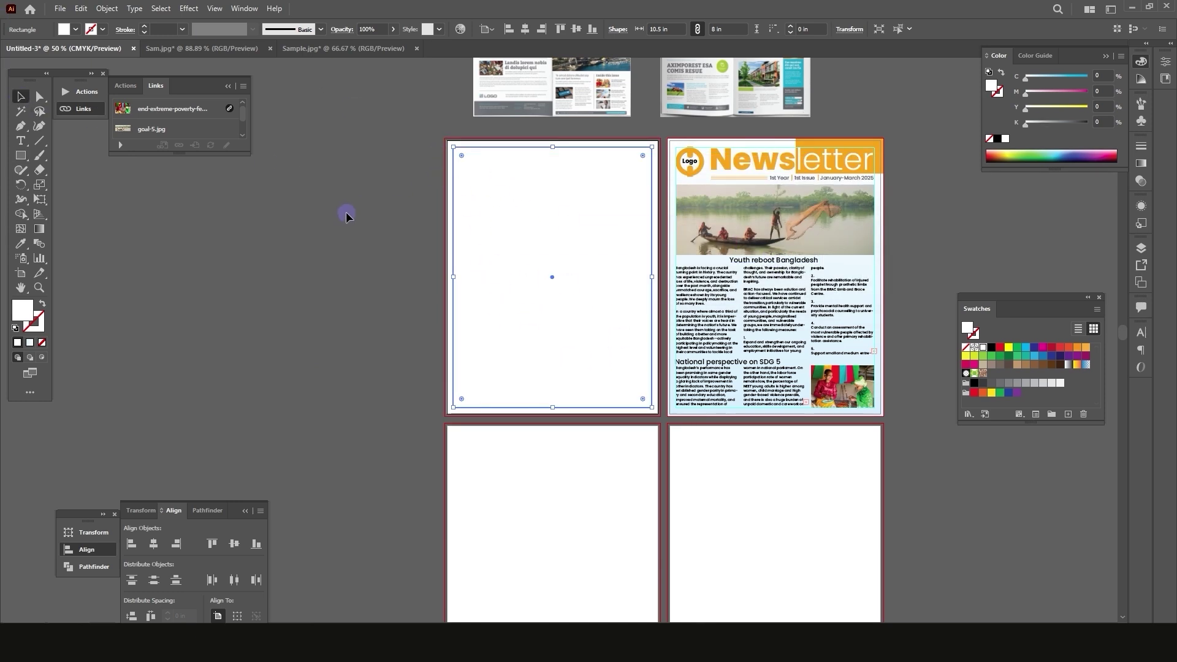
{"action": "left_click", "coordinate": [476, 202]}
{"action": "right_click", "coordinate": [477, 198]}
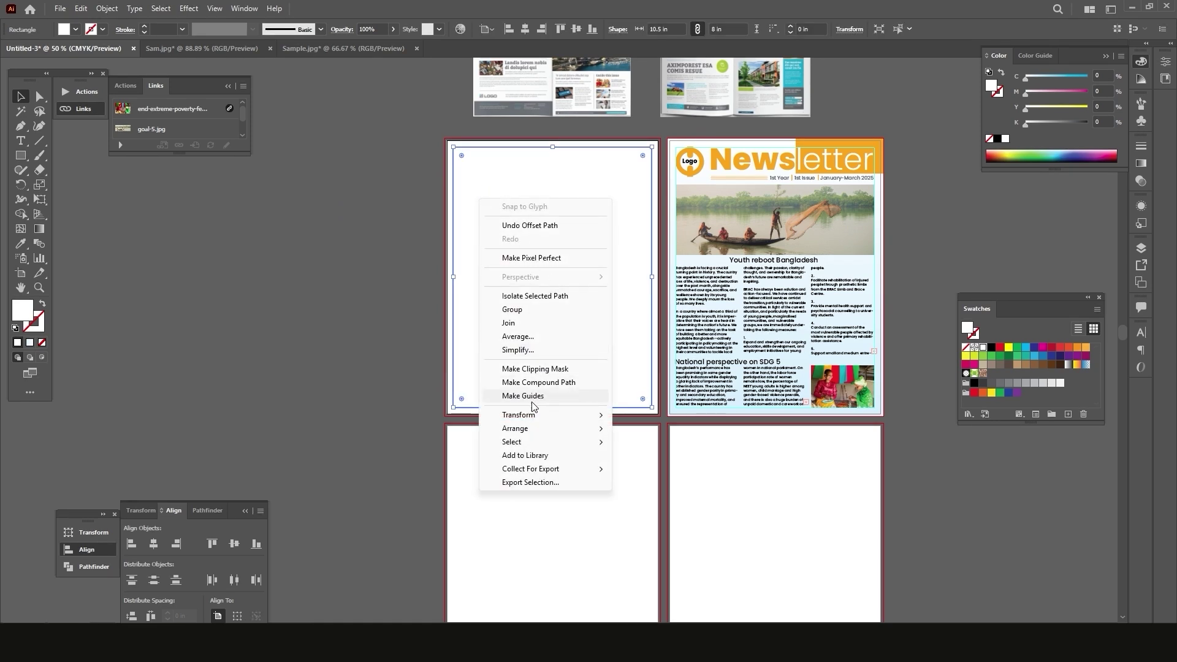
{"action": "left_click", "coordinate": [531, 400]}
{"action": "left_click", "coordinate": [499, 297]}
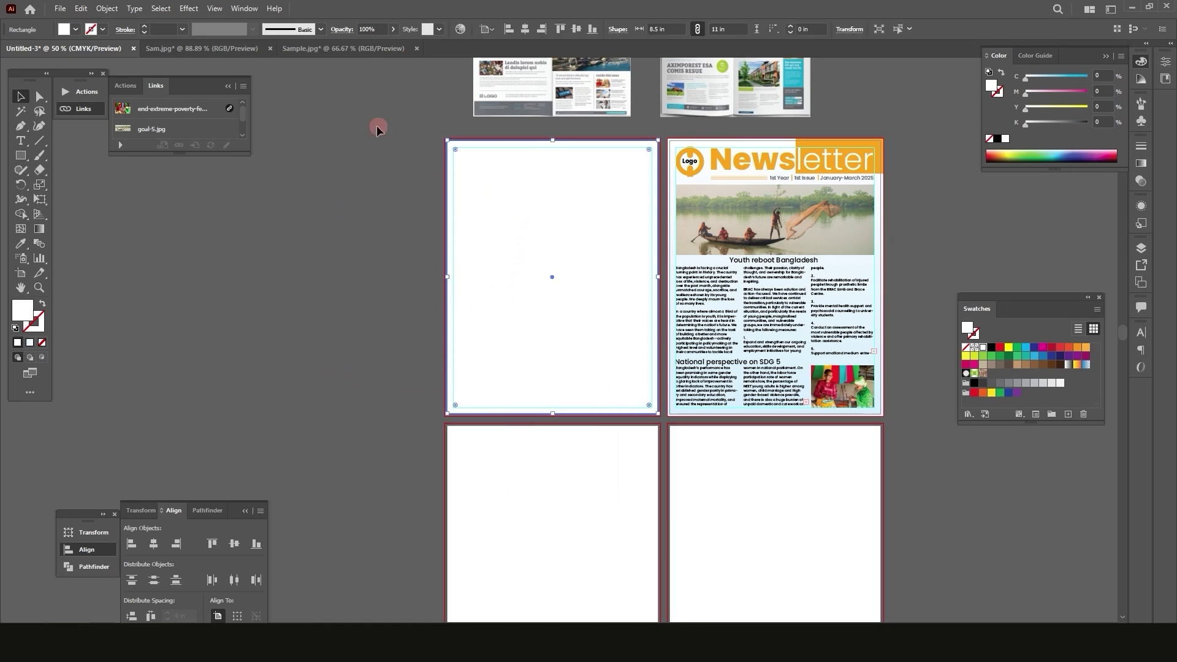
{"action": "left_click_drag", "start_coordinate": [478, 196], "coordinate": [208, 195]}
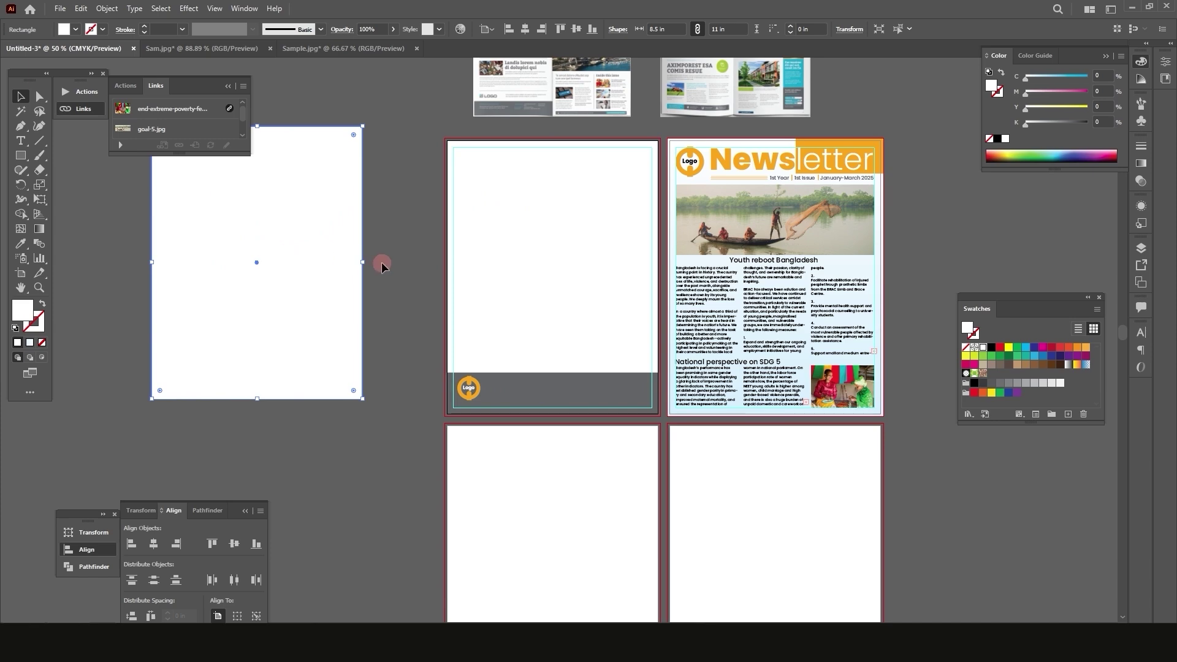
Undo the rectangle's move, the guide conversion, the path offset and the full-page rectangle itself
{"action": "key", "text": "ctrl+z"}
{"action": "key", "text": "ctrl+z"}
{"action": "key", "text": "ctrl+z"}
{"action": "key", "text": "ctrl+z"}
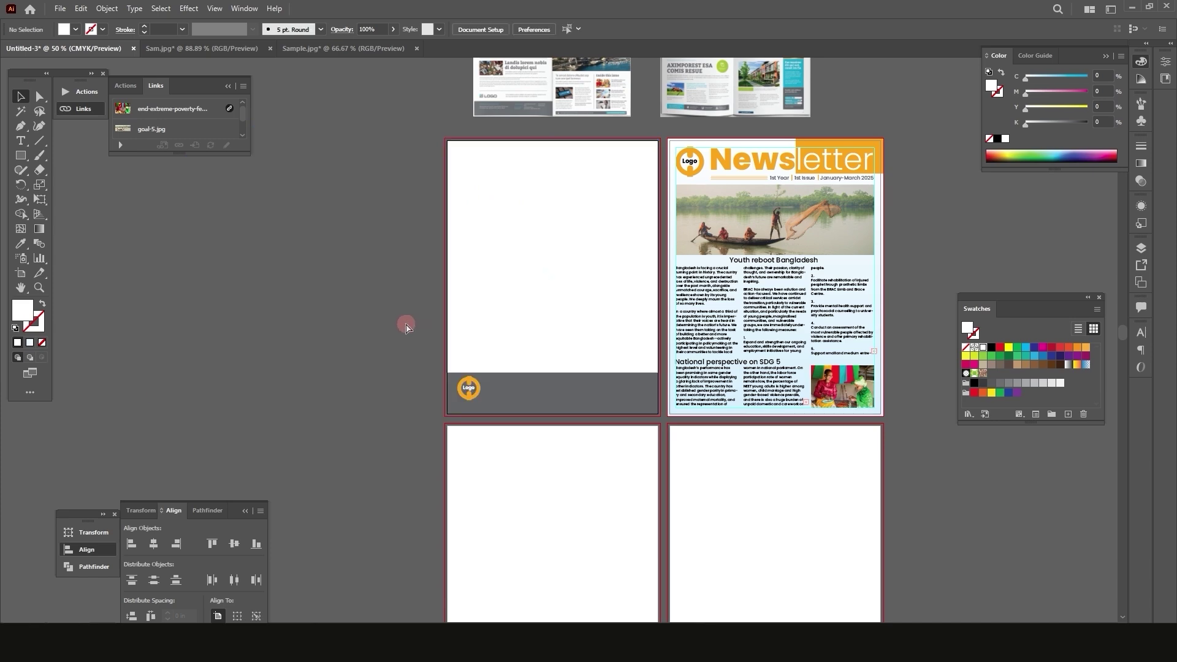
Unlock the guides so that the front page's margin guide can be selected
{"action": "scroll", "coordinate": [898, 187], "scroll_direction": "up", "scroll_amount": 3}
{"action": "right_click", "coordinate": [862, 205]}
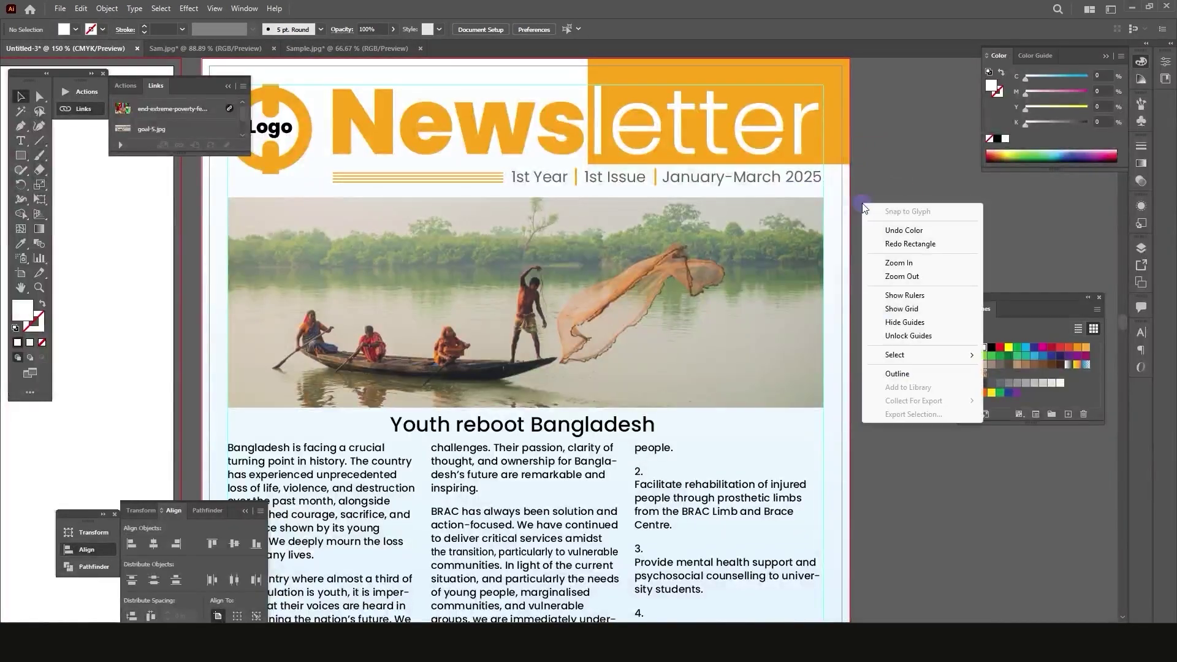
{"action": "left_click", "coordinate": [903, 337]}
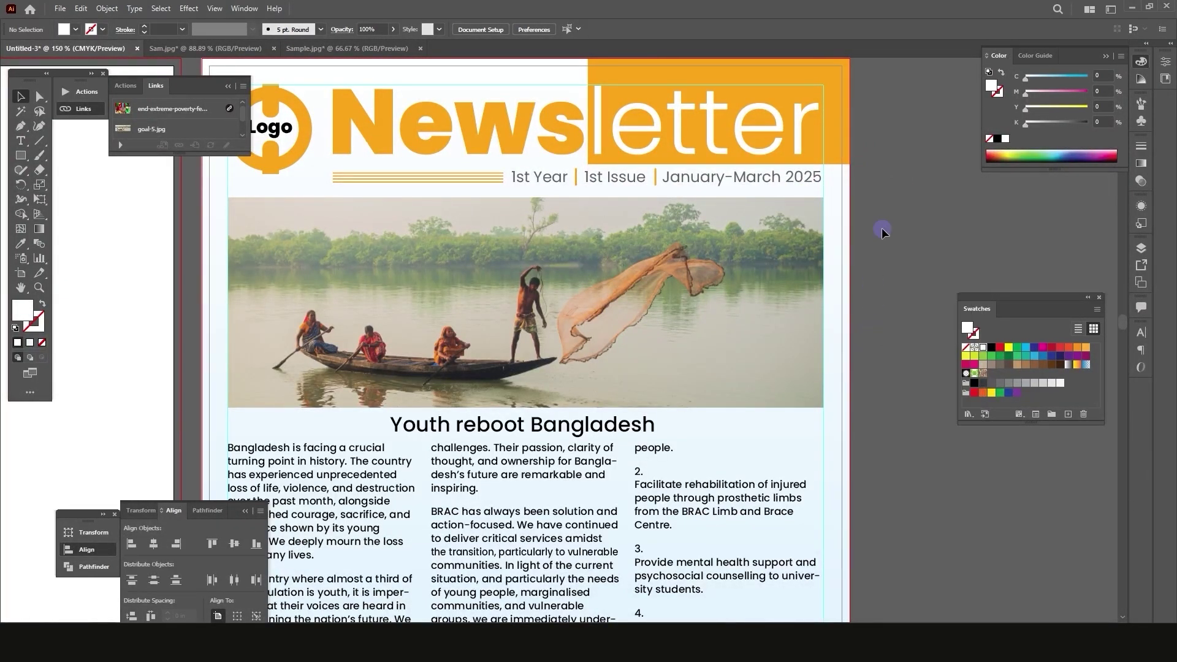
Copy the front page's margin guide frame to the page with the grey band and centre it horizontally on that artboard
{"action": "scroll", "coordinate": [882, 226], "scroll_direction": "down", "scroll_amount": 1}
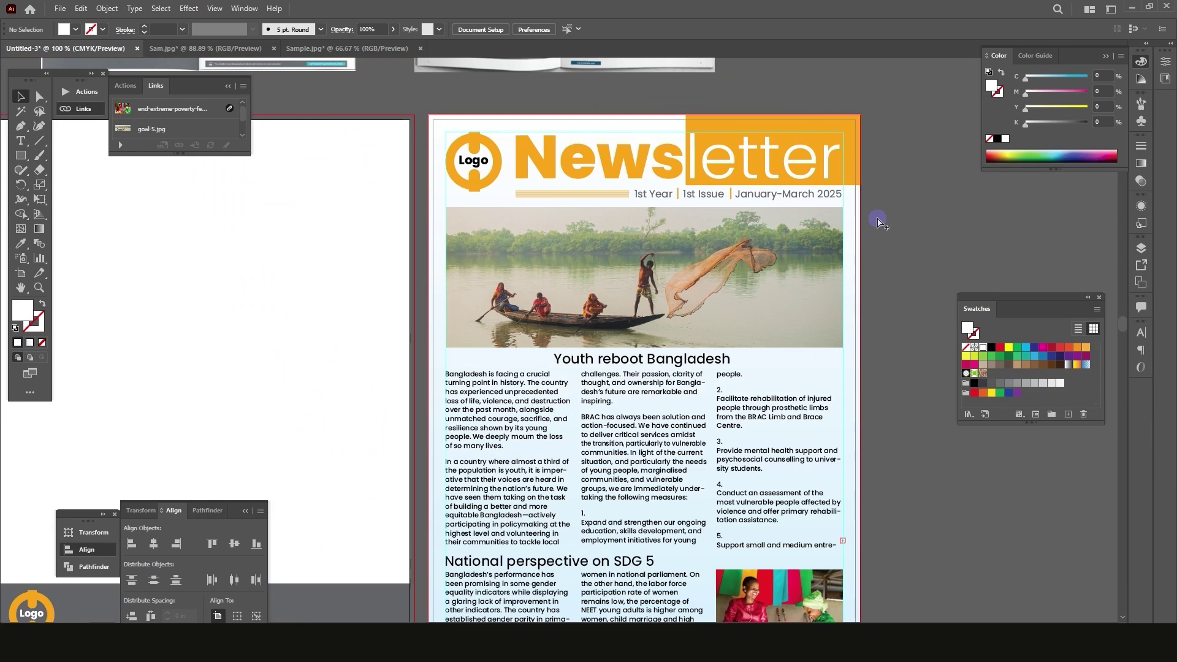
{"action": "left_click", "coordinate": [446, 195]}
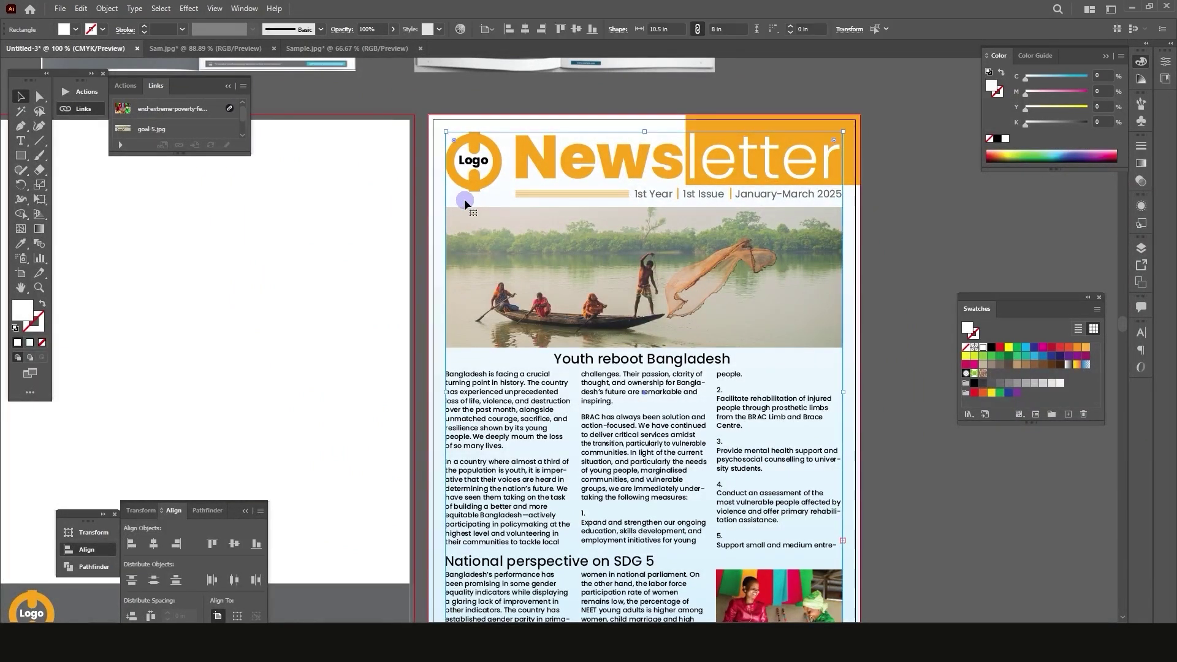
{"action": "left_click_drag", "start_coordinate": [465, 198], "coordinate": [216, 201]}
{"action": "key", "text": "ctrl+minus"}
{"action": "key", "text": "ctrl+minus"}
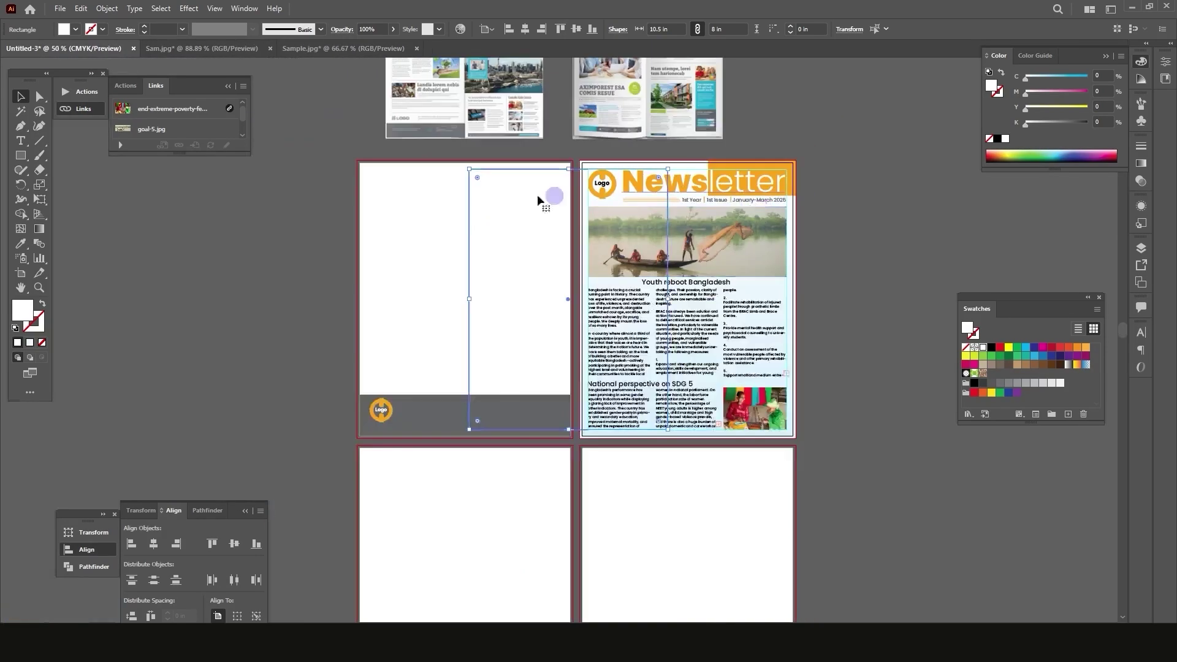
{"action": "left_click", "coordinate": [305, 345]}
{"action": "left_click", "coordinate": [513, 281]}
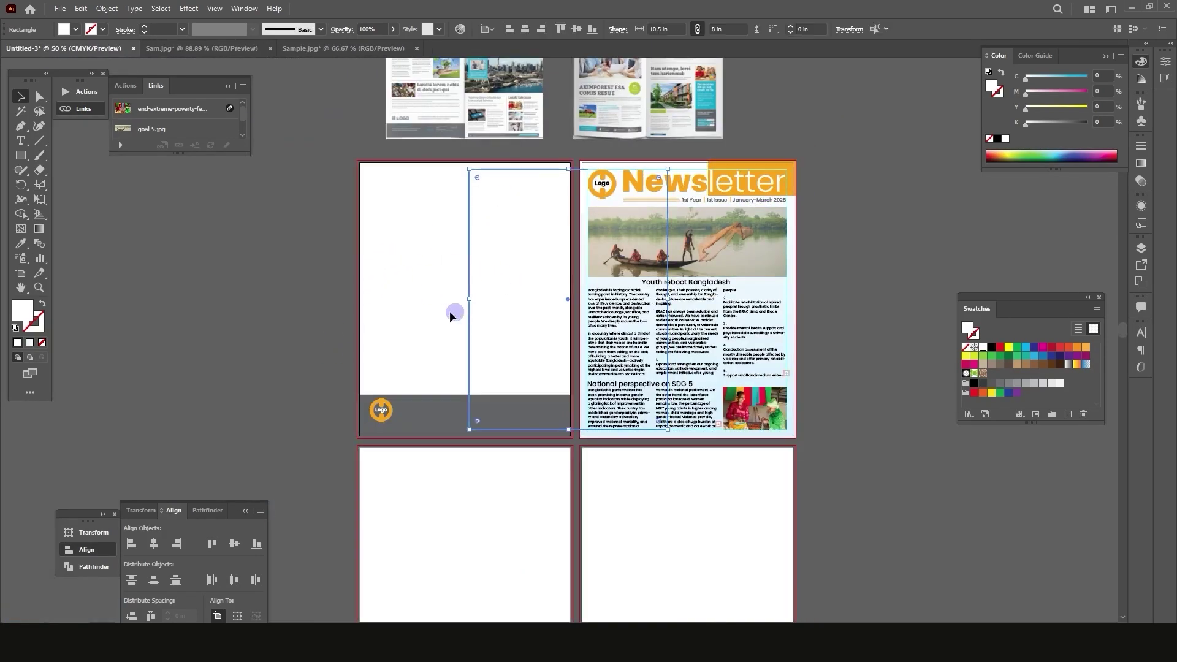
{"action": "left_click", "coordinate": [153, 543]}
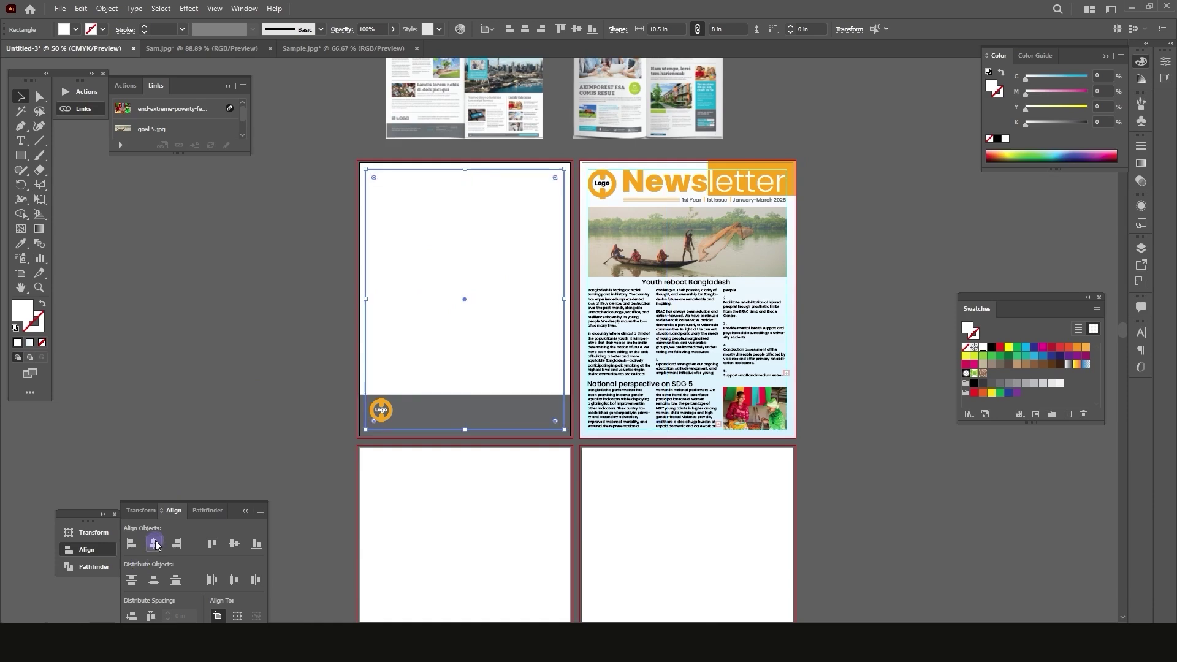
Copy the margin guide frame down to the blank page below the grey band and centre it vertically on that artboard
{"action": "left_click", "coordinate": [328, 482]}
{"action": "scroll", "coordinate": [355, 231], "scroll_direction": "down", "scroll_amount": 2}
{"action": "left_click", "coordinate": [471, 198]}
{"action": "scroll", "coordinate": [355, 127], "scroll_direction": "down", "scroll_amount": 2}
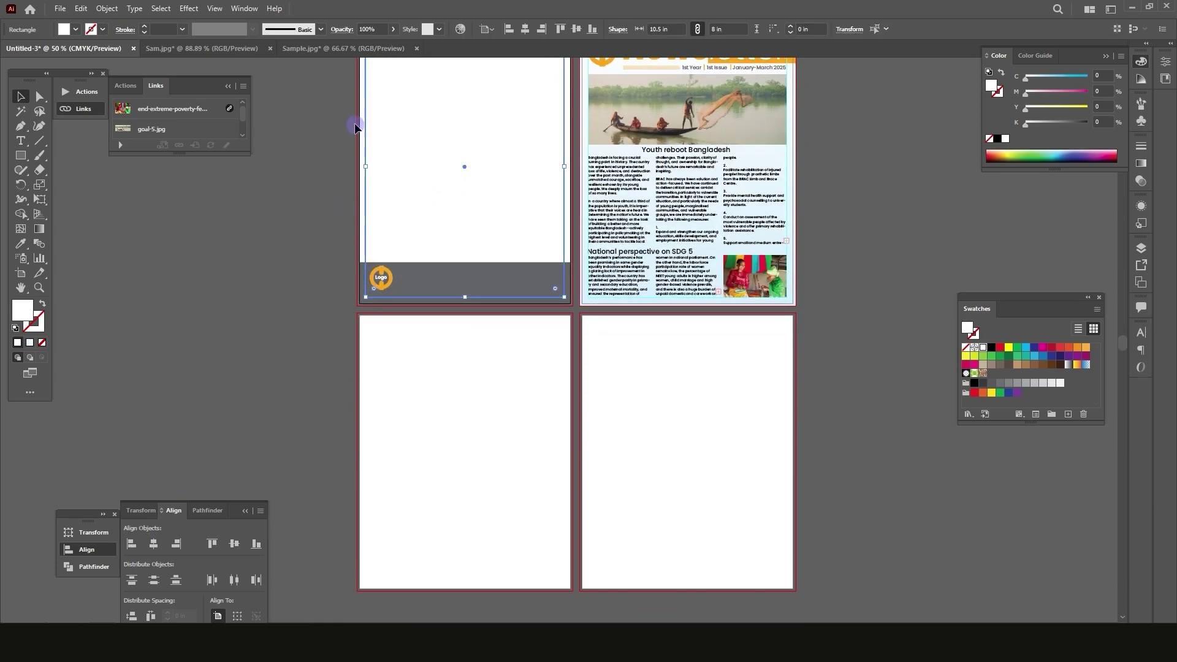
{"action": "left_click_drag", "start_coordinate": [368, 115], "coordinate": [434, 497]}
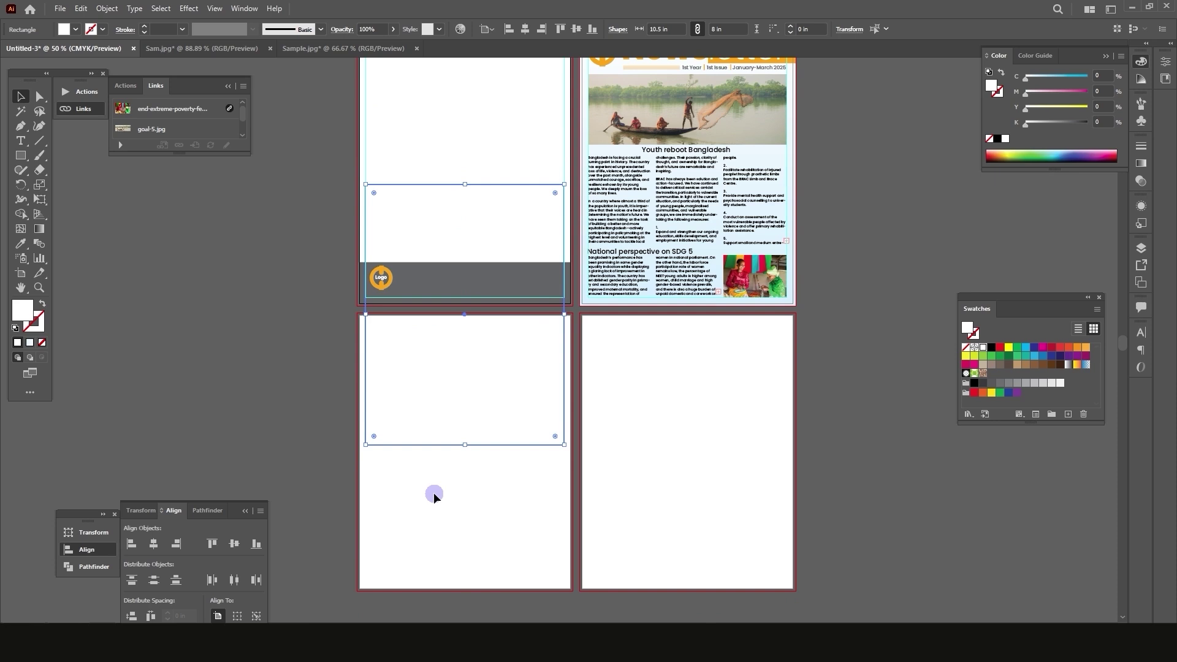
{"action": "left_click", "coordinate": [432, 493], "text": "shift"}
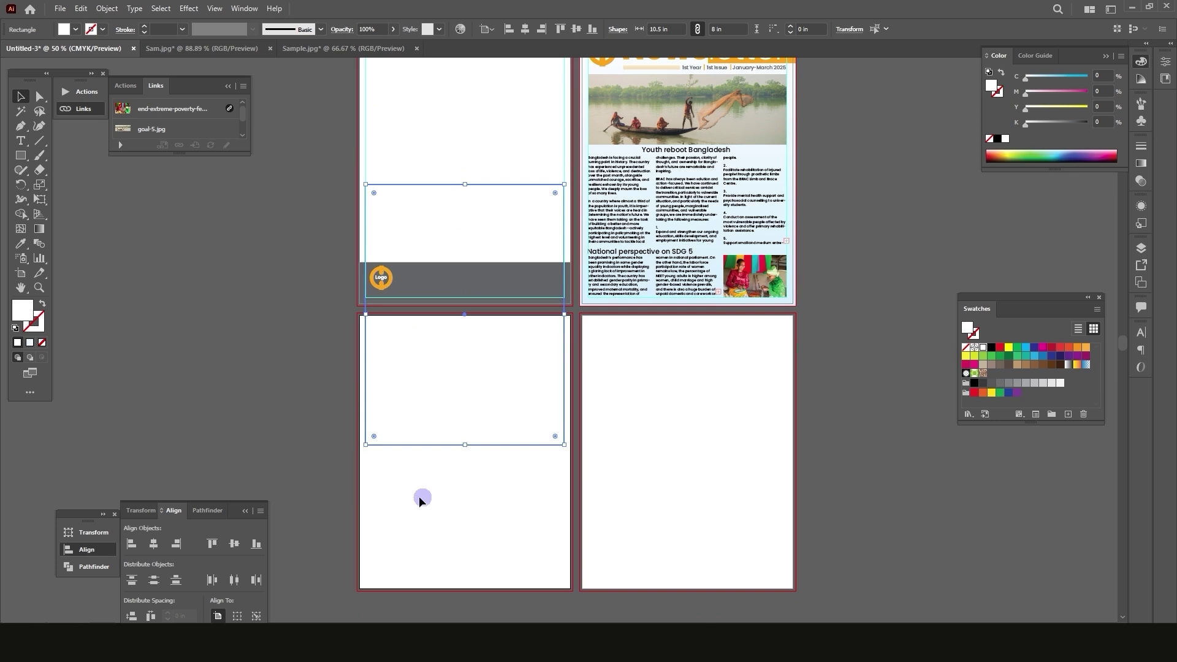
{"action": "left_click", "coordinate": [235, 544]}
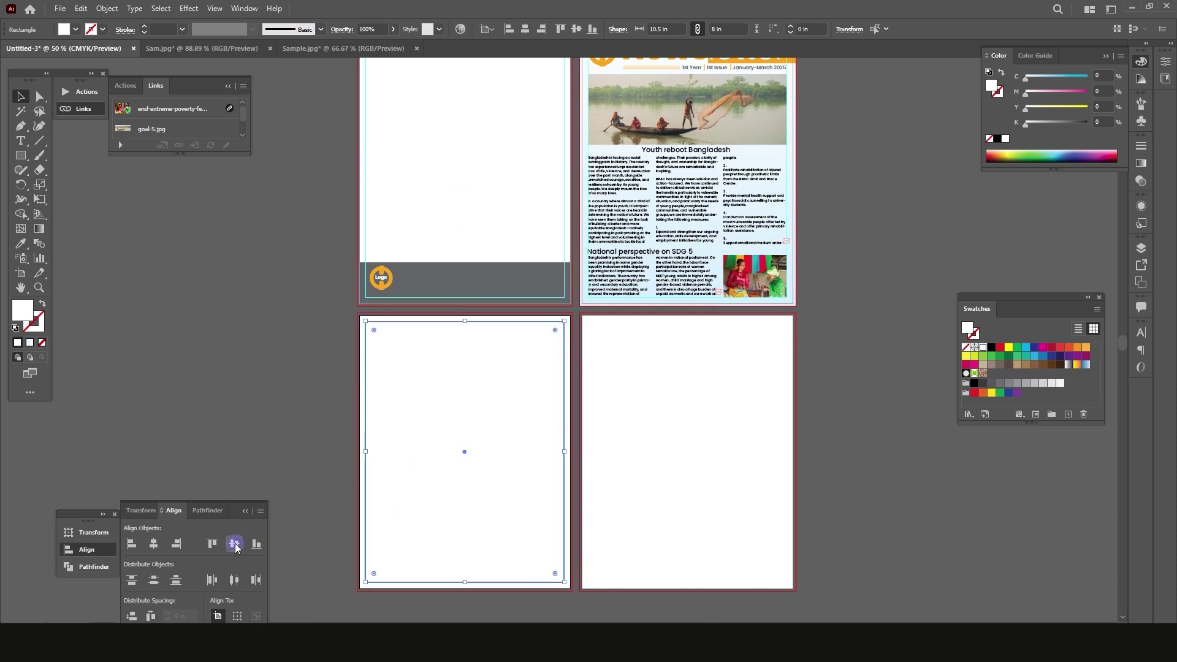
Copy the margin guide frame to the blank page below the front page and centre it on that artboard both ways
{"action": "left_click", "coordinate": [322, 304]}
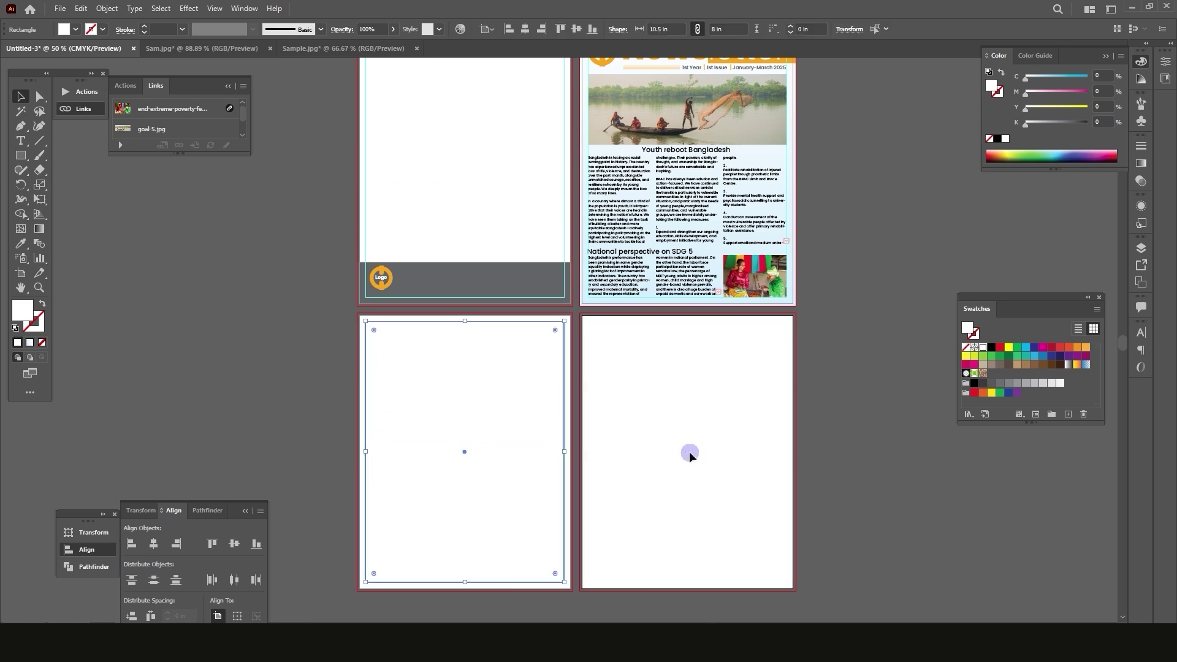
{"action": "scroll", "coordinate": [689, 451], "scroll_direction": "down", "scroll_amount": 2}
{"action": "left_click", "coordinate": [550, 387]}
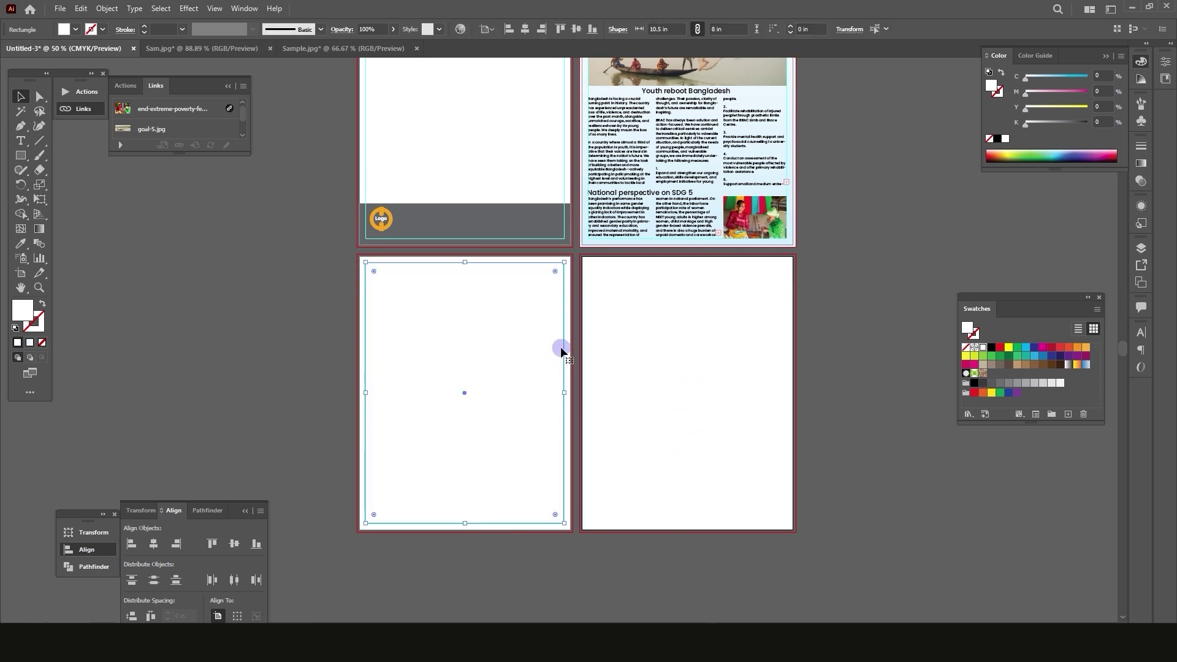
{"action": "left_click_drag", "start_coordinate": [564, 348], "coordinate": [618, 347]}
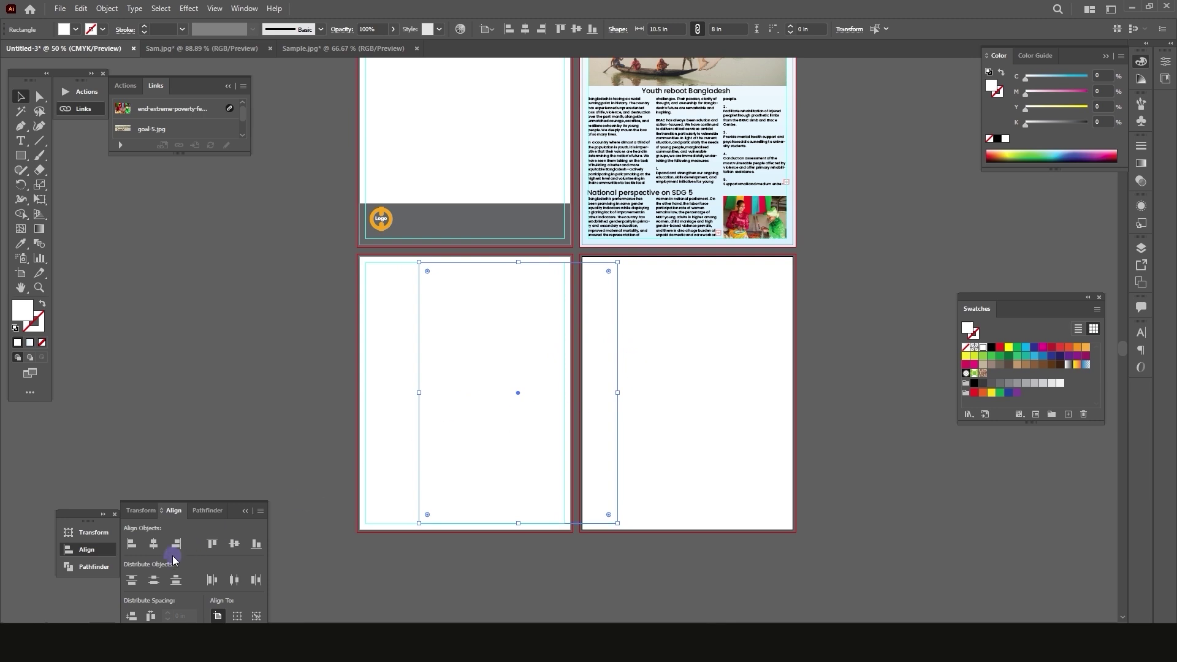
{"action": "left_click", "coordinate": [154, 544]}
{"action": "left_click", "coordinate": [233, 544]}
{"action": "left_click", "coordinate": [837, 290]}
{"action": "scroll", "coordinate": [837, 289], "scroll_direction": "down", "scroll_amount": 2}
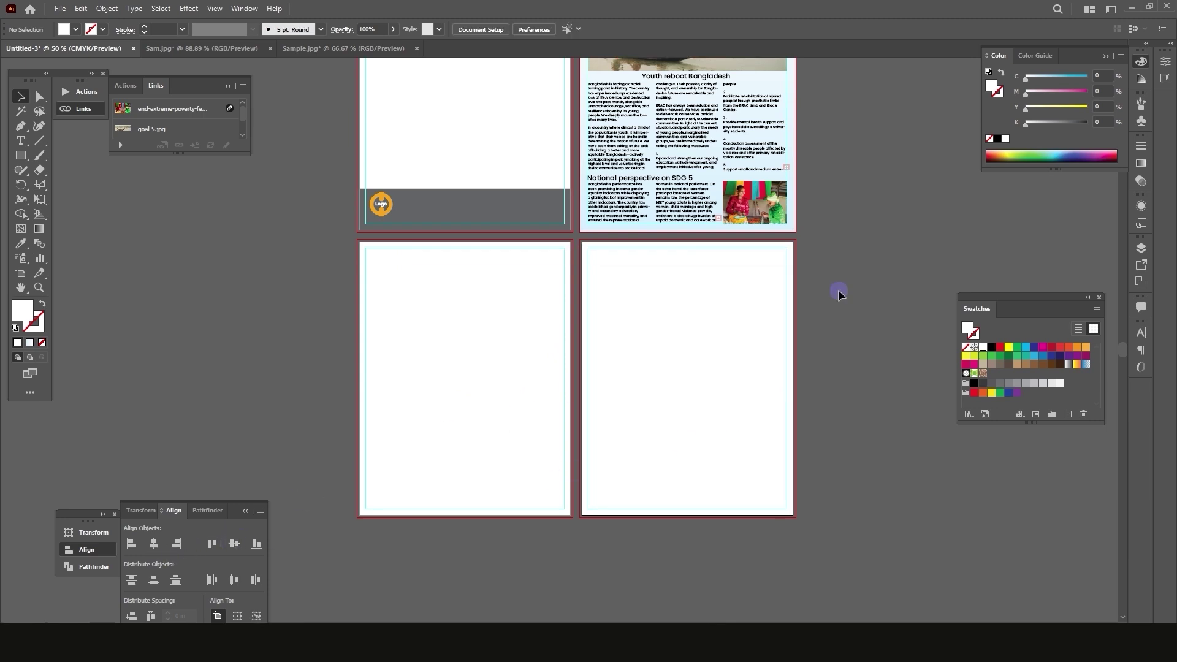
Move the guide frame of the page below the front page down past its artboard, and centre it vertically on the artboard again
{"action": "left_click", "coordinate": [630, 348]}
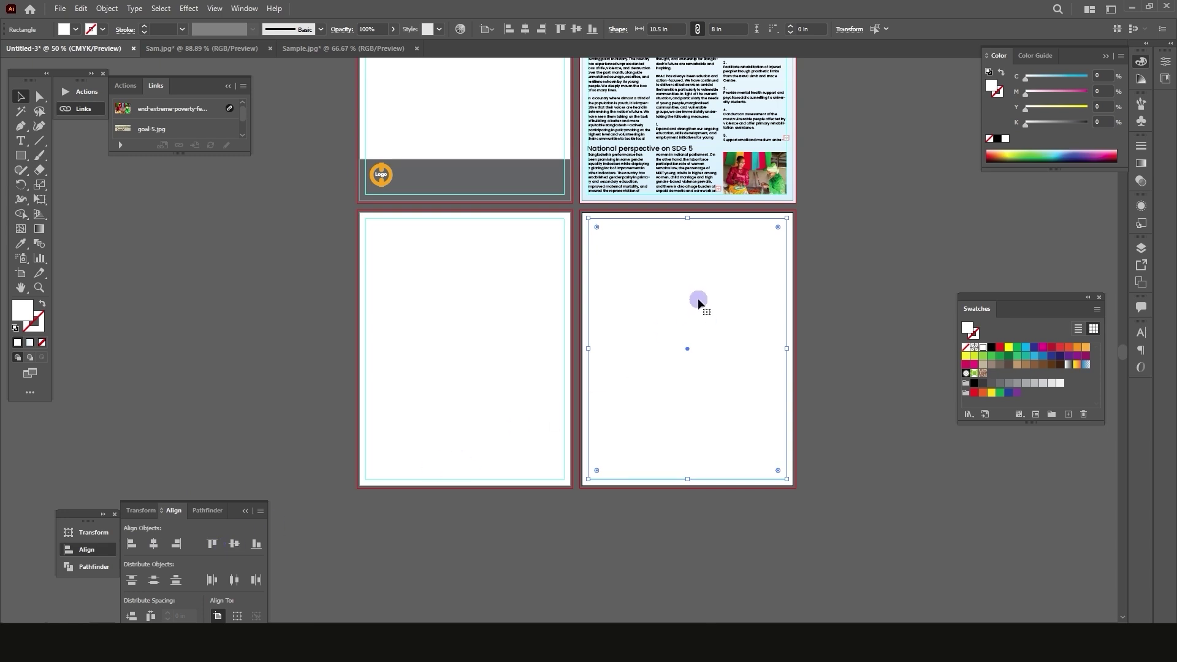
{"action": "scroll", "coordinate": [745, 264], "scroll_direction": "down", "scroll_amount": 1}
{"action": "left_click_drag", "start_coordinate": [756, 262], "coordinate": [757, 424]}
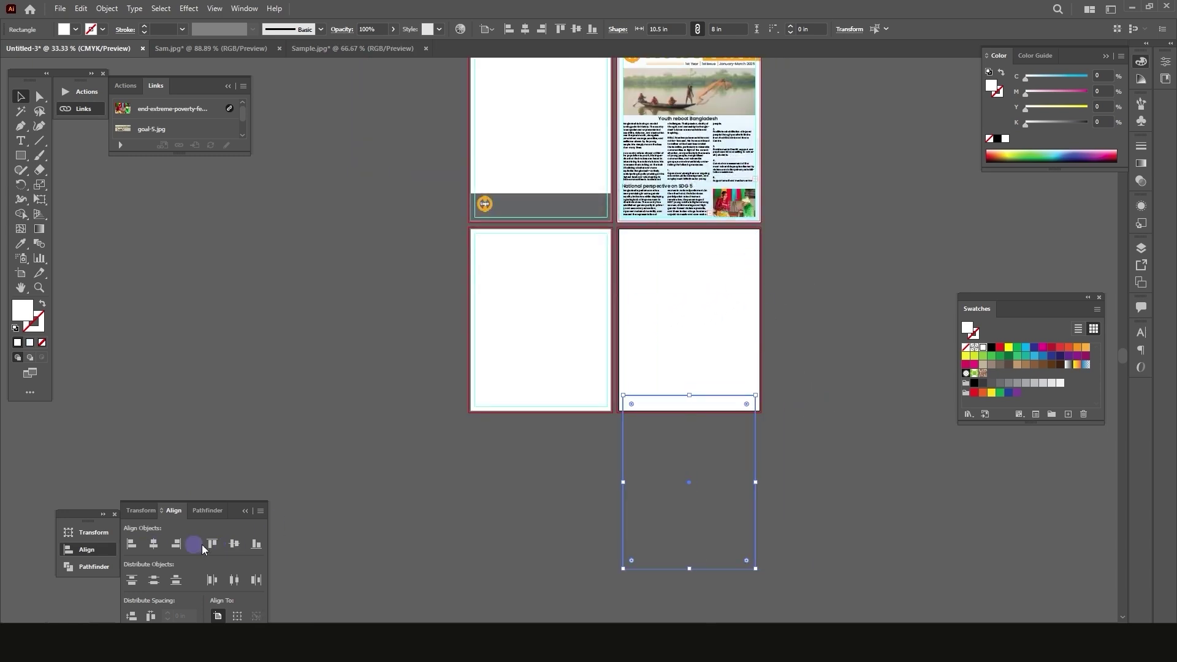
{"action": "left_click", "coordinate": [233, 544]}
{"action": "scroll", "coordinate": [714, 438], "scroll_direction": "up", "scroll_amount": 3}
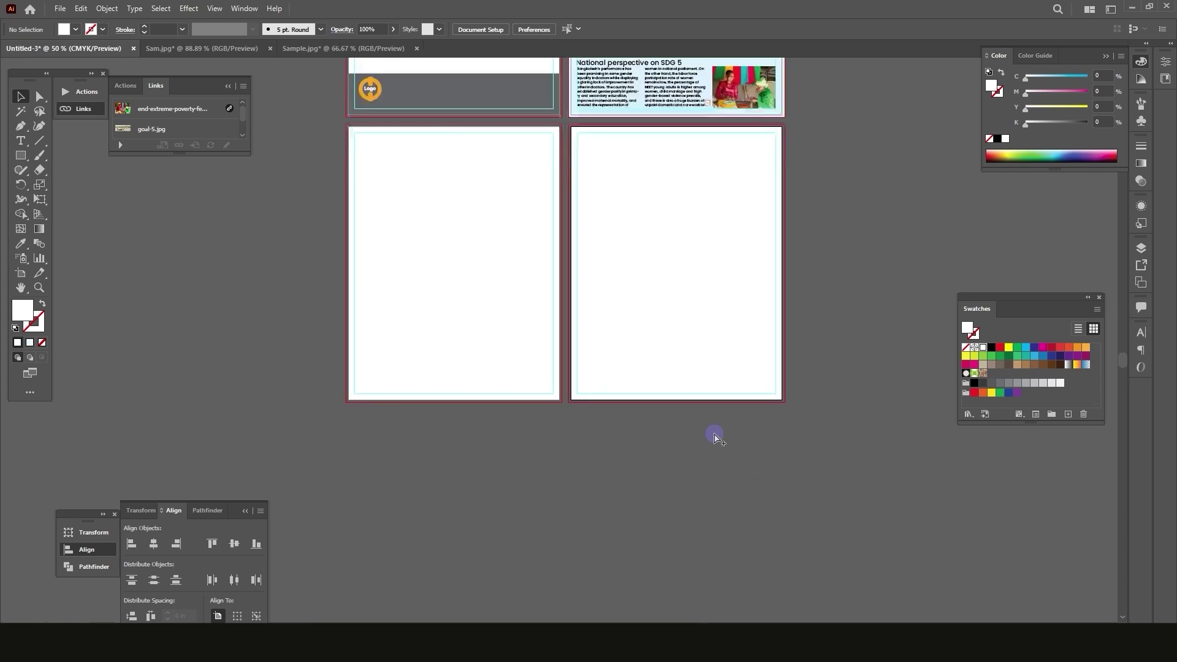
Draw two test rectangles in the empty area beside the pages, about 1.78 × 5.11 in and about 1.93 × 3.74 in
{"action": "scroll", "coordinate": [469, 229], "scroll_direction": "down", "scroll_amount": 2}
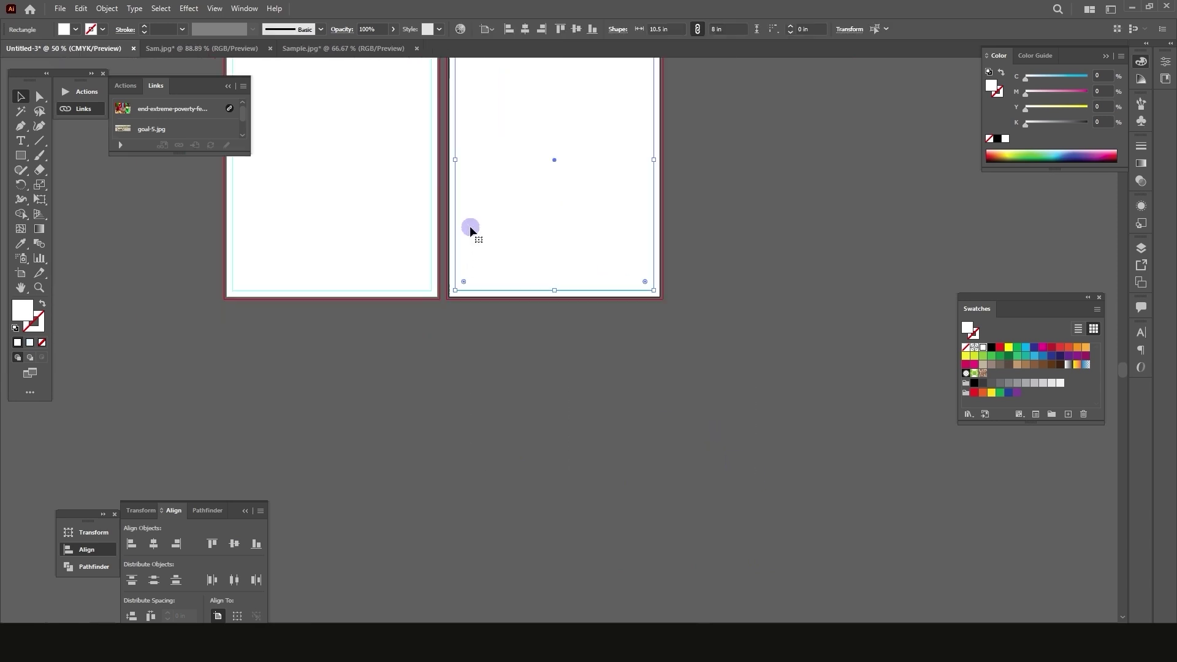
{"action": "left_click", "coordinate": [546, 359]}
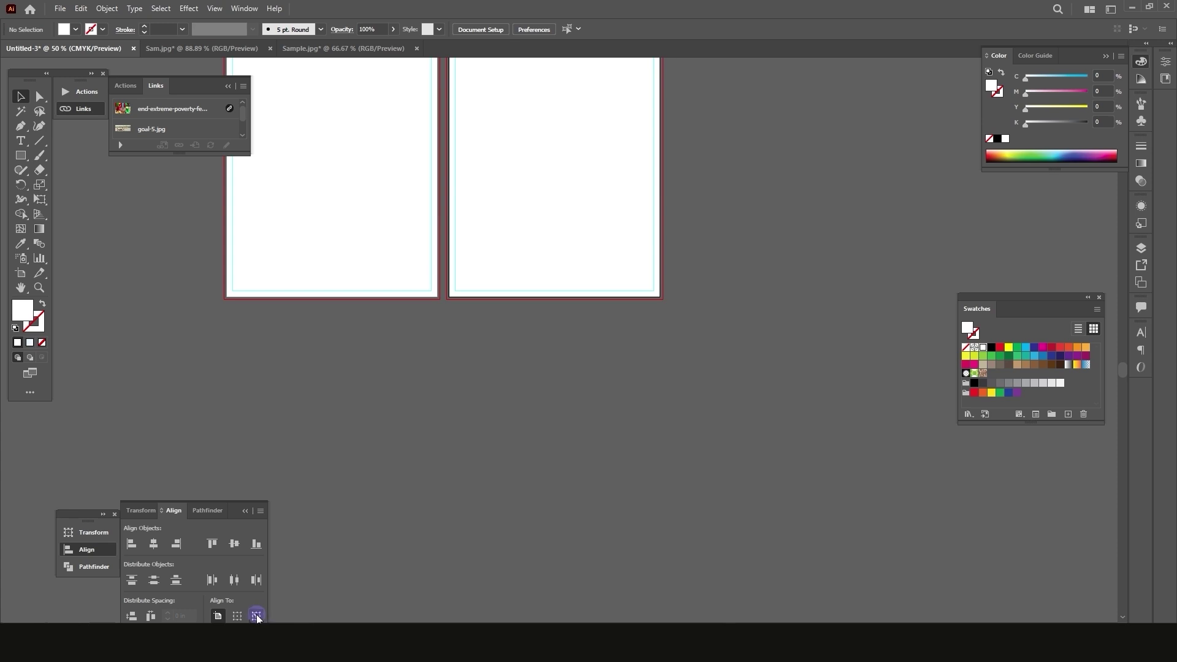
{"action": "scroll", "coordinate": [499, 364], "scroll_direction": "down", "scroll_amount": 1}
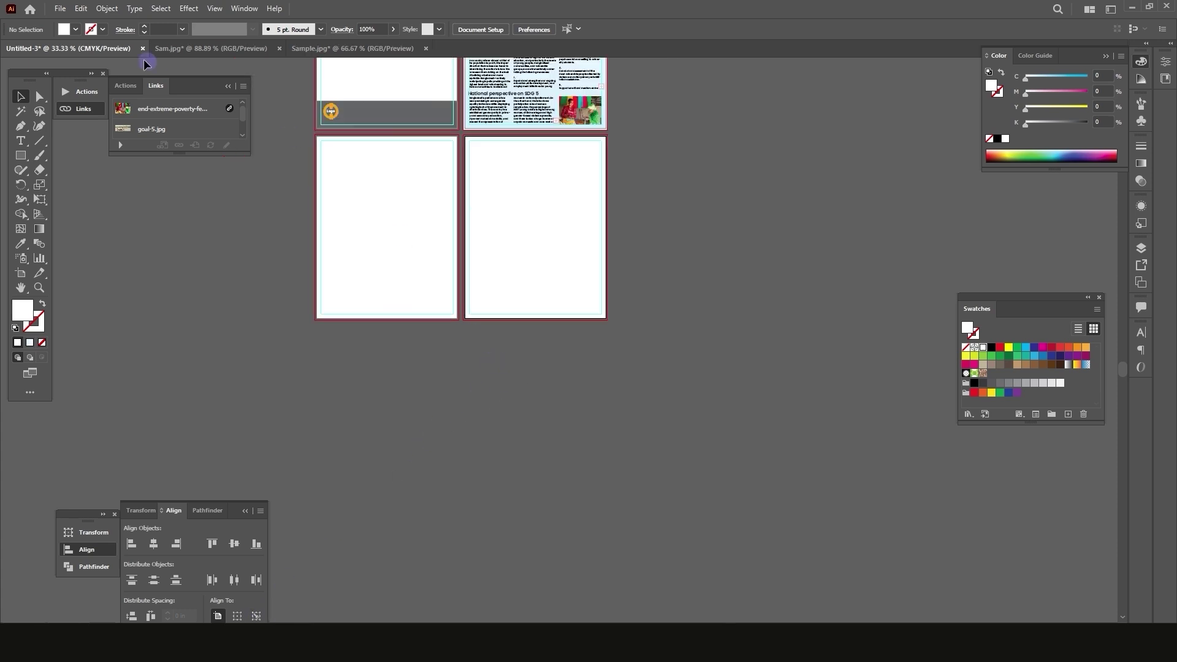
{"action": "left_click", "coordinate": [20, 156]}
{"action": "left_click_drag", "start_coordinate": [683, 199], "coordinate": [713, 283]}
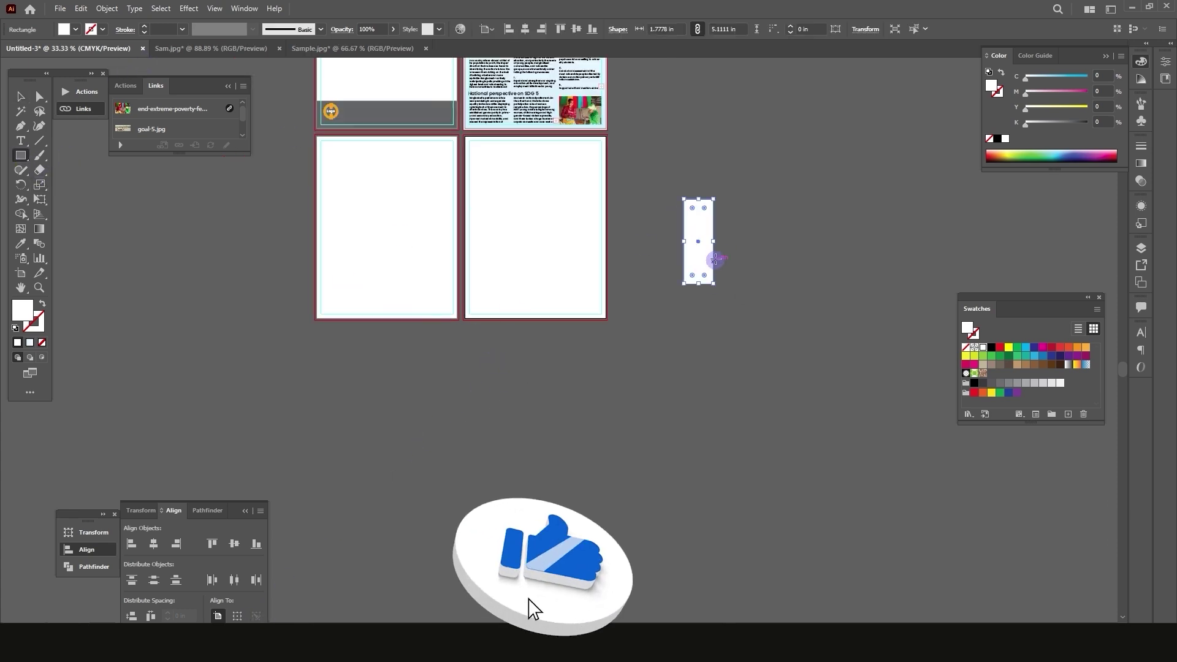
{"action": "left_click_drag", "start_coordinate": [732, 230], "coordinate": [764, 292]}
{"action": "scroll", "coordinate": [816, 218], "scroll_direction": "up", "scroll_amount": 2}
{"action": "key", "text": "v"}
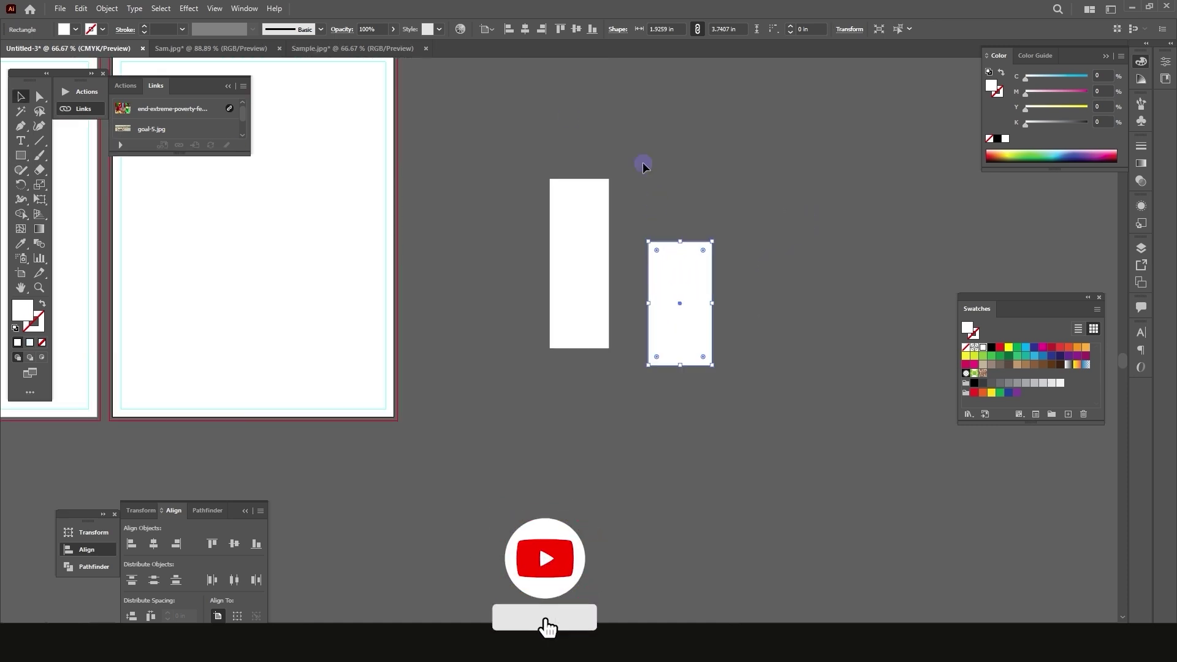
Try to centre the two test rectangles on each other horizontally and vertically, aligning them to the selection
{"action": "left_click_drag", "start_coordinate": [592, 155], "coordinate": [755, 350]}
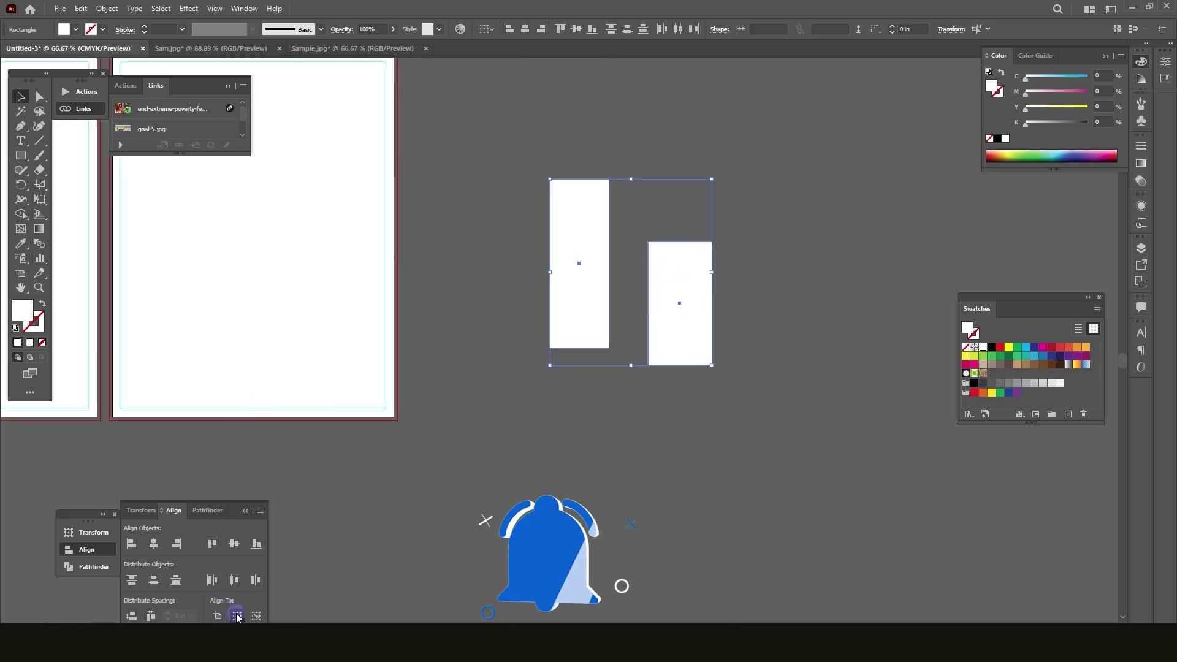
{"action": "left_click", "coordinate": [155, 543]}
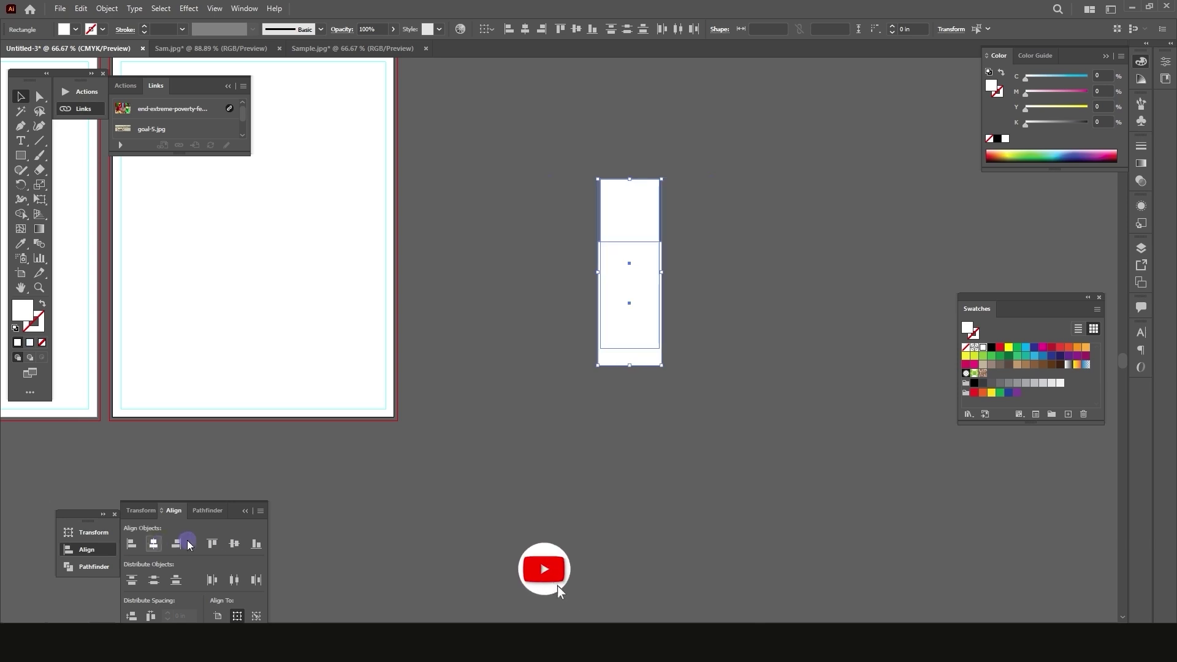
{"action": "left_click", "coordinate": [234, 544]}
{"action": "left_click", "coordinate": [600, 231]}
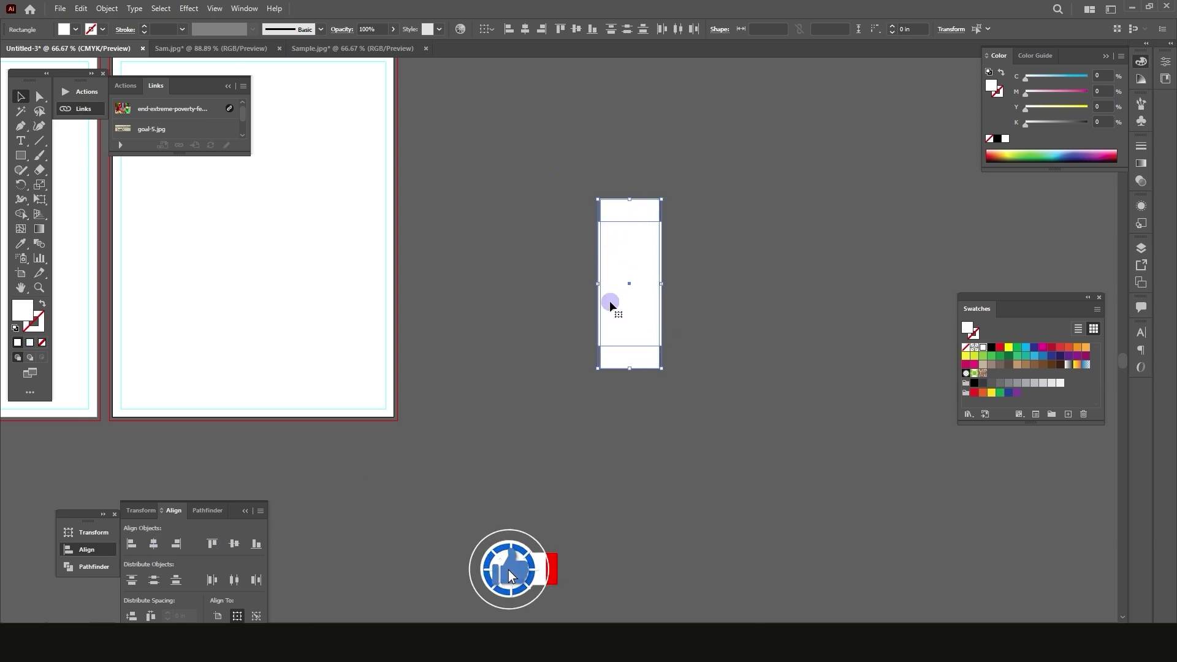
{"action": "key", "text": "ctrl+z"}
{"action": "key", "text": "ctrl+z"}
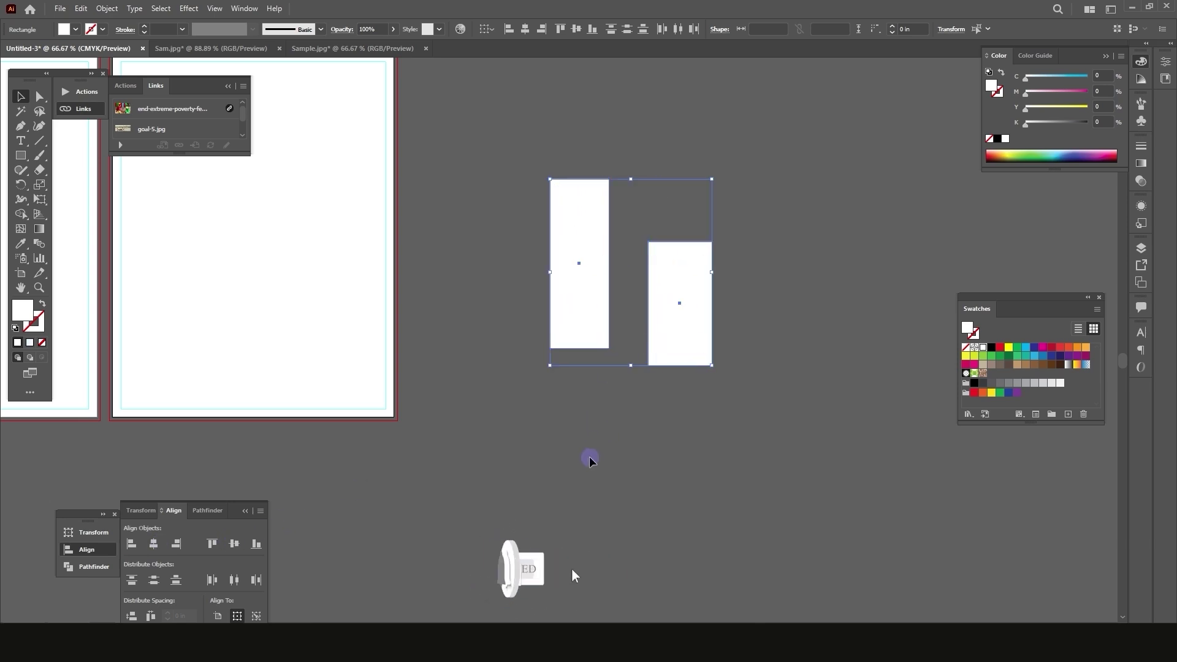
Align the taller rectangle's vertical centre to the shorter one as key object, and delete both test rectangles
{"action": "left_click", "coordinate": [589, 457]}
{"action": "left_click_drag", "start_coordinate": [744, 282], "coordinate": [624, 359]}
{"action": "left_click_drag", "start_coordinate": [824, 263], "coordinate": [528, 372]}
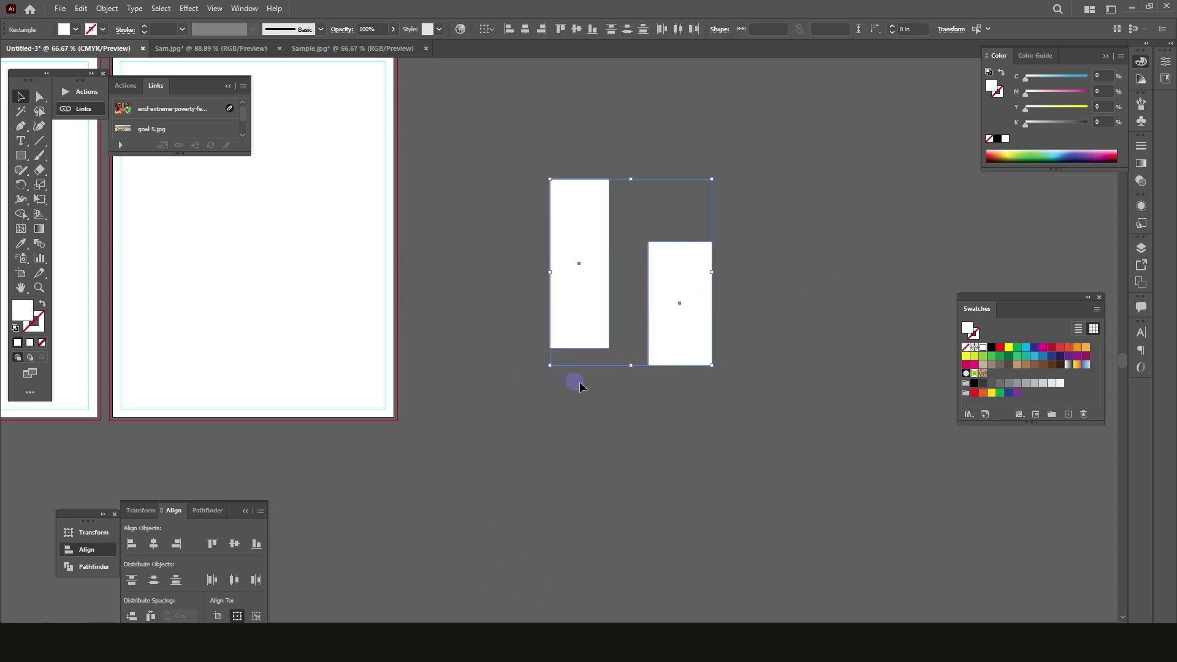
{"action": "left_click", "coordinate": [692, 247]}
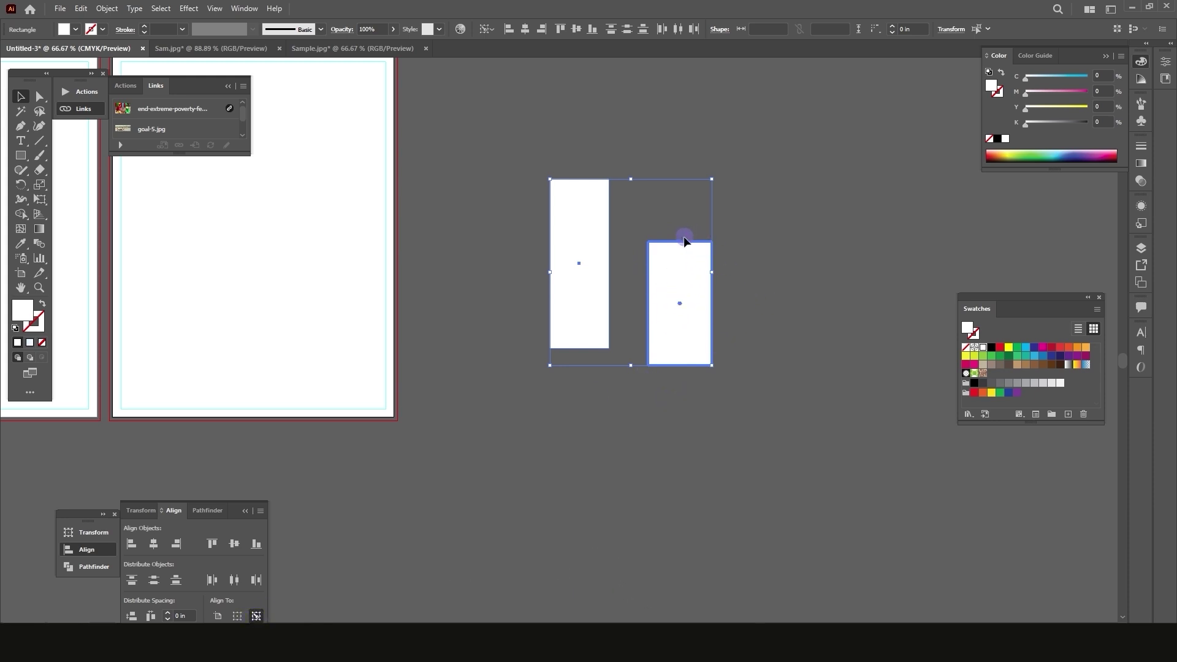
{"action": "left_click", "coordinate": [234, 545]}
{"action": "left_click", "coordinate": [744, 429]}
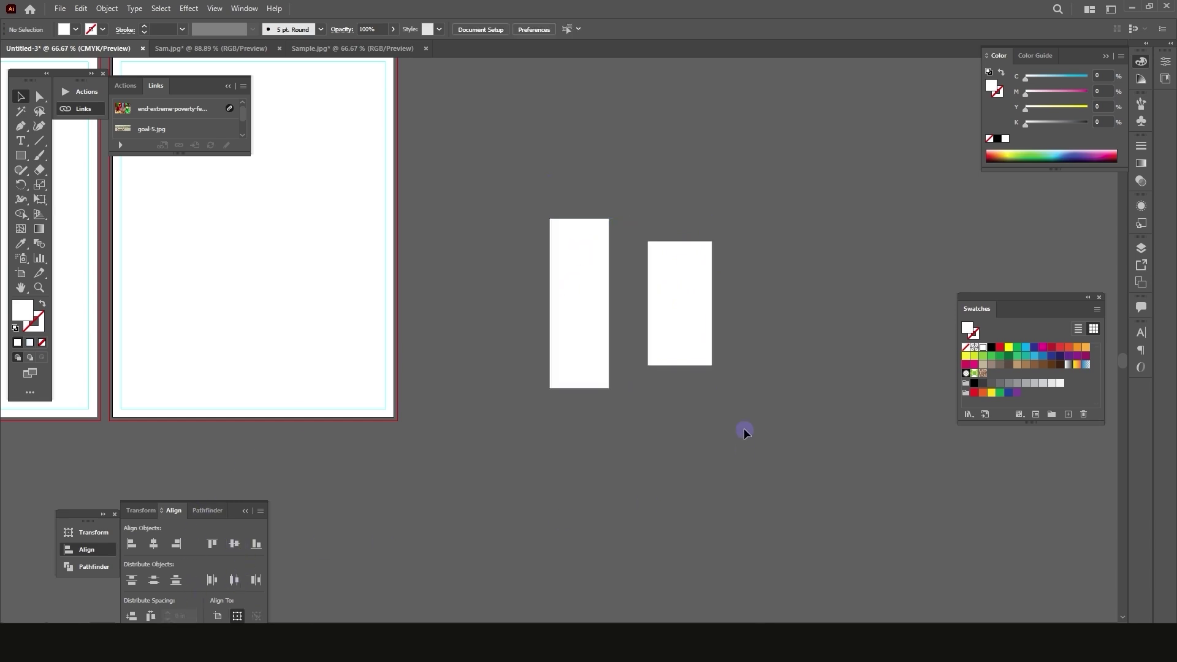
{"action": "left_click_drag", "start_coordinate": [744, 429], "coordinate": [549, 245]}
{"action": "key", "text": "Delete"}
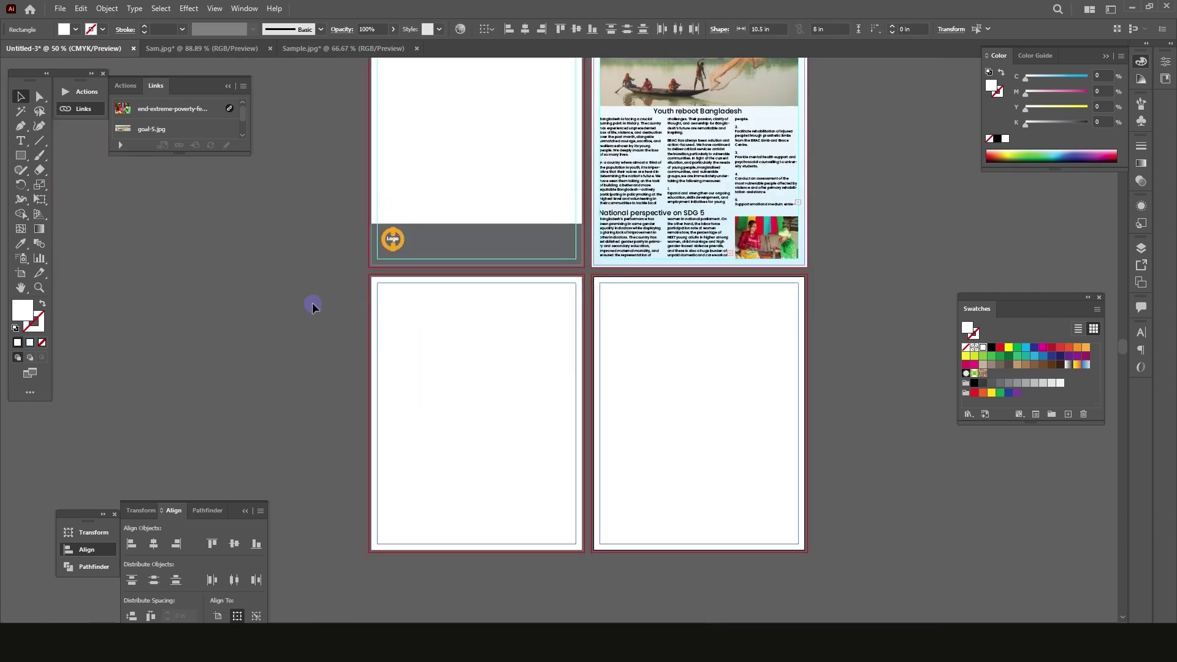
Lock the margin guides on the pages
{"action": "left_click", "coordinate": [312, 307]}
{"action": "scroll", "coordinate": [344, 319], "scroll_direction": "up", "scroll_amount": 1}
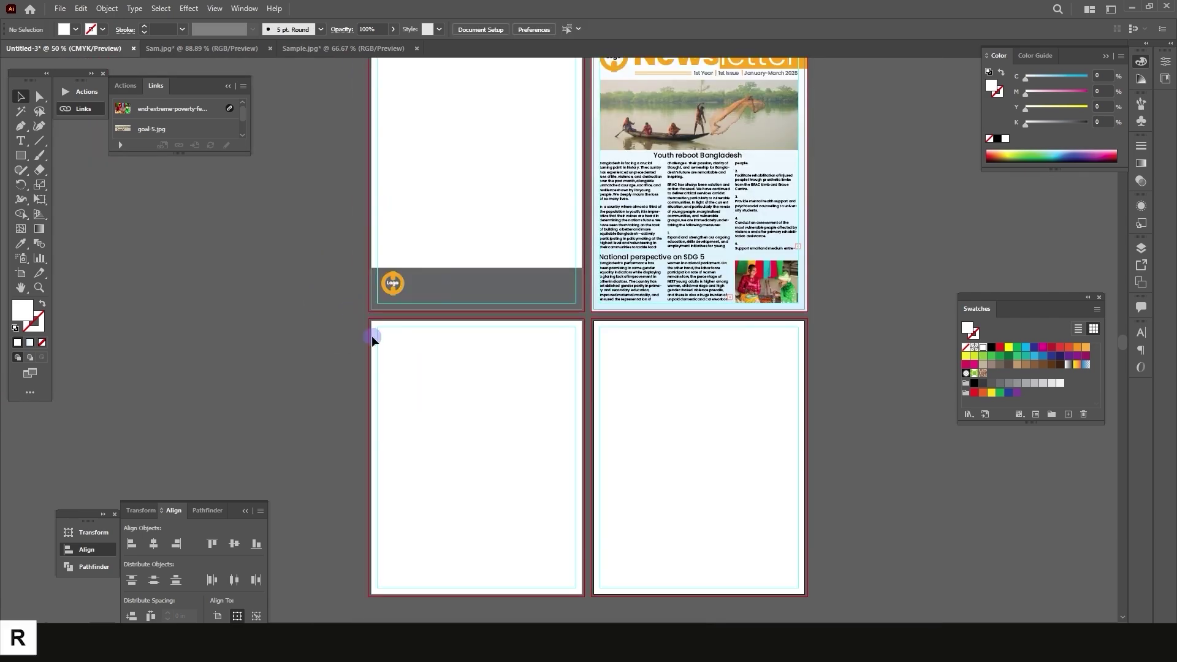
{"action": "right_click", "coordinate": [285, 245]}
{"action": "left_click", "coordinate": [329, 376]}
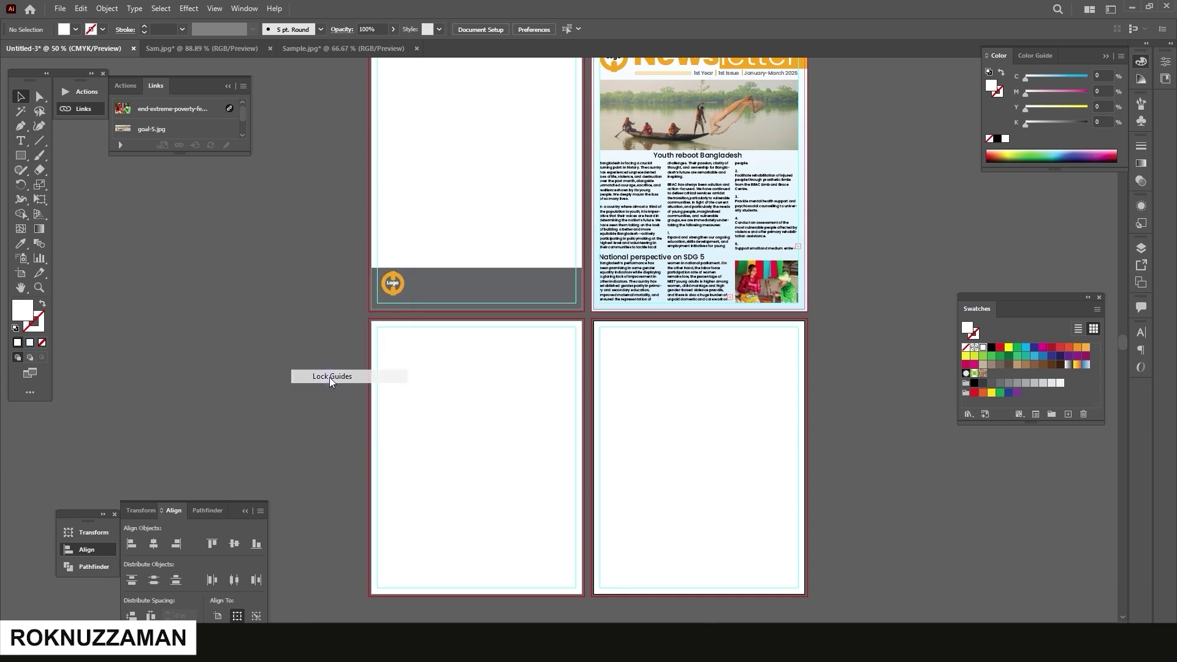
Place the Newsletter title, the vertical divider line and the contact details beside the logo in the grey footer band
{"action": "scroll", "coordinate": [285, 345], "scroll_direction": "up", "scroll_amount": 3}
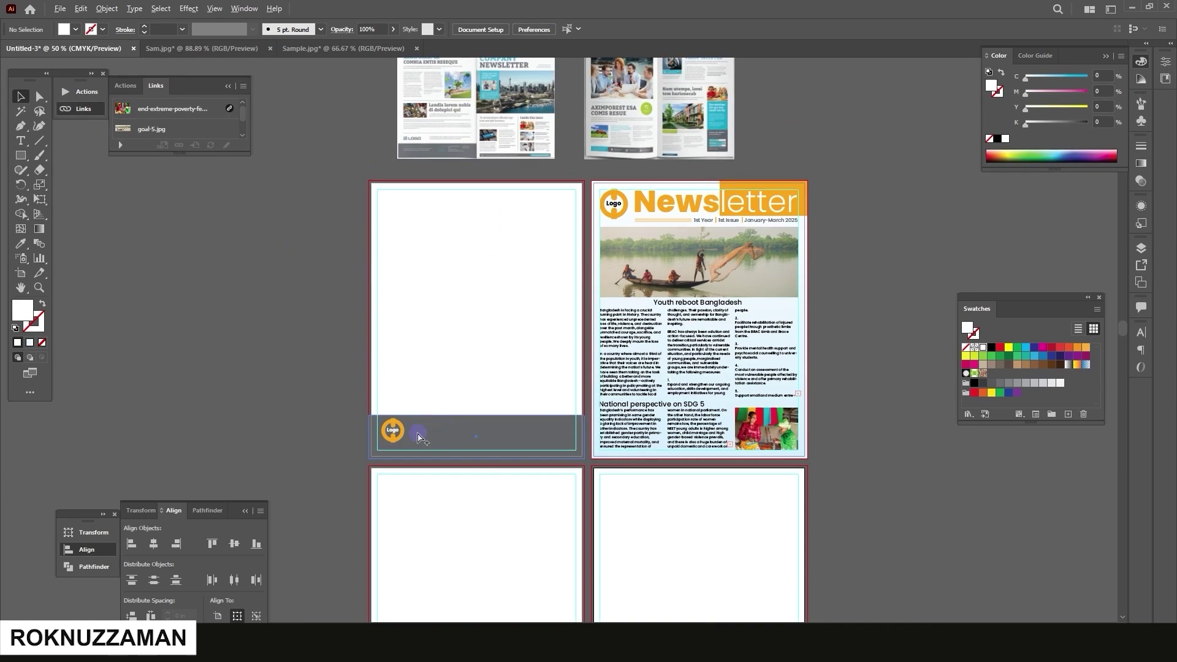
{"action": "scroll", "coordinate": [418, 433], "scroll_direction": "up", "scroll_amount": 2}
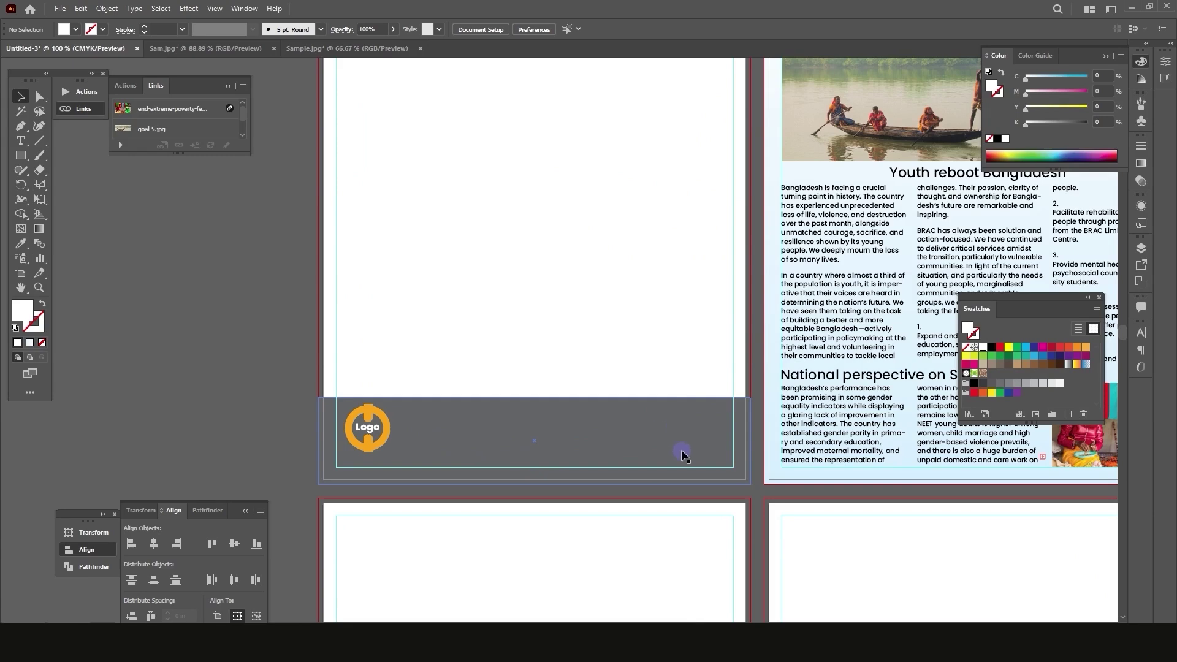
{"action": "scroll", "coordinate": [492, 344], "scroll_direction": "down", "scroll_amount": 2}
{"action": "scroll", "coordinate": [370, 478], "scroll_direction": "up", "scroll_amount": 1}
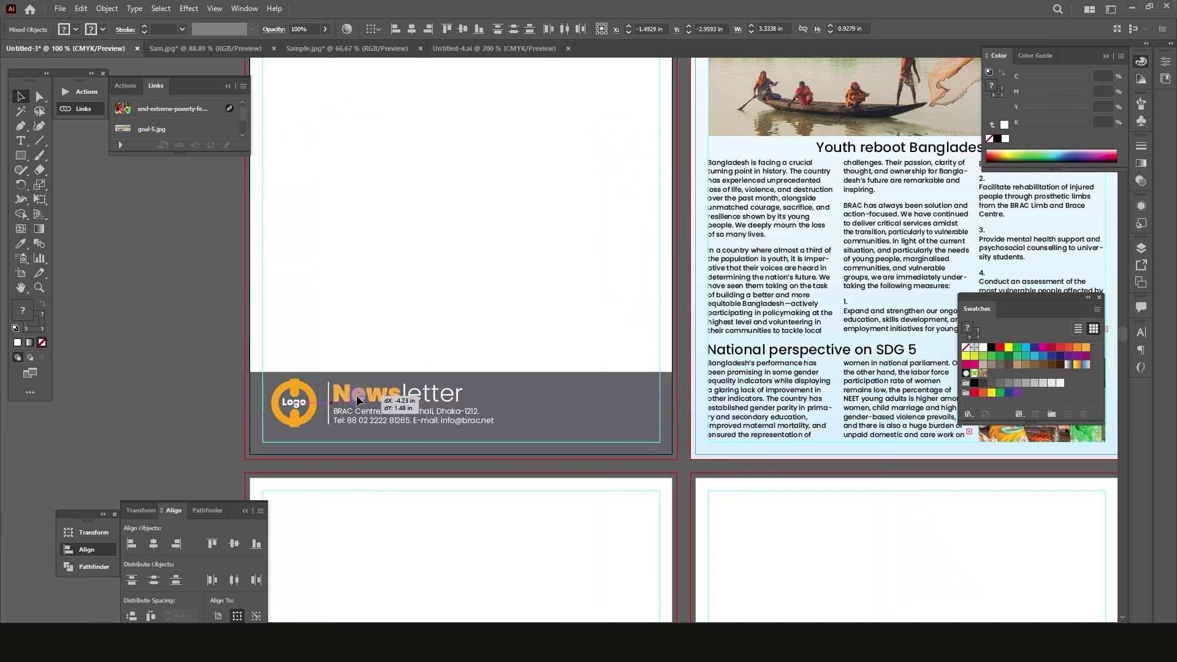
{"action": "left_click", "coordinate": [252, 376]}
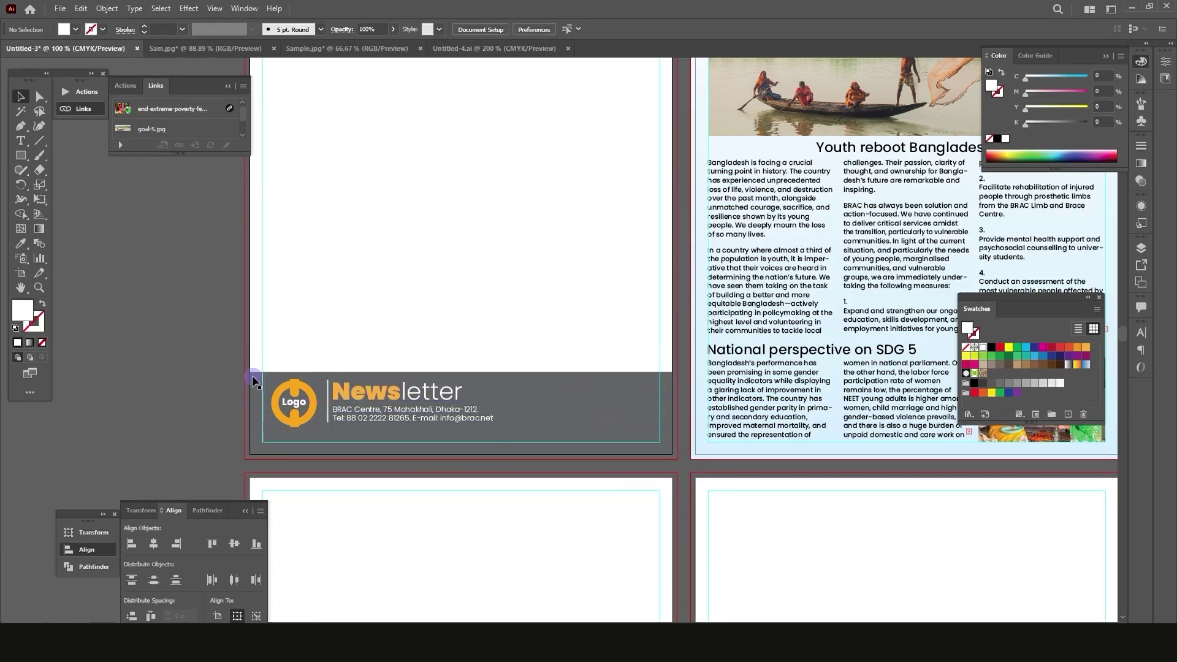
Paste the QR code, scale it to fit the grey footer band and place it at the band's right end within the margin guide
{"action": "scroll", "coordinate": [252, 375], "scroll_direction": "down", "scroll_amount": 2}
{"action": "right_click", "coordinate": [408, 554]}
{"action": "left_click", "coordinate": [213, 366]}
{"action": "key", "text": "ctrl+v"}
{"action": "left_click_drag", "start_coordinate": [640, 260], "coordinate": [604, 295]}
{"action": "left_click_drag", "start_coordinate": [570, 352], "coordinate": [622, 375]}
{"action": "scroll", "coordinate": [616, 427], "scroll_direction": "up", "scroll_amount": 2}
{"action": "left_click_drag", "start_coordinate": [516, 386], "coordinate": [555, 334]}
{"action": "scroll", "coordinate": [557, 331], "scroll_direction": "down", "scroll_amount": 3}
{"action": "left_click", "coordinate": [557, 335]}
{"action": "scroll", "coordinate": [362, 316], "scroll_direction": "up", "scroll_amount": 5}
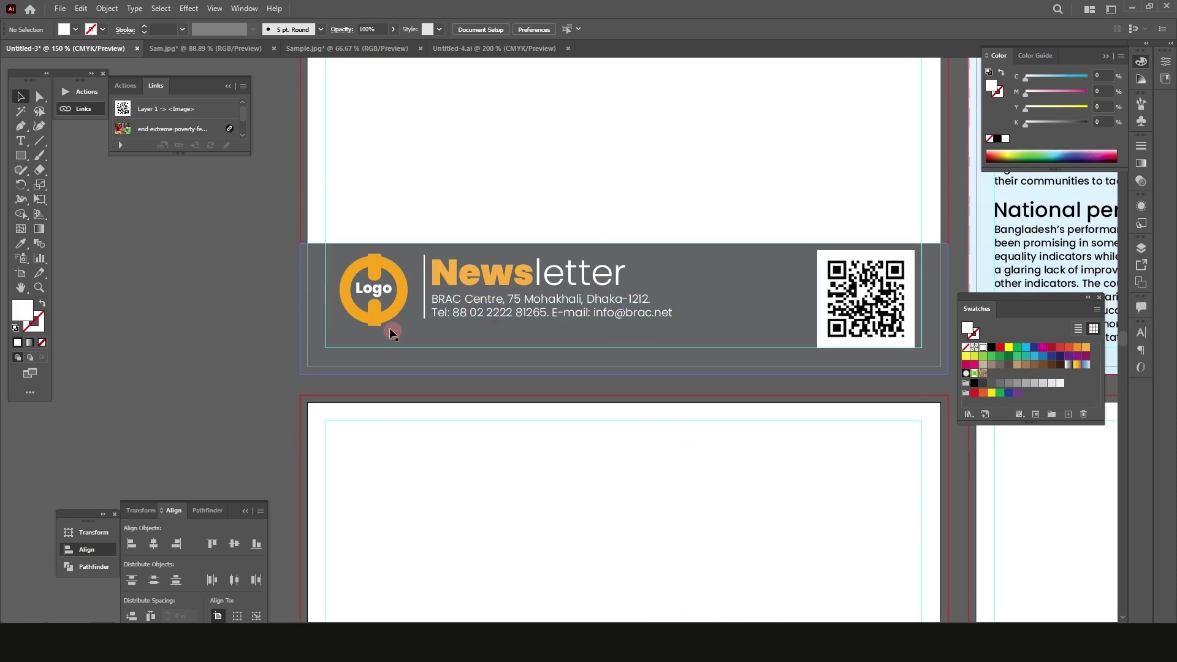
Move the footer logo down onto the bottom margin guide, and lower the title, contact details and divider line to match it
{"action": "left_click_drag", "start_coordinate": [386, 321], "coordinate": [387, 379]}
{"action": "scroll", "coordinate": [312, 386], "scroll_direction": "down", "scroll_amount": 2}
{"action": "left_click", "coordinate": [471, 305]}
{"action": "left_click", "coordinate": [484, 331], "text": "shift"}
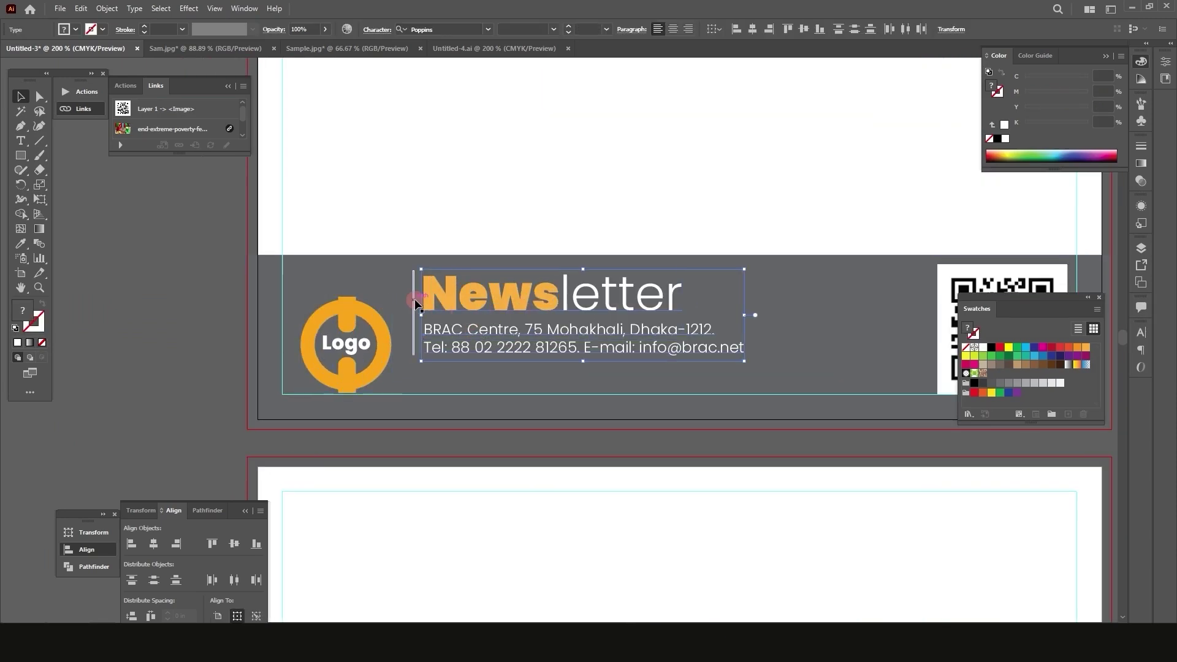
{"action": "left_click", "coordinate": [413, 299], "text": "shift"}
{"action": "left_click_drag", "start_coordinate": [443, 279], "coordinate": [448, 313]}
Shrink the footer's QR code and lower the grey band's top edge to a height of about 1.42 in
{"action": "scroll", "coordinate": [451, 311], "scroll_direction": "down", "scroll_amount": 1}
{"action": "left_click", "coordinate": [840, 306]}
{"action": "left_click", "coordinate": [657, 281]}
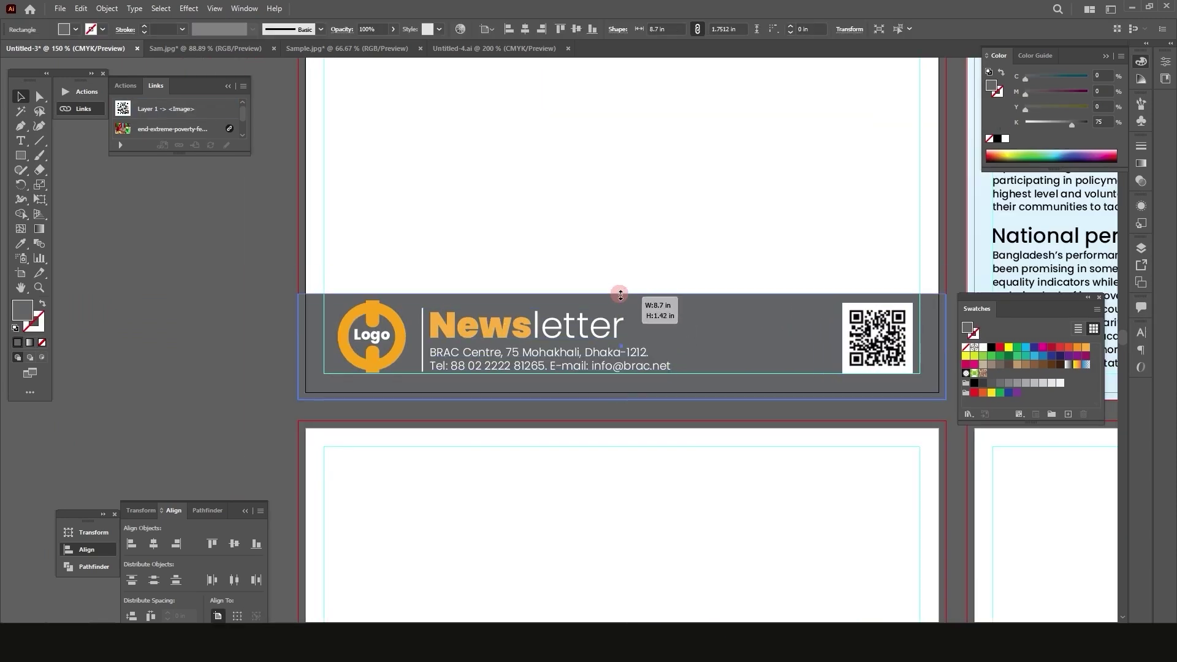
{"action": "scroll", "coordinate": [360, 318], "scroll_direction": "down", "scroll_amount": 2}
{"action": "scroll", "coordinate": [664, 383], "scroll_direction": "up", "scroll_amount": 2}
{"action": "scroll", "coordinate": [507, 366], "scroll_direction": "down", "scroll_amount": 1}
{"action": "left_click", "coordinate": [507, 368]}
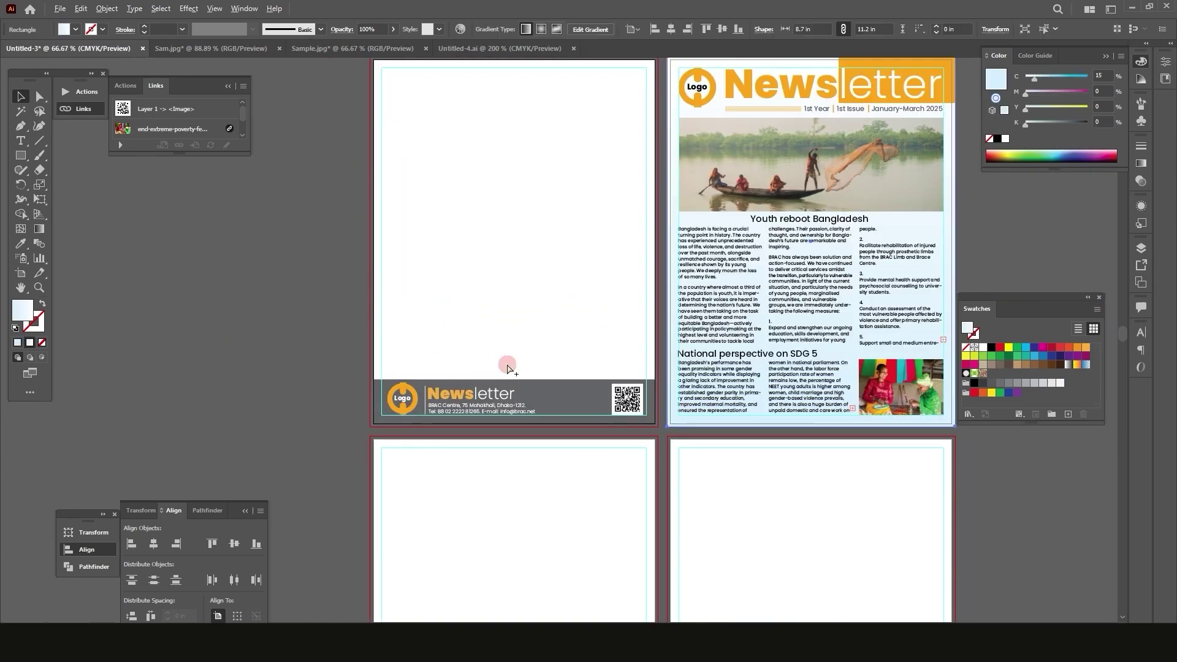
{"action": "scroll", "coordinate": [433, 400], "scroll_direction": "up", "scroll_amount": 1}
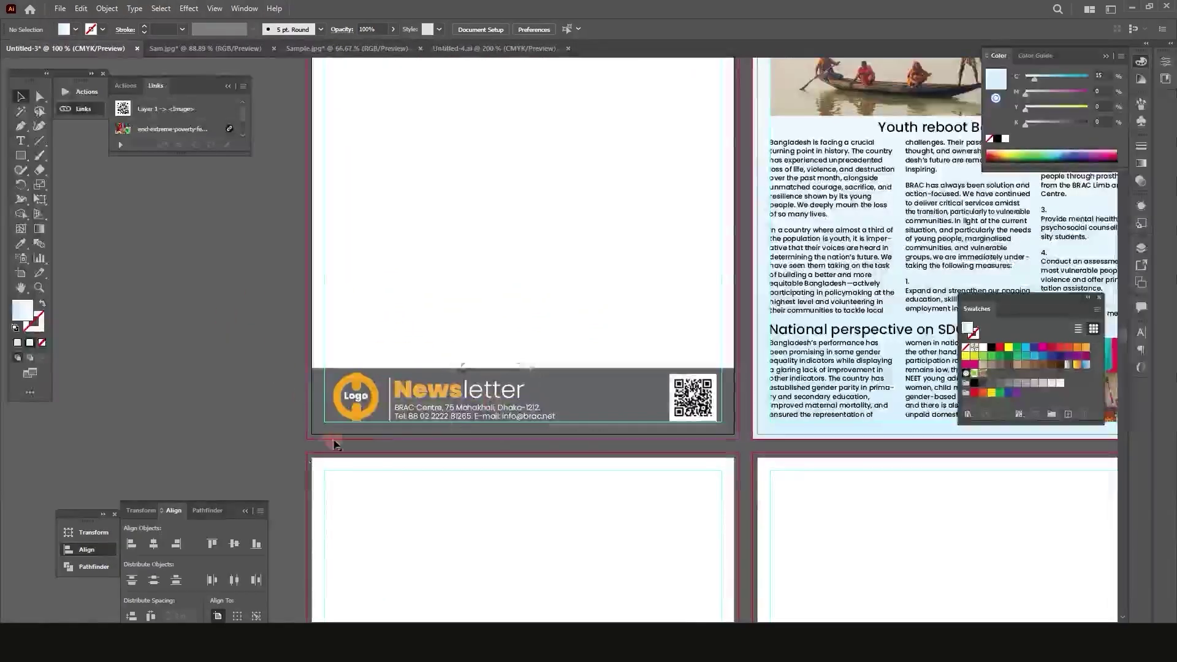
{"action": "scroll", "coordinate": [600, 539], "scroll_direction": "down", "scroll_amount": 1}
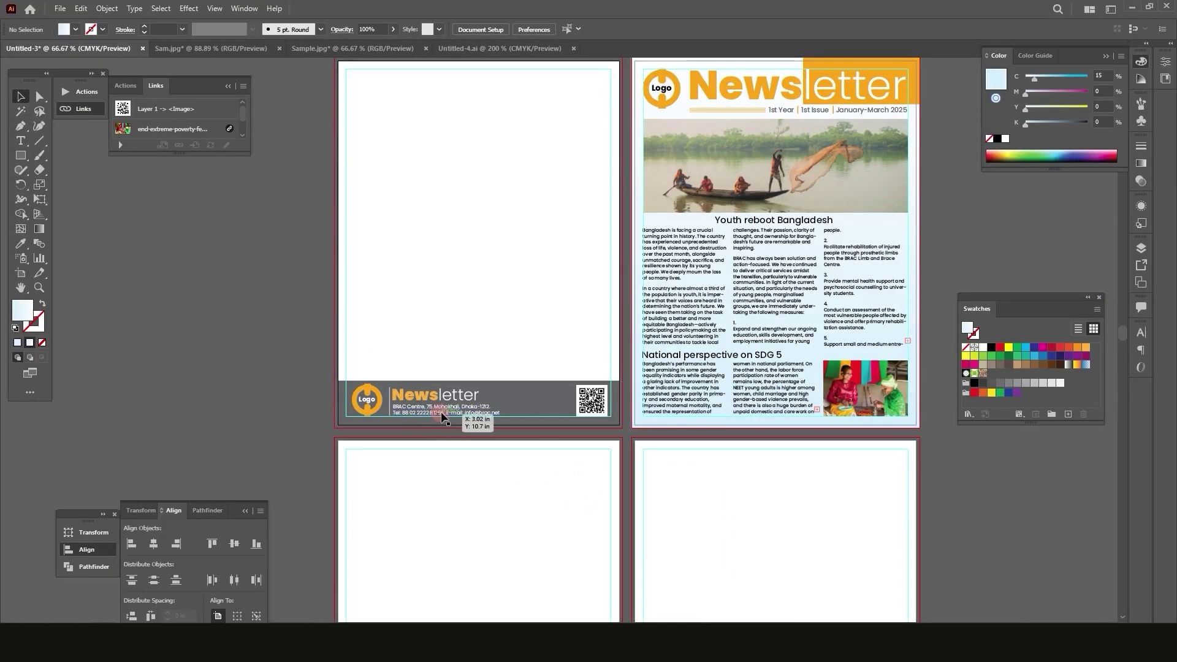
{"action": "left_click", "coordinate": [550, 468]}
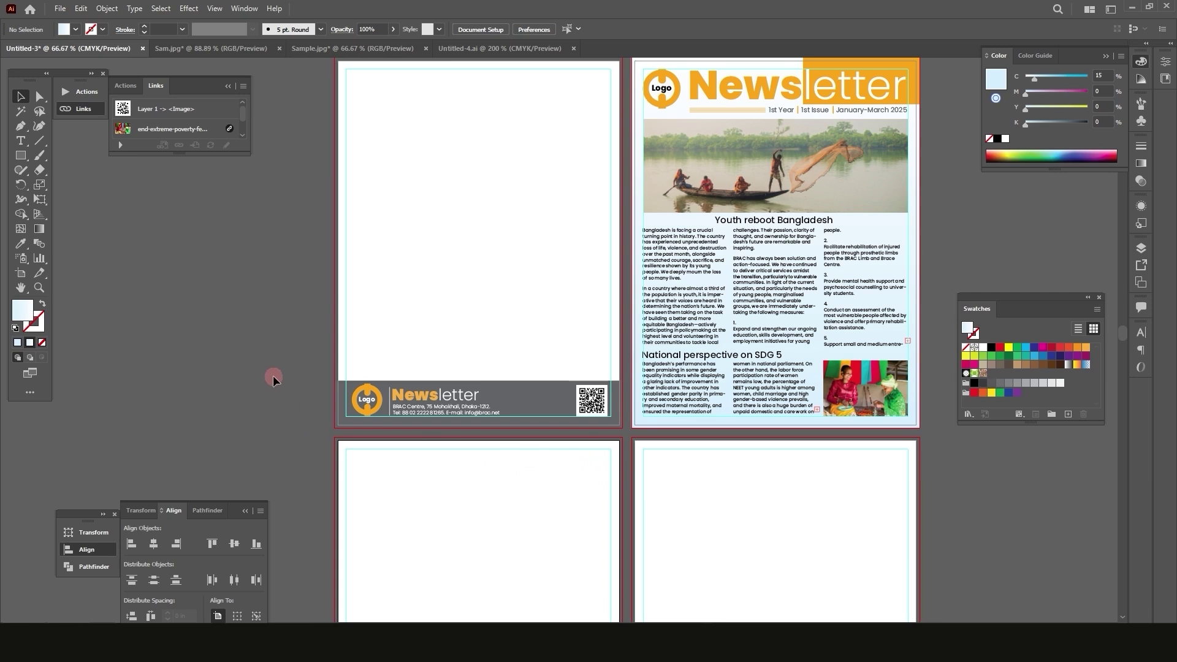
{"action": "left_click_drag", "start_coordinate": [293, 361], "coordinate": [609, 477]}
{"action": "left_click", "coordinate": [576, 481]}
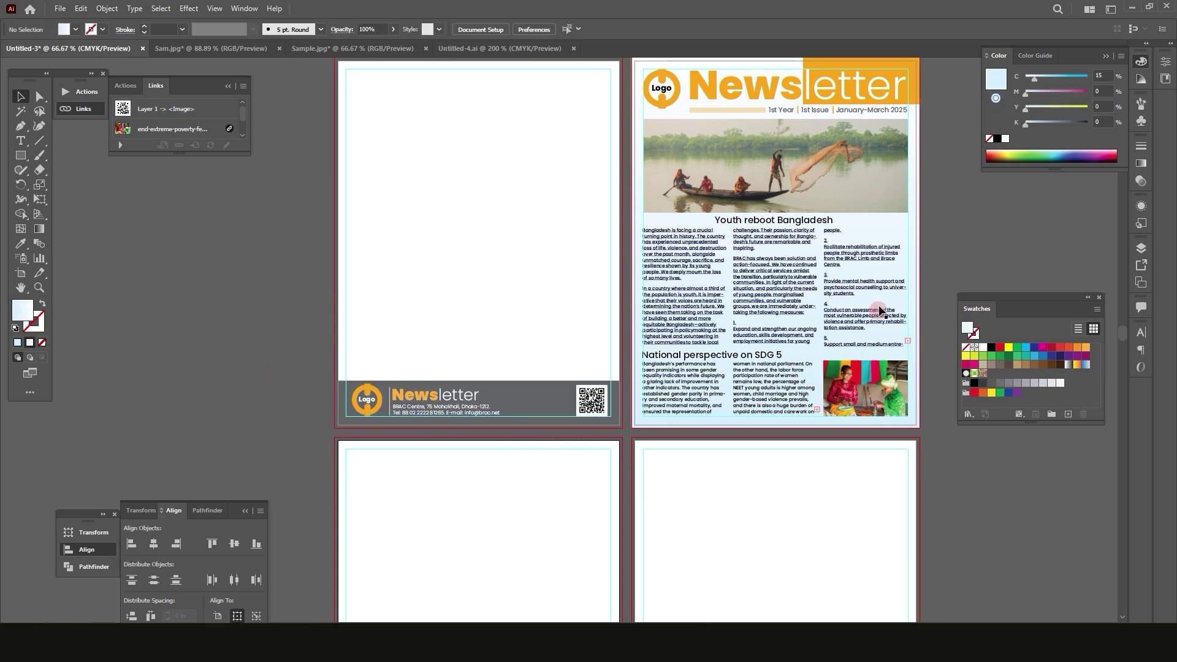
Copy the front page's blue gradient background to the back page behind the footer and centre it horizontally on that artboard
{"action": "left_click", "coordinate": [894, 225]}
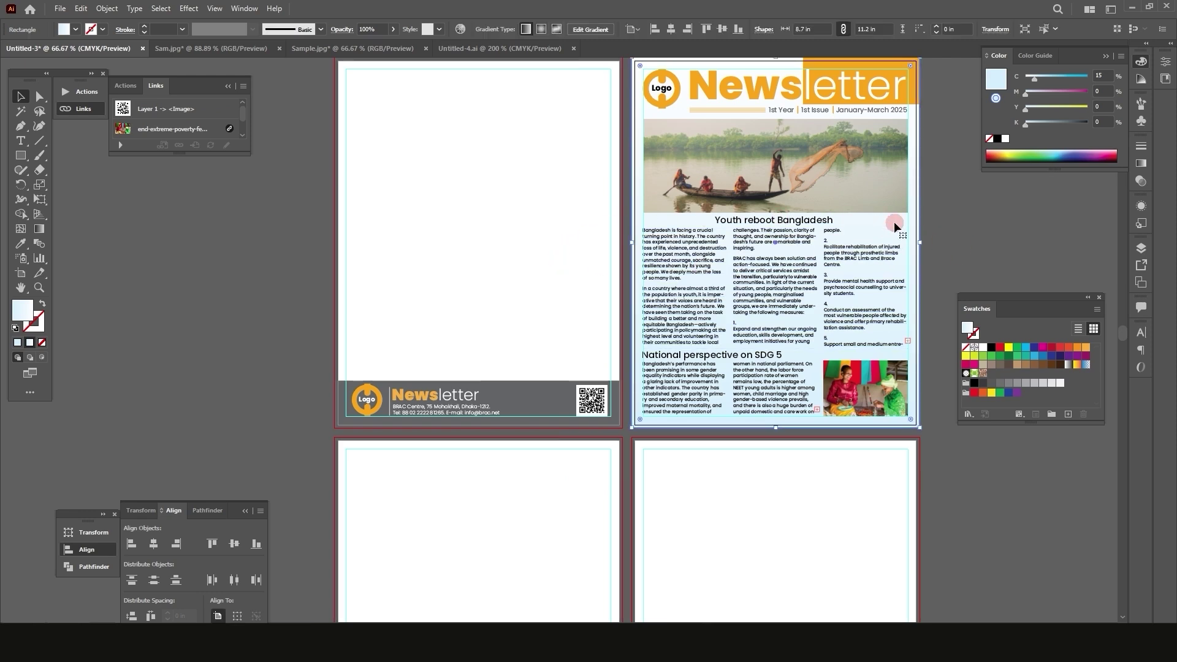
{"action": "left_click_drag", "start_coordinate": [894, 221], "coordinate": [570, 228]}
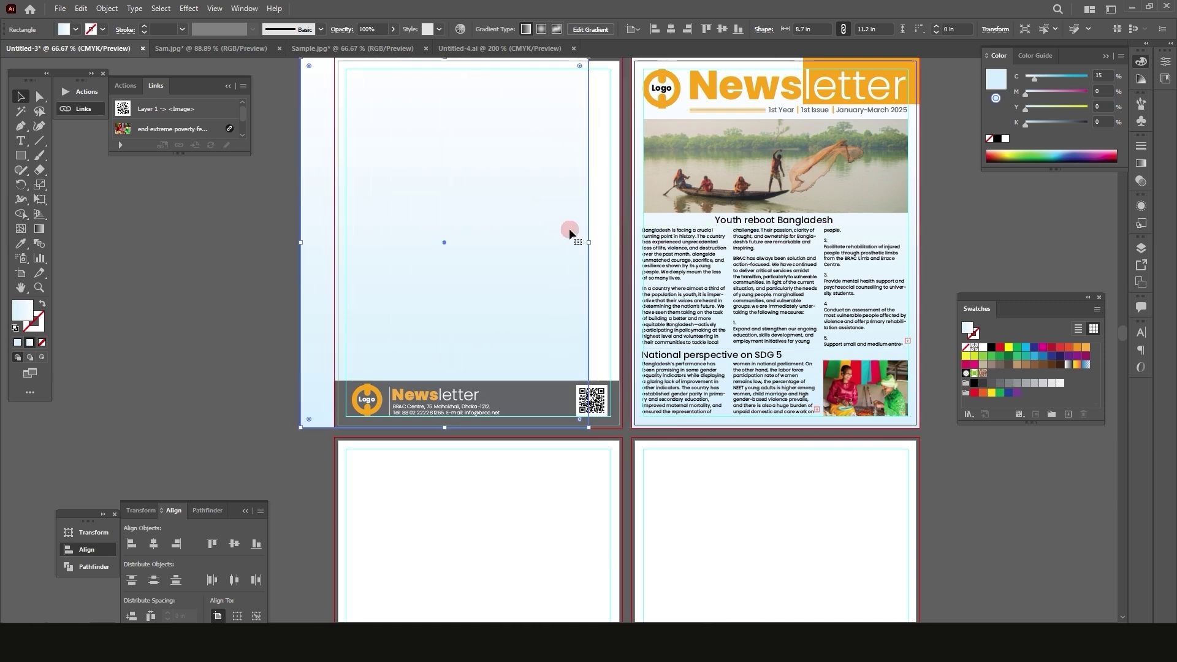
{"action": "left_click", "coordinate": [154, 544]}
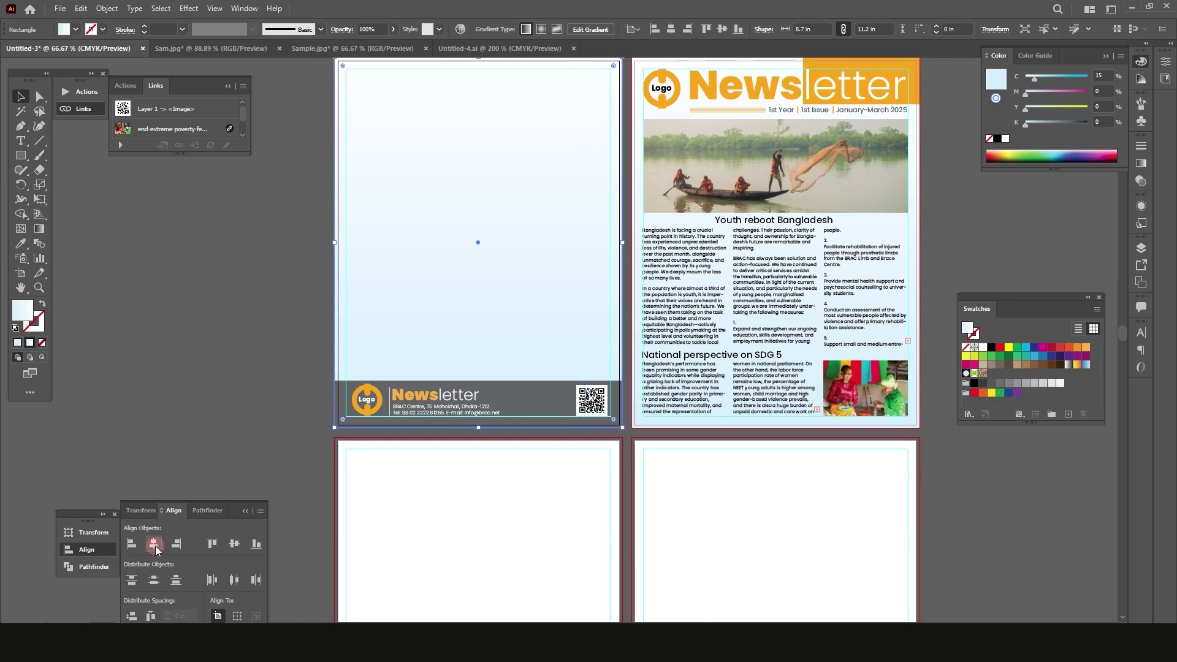
{"action": "scroll", "coordinate": [567, 360], "scroll_direction": "down", "scroll_amount": 1}
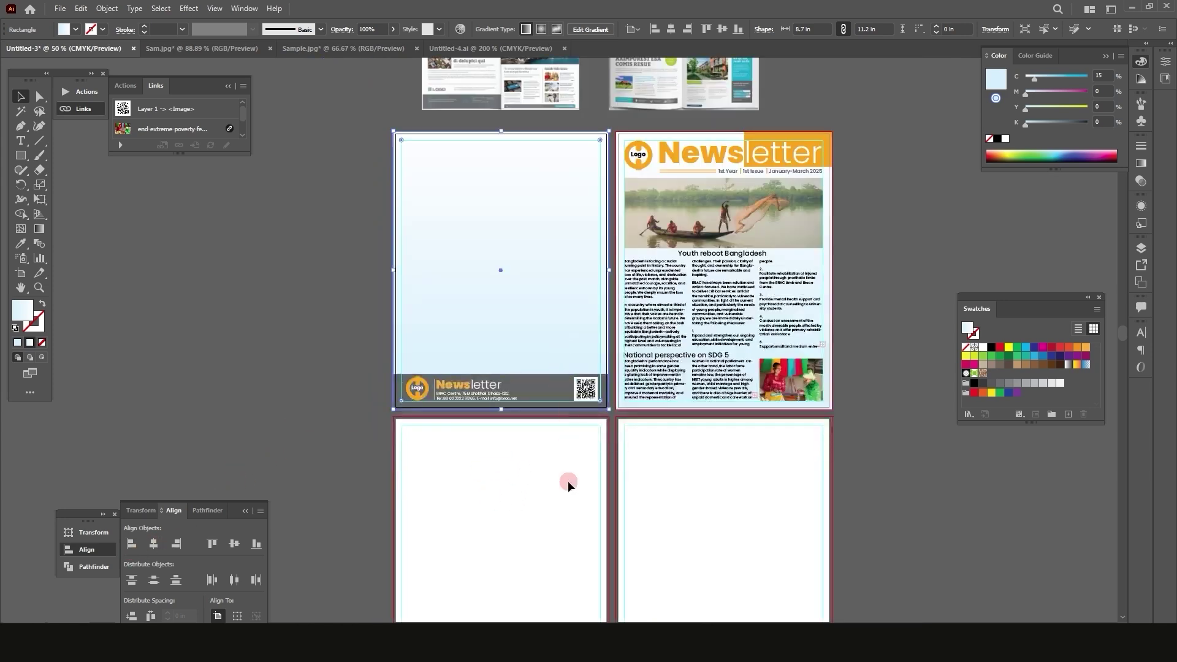
{"action": "left_click", "coordinate": [568, 481]}
Copy the gradient background to the blank page below the back page, bottom-aligned to its artboard, and to the page beside it, centred horizontally
{"action": "scroll", "coordinate": [555, 410], "scroll_direction": "down", "scroll_amount": 2}
{"action": "scroll", "coordinate": [545, 211], "scroll_direction": "down", "scroll_amount": 2}
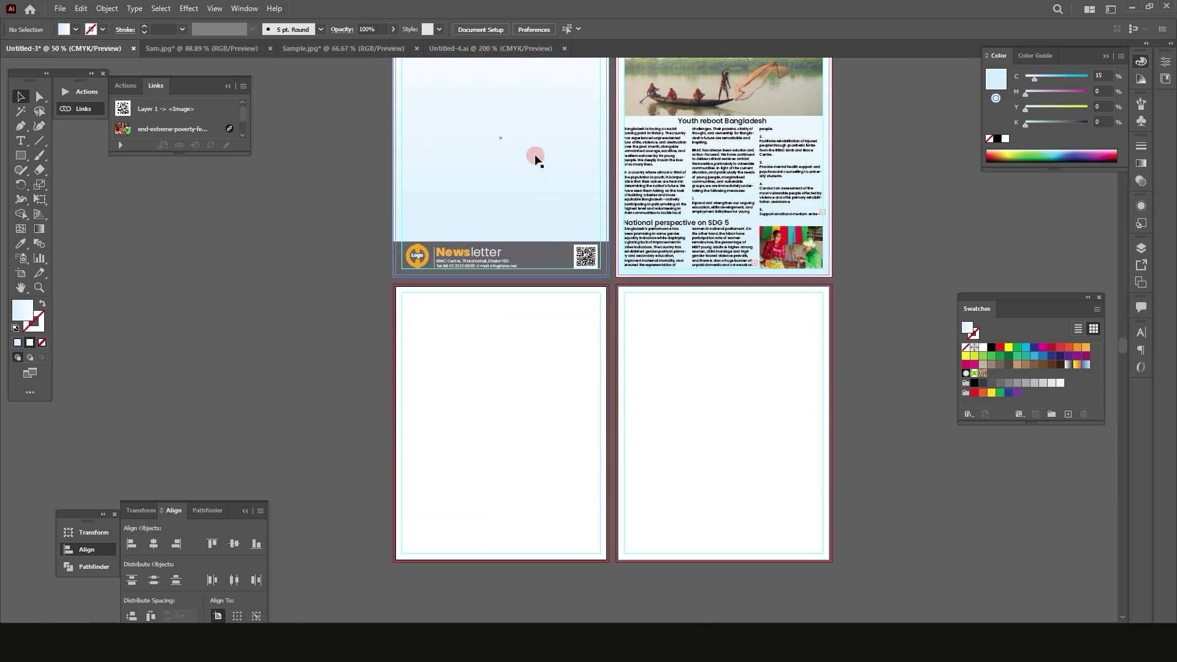
{"action": "left_click_drag", "start_coordinate": [534, 158], "coordinate": [525, 271]}
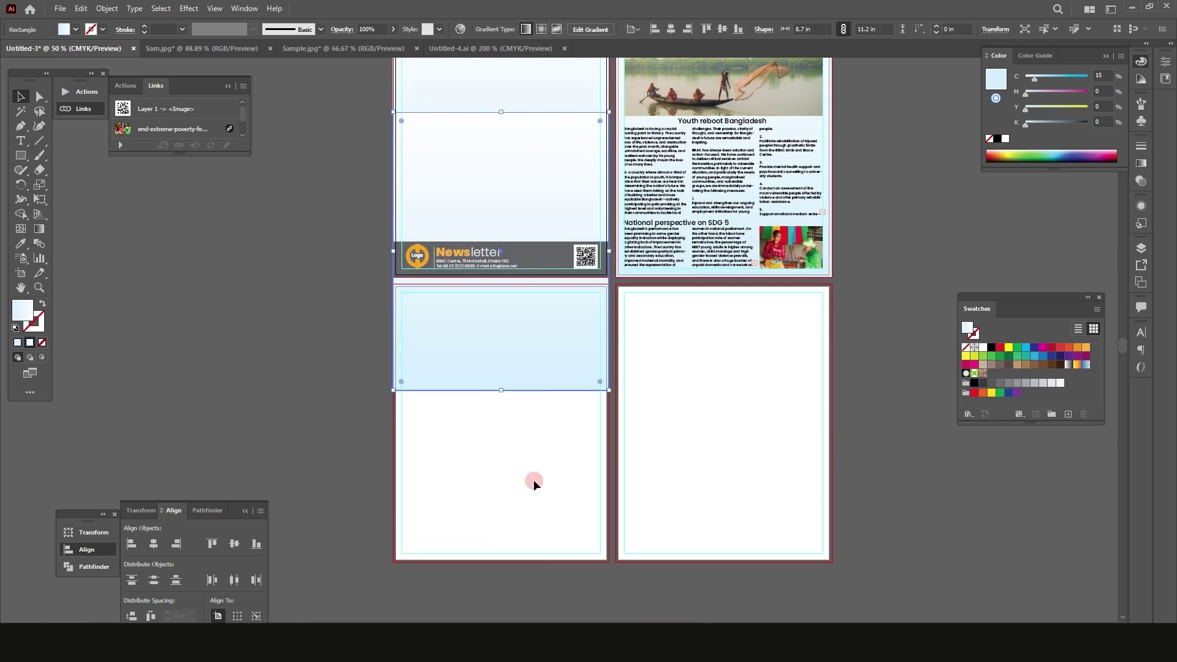
{"action": "left_click", "coordinate": [256, 545]}
{"action": "left_click", "coordinate": [673, 414]}
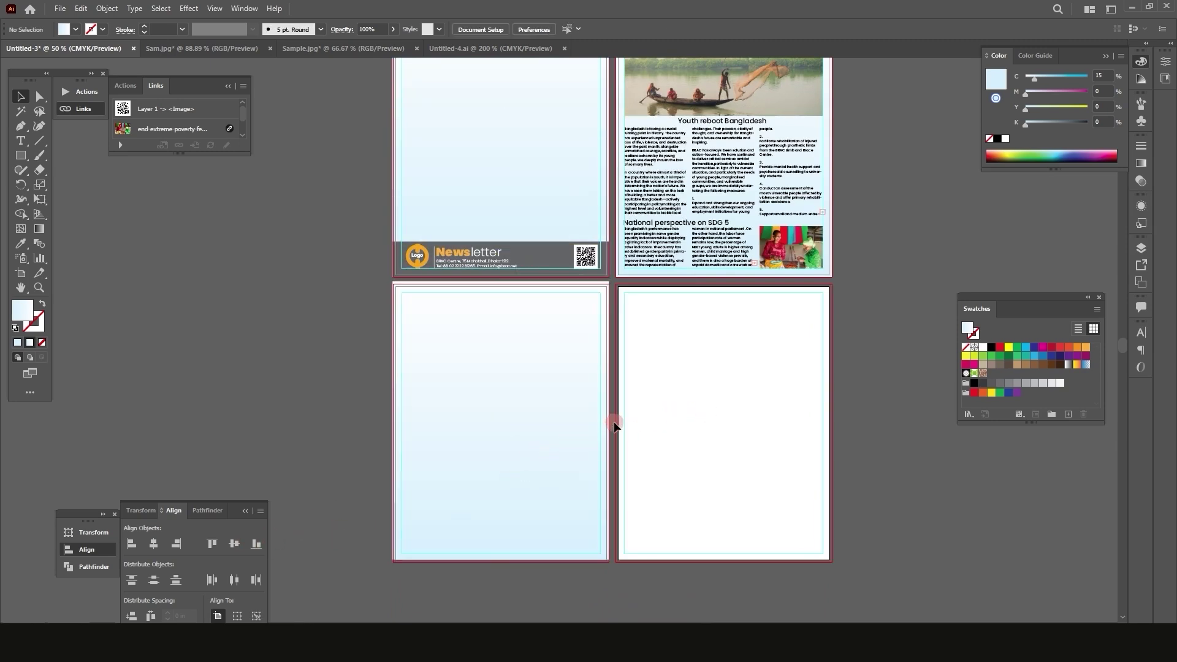
{"action": "left_click_drag", "start_coordinate": [594, 445], "coordinate": [684, 444], "text": "alt+shift"}
{"action": "left_click", "coordinate": [154, 544]}
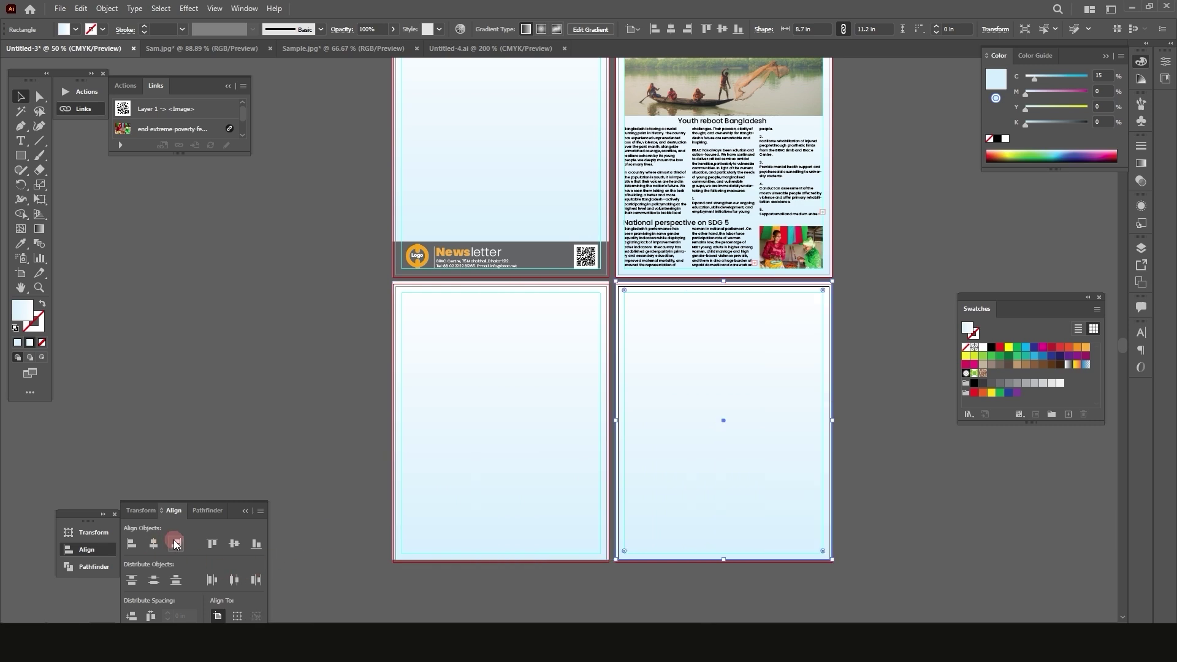
Lock the gradient background rectangles on all four pages
{"action": "left_click", "coordinate": [263, 444]}
{"action": "scroll", "coordinate": [516, 394], "scroll_direction": "down", "scroll_amount": 1}
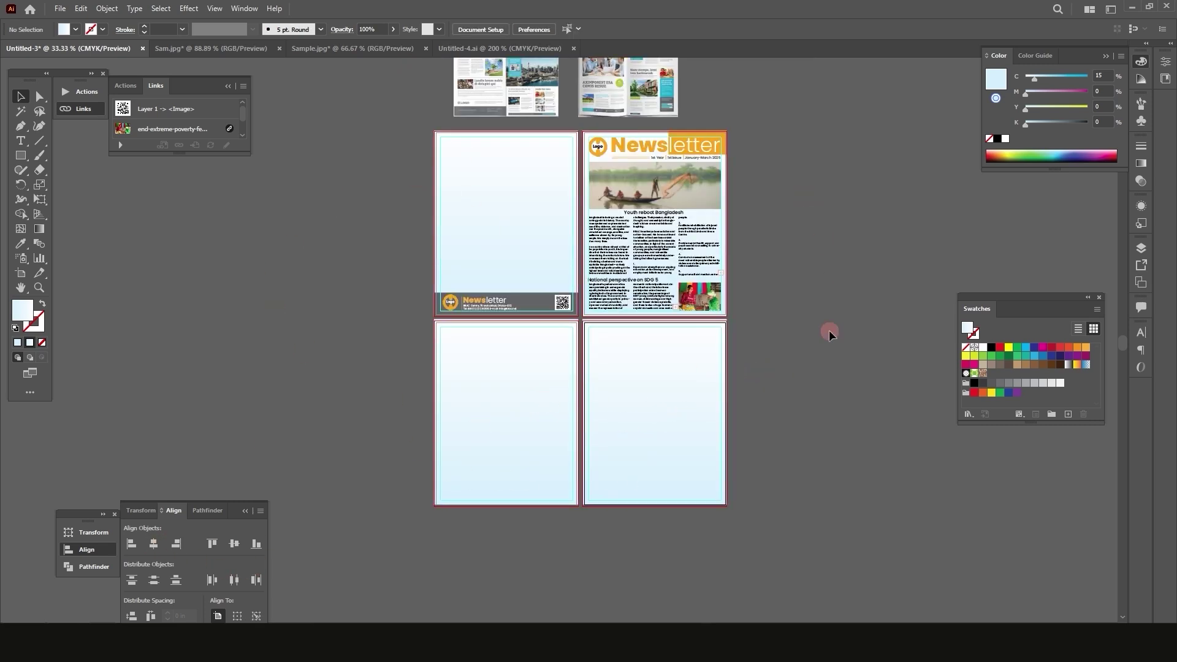
{"action": "left_click", "coordinate": [481, 211], "text": "shift"}
{"action": "left_click", "coordinate": [498, 395], "text": "shift"}
{"action": "left_click", "coordinate": [693, 396], "text": "shift"}
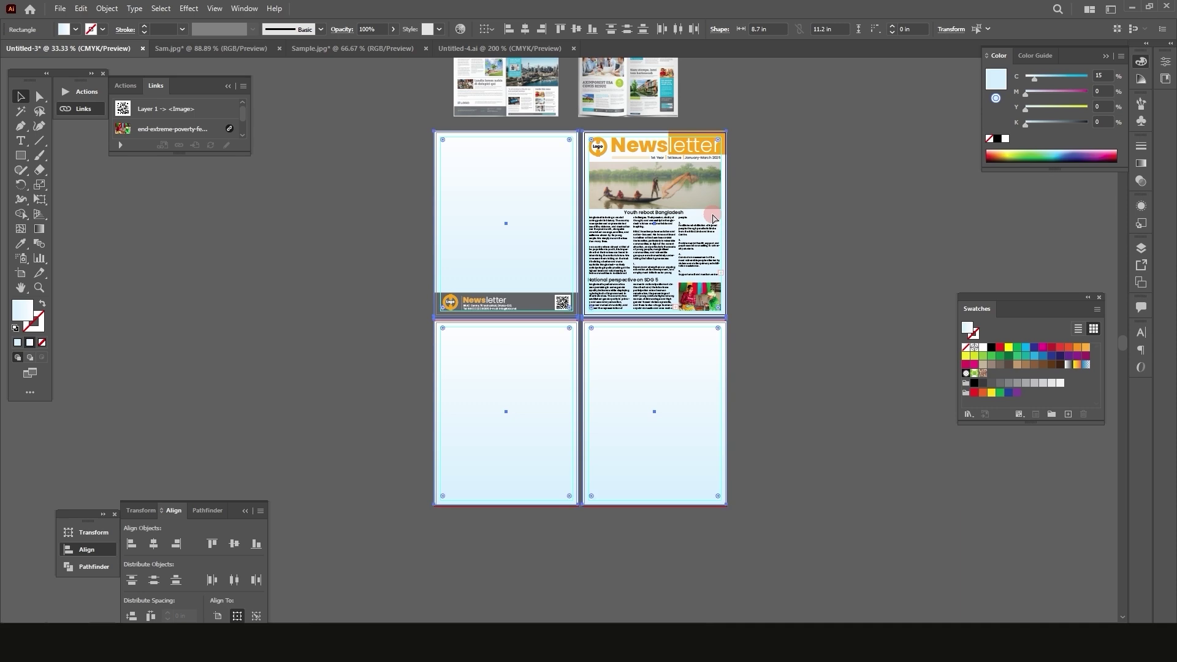
{"action": "key", "text": "ctrl+2"}
{"action": "scroll", "coordinate": [392, 239], "scroll_direction": "up", "scroll_amount": 5}
{"action": "scroll", "coordinate": [626, 284], "scroll_direction": "down", "scroll_amount": 4}
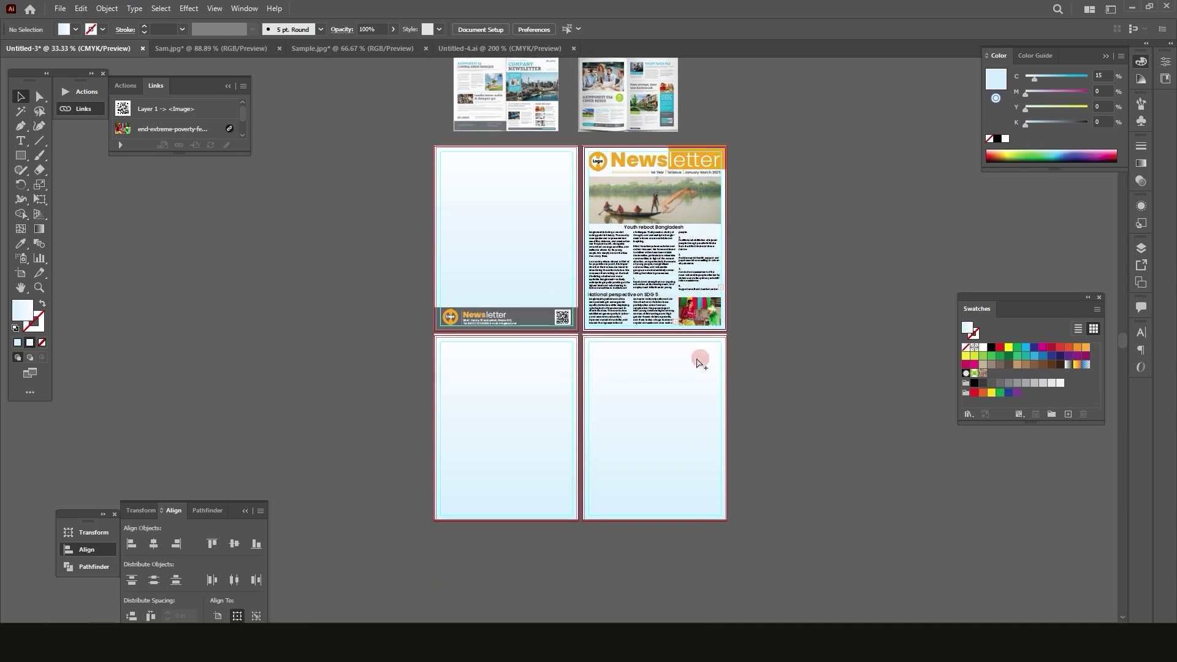
Copy the "Youth reboot Bangladesh" heading and article to the page below the front page, and narrow the copied text frame to 5.263 in
{"action": "scroll", "coordinate": [743, 385], "scroll_direction": "up", "scroll_amount": 1}
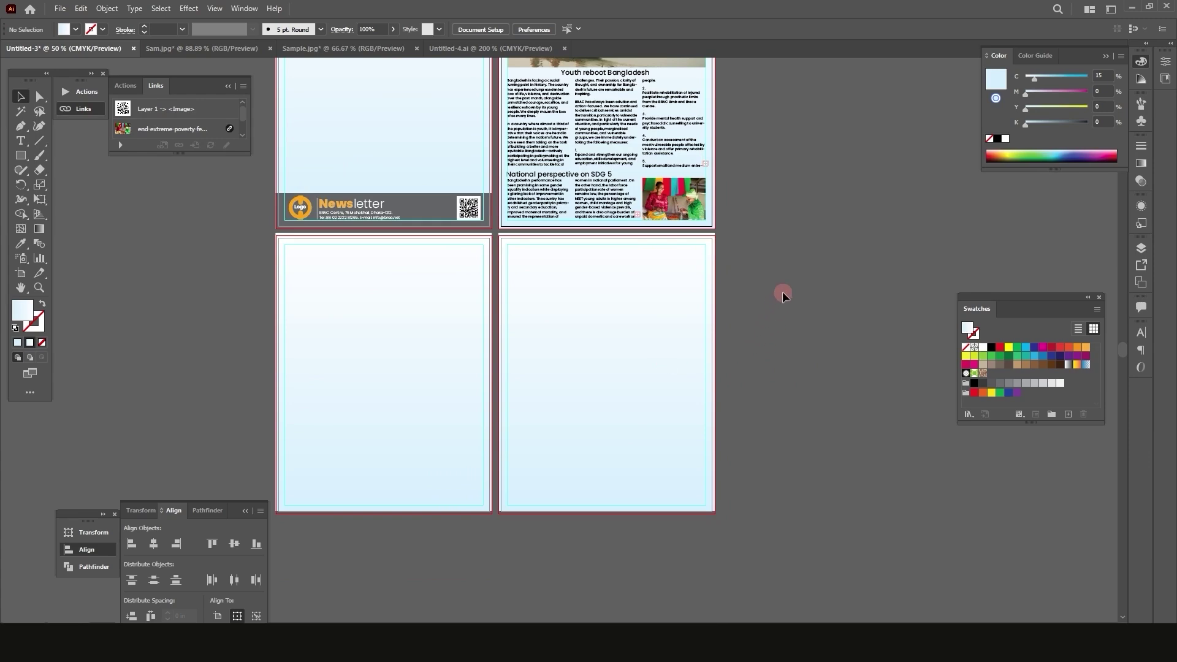
{"action": "scroll", "coordinate": [495, 173], "scroll_direction": "up", "scroll_amount": 1}
{"action": "left_click", "coordinate": [591, 125]}
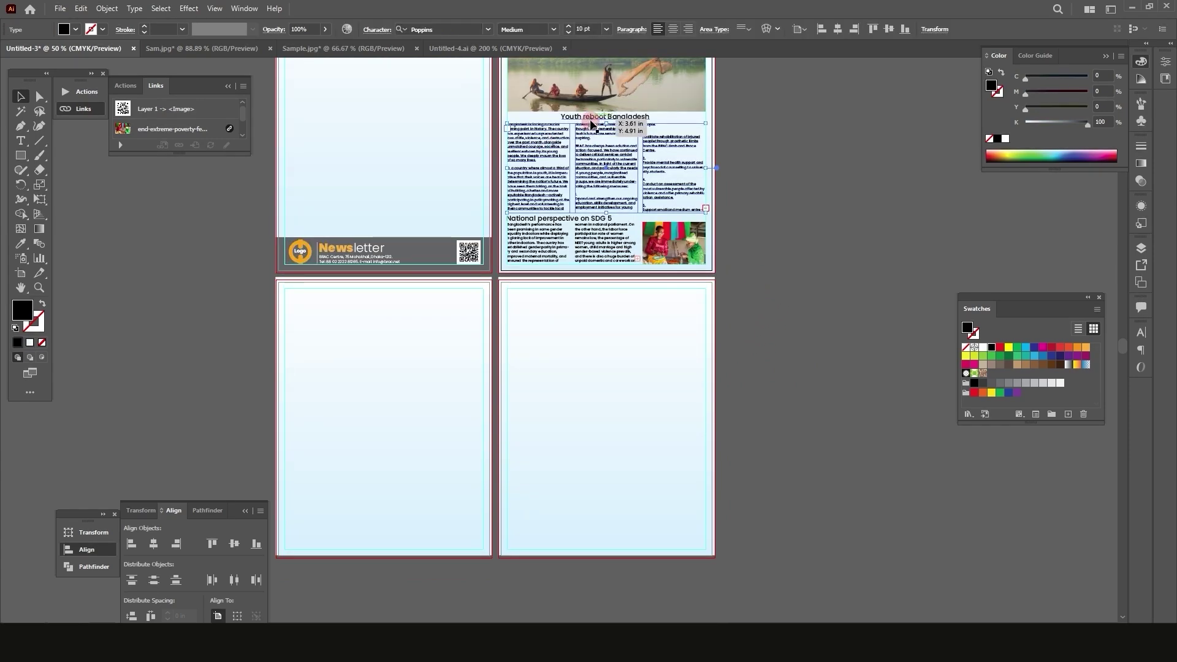
{"action": "left_click_drag", "start_coordinate": [590, 125], "coordinate": [611, 299]}
{"action": "scroll", "coordinate": [732, 330], "scroll_direction": "up", "scroll_amount": 2}
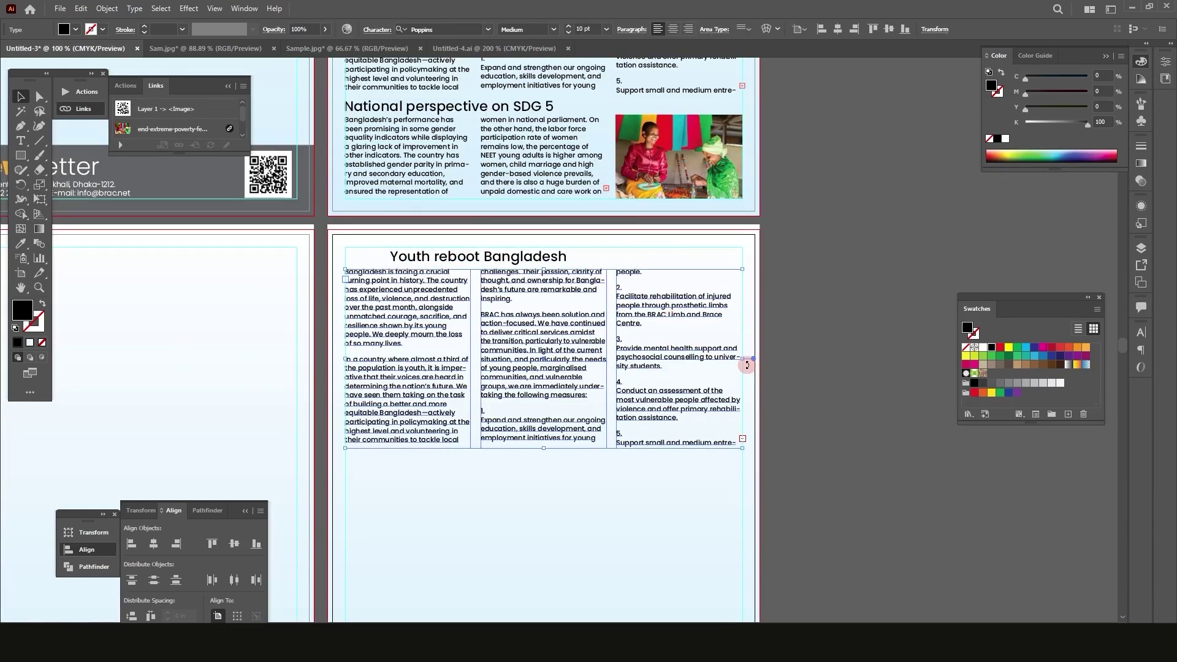
{"action": "left_click_drag", "start_coordinate": [747, 365], "coordinate": [611, 362]}
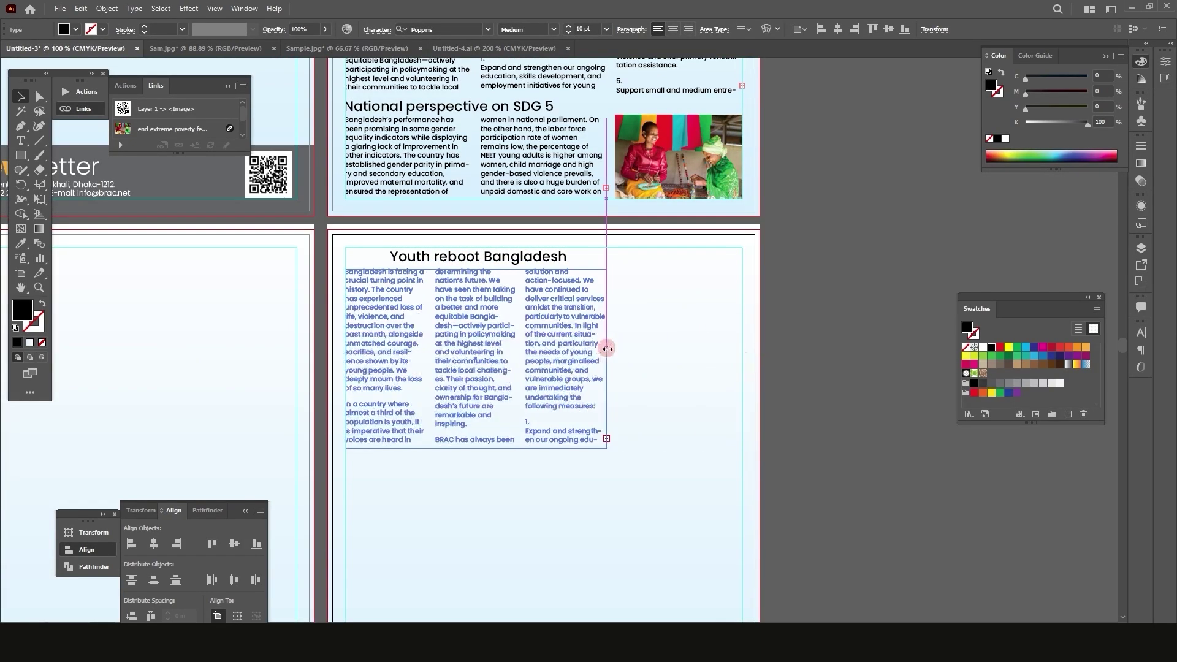
Set the copied article's text frame to two columns in Area Type Options
{"action": "left_click", "coordinate": [106, 8]}
{"action": "mouse_move", "coordinate": [142, 10]}
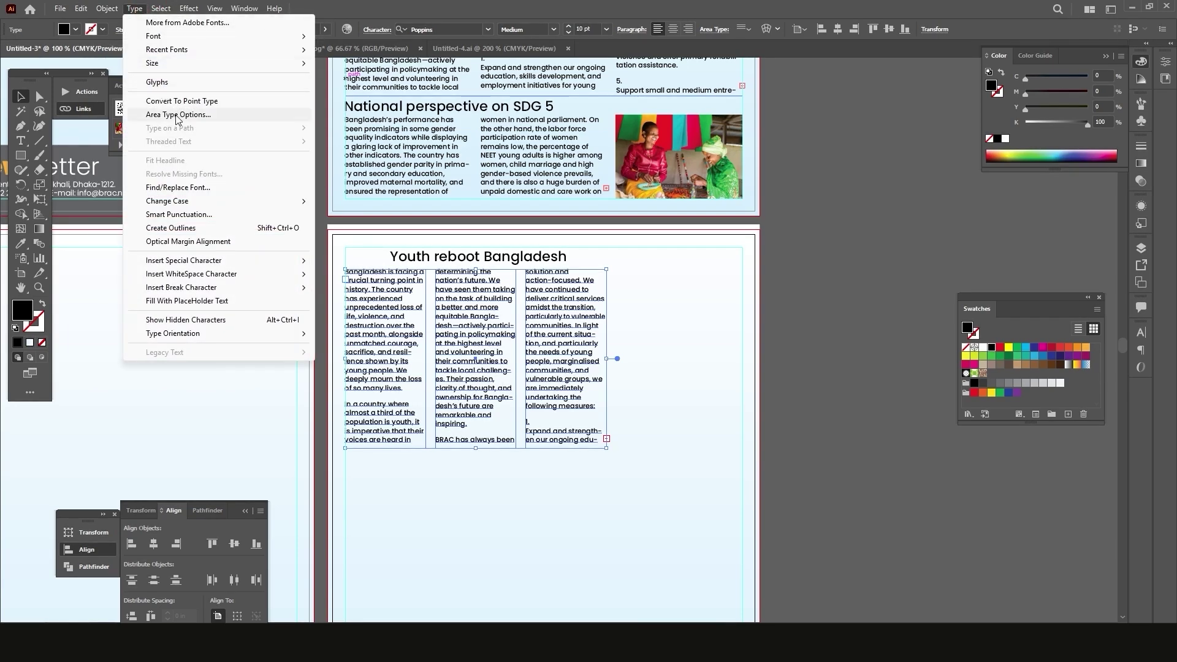
{"action": "left_click", "coordinate": [177, 116]}
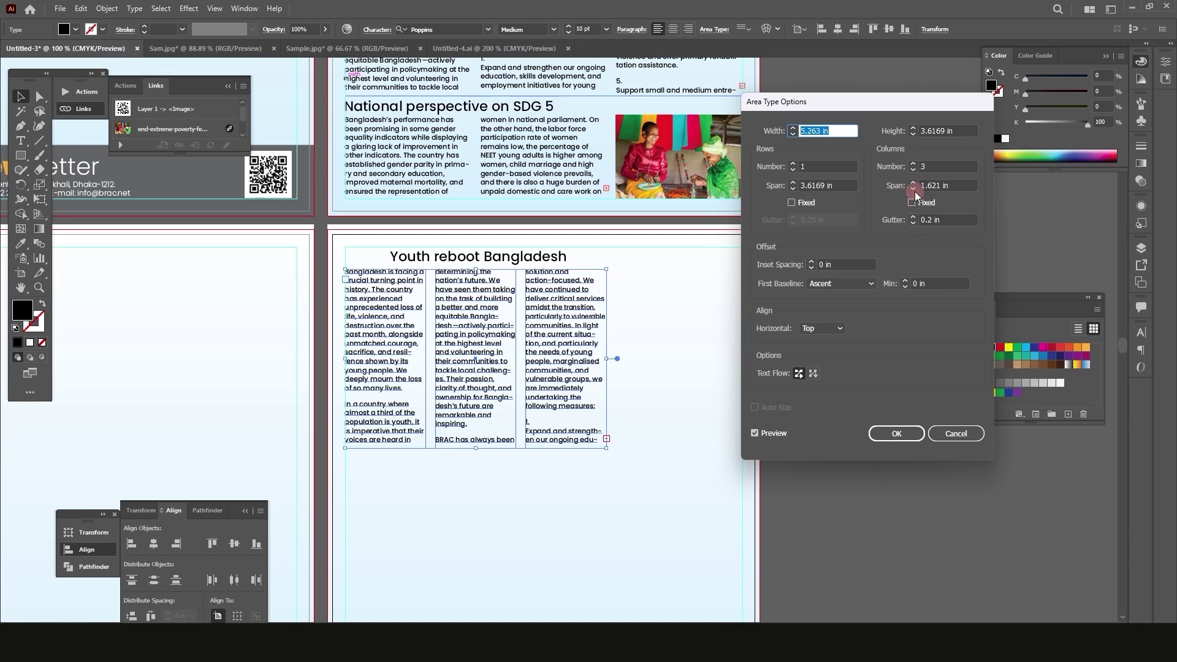
{"action": "left_click", "coordinate": [914, 170]}
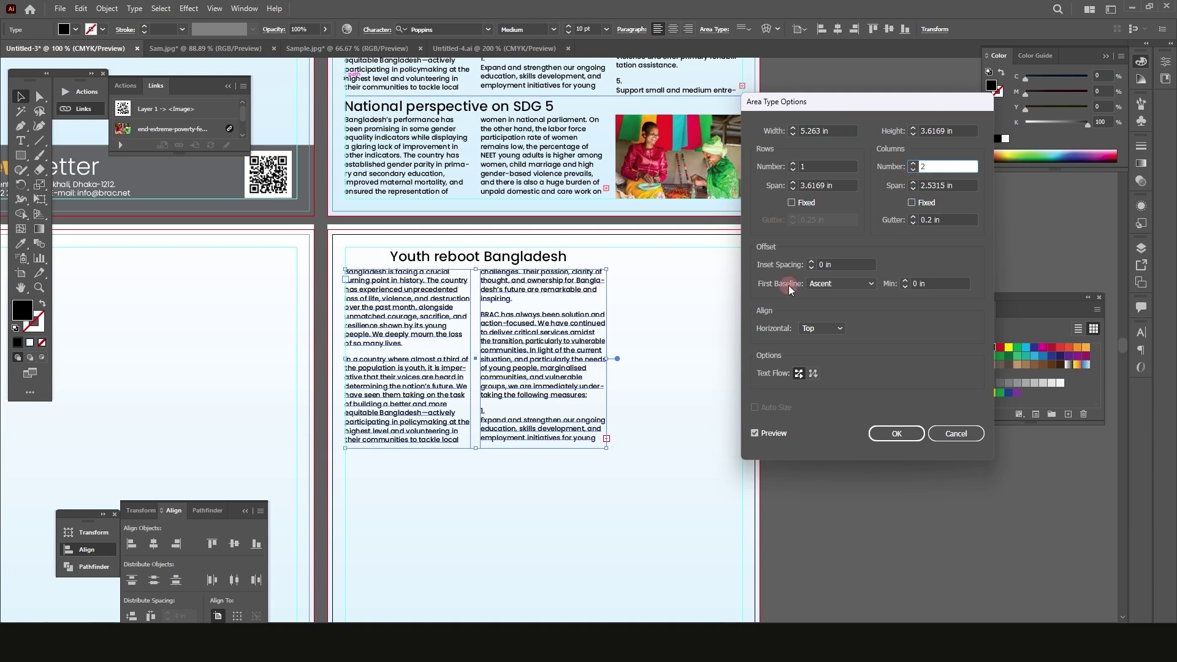
{"action": "left_click", "coordinate": [894, 433]}
{"action": "left_click", "coordinate": [892, 434]}
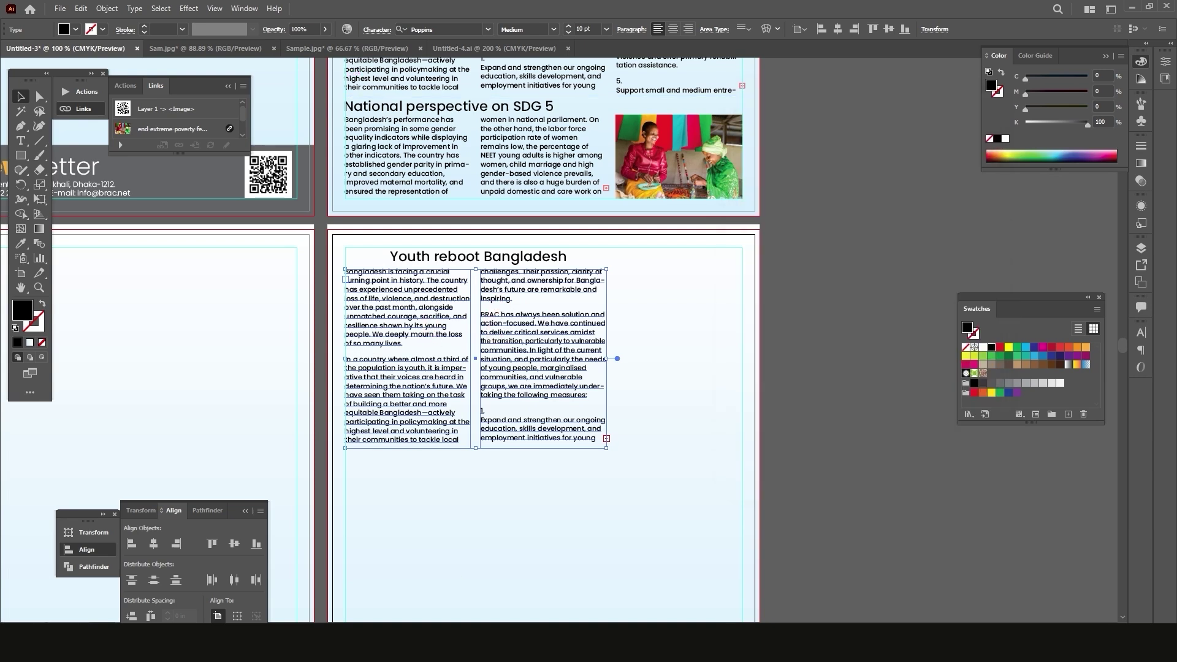
Switch to the Word document and copy its last paragraph, beginning "The Covid 19 pandemic has caused"
{"action": "key", "text": "alt+Tab"}
{"action": "scroll", "coordinate": [438, 396], "scroll_direction": "down", "scroll_amount": 5}
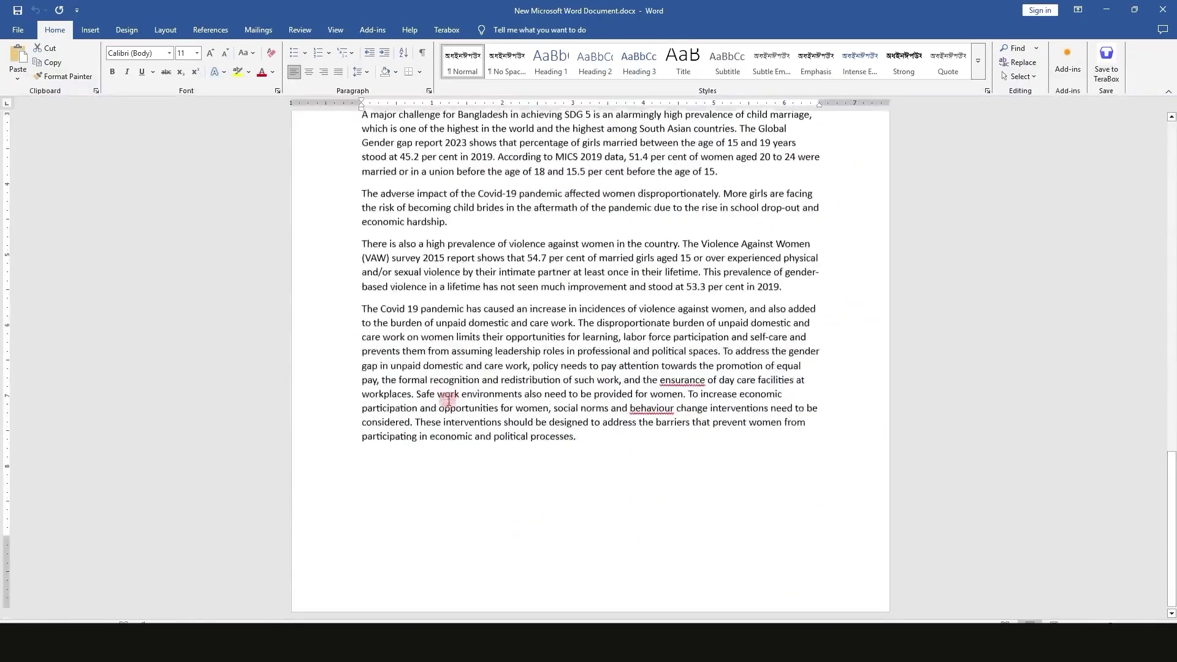
{"action": "left_click_drag", "start_coordinate": [361, 309], "coordinate": [762, 476]}
{"action": "key", "text": "ctrl+c"}
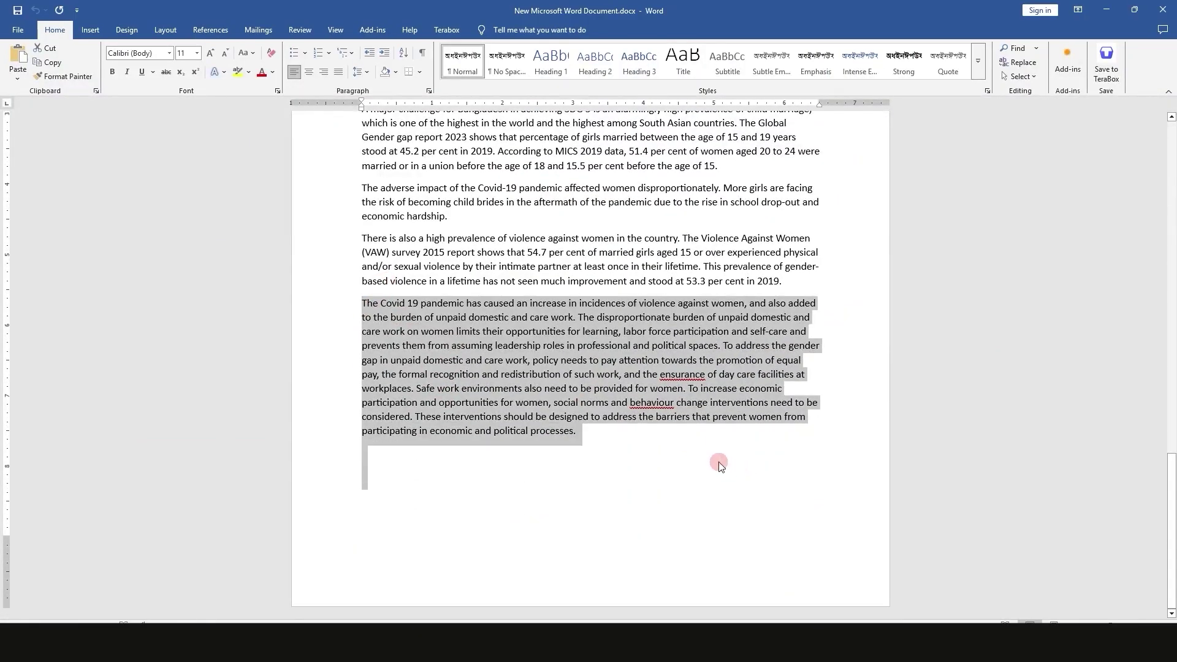
Switch back to Illustrator, replace the two-column article text with the copied paragraph, and shorten the frame to fit the text
{"action": "key", "text": "alt+Tab"}
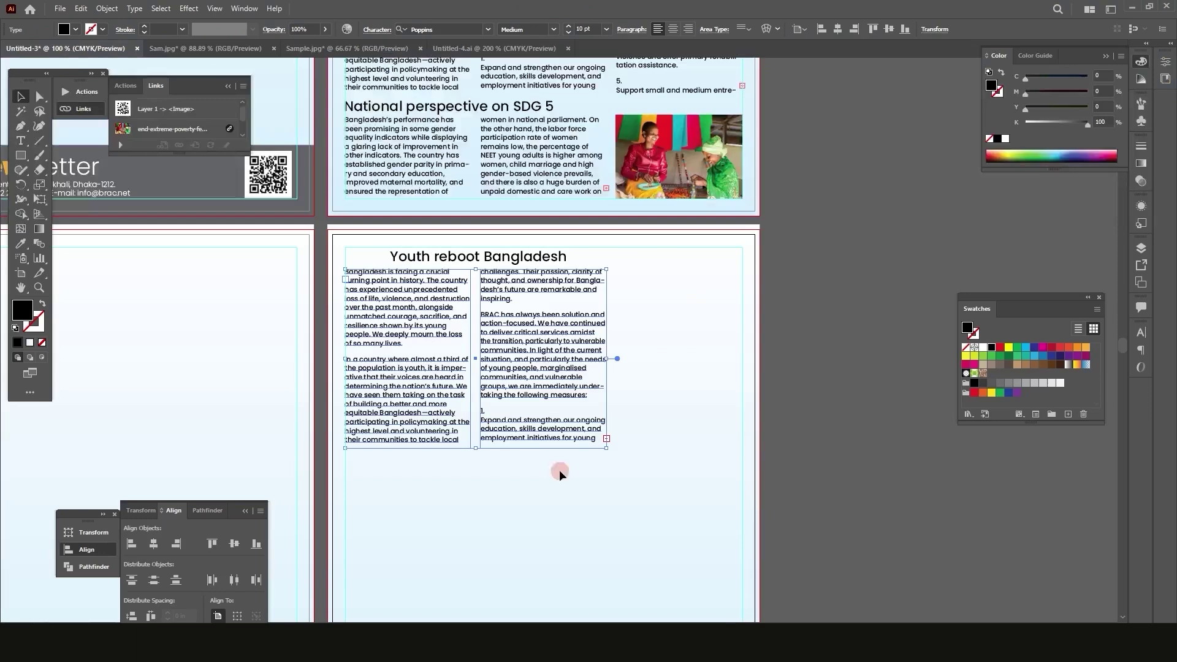
{"action": "left_click", "coordinate": [453, 339]}
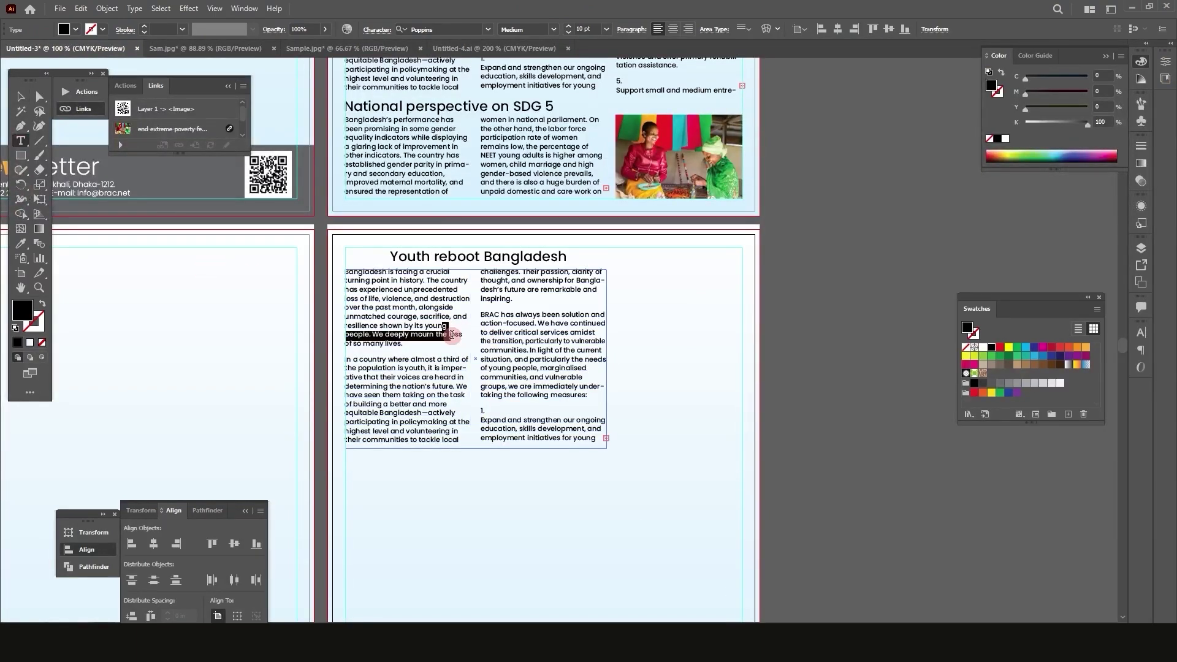
{"action": "key", "text": "ctrl+a"}
{"action": "key", "text": "ctrl+v"}
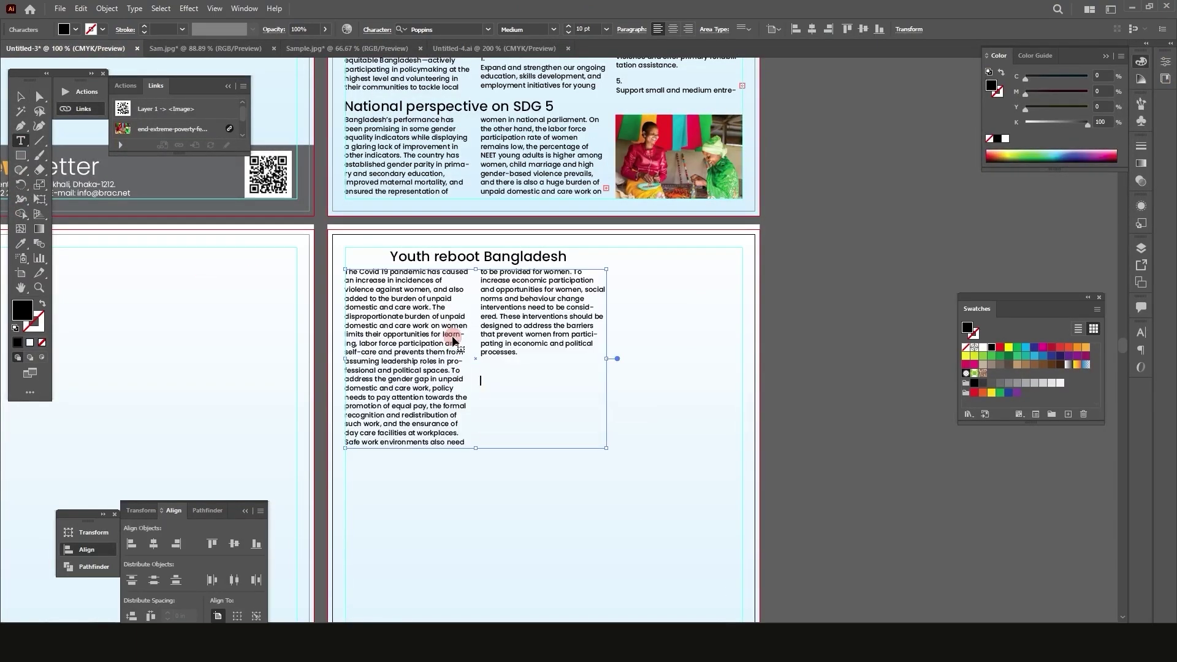
{"action": "left_click", "coordinate": [20, 96]}
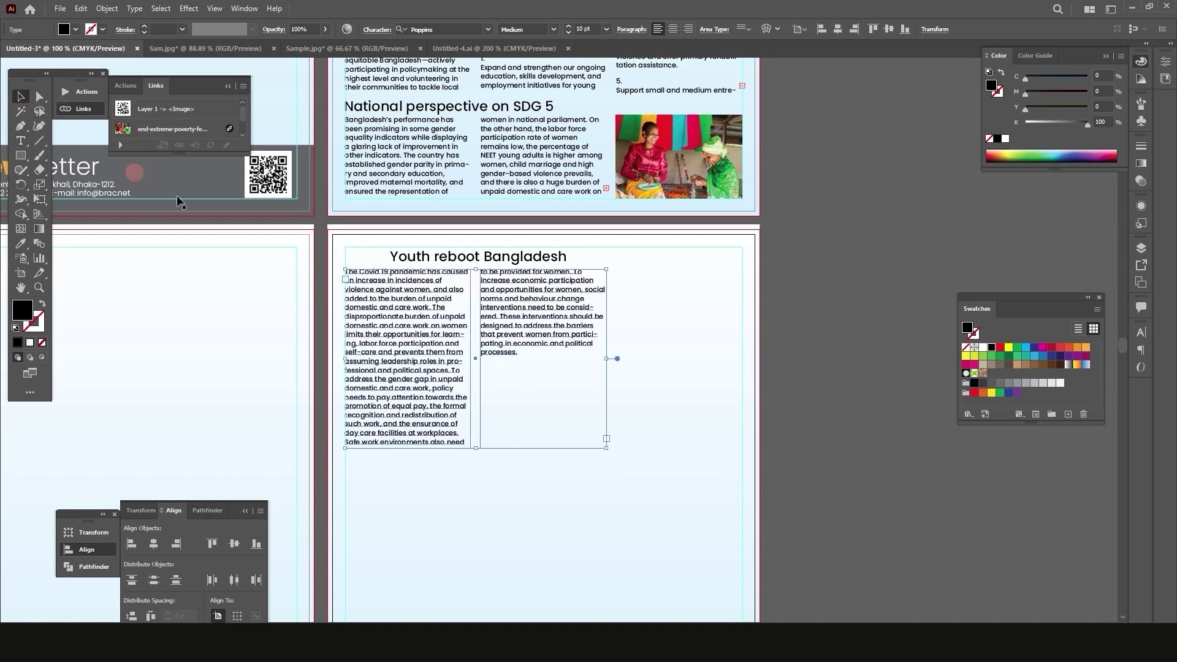
{"action": "left_click_drag", "start_coordinate": [477, 449], "coordinate": [476, 407]}
{"action": "left_click", "coordinate": [868, 328]}
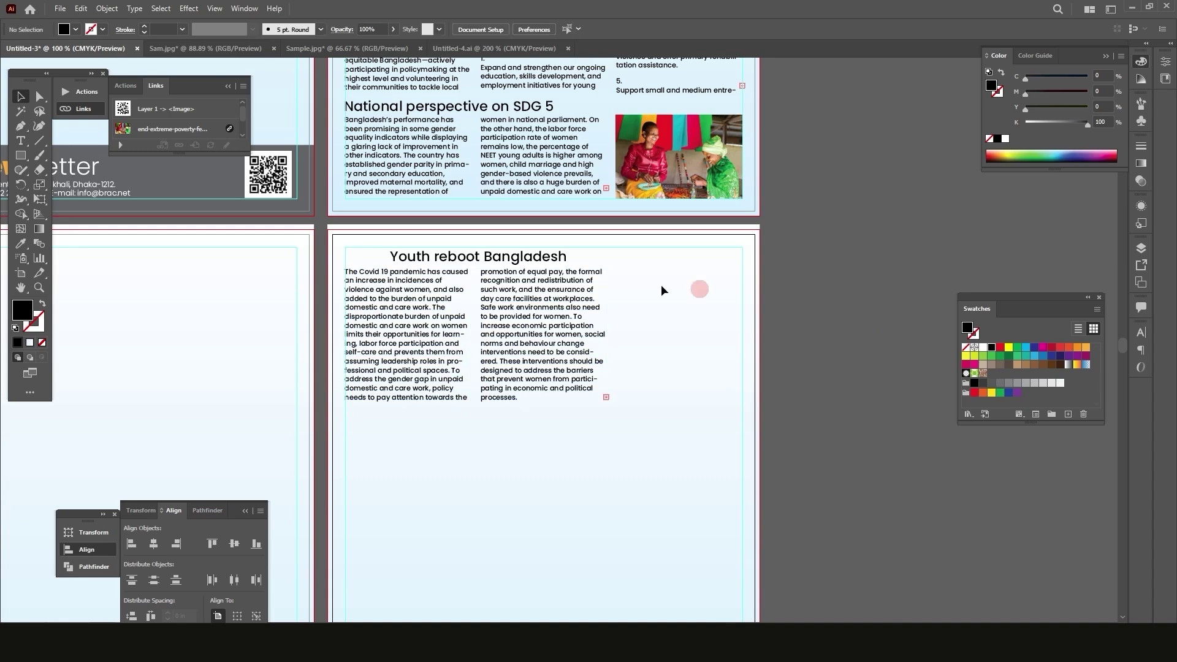
Draw a 2.5519 by 10.5 in rectangle beside the two-column article, filling the empty third column between the margin guides
{"action": "scroll", "coordinate": [488, 260], "scroll_direction": "up", "scroll_amount": 1}
{"action": "scroll", "coordinate": [349, 266], "scroll_direction": "down", "scroll_amount": 1}
{"action": "scroll", "coordinate": [633, 224], "scroll_direction": "down", "scroll_amount": 1}
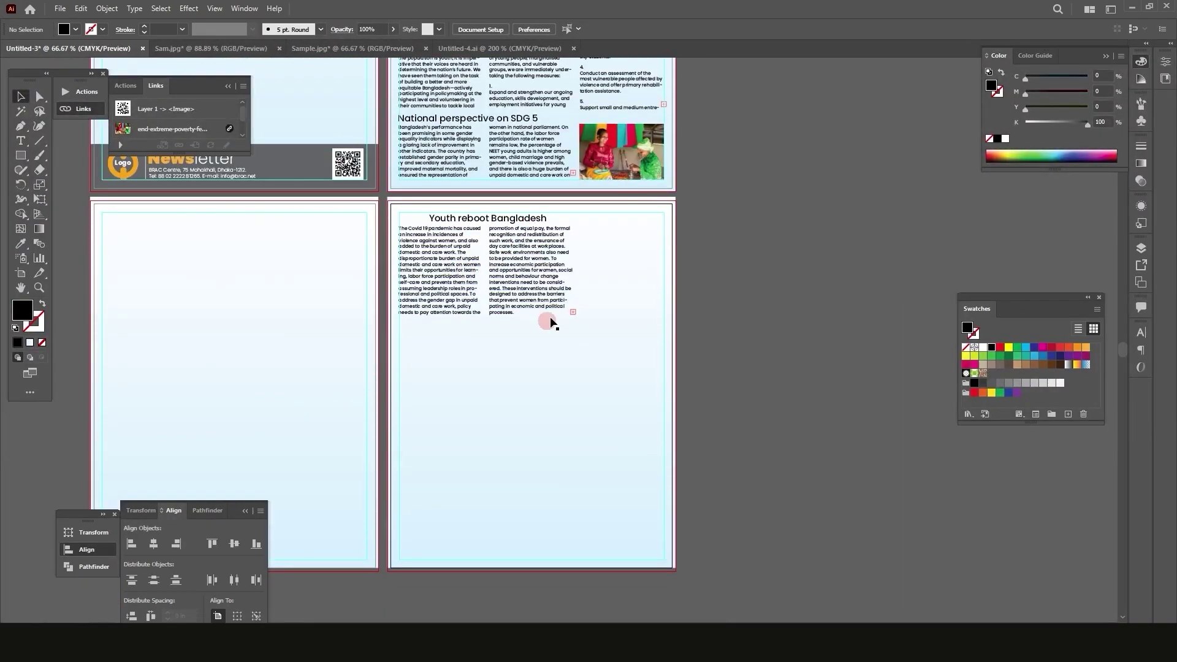
{"action": "left_click", "coordinate": [18, 157]}
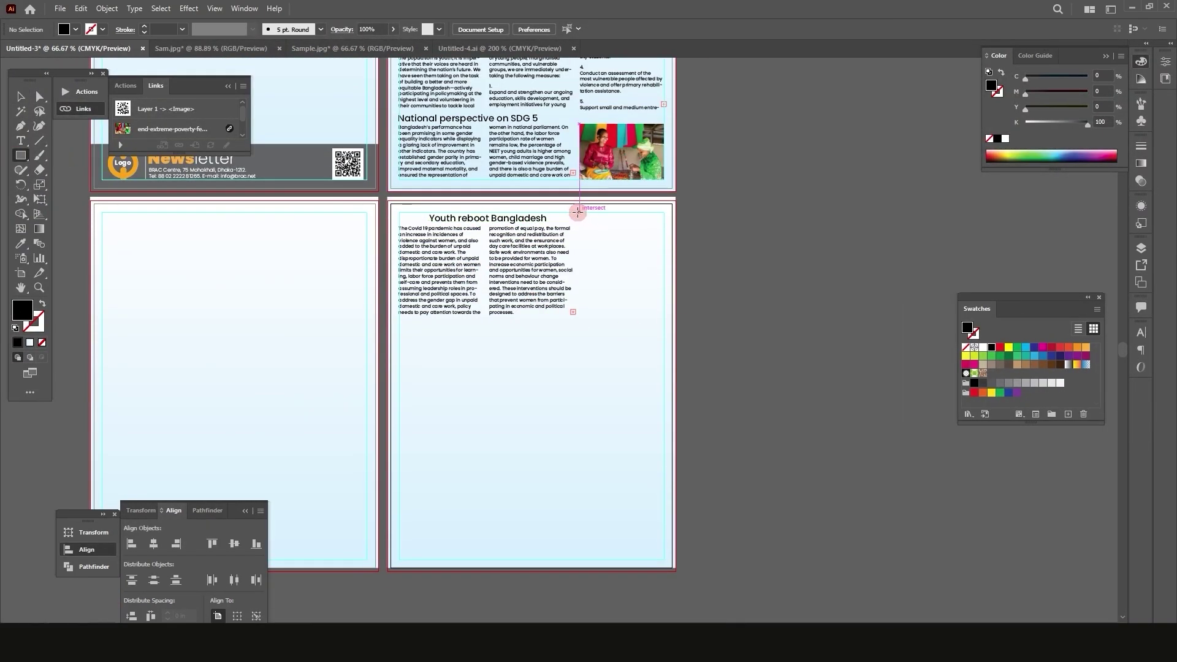
{"action": "left_click_drag", "start_coordinate": [578, 211], "coordinate": [663, 559]}
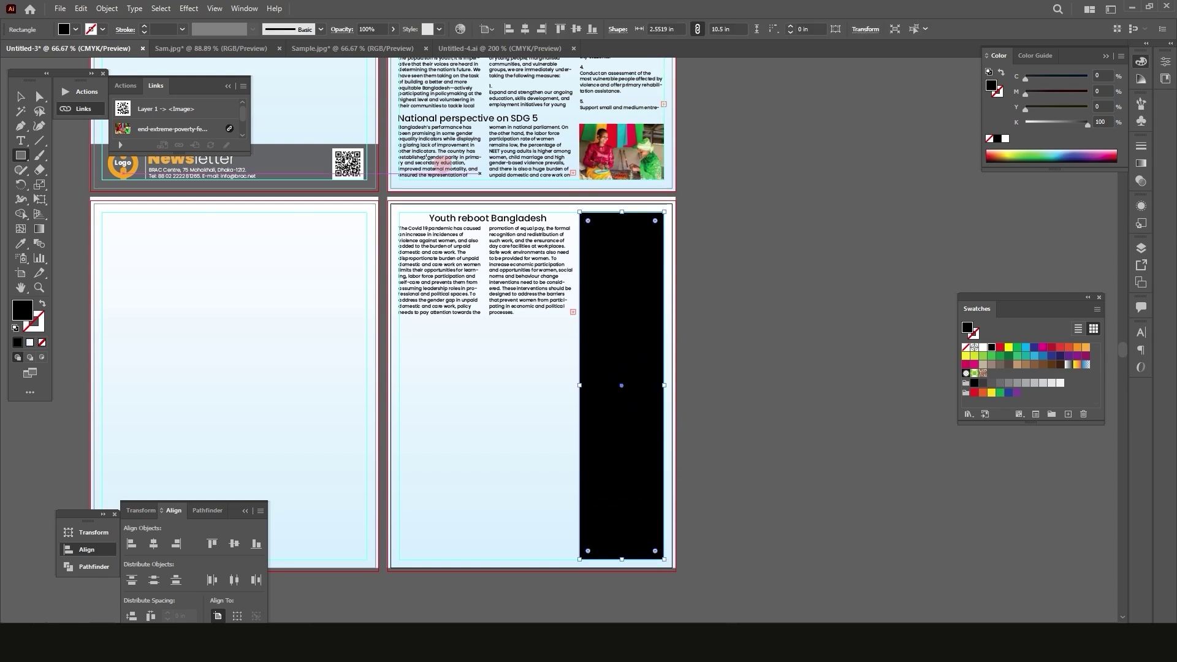
Fill the sidebar rectangle with bright blue, C 67, M 0, Y 0, K 0
{"action": "left_click", "coordinate": [21, 244]}
{"action": "scroll", "coordinate": [631, 241], "scroll_direction": "up", "scroll_amount": 2}
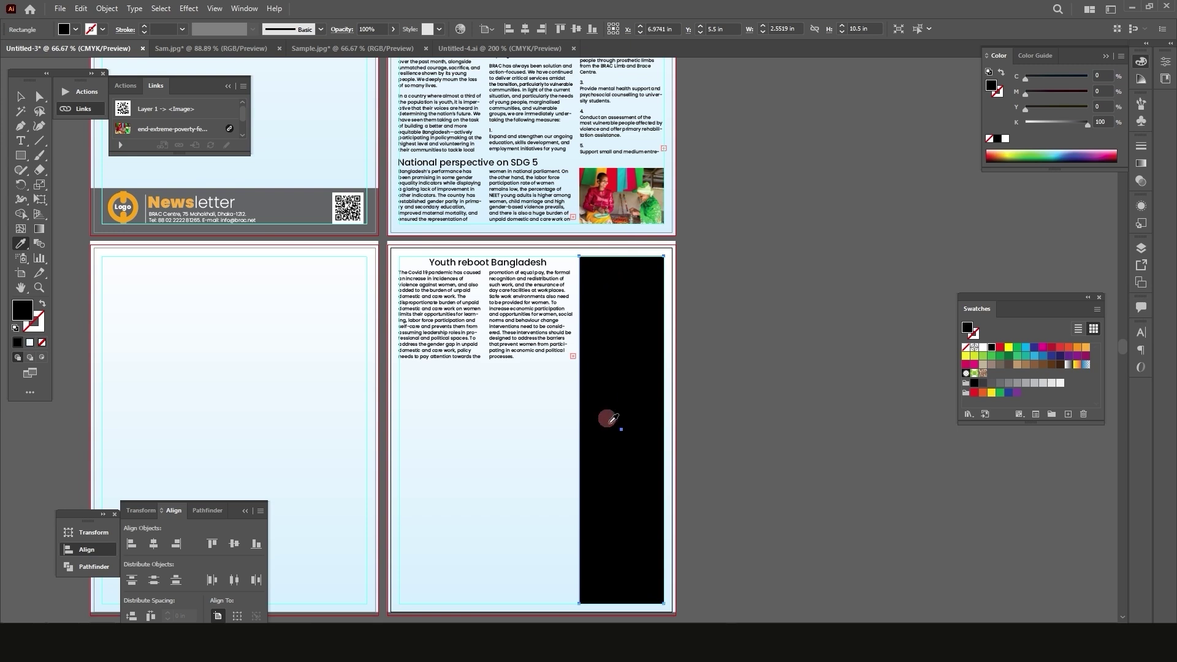
{"action": "left_click", "coordinate": [1034, 78]}
{"action": "left_click_drag", "start_coordinate": [1087, 123], "coordinate": [939, 130]}
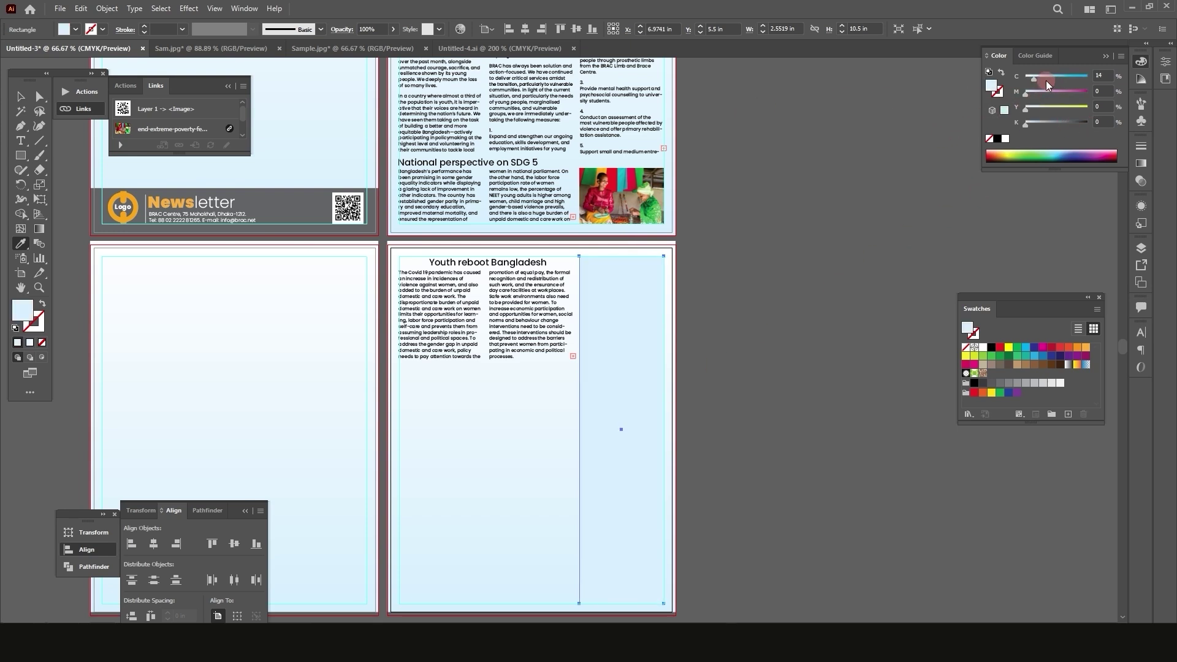
{"action": "mouse_move", "coordinate": [1046, 80]}
{"action": "left_mouse_down"}
{"action": "mouse_move", "coordinate": [1040, 95]}
{"action": "mouse_move", "coordinate": [1068, 78]}
{"action": "left_mouse_up"}
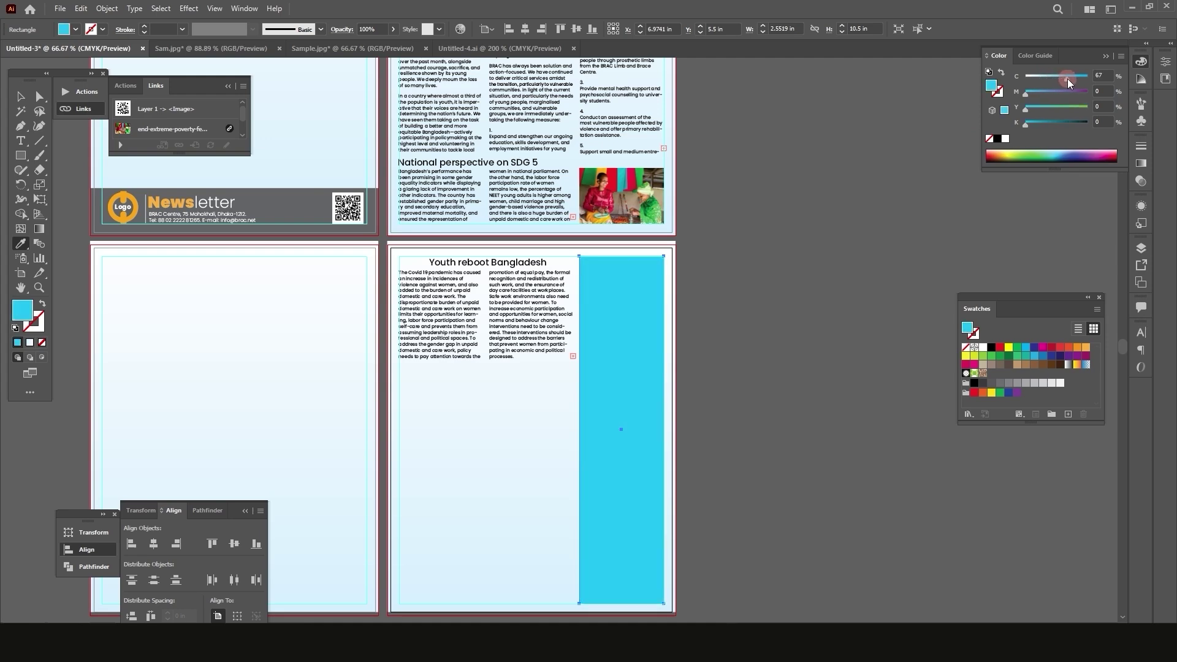
{"action": "left_click", "coordinate": [17, 97]}
{"action": "scroll", "coordinate": [631, 274], "scroll_direction": "down", "scroll_amount": 1}
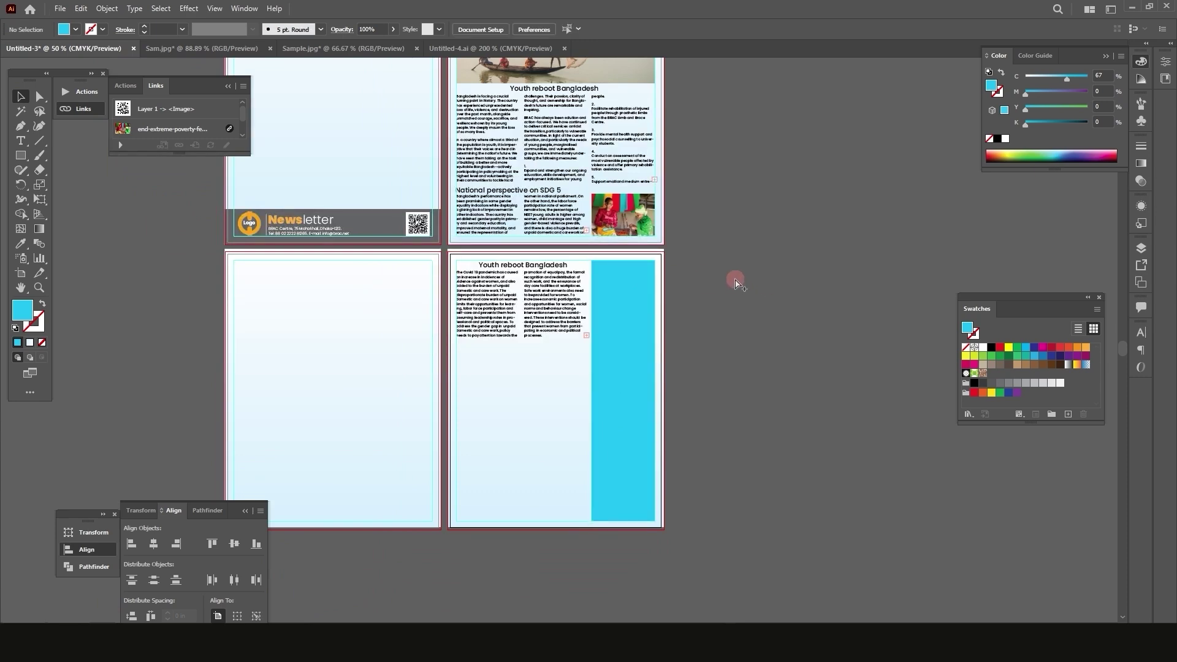
{"action": "scroll", "coordinate": [738, 282], "scroll_direction": "up", "scroll_amount": 1}
{"action": "scroll", "coordinate": [563, 207], "scroll_direction": "down", "scroll_amount": 1}
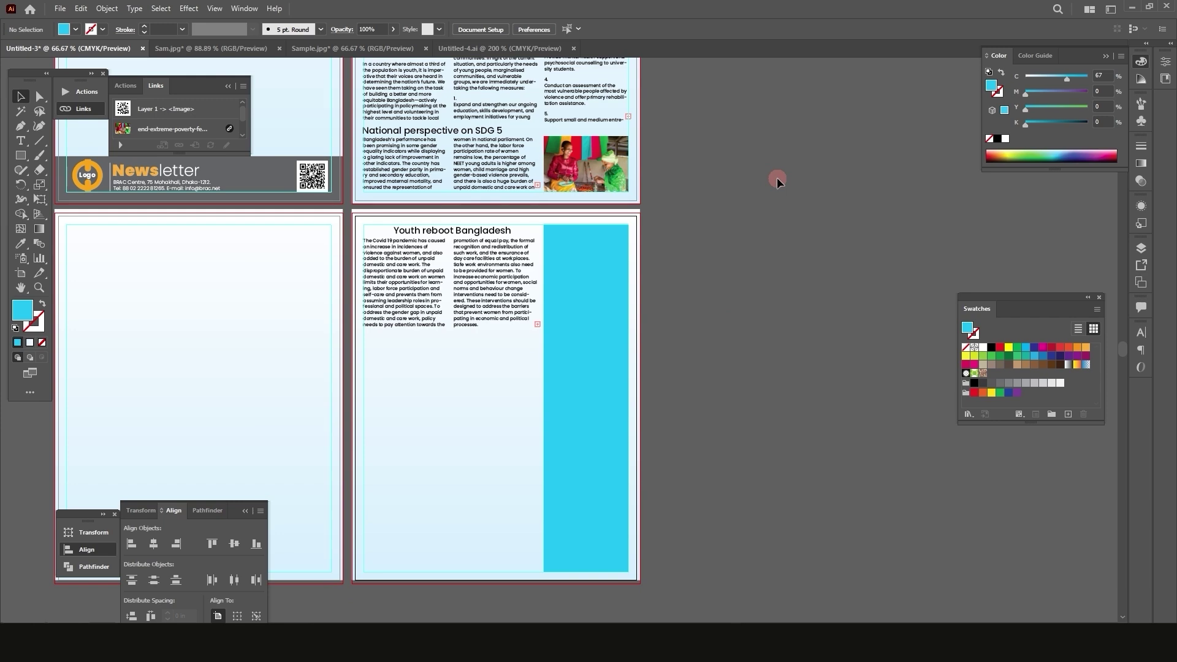
{"action": "scroll", "coordinate": [743, 248], "scroll_direction": "down", "scroll_amount": 1}
{"action": "scroll", "coordinate": [741, 246], "scroll_direction": "up", "scroll_amount": 2}
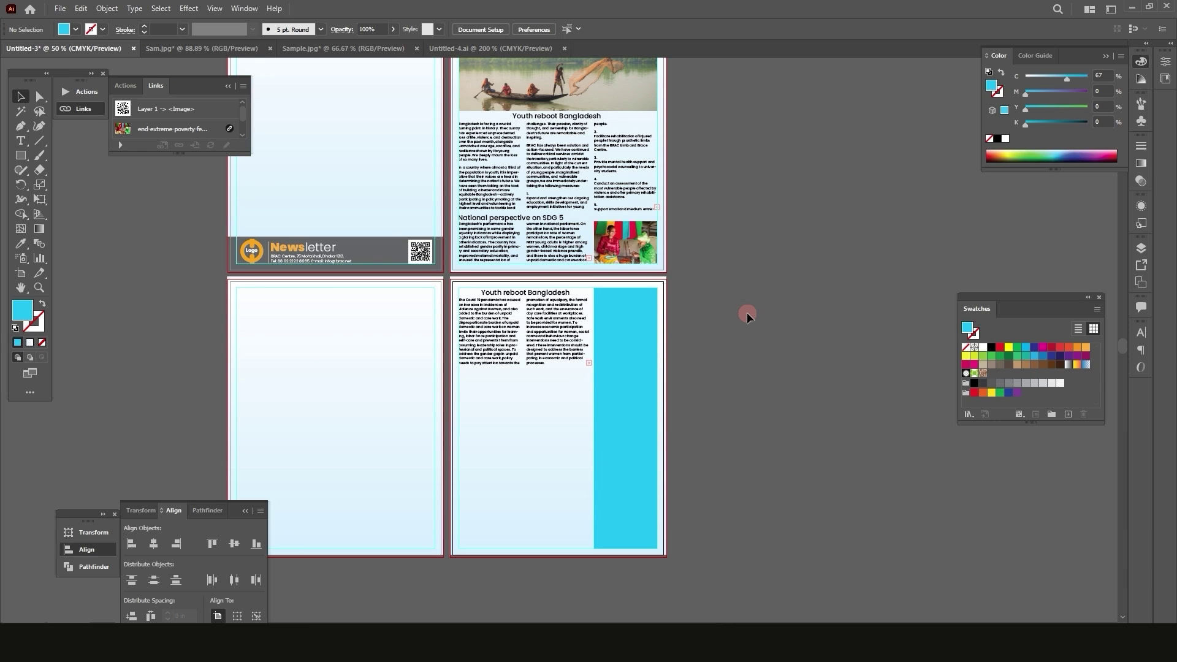
Copy the "Youth reboot Bangladesh" heading and its two-column text onto the blue sidebar
{"action": "scroll", "coordinate": [604, 330], "scroll_direction": "up", "scroll_amount": 1}
{"action": "left_click", "coordinate": [487, 294]}
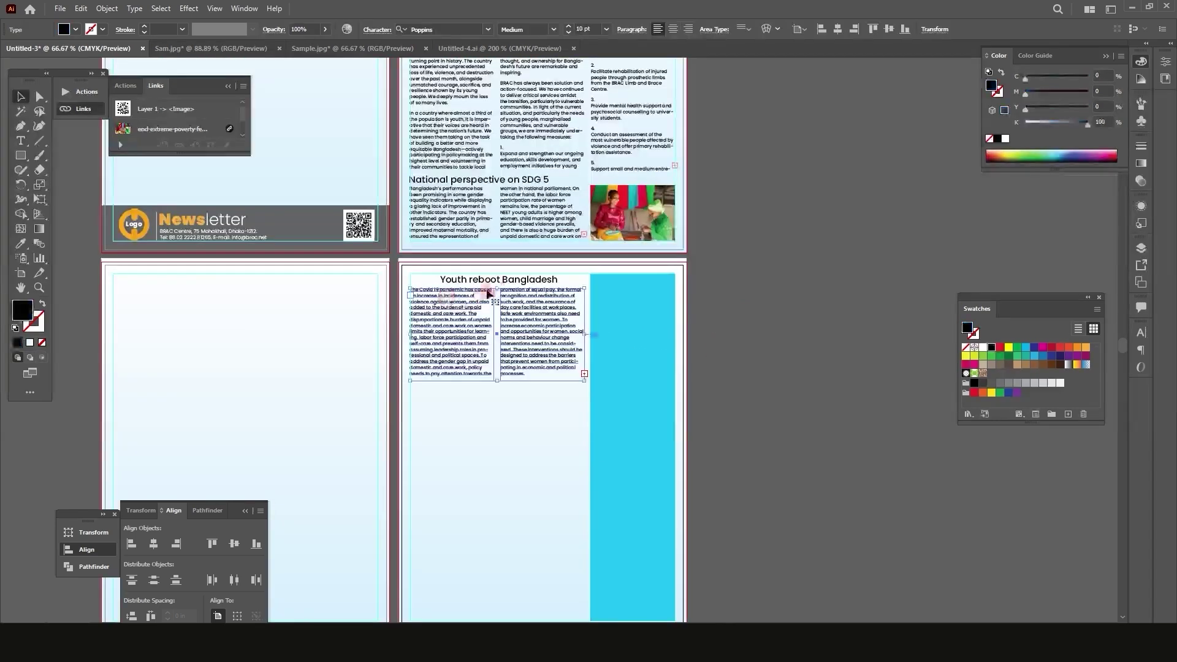
{"action": "left_click", "coordinate": [490, 280], "text": "shift"}
{"action": "left_click_drag", "start_coordinate": [470, 285], "coordinate": [651, 299]}
{"action": "scroll", "coordinate": [652, 299], "scroll_direction": "up", "scroll_amount": 1}
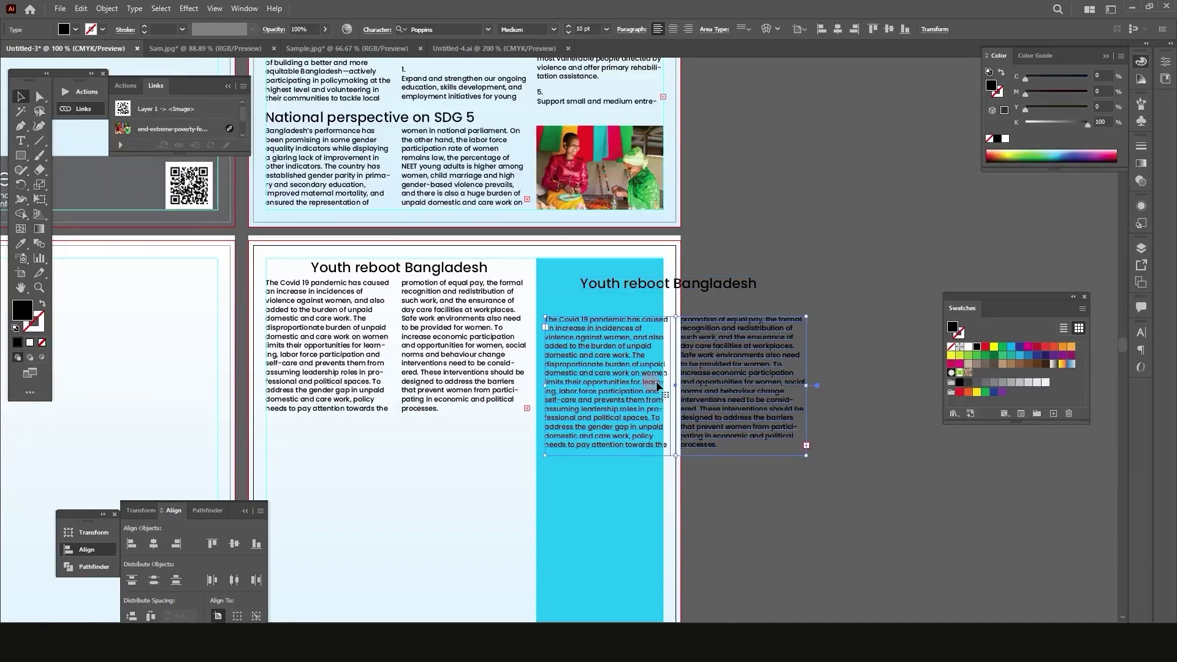
Set the sidebar's copied text frame to a single column in Area Type Options
{"action": "scroll", "coordinate": [656, 380], "scroll_direction": "down", "scroll_amount": 2}
{"action": "left_click", "coordinate": [107, 8]}
{"action": "mouse_move", "coordinate": [134, 8]}
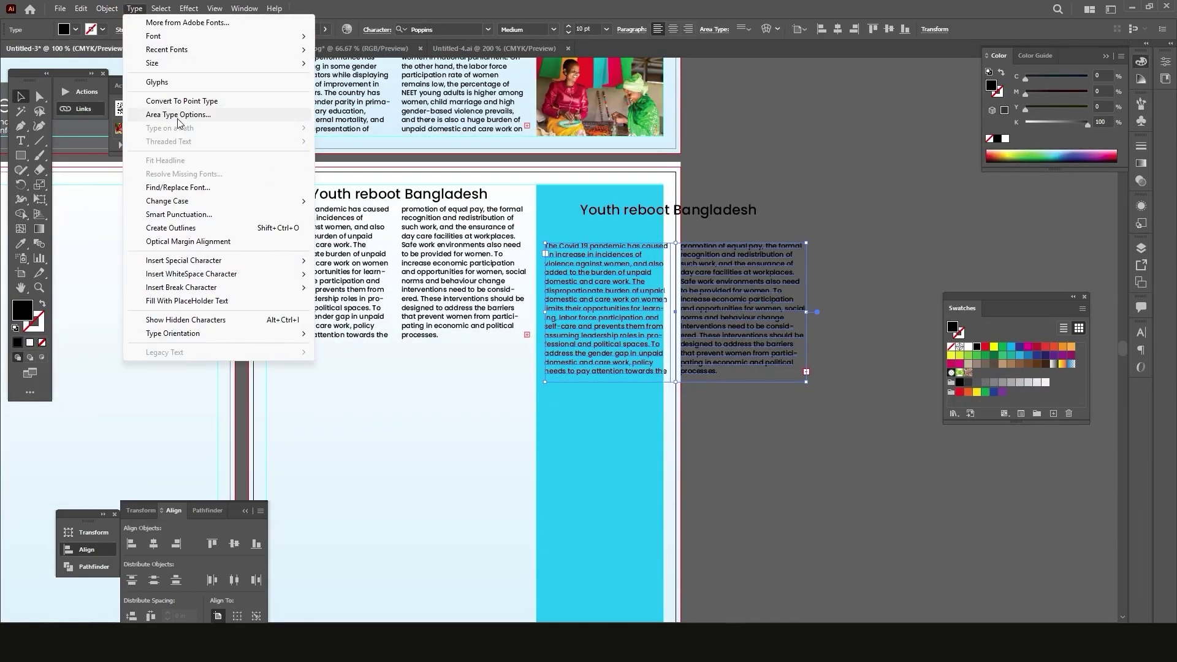
{"action": "left_click", "coordinate": [179, 116]}
{"action": "left_click", "coordinate": [949, 168]}
{"action": "left_click", "coordinate": [896, 433]}
Narrow the sidebar text frame to fit inside the blue rectangle, adjust its height, and duplicate it further down the sidebar
{"action": "left_click_drag", "start_coordinate": [807, 312], "coordinate": [657, 318]}
{"action": "scroll", "coordinate": [604, 368], "scroll_direction": "down", "scroll_amount": 2}
{"action": "left_click_drag", "start_coordinate": [600, 308], "coordinate": [593, 598]}
{"action": "scroll", "coordinate": [594, 299], "scroll_direction": "down", "scroll_amount": 2}
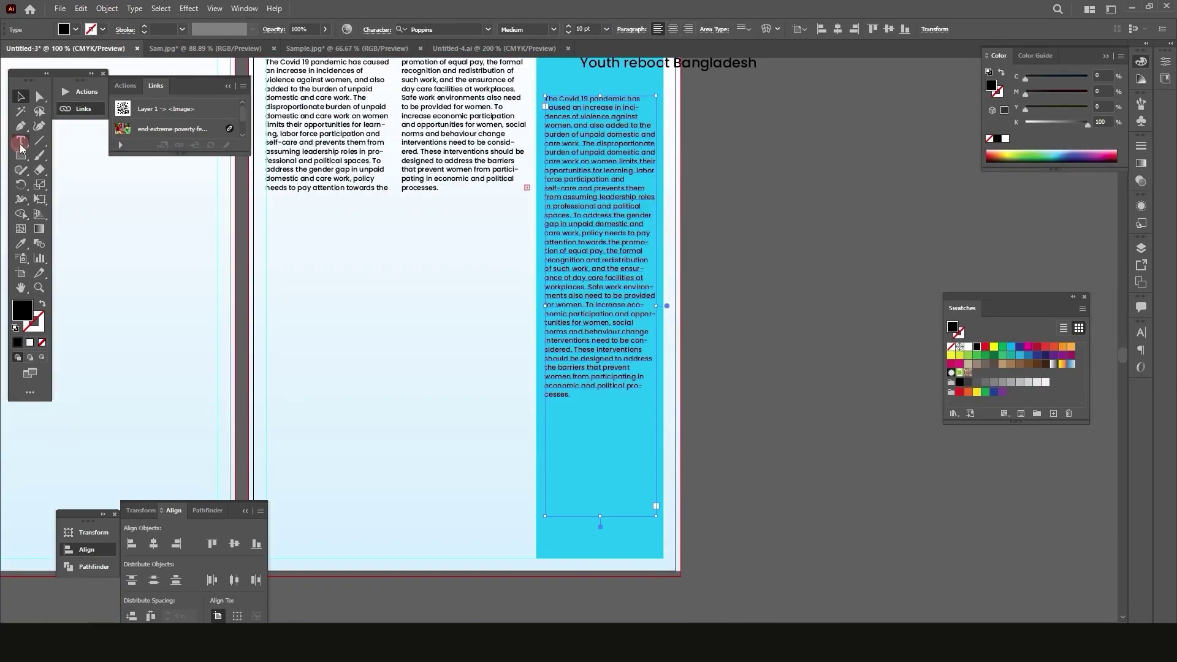
{"action": "left_click_drag", "start_coordinate": [600, 517], "coordinate": [601, 255]}
{"action": "left_click_drag", "start_coordinate": [602, 174], "coordinate": [601, 464]}
Break the sidebar heading into two lines before "Bangladesh", centre it over the sidebar, and move the upper text up beneath it
{"action": "left_click", "coordinate": [735, 392]}
{"action": "scroll", "coordinate": [625, 211], "scroll_direction": "up", "scroll_amount": 6}
{"action": "left_click_drag", "start_coordinate": [625, 223], "coordinate": [551, 192]}
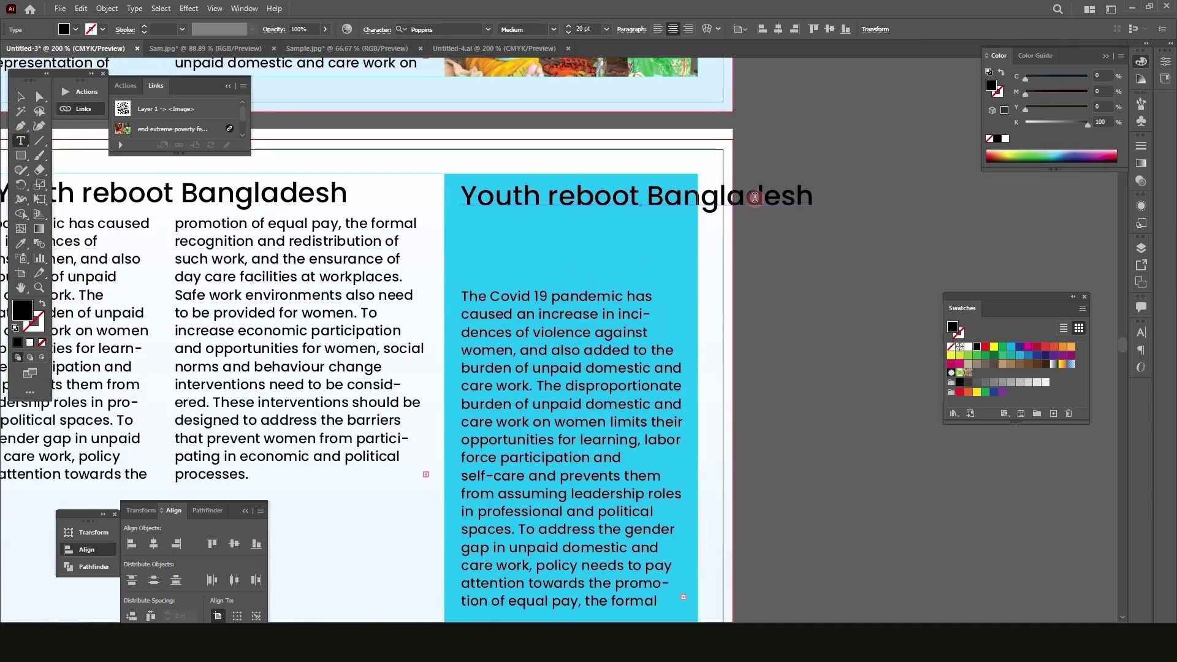
{"action": "double_click", "coordinate": [645, 197]}
{"action": "key", "text": "Return"}
{"action": "left_click", "coordinate": [22, 98]}
{"action": "left_click_drag", "start_coordinate": [686, 199], "coordinate": [619, 204]}
{"action": "left_click_drag", "start_coordinate": [619, 369], "coordinate": [619, 342]}
Copy the front page photo of the two women into the sidebar between the two text blocks
{"action": "scroll", "coordinate": [630, 274], "scroll_direction": "down", "scroll_amount": 2}
{"action": "scroll", "coordinate": [650, 217], "scroll_direction": "down", "scroll_amount": 1}
{"action": "left_click_drag", "start_coordinate": [636, 145], "coordinate": [689, 367]}
{"action": "scroll", "coordinate": [636, 386], "scroll_direction": "up", "scroll_amount": 2}
{"action": "key", "text": "ctrl+z"}
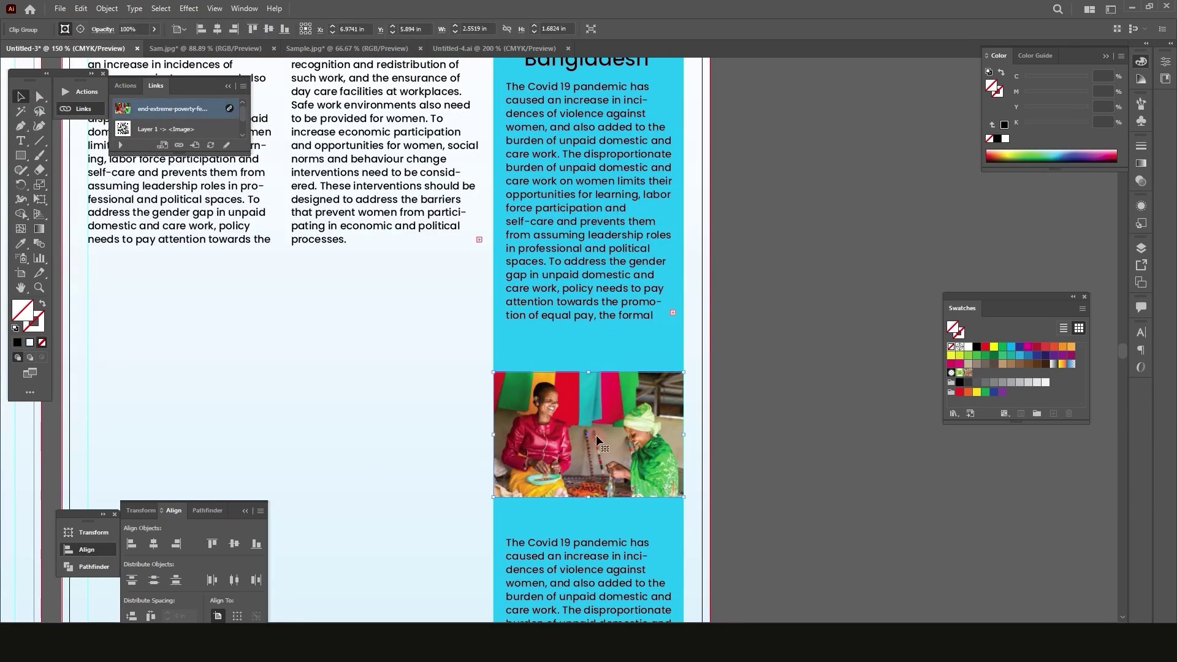
Scale the sidebar photo to 2.2608 by 1.4905 in and move it up just beneath the upper text block
{"action": "scroll", "coordinate": [596, 435], "scroll_direction": "up", "scroll_amount": 1}
{"action": "left_click_drag", "start_coordinate": [714, 359], "coordinate": [700, 362]}
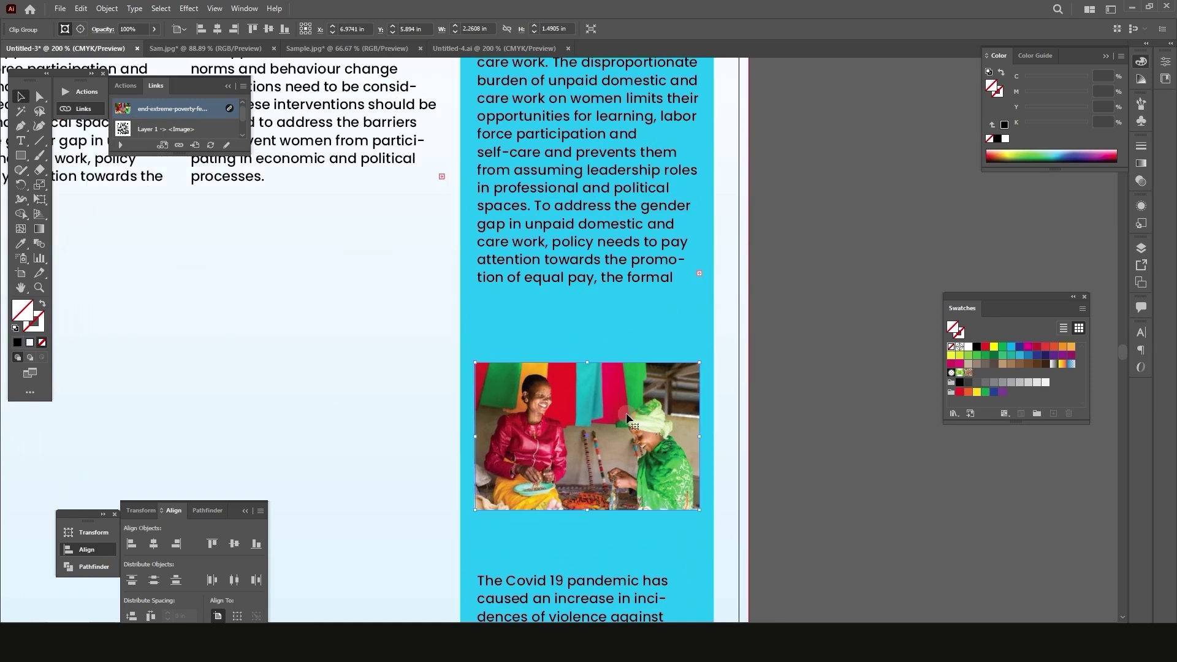
{"action": "left_click_drag", "start_coordinate": [626, 414], "coordinate": [627, 354]}
{"action": "scroll", "coordinate": [627, 355], "scroll_direction": "down", "scroll_amount": 2}
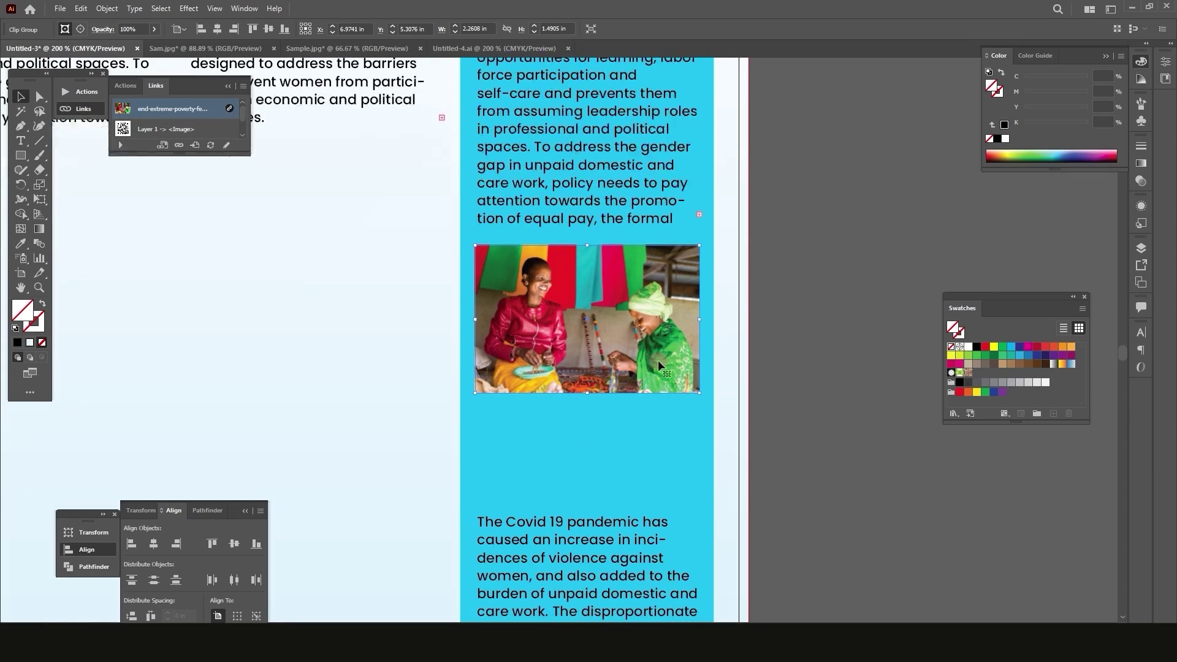
Draw a rectangle about 2.41 by 1.03 in over the lower part of the sidebar photo and fill it with white
{"action": "left_click", "coordinate": [823, 279]}
{"action": "scroll", "coordinate": [811, 268], "scroll_direction": "down", "scroll_amount": 4}
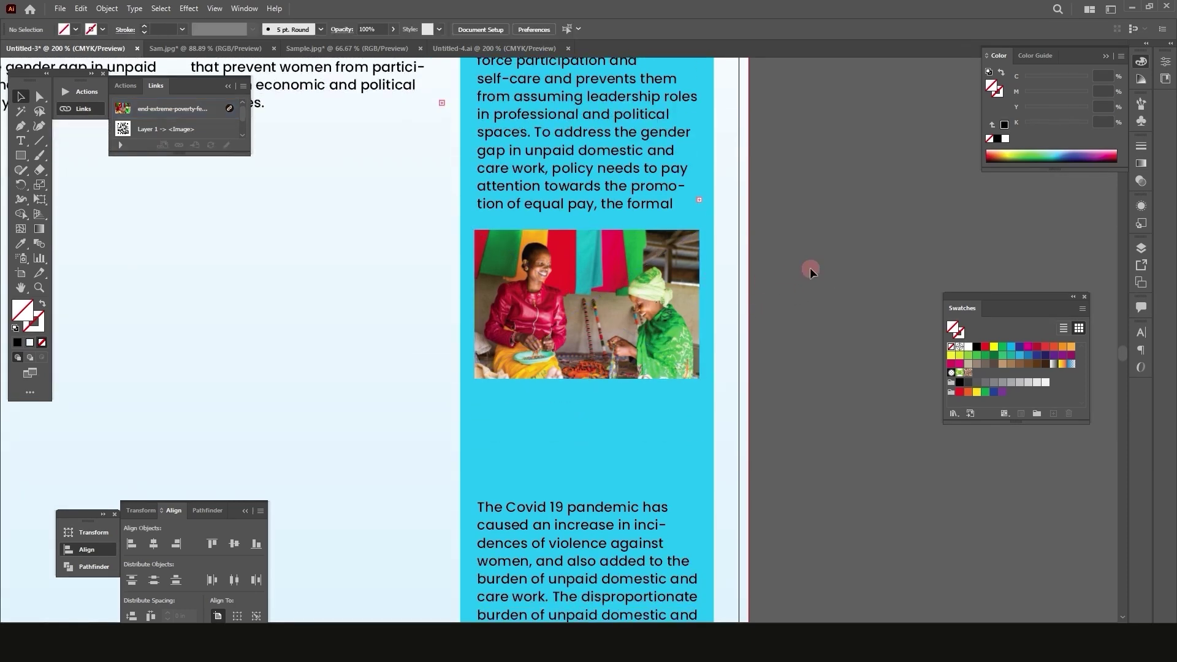
{"action": "left_click", "coordinate": [21, 155]}
{"action": "scroll", "coordinate": [493, 337], "scroll_direction": "up", "scroll_amount": 2}
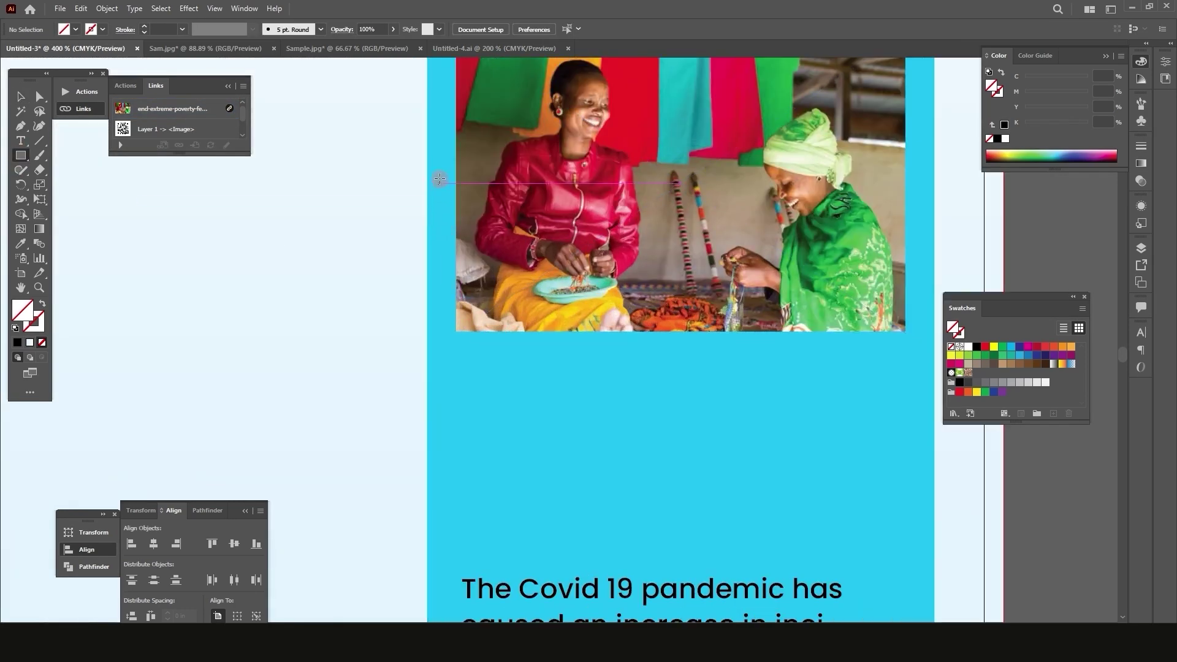
{"action": "left_click_drag", "start_coordinate": [440, 146], "coordinate": [919, 350]}
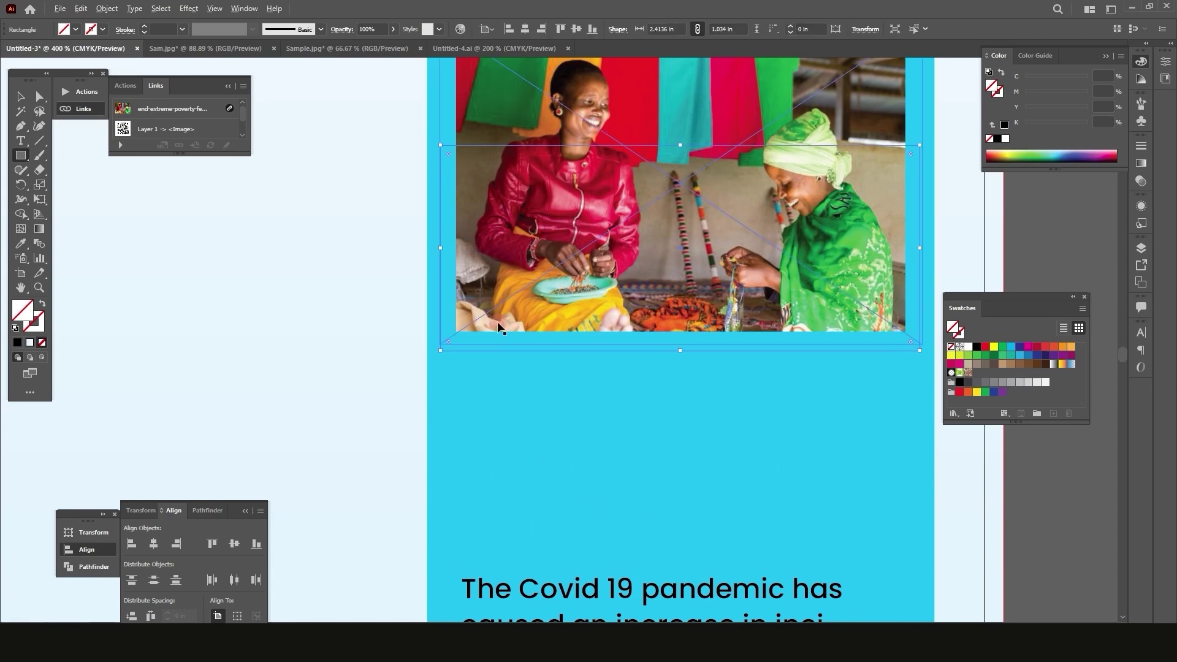
{"action": "scroll", "coordinate": [472, 330], "scroll_direction": "down", "scroll_amount": 1}
{"action": "left_click", "coordinate": [1006, 139]}
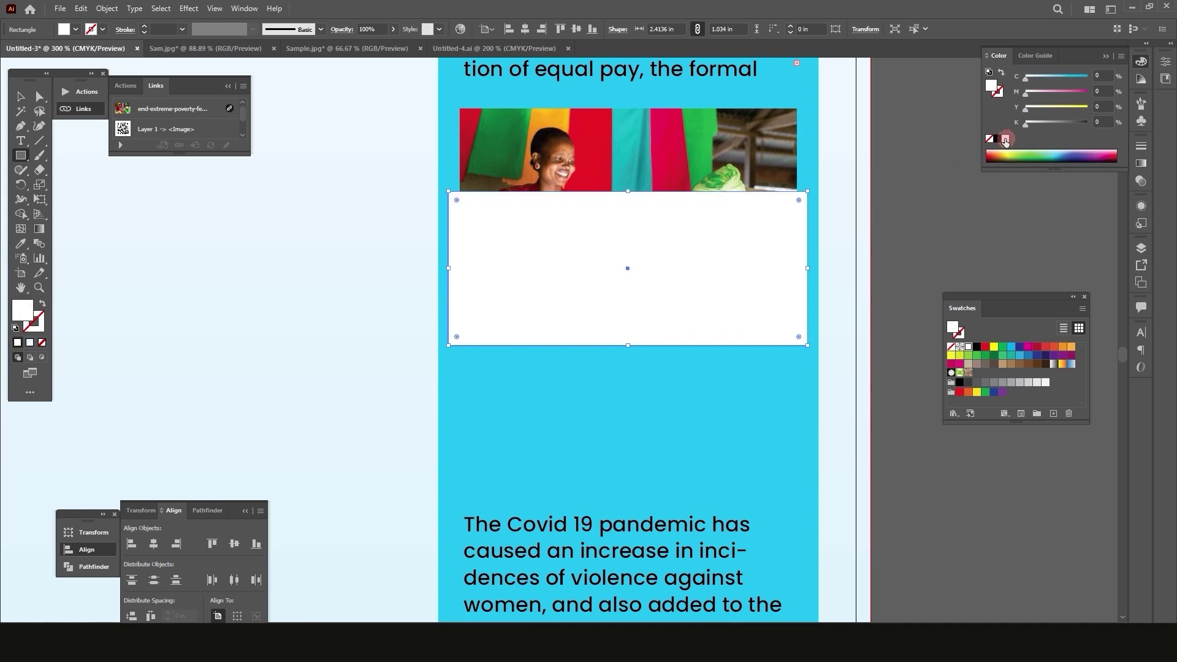
Stack the white rectangle behind the sidebar photo and lower its upper edge so it frames only the photo's lower part
{"action": "left_click", "coordinate": [20, 96]}
{"action": "left_click", "coordinate": [517, 163]}
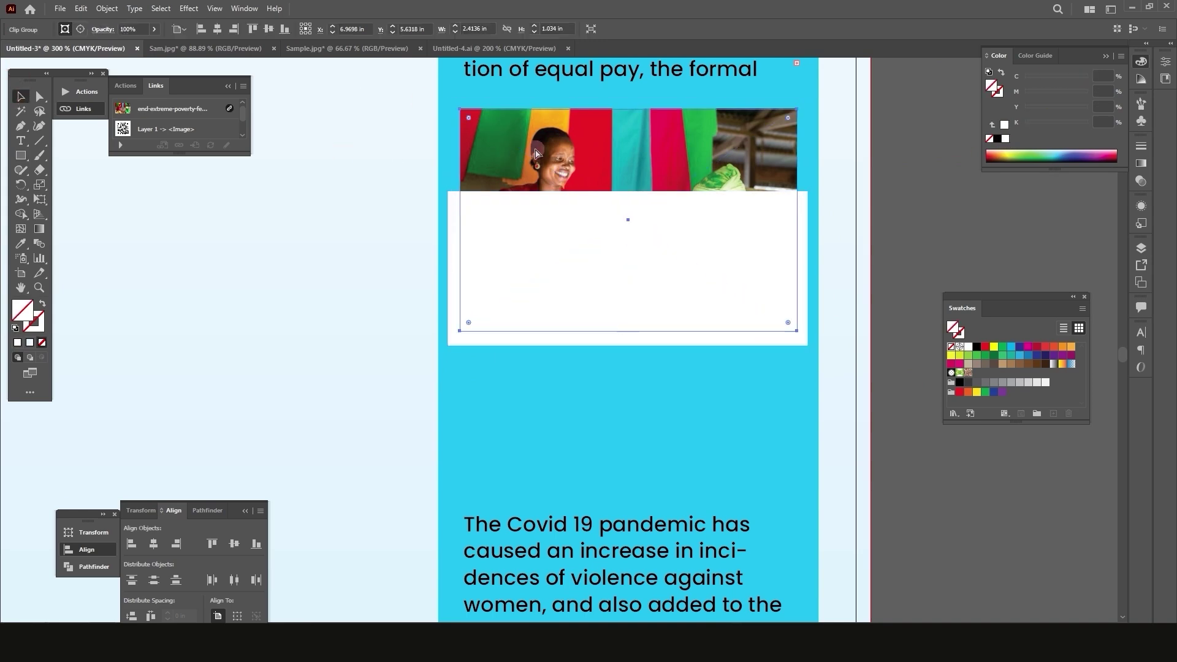
{"action": "key", "text": "ctrl+shift+bracketleft"}
{"action": "scroll", "coordinate": [605, 261], "scroll_direction": "up", "scroll_amount": 1}
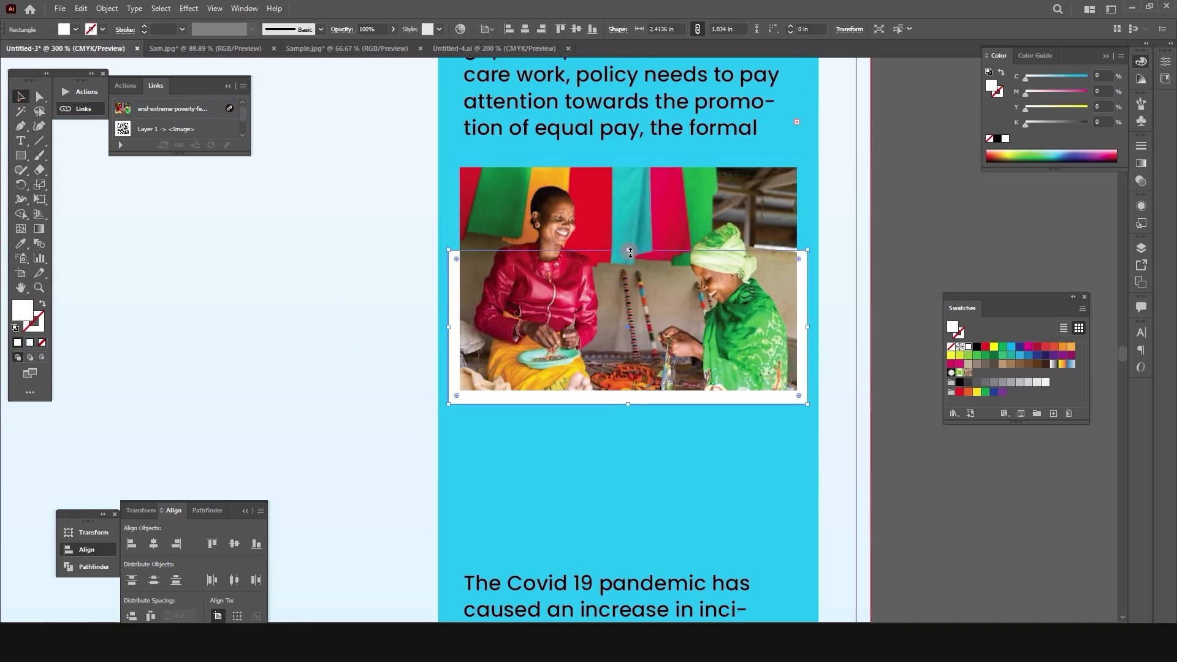
{"action": "left_click", "coordinate": [888, 361]}
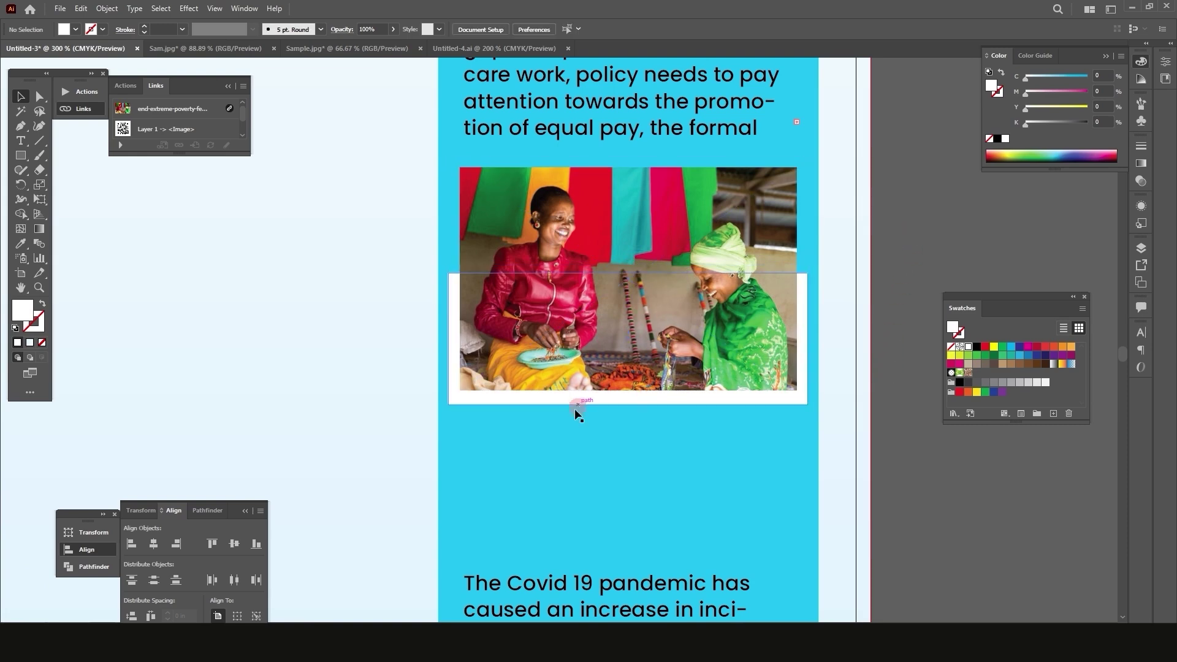
{"action": "scroll", "coordinate": [575, 409], "scroll_direction": "down", "scroll_amount": 1}
{"action": "left_click", "coordinate": [612, 366]}
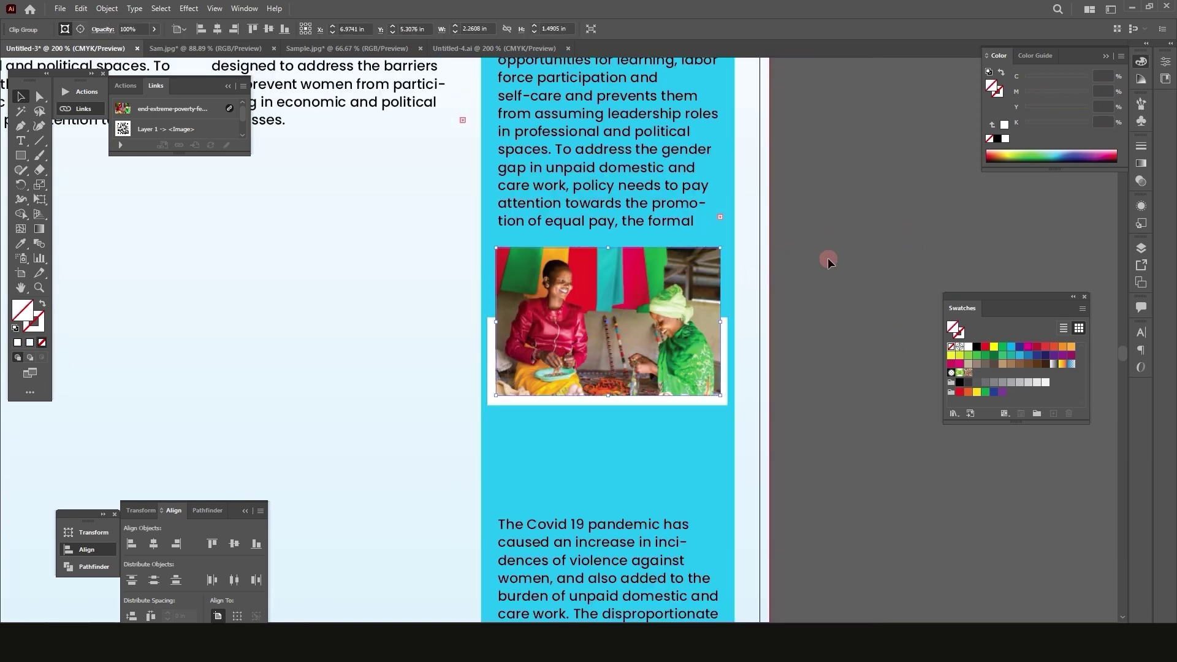
{"action": "left_click", "coordinate": [827, 258]}
Replace the linked image inside the sidebar photo's clipping frame with climate-and-poverty-fet-600x400.jpg
{"action": "left_click", "coordinate": [40, 96]}
{"action": "left_click", "coordinate": [658, 334]}
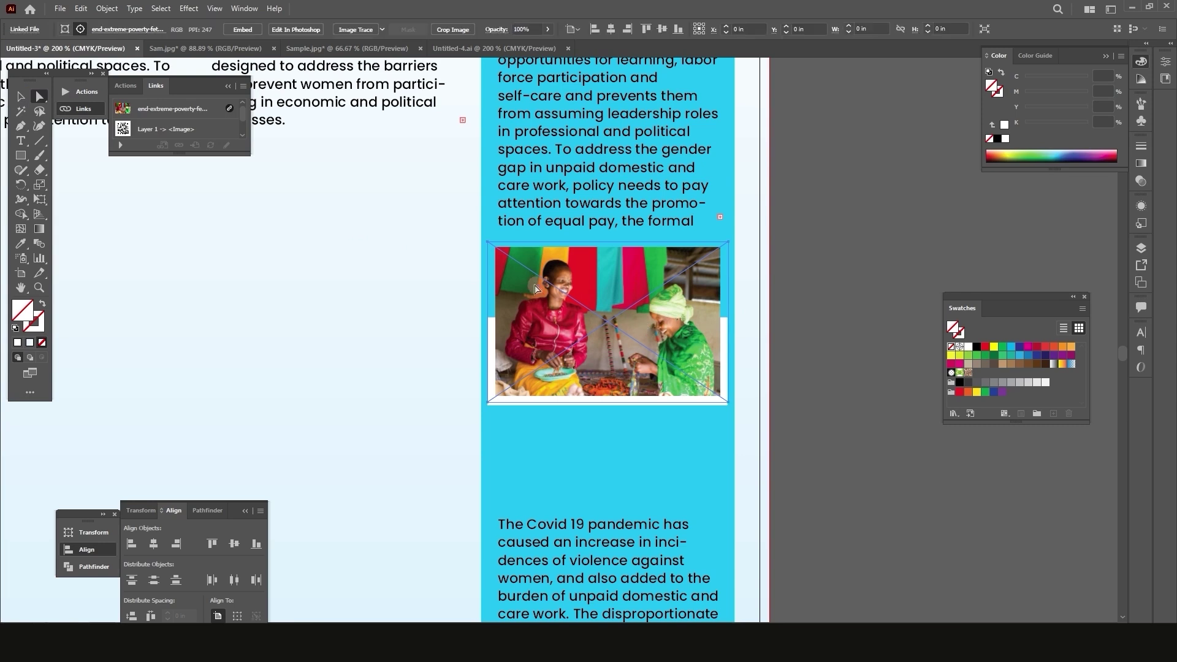
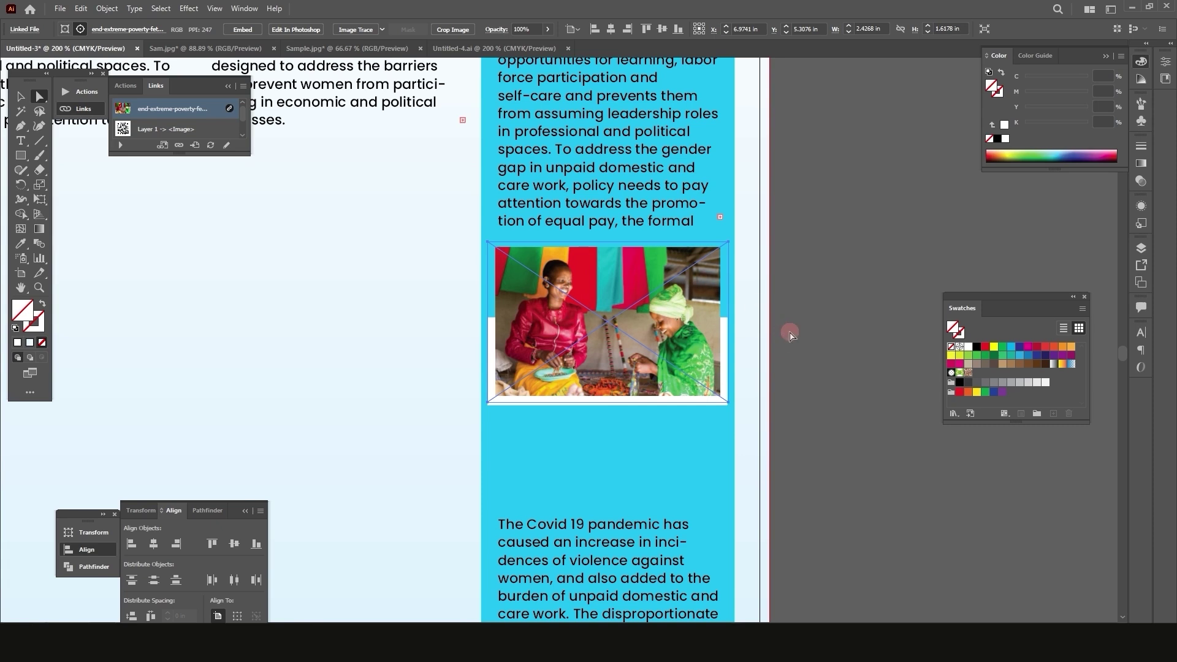
{"action": "left_click", "coordinate": [806, 306]}
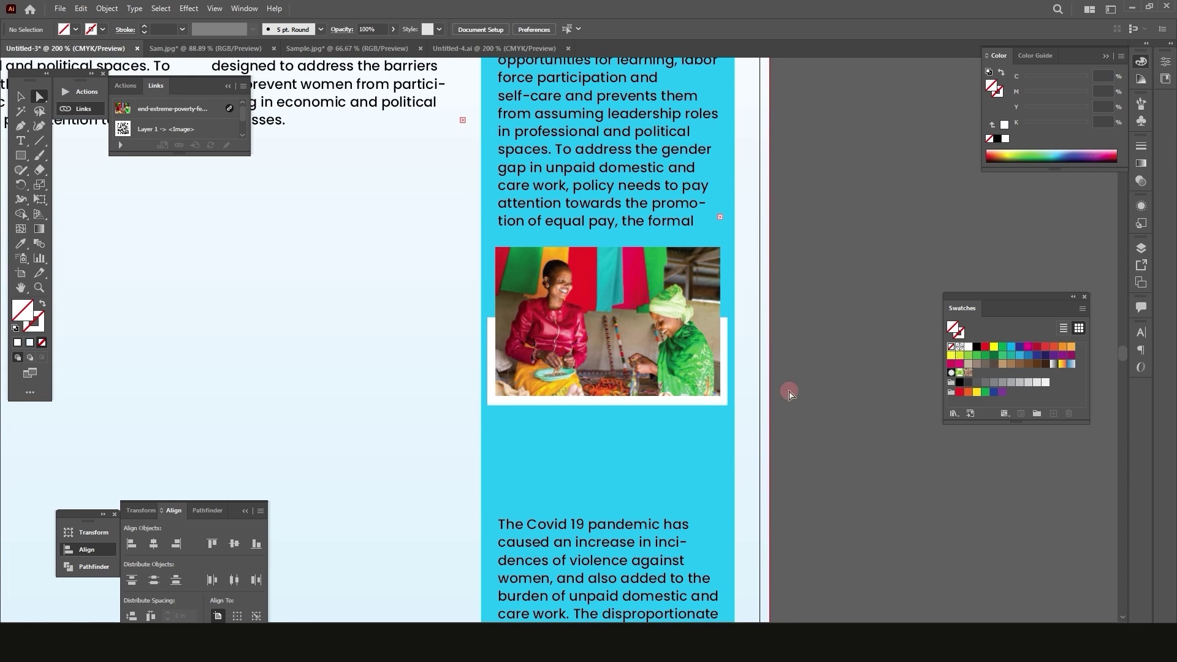
{"action": "left_click", "coordinate": [591, 329]}
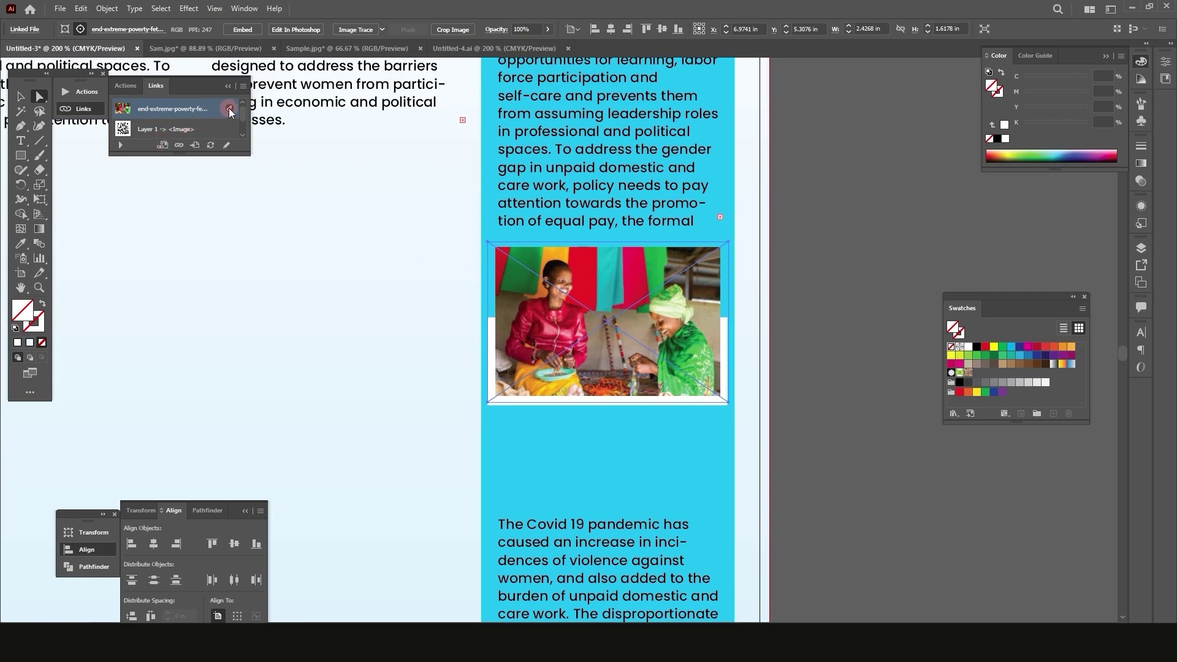
{"action": "left_click", "coordinate": [184, 129]}
{"action": "left_click", "coordinate": [181, 145]}
{"action": "double_click", "coordinate": [182, 145]}
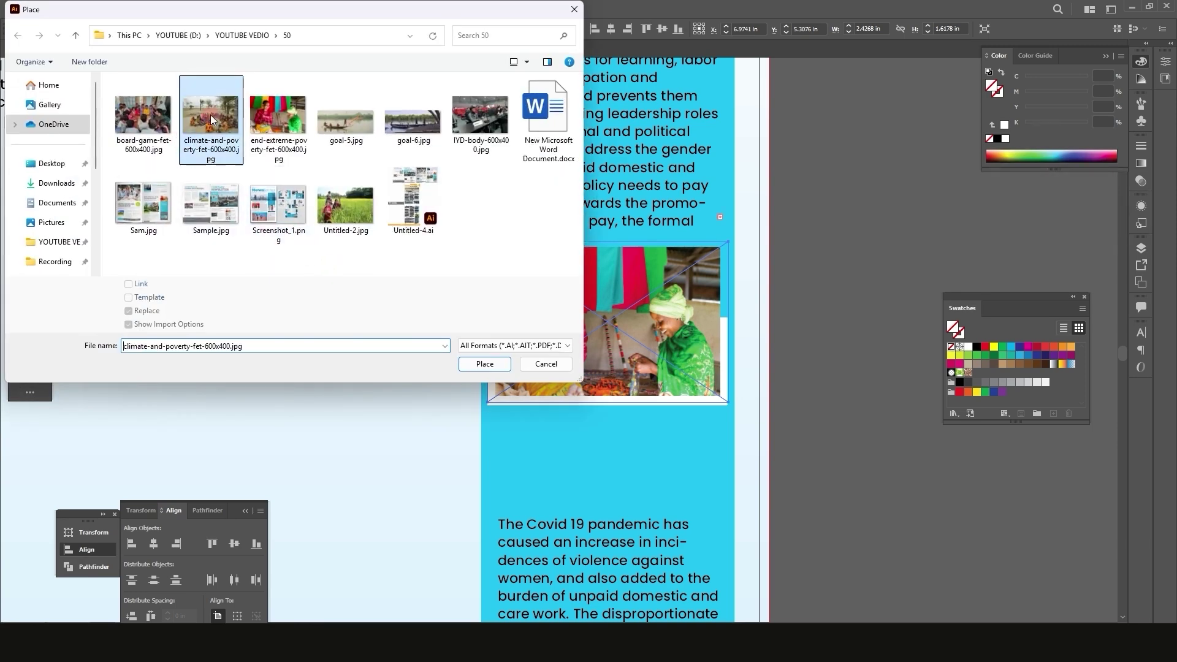
{"action": "left_click", "coordinate": [67, 75]}
Enlarge the replaced image inside its clipping frame to about 3.02 by 2.02 in and shift it slightly to the right
{"action": "left_click", "coordinate": [21, 96]}
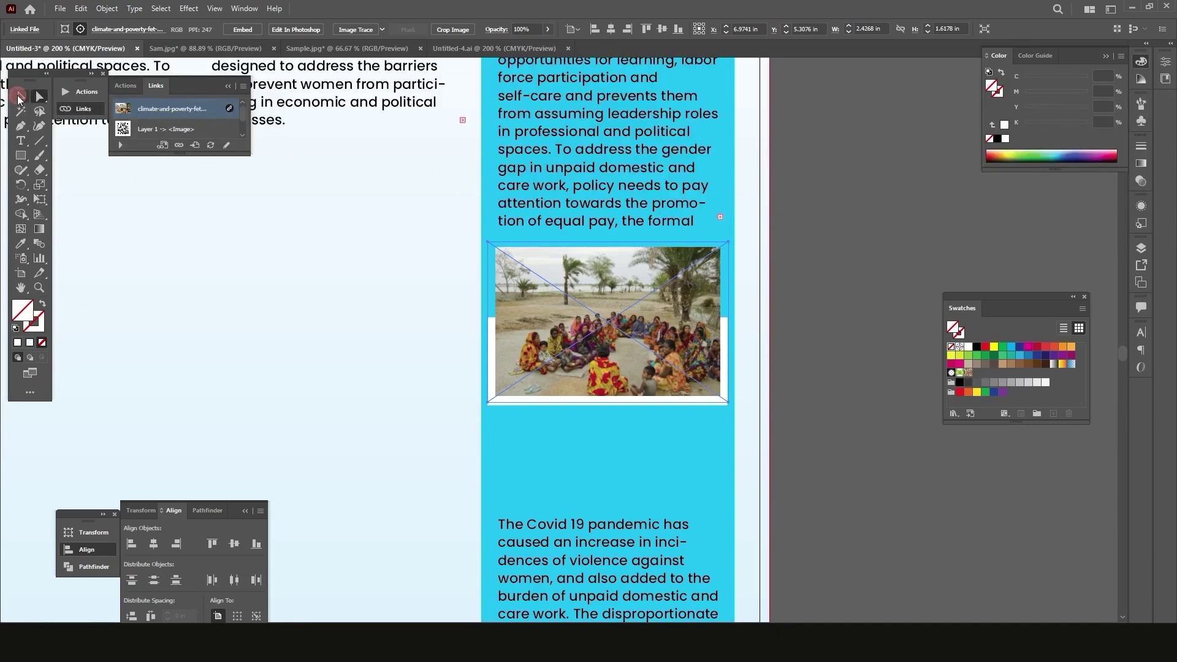
{"action": "left_click_drag", "start_coordinate": [487, 242], "coordinate": [442, 198]}
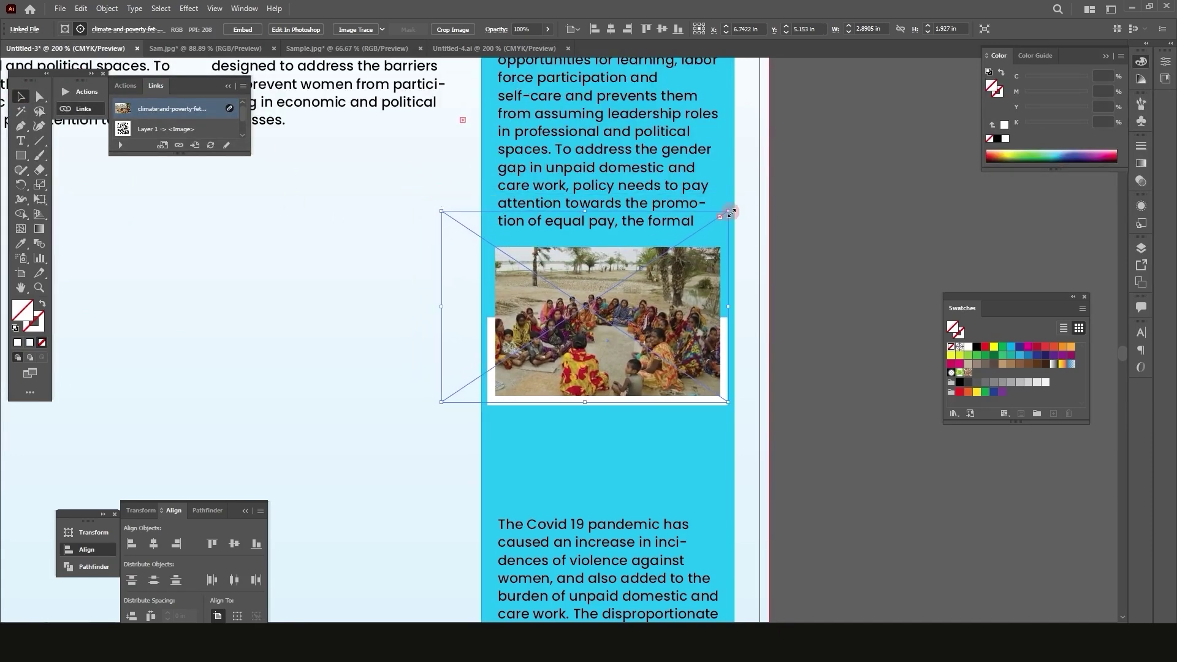
{"action": "left_click_drag", "start_coordinate": [729, 209], "coordinate": [742, 202]}
{"action": "left_click", "coordinate": [38, 96]}
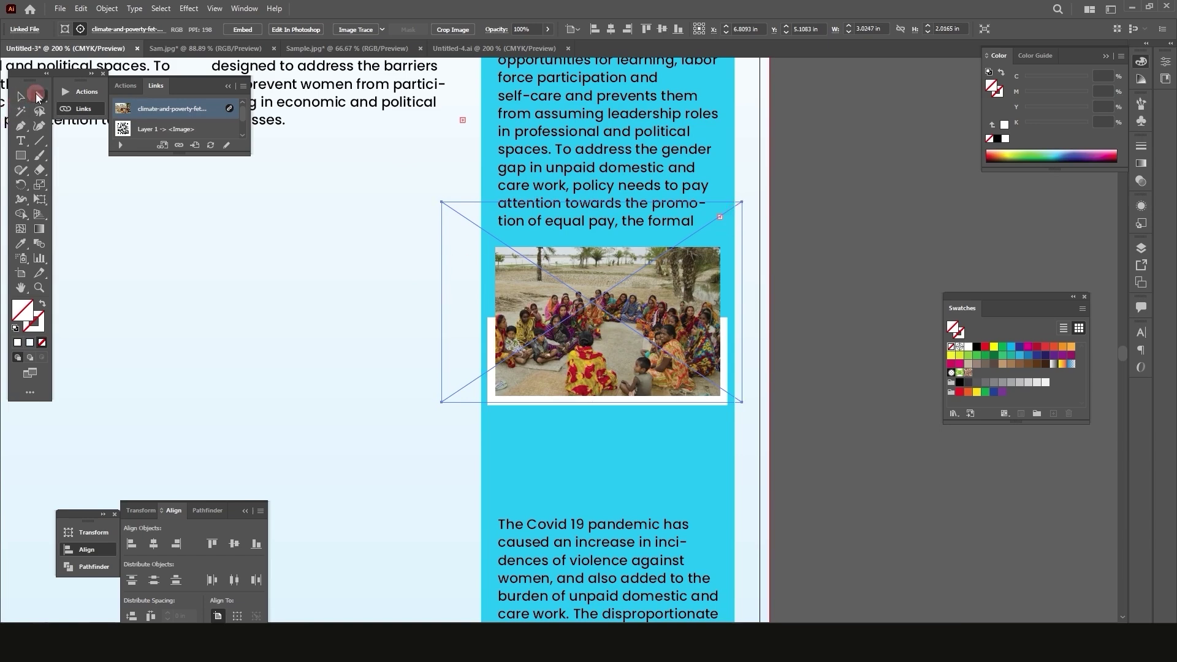
{"action": "scroll", "coordinate": [562, 299], "scroll_direction": "up", "scroll_amount": 1}
{"action": "mouse_move", "coordinate": [706, 325]}
{"action": "left_mouse_down"}
{"action": "mouse_move", "coordinate": [693, 325]}
{"action": "mouse_move", "coordinate": [703, 329]}
{"action": "left_mouse_up"}
{"action": "scroll", "coordinate": [693, 324], "scroll_direction": "down", "scroll_amount": 1}
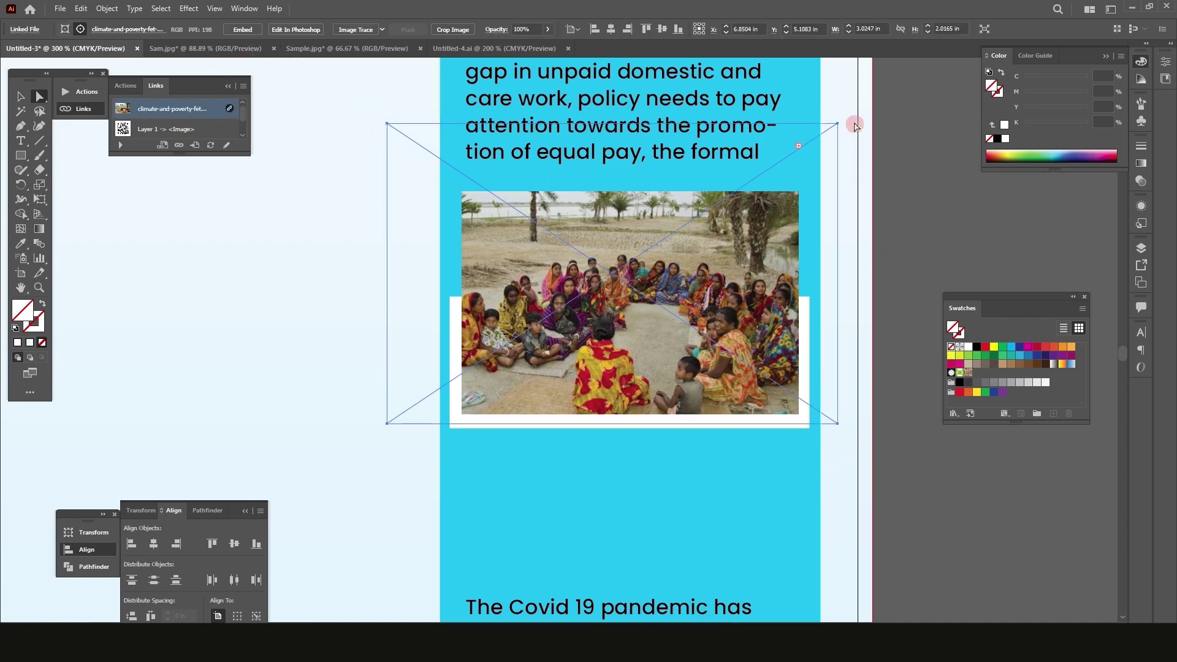
Embed the climate-and-poverty image in the document and check the sidebar photo's link status
{"action": "left_click", "coordinate": [241, 31]}
{"action": "key", "text": "ctrl+minus"}
{"action": "key", "text": "ctrl+minus"}
{"action": "left_click", "coordinate": [836, 298]}
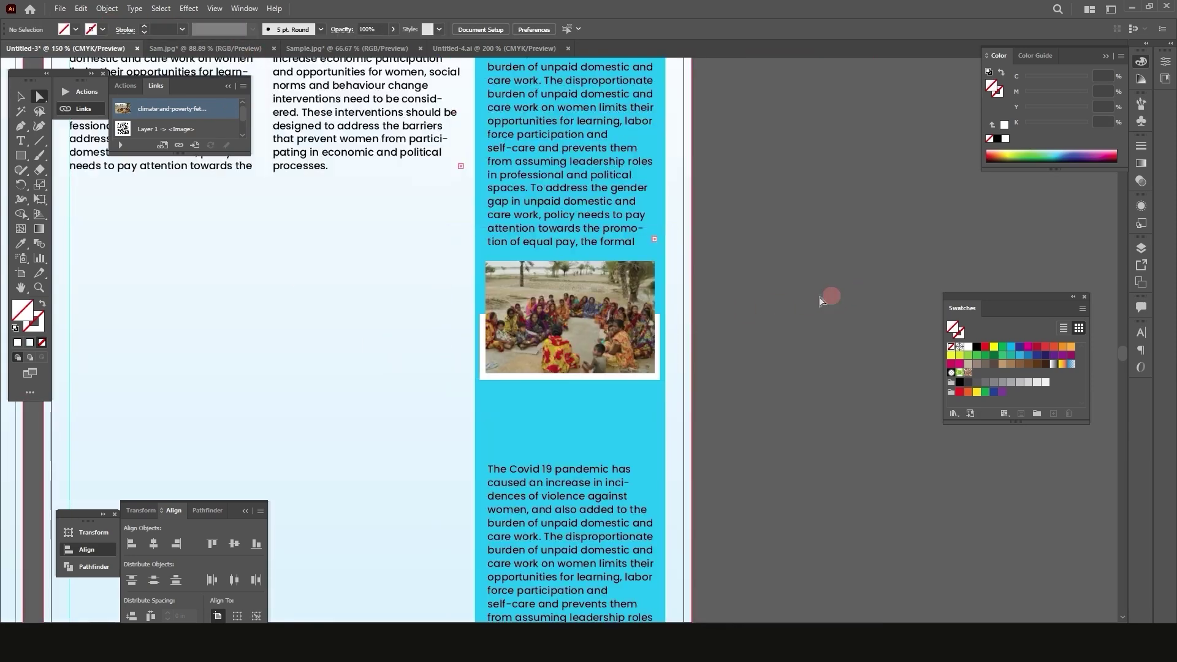
{"action": "left_click", "coordinate": [558, 319]}
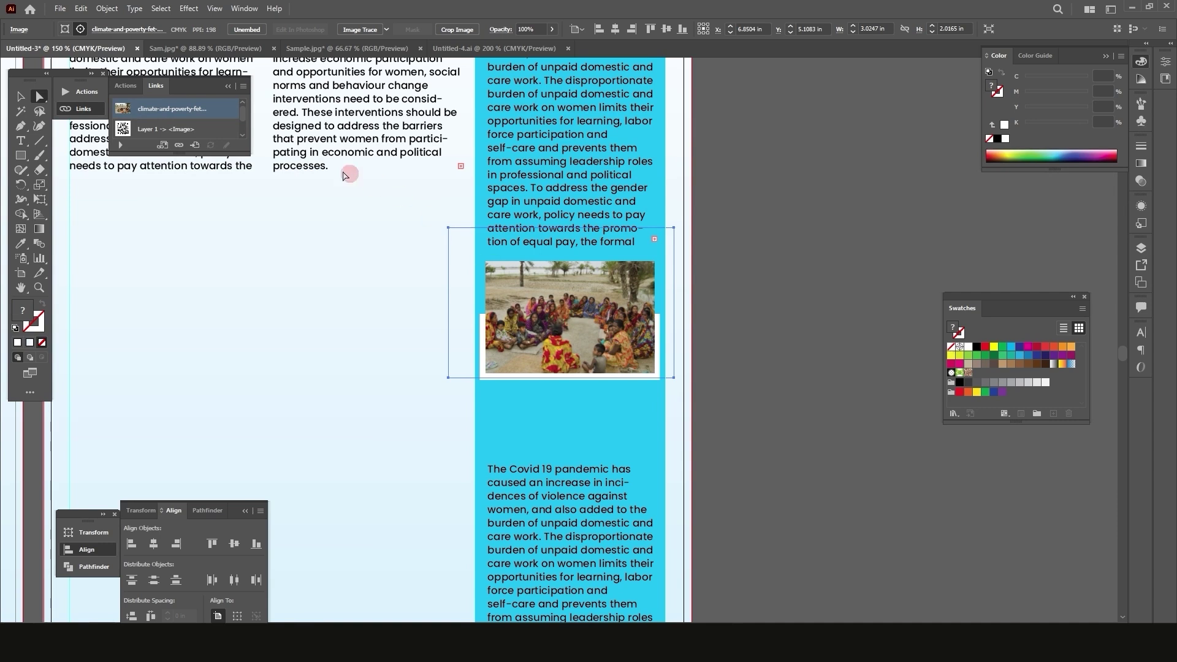
{"action": "left_click", "coordinate": [179, 146]}
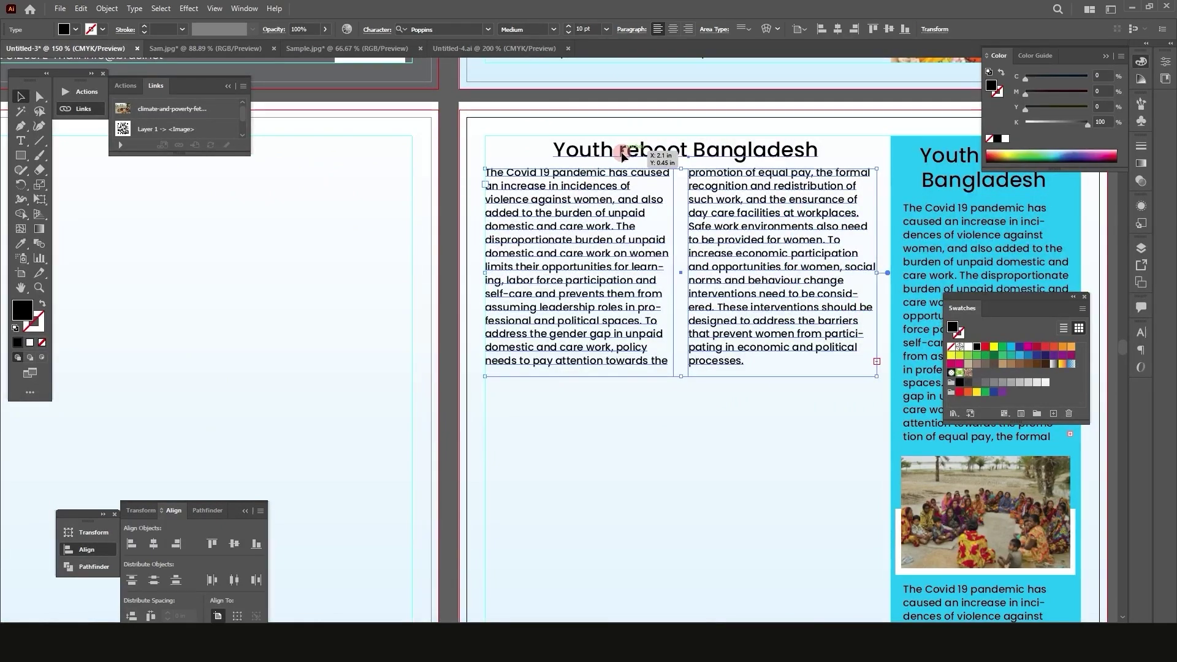
Duplicate the main heading and its two-column article straight down, placing the copies just below the first article
{"action": "left_click", "coordinate": [679, 154], "text": "shift"}
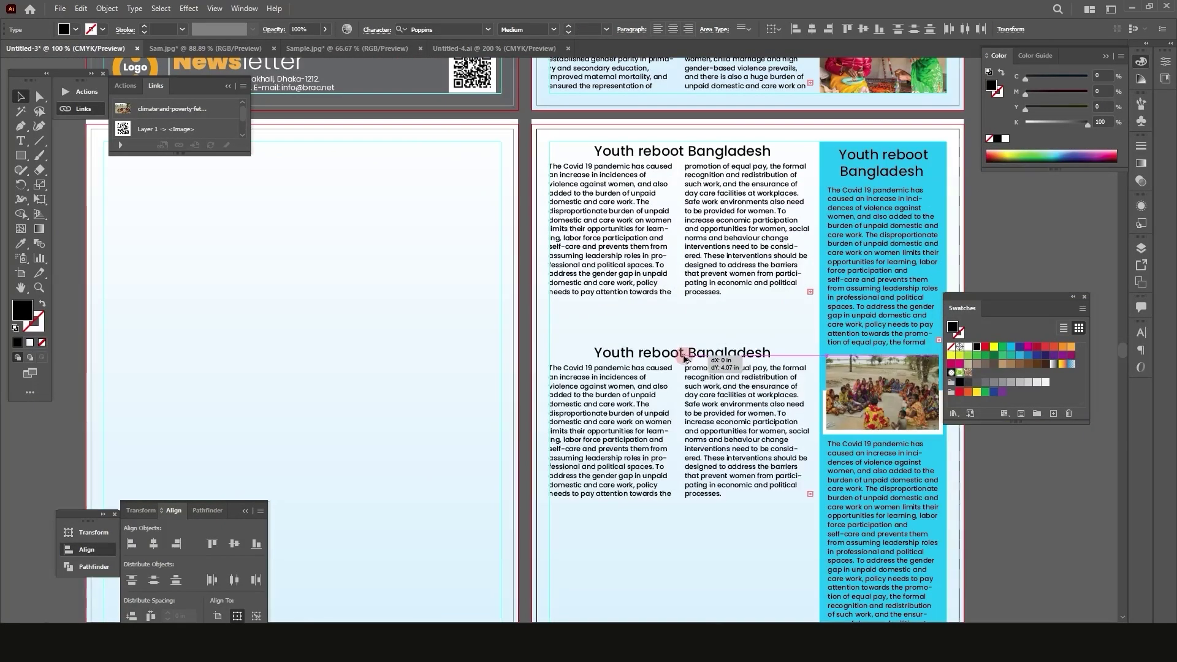
{"action": "left_click_drag", "start_coordinate": [688, 357], "coordinate": [694, 323]}
{"action": "scroll", "coordinate": [695, 322], "scroll_direction": "down", "scroll_amount": 1}
{"action": "scroll", "coordinate": [687, 323], "scroll_direction": "down", "scroll_amount": 3}
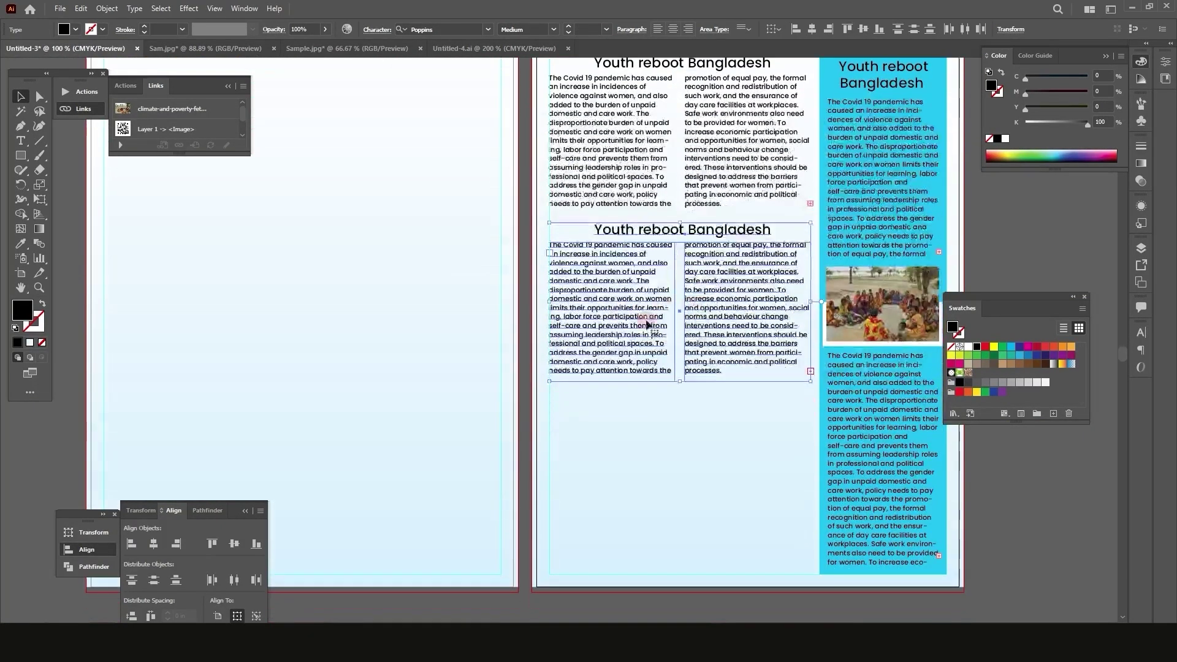
{"action": "scroll", "coordinate": [615, 355], "scroll_direction": "down", "scroll_amount": 2}
{"action": "left_click", "coordinate": [725, 550]}
{"action": "scroll", "coordinate": [675, 315], "scroll_direction": "up", "scroll_amount": 2}
{"action": "left_click", "coordinate": [675, 314]}
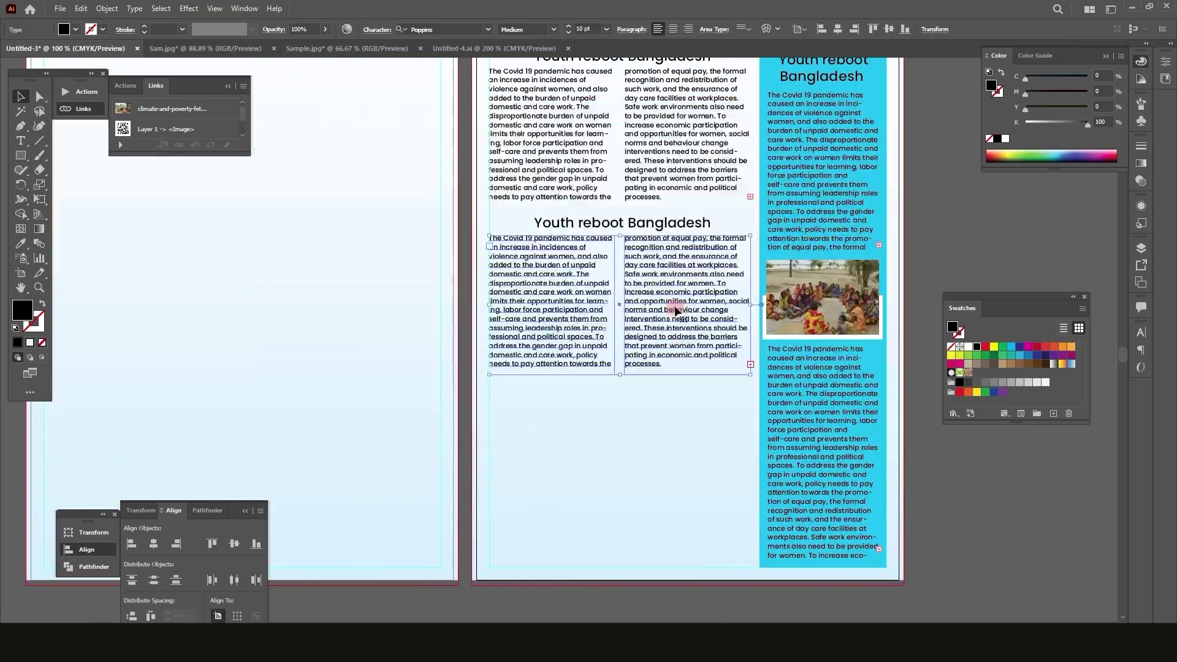
{"action": "scroll", "coordinate": [675, 315], "scroll_direction": "down", "scroll_amount": 1}
{"action": "left_click_drag", "start_coordinate": [621, 346], "coordinate": [632, 521]}
{"action": "key", "text": "ctrl+z"}
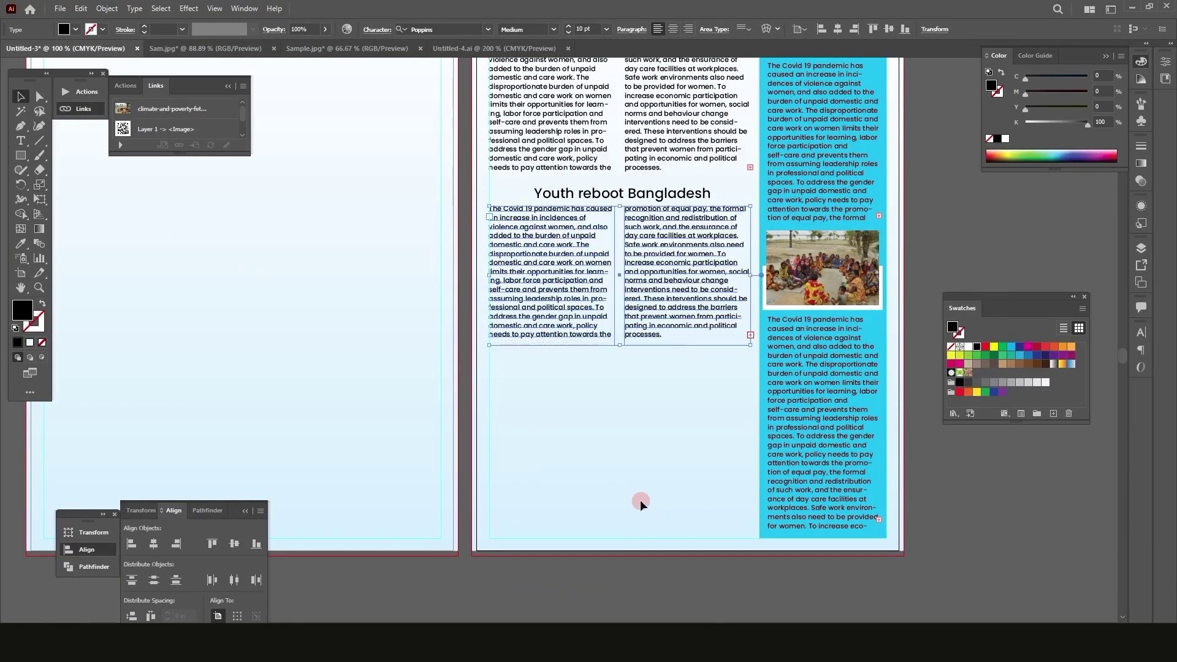
Paste the full text of the source document into the lower two-column article and extend its frame down to the page margin
{"action": "mouse_move", "coordinate": [495, 638]}
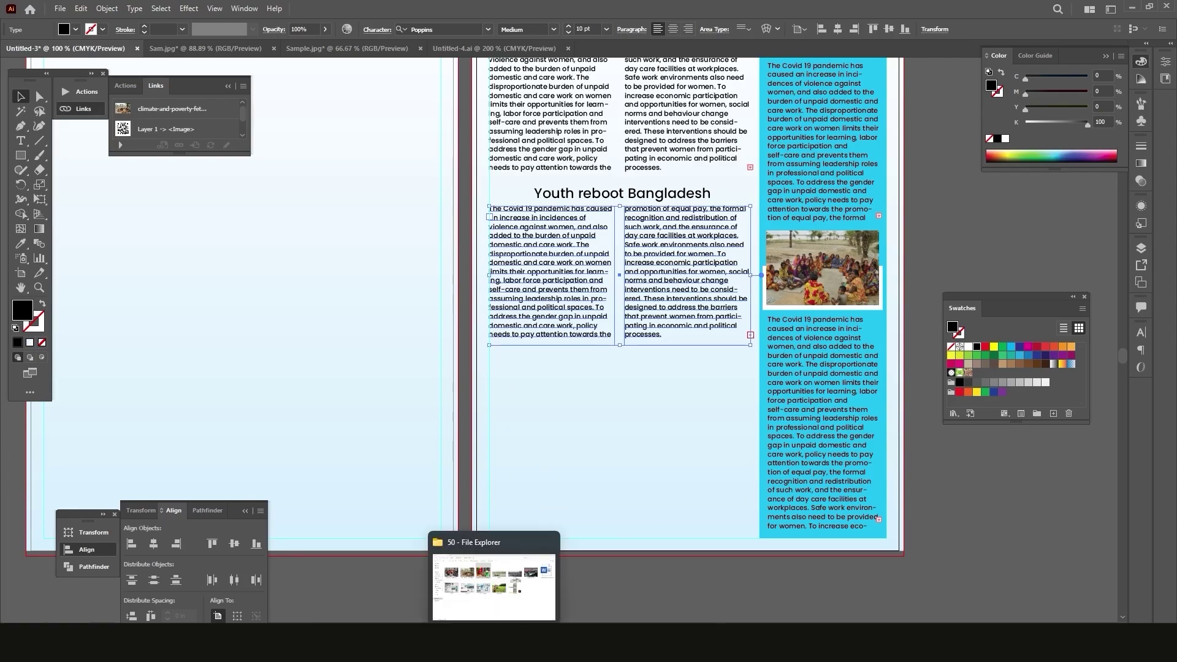
{"action": "left_click", "coordinate": [545, 642]}
{"action": "key", "text": "ctrl+a"}
{"action": "key", "text": "ctrl+c"}
{"action": "left_click", "coordinate": [539, 641]}
{"action": "key", "text": "t"}
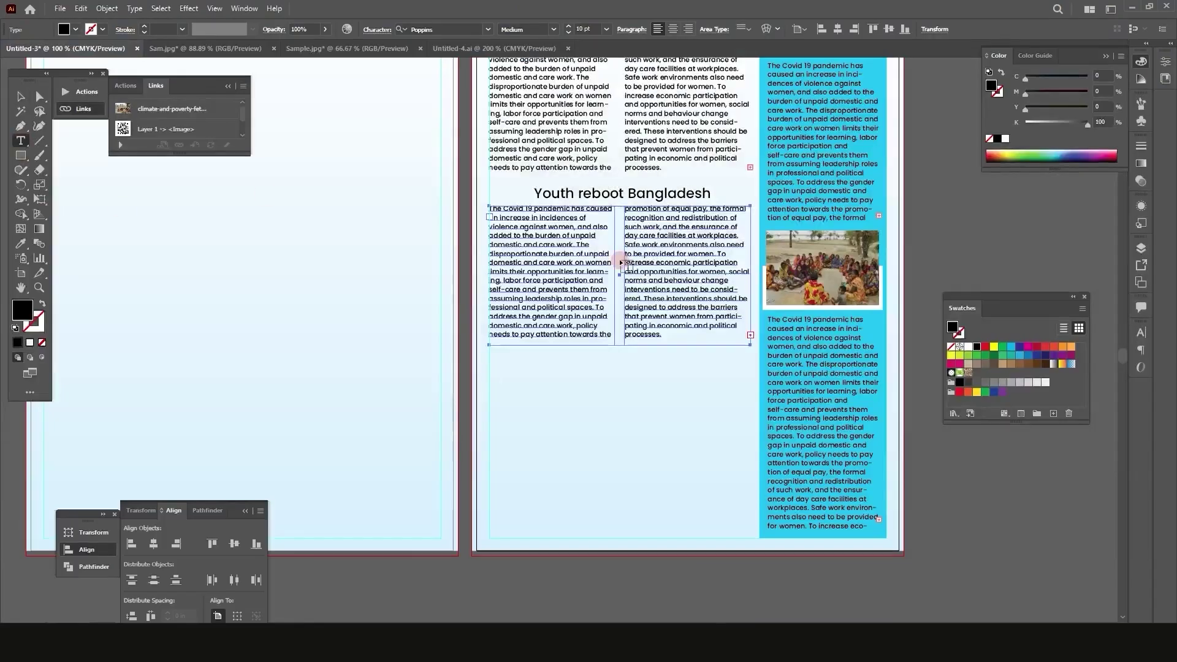
{"action": "key", "text": "ctrl+v"}
{"action": "key", "text": "Escape"}
{"action": "left_click_drag", "start_coordinate": [619, 344], "coordinate": [619, 533]}
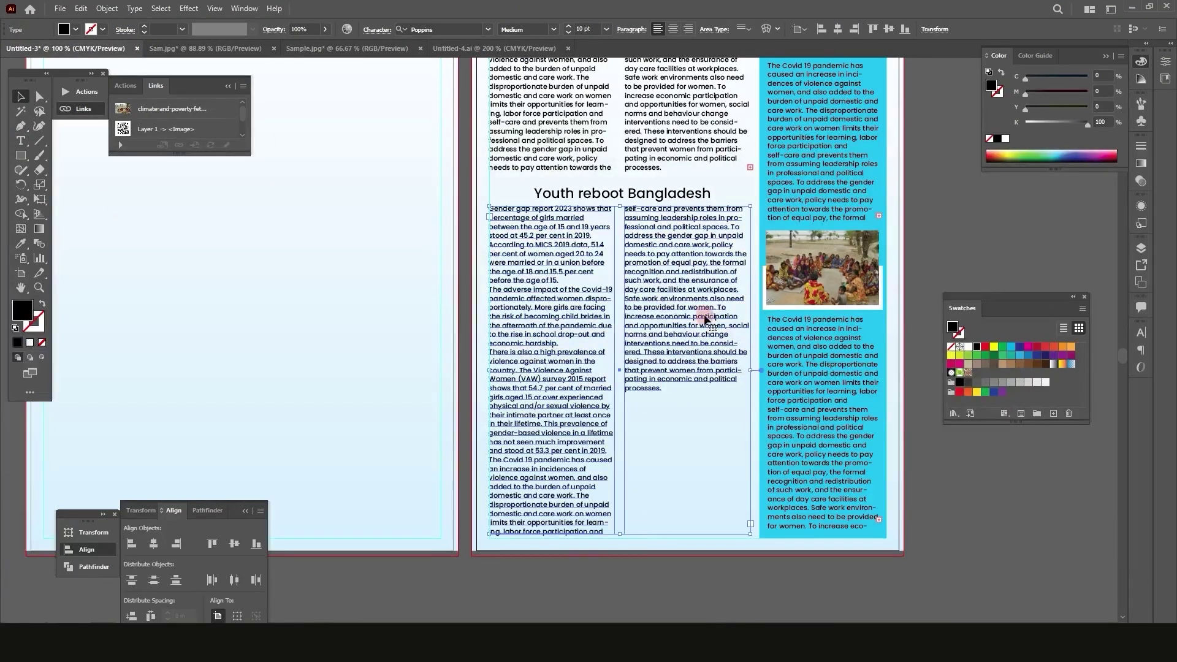
Replace the lower article's heading with "The Global Gender Gap report 2023", copied from the source document
{"action": "left_click", "coordinate": [21, 142]}
{"action": "left_click", "coordinate": [545, 641]}
{"action": "scroll", "coordinate": [580, 356], "scroll_direction": "up", "scroll_amount": 6}
{"action": "left_click_drag", "start_coordinate": [359, 347], "coordinate": [586, 348]}
{"action": "key", "text": "ctrl+c"}
{"action": "left_click", "coordinate": [540, 641]}
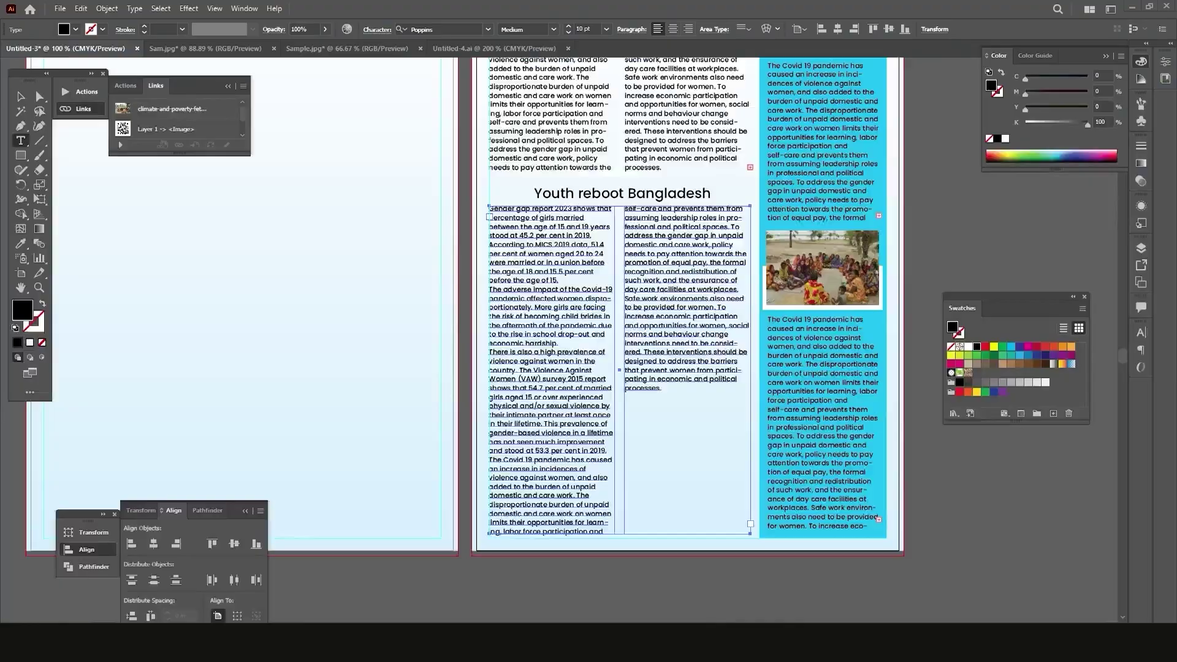
{"action": "left_click_drag", "start_coordinate": [533, 194], "coordinate": [917, 195]}
{"action": "key", "text": "ctrl+v"}
{"action": "scroll", "coordinate": [625, 197], "scroll_direction": "up", "scroll_amount": 1}
{"action": "key", "text": "BackSpace"}
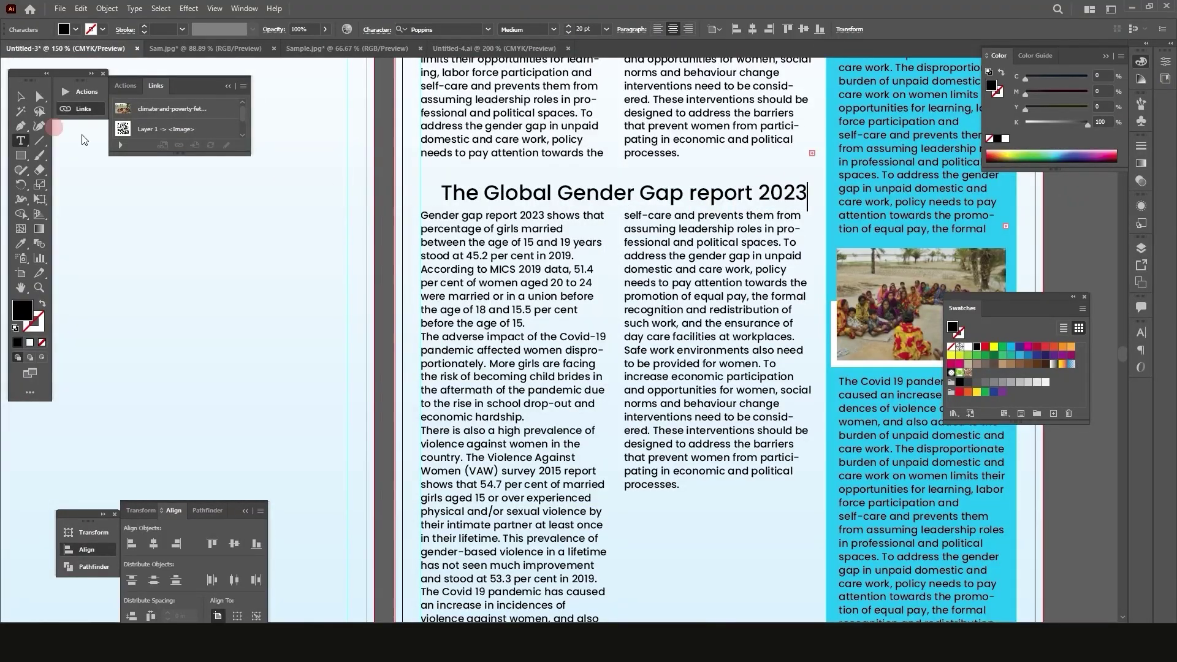
{"action": "left_click", "coordinate": [21, 97]}
{"action": "scroll", "coordinate": [446, 210], "scroll_direction": "down", "scroll_amount": 2}
{"action": "scroll", "coordinate": [466, 239], "scroll_direction": "up", "scroll_amount": 1}
{"action": "left_click", "coordinate": [880, 212]}
{"action": "scroll", "coordinate": [868, 229], "scroll_direction": "up", "scroll_amount": 2}
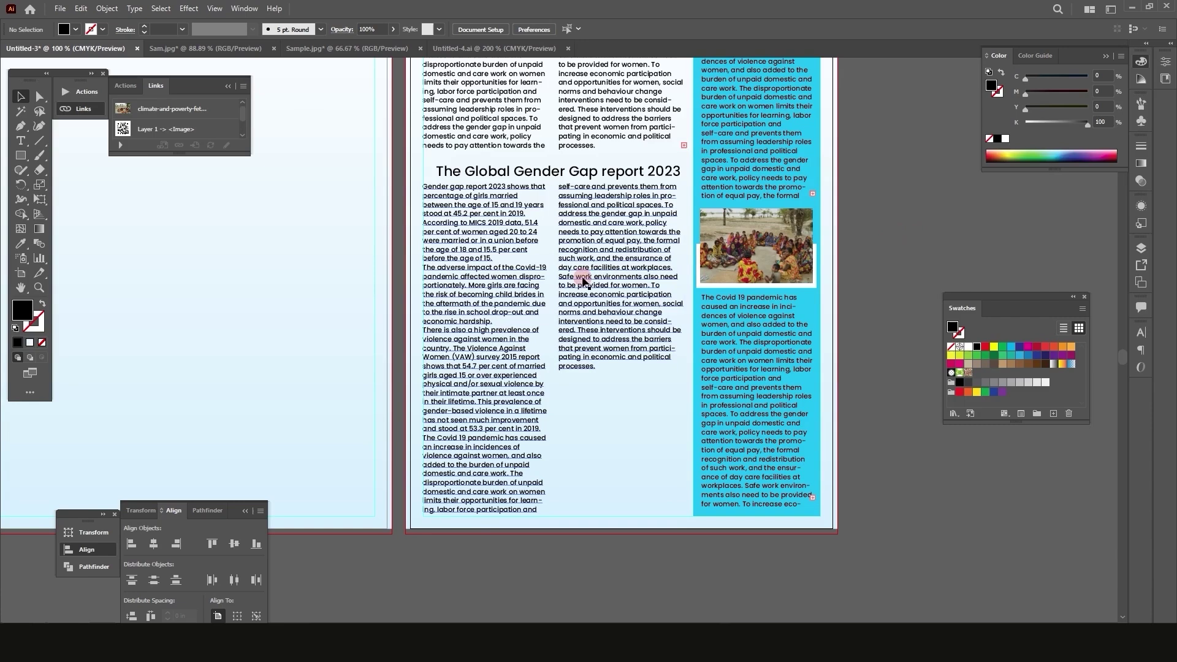
Copy the front page photo of the two women onto the lower article and enlarge it to about 3.54 by 2.34 in
{"action": "key", "text": "ctrl+minus"}
{"action": "scroll", "coordinate": [613, 245], "scroll_direction": "up", "scroll_amount": 3}
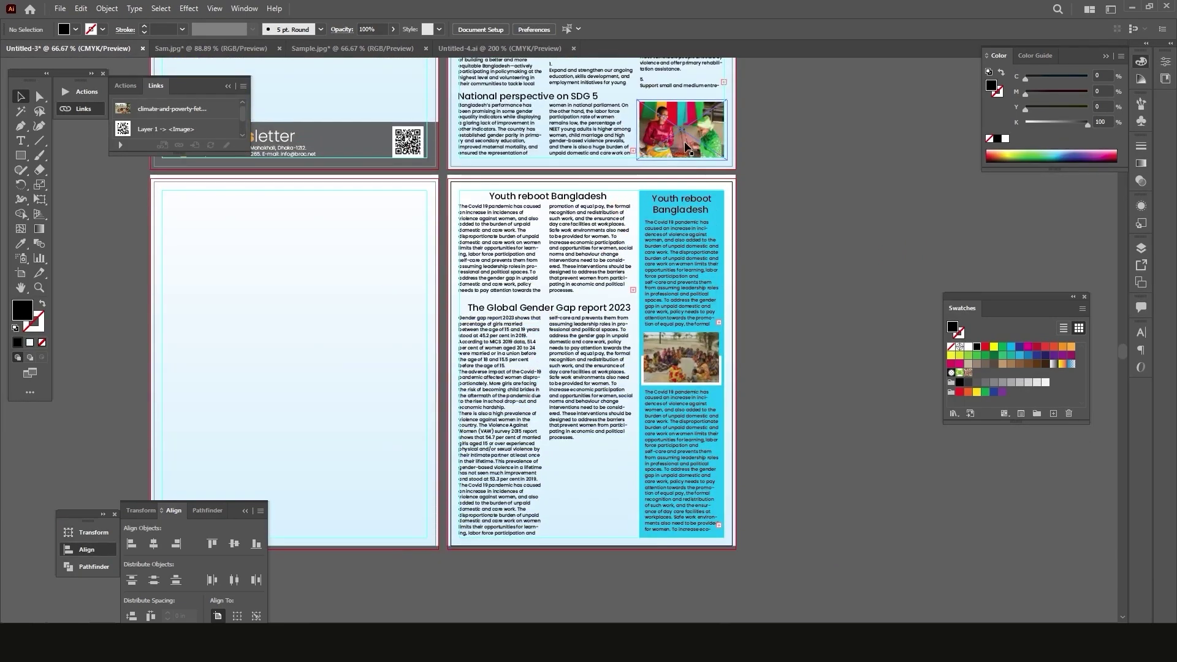
{"action": "left_click", "coordinate": [686, 130]}
{"action": "left_click_drag", "start_coordinate": [686, 127], "coordinate": [616, 439]}
{"action": "key", "text": "ctrl+plus"}
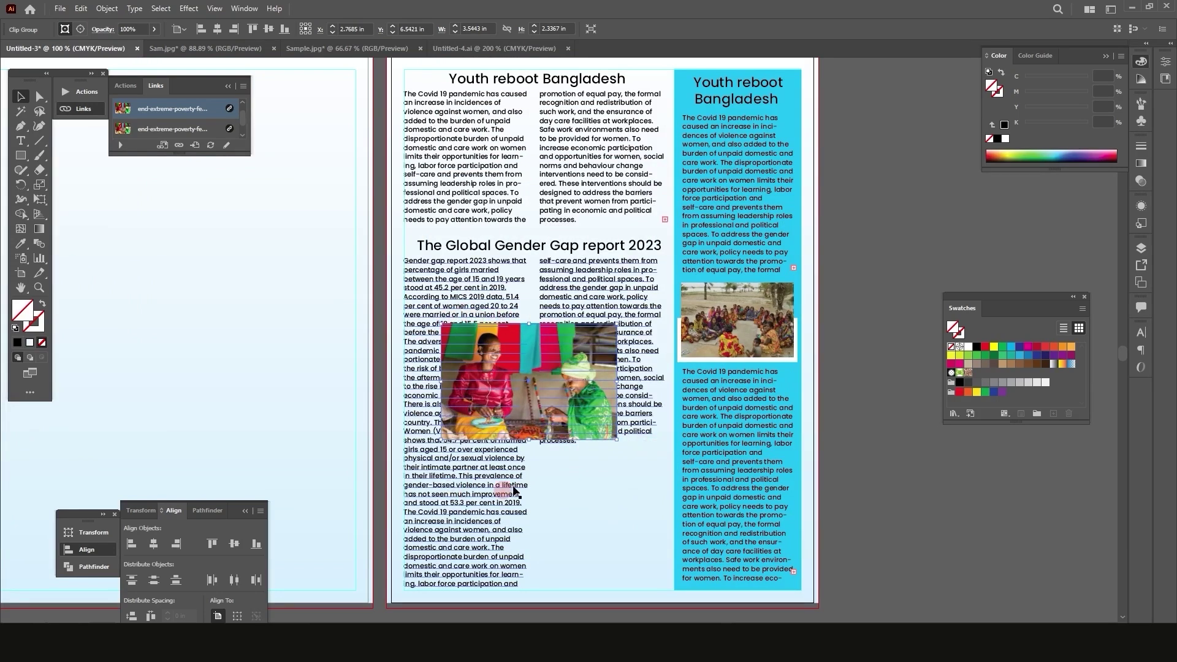
Bring the lower article's text frame in front of the photo of the two women
{"action": "scroll", "coordinate": [555, 329], "scroll_direction": "down", "scroll_amount": 2}
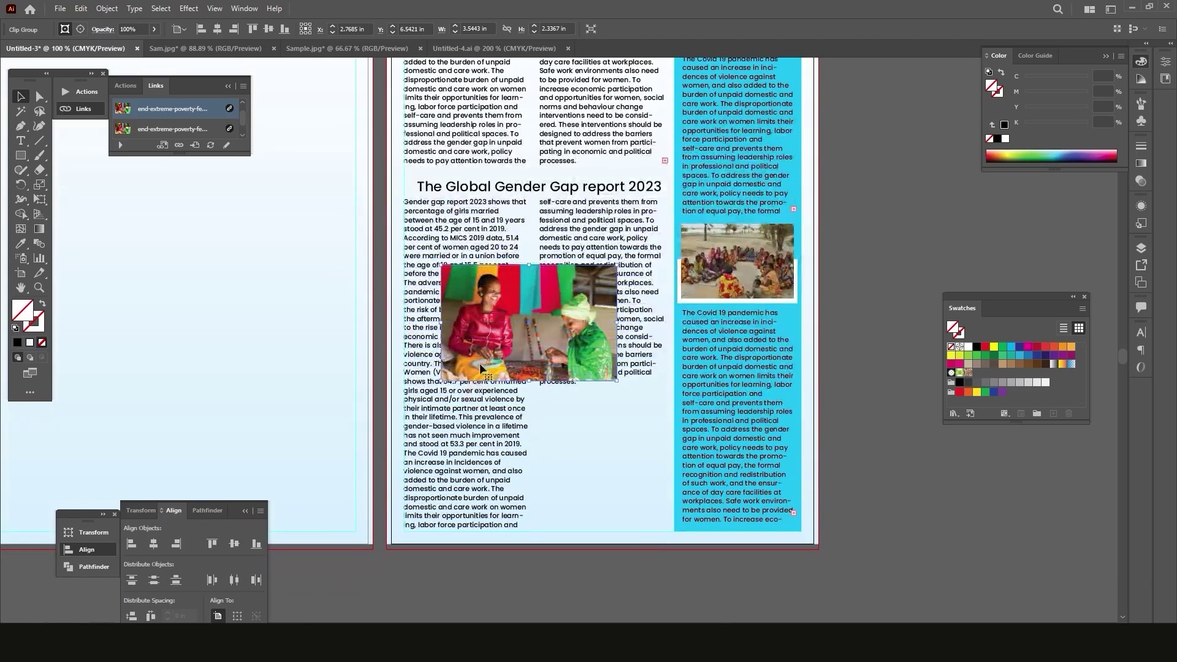
{"action": "left_click", "coordinate": [472, 424]}
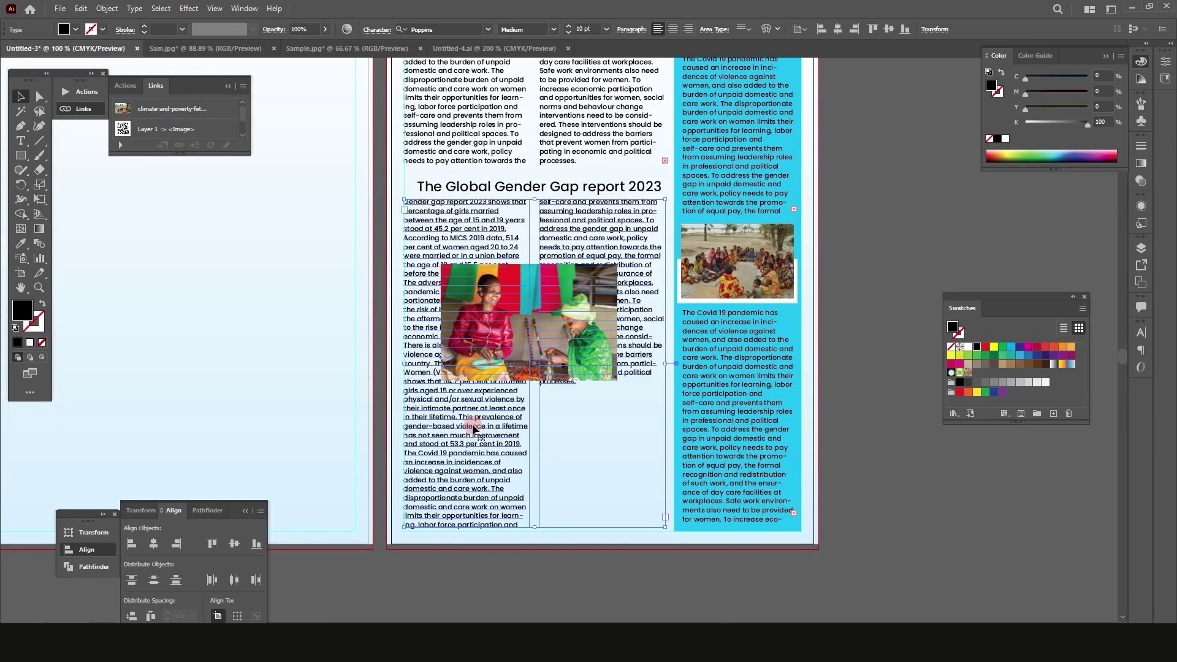
{"action": "key", "text": "ctrl+shift+bracketright"}
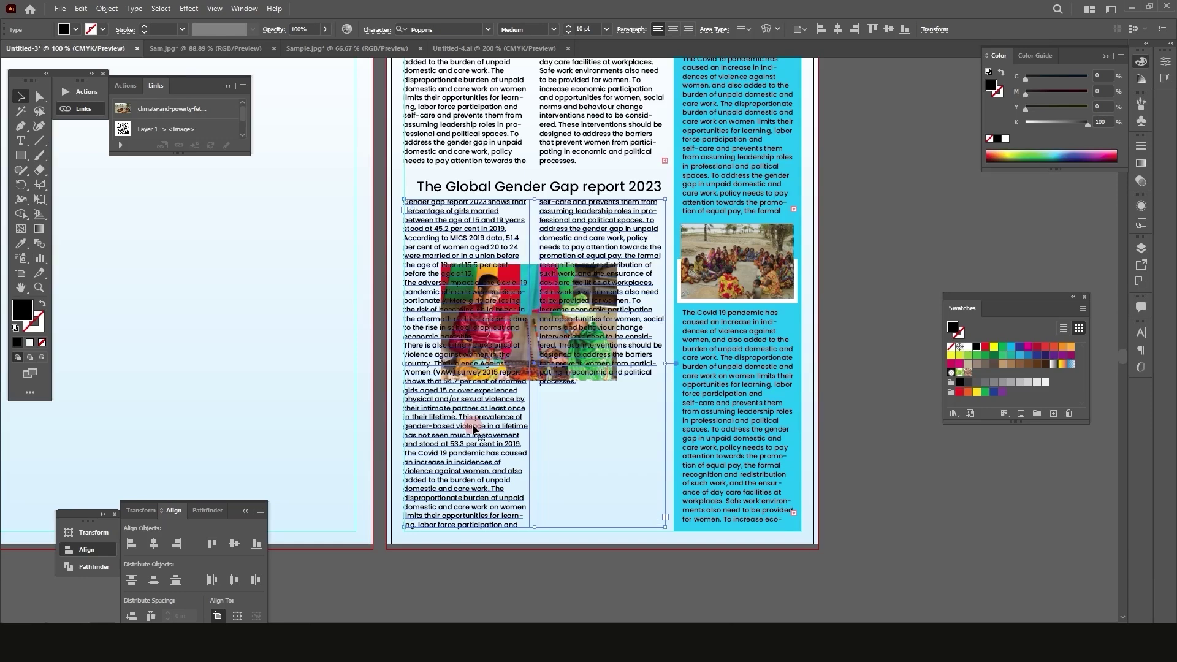
Undo bringing the lower article's text in front of the two women's photo, and make the article text wrap around that photo
{"action": "left_click", "coordinate": [558, 613]}
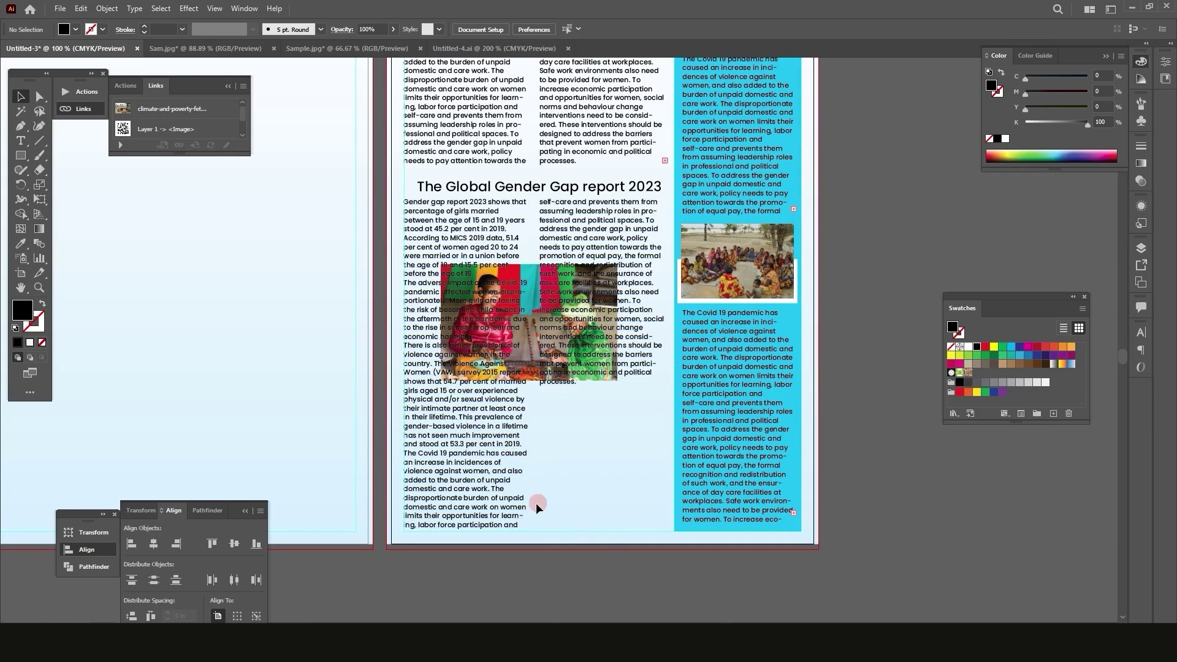
{"action": "key", "text": "ctrl+z"}
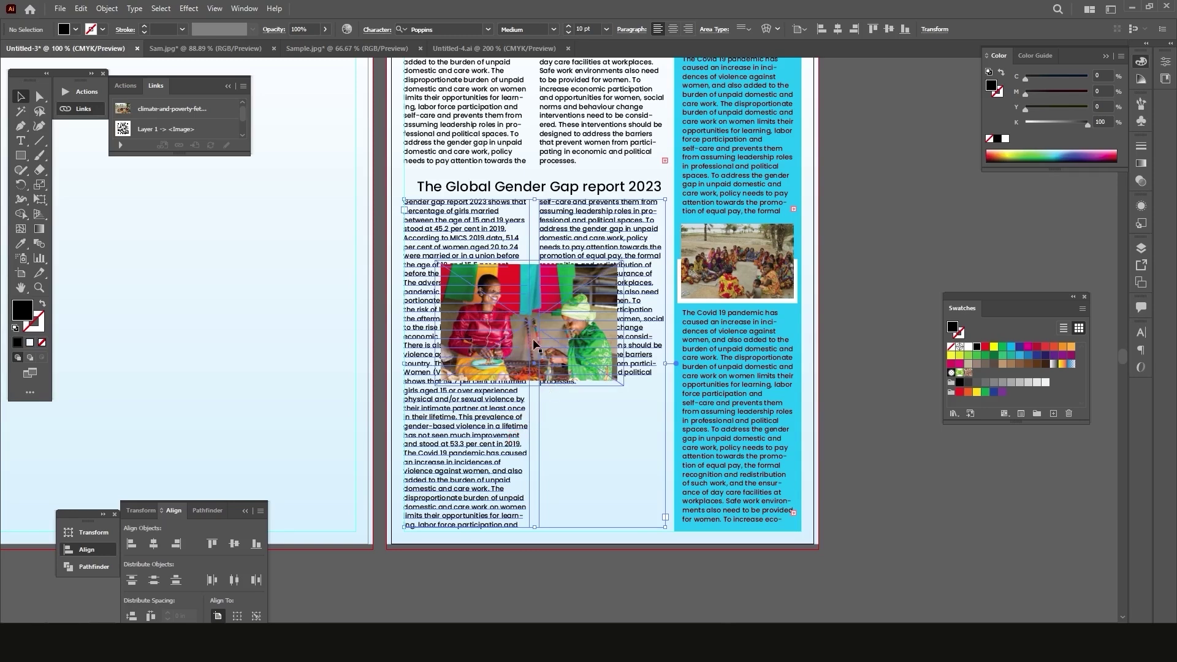
{"action": "left_click", "coordinate": [528, 315]}
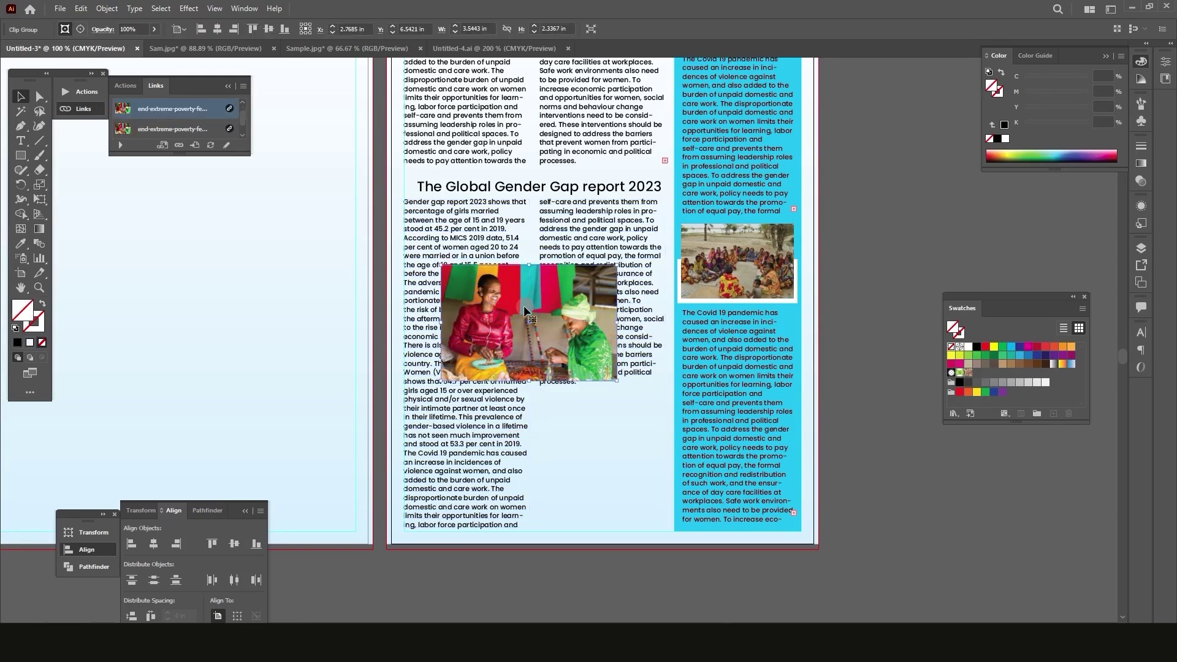
{"action": "left_click", "coordinate": [106, 10]}
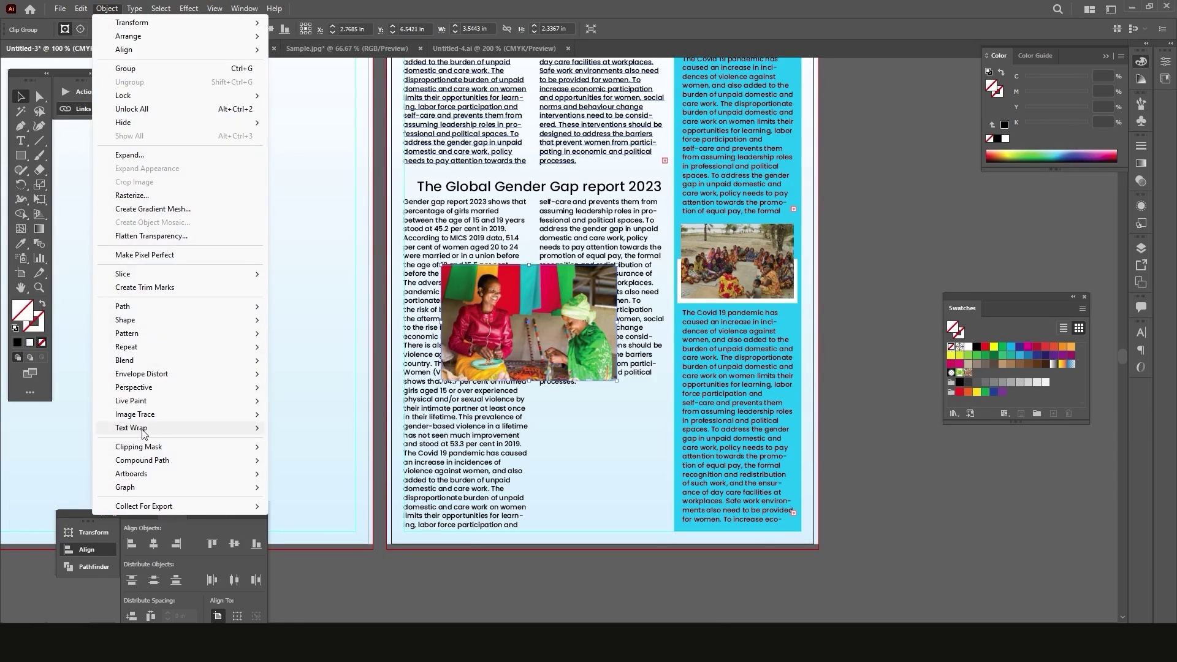
{"action": "mouse_move", "coordinate": [141, 433]}
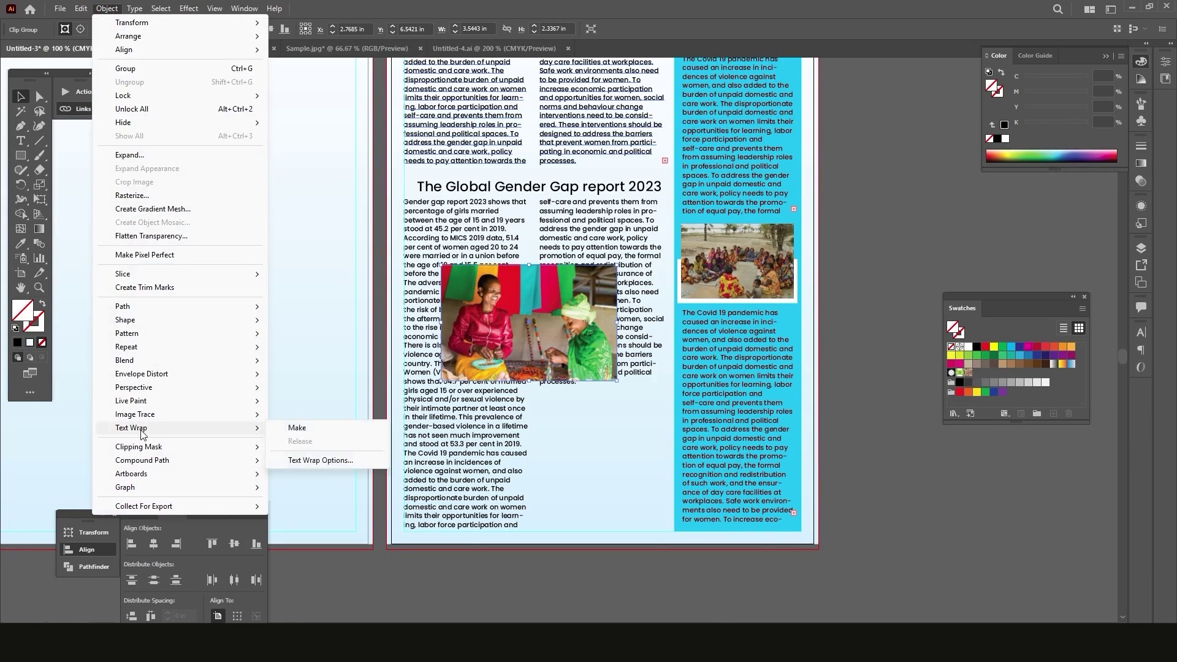
{"action": "left_click", "coordinate": [313, 429]}
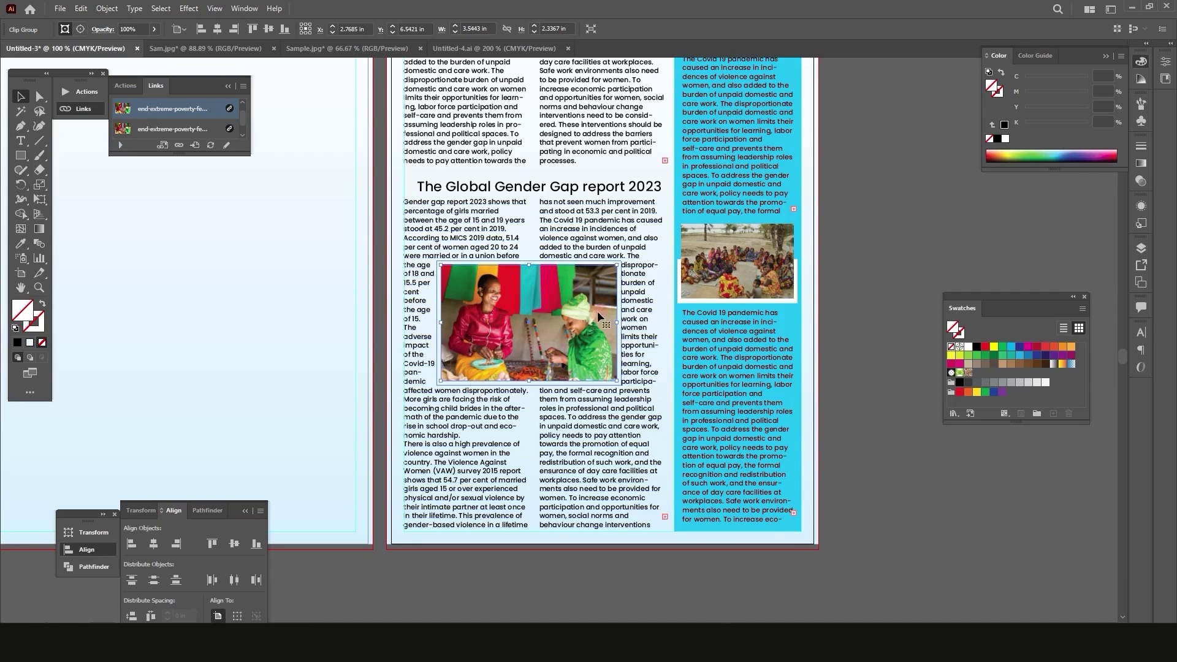
Shrink the photo of the two women to about 3.01 by 1.98 in, centred between the lower article's columns
{"action": "left_click_drag", "start_coordinate": [618, 380], "coordinate": [566, 375]}
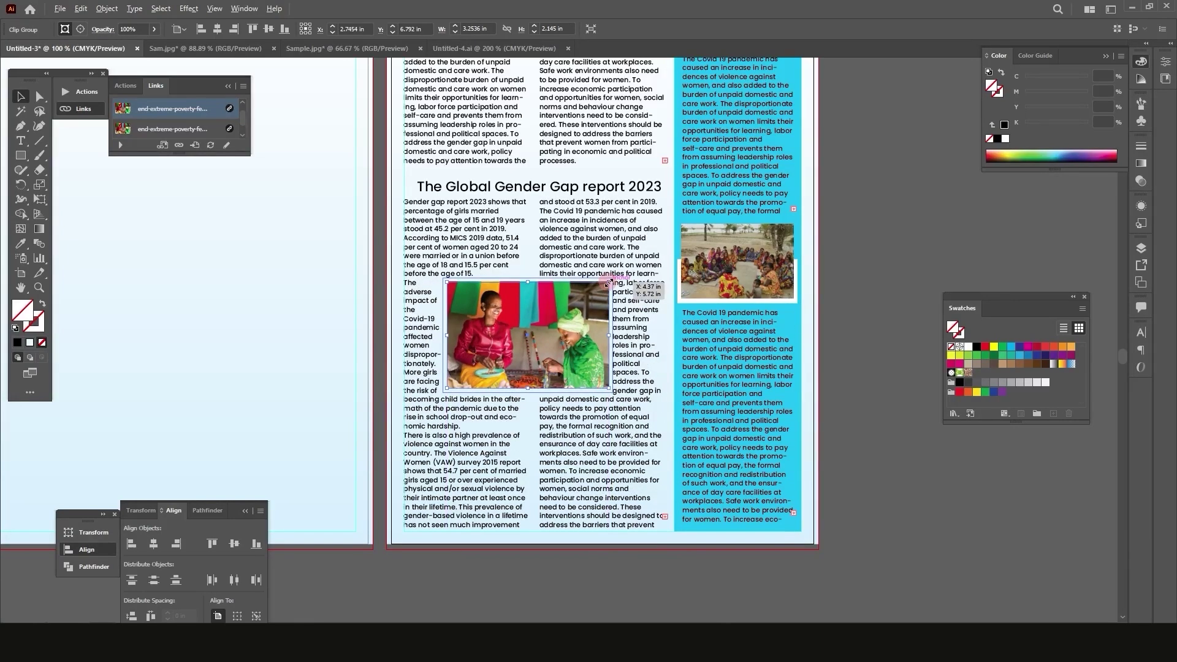
{"action": "left_click_drag", "start_coordinate": [610, 283], "coordinate": [575, 323]}
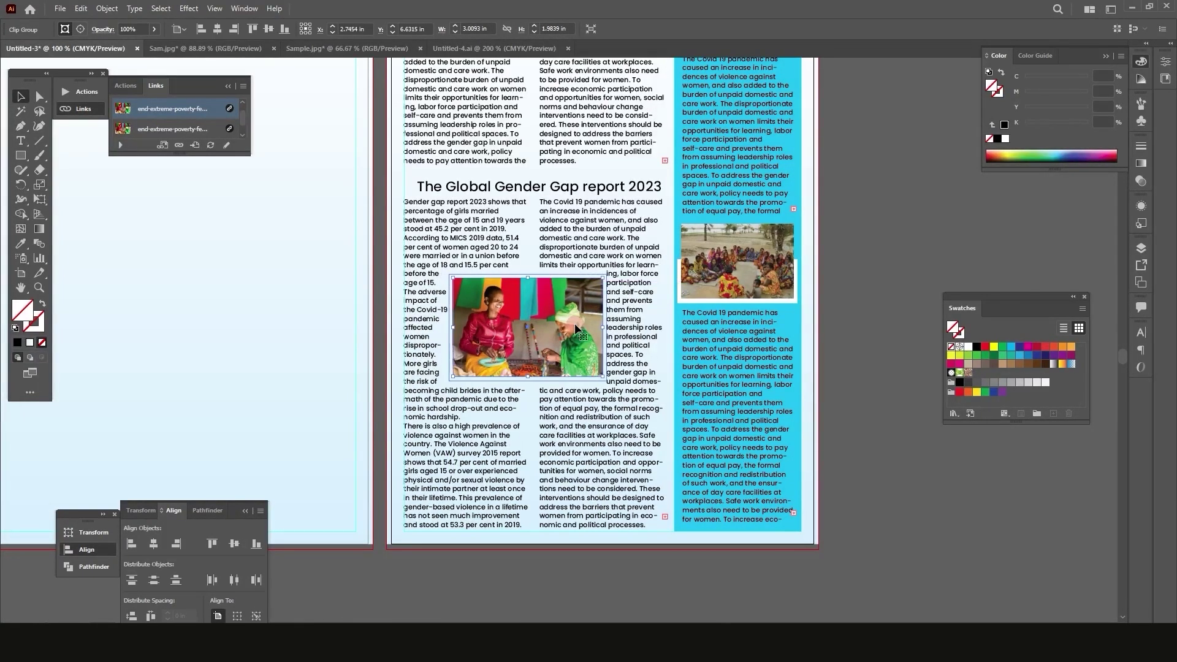
{"action": "left_click", "coordinate": [570, 568]}
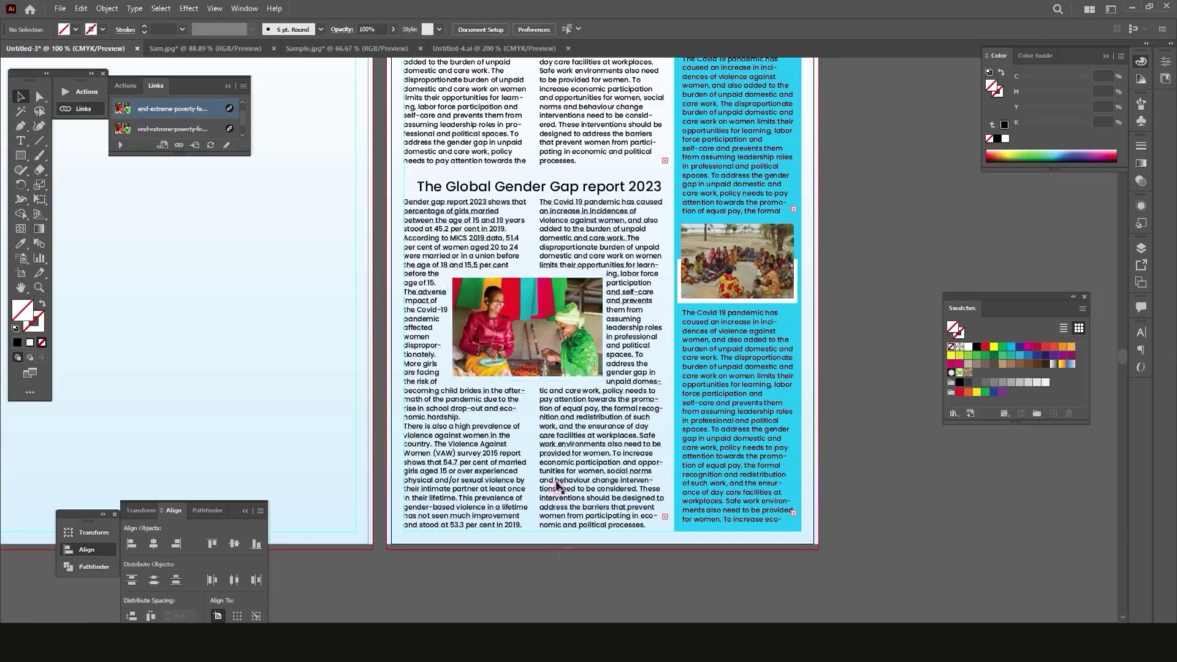
Slightly increase the text wrap offset around the lower article's photo, with the preview on
{"action": "left_click", "coordinate": [570, 370]}
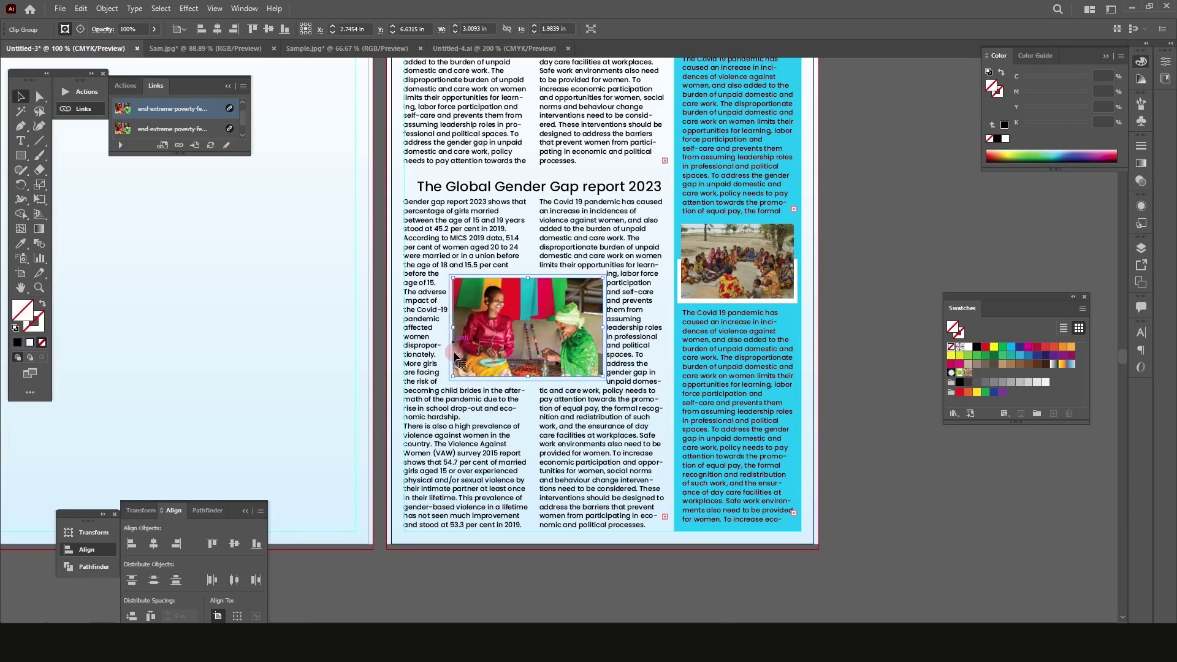
{"action": "left_click", "coordinate": [108, 8]}
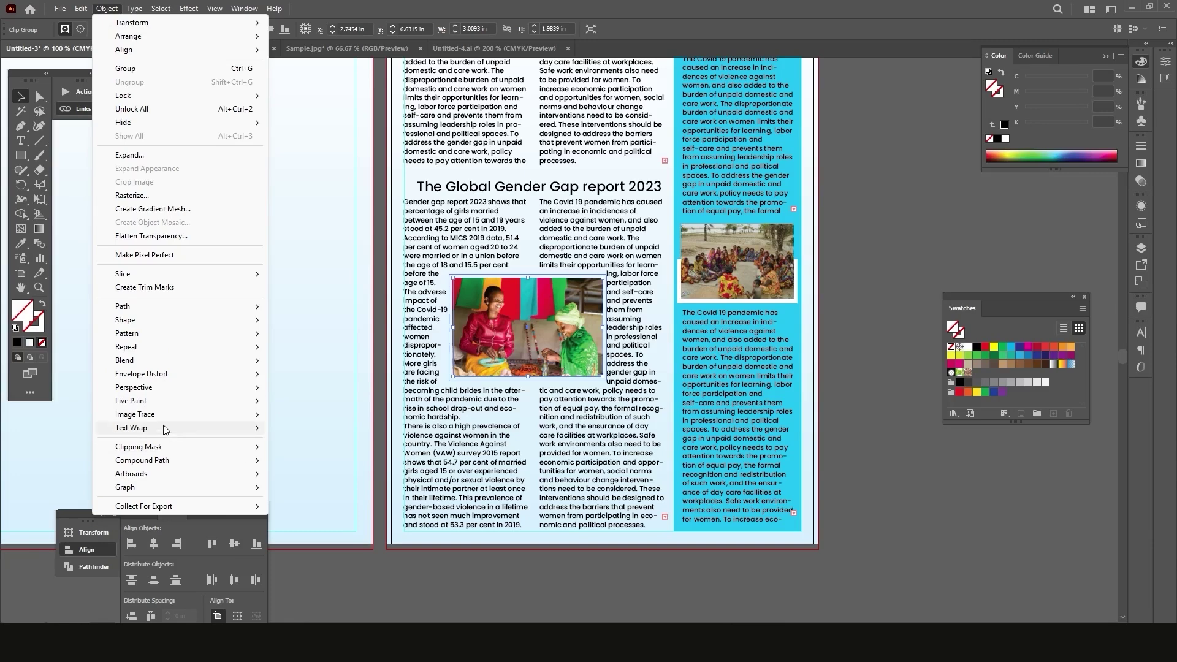
{"action": "mouse_move", "coordinate": [165, 430]}
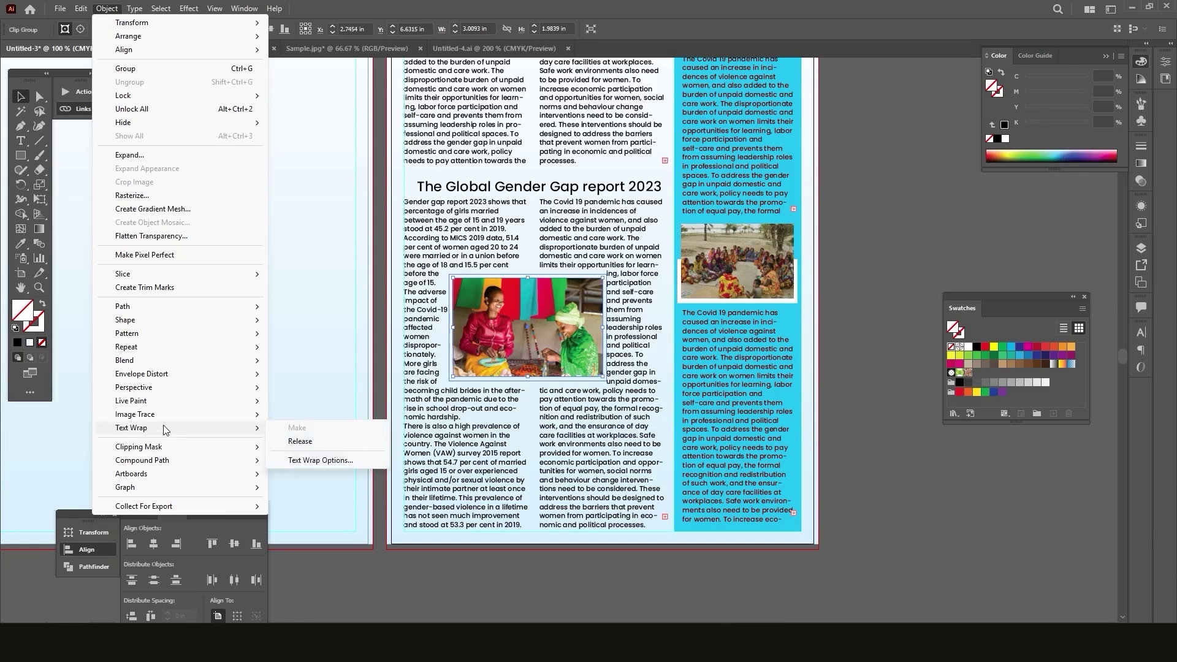
{"action": "left_click", "coordinate": [321, 460]}
{"action": "left_click_drag", "start_coordinate": [570, 254], "coordinate": [306, 222]}
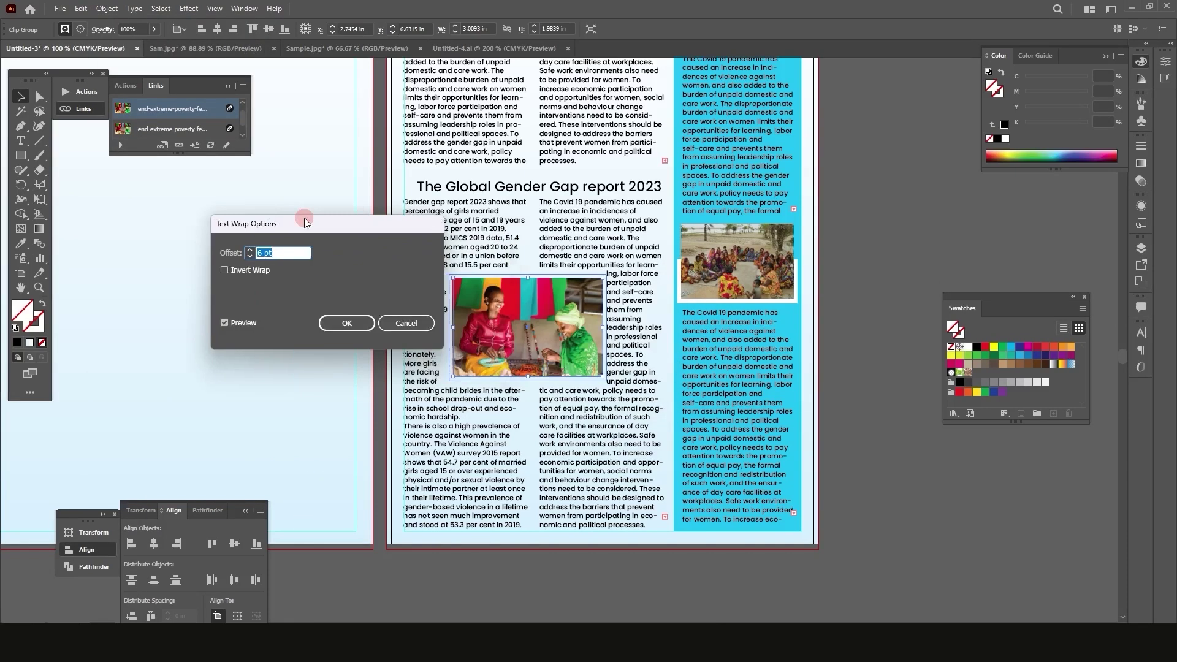
{"action": "left_click", "coordinate": [250, 251]}
{"action": "left_click", "coordinate": [250, 251]}
{"action": "left_click", "coordinate": [250, 251]}
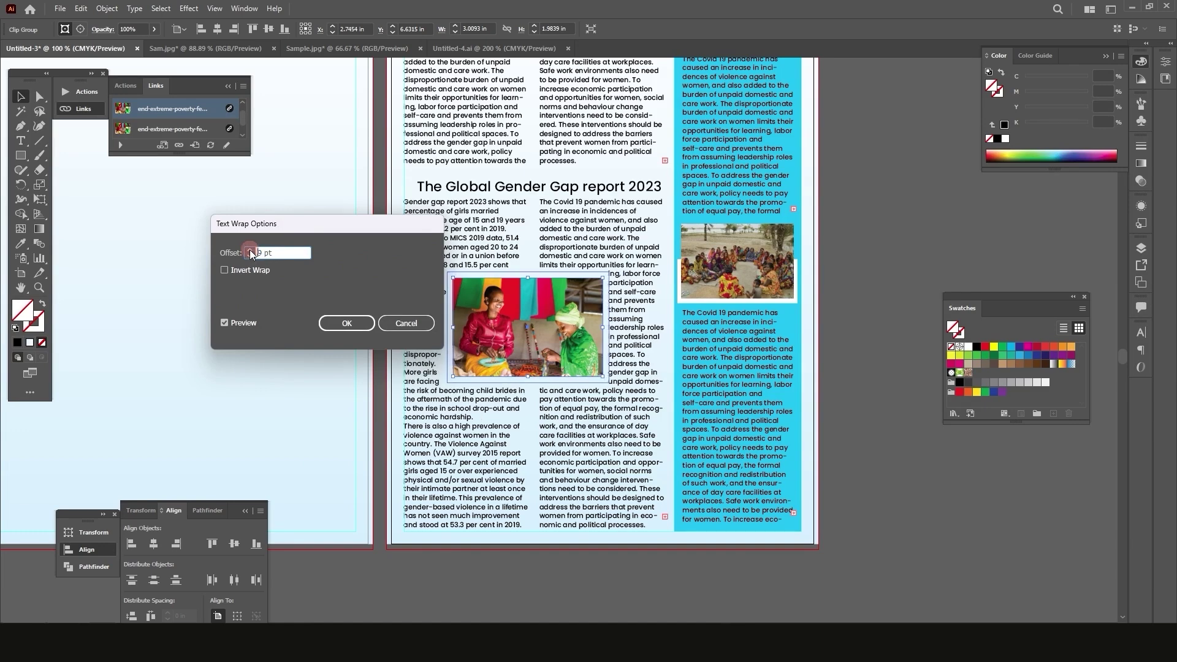
{"action": "left_click", "coordinate": [250, 257]}
{"action": "left_click", "coordinate": [250, 257]}
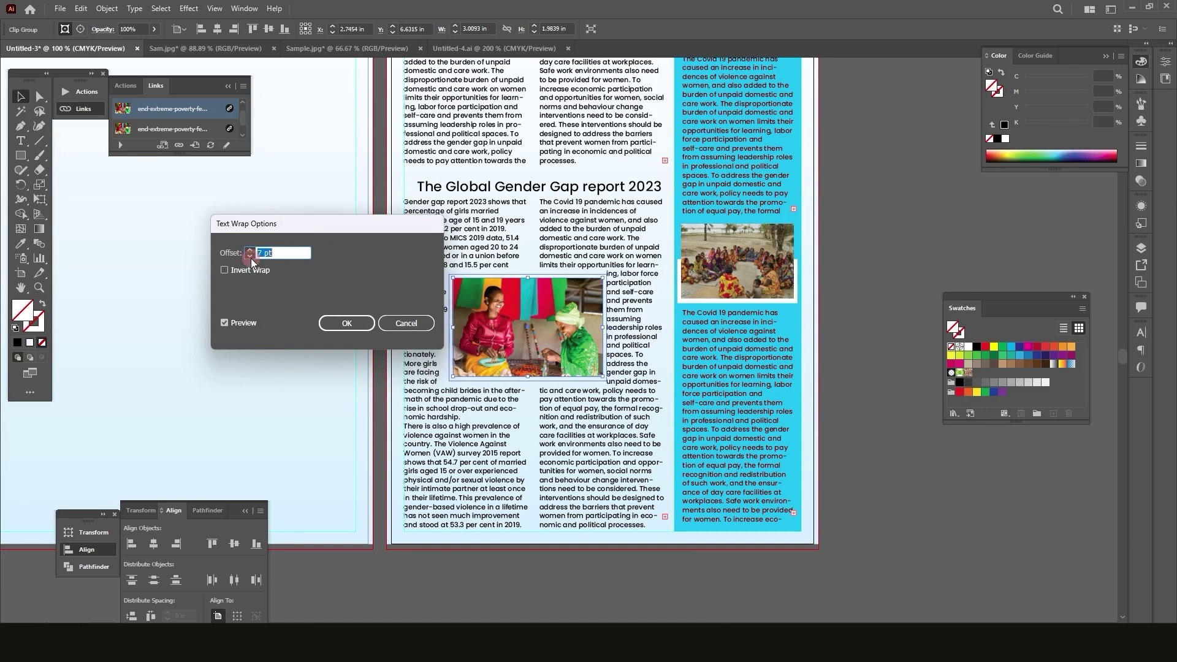
{"action": "left_click", "coordinate": [250, 257]}
{"action": "key", "text": "Up"}
{"action": "key", "text": "Up"}
{"action": "key", "text": "Up"}
{"action": "key", "text": "Up"}
{"action": "key", "text": "Up"}
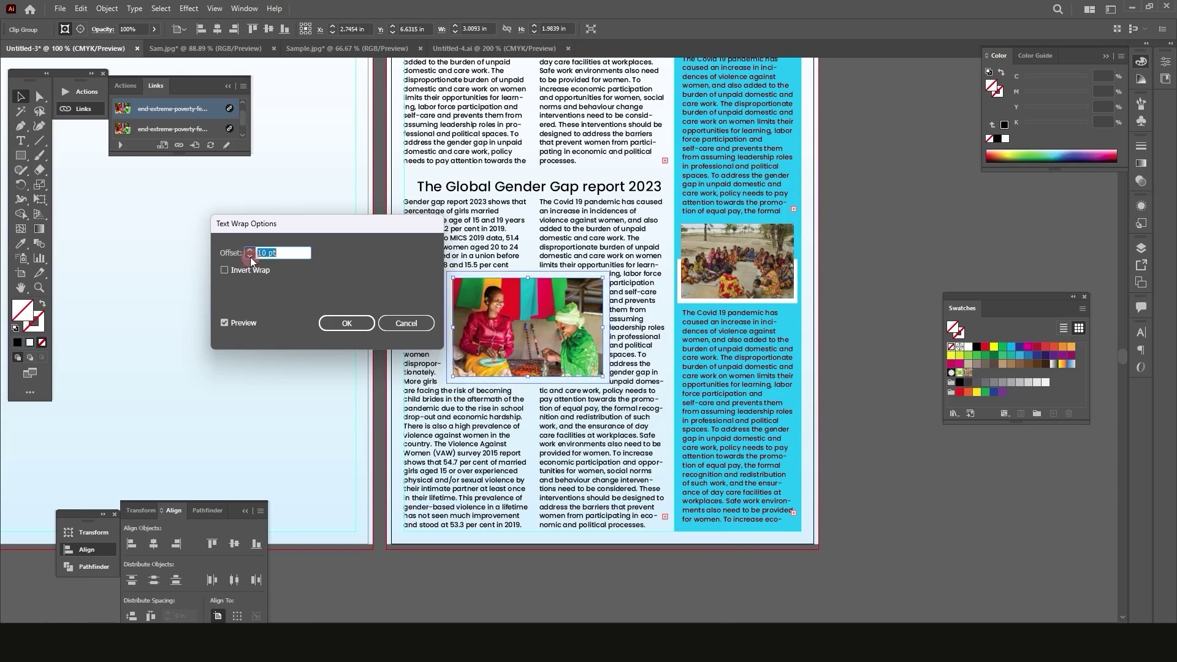
{"action": "key", "text": "Return"}
{"action": "left_click", "coordinate": [919, 248]}
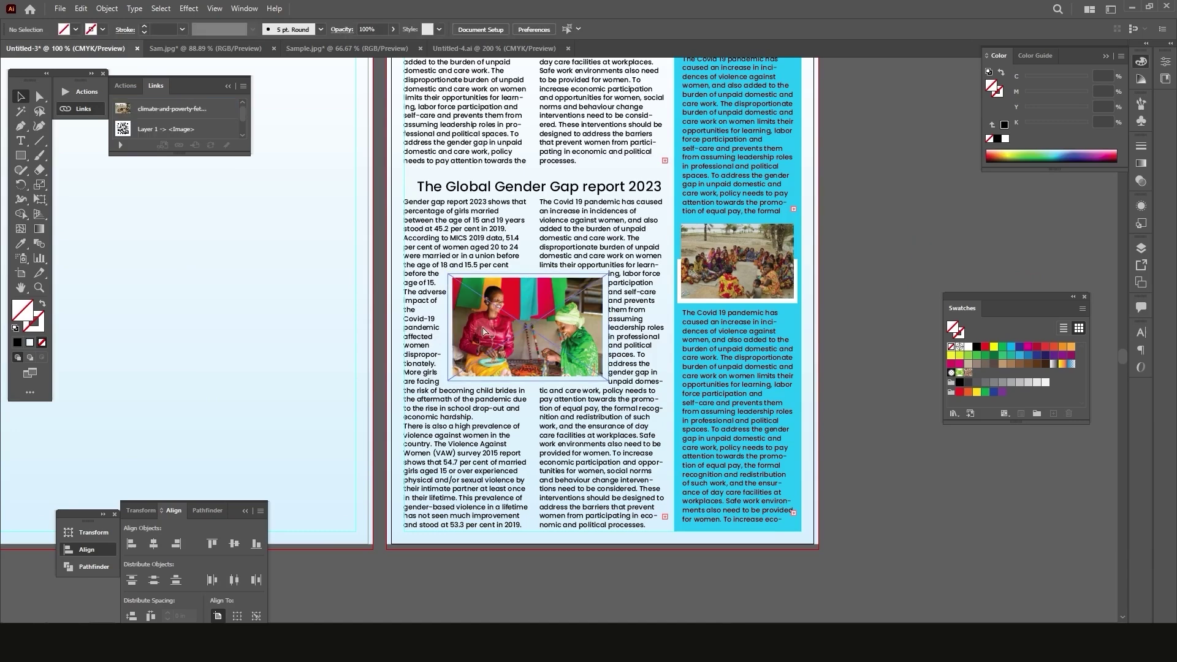
Relink the photo inside the lower article's clip group to board-game-fet-600x400.jpg and embed the image
{"action": "key", "text": "ctrl+minus"}
{"action": "key", "text": "ctrl+minus"}
{"action": "left_click", "coordinate": [534, 353]}
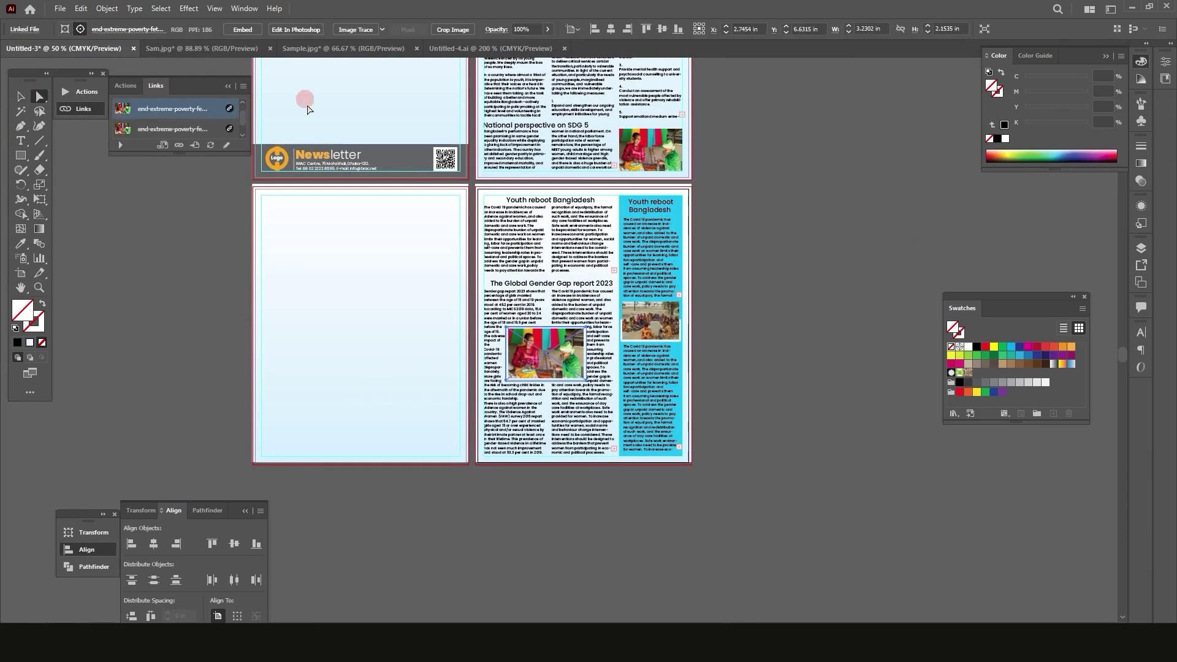
{"action": "left_click", "coordinate": [194, 146]}
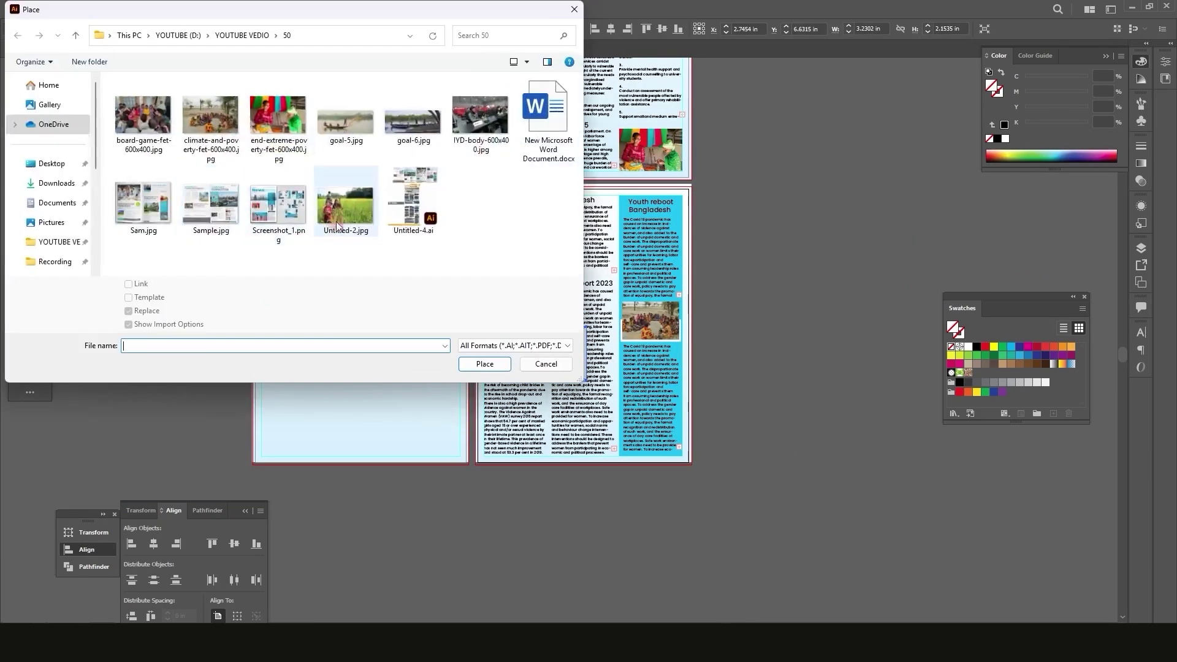
{"action": "double_click", "coordinate": [143, 114]}
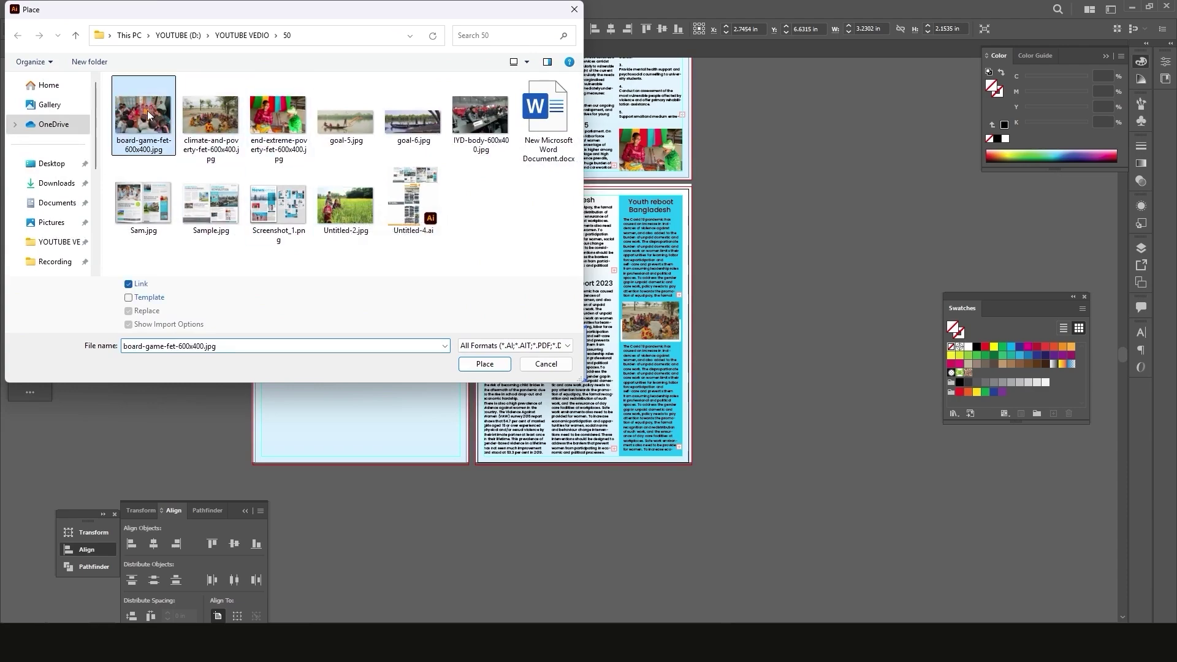
{"action": "key", "text": "ctrl+equal"}
{"action": "key", "text": "ctrl+equal"}
{"action": "key", "text": "ctrl+equal"}
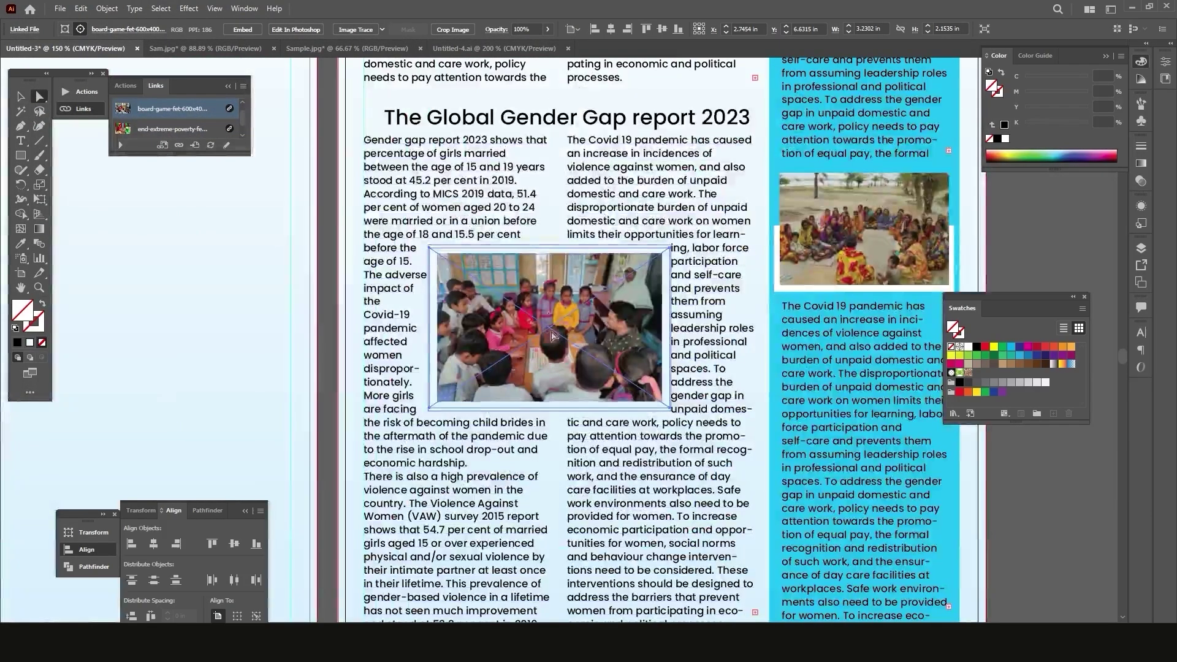
{"action": "left_click", "coordinate": [244, 29]}
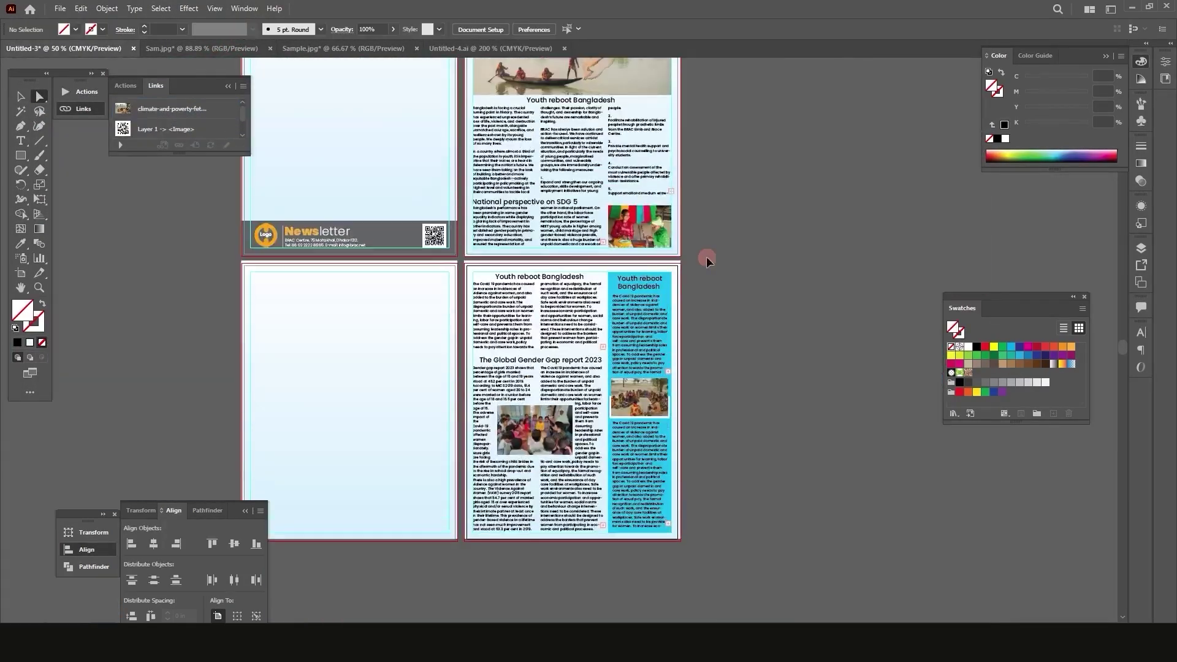
Shorten the lower article's and sidebar's text frames from below, with the blue sidebar rectangle reduced to about 9.97 in high
{"action": "scroll", "coordinate": [724, 249], "scroll_direction": "down", "scroll_amount": 1}
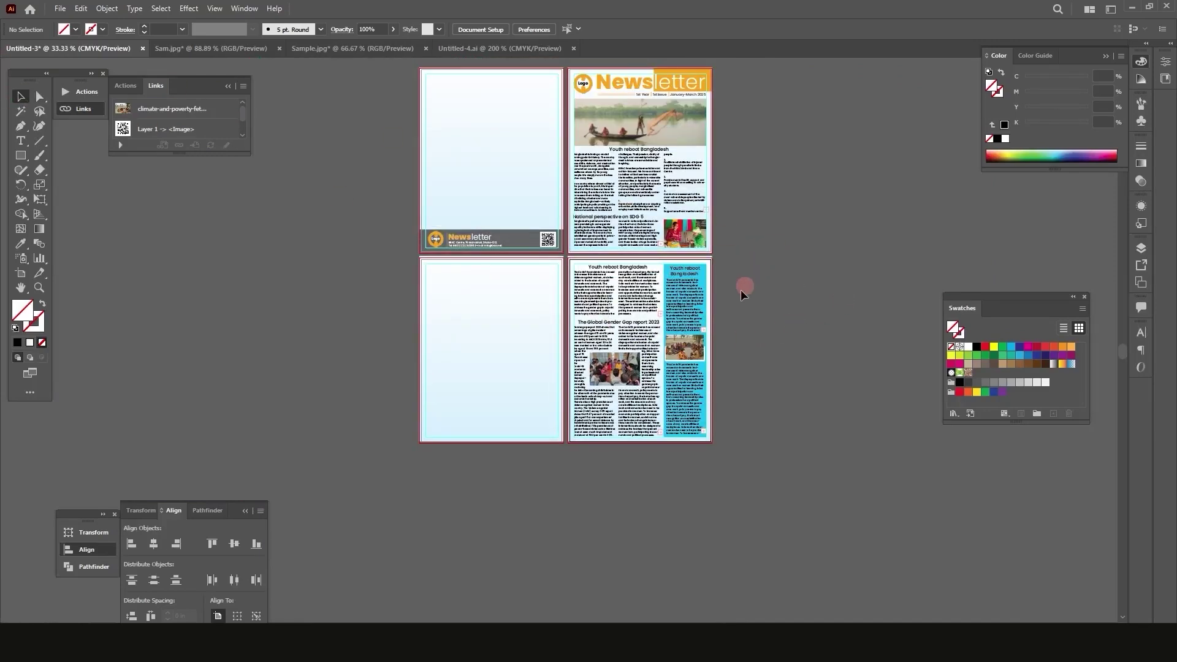
{"action": "scroll", "coordinate": [648, 457], "scroll_direction": "up", "scroll_amount": 3}
{"action": "left_click", "coordinate": [567, 405]}
{"action": "left_click_drag", "start_coordinate": [557, 410], "coordinate": [557, 386]}
{"action": "left_click", "coordinate": [752, 403]}
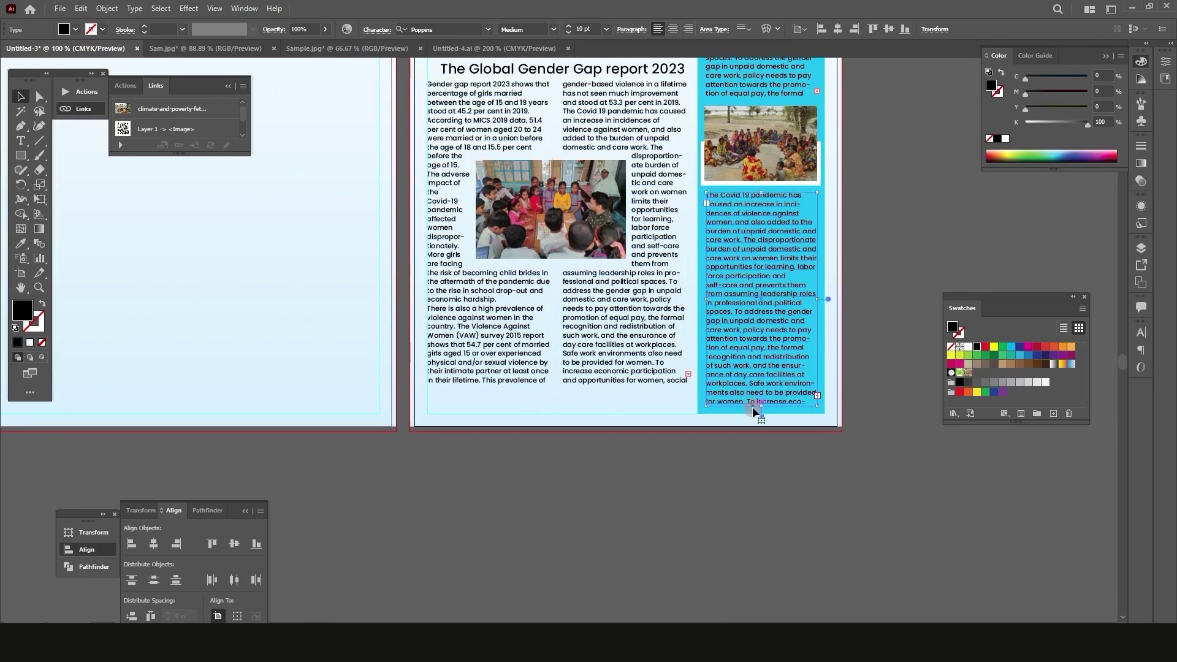
{"action": "left_click_drag", "start_coordinate": [763, 408], "coordinate": [760, 387]}
{"action": "left_click", "coordinate": [752, 410]}
{"action": "left_click", "coordinate": [746, 413]}
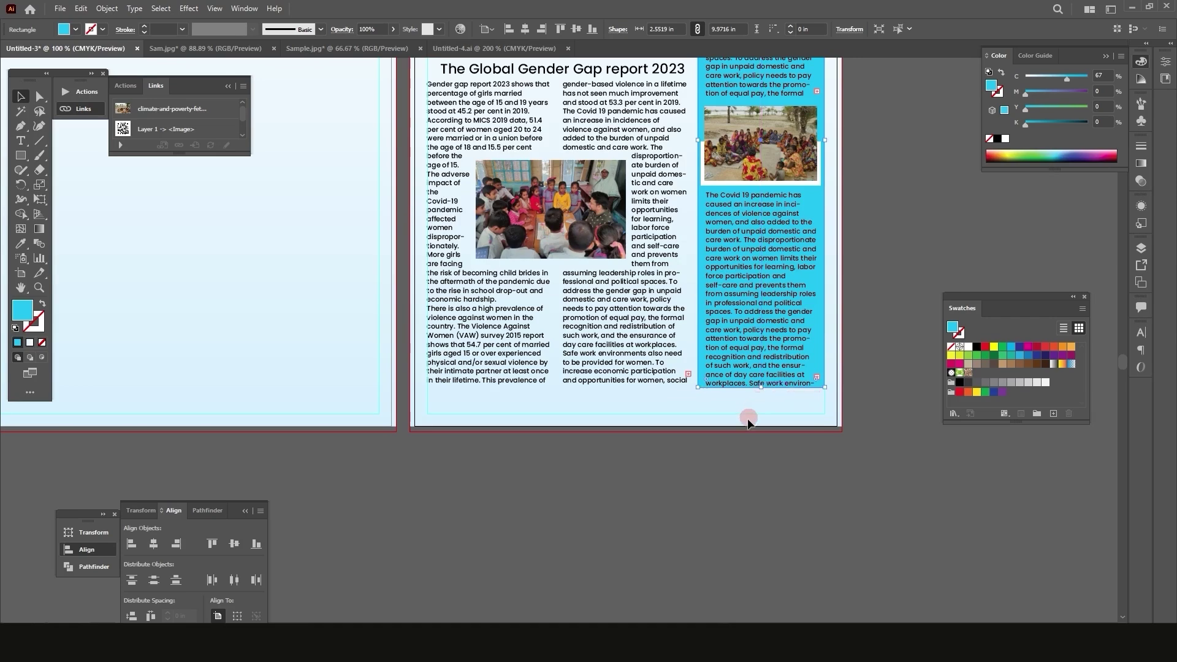
Draw a full-width footer rectangle across the page bottom out to the bleed, about 8.7 by 0.62 in
{"action": "scroll", "coordinate": [753, 469], "scroll_direction": "down", "scroll_amount": 2}
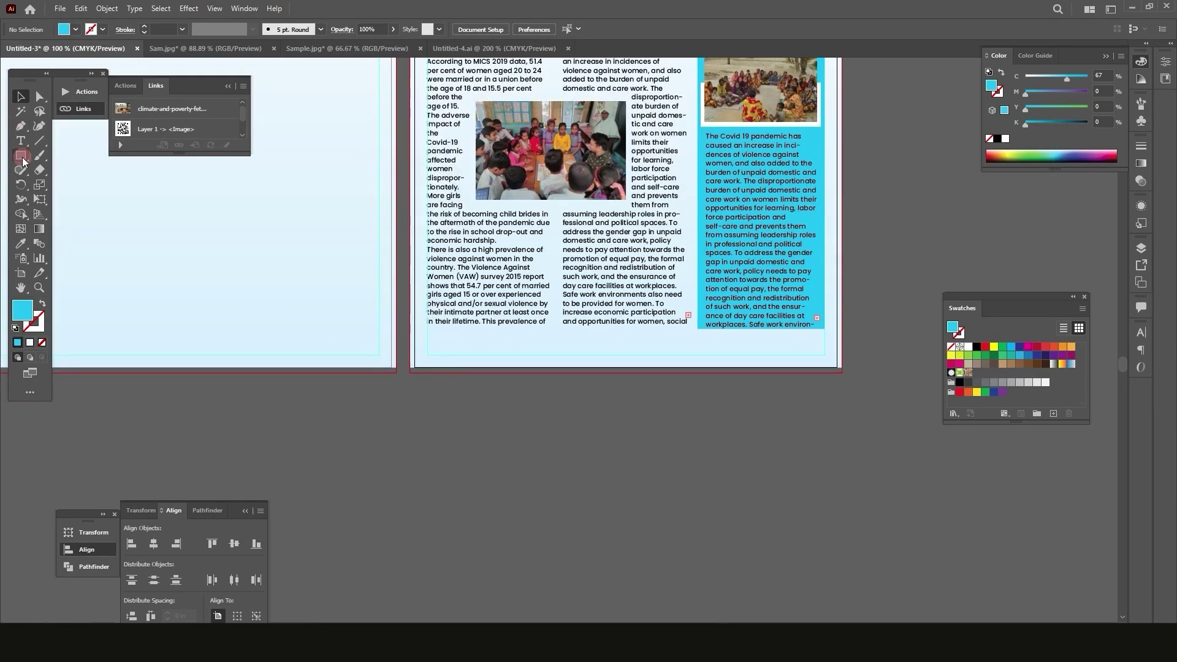
{"action": "left_click_drag", "start_coordinate": [409, 328], "coordinate": [841, 372]}
{"action": "left_click_drag", "start_coordinate": [626, 328], "coordinate": [626, 341]}
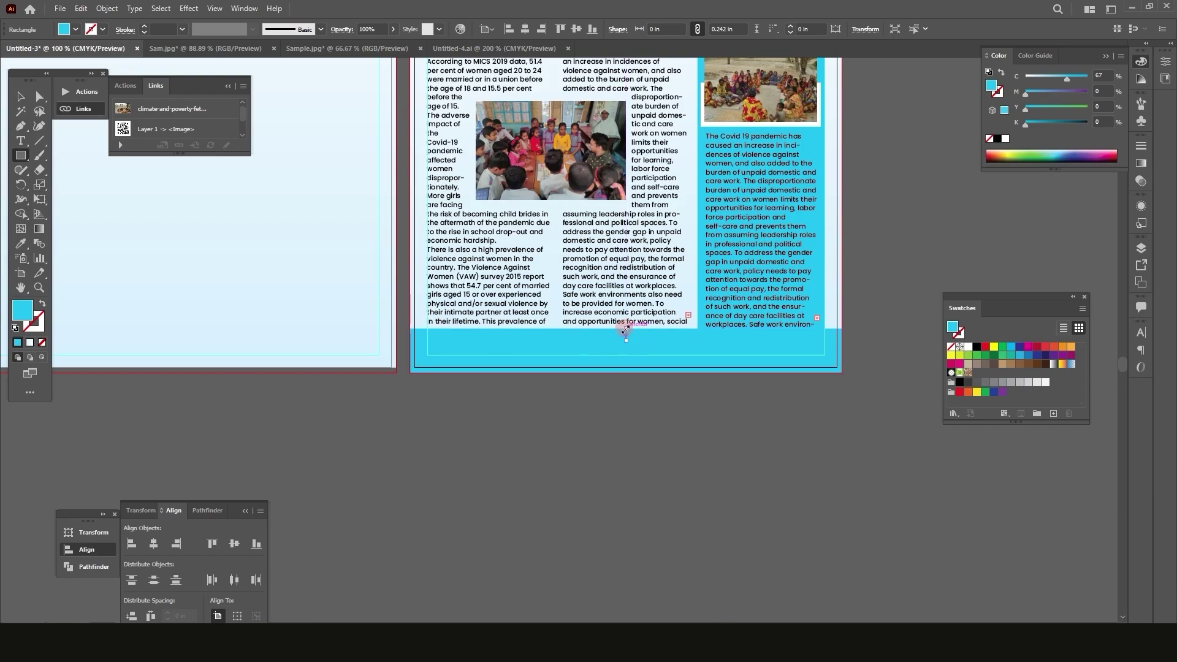
{"action": "key", "text": "ctrl+plus"}
Recolour the footer rectangle with the orange sampled from the front page masthead using the Eyedropper
{"action": "scroll", "coordinate": [439, 297], "scroll_direction": "down", "scroll_amount": 4}
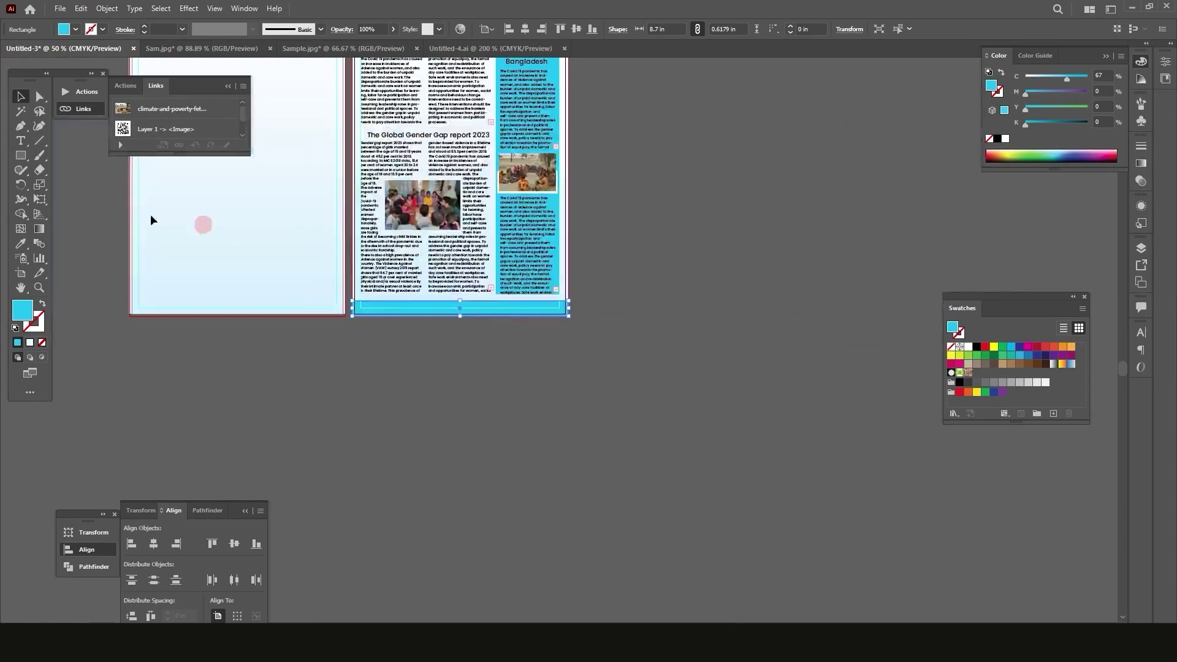
{"action": "left_click", "coordinate": [20, 243]}
{"action": "scroll", "coordinate": [543, 66], "scroll_direction": "up", "scroll_amount": 10}
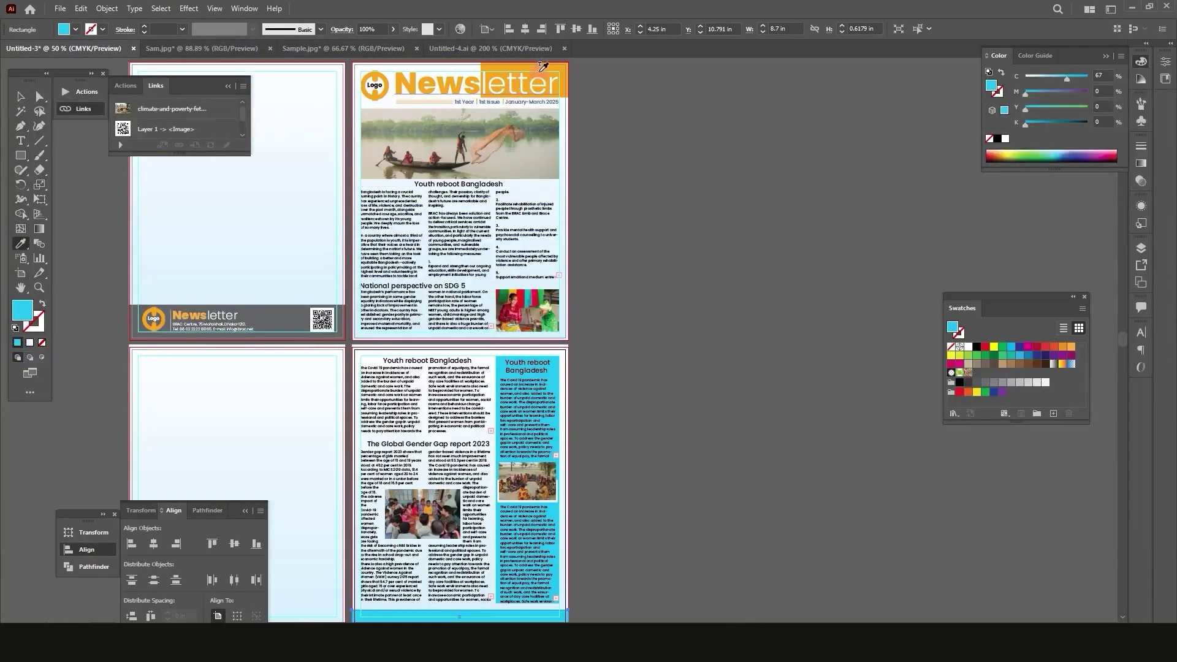
{"action": "left_click", "coordinate": [540, 70]}
{"action": "scroll", "coordinate": [623, 315], "scroll_direction": "down", "scroll_amount": 5}
{"action": "key", "text": "v"}
{"action": "left_click", "coordinate": [623, 315]}
Build a "Newsletter | 03" label on the orange footer from a copy of the grey footer's title, with "News" and the divider in white
{"action": "scroll", "coordinate": [623, 316], "scroll_direction": "up", "scroll_amount": 1}
{"action": "scroll", "coordinate": [523, 242], "scroll_direction": "down", "scroll_amount": 1}
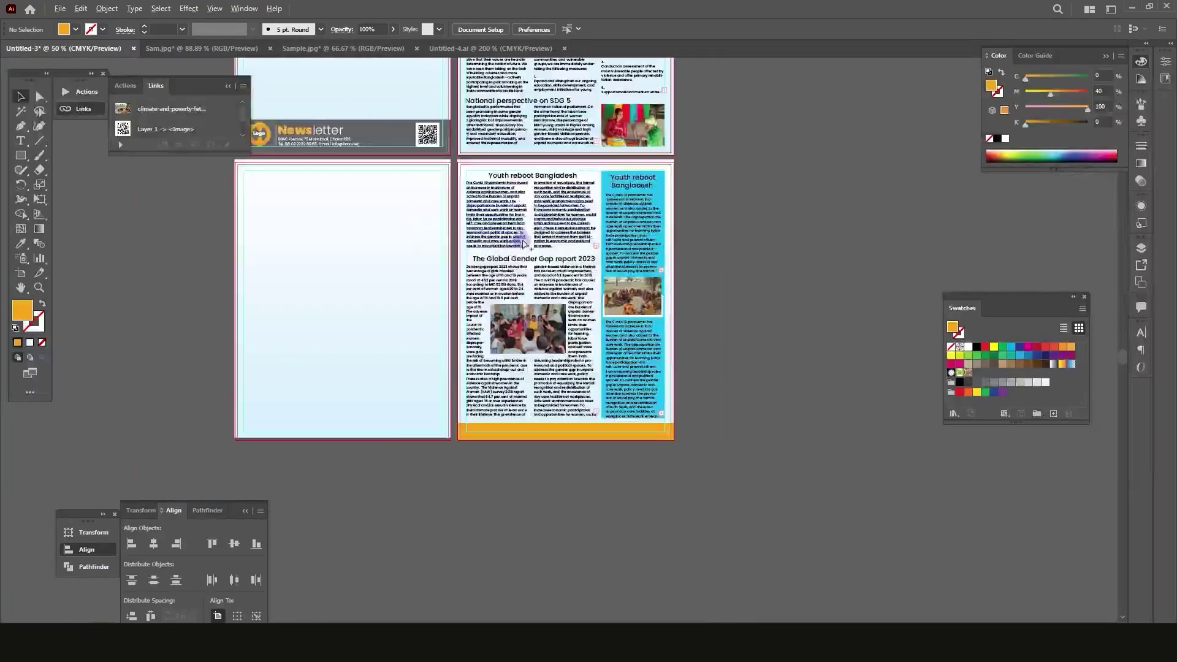
{"action": "scroll", "coordinate": [539, 216], "scroll_direction": "up", "scroll_amount": 2}
{"action": "left_click_drag", "start_coordinate": [300, 207], "coordinate": [590, 536]}
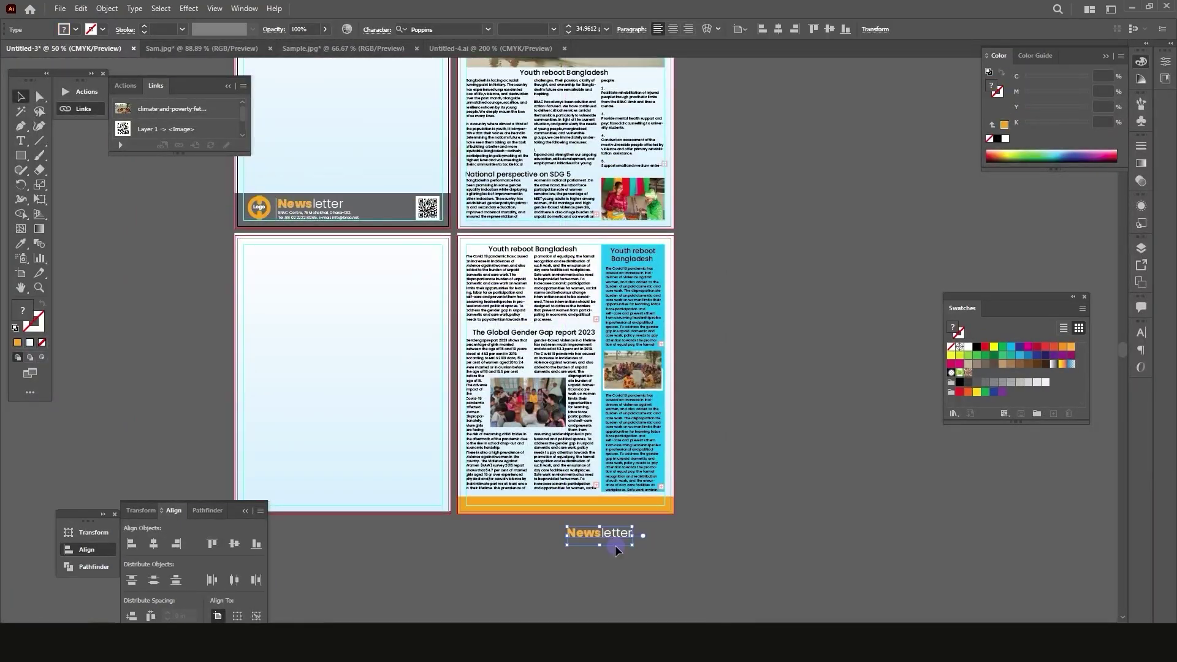
{"action": "scroll", "coordinate": [616, 547], "scroll_direction": "up", "scroll_amount": 5}
{"action": "key", "text": "Delete"}
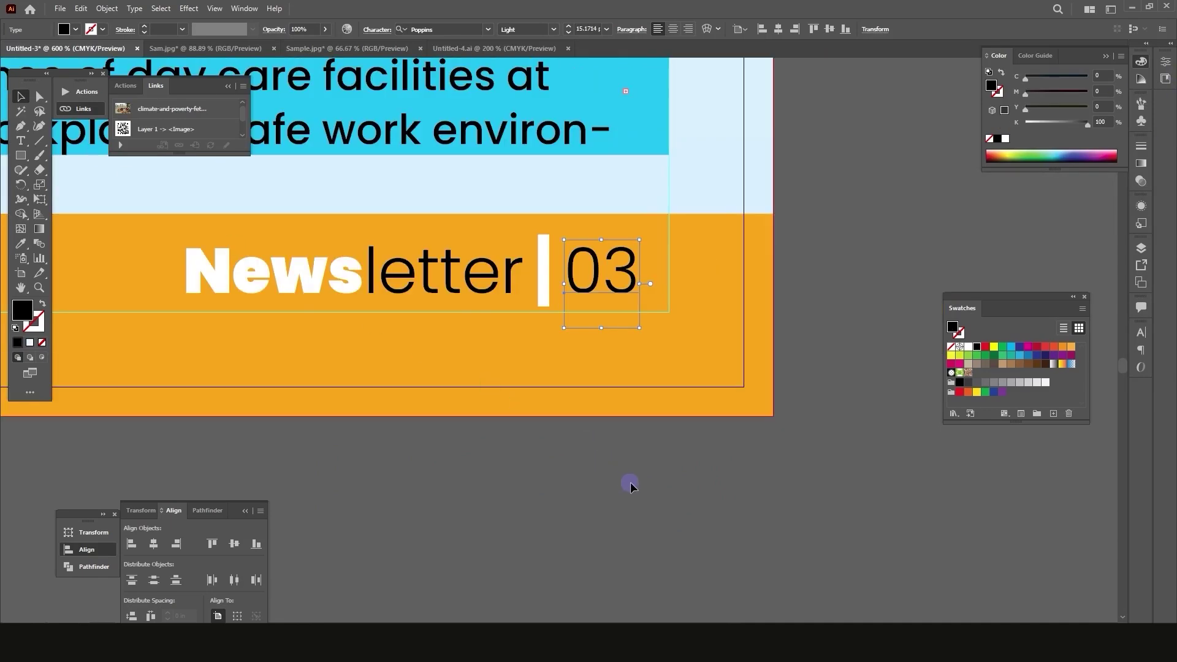
Move the title, divider and page number 03 together so the label ends at the page's outer margin guide
{"action": "left_click", "coordinate": [544, 282], "text": "shift"}
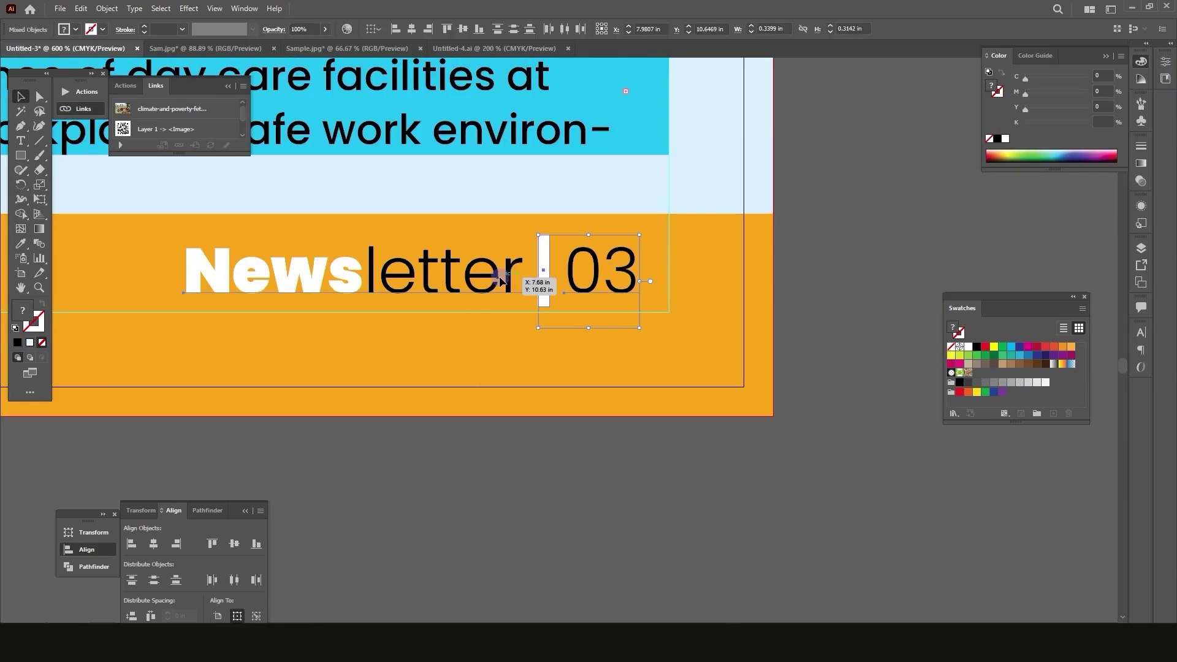
{"action": "left_click", "coordinate": [500, 277], "text": "shift"}
{"action": "left_click_drag", "start_coordinate": [631, 285], "coordinate": [661, 285]}
{"action": "scroll", "coordinate": [654, 286], "scroll_direction": "down", "scroll_amount": 3}
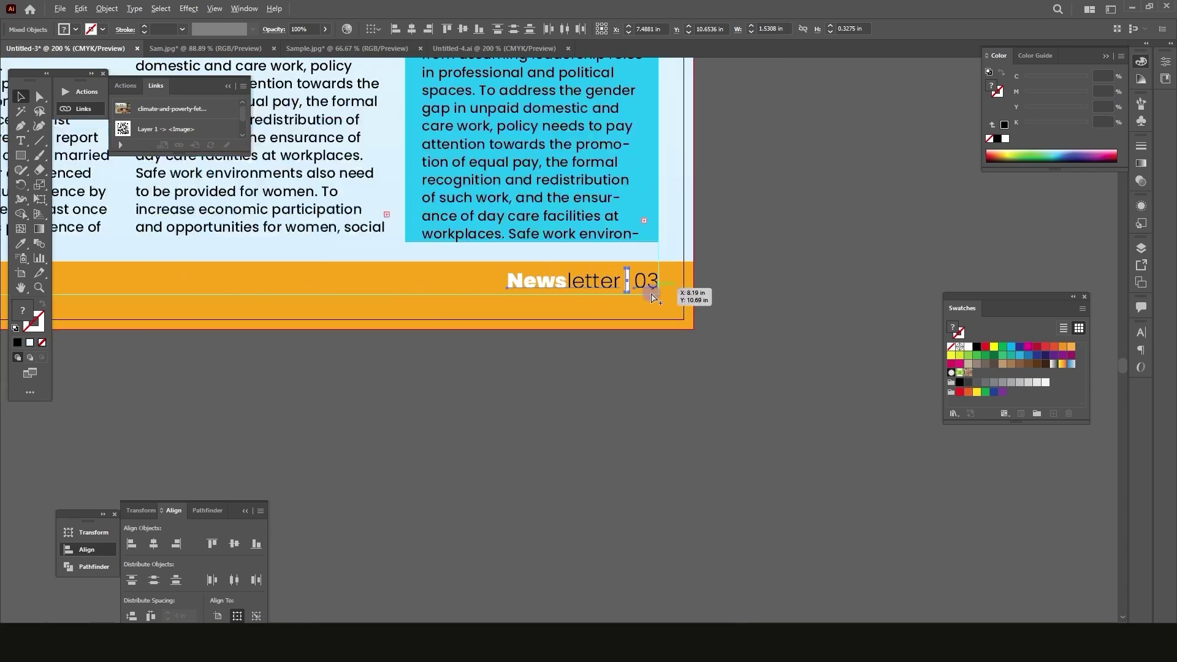
{"action": "left_click", "coordinate": [660, 388]}
{"action": "scroll", "coordinate": [574, 289], "scroll_direction": "up", "scroll_amount": 2}
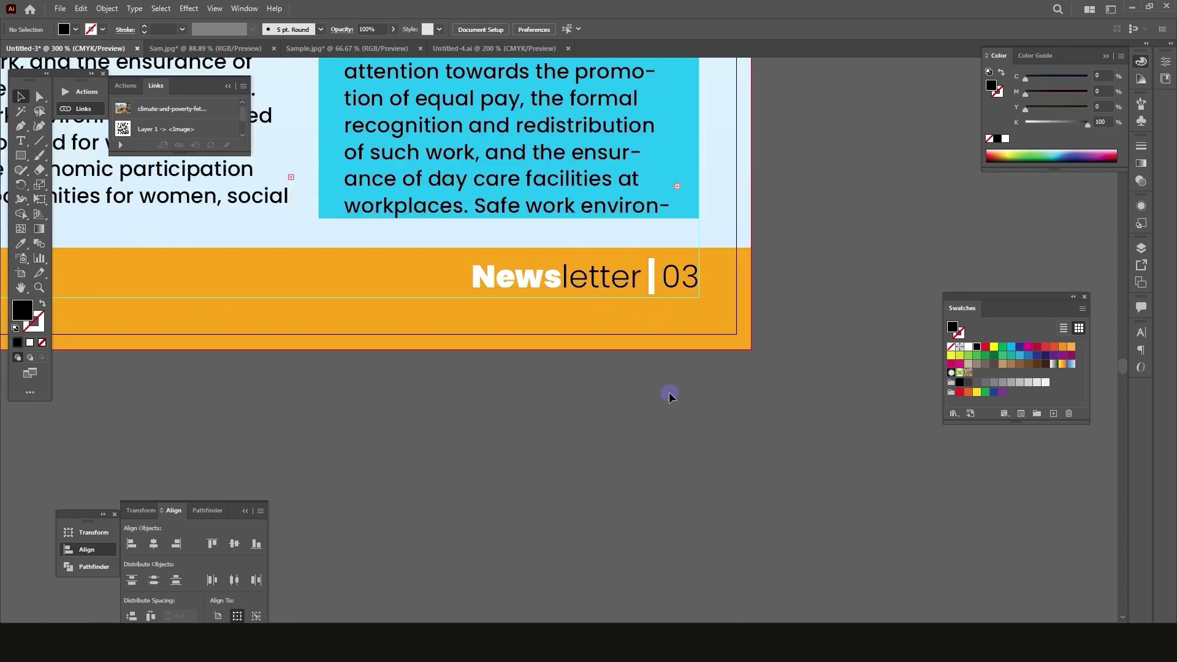
Group the page number 03, divider, title and orange rectangle into one footer object
{"action": "left_click", "coordinate": [678, 283]}
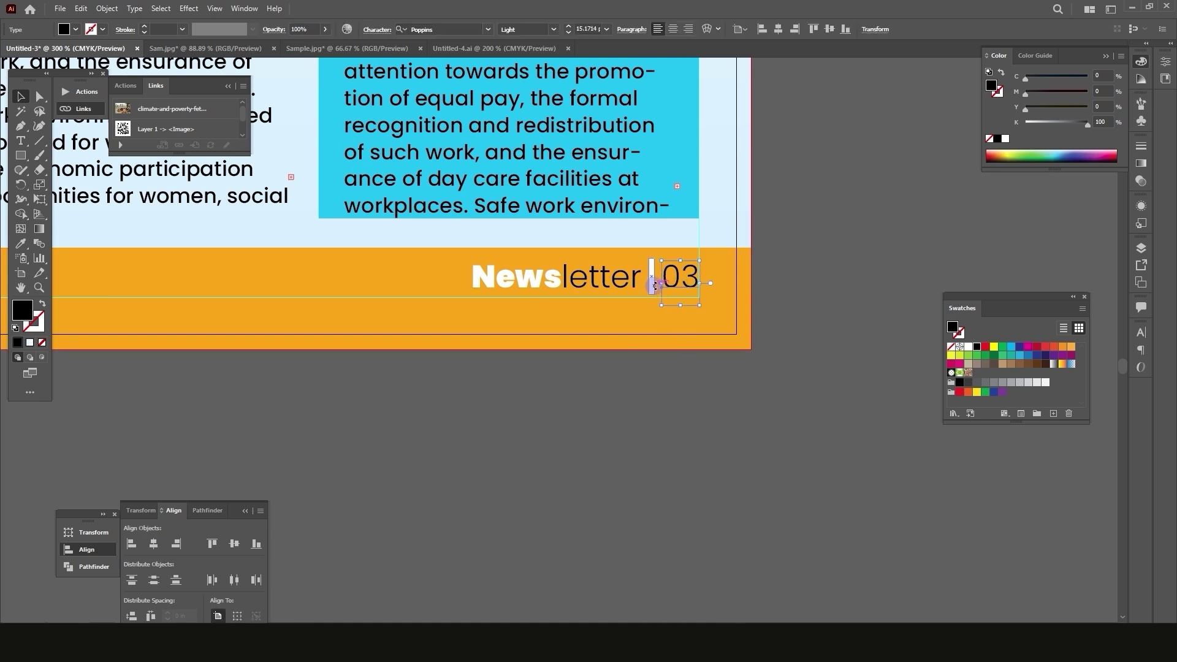
{"action": "left_click", "coordinate": [650, 284], "text": "shift"}
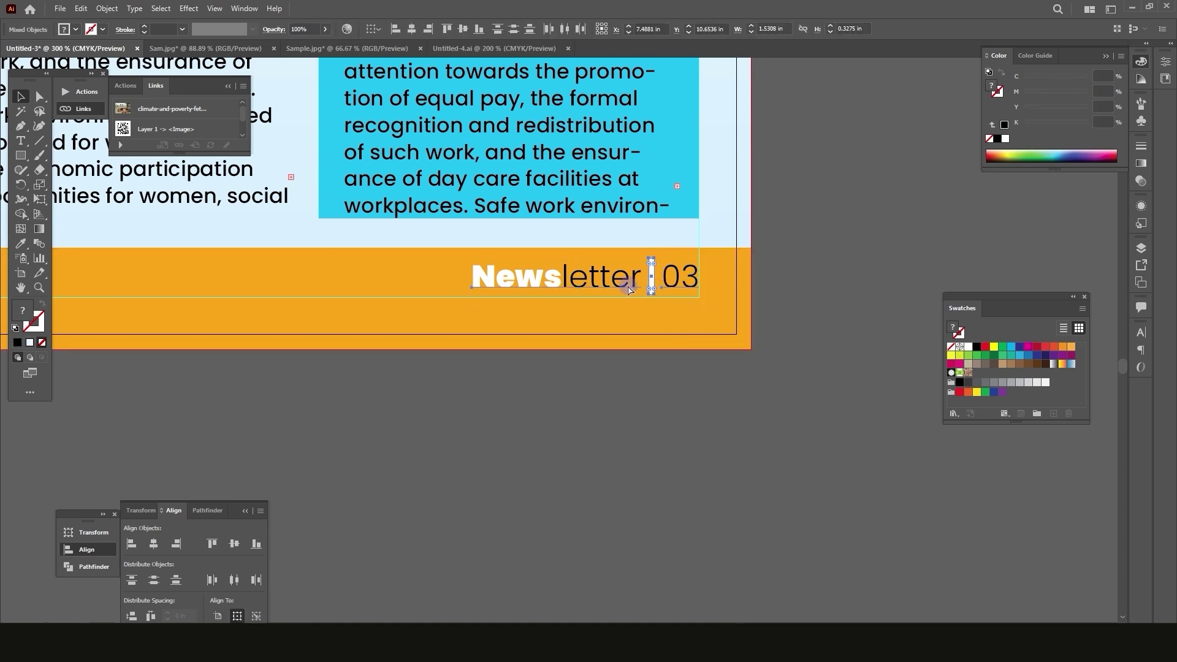
{"action": "scroll", "coordinate": [615, 298], "scroll_direction": "down", "scroll_amount": 2}
{"action": "left_click", "coordinate": [601, 303], "text": "shift"}
{"action": "key", "text": "ctrl+g"}
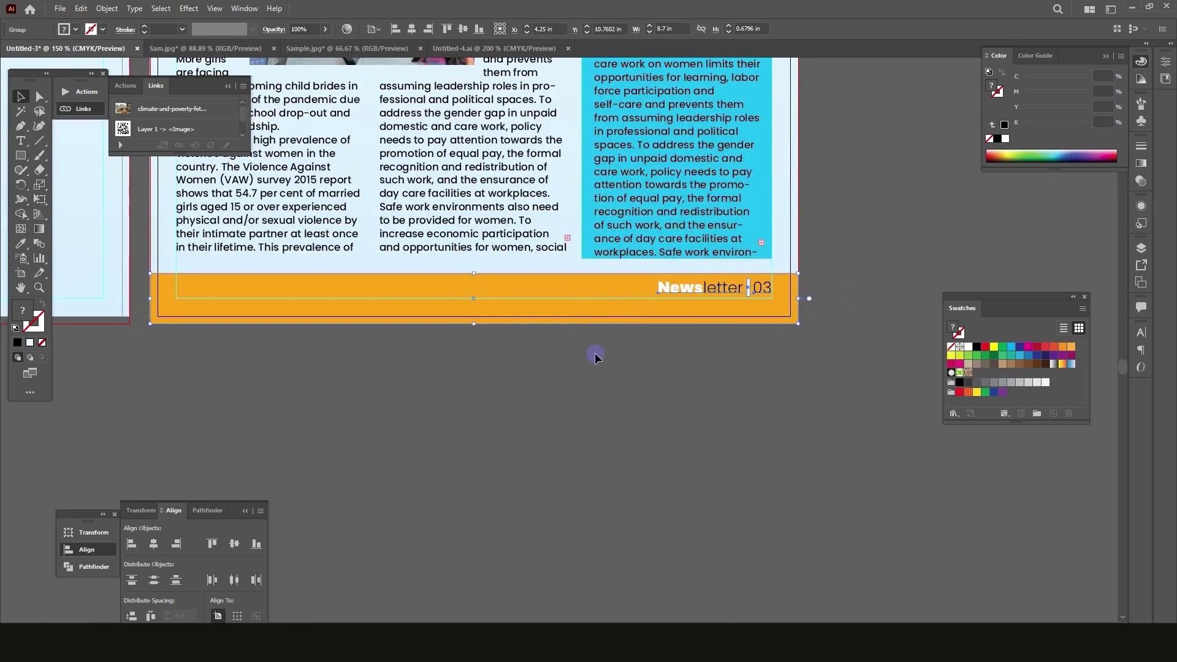
{"action": "left_click", "coordinate": [663, 359]}
{"action": "scroll", "coordinate": [889, 302], "scroll_direction": "down", "scroll_amount": 2}
{"action": "scroll", "coordinate": [705, 325], "scroll_direction": "up", "scroll_amount": 2}
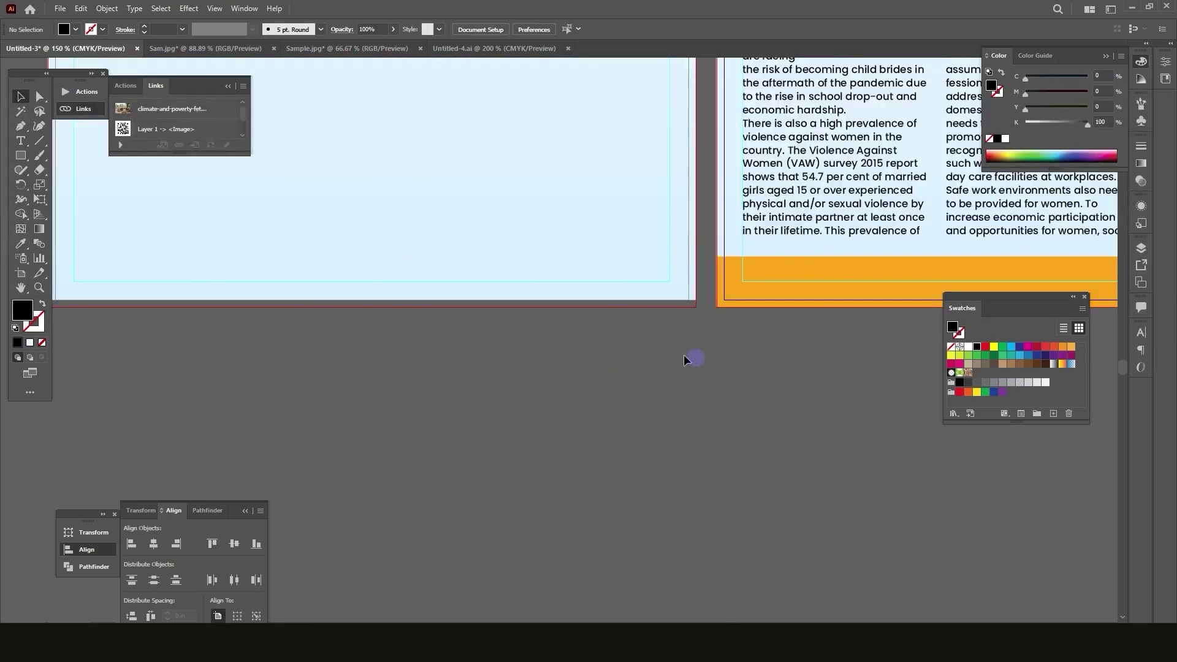
{"action": "scroll", "coordinate": [680, 348], "scroll_direction": "down", "scroll_amount": 3}
{"action": "scroll", "coordinate": [570, 328], "scroll_direction": "up", "scroll_amount": 2}
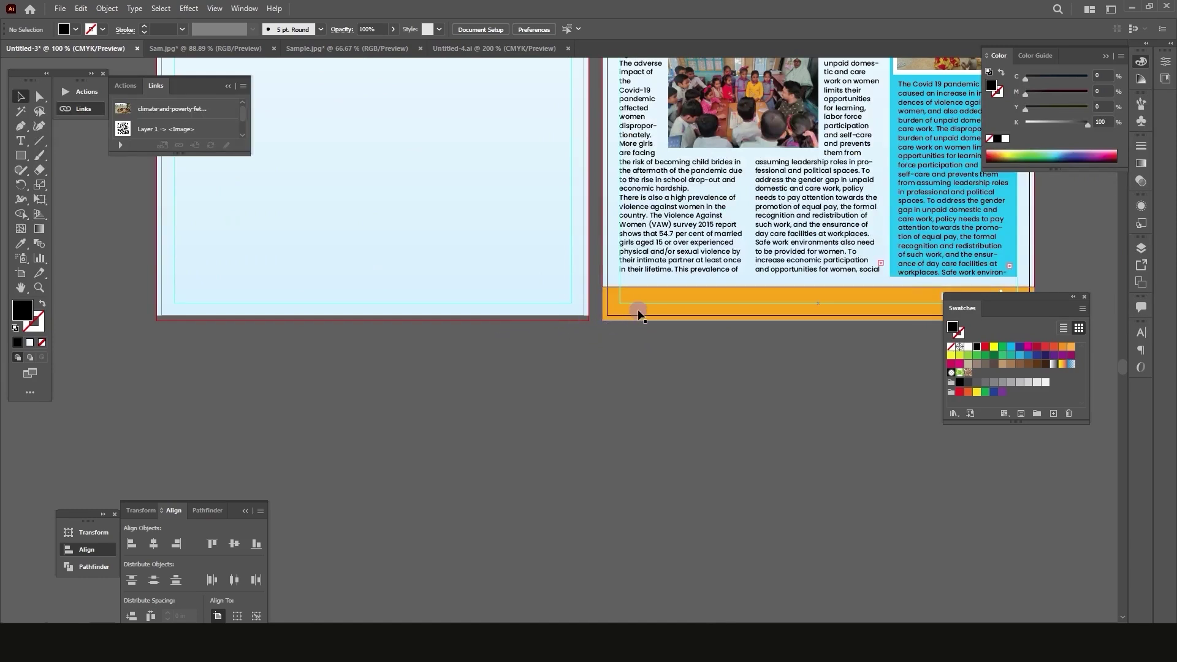
{"action": "left_click_drag", "start_coordinate": [638, 314], "coordinate": [486, 316]}
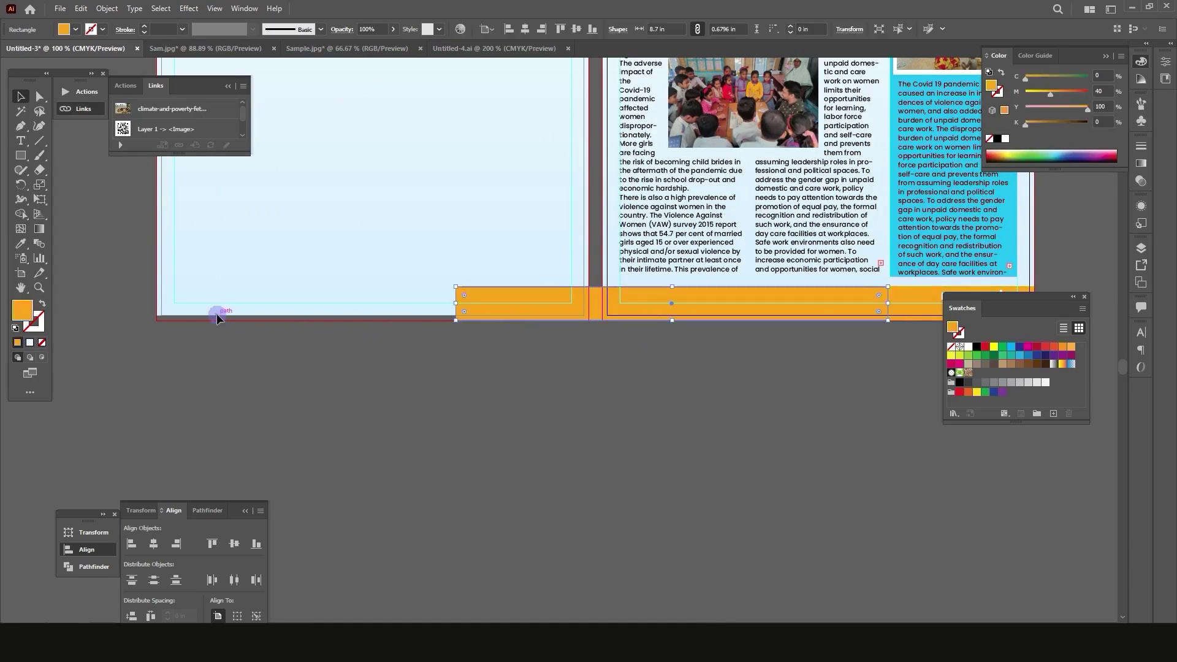
{"action": "left_click", "coordinate": [132, 544]}
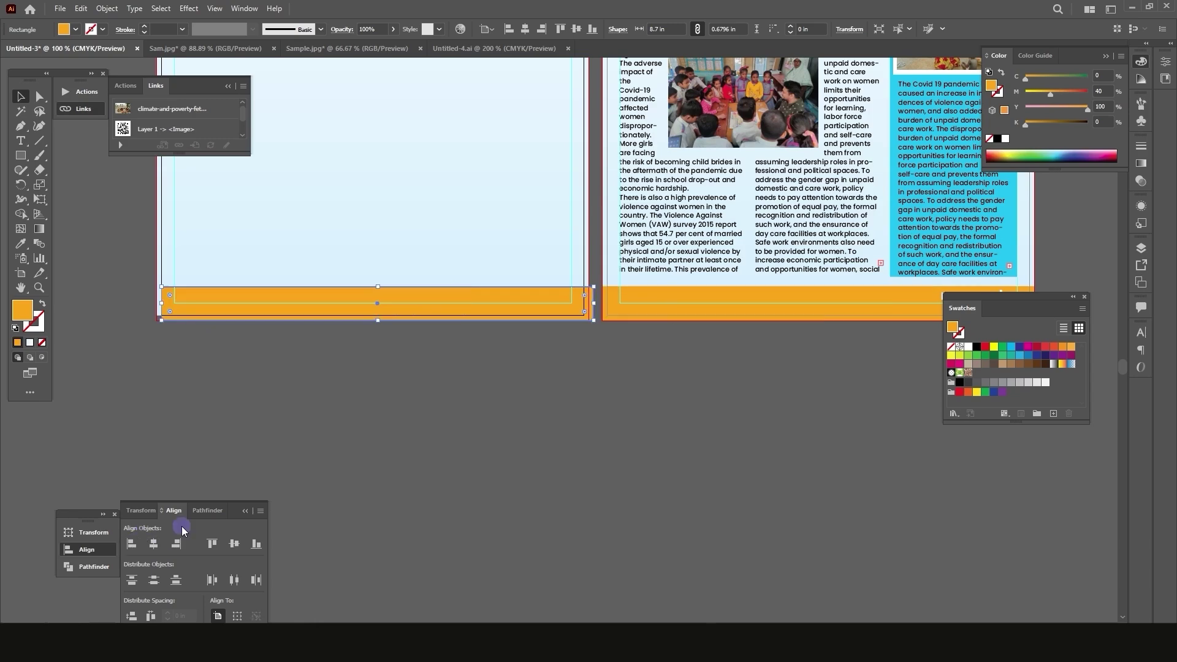
{"action": "key", "text": "ctrl+z"}
{"action": "key", "text": "ctrl+z"}
Copy the complete orange footer with its label onto the bottom of the blank facing page
{"action": "scroll", "coordinate": [360, 341], "scroll_direction": "down", "scroll_amount": 2}
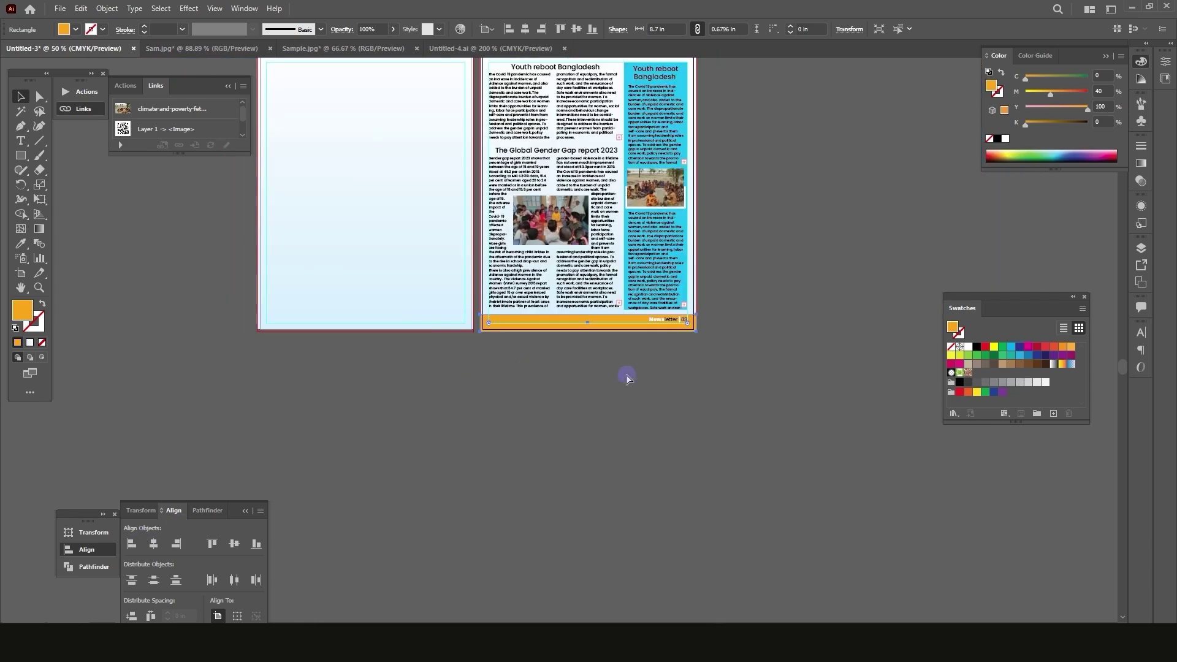
{"action": "left_click_drag", "start_coordinate": [675, 324], "coordinate": [581, 340]}
{"action": "scroll", "coordinate": [424, 325], "scroll_direction": "up", "scroll_amount": 3}
{"action": "scroll", "coordinate": [547, 369], "scroll_direction": "down", "scroll_amount": 3}
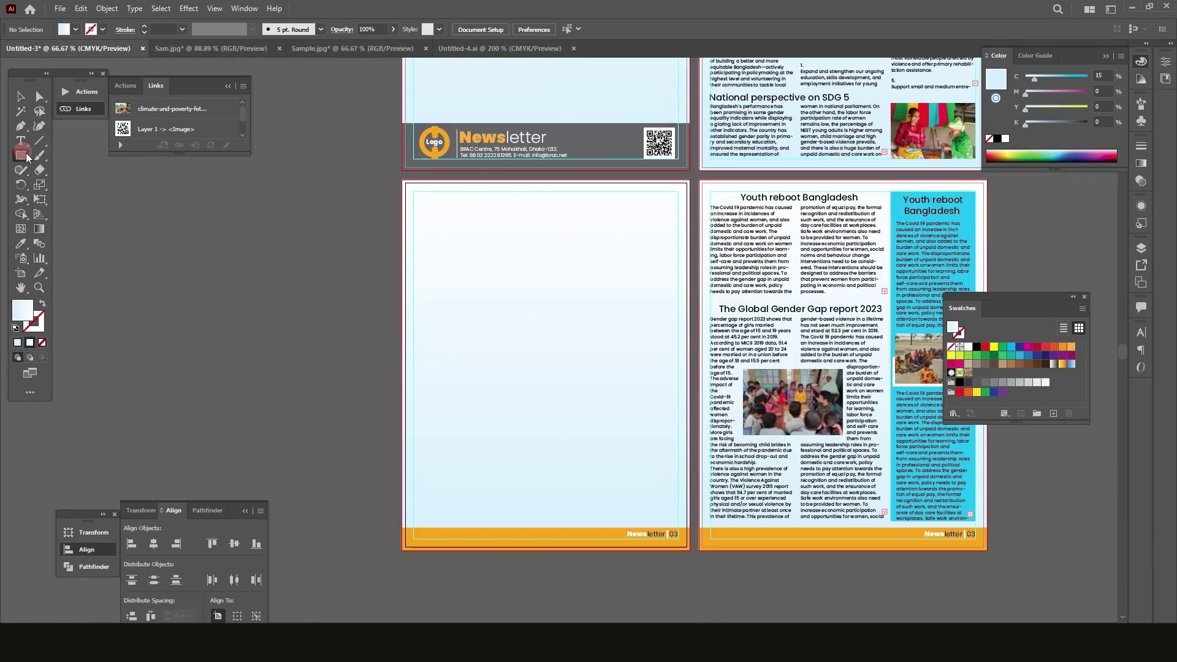
{"action": "left_click", "coordinate": [27, 159]}
{"action": "left_click_drag", "start_coordinate": [407, 201], "coordinate": [531, 527]}
{"action": "key", "text": "i"}
{"action": "left_click", "coordinate": [976, 202]}
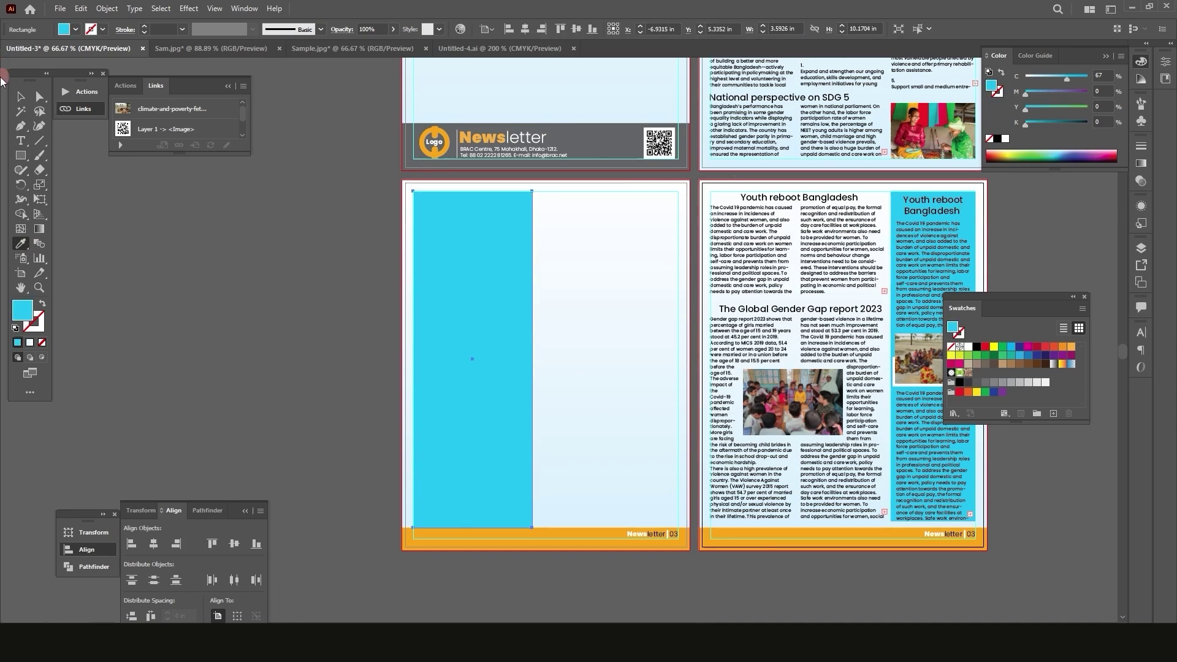
{"action": "key", "text": "v"}
{"action": "scroll", "coordinate": [539, 394], "scroll_direction": "down", "scroll_amount": 2}
{"action": "scroll", "coordinate": [531, 487], "scroll_direction": "up", "scroll_amount": 1}
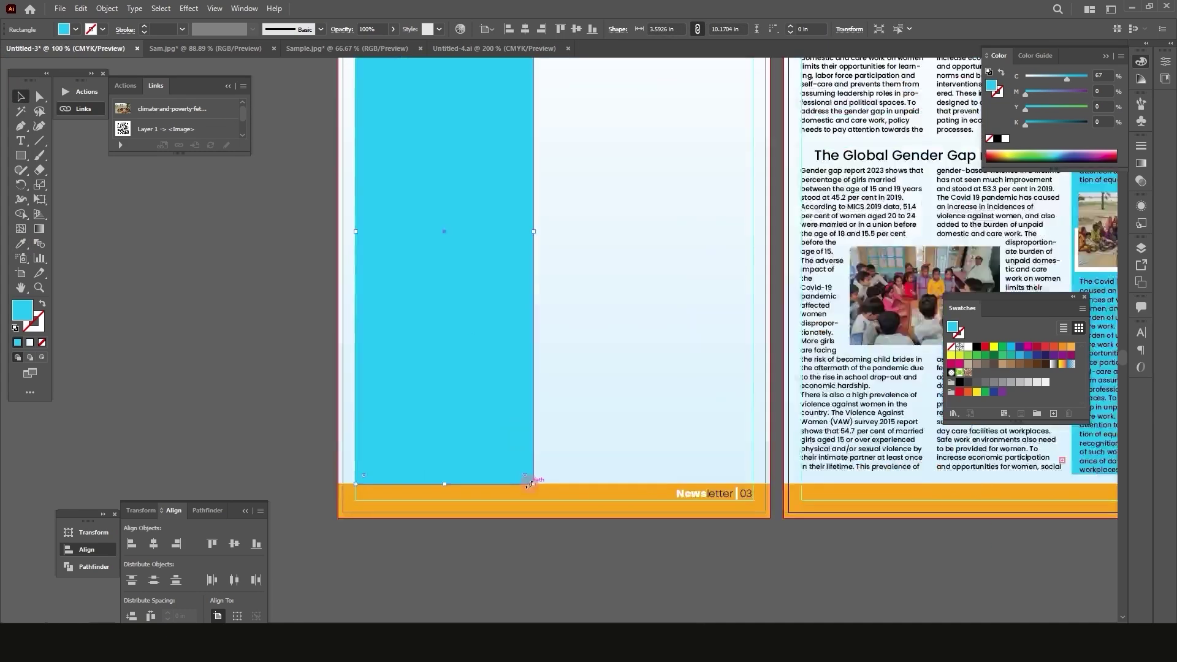
{"action": "left_click_drag", "start_coordinate": [531, 483], "coordinate": [503, 480]}
{"action": "scroll", "coordinate": [508, 388], "scroll_direction": "down", "scroll_amount": 3}
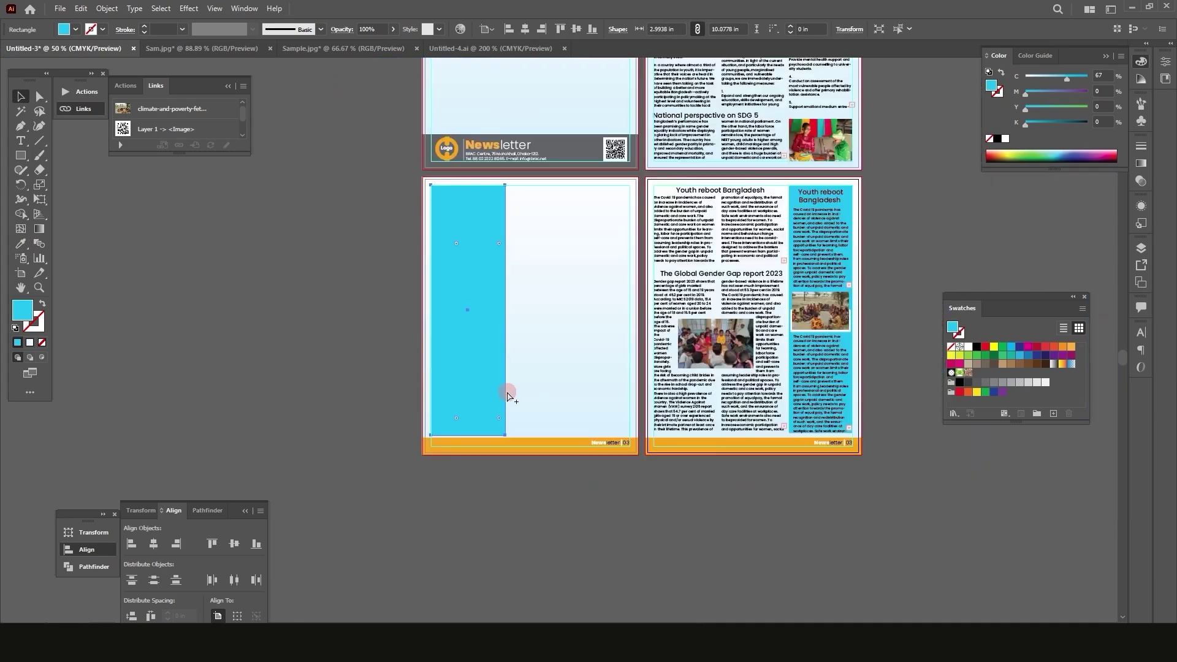
{"action": "key", "text": "Delete"}
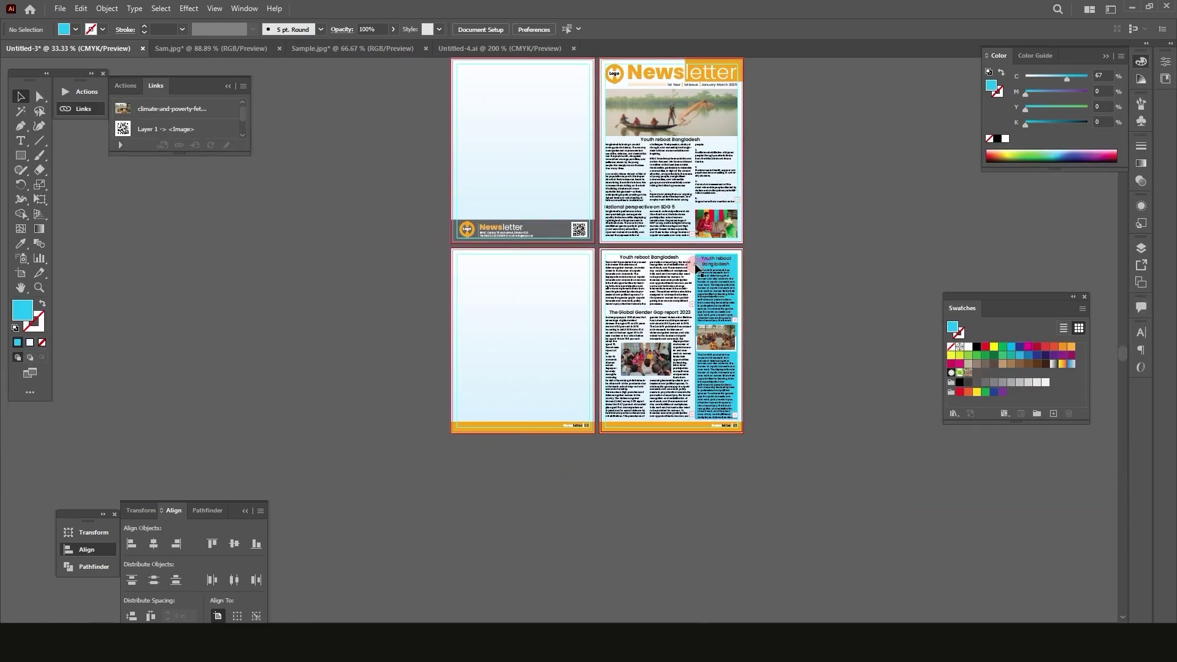
Copy the cyan "Youth reboot Bangladesh" sidebar to the facing page and fit it to that page's inner corner of the outer margin guides
{"action": "scroll", "coordinate": [718, 270], "scroll_direction": "up", "scroll_amount": 2}
{"action": "left_click", "coordinate": [686, 499]}
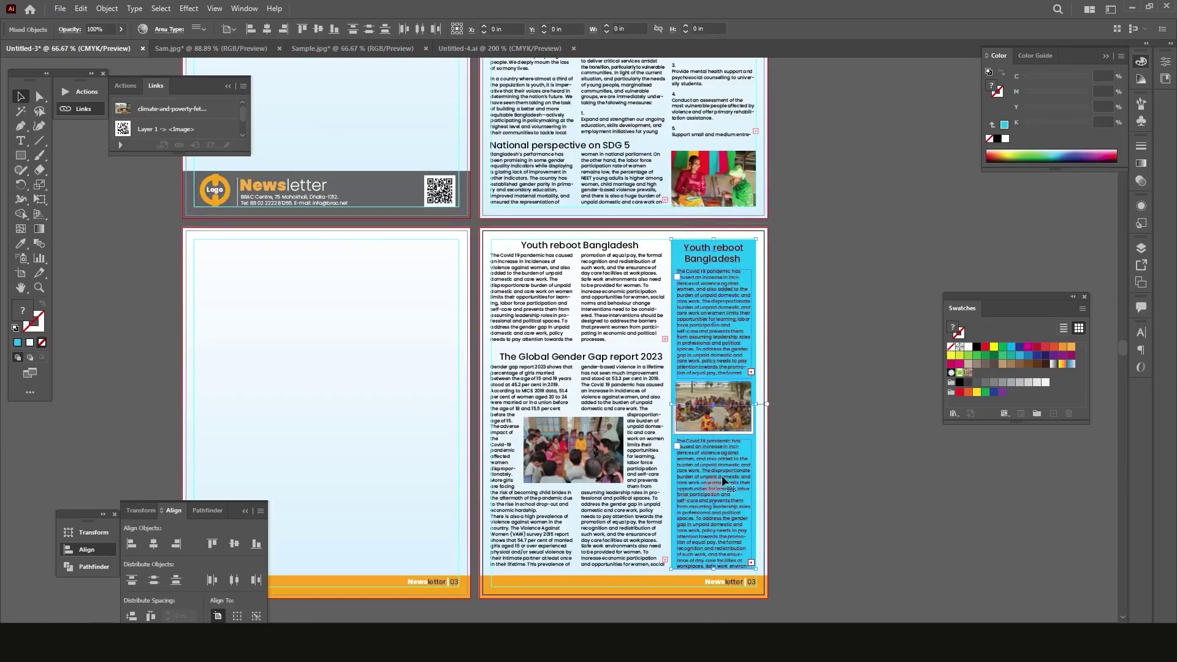
{"action": "scroll", "coordinate": [800, 304], "scroll_direction": "down", "scroll_amount": 2}
{"action": "left_click_drag", "start_coordinate": [772, 306], "coordinate": [552, 307]}
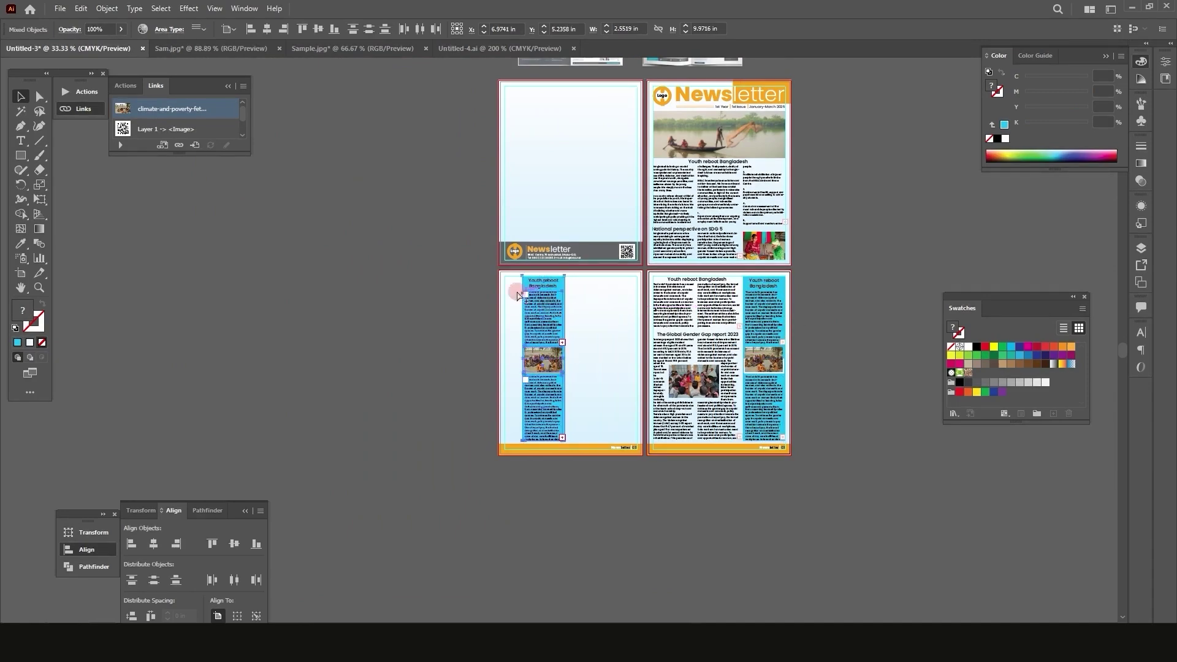
{"action": "scroll", "coordinate": [506, 286], "scroll_direction": "up", "scroll_amount": 5}
{"action": "left_click_drag", "start_coordinate": [693, 274], "coordinate": [582, 273]}
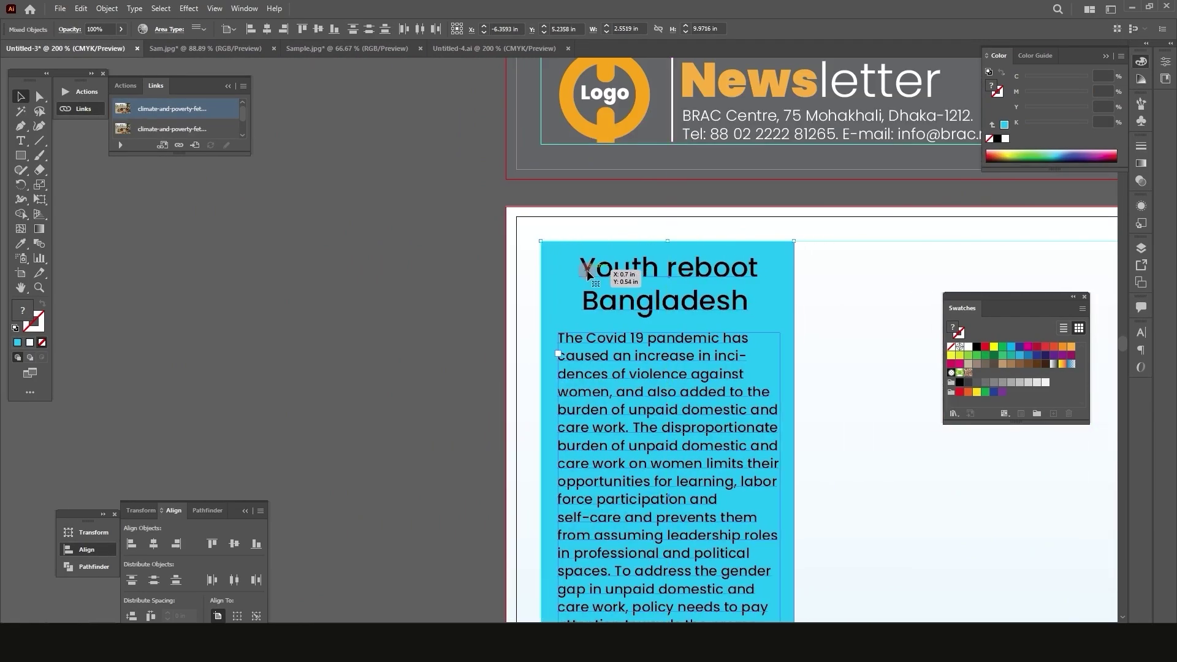
{"action": "scroll", "coordinate": [483, 307], "scroll_direction": "down", "scroll_amount": 4}
{"action": "left_click", "coordinate": [440, 359]}
Replace the copied sidebar's photo with Untitled-2.jpg and scale and position the image within its frame
{"action": "scroll", "coordinate": [439, 358], "scroll_direction": "up", "scroll_amount": 1}
{"action": "left_click", "coordinate": [508, 433]}
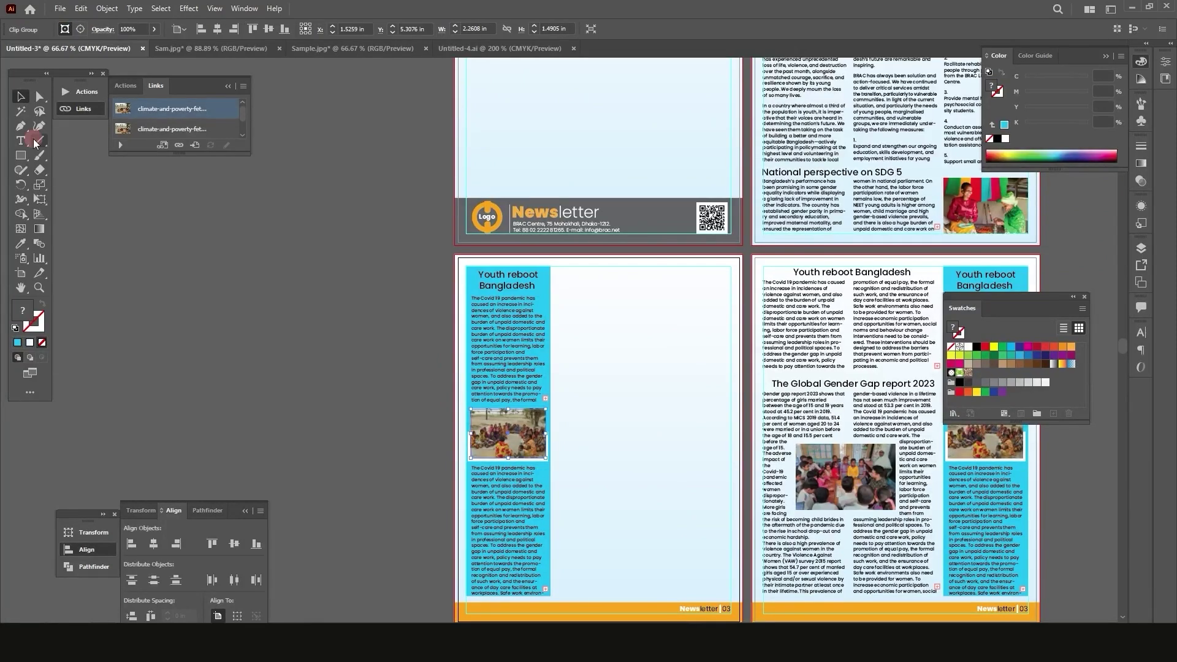
{"action": "left_click", "coordinate": [177, 143]}
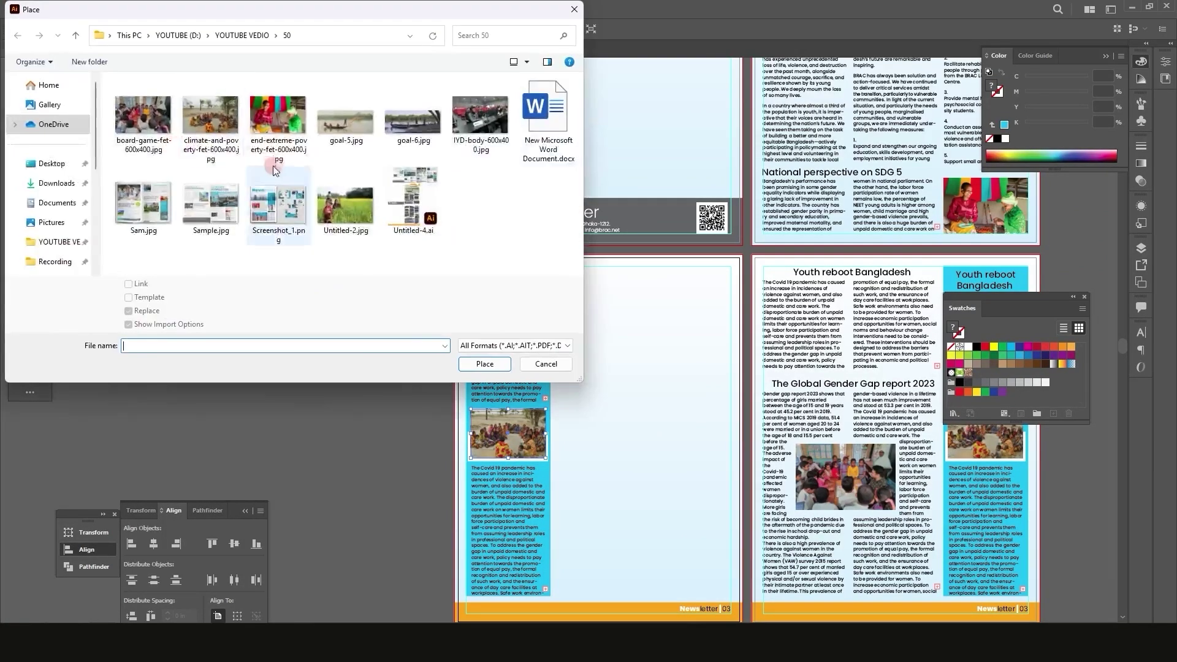
{"action": "double_click", "coordinate": [347, 204]}
{"action": "scroll", "coordinate": [494, 476], "scroll_direction": "up", "scroll_amount": 3}
{"action": "left_click_drag", "start_coordinate": [531, 355], "coordinate": [583, 372]}
{"action": "left_click_drag", "start_coordinate": [728, 426], "coordinate": [870, 513]}
{"action": "mouse_move", "coordinate": [863, 230]}
{"action": "left_mouse_down"}
{"action": "mouse_move", "coordinate": [848, 256]}
{"action": "mouse_move", "coordinate": [859, 246]}
{"action": "left_mouse_up"}
{"action": "left_click", "coordinate": [396, 357]}
{"action": "scroll", "coordinate": [514, 323], "scroll_direction": "up", "scroll_amount": 2}
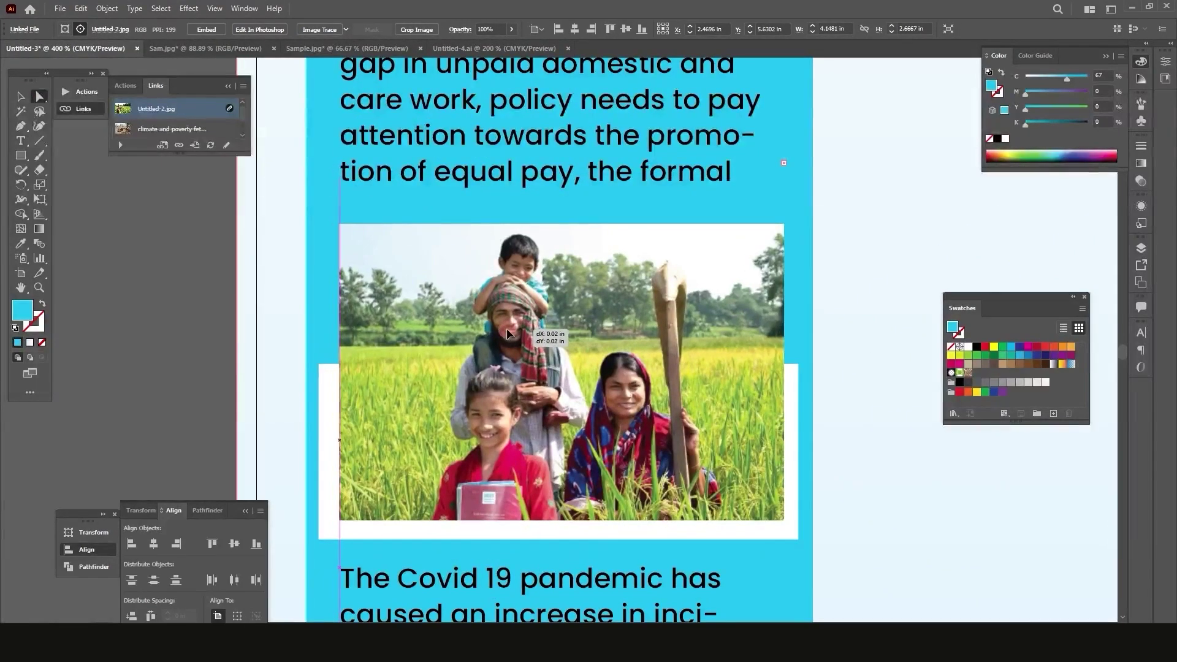
Copy the "Youth reboot Bangladesh" heading and article plus the Global Gender Gap body text into the space beside the new sidebar
{"action": "scroll", "coordinate": [389, 320], "scroll_direction": "down", "scroll_amount": 5}
{"action": "scroll", "coordinate": [423, 276], "scroll_direction": "up", "scroll_amount": 2}
{"action": "left_click", "coordinate": [728, 341]}
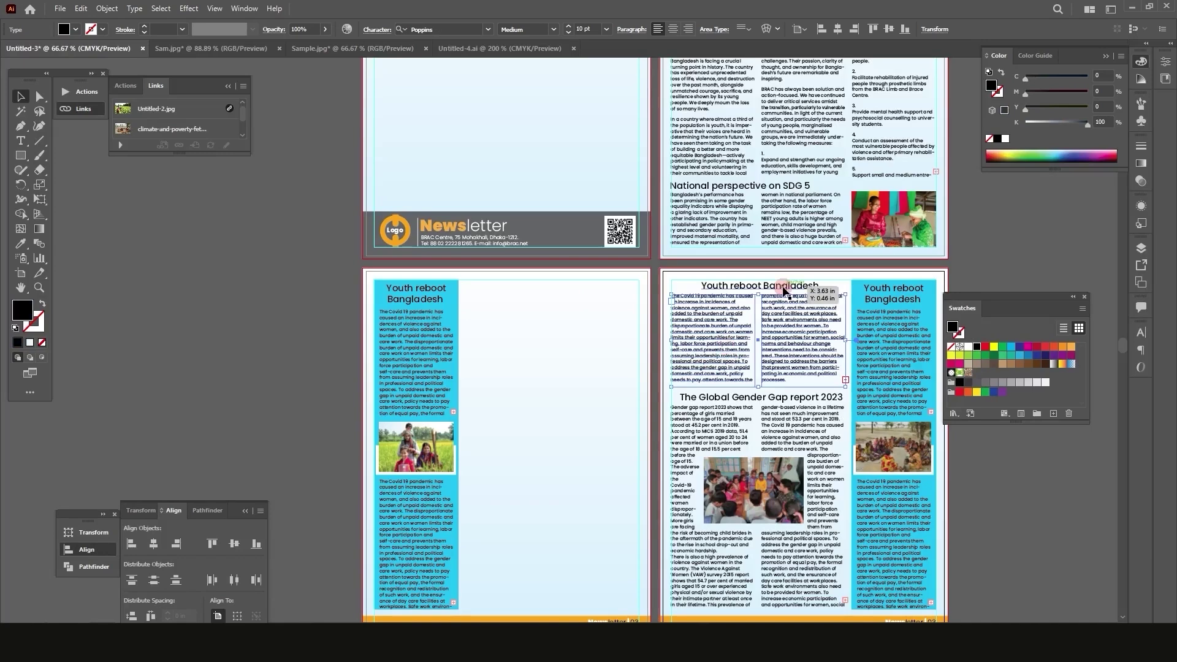
{"action": "left_click", "coordinate": [736, 407]}
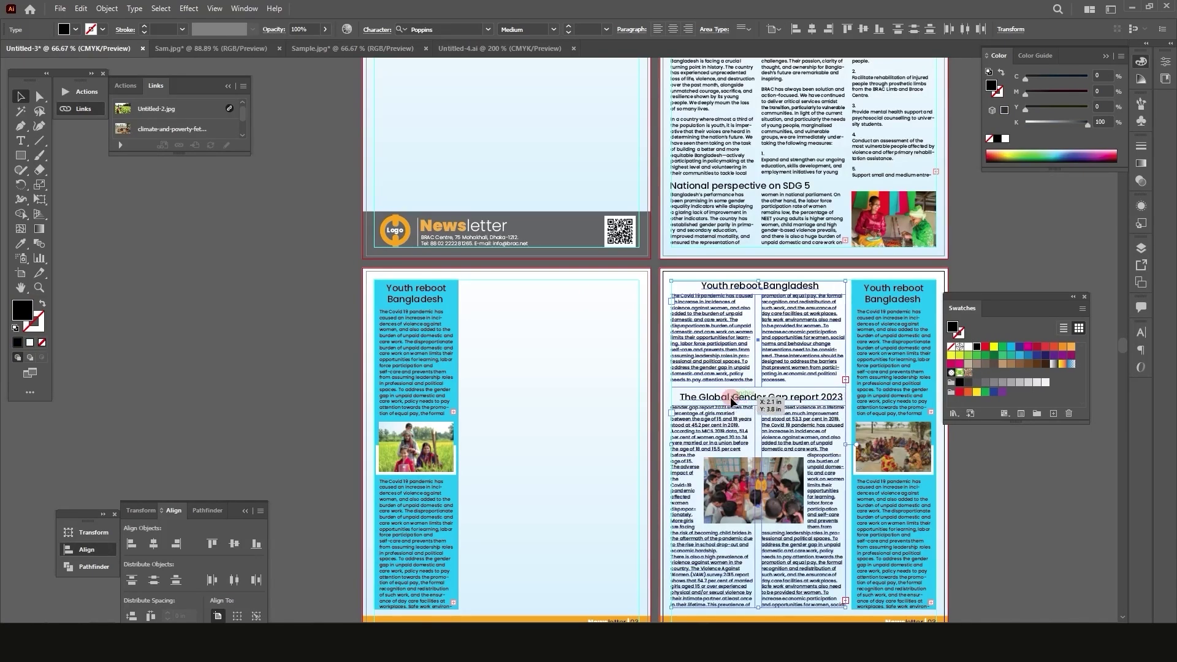
{"action": "left_click_drag", "start_coordinate": [731, 295], "coordinate": [553, 292]}
{"action": "scroll", "coordinate": [525, 287], "scroll_direction": "up", "scroll_amount": 2}
{"action": "scroll", "coordinate": [552, 268], "scroll_direction": "down", "scroll_amount": 4}
{"action": "left_click", "coordinate": [573, 494]}
Copy the heading "The Global Gender Gap report 2023" above the lower article on the facing page
{"action": "scroll", "coordinate": [552, 238], "scroll_direction": "up", "scroll_amount": 2}
{"action": "scroll", "coordinate": [553, 239], "scroll_direction": "up", "scroll_amount": 1}
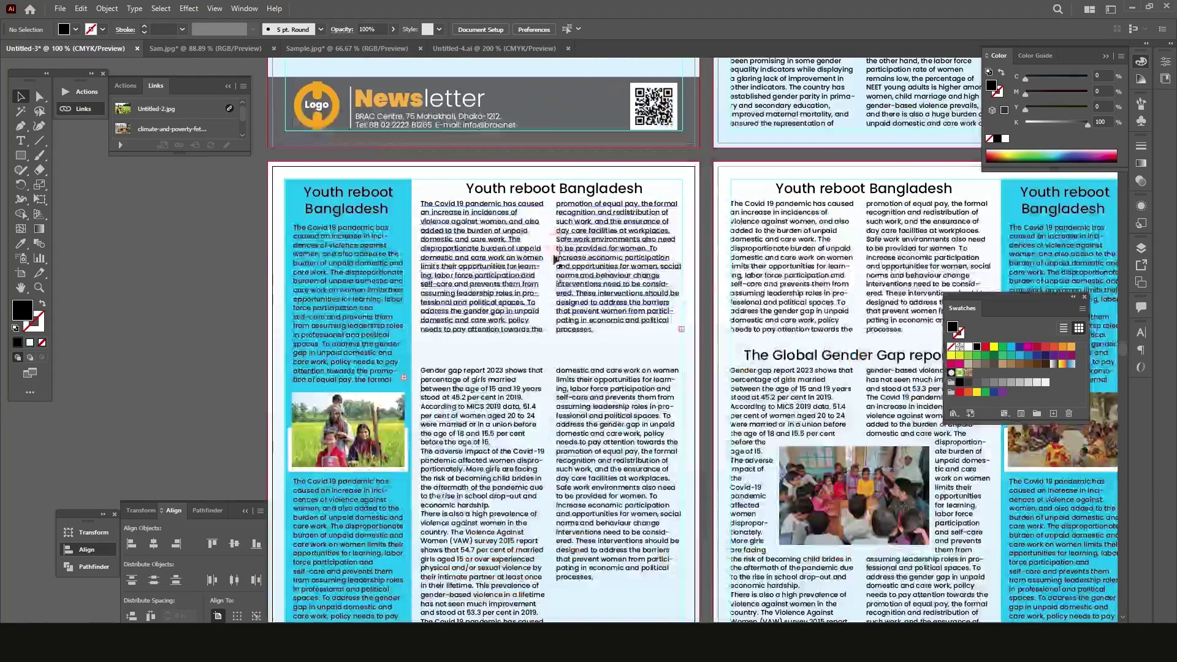
{"action": "left_click_drag", "start_coordinate": [835, 363], "coordinate": [521, 363]}
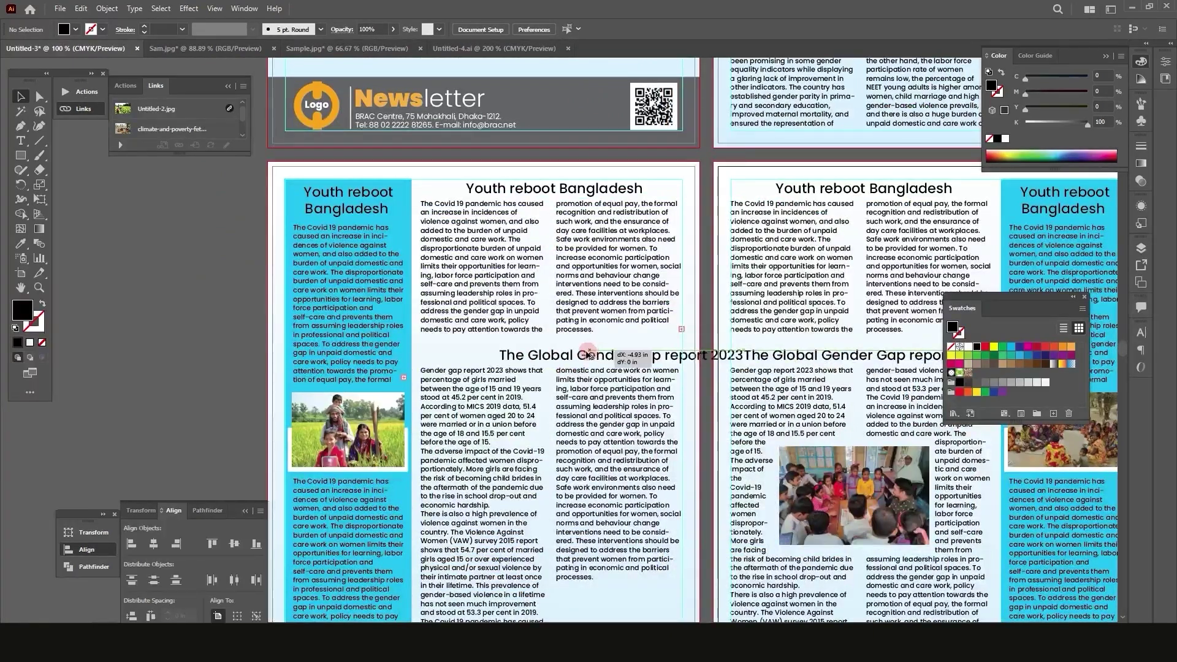
{"action": "scroll", "coordinate": [539, 303], "scroll_direction": "down", "scroll_amount": 2}
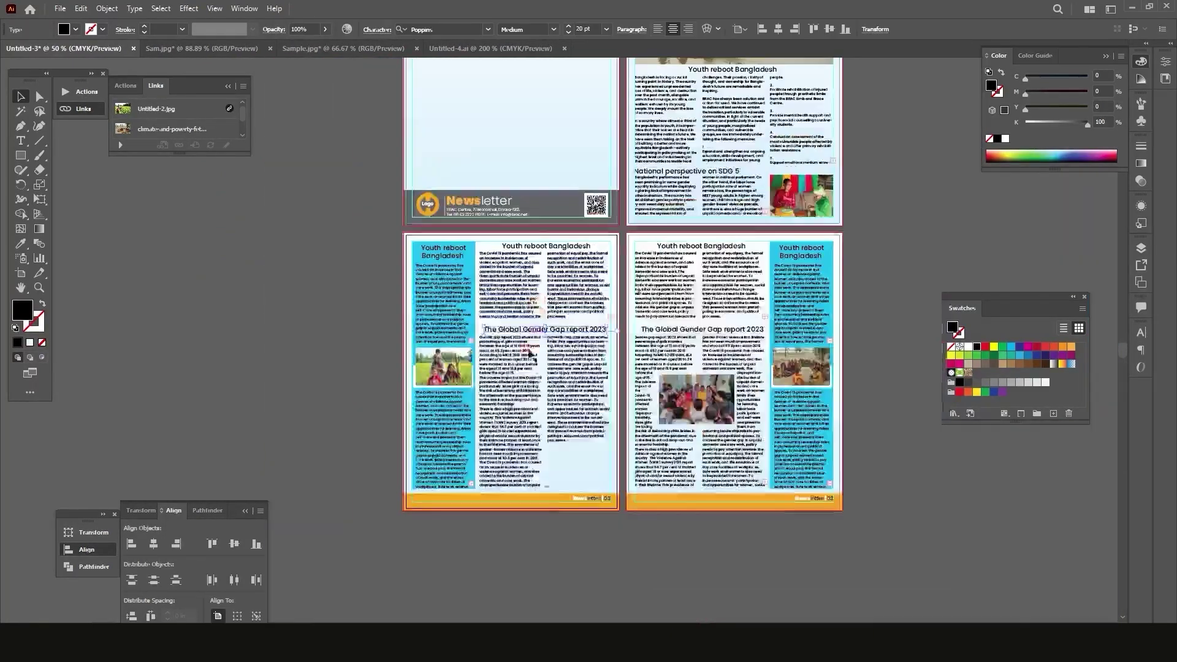
{"action": "left_click", "coordinate": [569, 547]}
Lower the top edge of the copied Gender Gap text frame to leave a picture gap under its heading
{"action": "scroll", "coordinate": [523, 361], "scroll_direction": "up", "scroll_amount": 1}
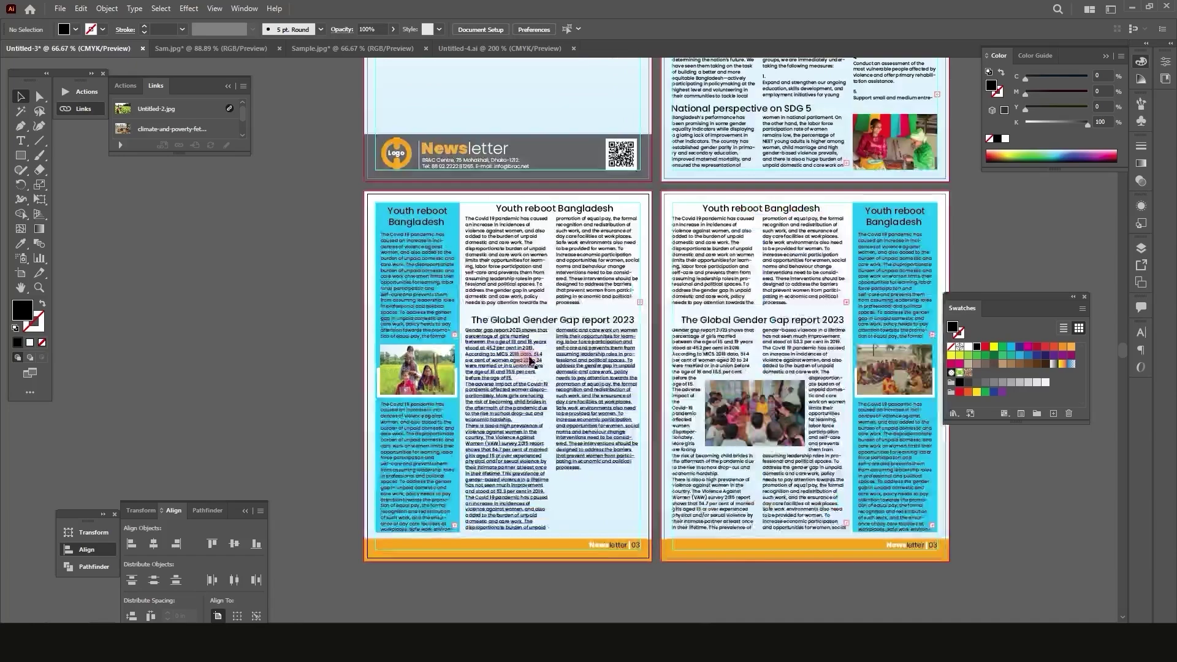
{"action": "left_click", "coordinate": [535, 366]}
{"action": "left_click_drag", "start_coordinate": [554, 328], "coordinate": [555, 399]}
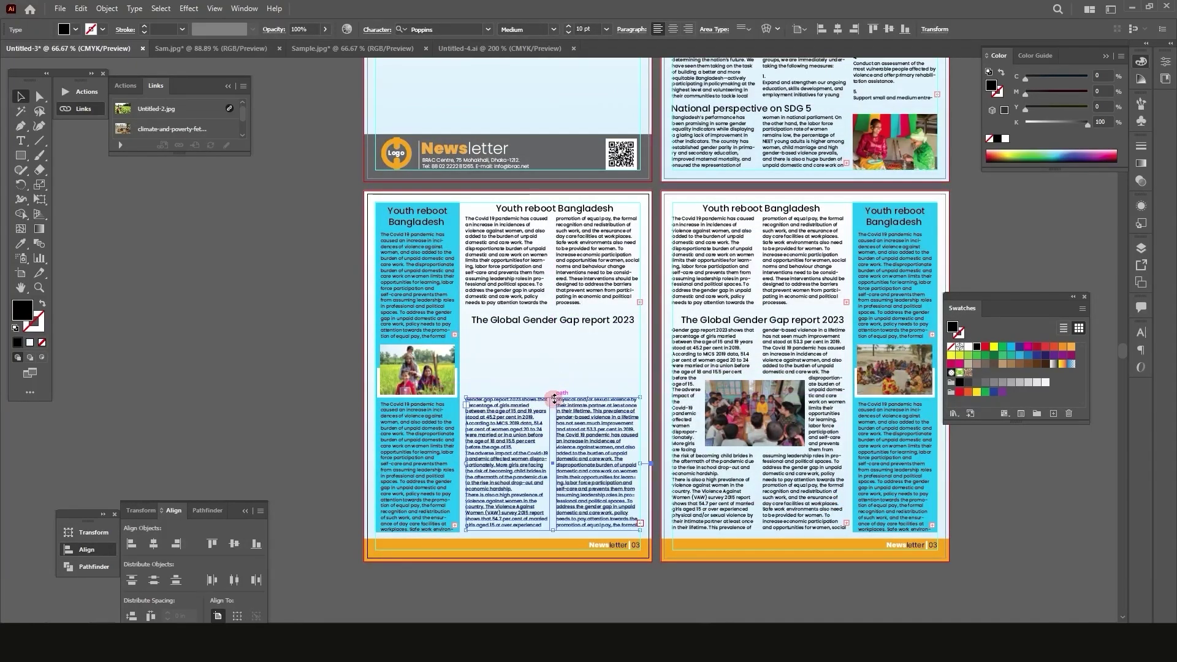
Move the sidebar's framed photo up beneath its heading and shift the upper text block down below the photo
{"action": "left_click_drag", "start_coordinate": [517, 338], "coordinate": [402, 381]}
{"action": "scroll", "coordinate": [402, 381], "scroll_direction": "up", "scroll_amount": 3}
{"action": "scroll", "coordinate": [491, 389], "scroll_direction": "down", "scroll_amount": 1}
{"action": "scroll", "coordinate": [494, 402], "scroll_direction": "up", "scroll_amount": 1}
{"action": "left_click_drag", "start_coordinate": [496, 403], "coordinate": [495, 149]}
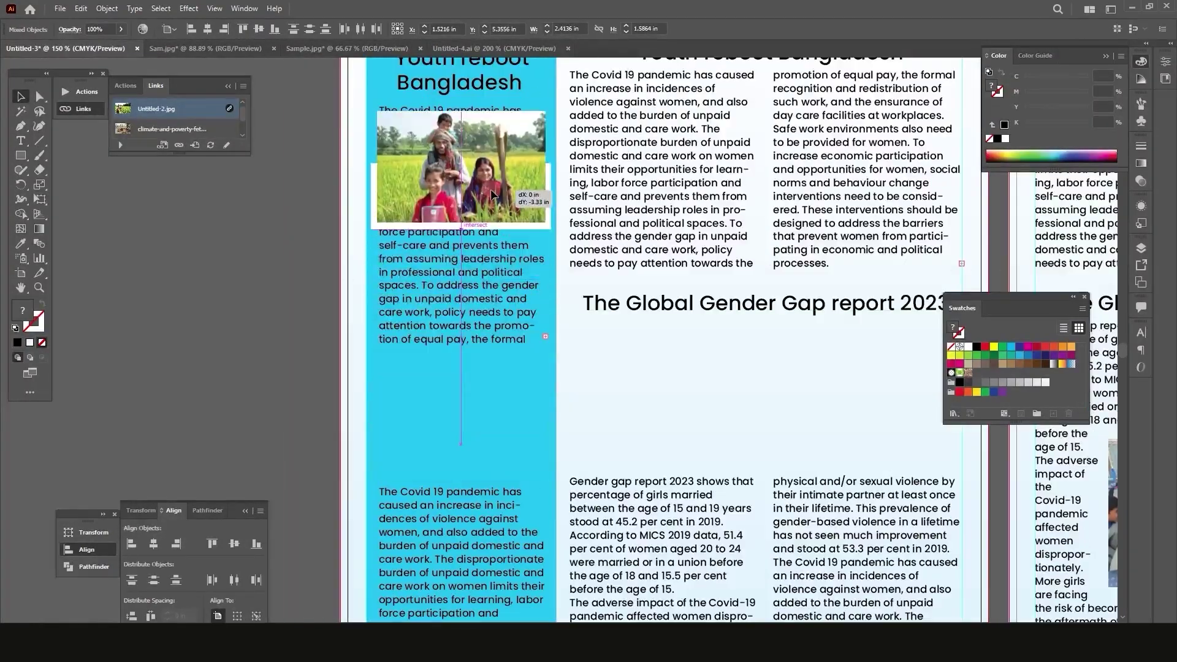
{"action": "left_click_drag", "start_coordinate": [482, 274], "coordinate": [482, 406]}
{"action": "left_click", "coordinate": [294, 344]}
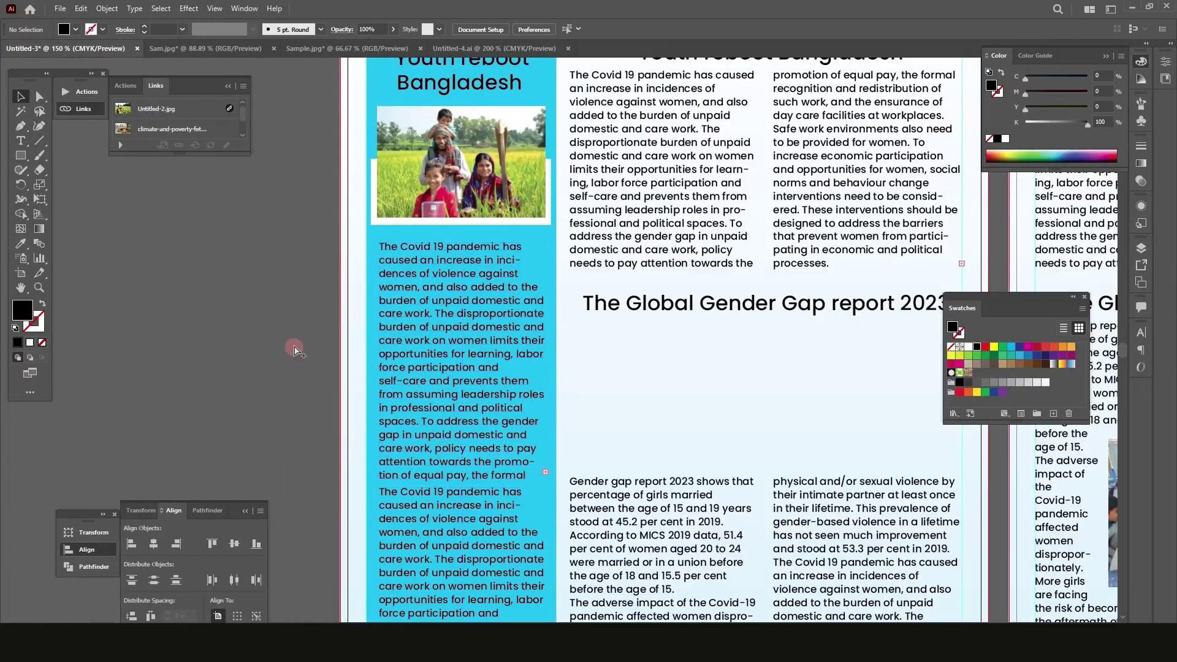
Copy the front page boat photo into the gap under the Gender Gap heading and scale it to the article's width, about 5.26 in
{"action": "scroll", "coordinate": [578, 452], "scroll_direction": "down", "scroll_amount": 4}
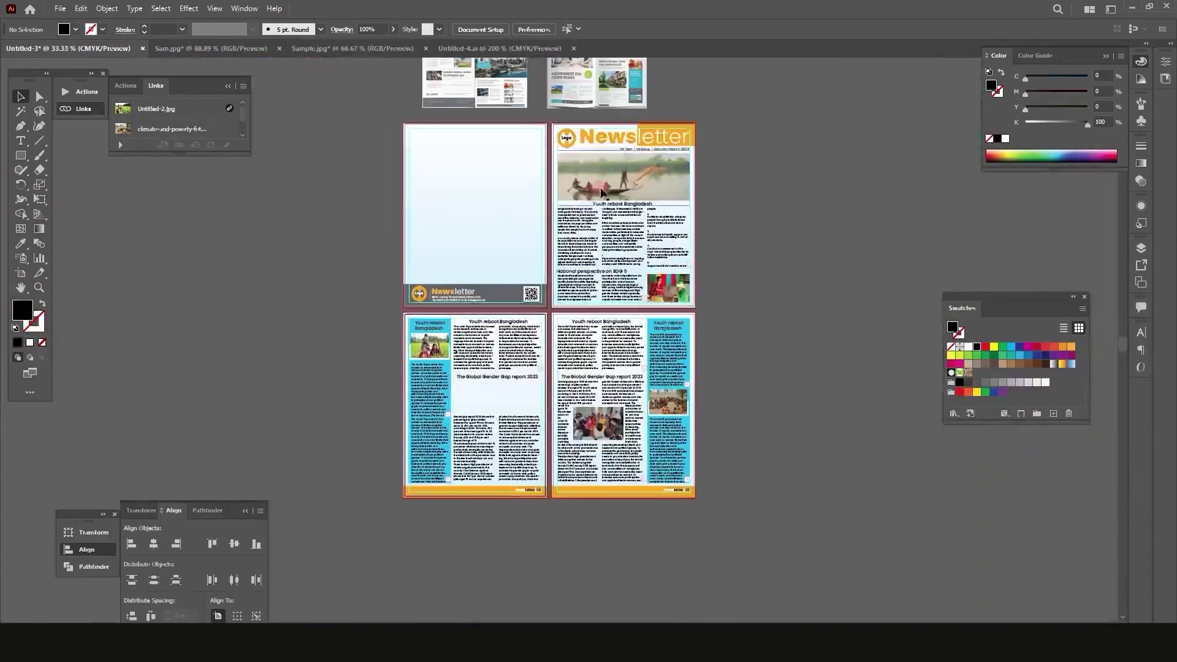
{"action": "left_click_drag", "start_coordinate": [601, 190], "coordinate": [499, 407]}
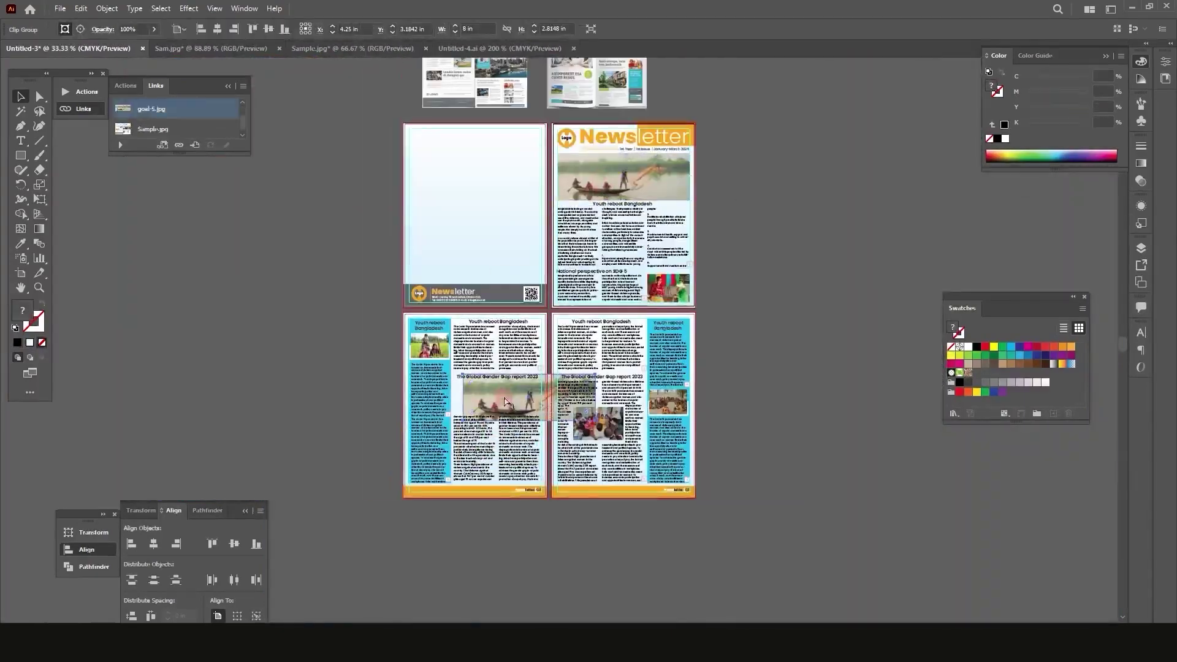
{"action": "scroll", "coordinate": [492, 400], "scroll_direction": "up", "scroll_amount": 4}
{"action": "left_click_drag", "start_coordinate": [442, 352], "coordinate": [432, 403]}
{"action": "scroll", "coordinate": [571, 423], "scroll_direction": "down", "scroll_amount": 1}
{"action": "left_click_drag", "start_coordinate": [801, 497], "coordinate": [667, 469]}
{"action": "scroll", "coordinate": [669, 474], "scroll_direction": "down", "scroll_amount": 1}
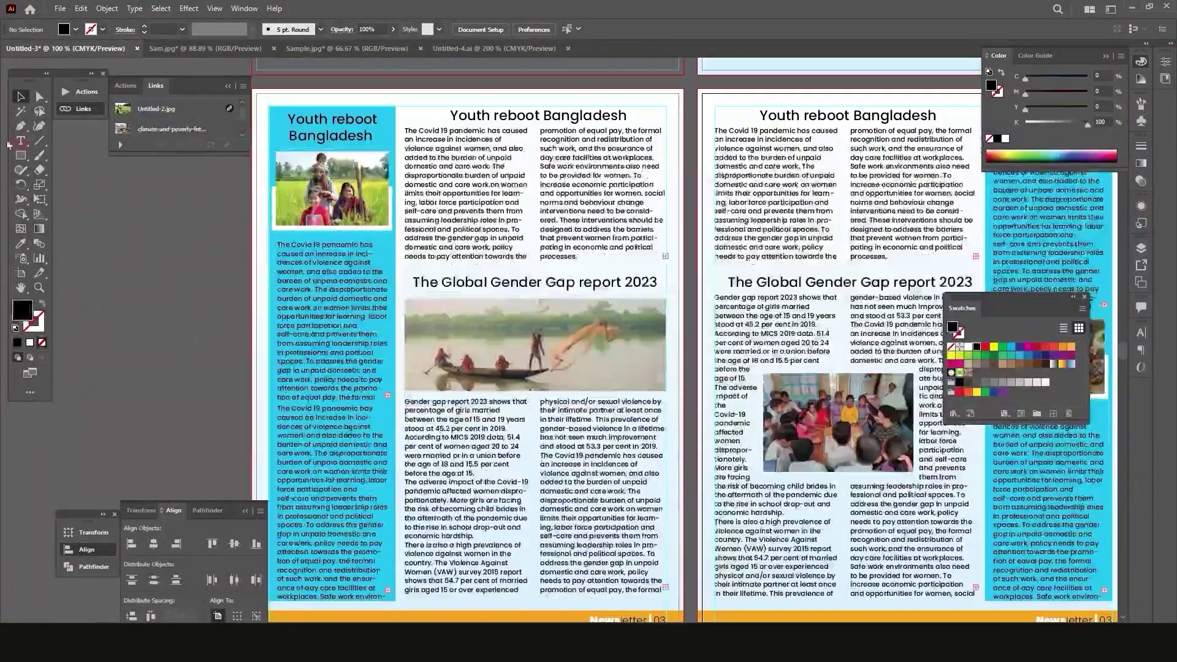
Replace the copied boat photo with goal-6.jpg
{"action": "left_click", "coordinate": [179, 145]}
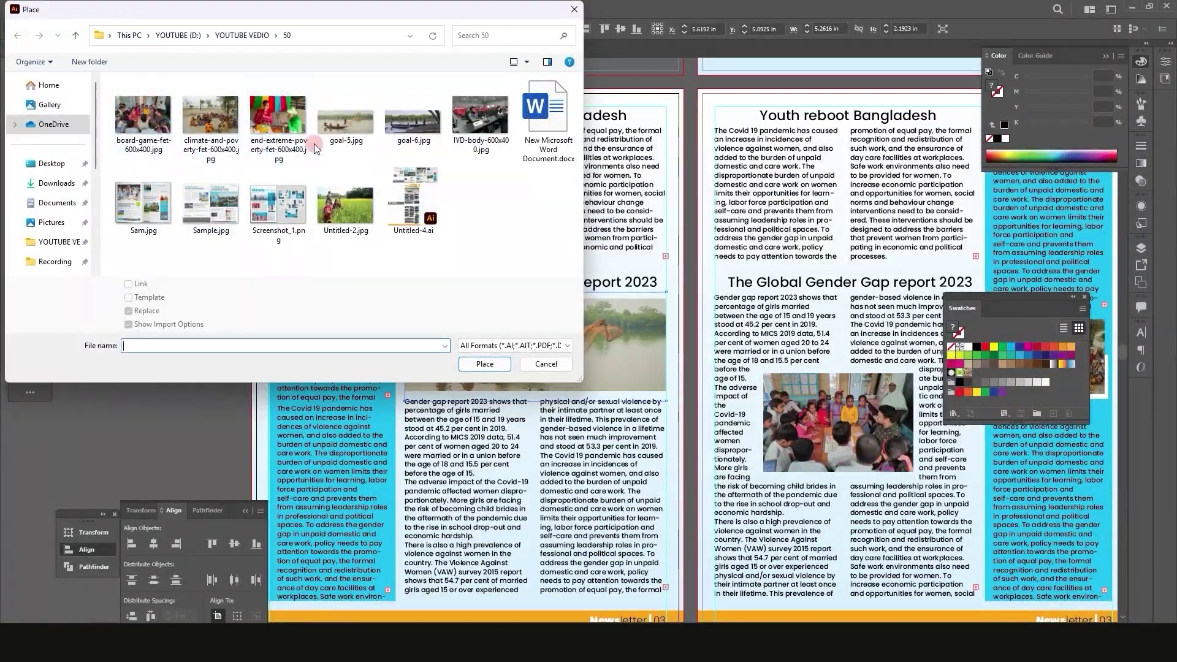
{"action": "double_click", "coordinate": [413, 122]}
{"action": "left_click", "coordinate": [520, 266]}
{"action": "scroll", "coordinate": [519, 267], "scroll_direction": "down", "scroll_amount": 2}
{"action": "scroll", "coordinate": [521, 270], "scroll_direction": "up", "scroll_amount": 3}
{"action": "scroll", "coordinate": [563, 324], "scroll_direction": "up", "scroll_amount": 1}
{"action": "key", "text": "v"}
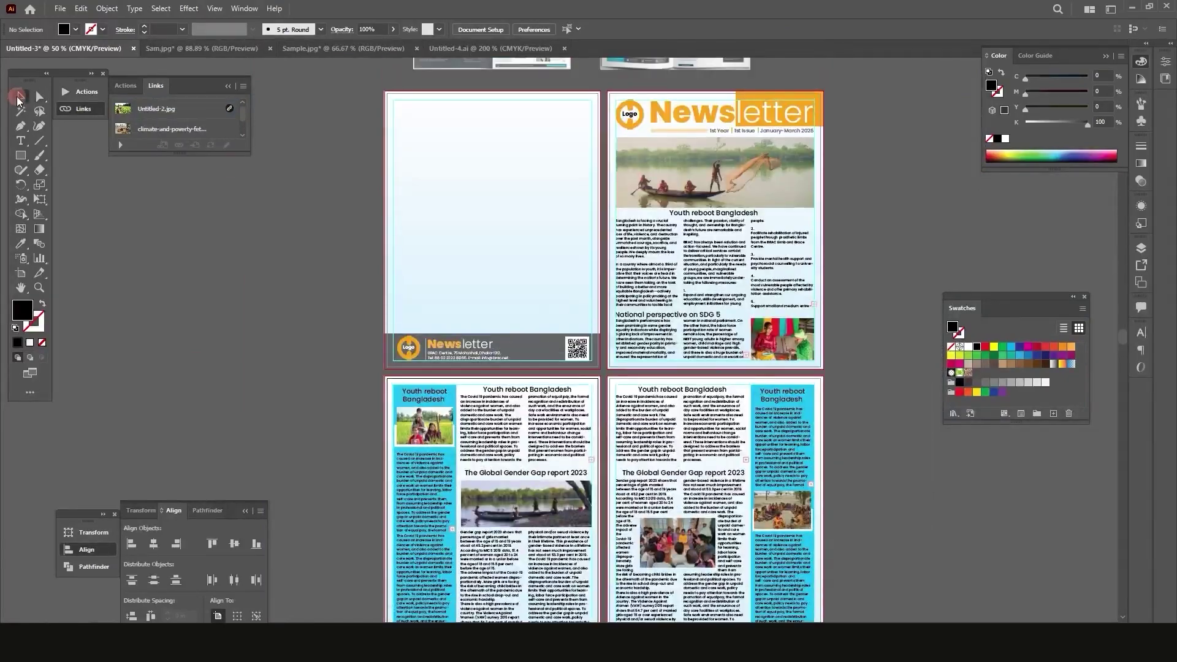
Copy the front page's "Youth reboot Bangladesh" heading and three-column article to the top of the blank back page
{"action": "scroll", "coordinate": [601, 322], "scroll_direction": "down", "scroll_amount": 2}
{"action": "scroll", "coordinate": [637, 322], "scroll_direction": "up", "scroll_amount": 4}
{"action": "left_click", "coordinate": [638, 322]}
{"action": "left_click", "coordinate": [705, 274], "text": "shift"}
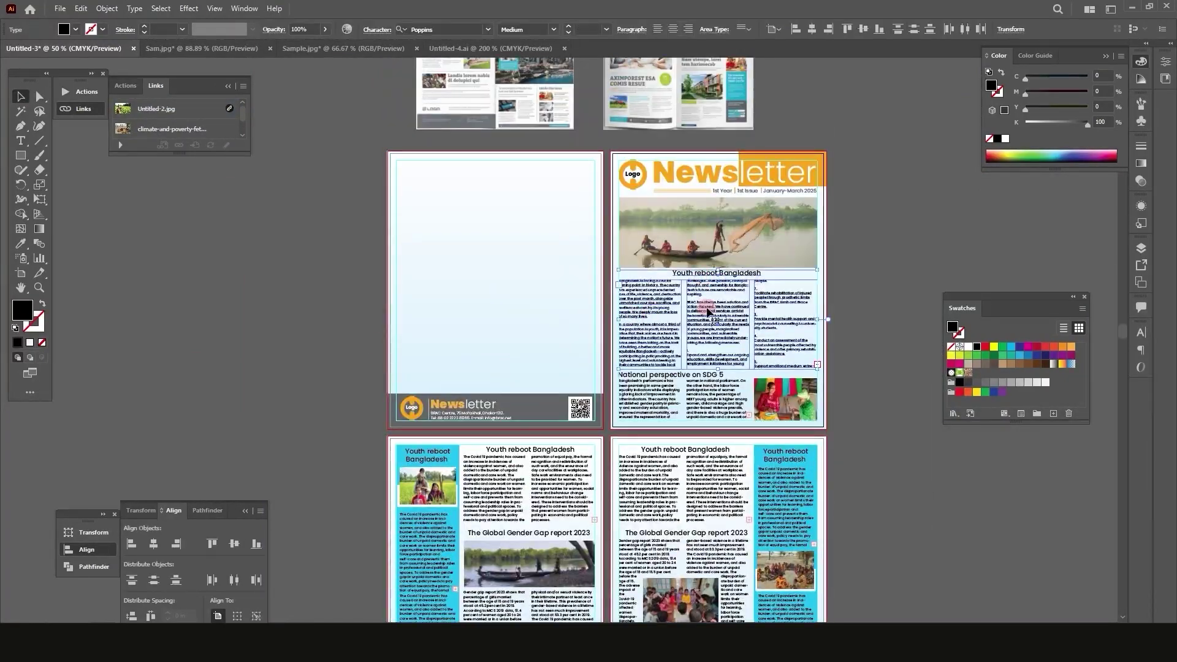
{"action": "left_click_drag", "start_coordinate": [704, 314], "coordinate": [482, 206]}
{"action": "key", "text": "ctrl+shift+a"}
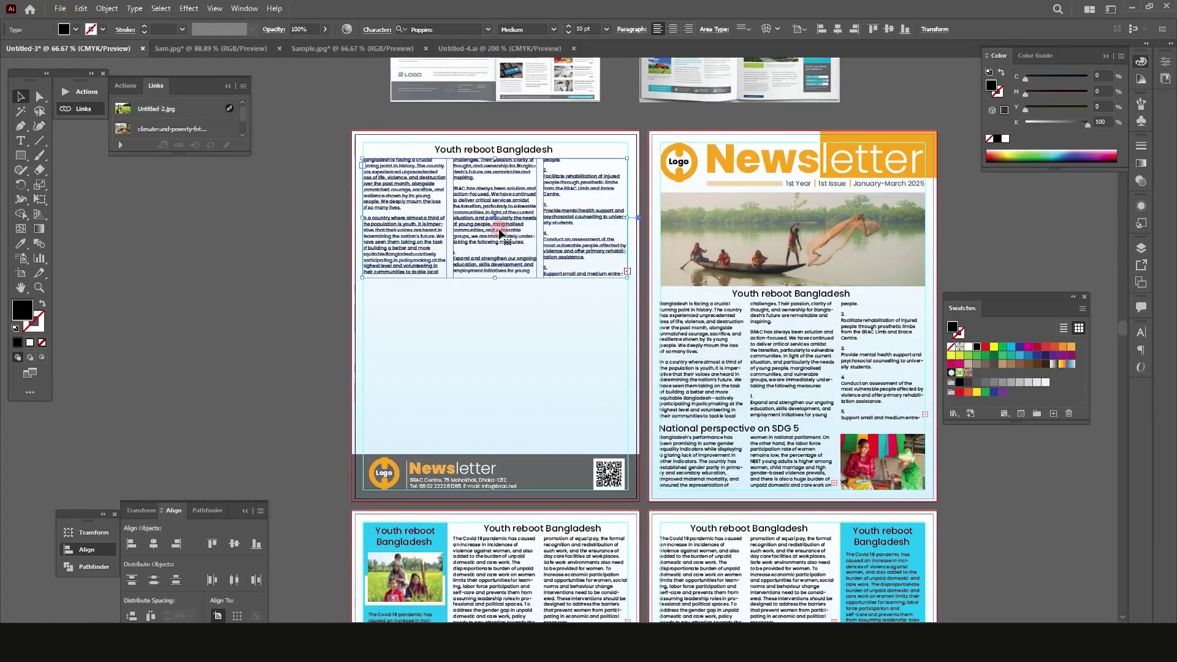
Place the IYD-body-600x400.jpg photo under the back page heading at the article's full width, about 8 in
{"action": "left_click", "coordinate": [545, 642]}
{"action": "left_click_drag", "start_coordinate": [941, 172], "coordinate": [621, 302]}
{"action": "scroll", "coordinate": [638, 359], "scroll_direction": "up", "scroll_amount": 1}
{"action": "scroll", "coordinate": [639, 352], "scroll_direction": "up", "scroll_amount": 1}
{"action": "scroll", "coordinate": [620, 313], "scroll_direction": "down", "scroll_amount": 2}
Move the back page's three-column article down below the photo, temporarily locking the photo
{"action": "left_click", "coordinate": [213, 278]}
{"action": "left_click", "coordinate": [491, 241]}
{"action": "key", "text": "ctrl+2"}
{"action": "left_click_drag", "start_coordinate": [492, 243], "coordinate": [475, 417]}
{"action": "left_click", "coordinate": [263, 286]}
{"action": "scroll", "coordinate": [263, 285], "scroll_direction": "down", "scroll_amount": 1}
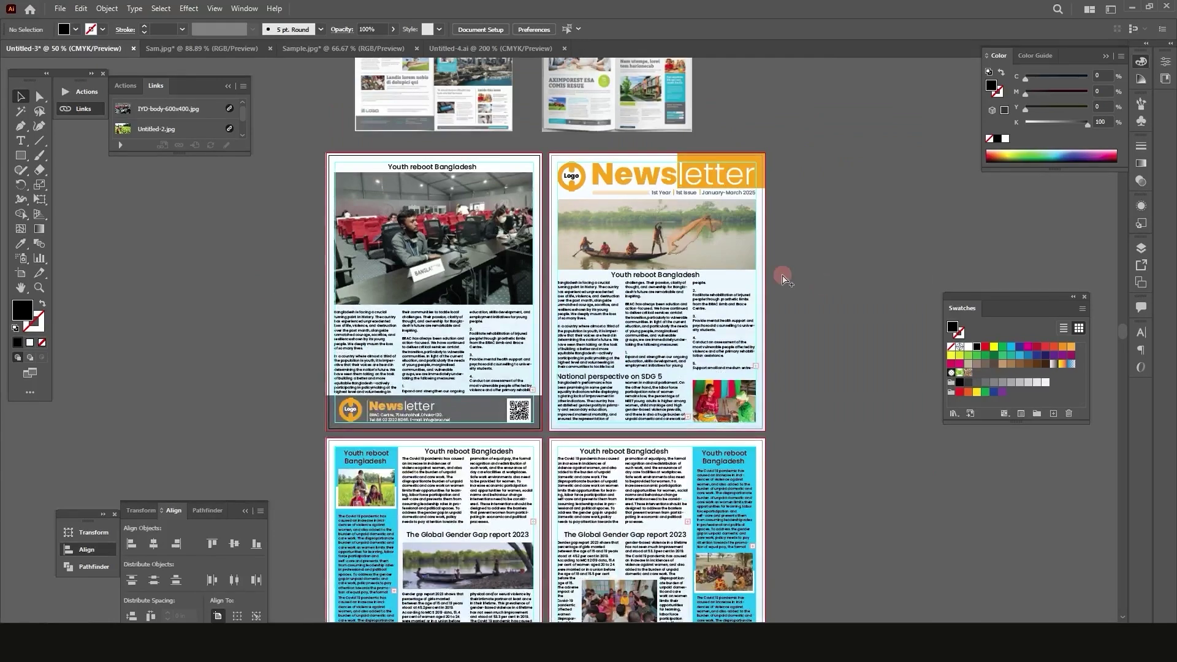
{"action": "key", "text": "ctrl+alt+2"}
{"action": "left_click", "coordinate": [817, 263]}
Embed the back page's conference photo and the front page's SDG 5 photo in the document
{"action": "left_click", "coordinate": [38, 98]}
{"action": "left_click", "coordinate": [434, 245]}
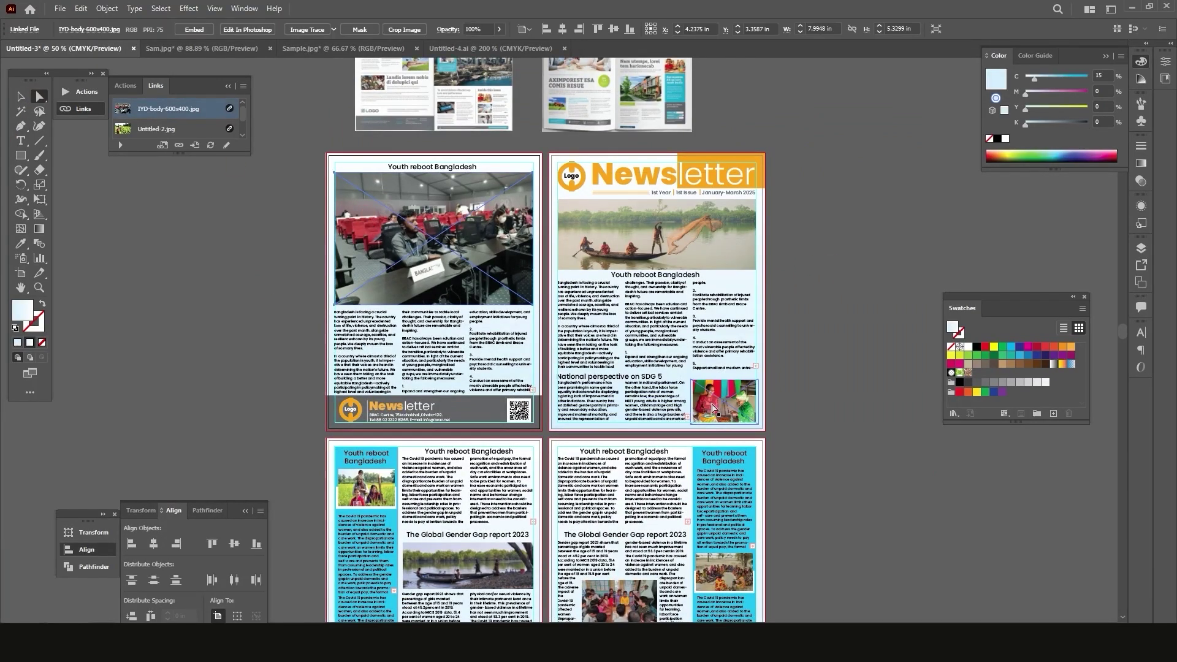
{"action": "left_click", "coordinate": [723, 404], "text": "shift"}
{"action": "left_click", "coordinate": [145, 31]}
{"action": "scroll", "coordinate": [788, 149], "scroll_direction": "down", "scroll_amount": 1}
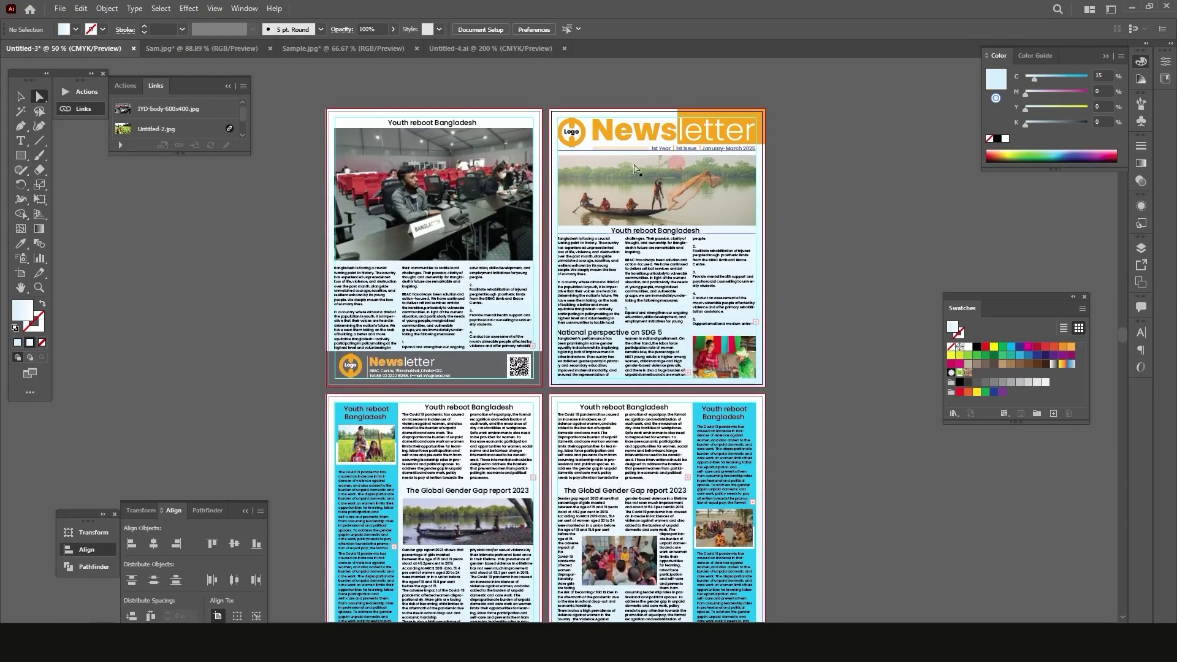
{"action": "left_click", "coordinate": [20, 96]}
{"action": "scroll", "coordinate": [686, 193], "scroll_direction": "down", "scroll_amount": 1}
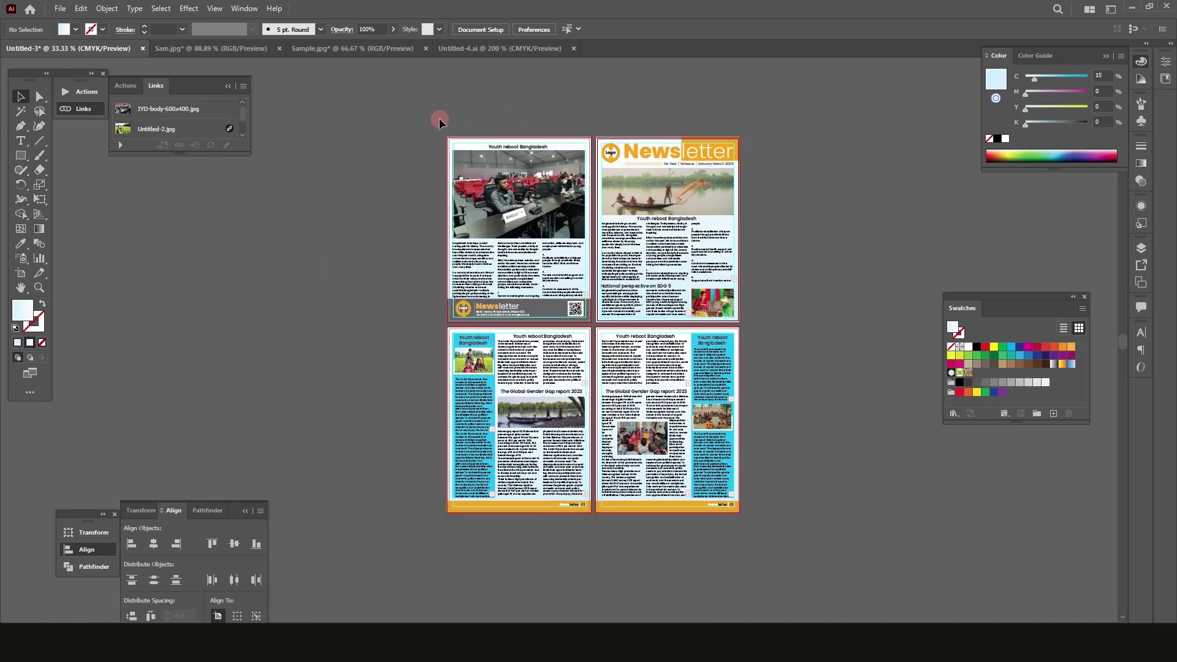
{"action": "scroll", "coordinate": [623, 98], "scroll_direction": "up", "scroll_amount": 1}
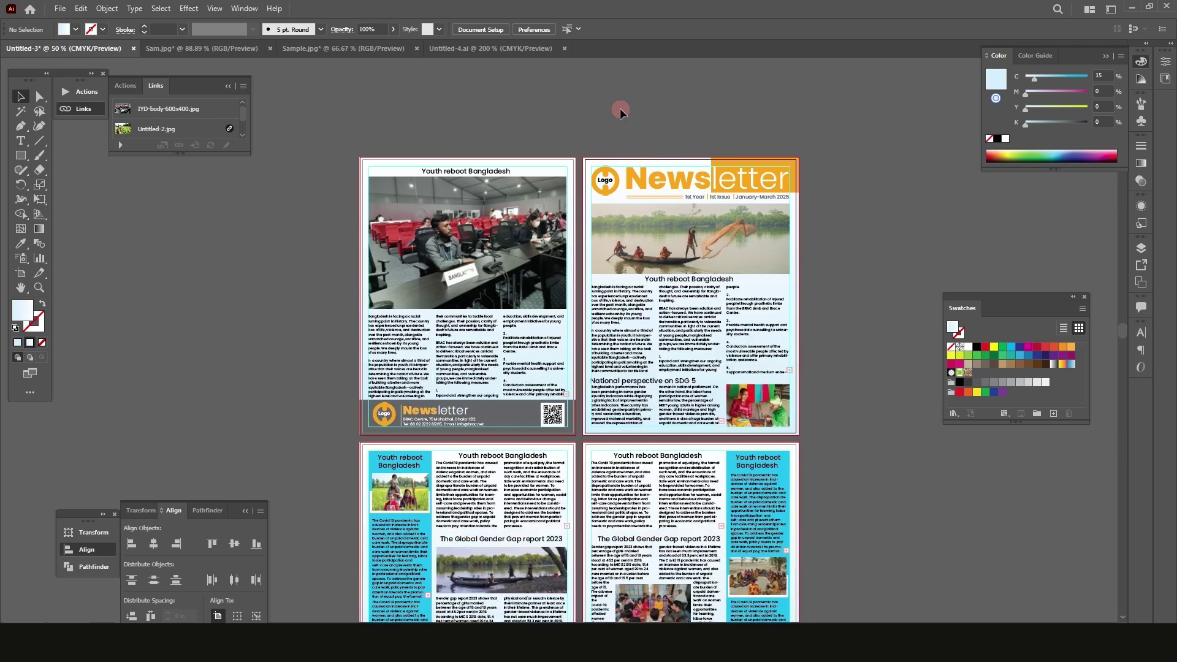
{"action": "scroll", "coordinate": [524, 153], "scroll_direction": "down", "scroll_amount": 1}
{"action": "scroll", "coordinate": [392, 181], "scroll_direction": "down", "scroll_amount": 1}
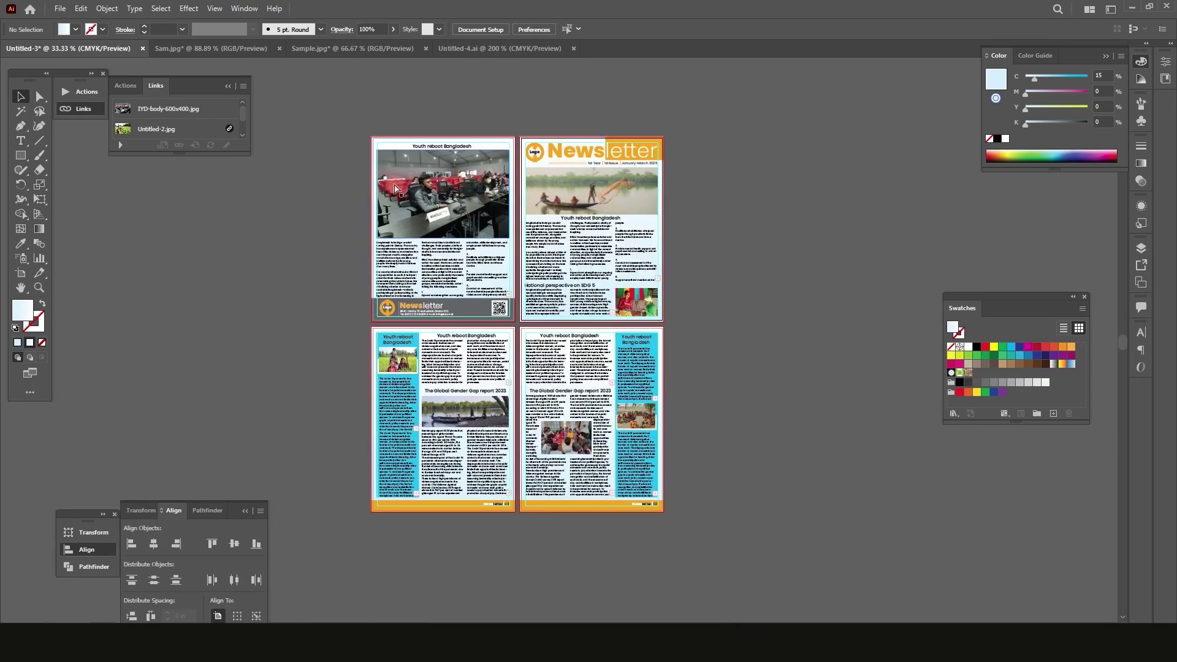
Change the page number in page 2's orange footer to 02
{"action": "scroll", "coordinate": [384, 142], "scroll_direction": "up", "scroll_amount": 1}
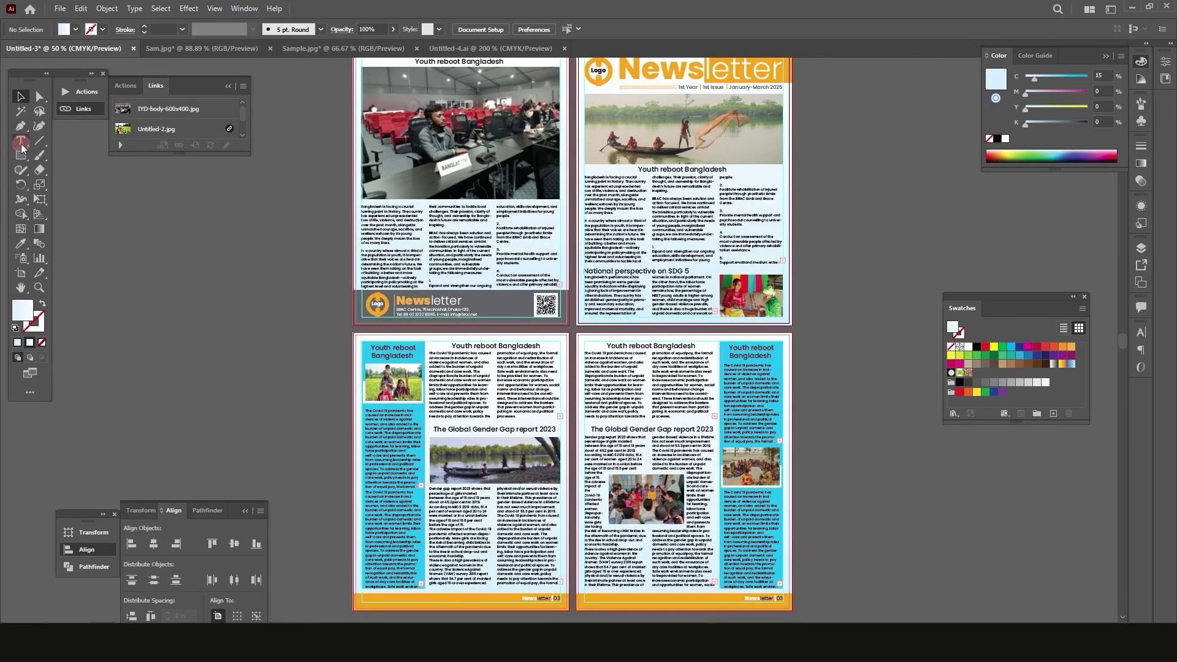
{"action": "left_click", "coordinate": [22, 143]}
{"action": "scroll", "coordinate": [634, 566], "scroll_direction": "down", "scroll_amount": 2}
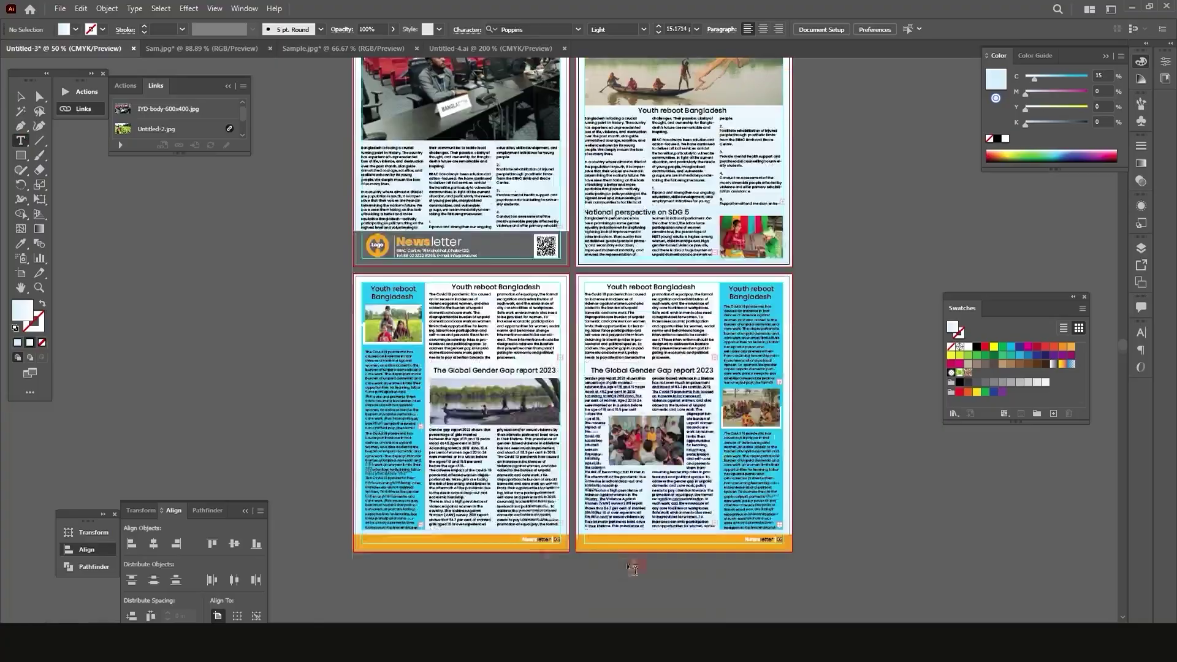
{"action": "scroll", "coordinate": [552, 546], "scroll_direction": "up", "scroll_amount": 4}
{"action": "left_click_drag", "start_coordinate": [603, 500], "coordinate": [631, 516]}
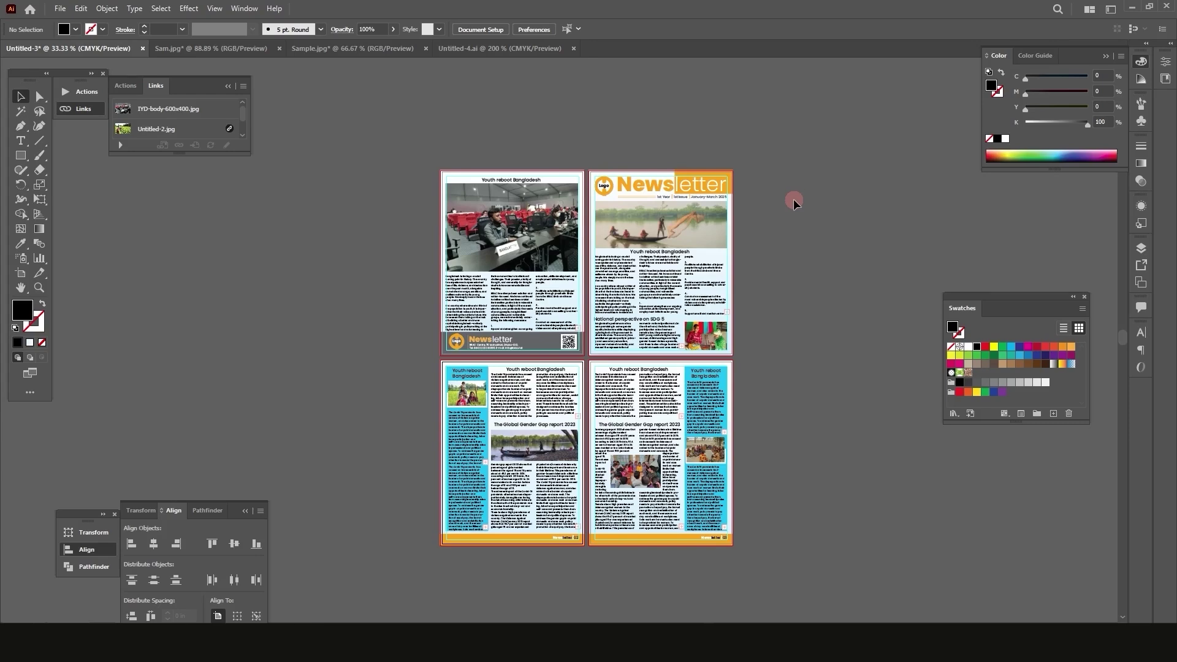
{"action": "scroll", "coordinate": [636, 241], "scroll_direction": "up", "scroll_amount": 1}
{"action": "scroll", "coordinate": [635, 241], "scroll_direction": "down", "scroll_amount": 3}
{"action": "scroll", "coordinate": [635, 241], "scroll_direction": "down", "scroll_amount": 1}
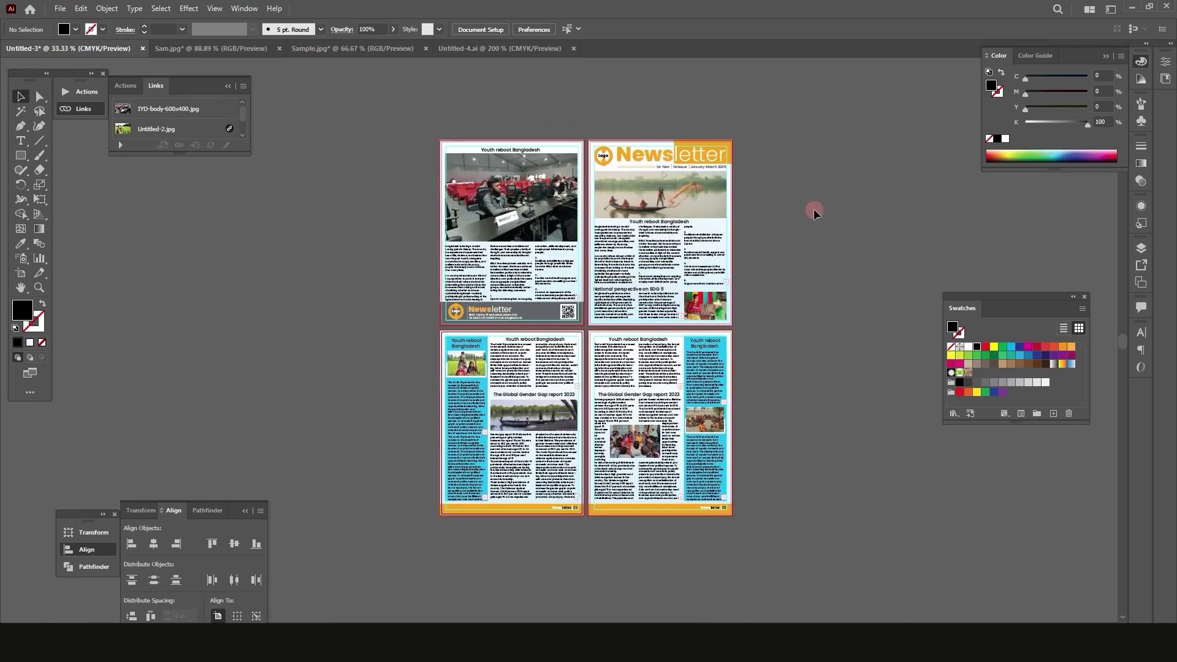
Save the document as the Illustrator file Newsletter in folder 50, keeping the default Illustrator 2020 options
{"action": "key", "text": "ctrl+shift+s"}
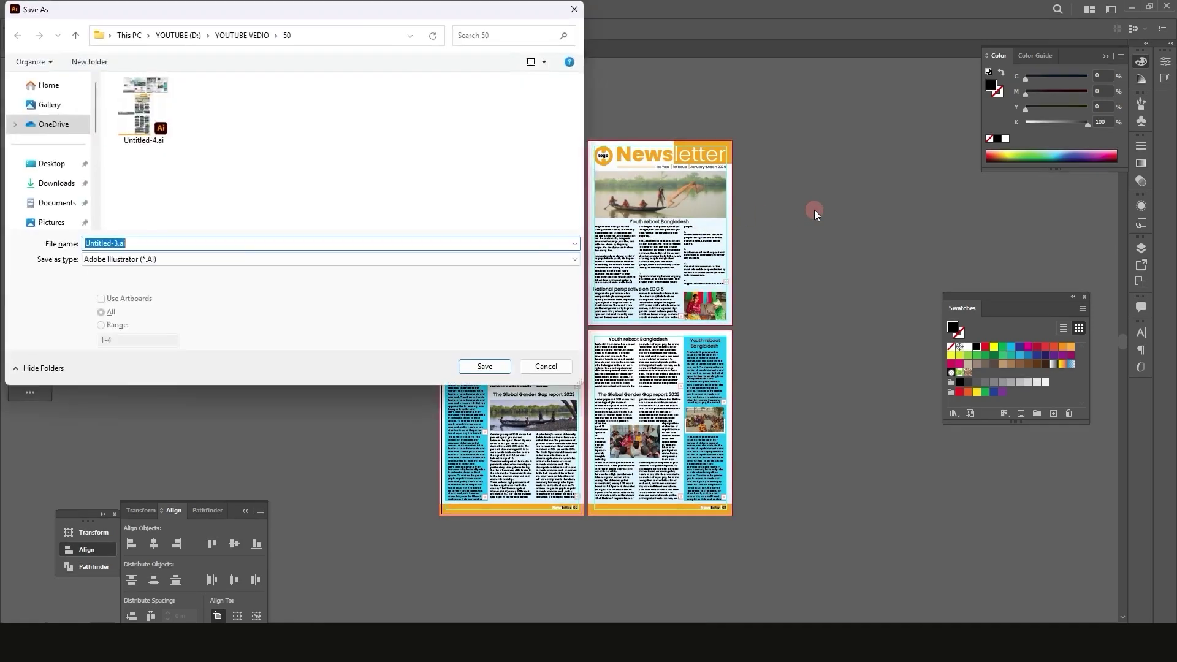
{"action": "left_click", "coordinate": [134, 244]}
{"action": "left_click_drag", "start_coordinate": [135, 244], "coordinate": [53, 244]}
{"action": "type", "text": "Newsletter"}
{"action": "key", "text": "Return"}
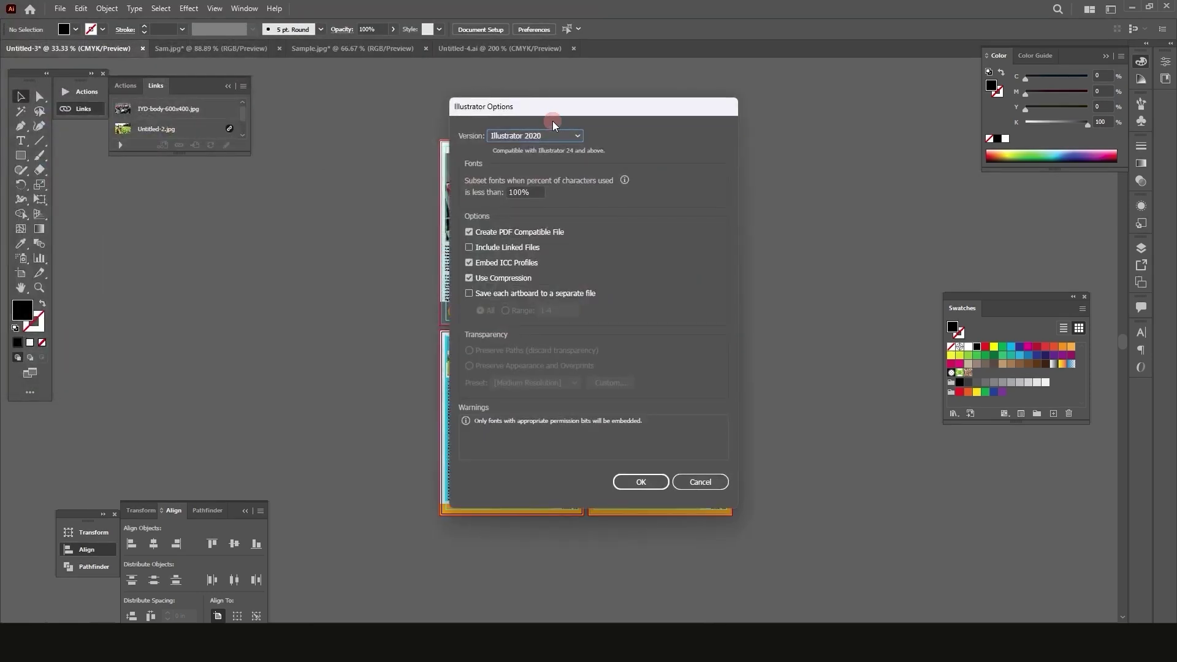
{"action": "left_click", "coordinate": [642, 483]}
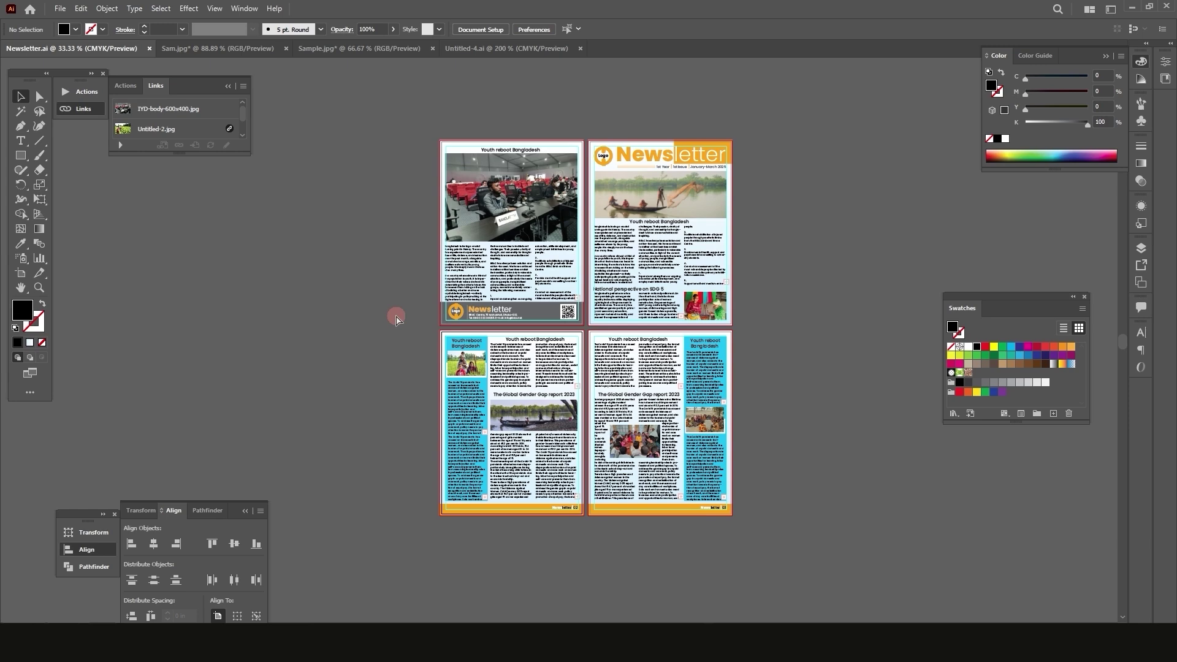
{"action": "key", "text": "ctrl+shift+s"}
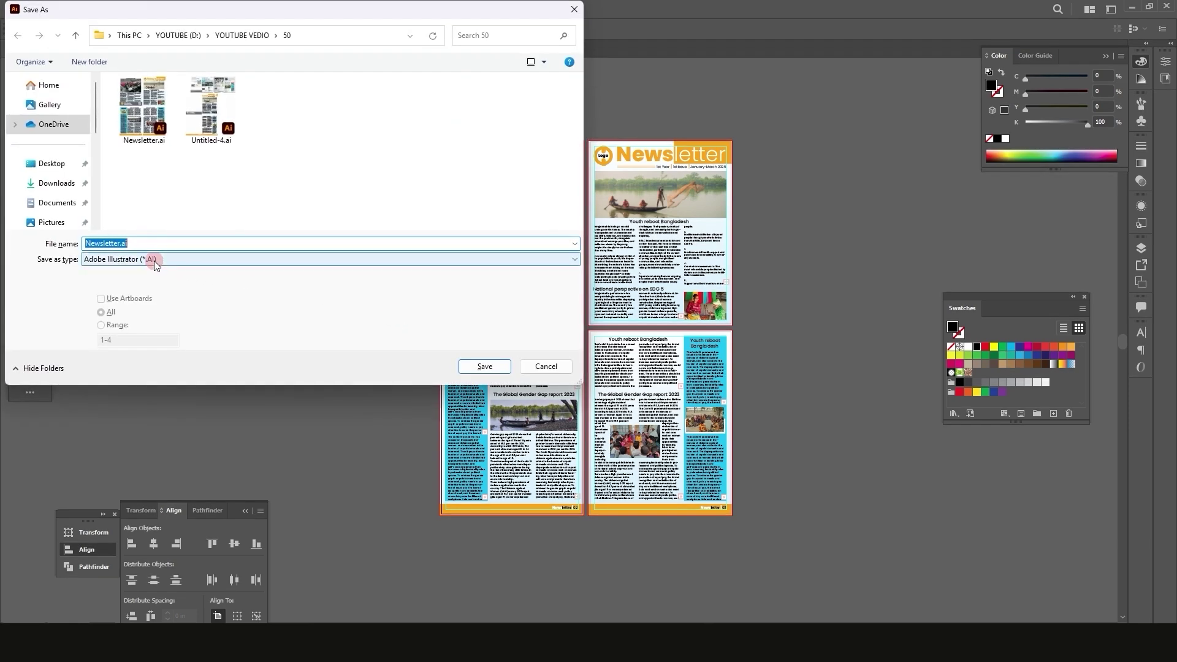
{"action": "left_click", "coordinate": [153, 260]}
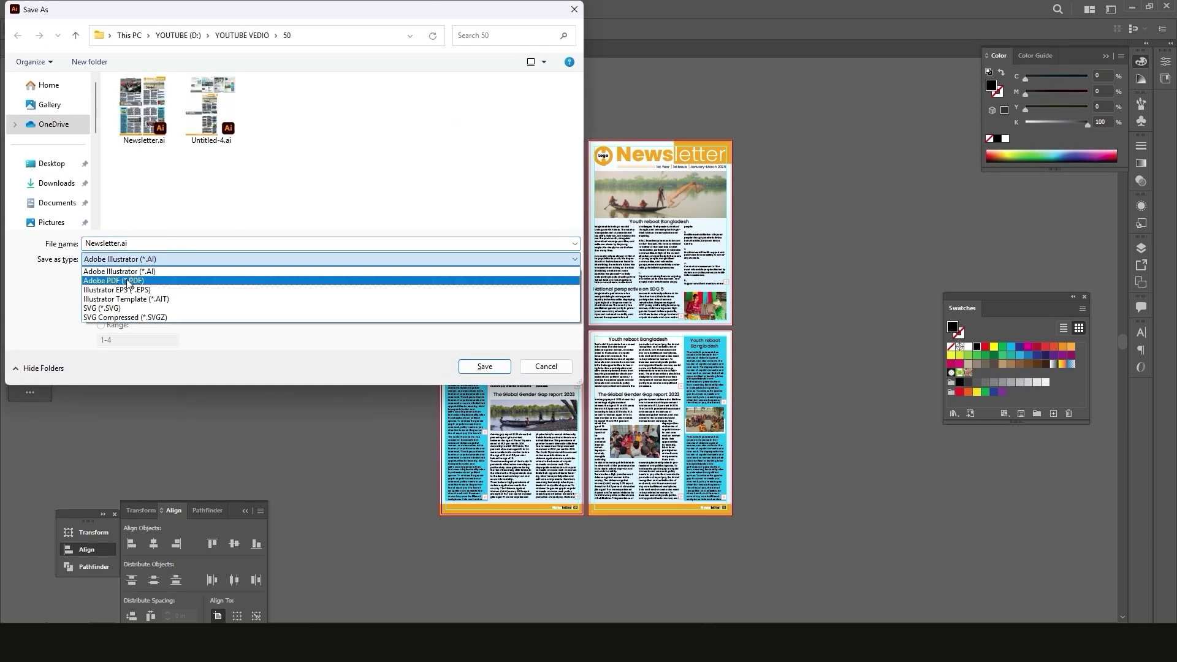
{"action": "left_click", "coordinate": [208, 281]}
{"action": "left_click", "coordinate": [557, 367]}
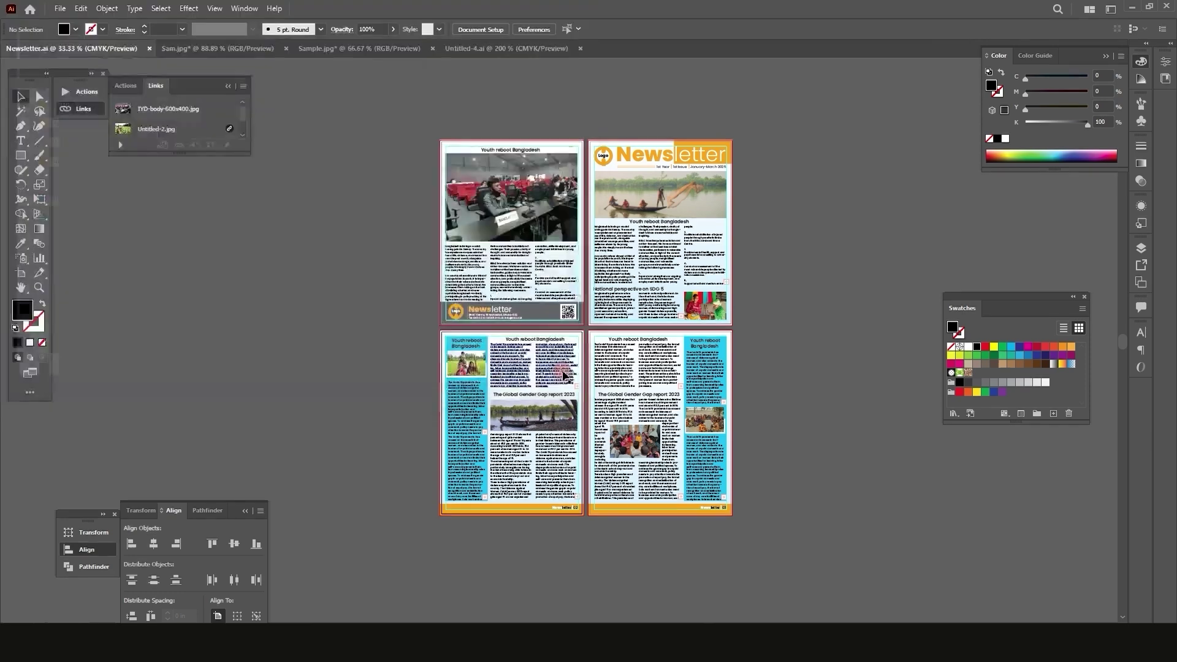
{"action": "left_click", "coordinate": [80, 8]}
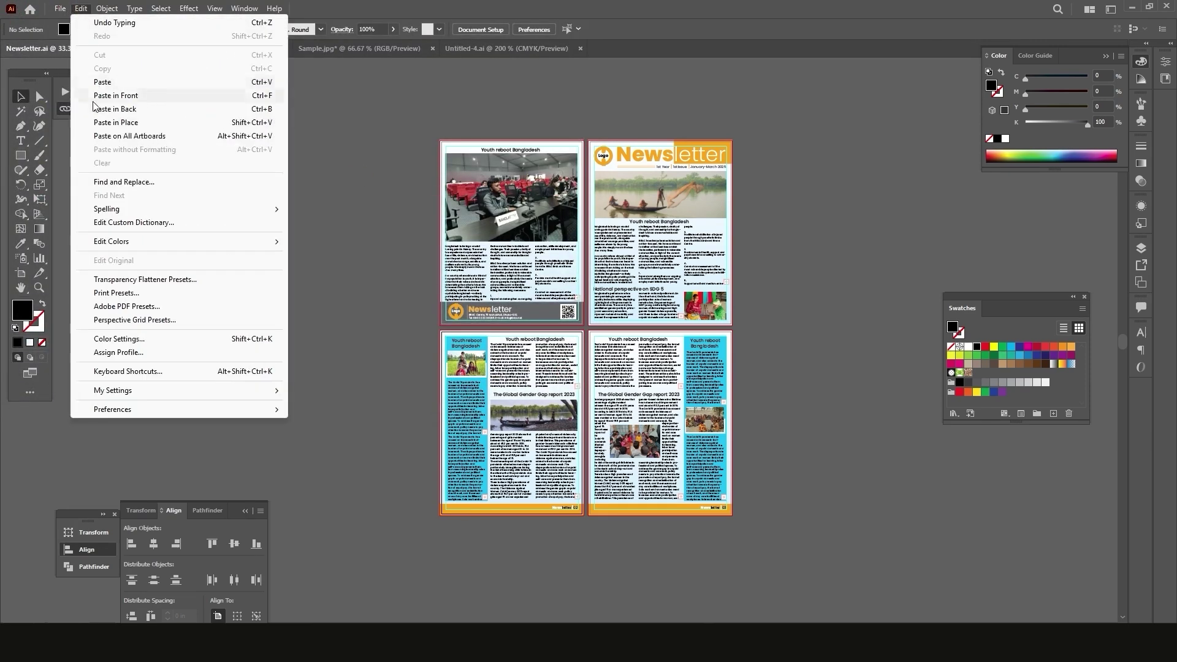
{"action": "left_click", "coordinate": [60, 8]}
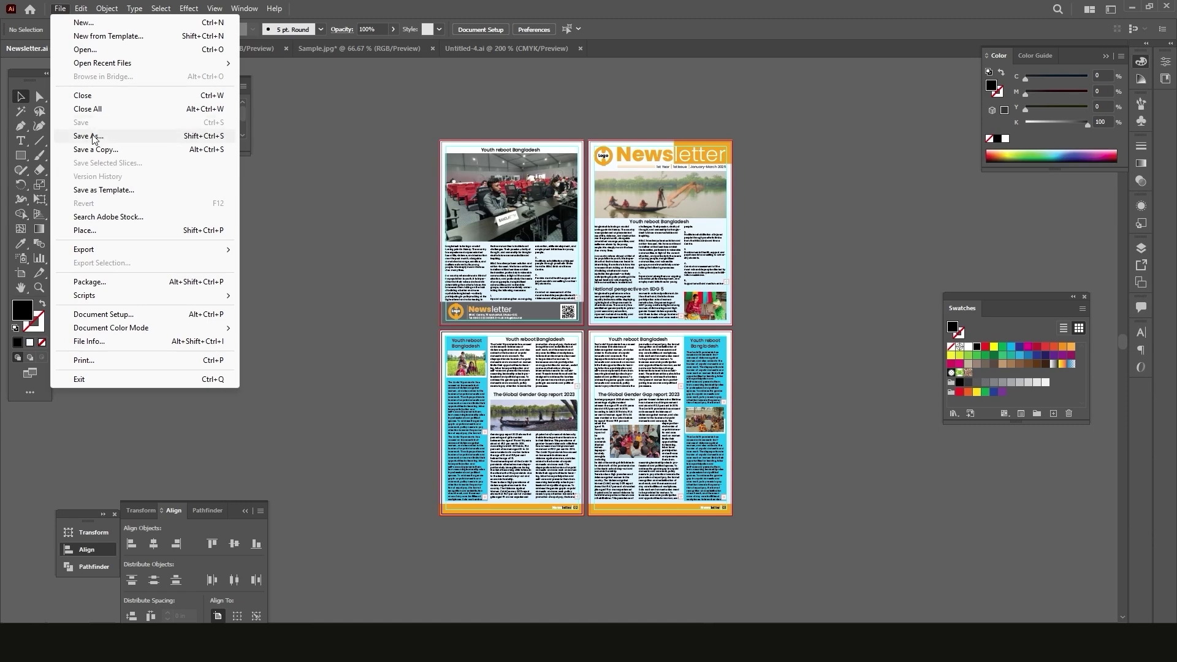
{"action": "left_click", "coordinate": [107, 136]}
{"action": "left_click", "coordinate": [559, 370]}
Save the newsletter as Newsletter.pdf in Adobe PDF format with all artboards and the [Illustrator Default] preset
{"action": "key", "text": "ctrl+shift+s"}
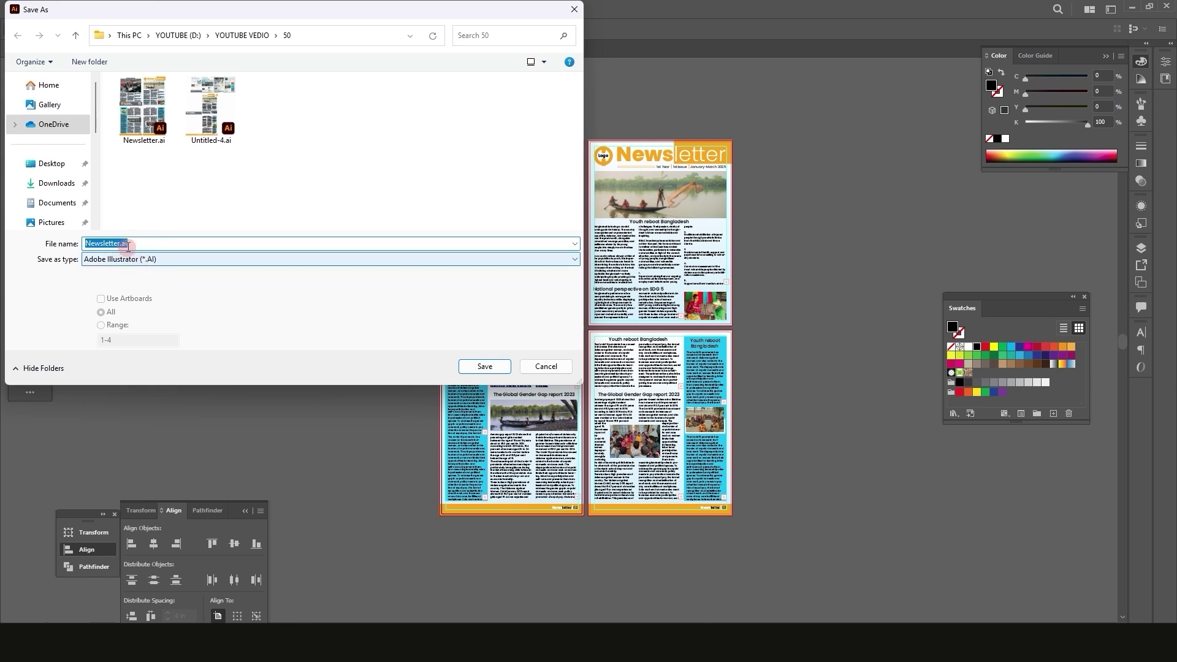
{"action": "left_click", "coordinate": [153, 261]}
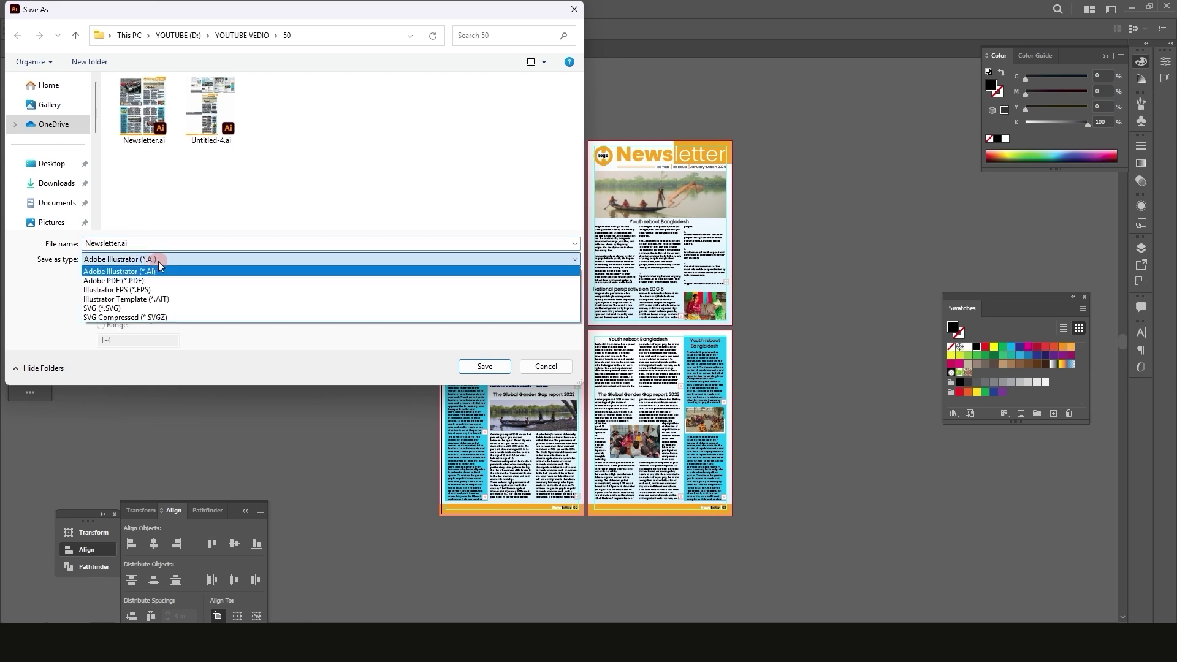
{"action": "left_click", "coordinate": [120, 282]}
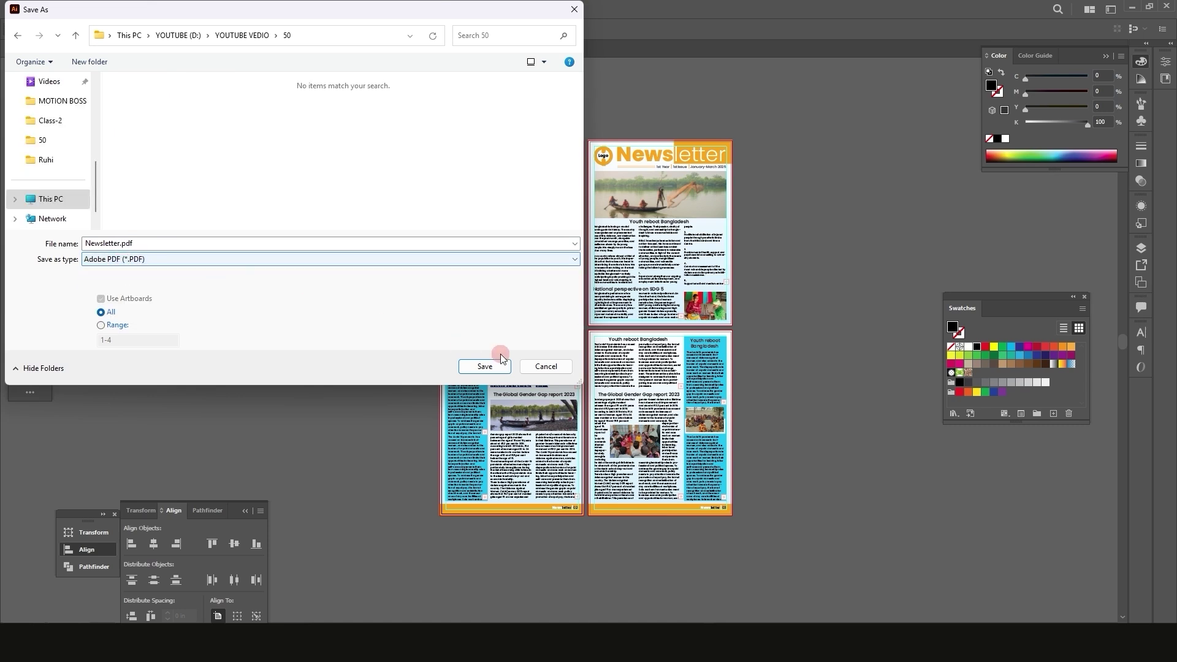
{"action": "left_click", "coordinate": [486, 366]}
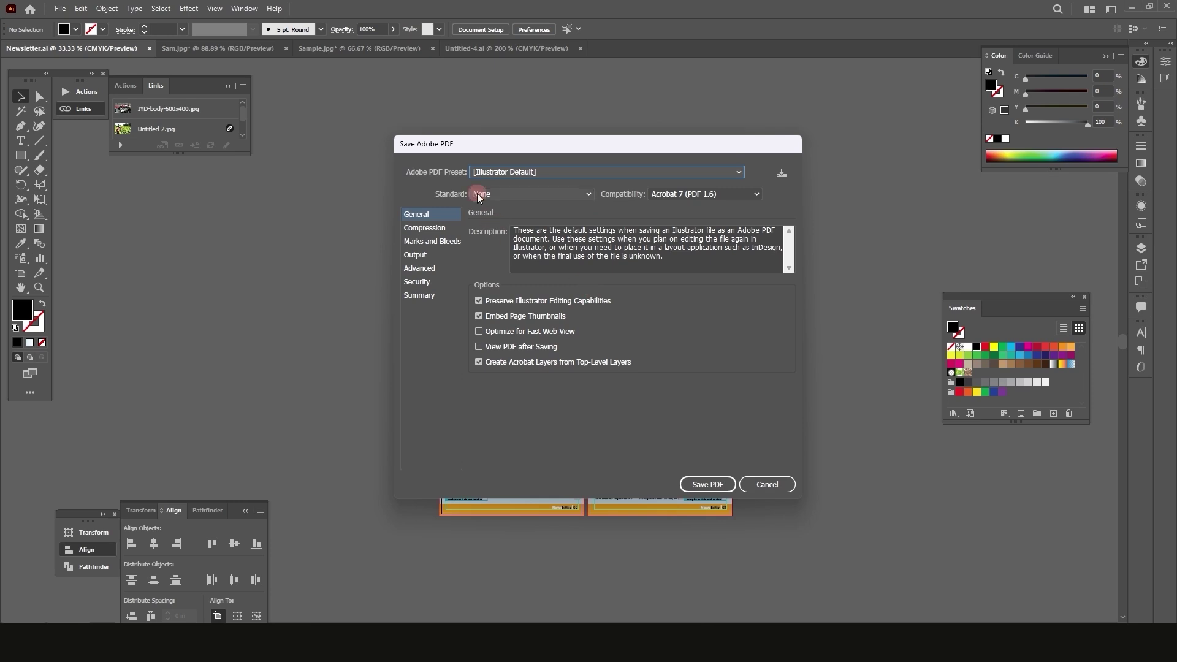
{"action": "left_click", "coordinate": [517, 172]}
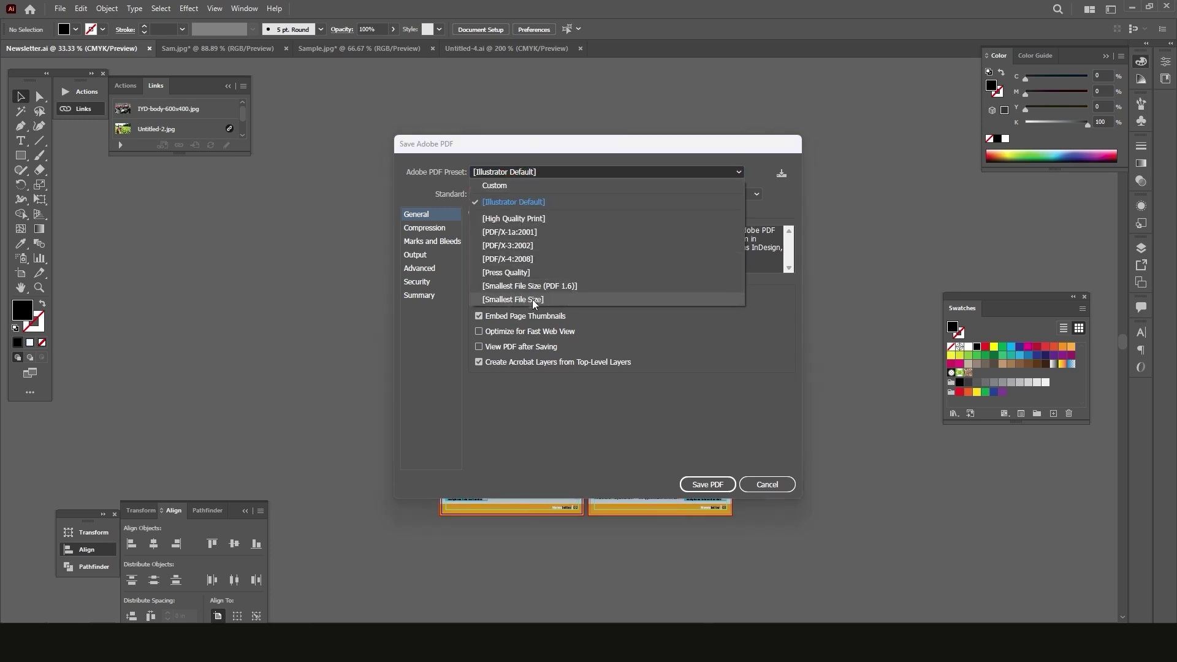
{"action": "left_click", "coordinate": [630, 389]}
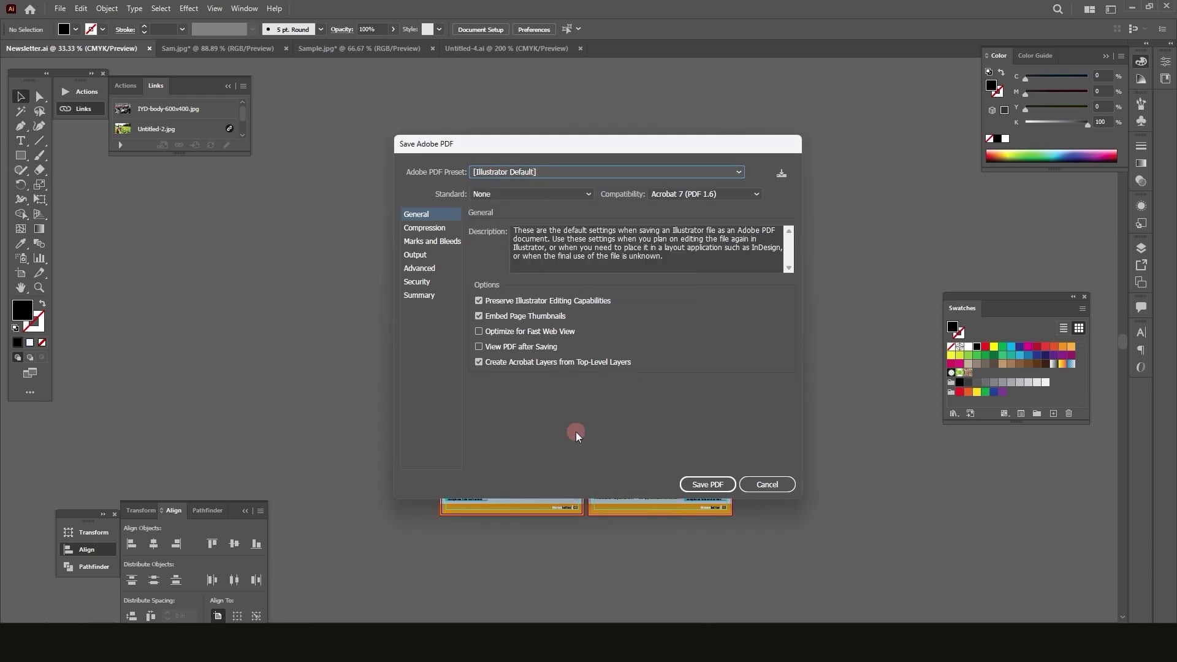
{"action": "left_click", "coordinate": [727, 491]}
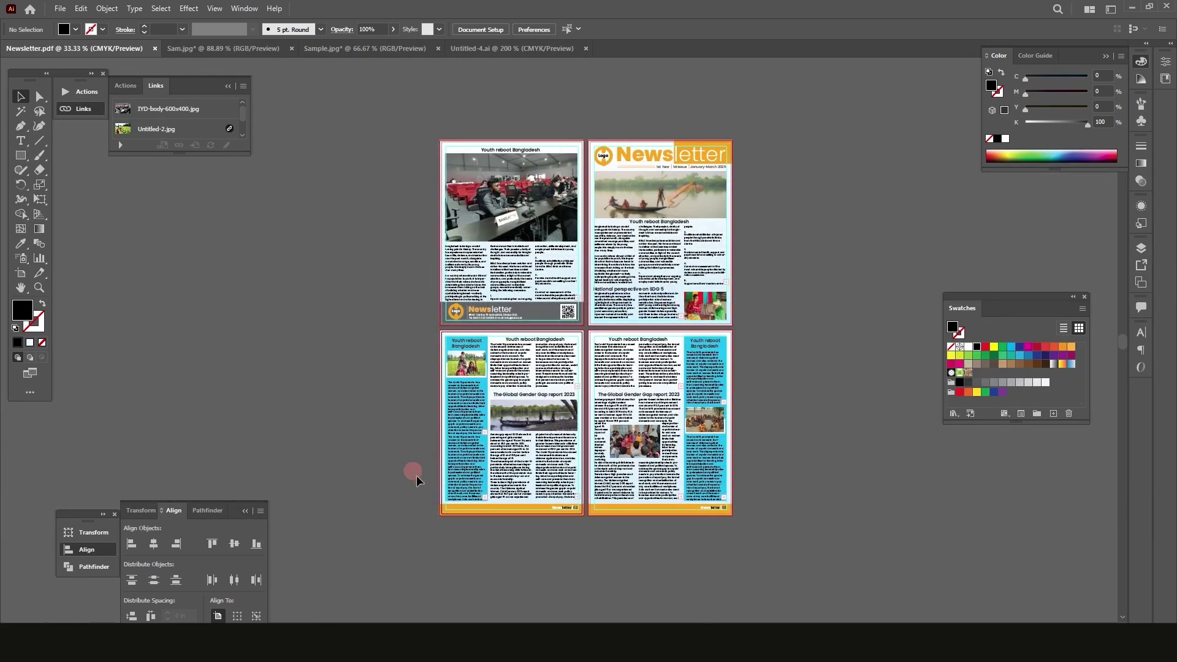
Open the saved Newsletter.pdf from its folder in Acrobat and review all its pages at full window size
{"action": "left_click", "coordinate": [495, 645]}
{"action": "left_click", "coordinate": [508, 506]}
{"action": "double_click", "coordinate": [325, 292]}
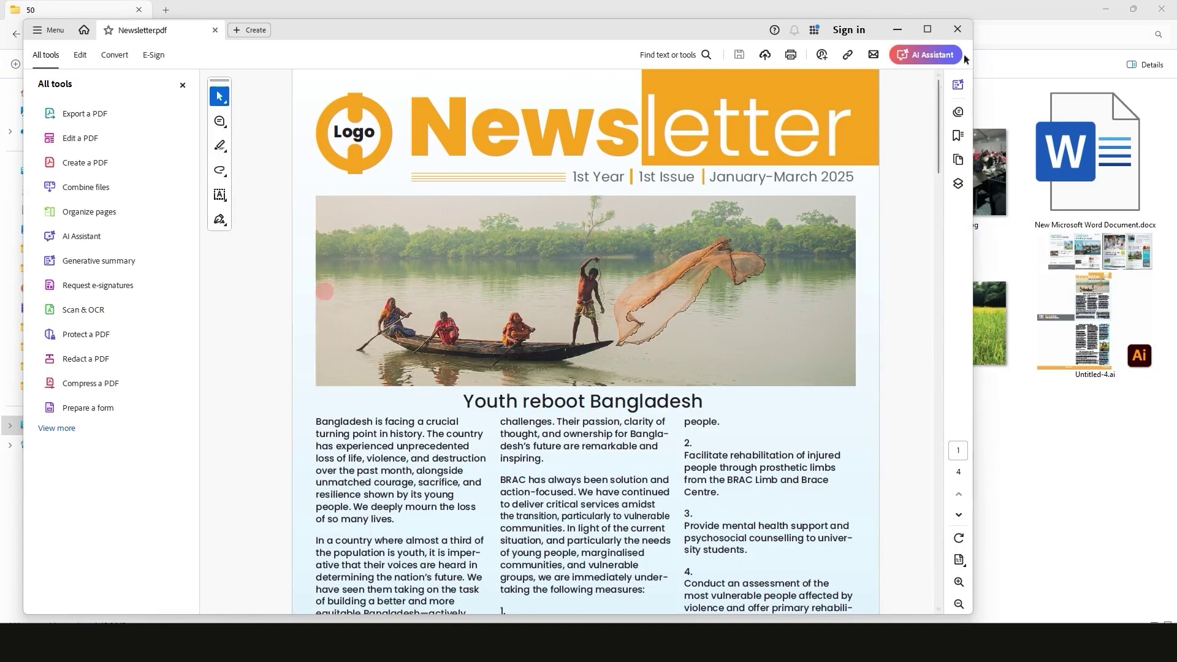
{"action": "left_click", "coordinate": [928, 28]}
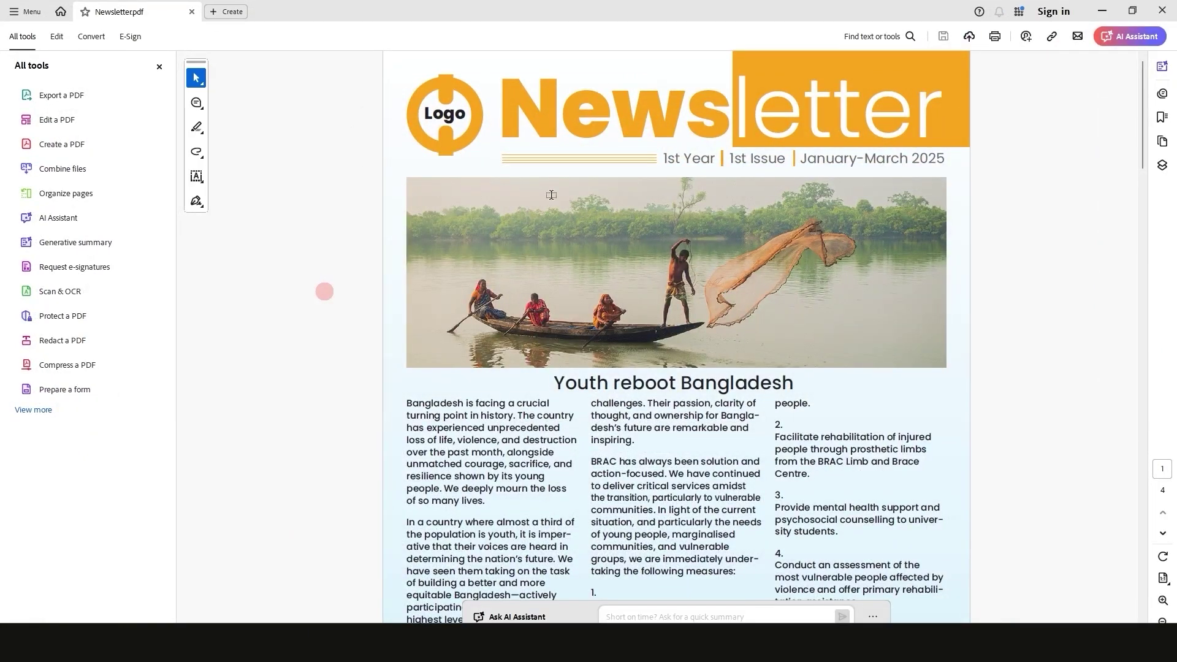
{"action": "scroll", "coordinate": [551, 195], "scroll_direction": "down", "scroll_amount": 1}
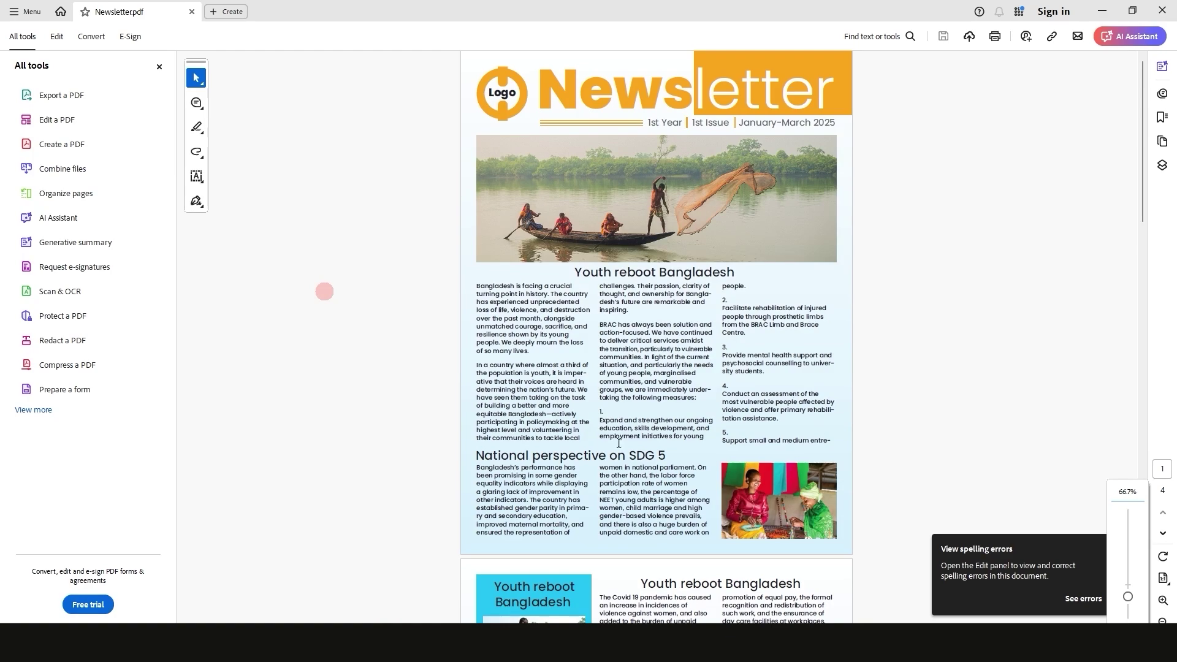
{"action": "scroll", "coordinate": [752, 225], "scroll_direction": "down", "scroll_amount": 10}
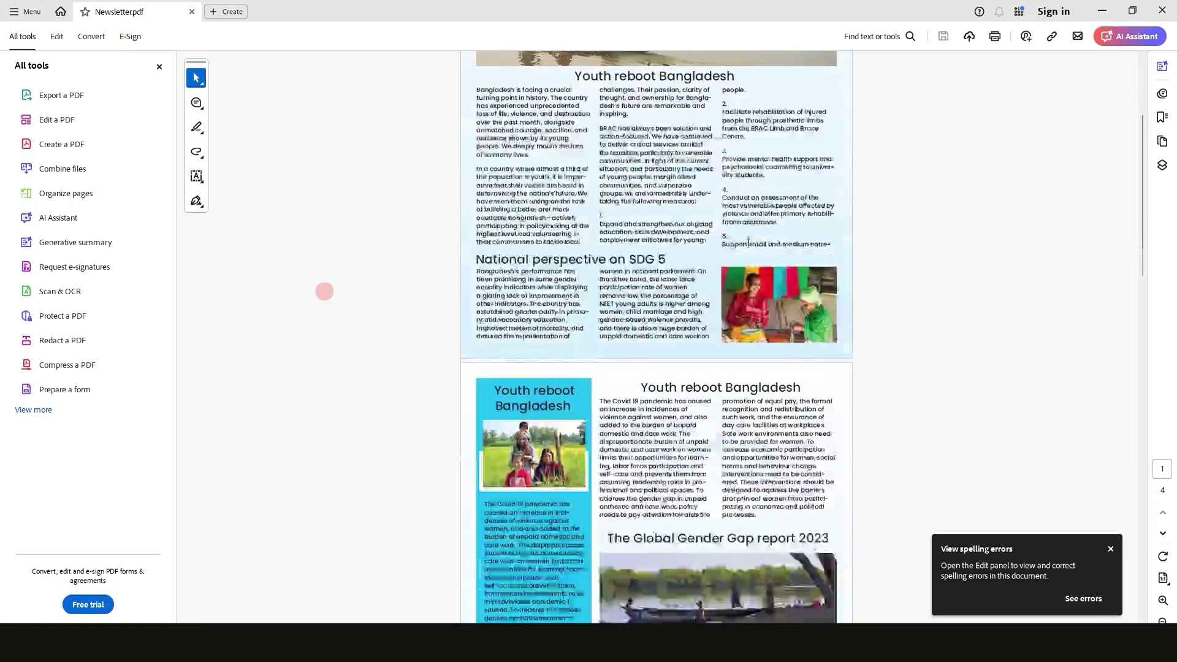
{"action": "scroll", "coordinate": [747, 246], "scroll_direction": "down", "scroll_amount": 12}
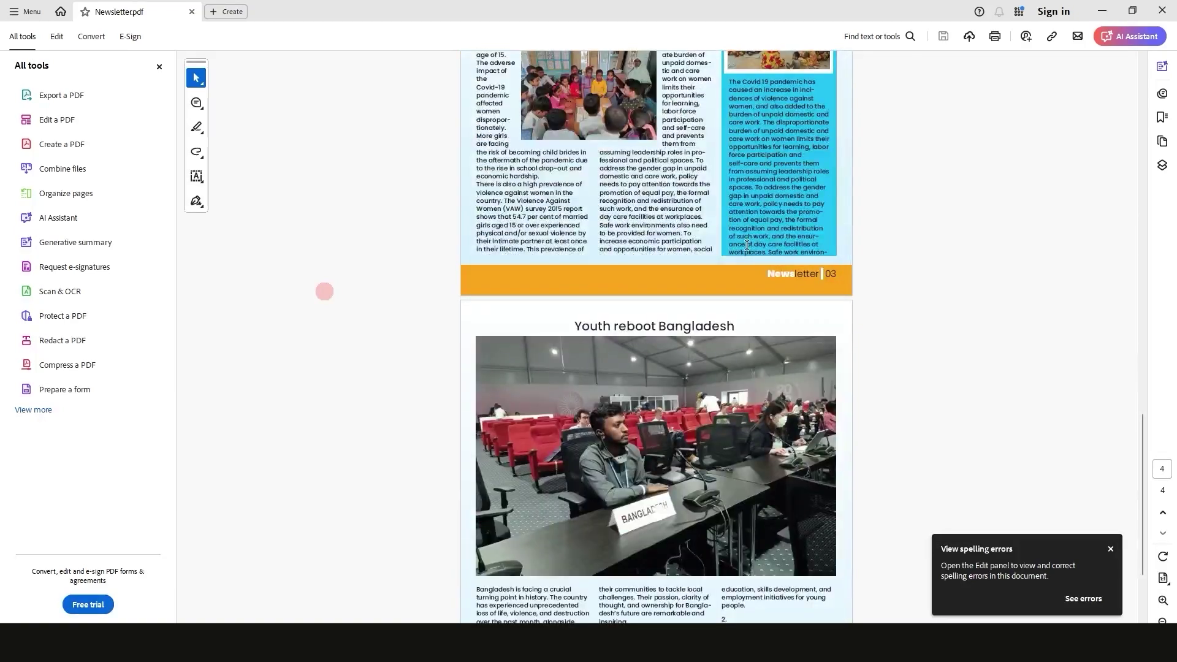
{"action": "scroll", "coordinate": [746, 245], "scroll_direction": "down", "scroll_amount": 3}
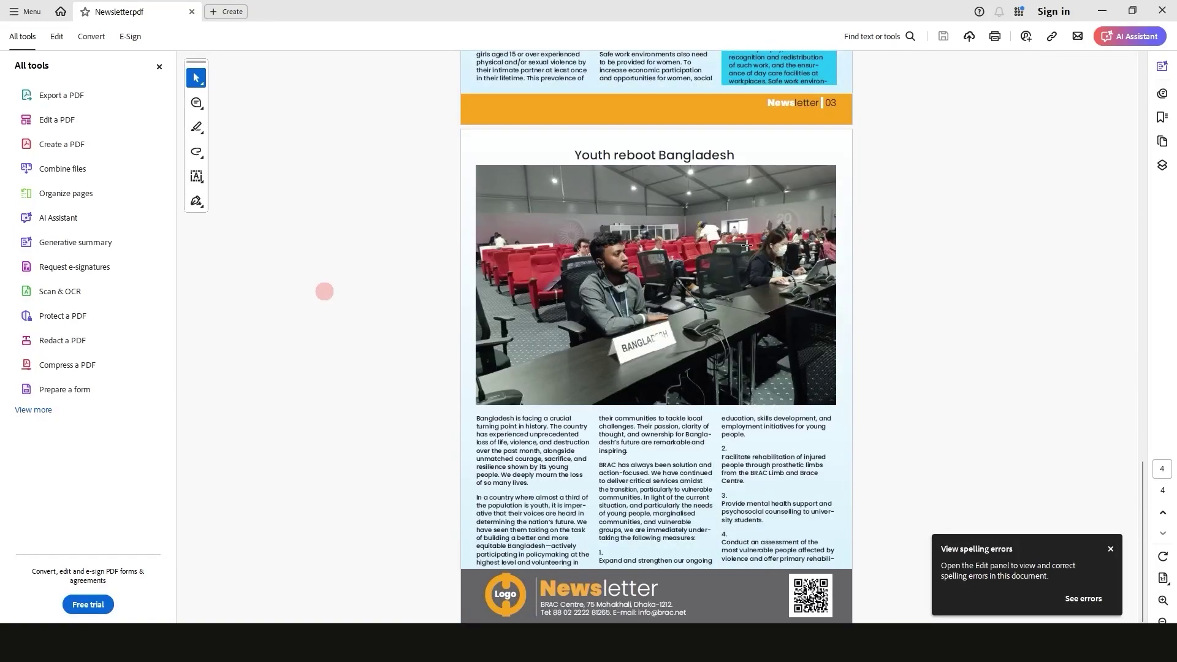
{"action": "scroll", "coordinate": [747, 245], "scroll_direction": "up", "scroll_amount": 20}
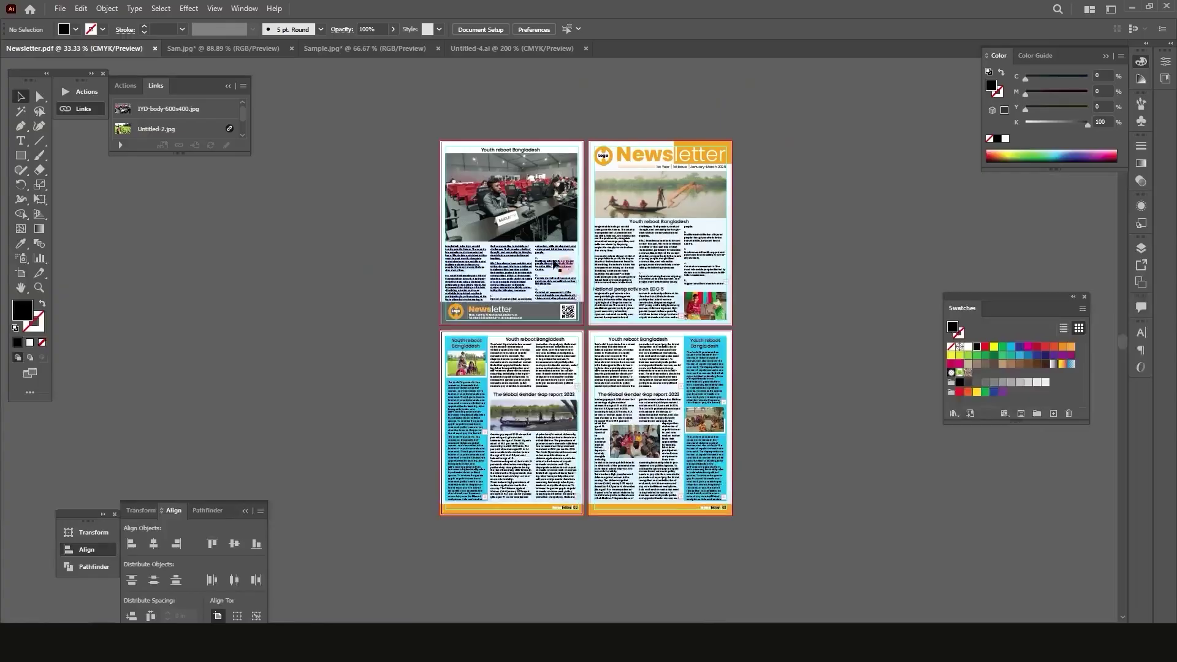
Return to Illustrator and check the artboards' page order with the Artboard tool
{"action": "left_click", "coordinate": [563, 233]}
{"action": "left_click", "coordinate": [20, 273]}
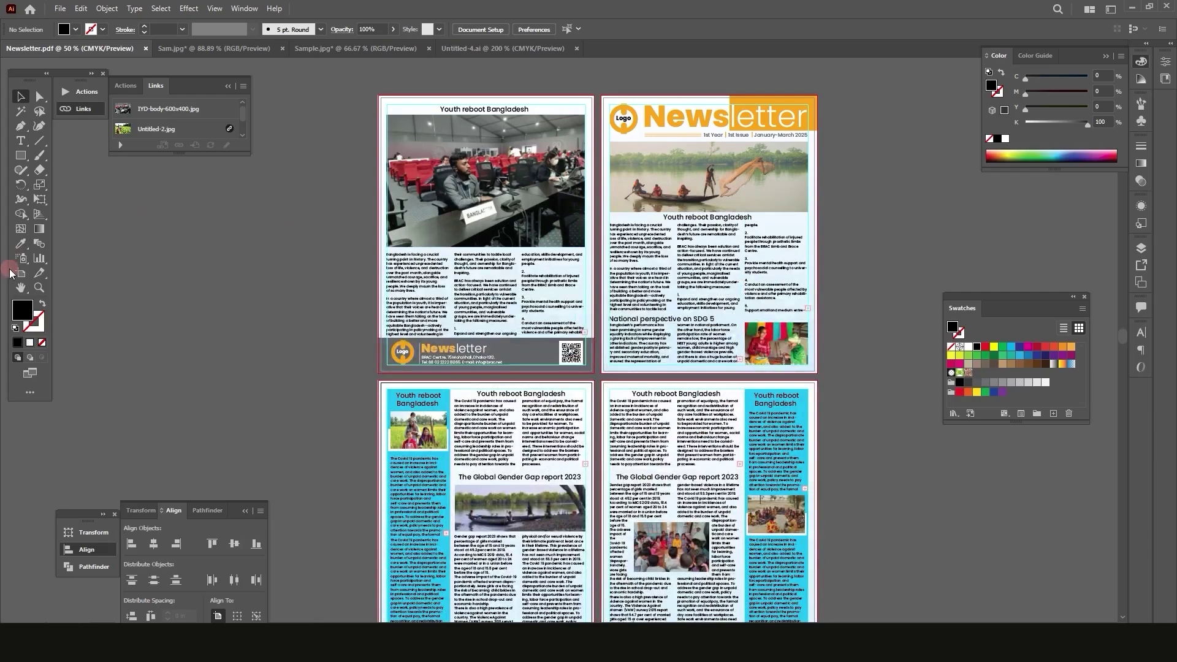
{"action": "key", "text": "ctrl+minus"}
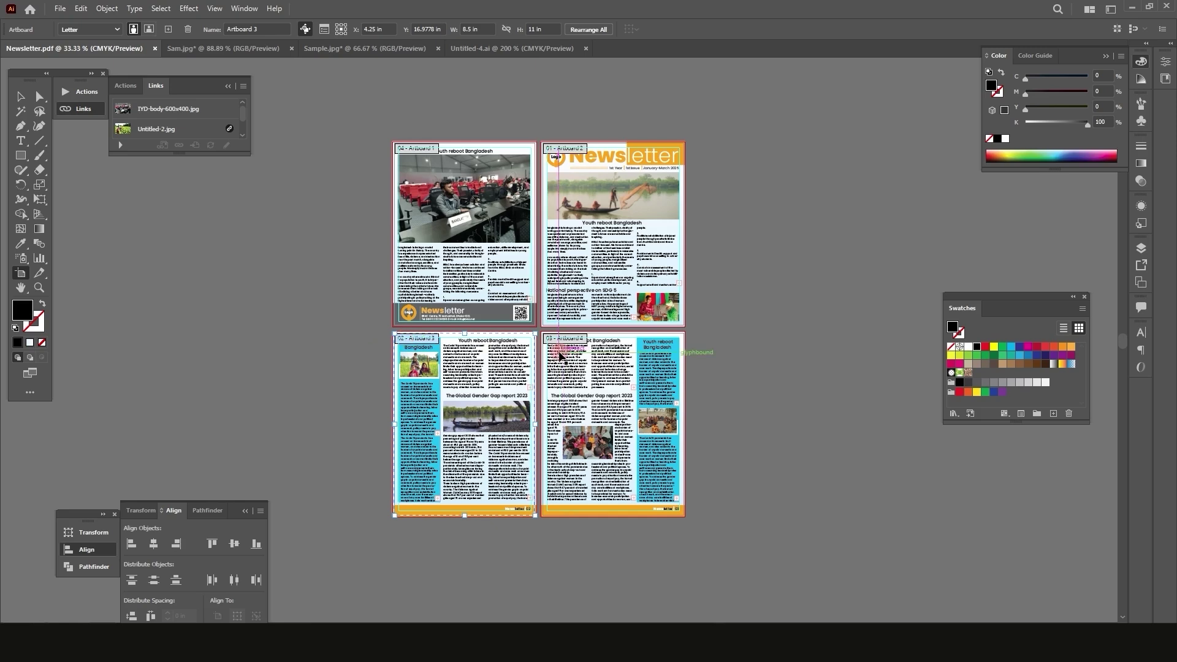
{"action": "left_click", "coordinate": [22, 96]}
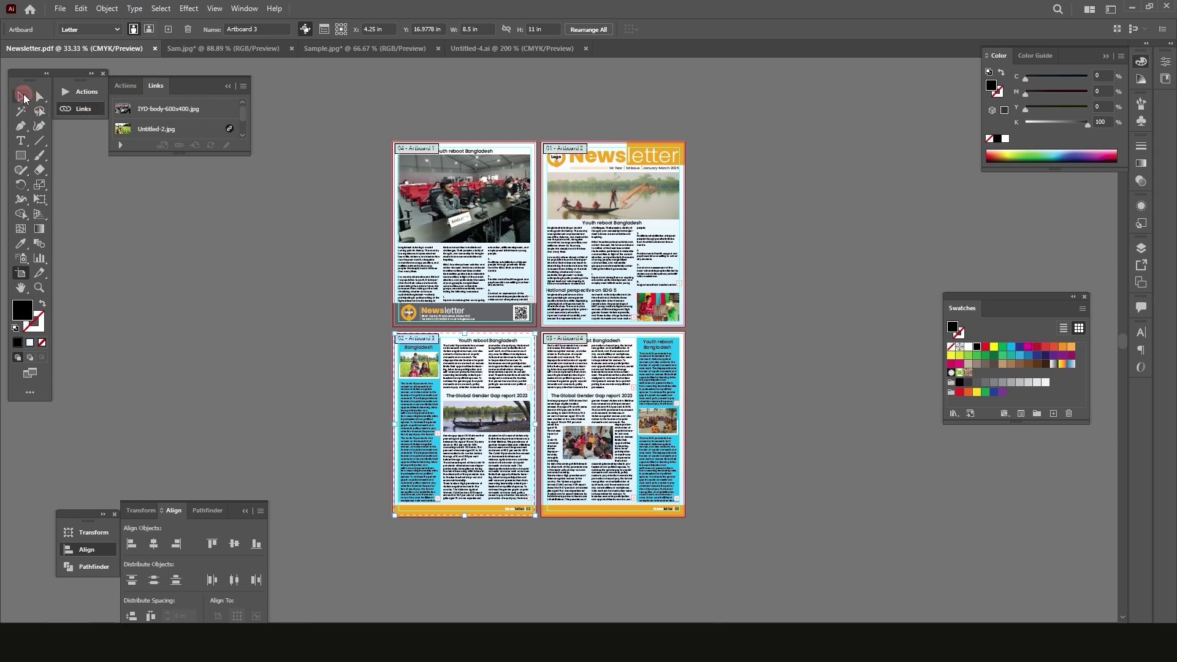
Review the layout of all four newsletter pages up close, including the Global Gender Gap report text, and leave nothing selected
{"action": "scroll", "coordinate": [511, 250], "scroll_direction": "up", "scroll_amount": 2}
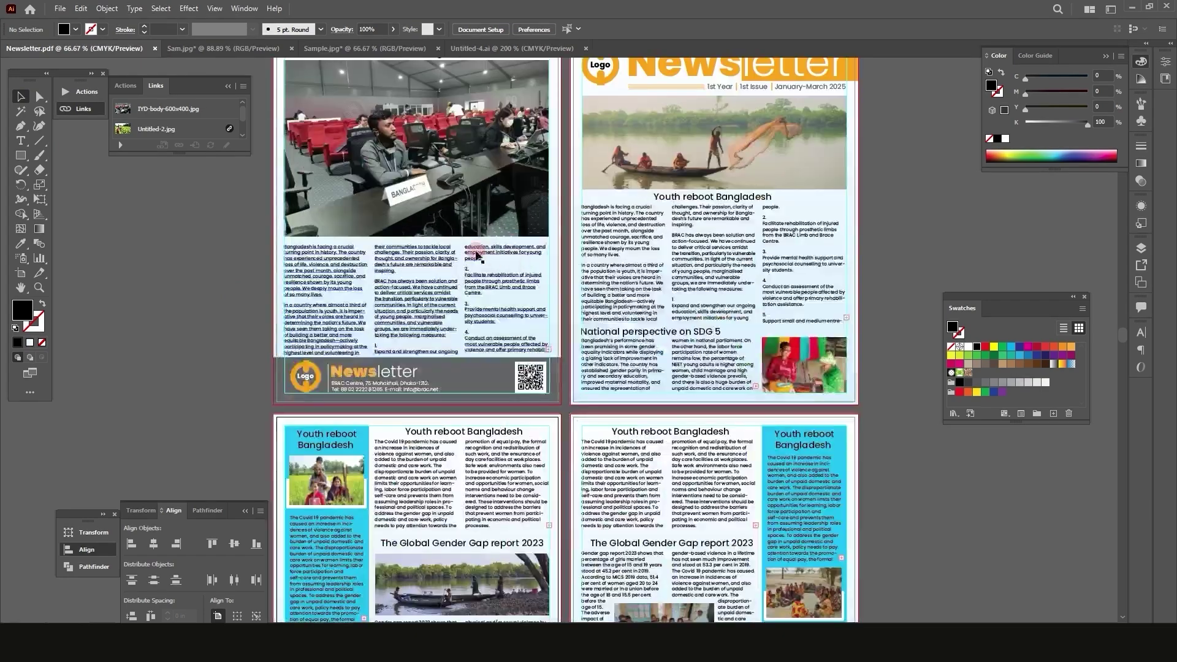
{"action": "scroll", "coordinate": [371, 322], "scroll_direction": "down", "scroll_amount": 1}
{"action": "scroll", "coordinate": [352, 326], "scroll_direction": "down", "scroll_amount": 1}
{"action": "scroll", "coordinate": [634, 359], "scroll_direction": "down", "scroll_amount": 2}
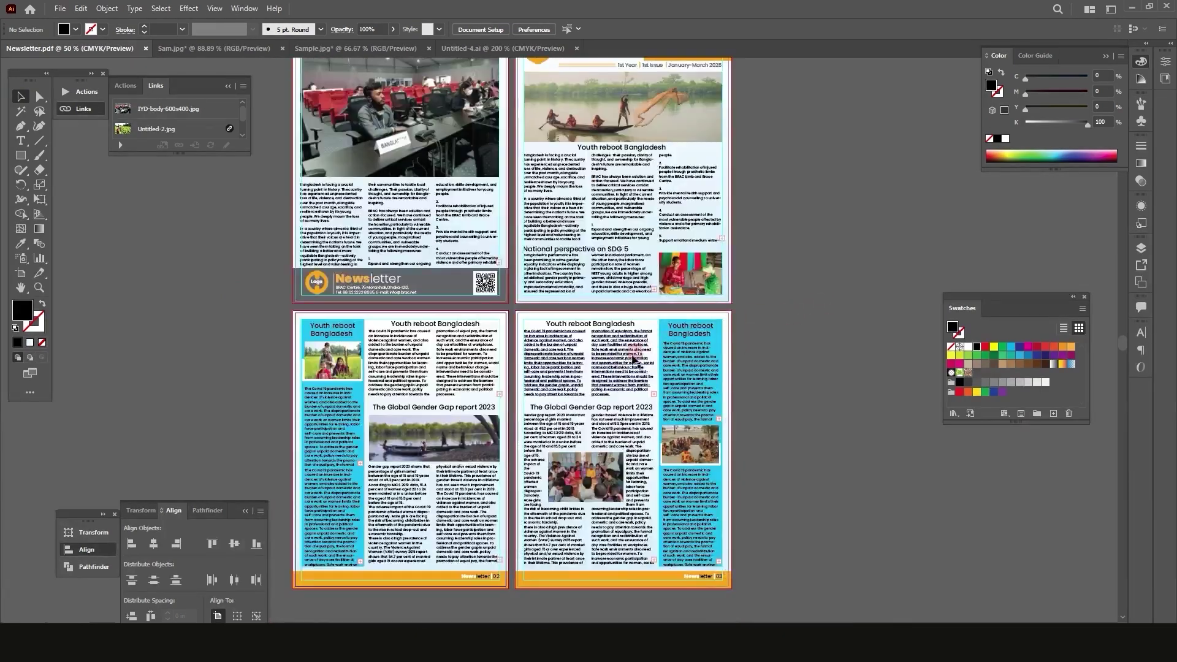
{"action": "left_click", "coordinate": [552, 527]}
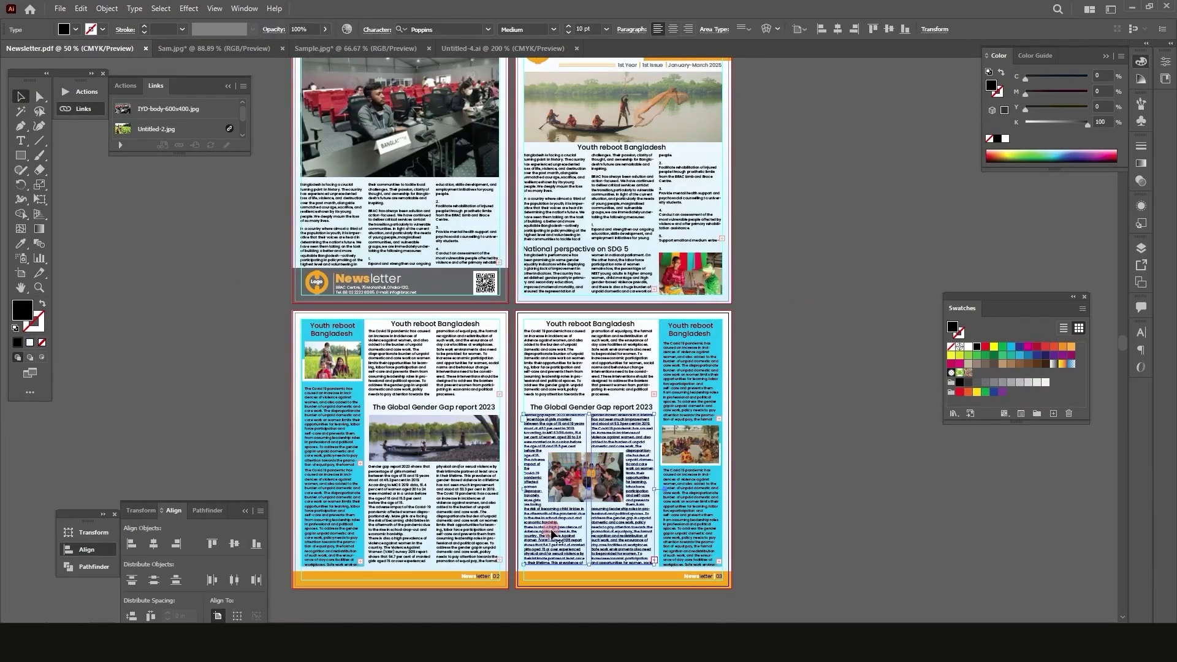
{"action": "left_click", "coordinate": [434, 394], "text": "shift"}
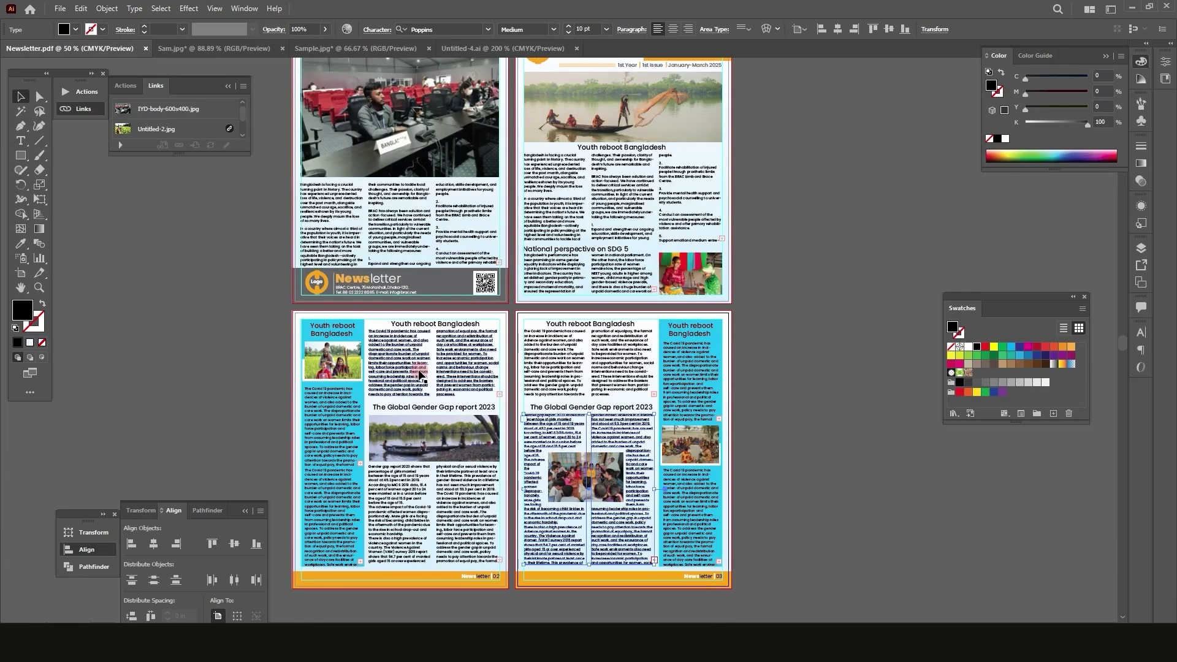
{"action": "left_click", "coordinate": [801, 436]}
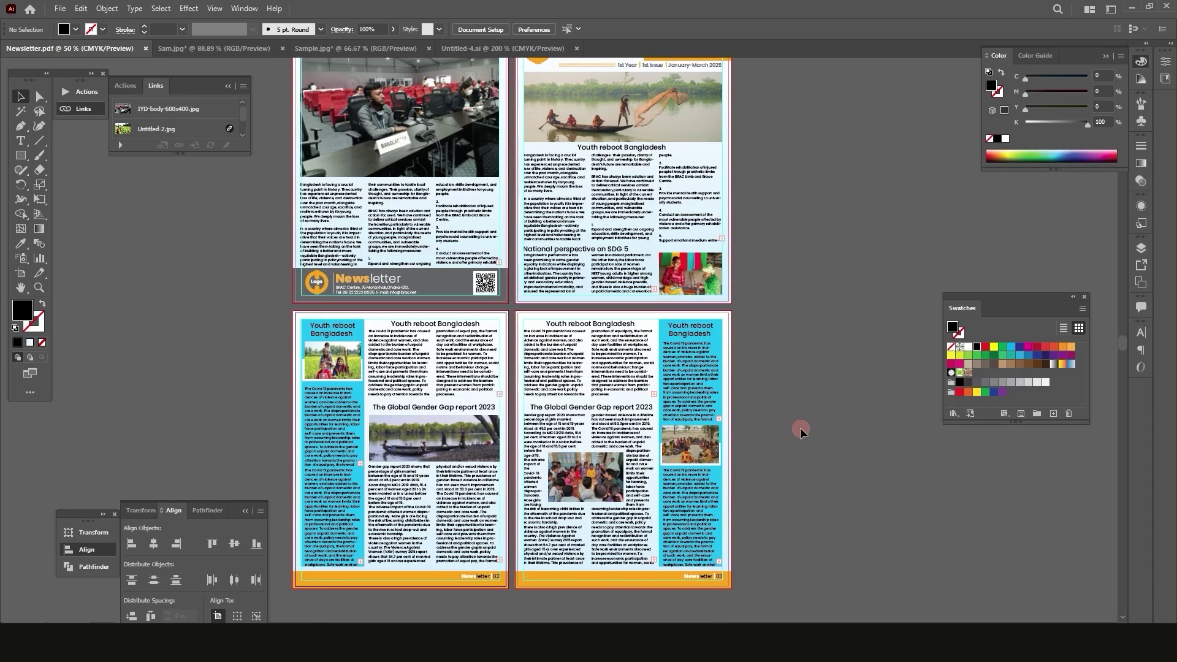
{"action": "scroll", "coordinate": [800, 428], "scroll_direction": "up", "scroll_amount": 1}
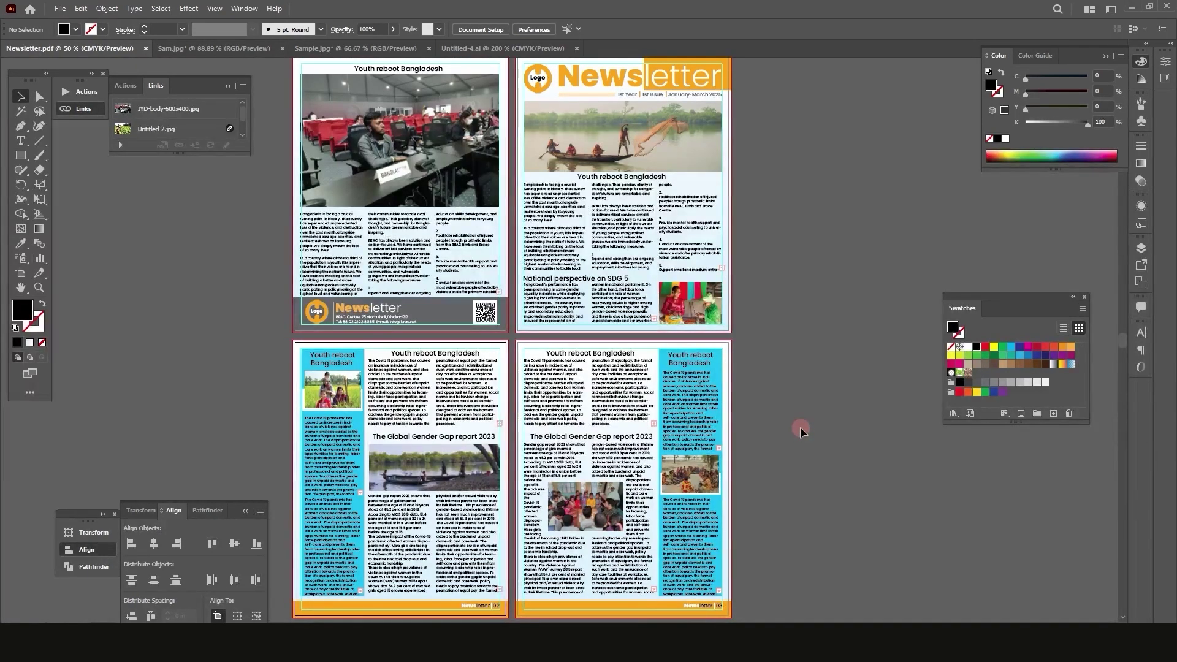